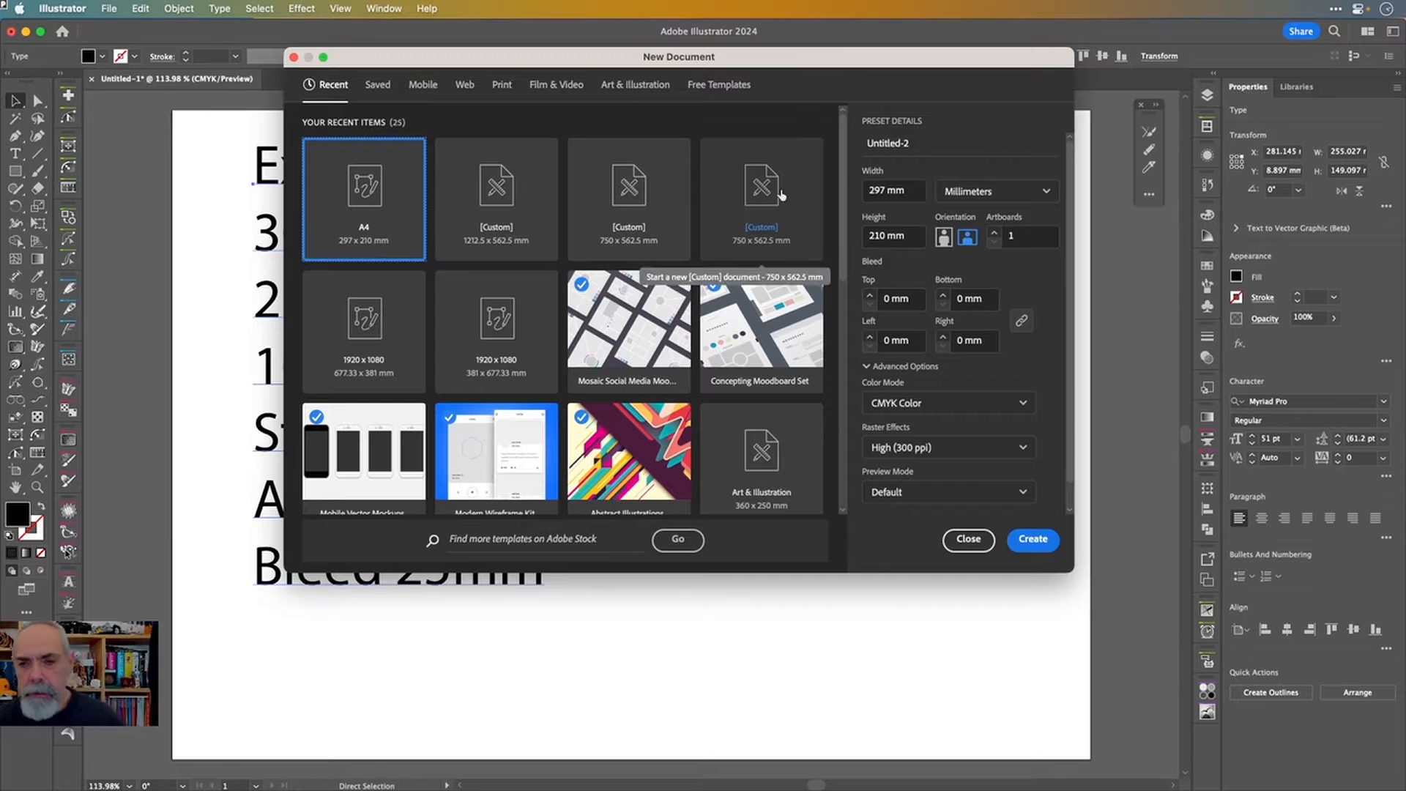
- Set the new document's width to 3000/4 mm and its height to 2250/4 mm
click(909, 188)
triple_click(905, 185)
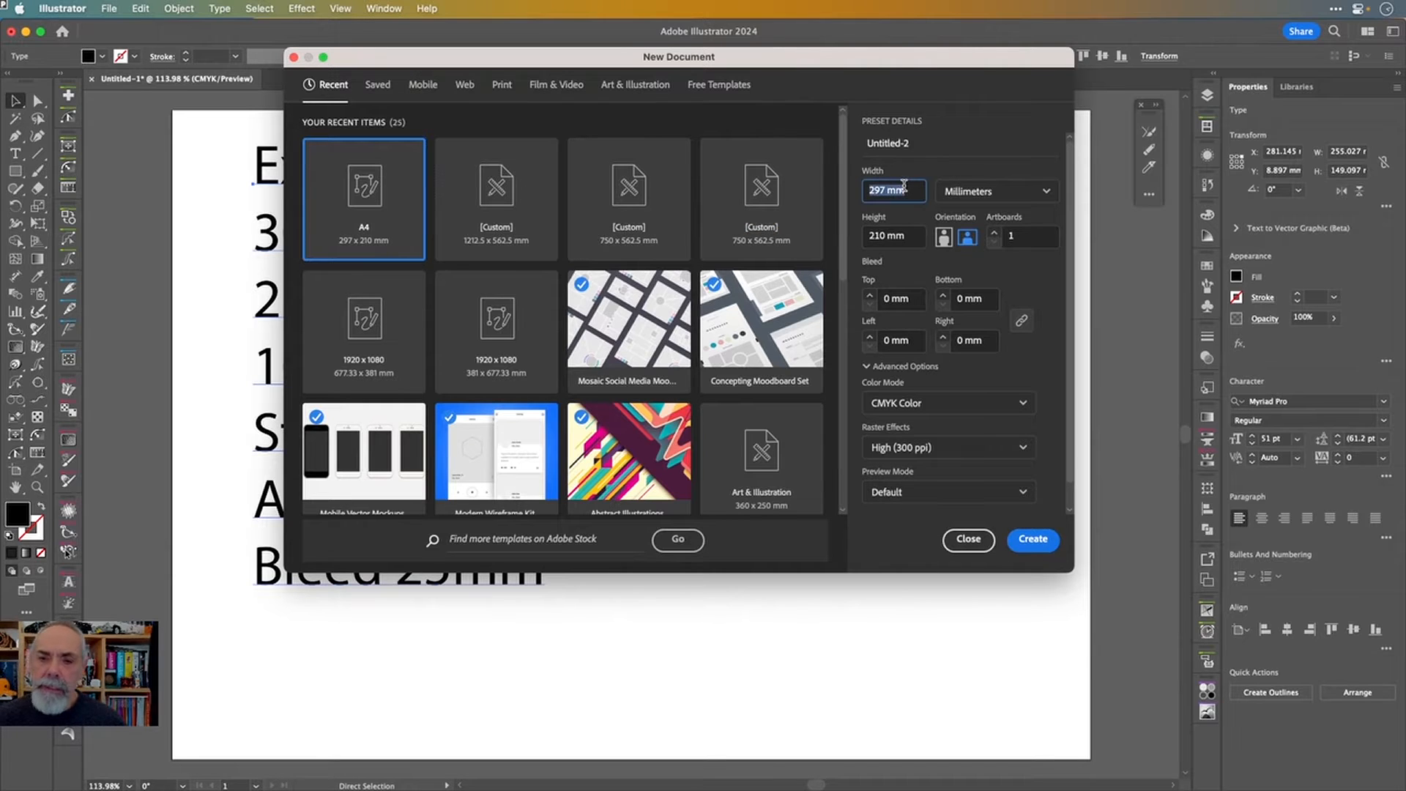
text(3000)
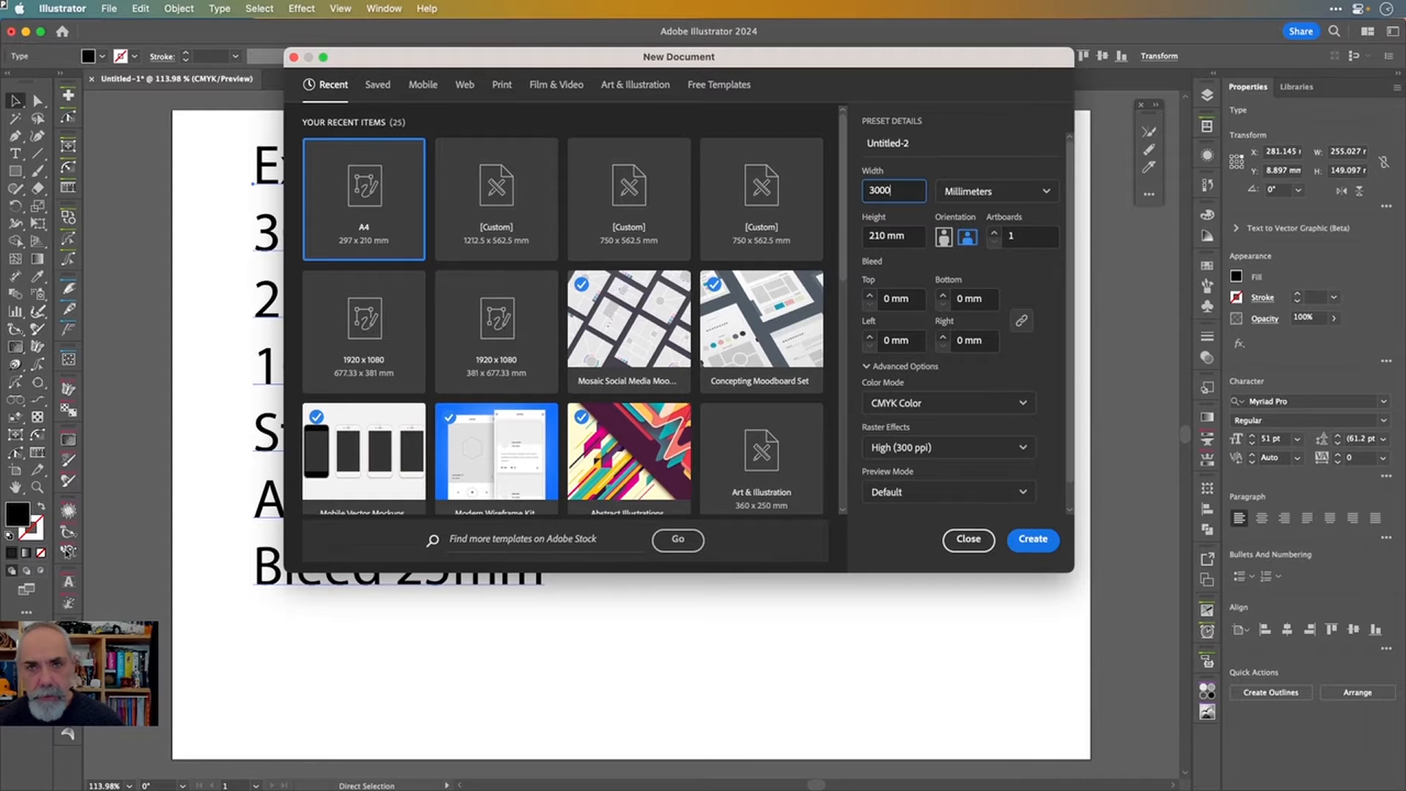
text(/)
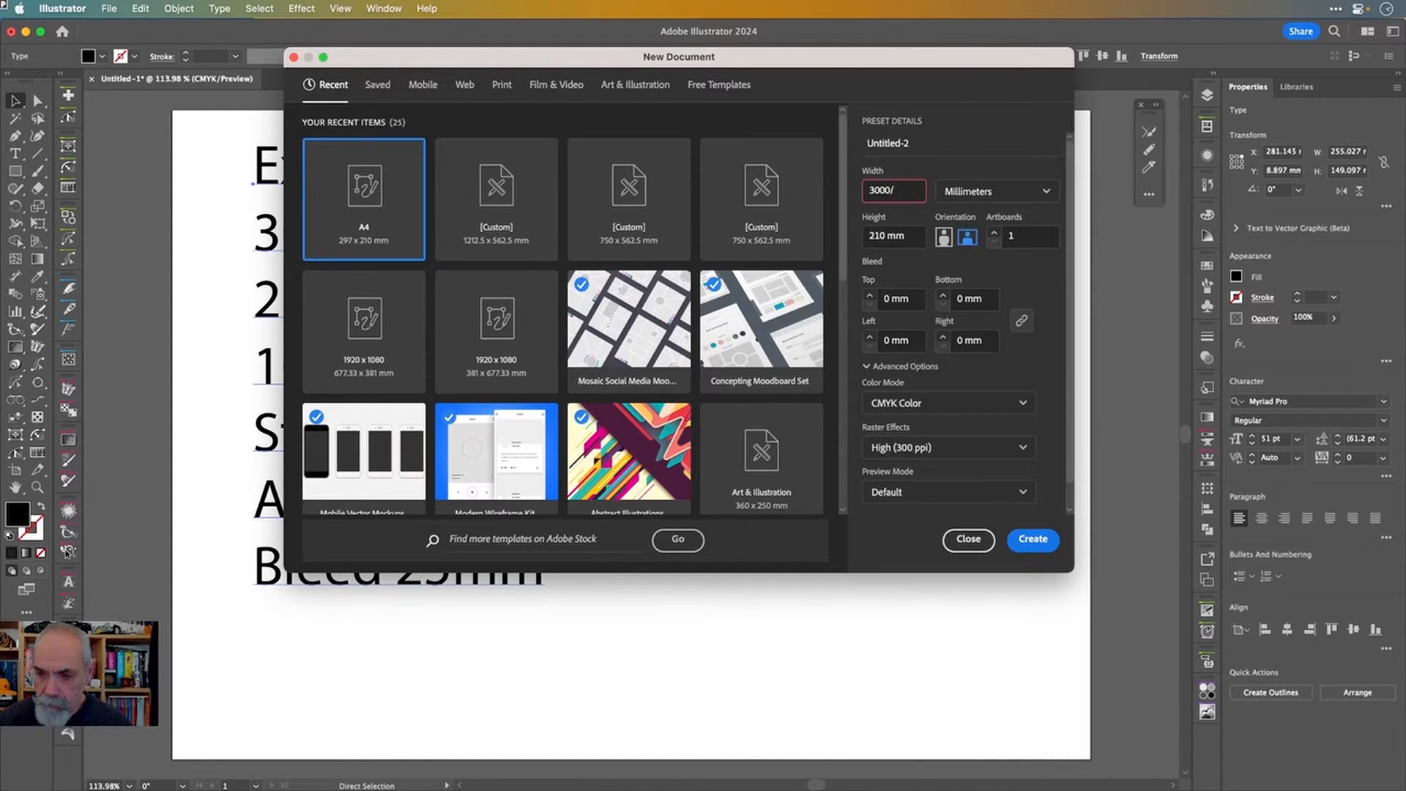
text(4)
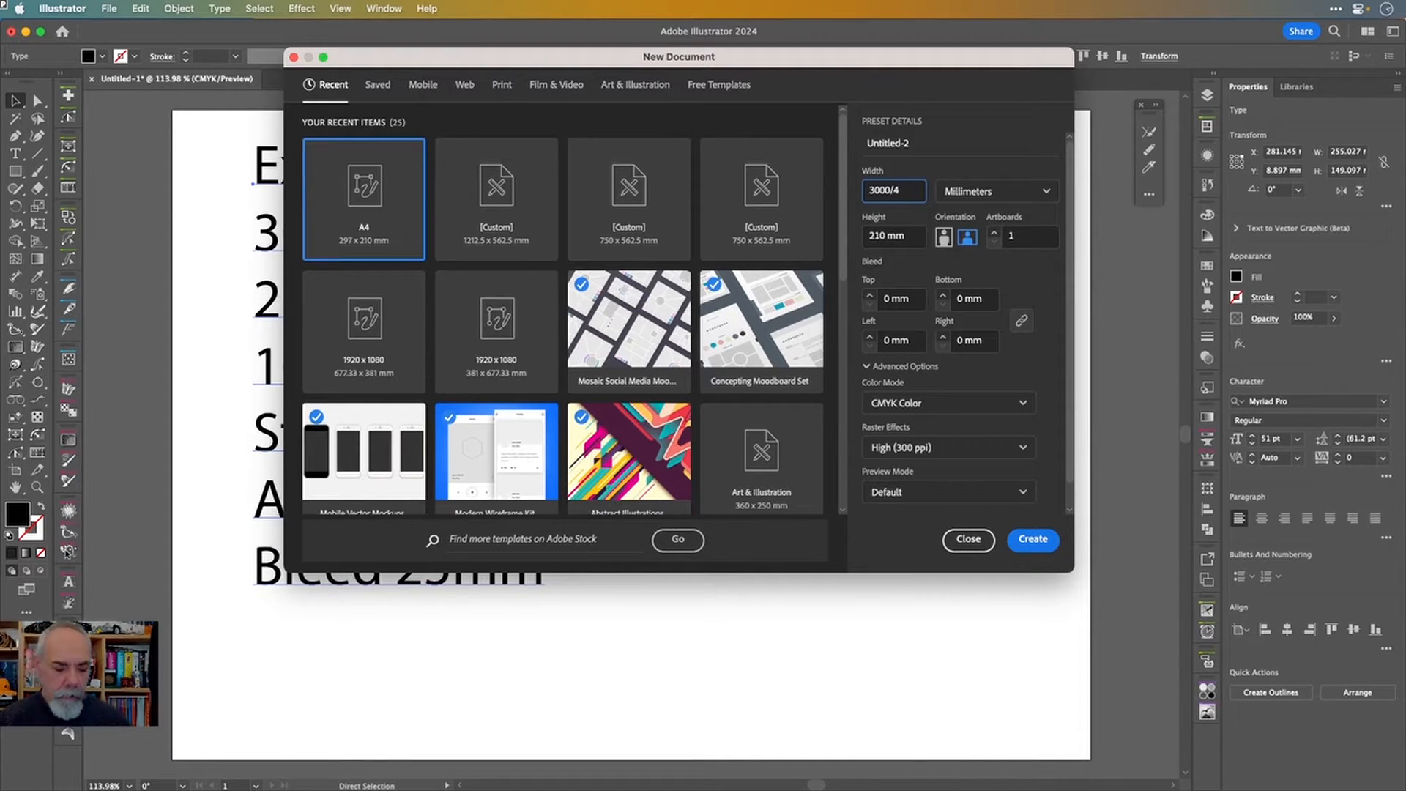
key(Tab)
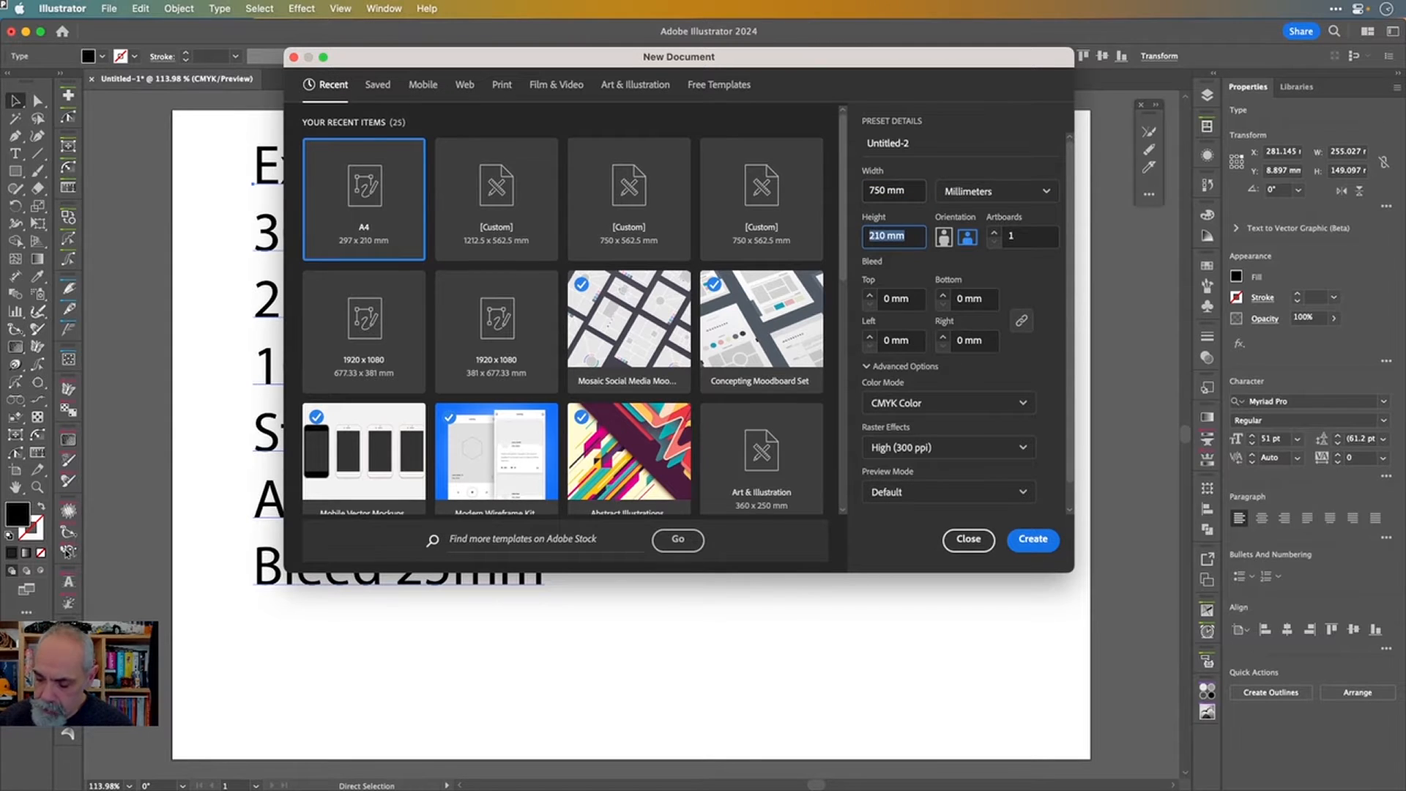
text(2250/)
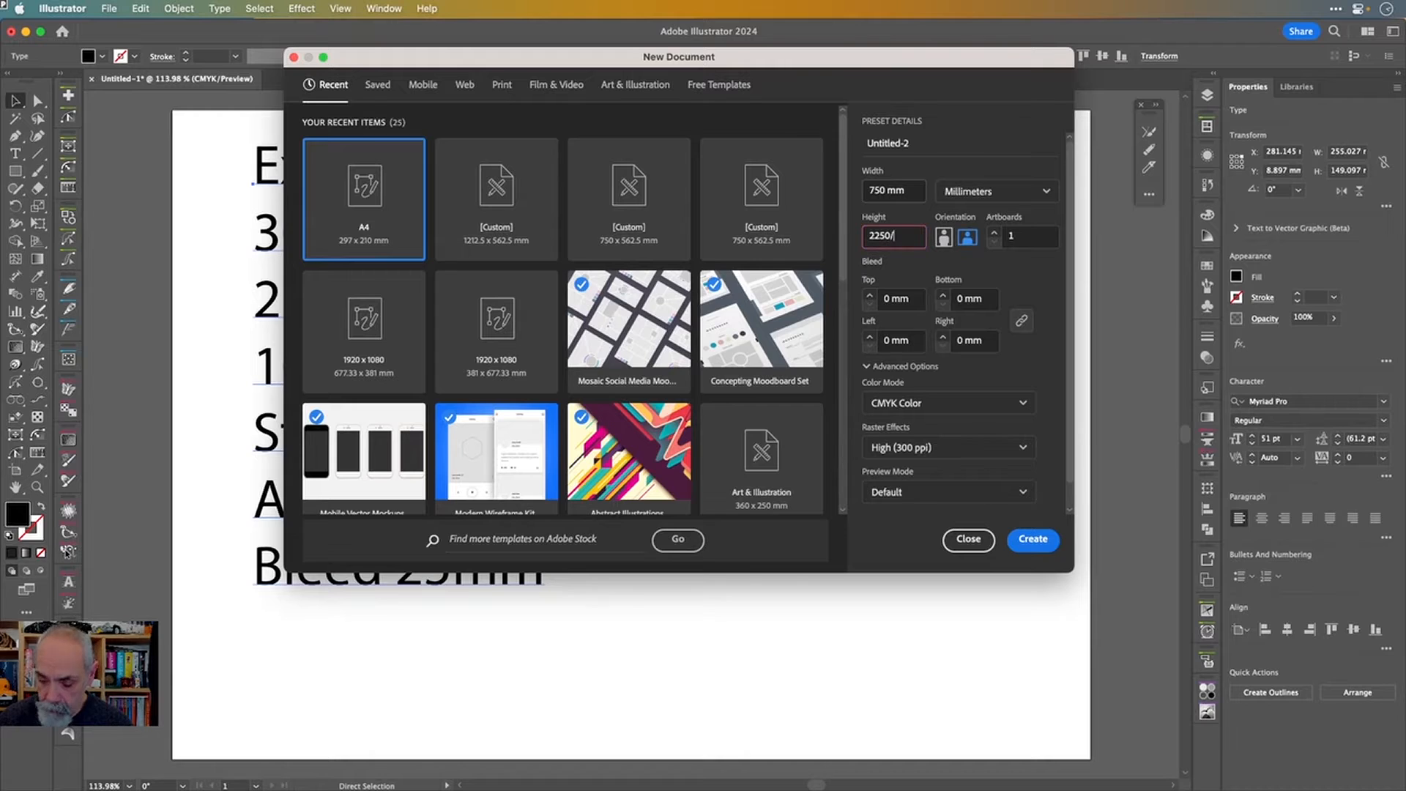
text(4)
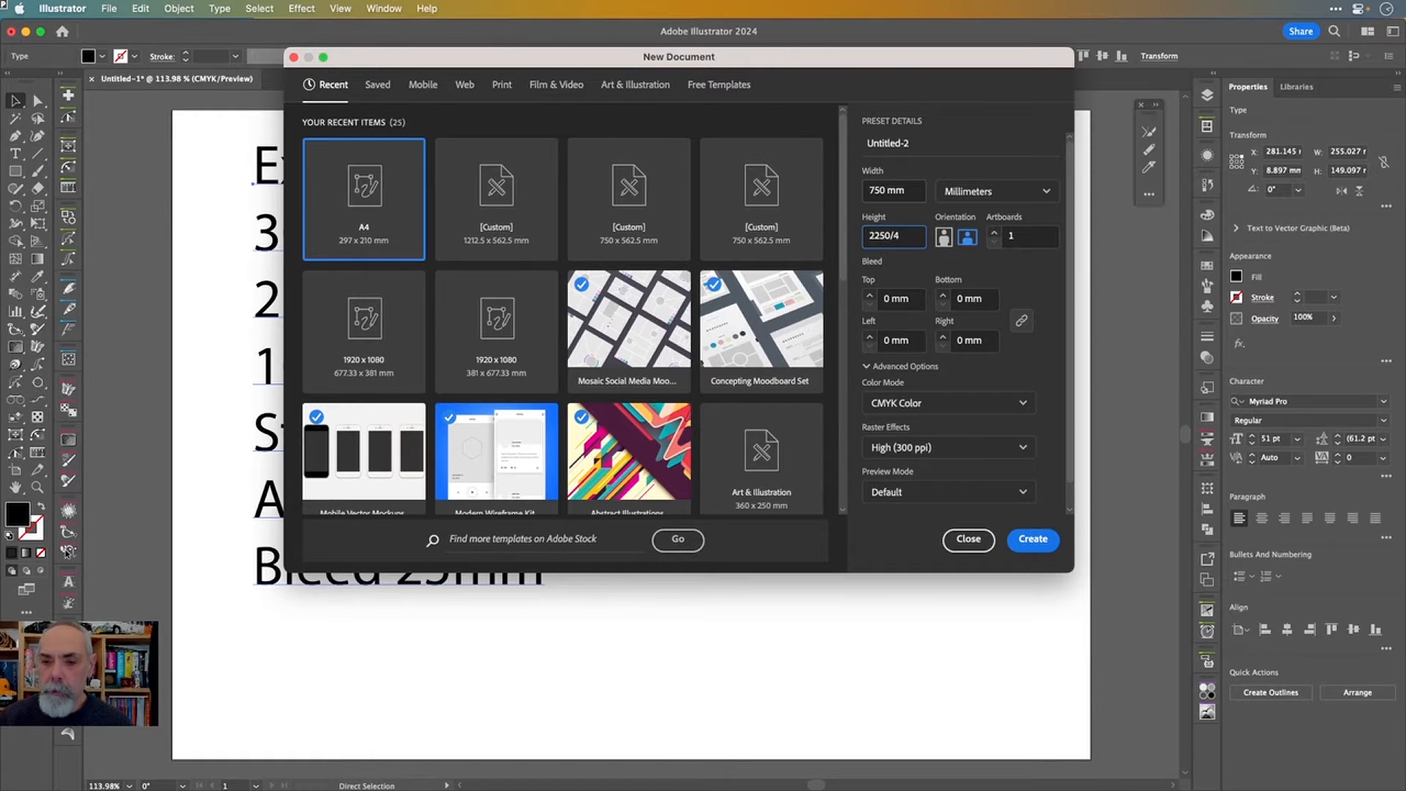
key(Tab)
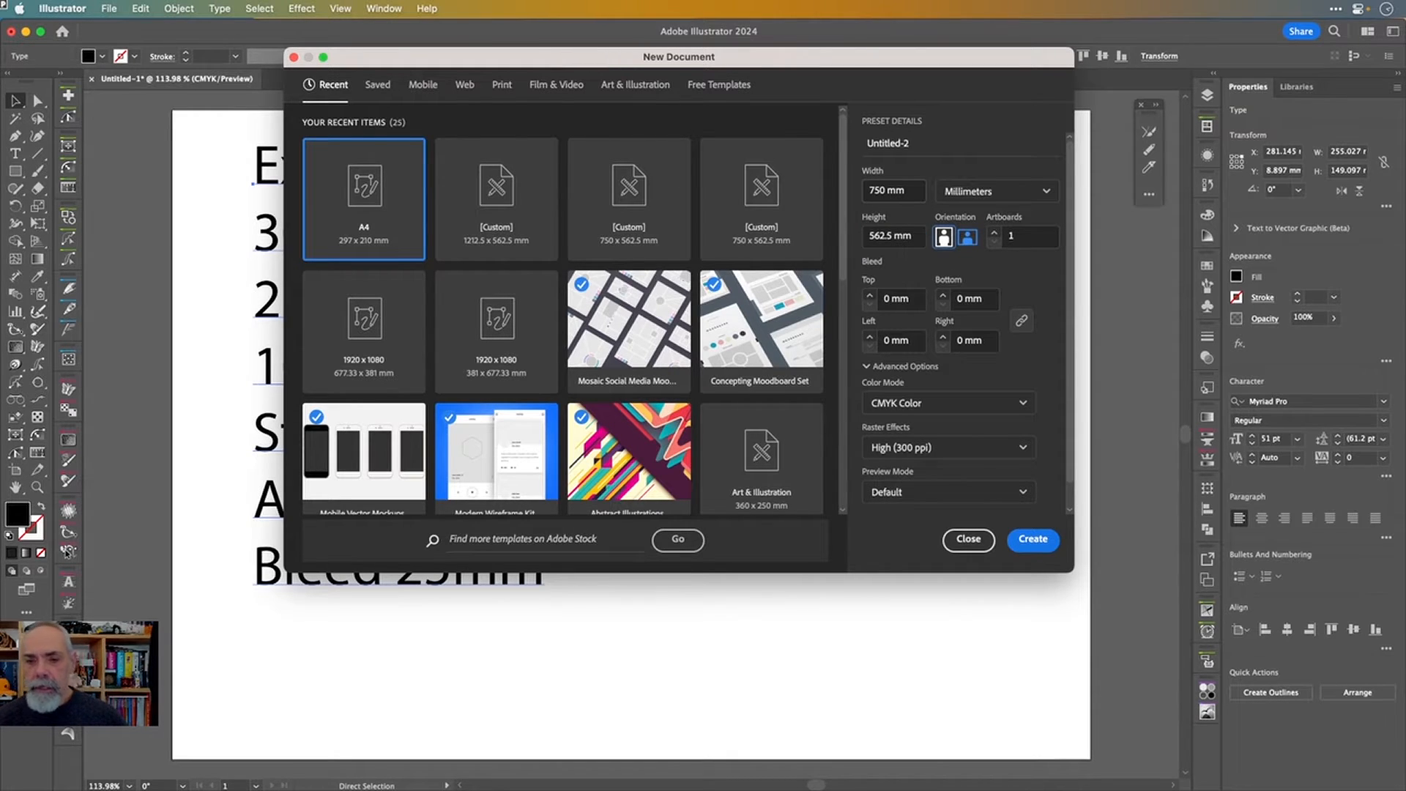
- Set the new document's bleed to 25 mm on all four sides
key(Tab)
key(Tab)
key(Tab)
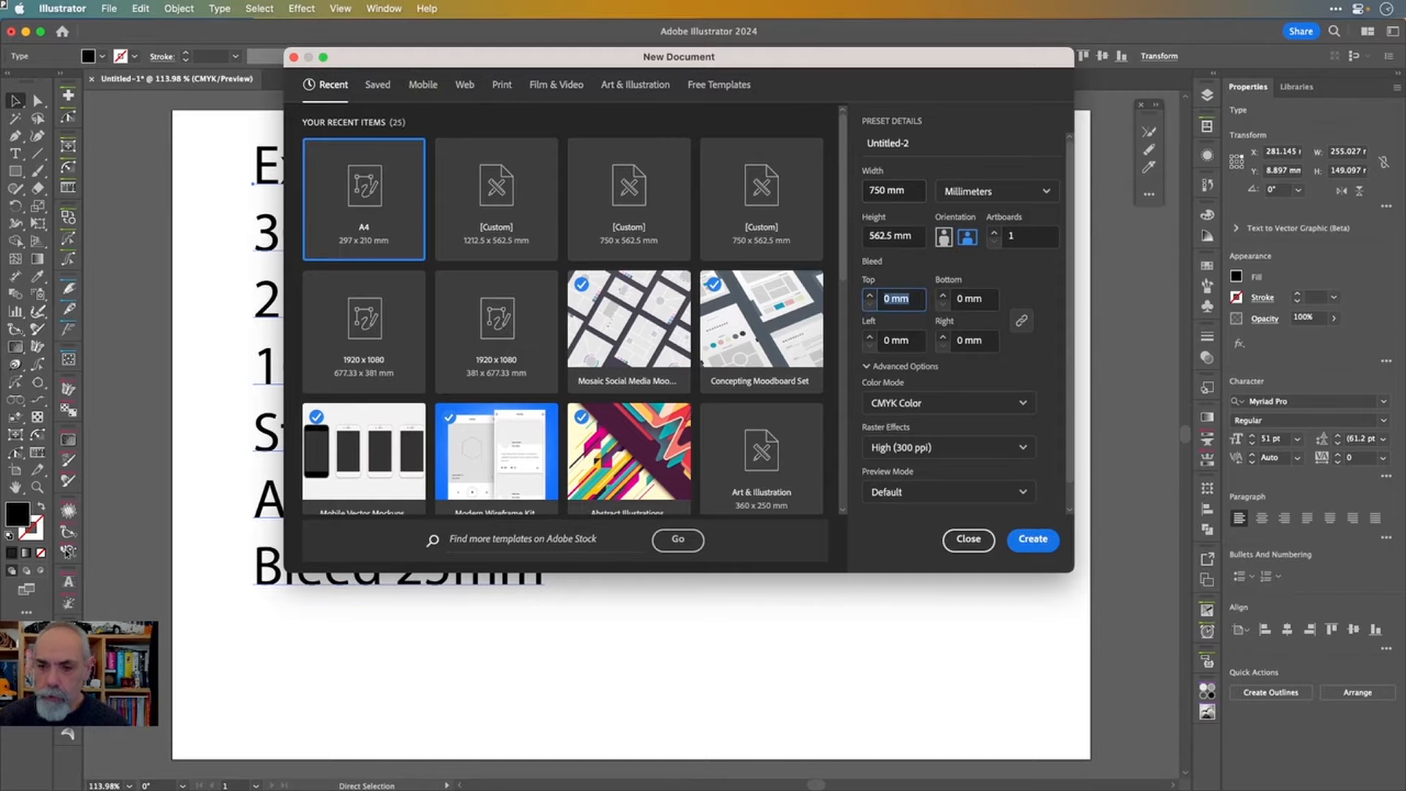
text(25)
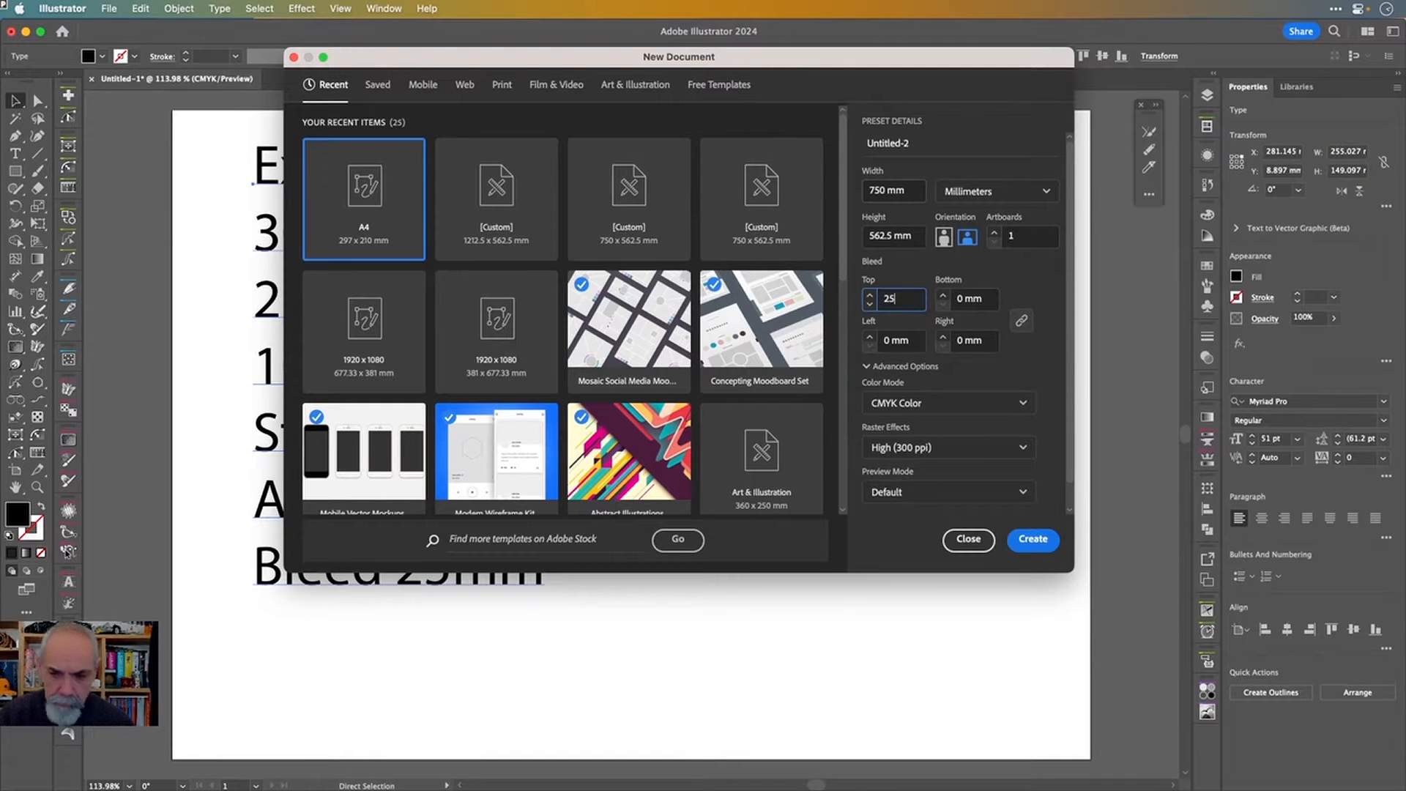
key(Tab)
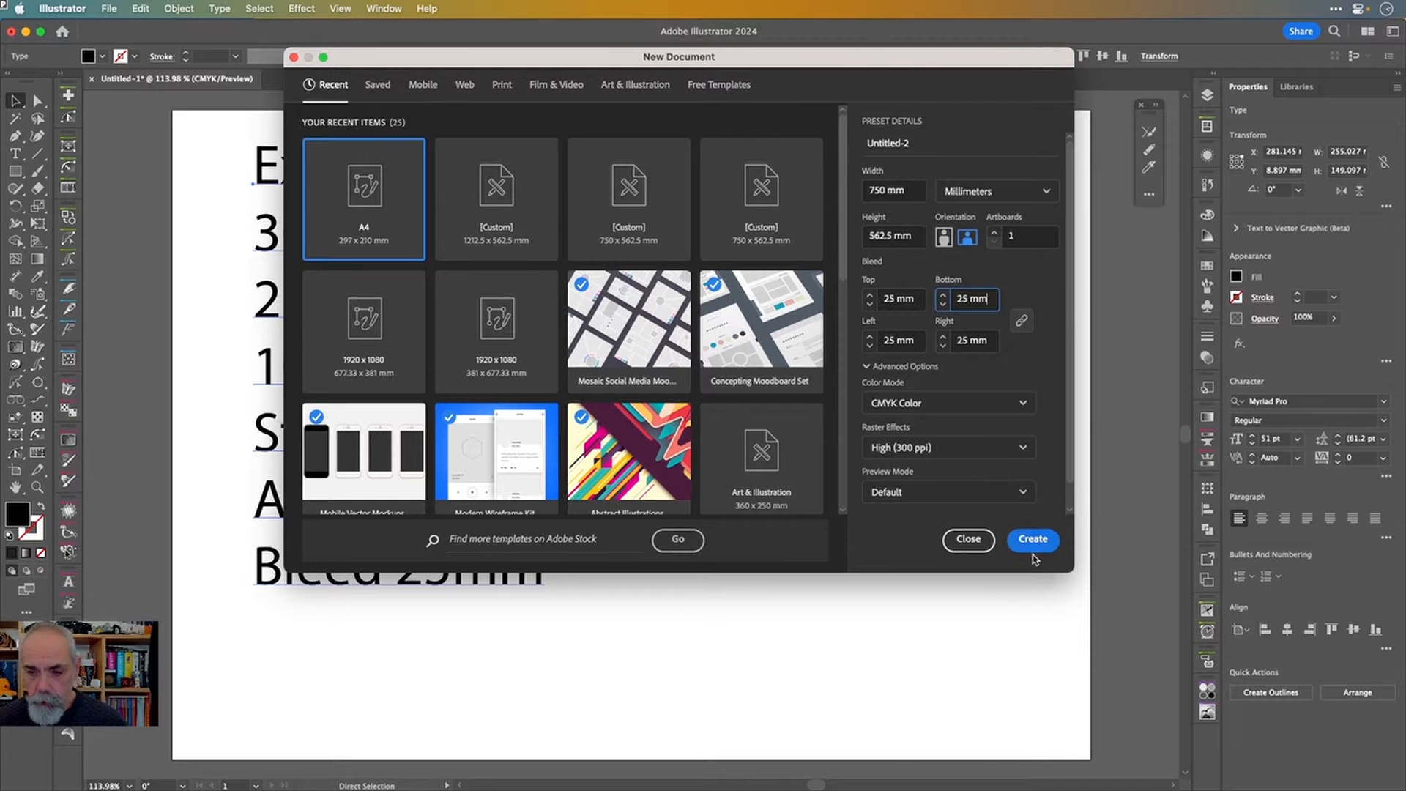
- Create the document with raster effects kept at High (300 ppi), and close it again
click(1023, 447)
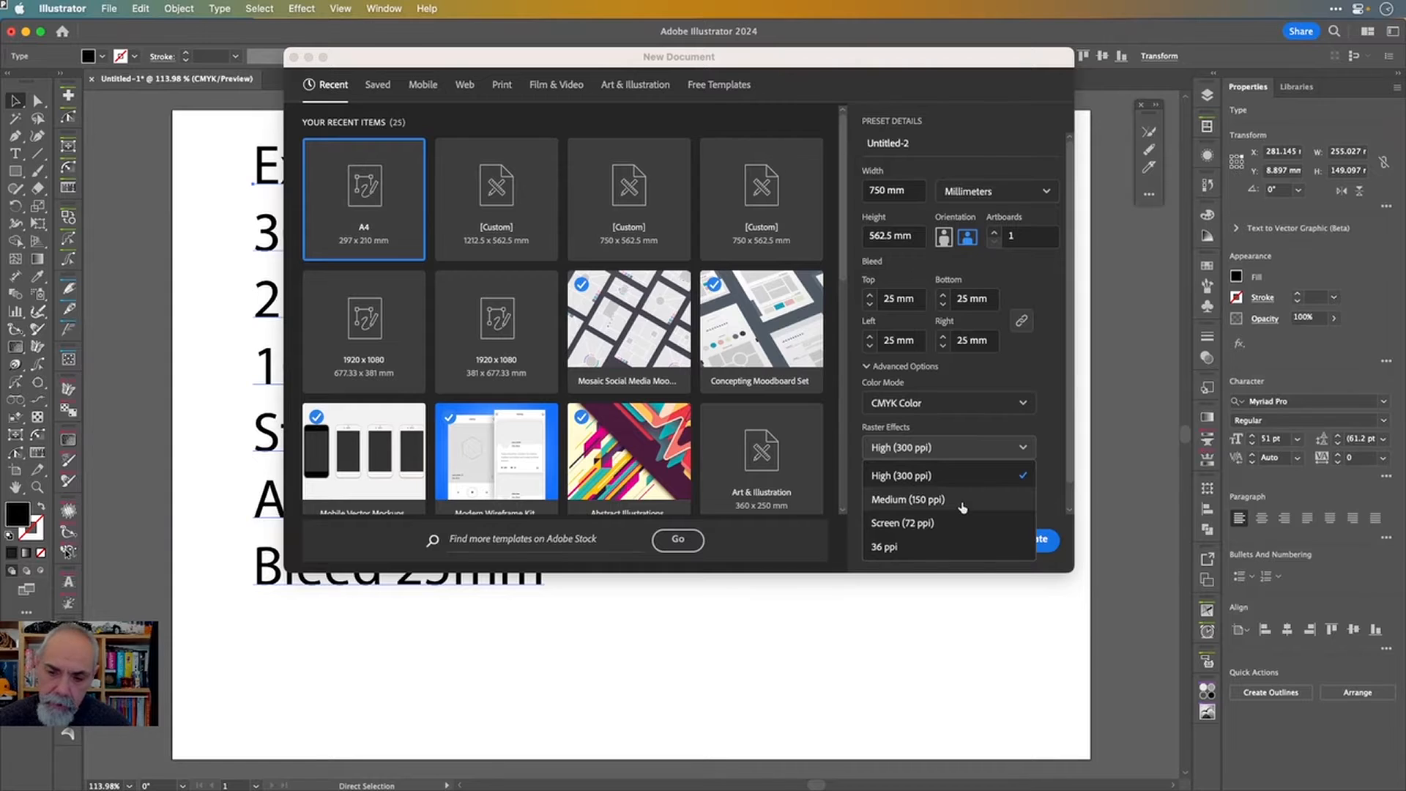
click(1044, 448)
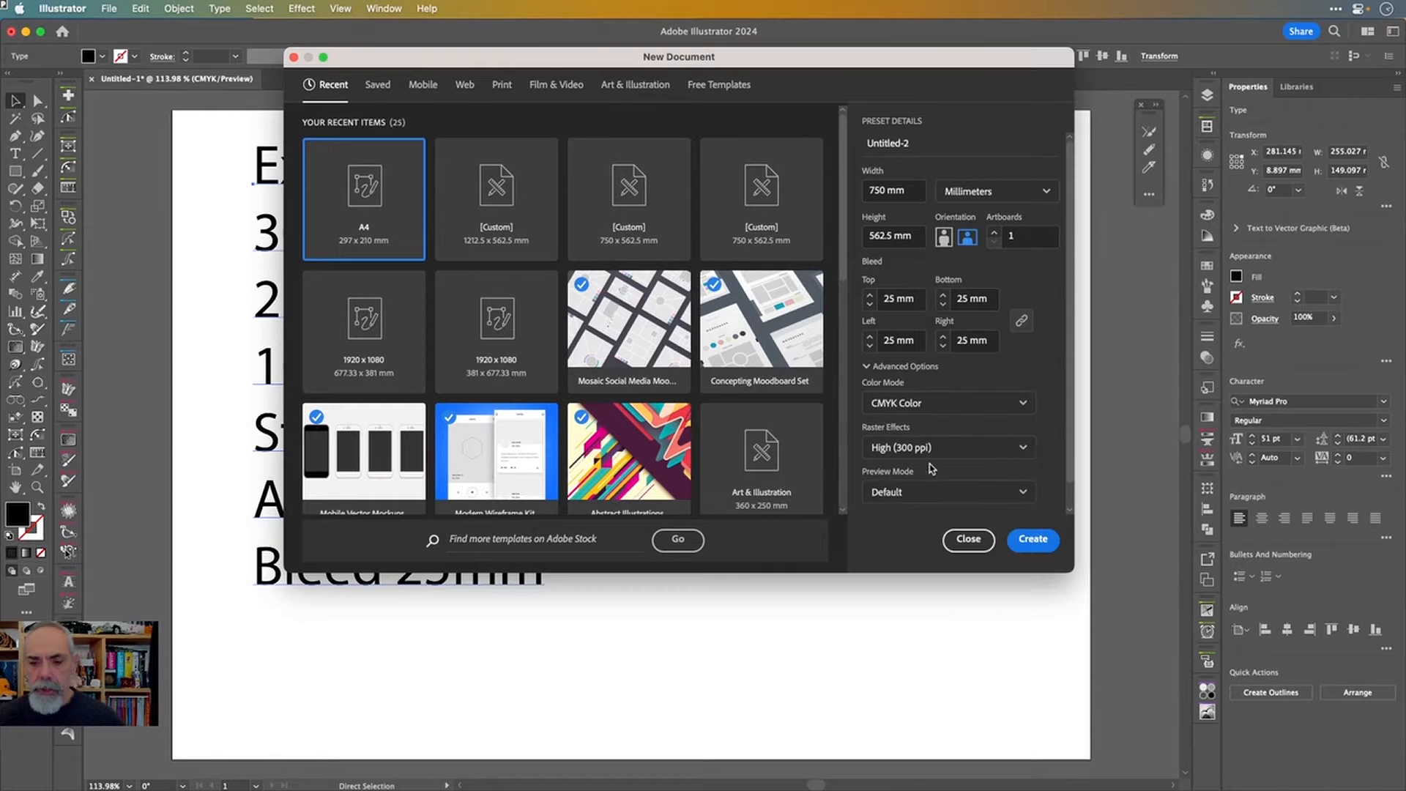
click(956, 447)
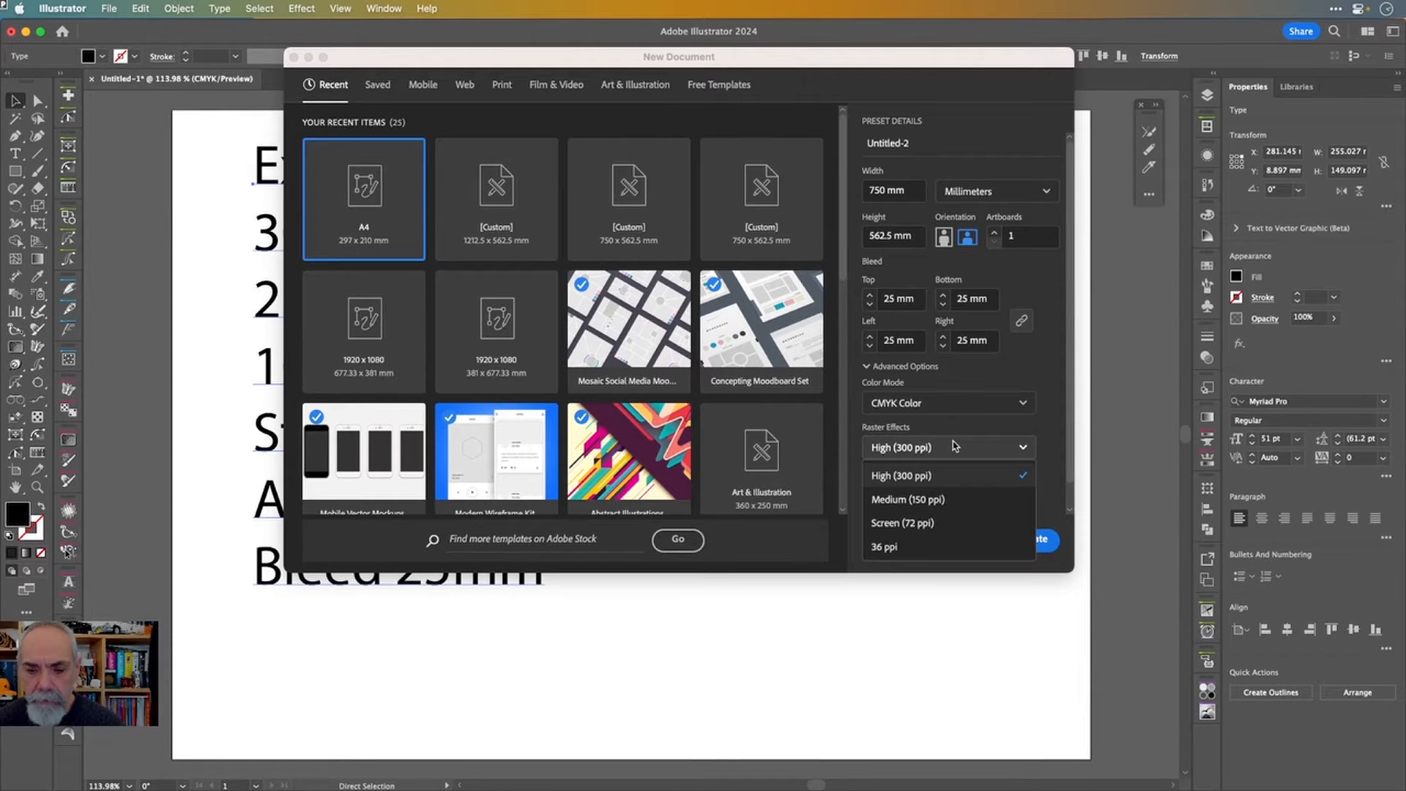
click(1053, 481)
click(1035, 540)
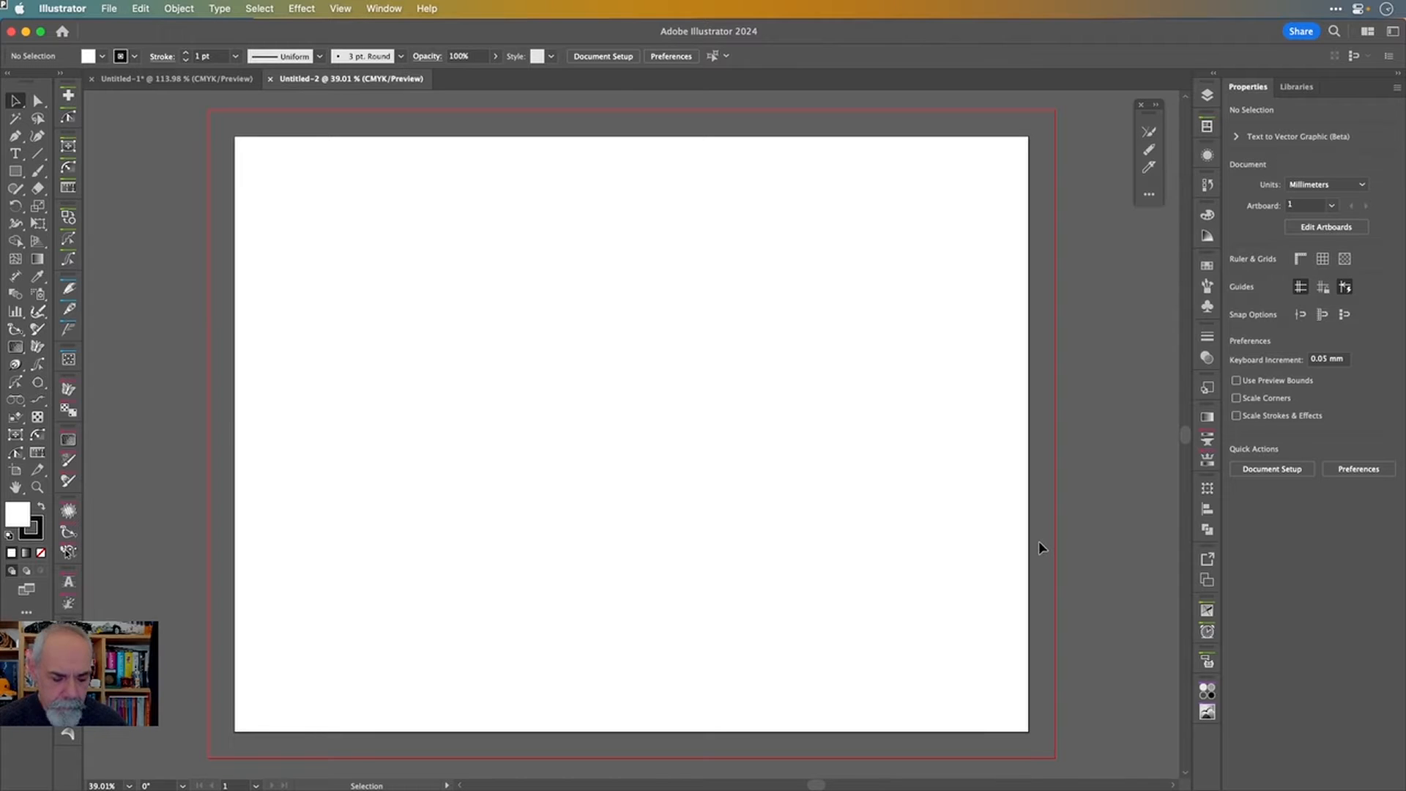
key(super+w)
- Create a new 750 x 562.5 mm document with a quarter-scale bleed of 25 mm/4 on all four sides
key(super+n)
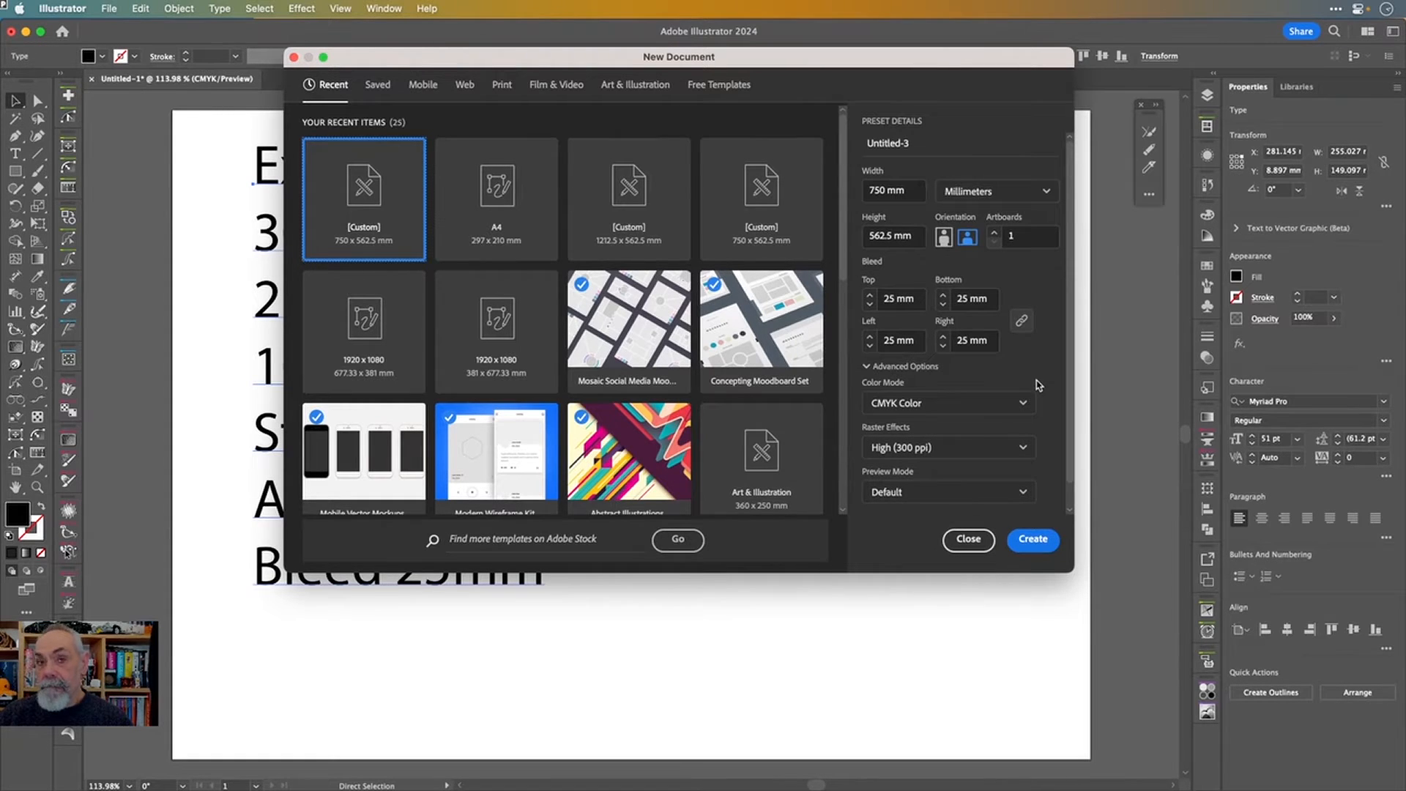
click(918, 301)
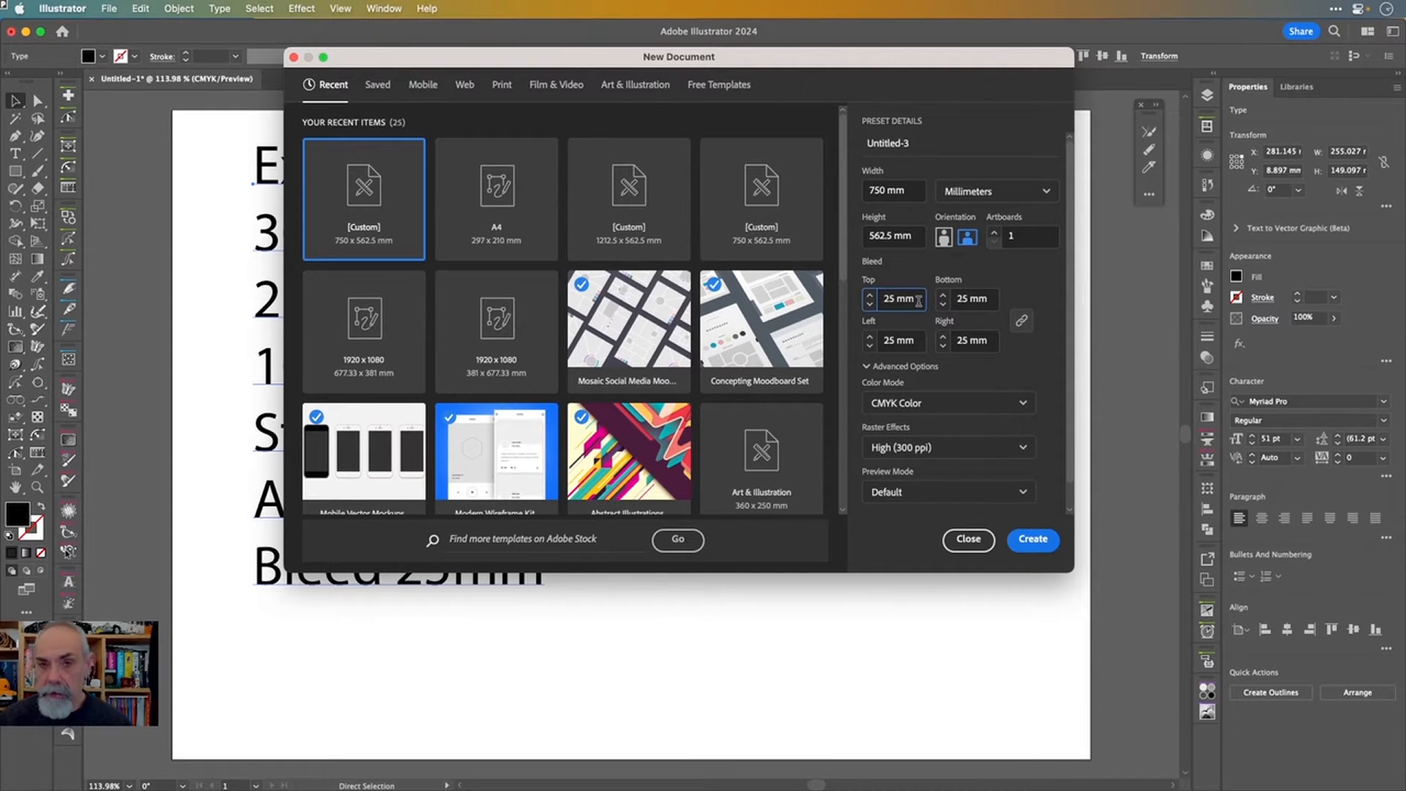
text(/4)
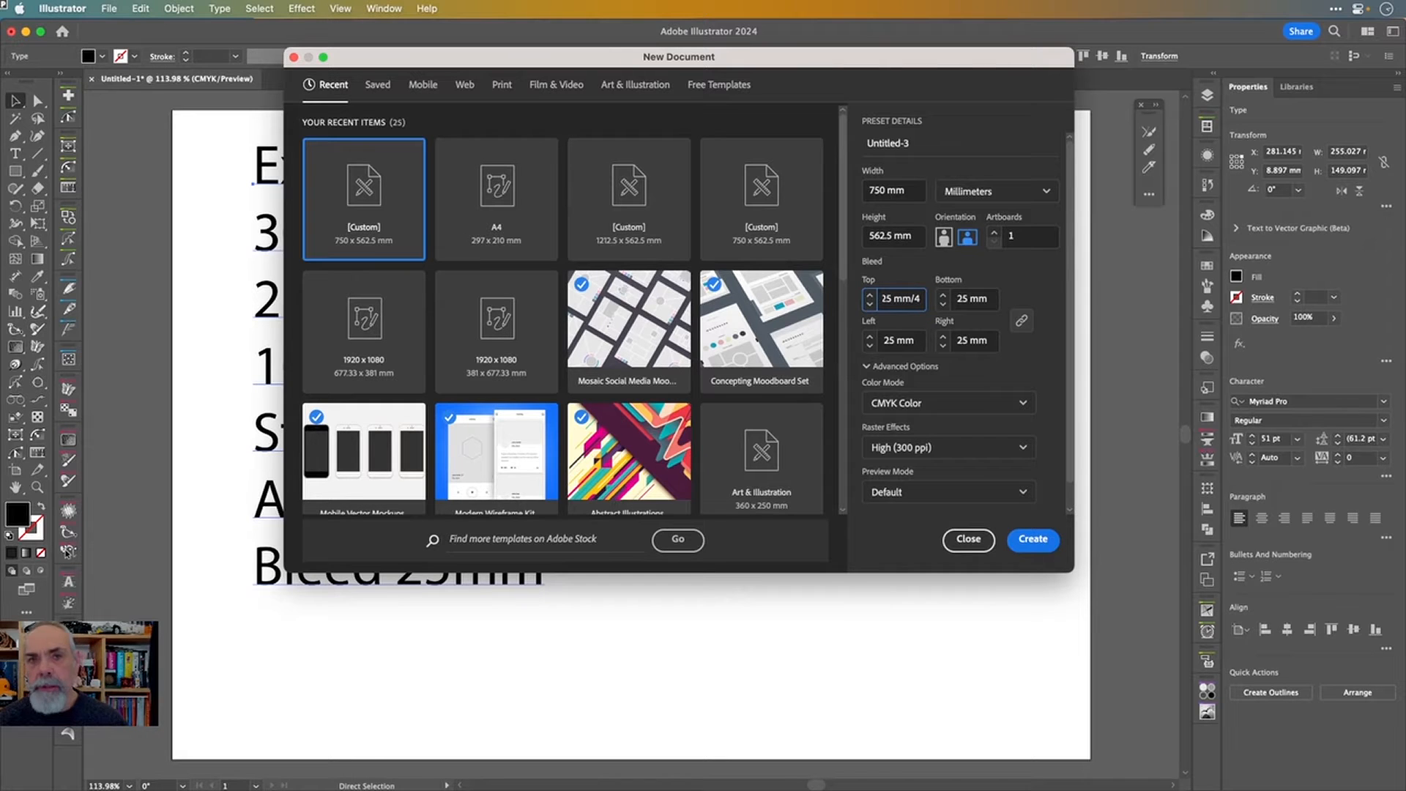
key(Tab)
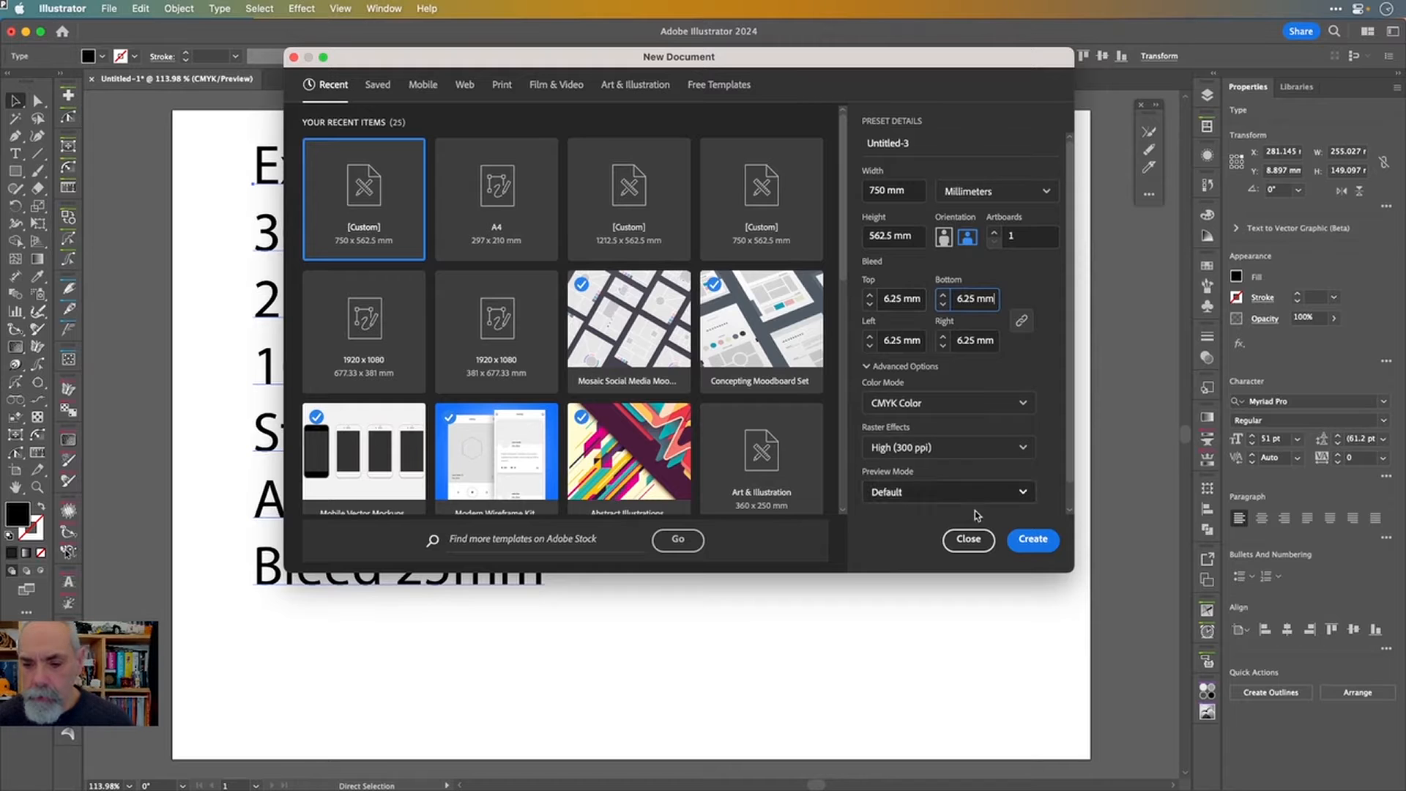
click(1033, 540)
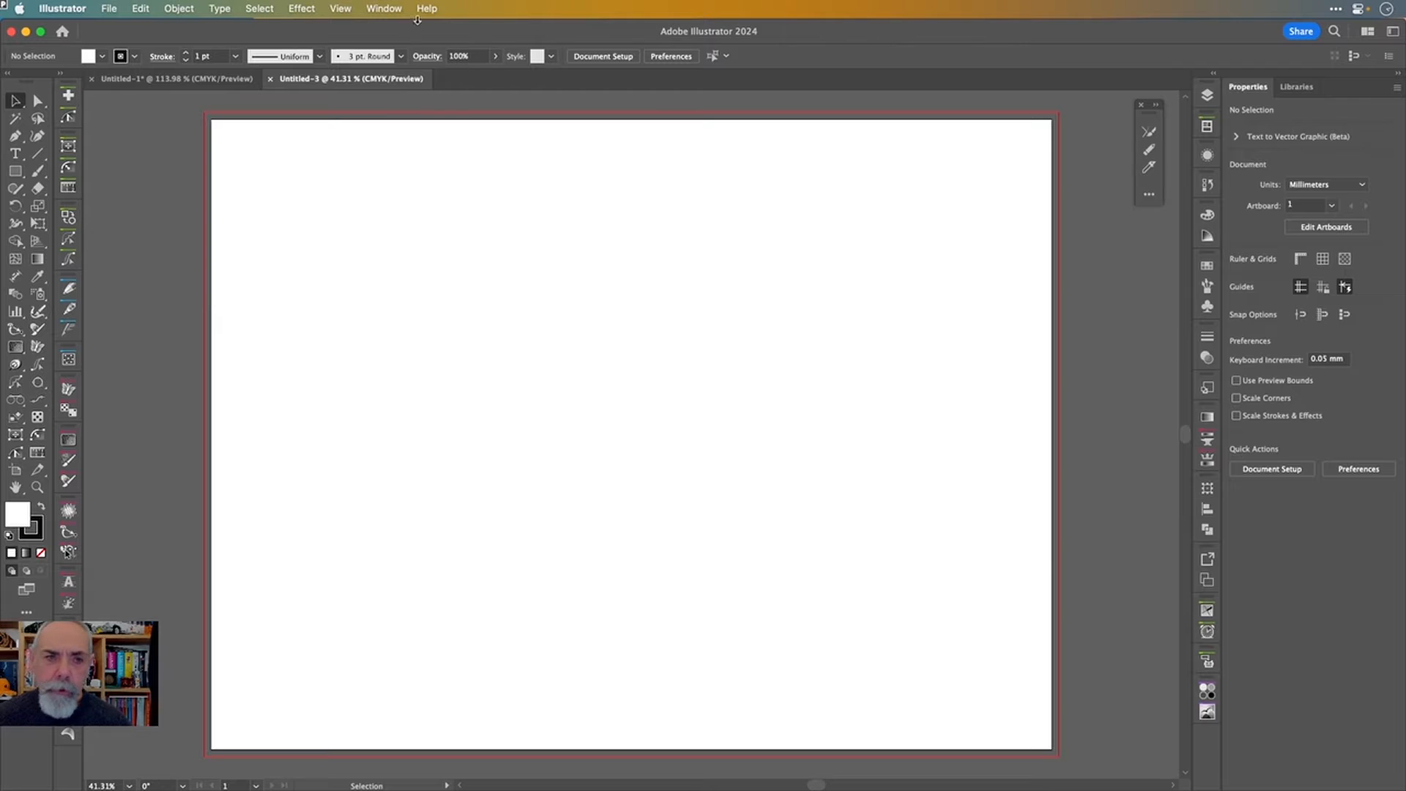
- Set the document raster effects resolution to a custom 400 ppi
click(301, 9)
click(315, 72)
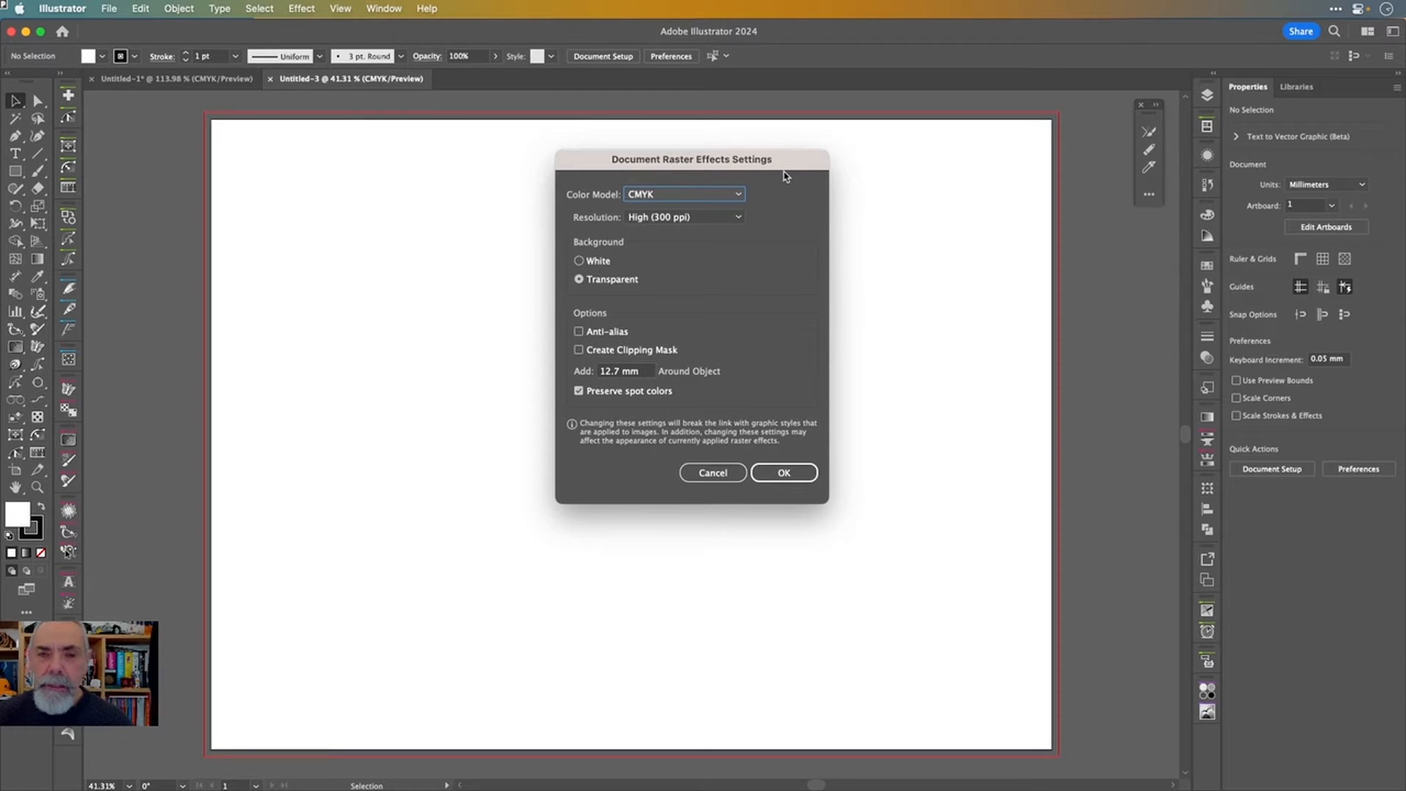
click(735, 216)
click(707, 289)
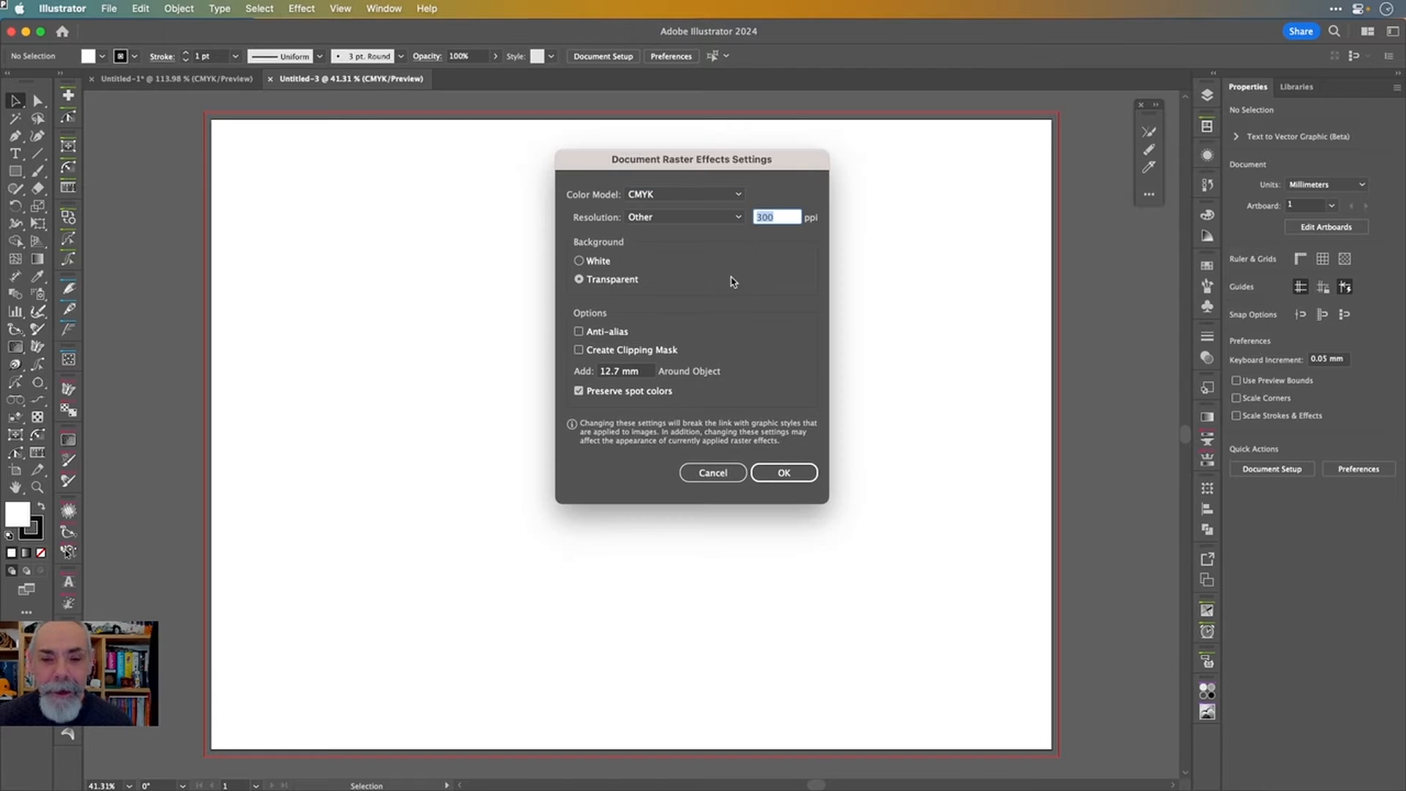
text(400)
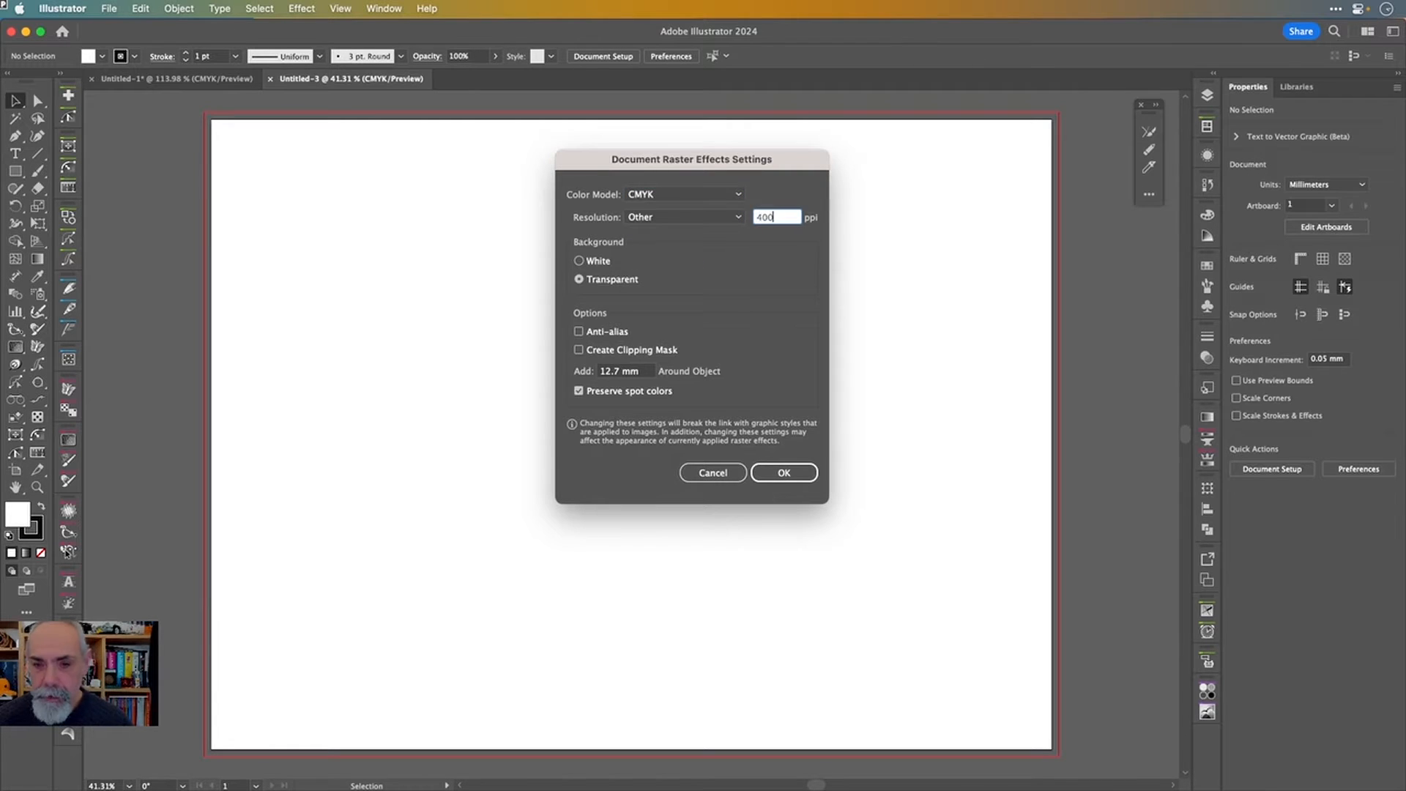
click(742, 218)
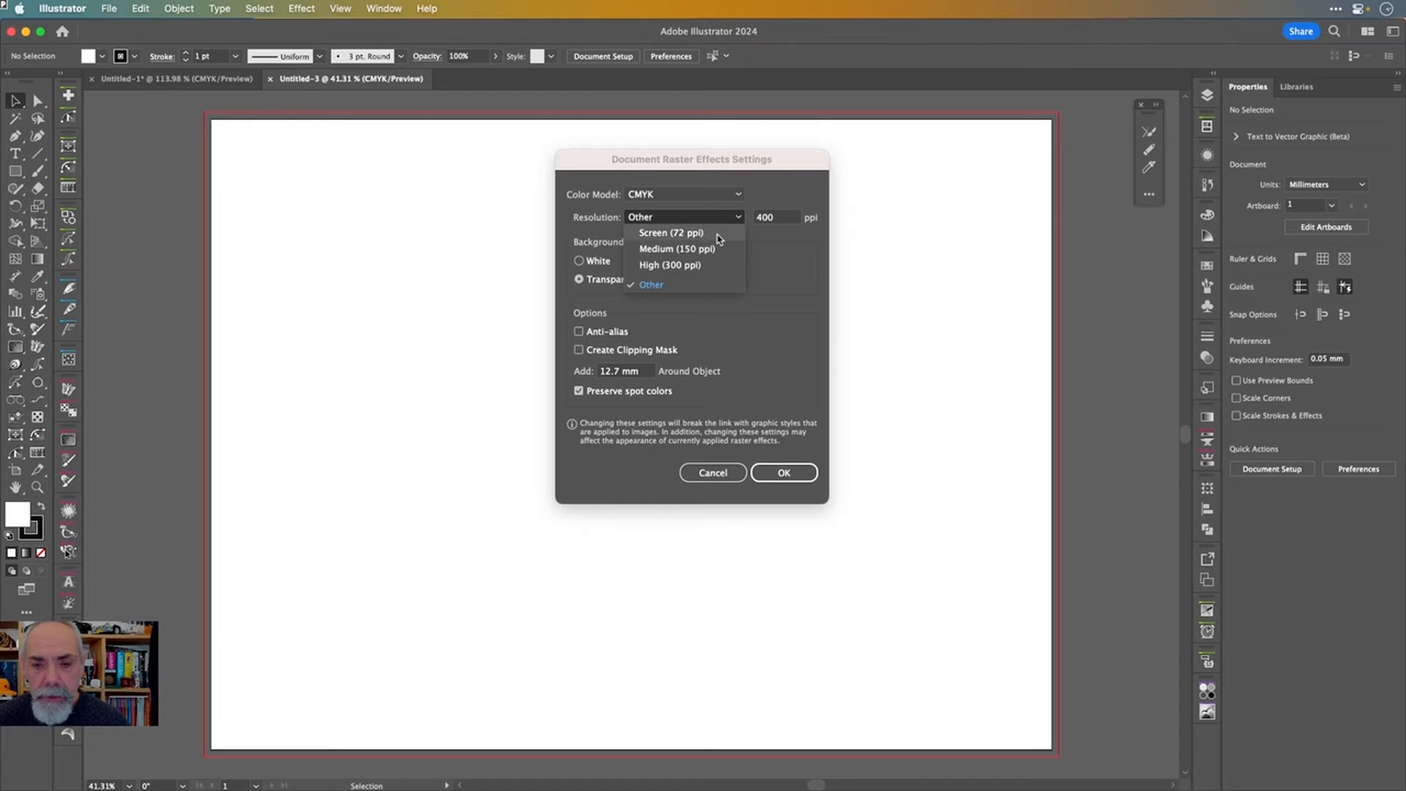
click(778, 257)
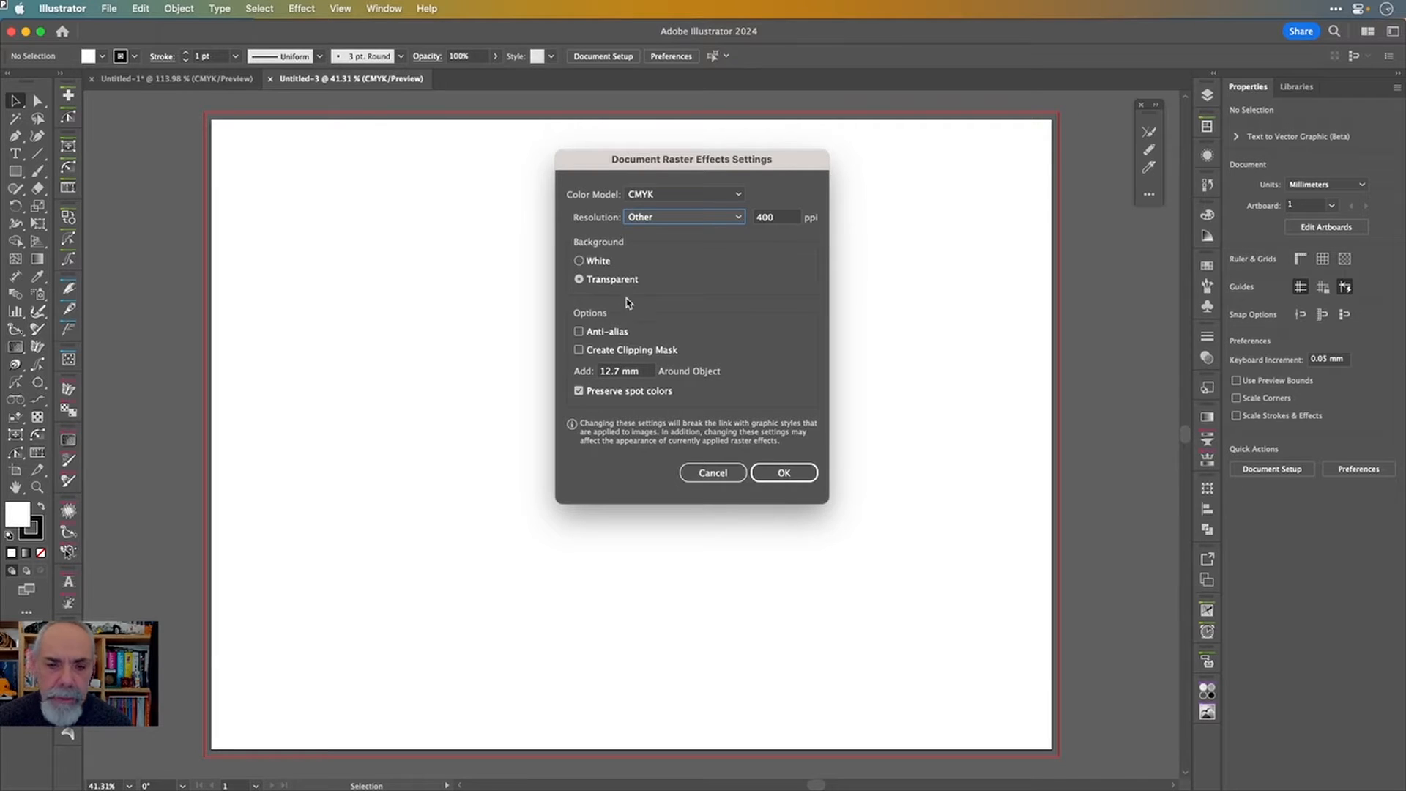
click(787, 473)
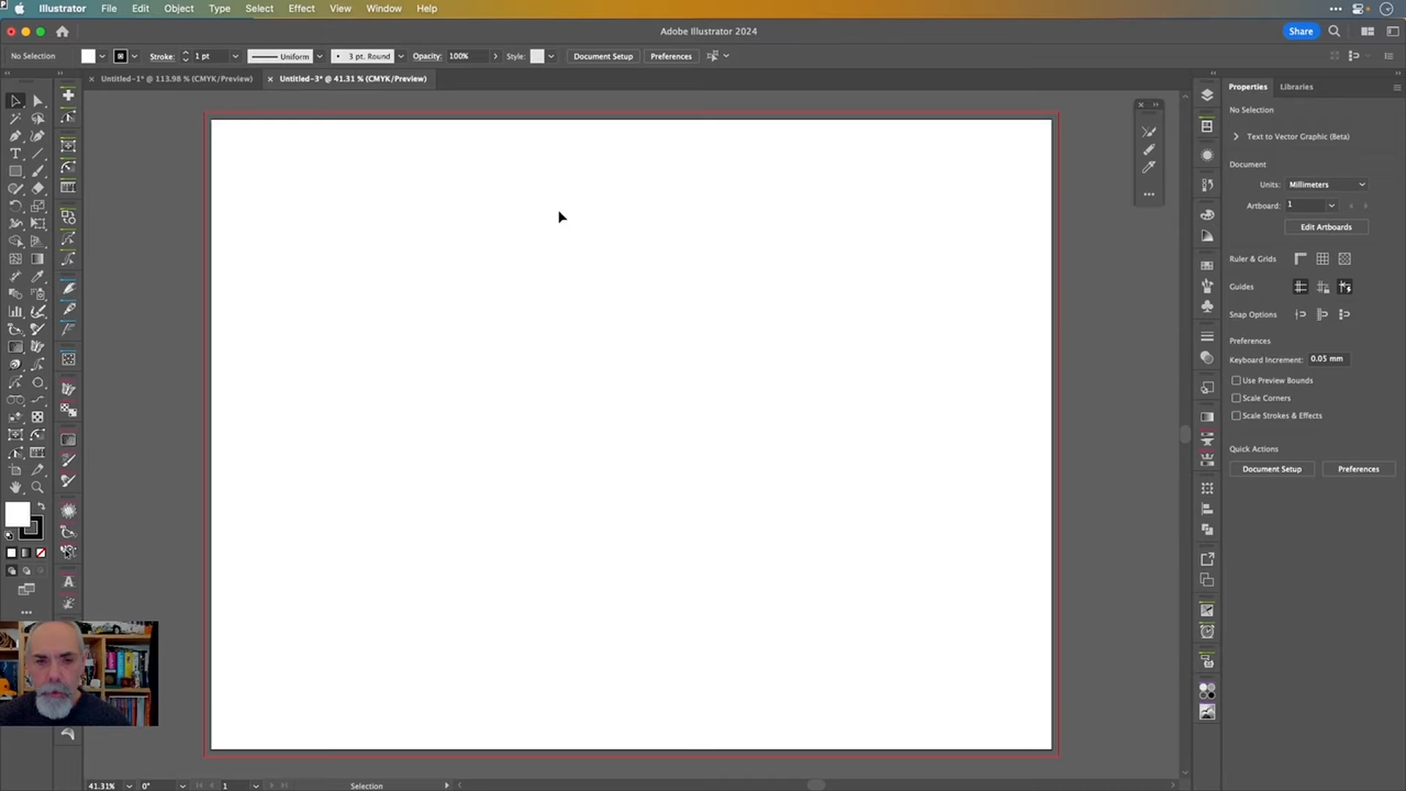
- Calculate 1000+1700 in Spotlight and clear the calculation
key(super+space)
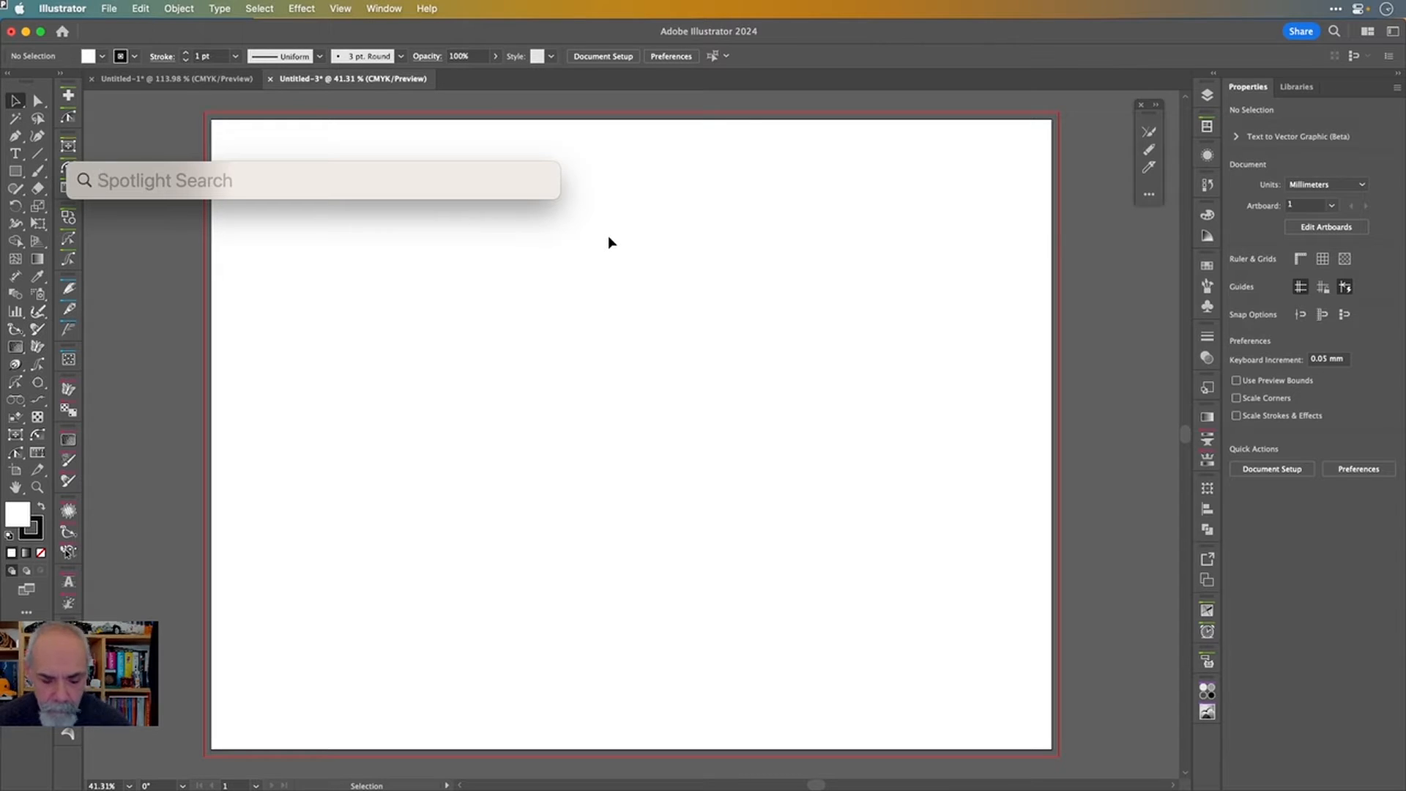
text(3000)
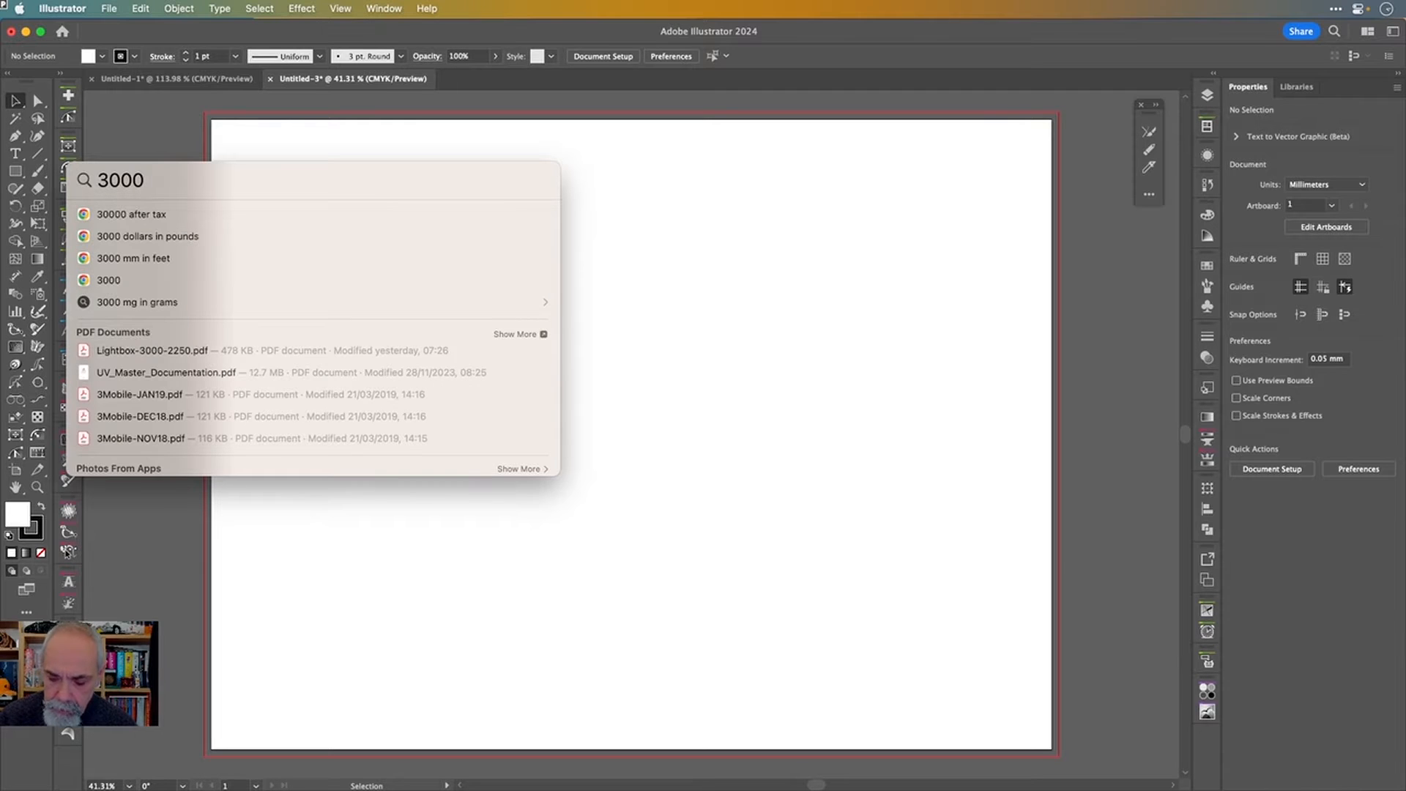
key(BackSpace)
key(BackSpace)
key(BackSpace)
key(BackSpace)
text(10)
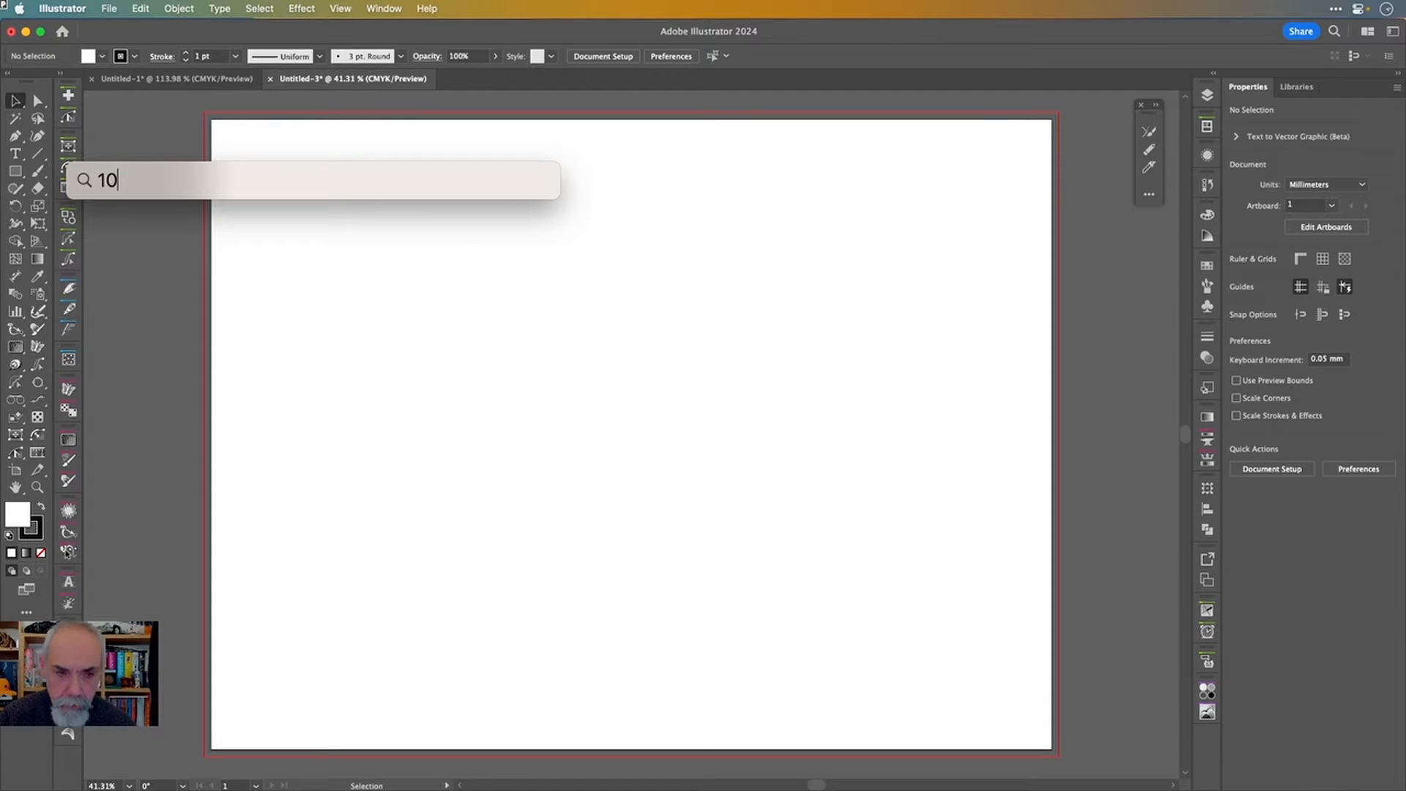
text(00+)
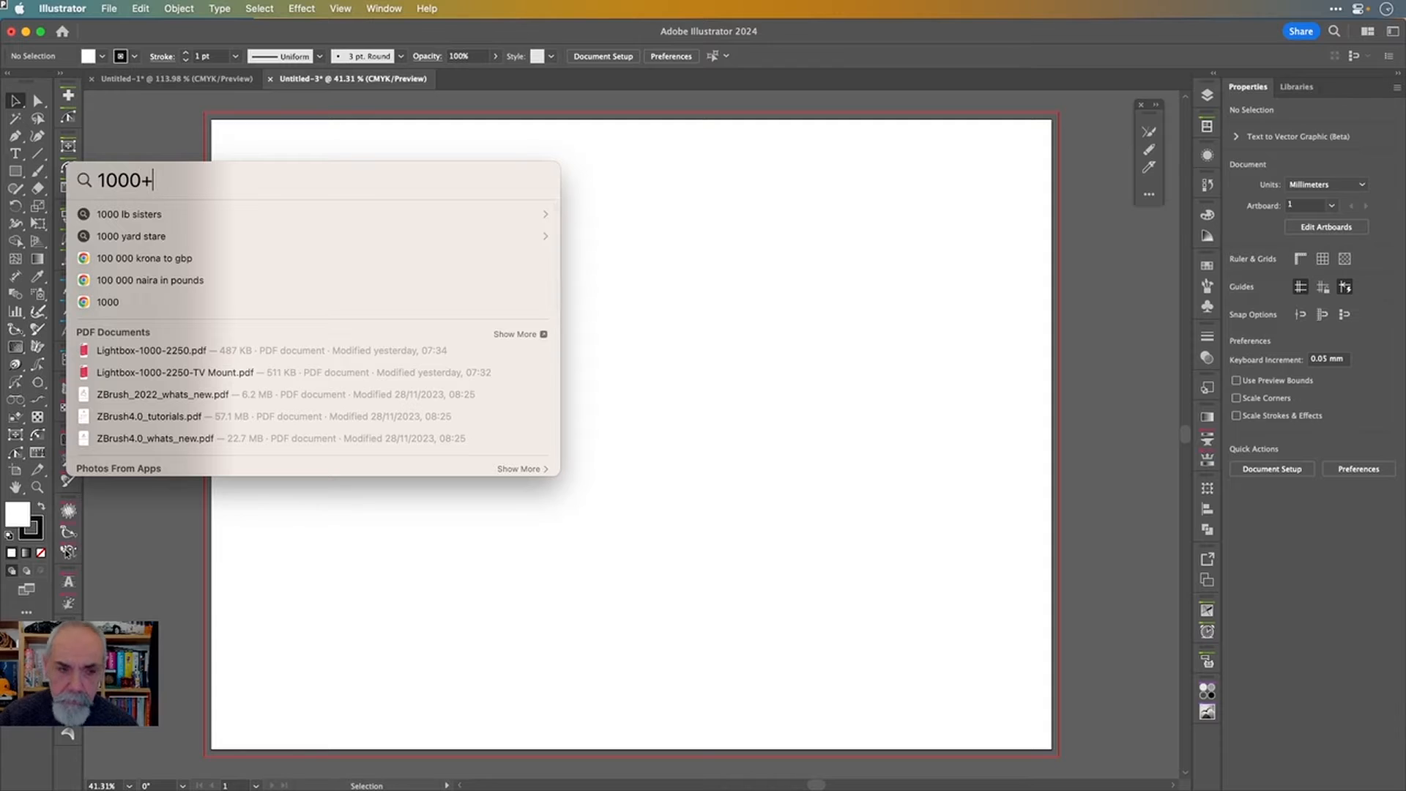
text(1)
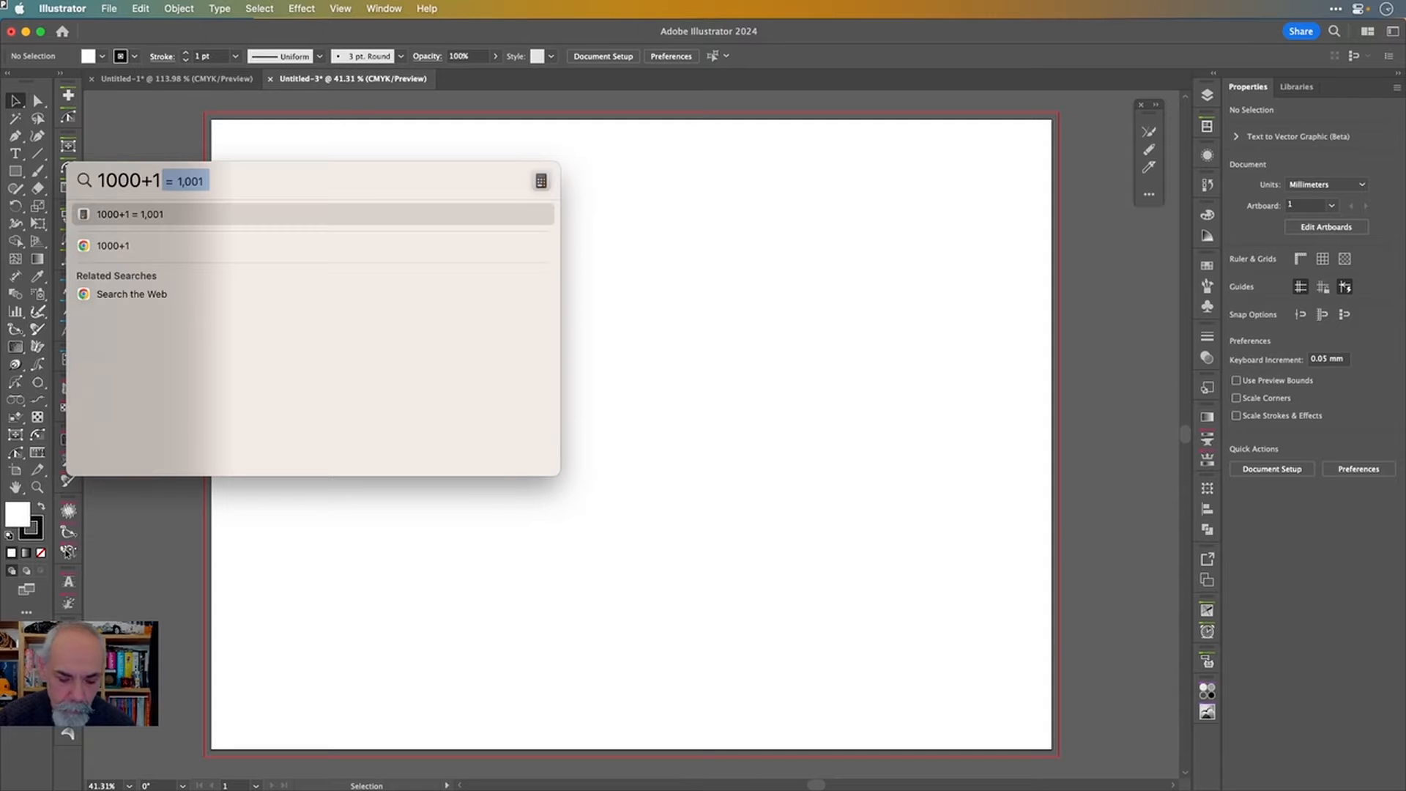
text(7-00)
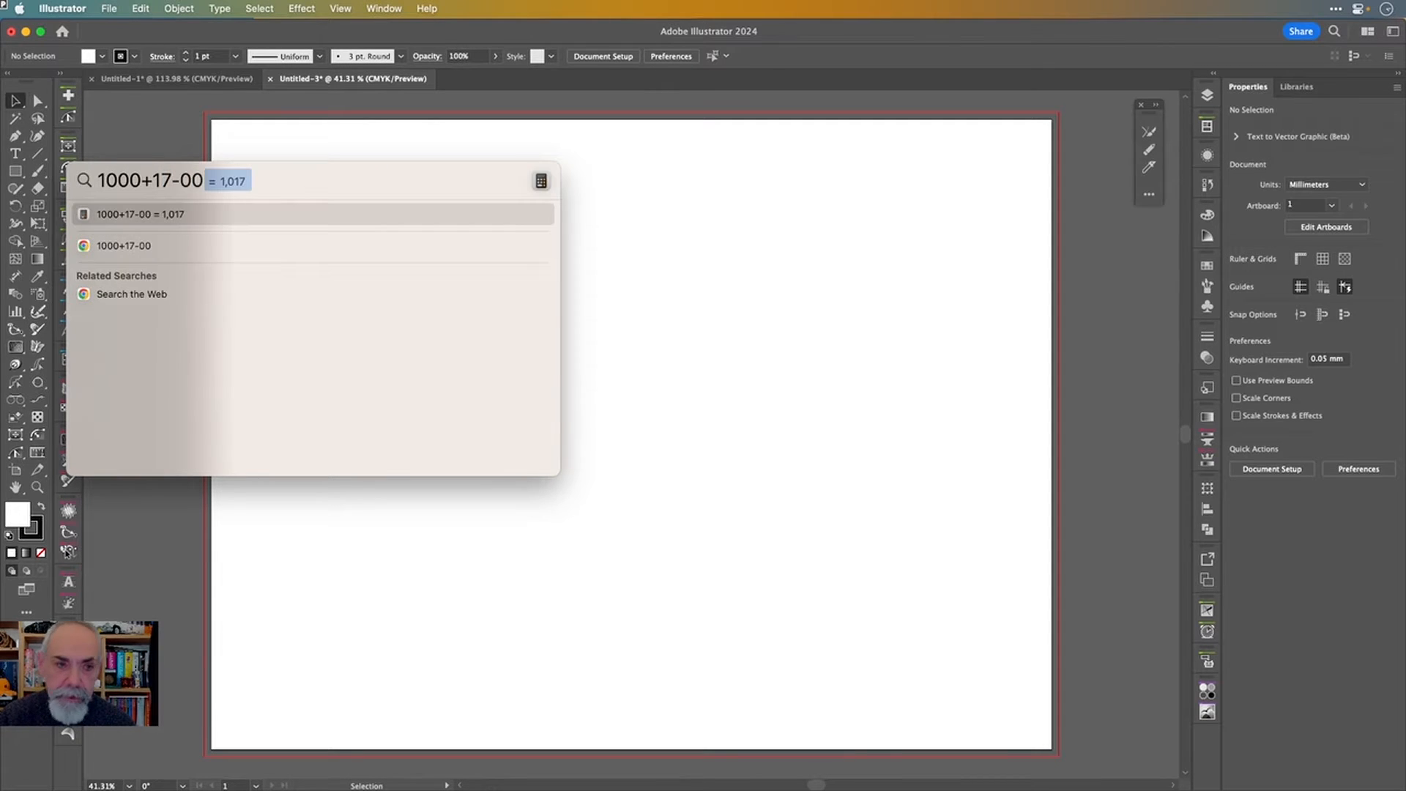
key(BackSpace)
key(BackSpace)
key(BackSpace)
key(BackSpace)
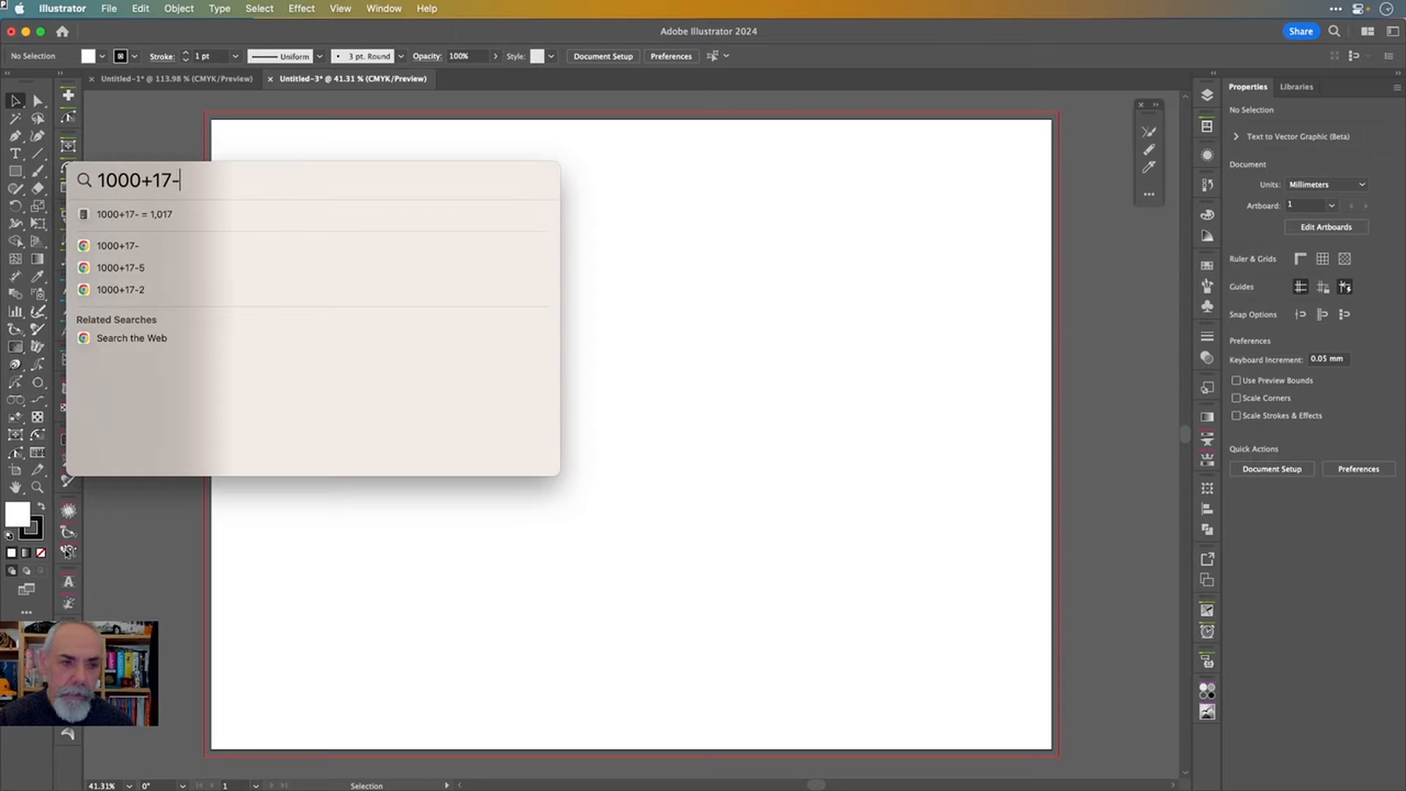
text(00)
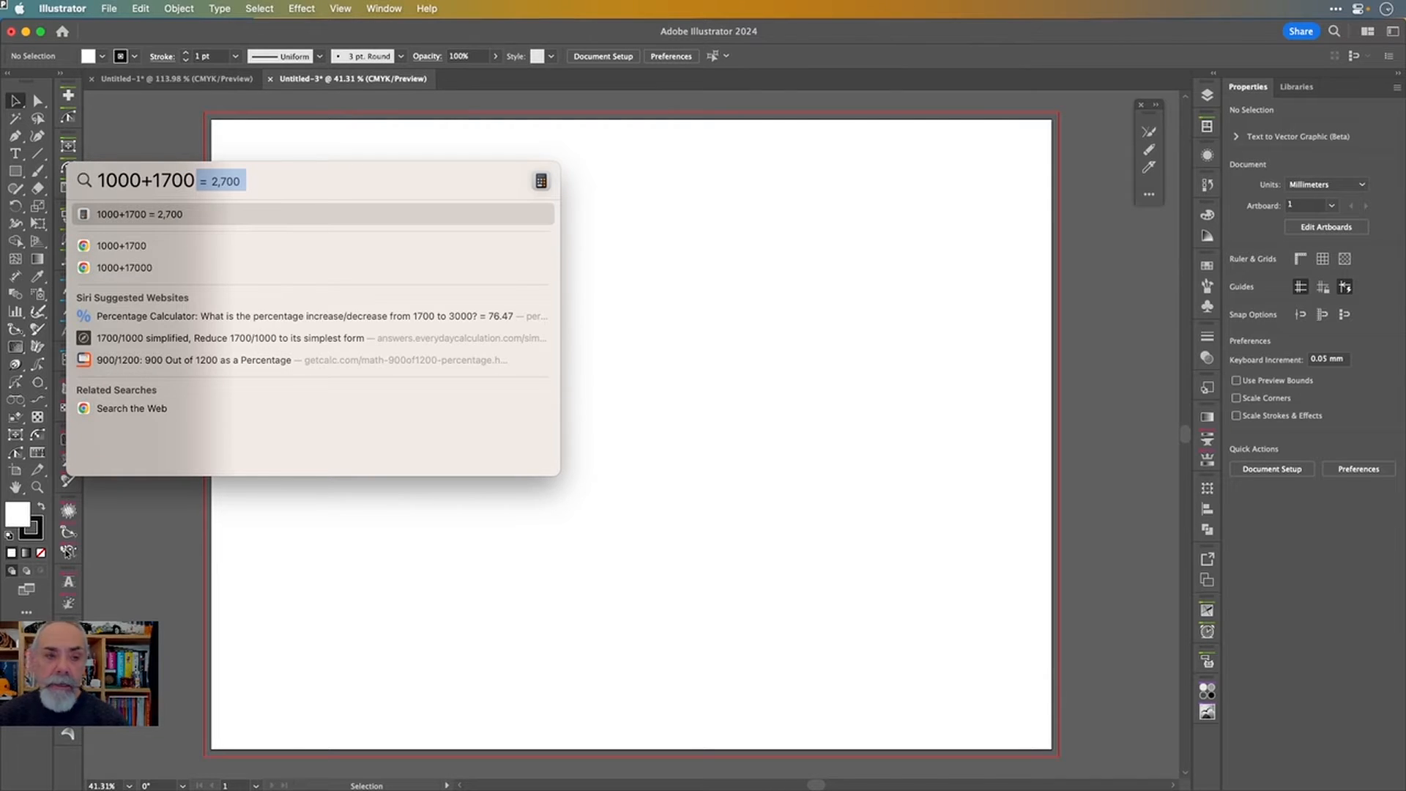
key(Escape)
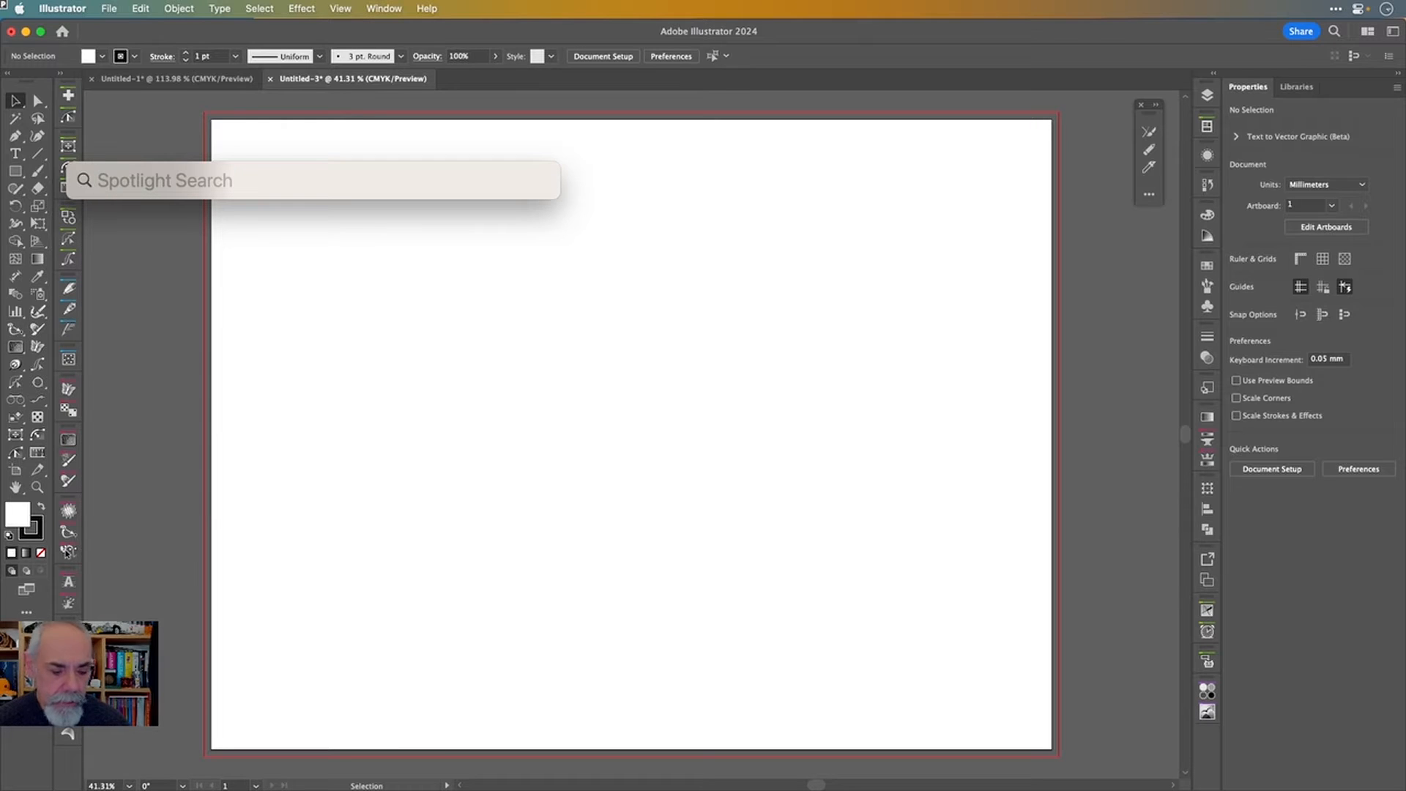
- Try setting the artboard width to 2700/4 mm, and undo the change
key(Escape)
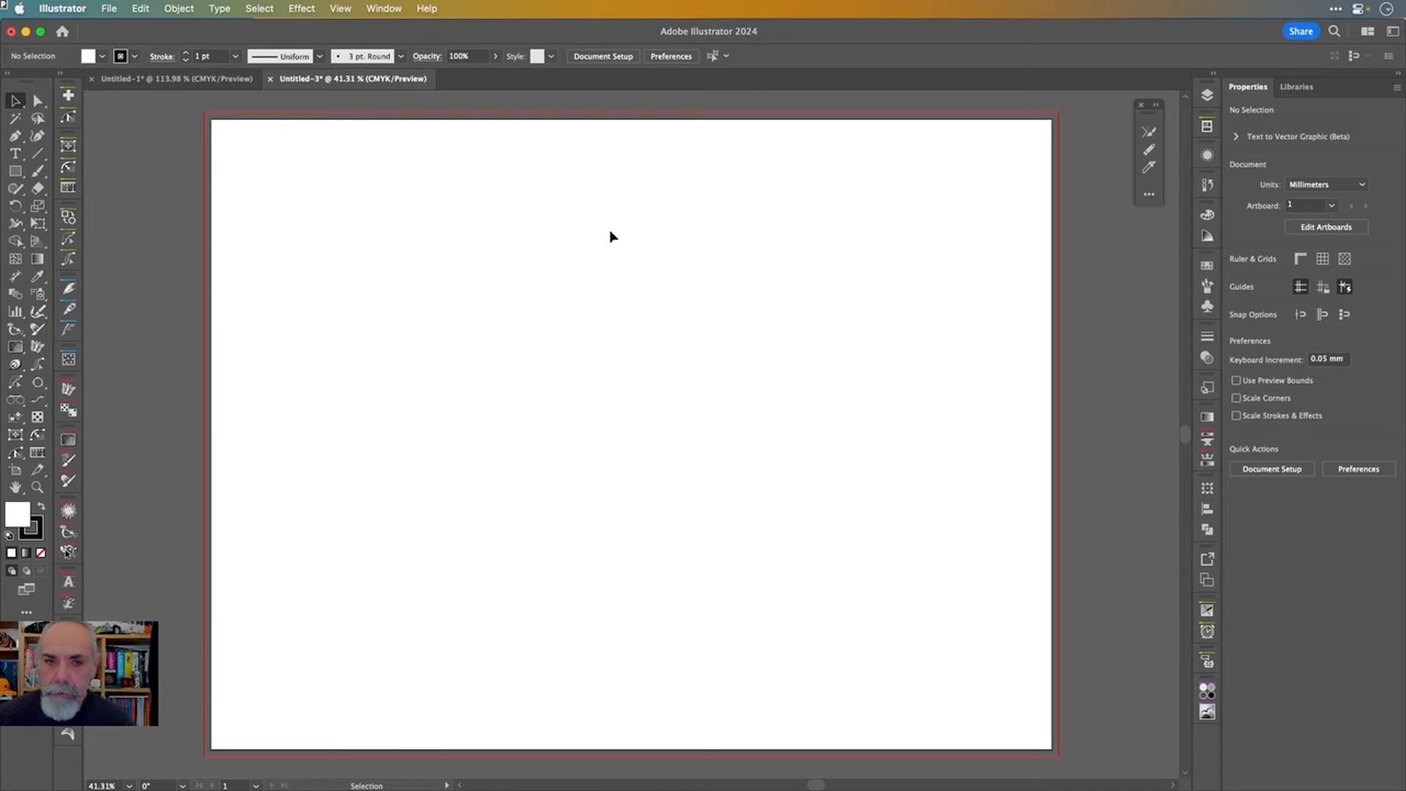
click(108, 8)
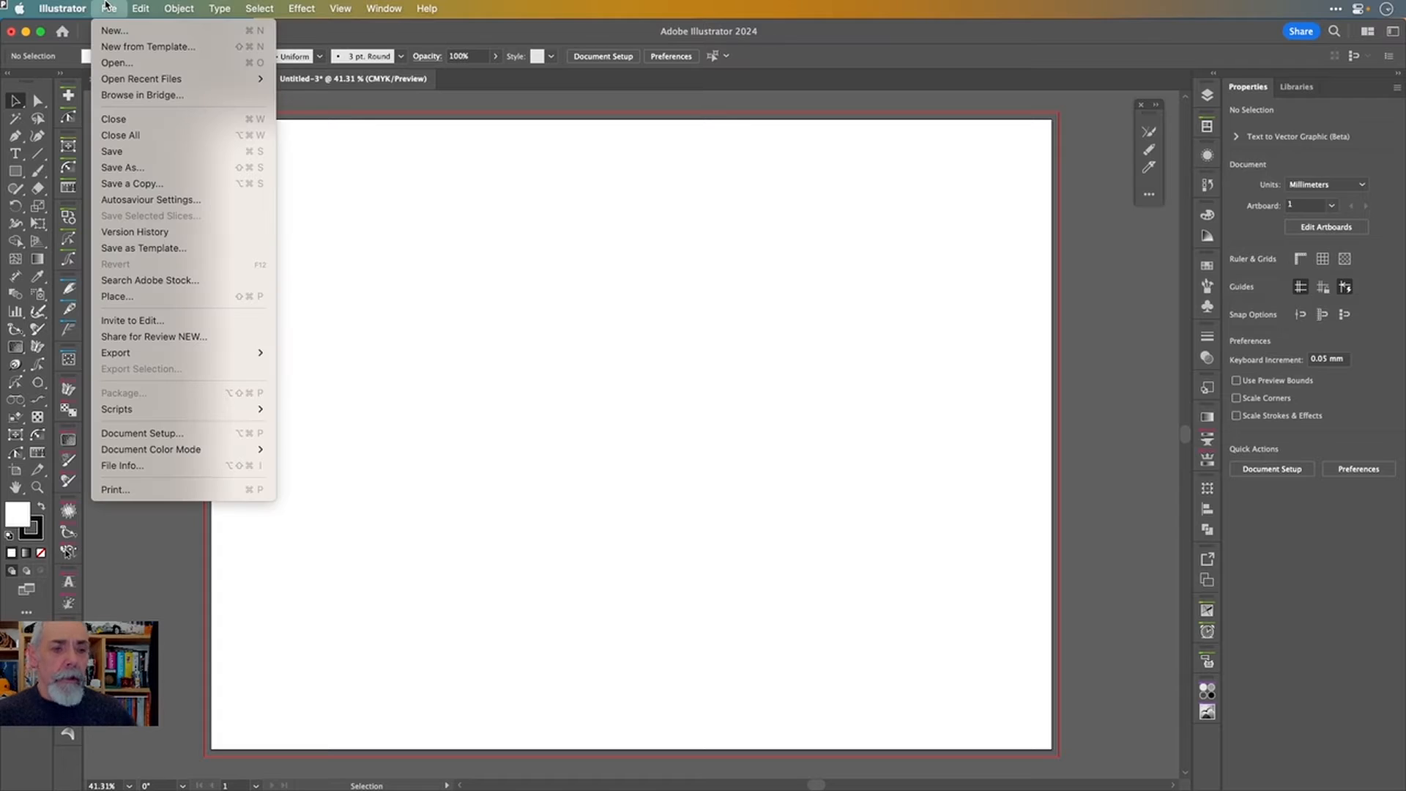
click(185, 434)
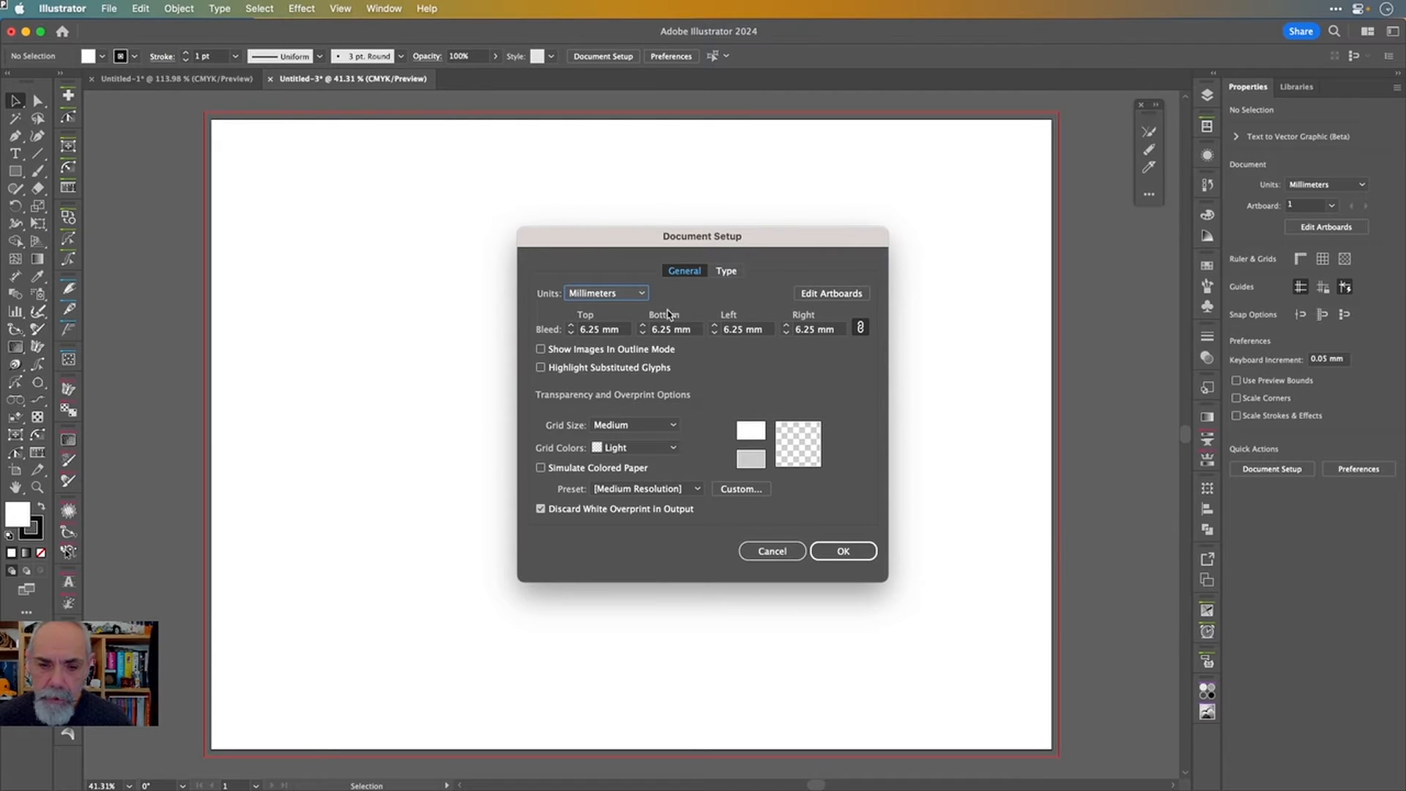
click(832, 293)
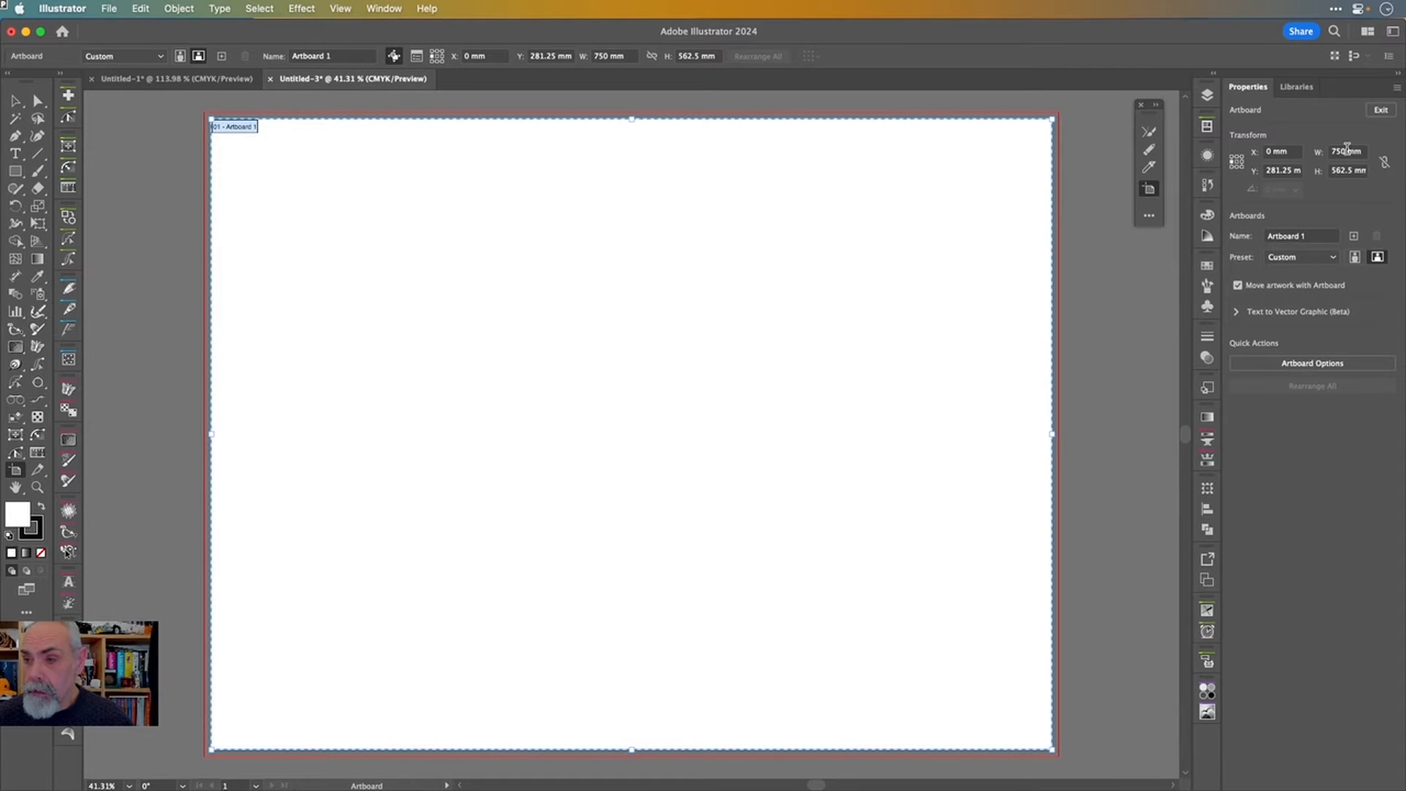
click(1349, 151)
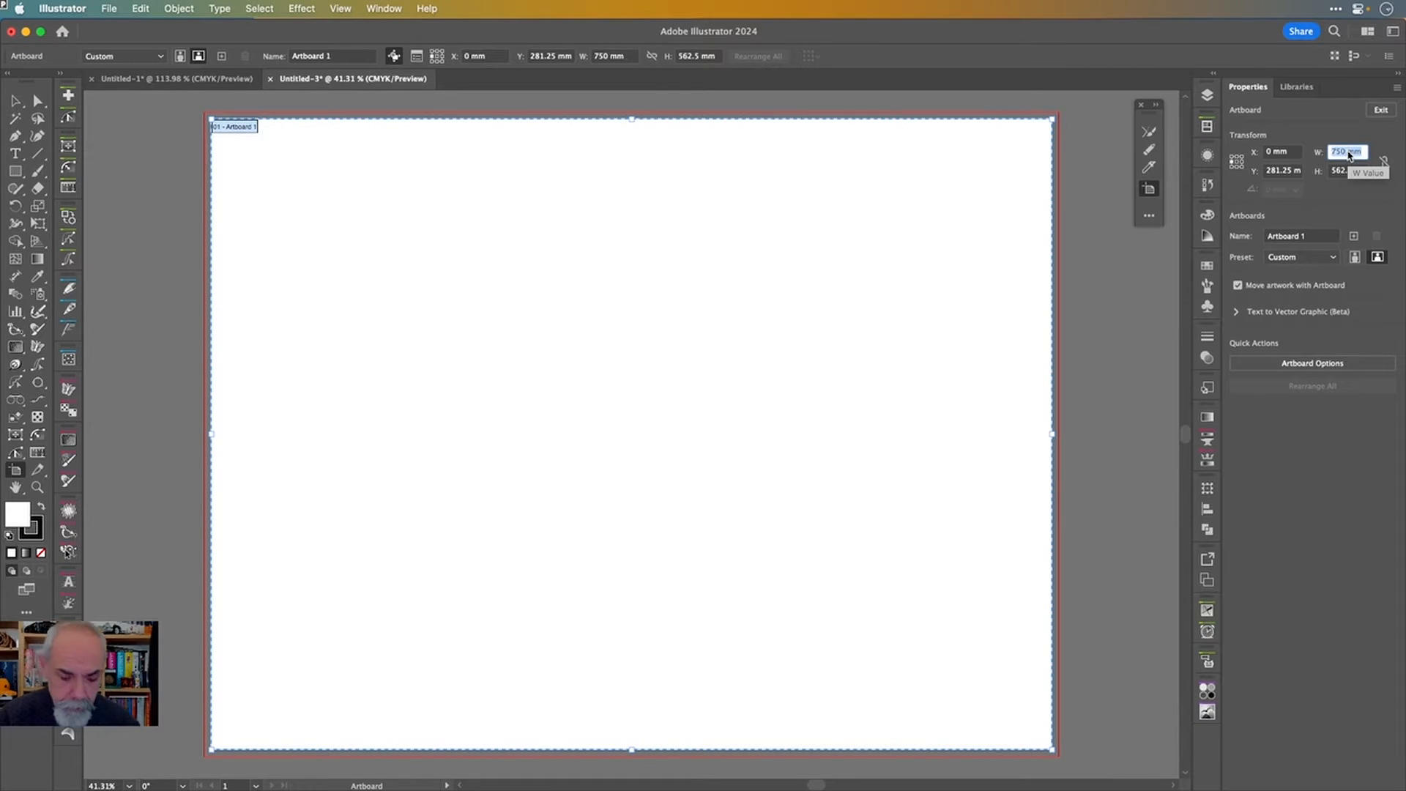
text(2700)
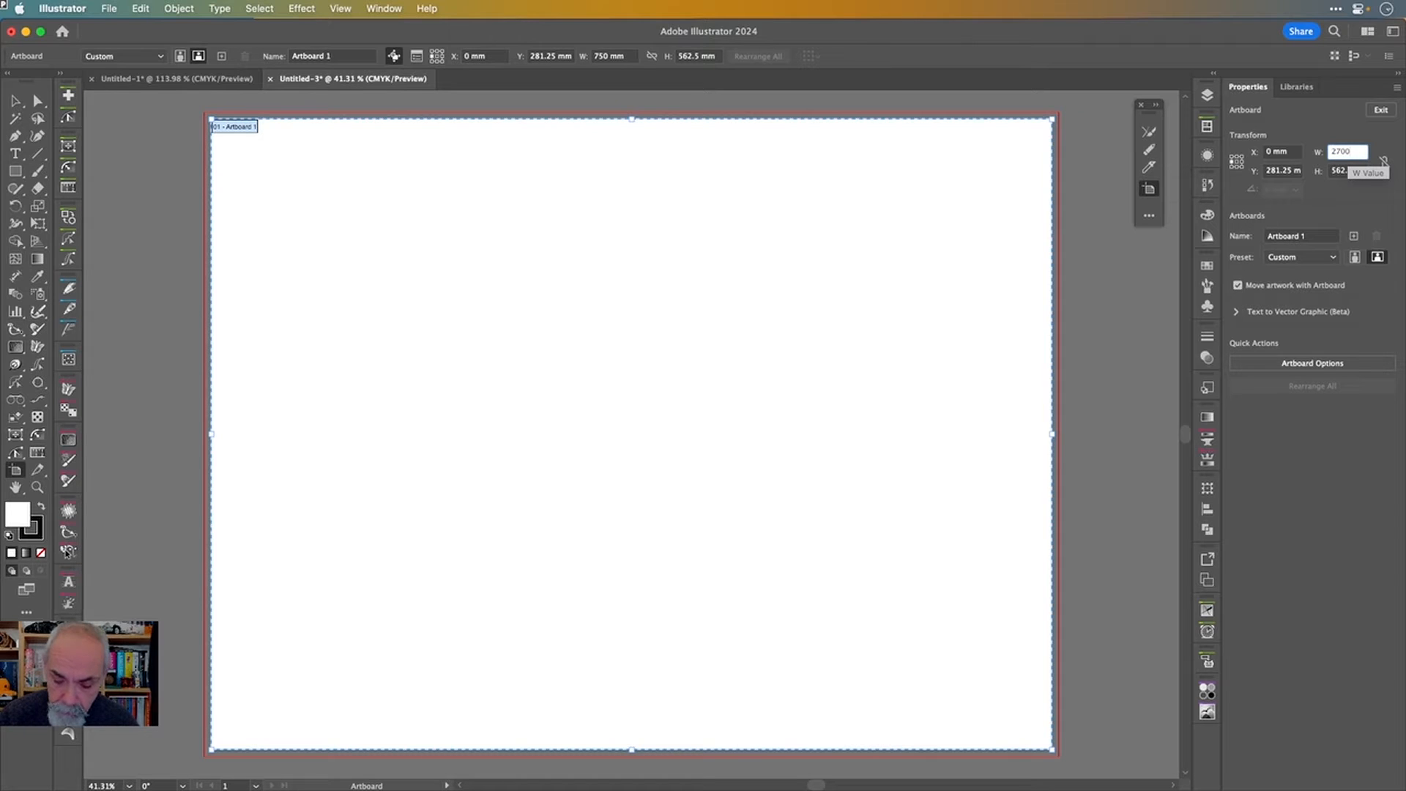
text(/4)
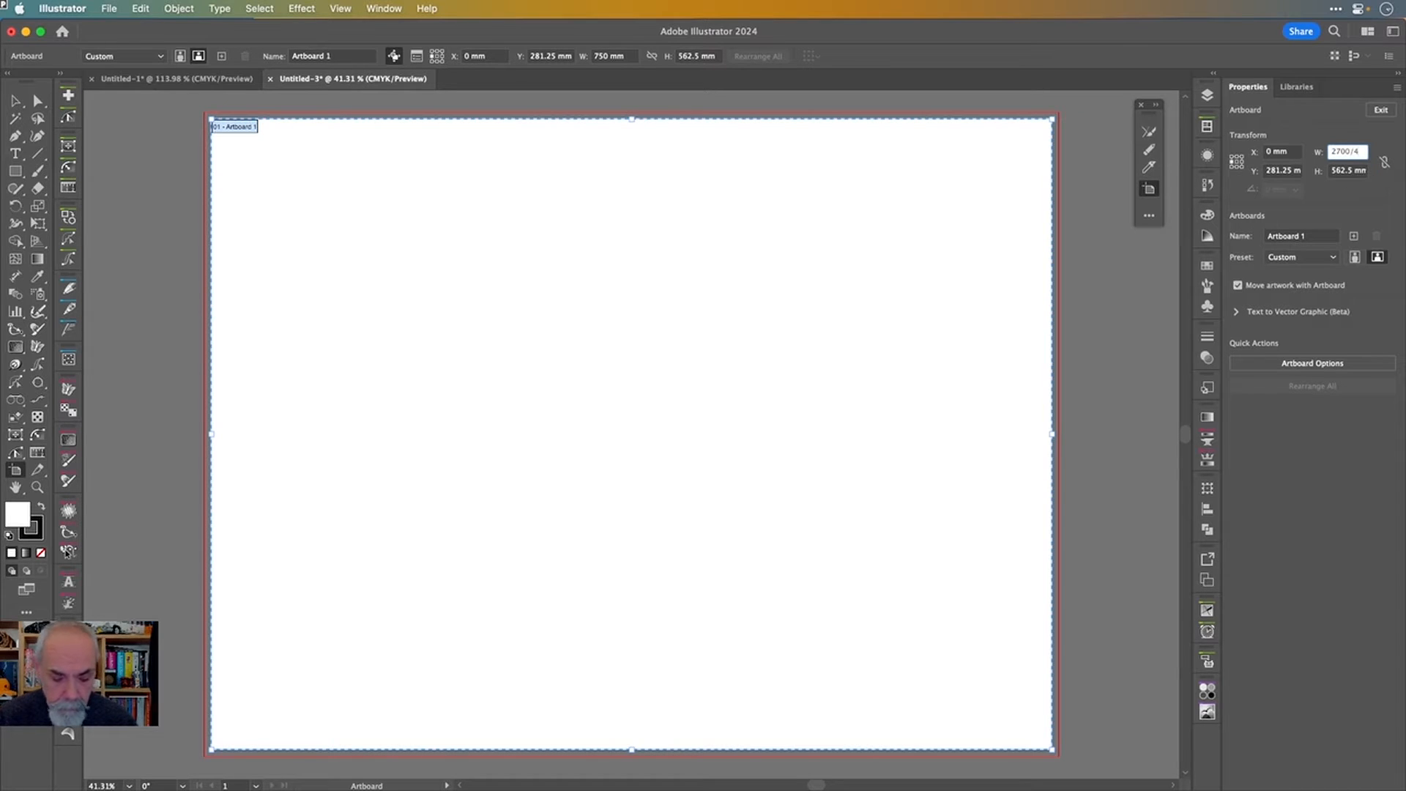
key(Tab)
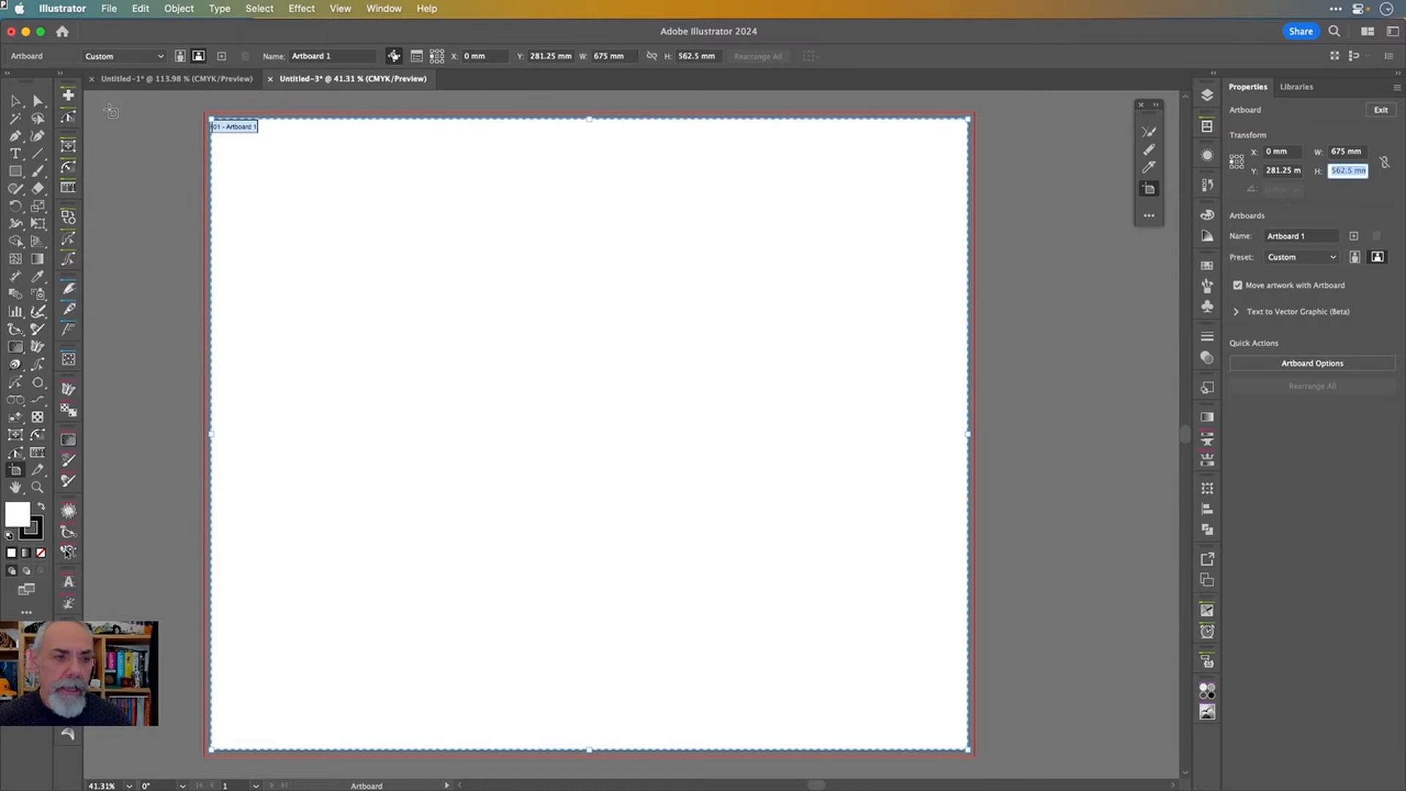
key(Escape)
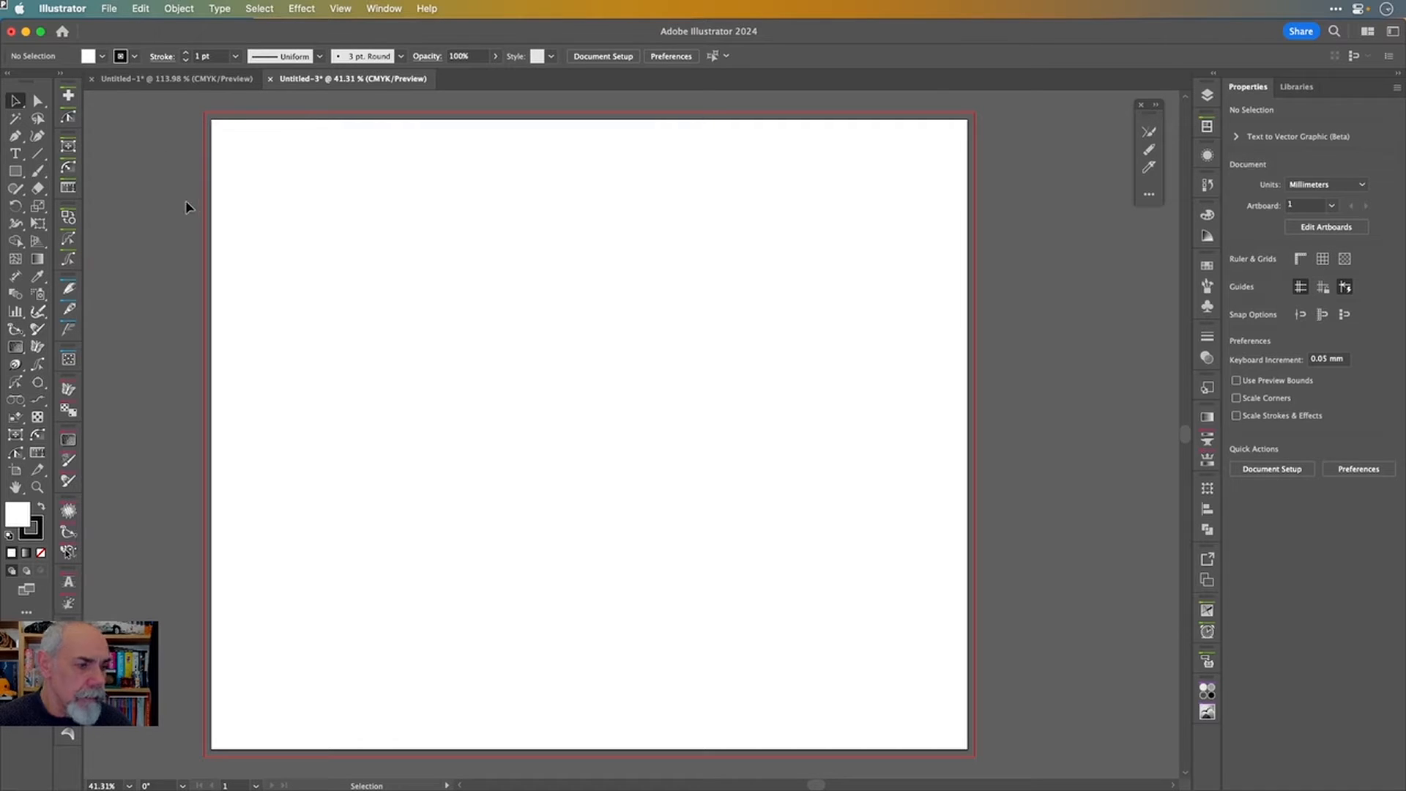
key(super+z)
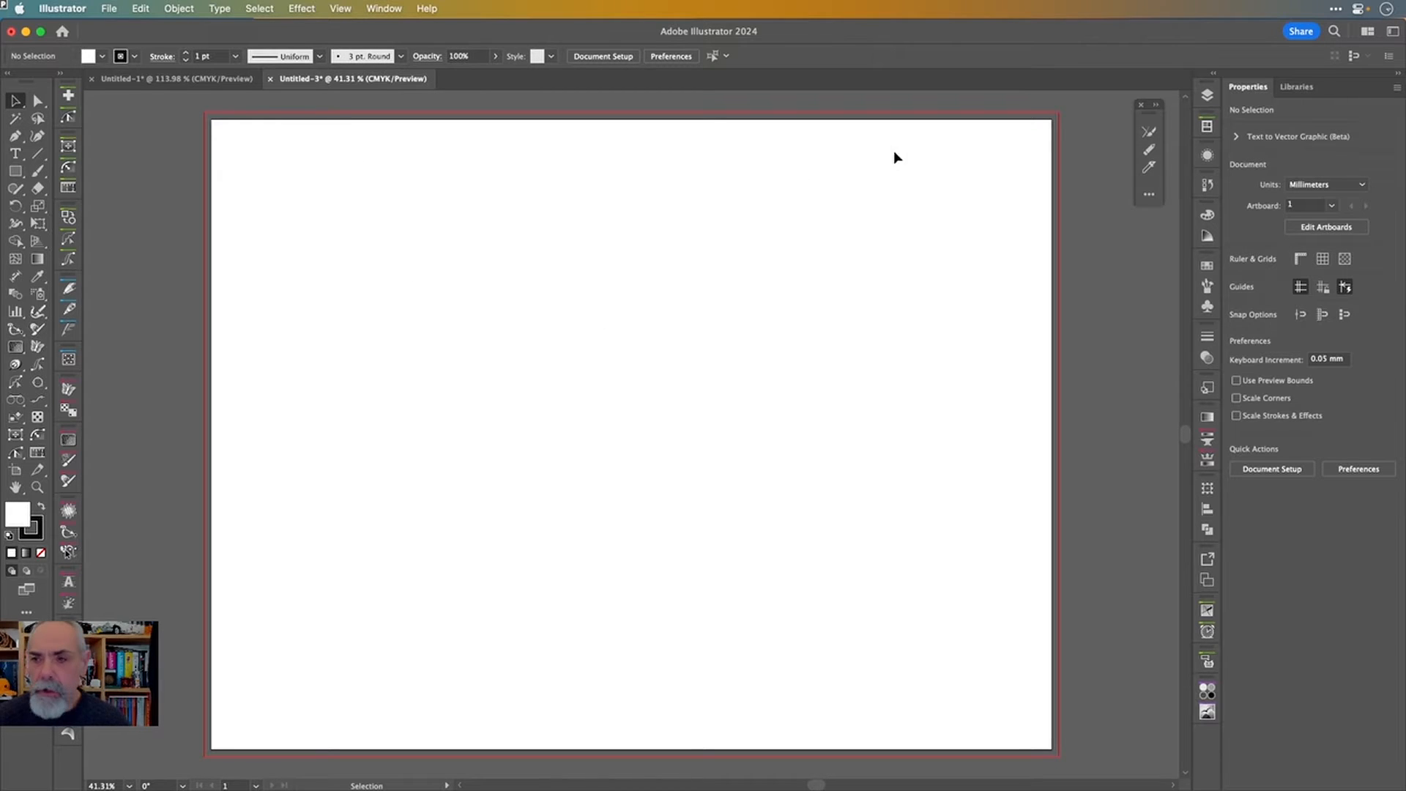
- Add a second layer above Layer 1 and rename it Guides
click(1207, 95)
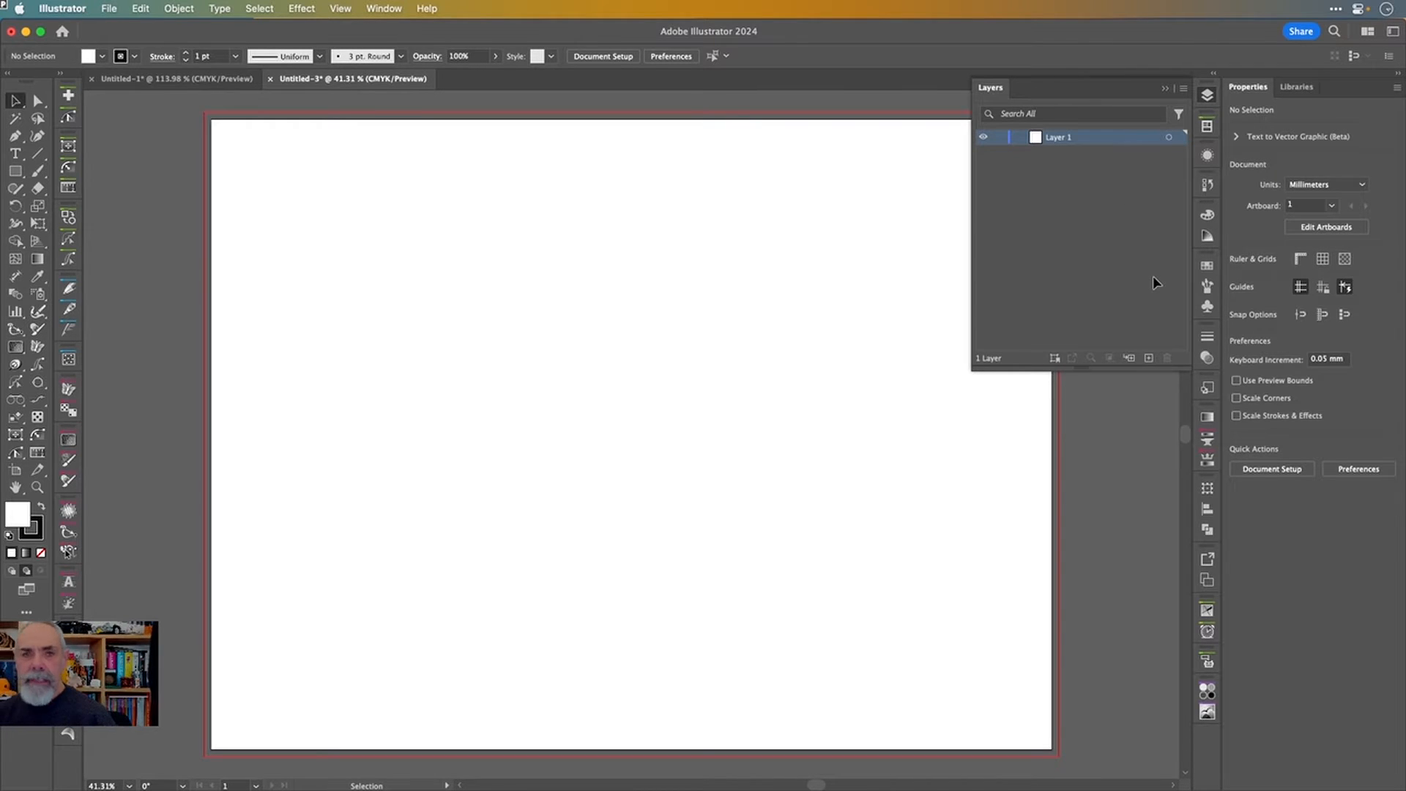
key(super+l)
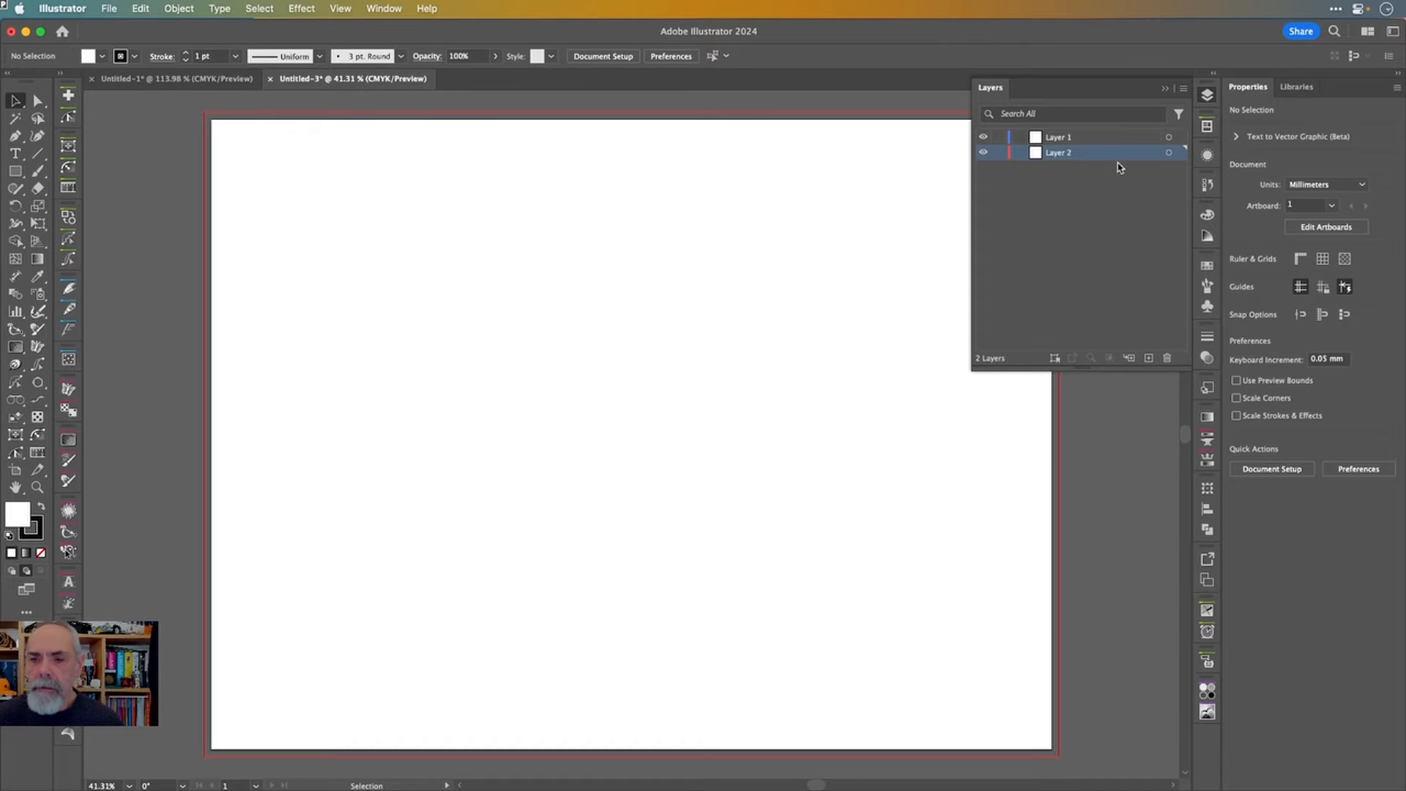
click(1117, 137)
drag(1117, 137, 1110, 154)
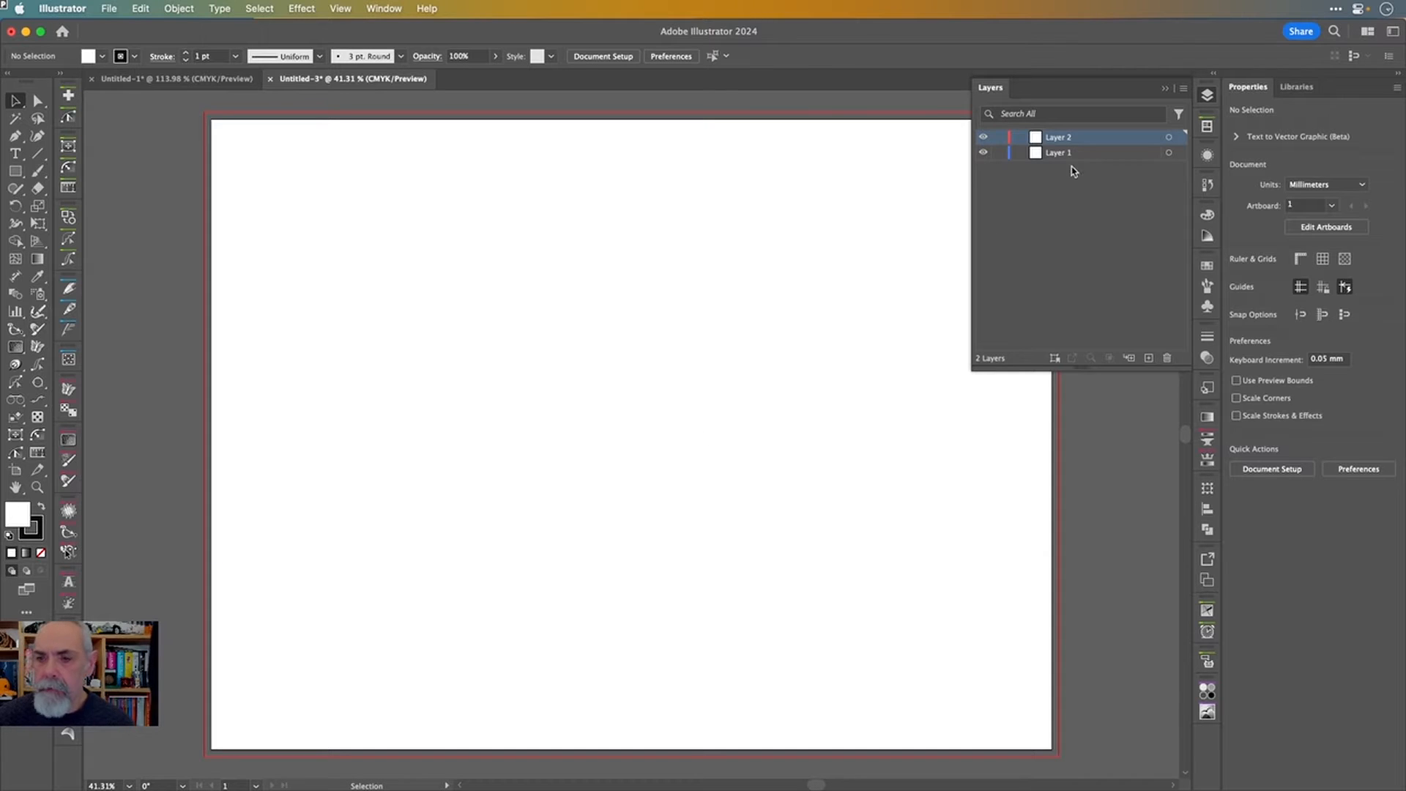
double_click(1061, 137)
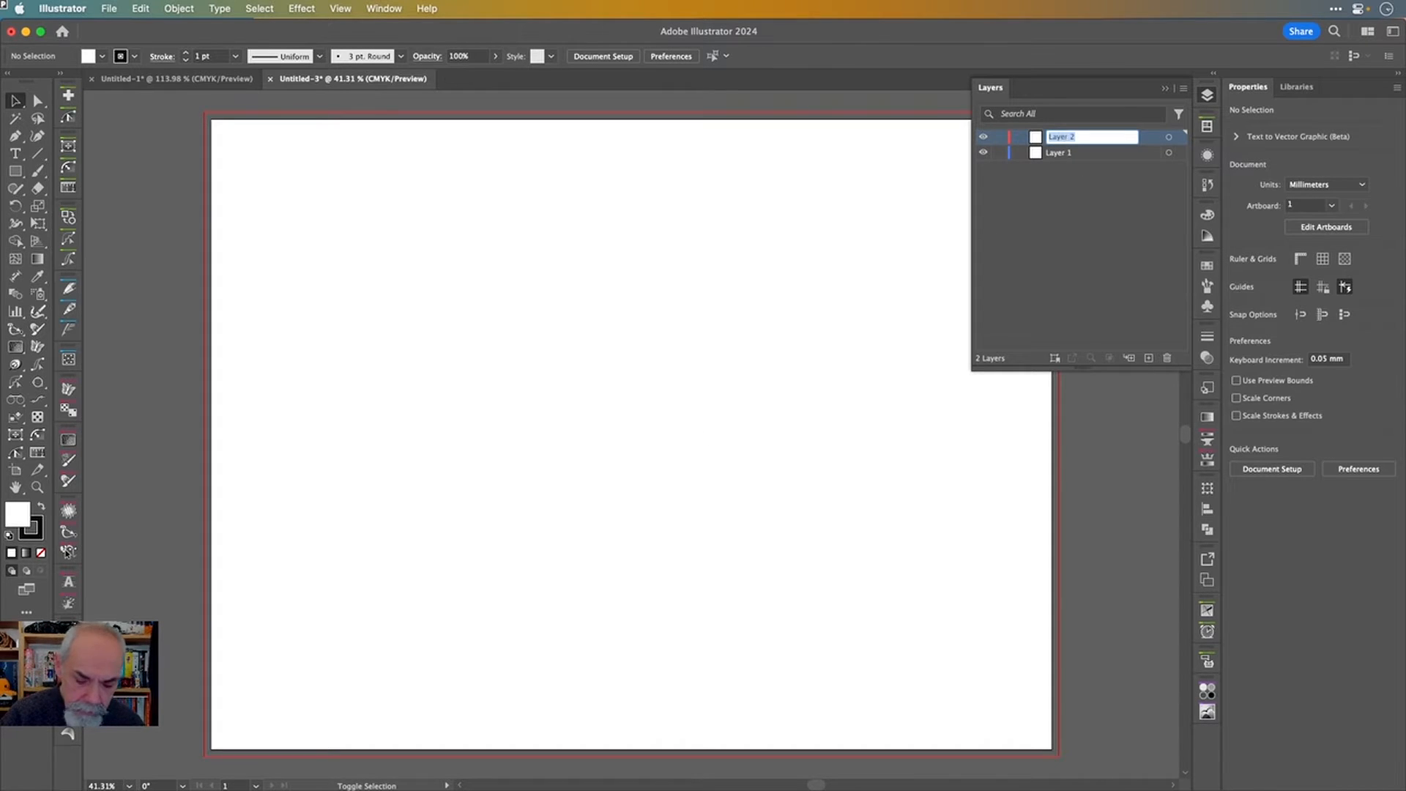
text(Guides)
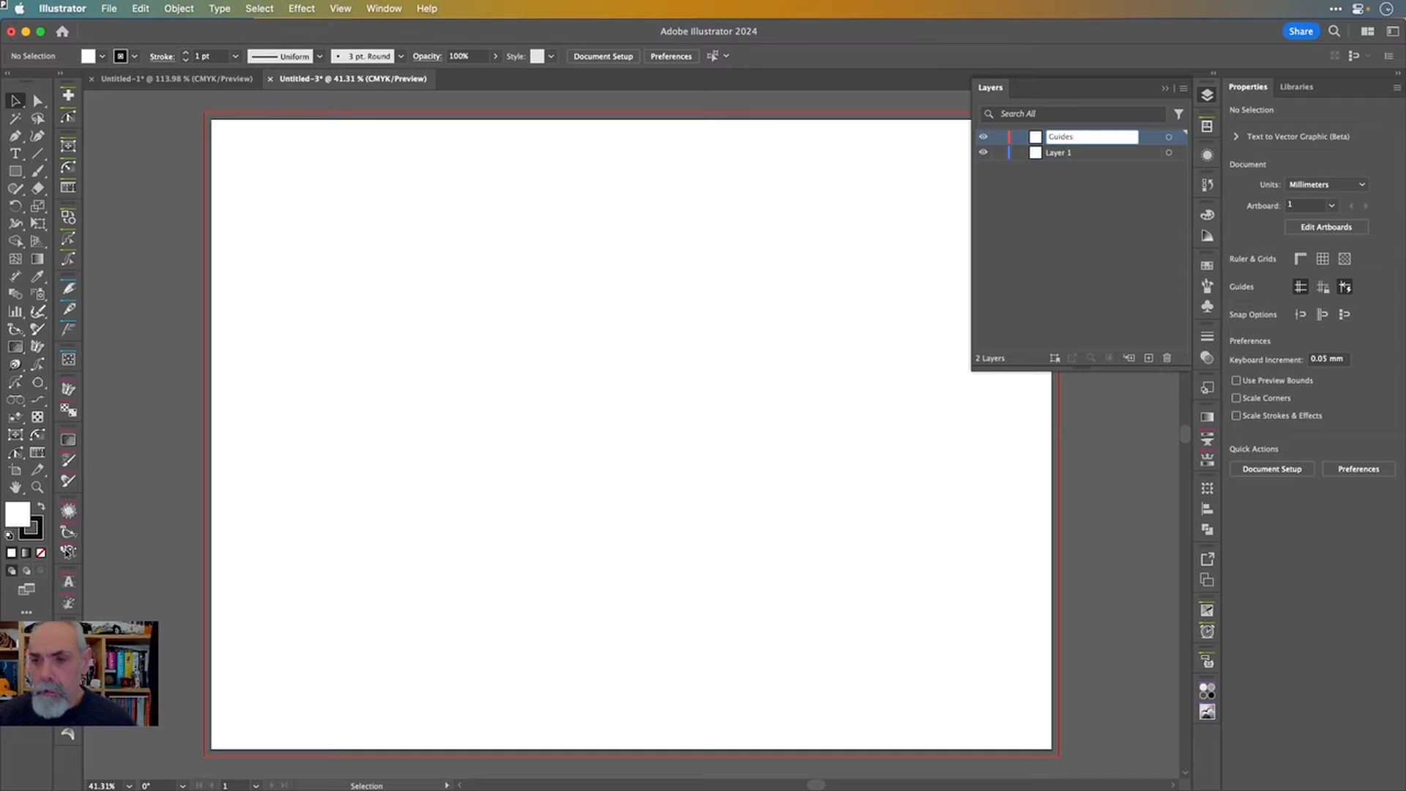
key(Return)
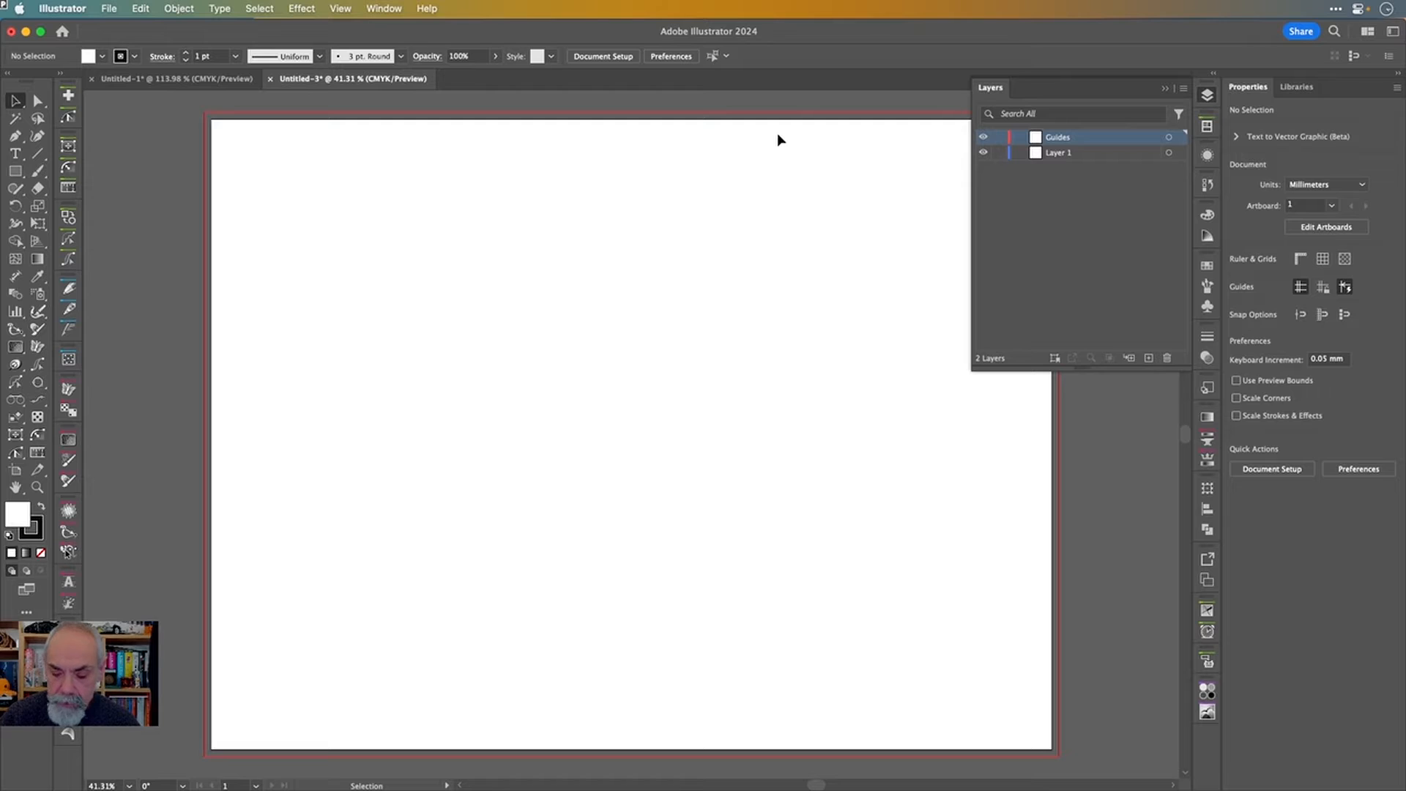
- Draw a vertical line between the upper and lower bleed edges, and set its X position to 0 mm from a centre reference point
key(backslash)
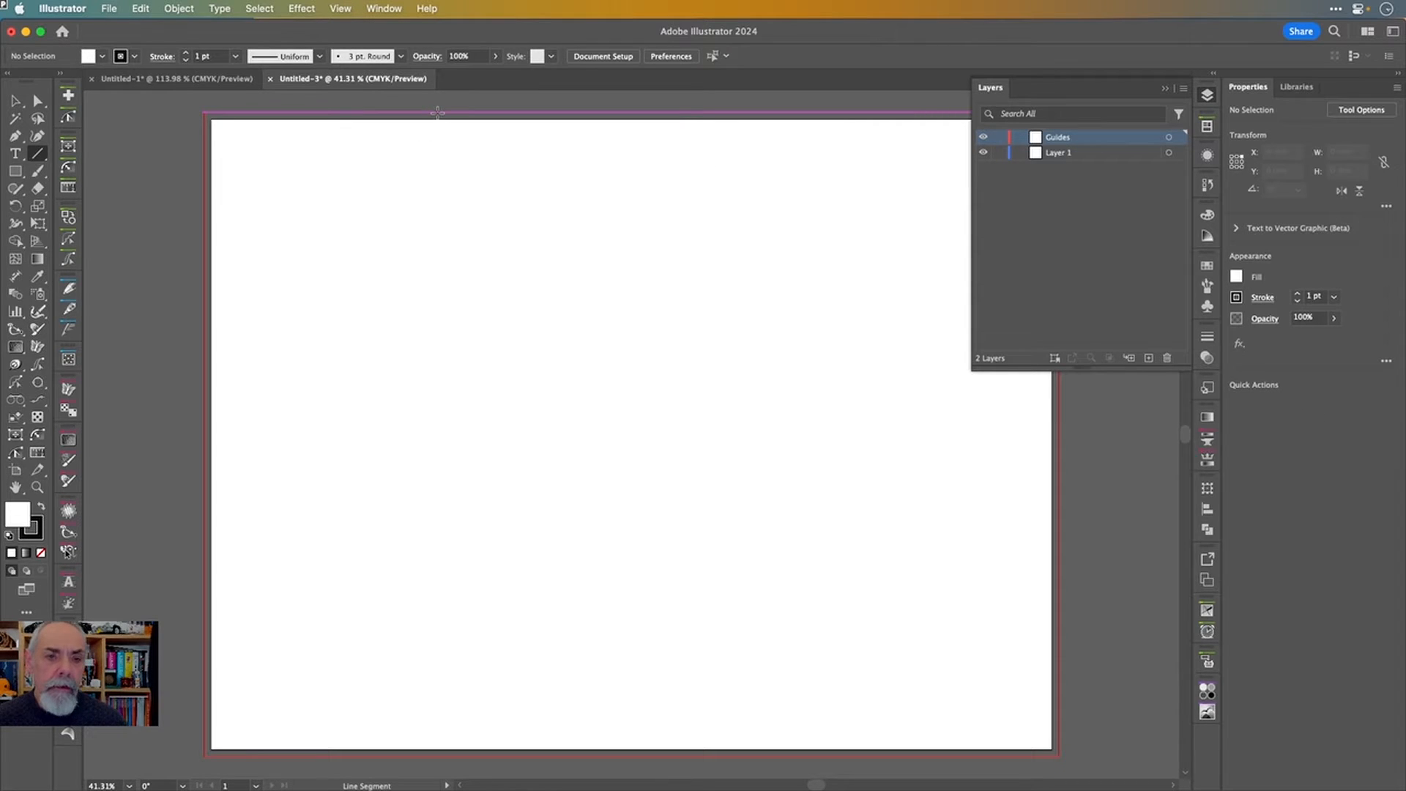
drag(437, 113, 460, 756)
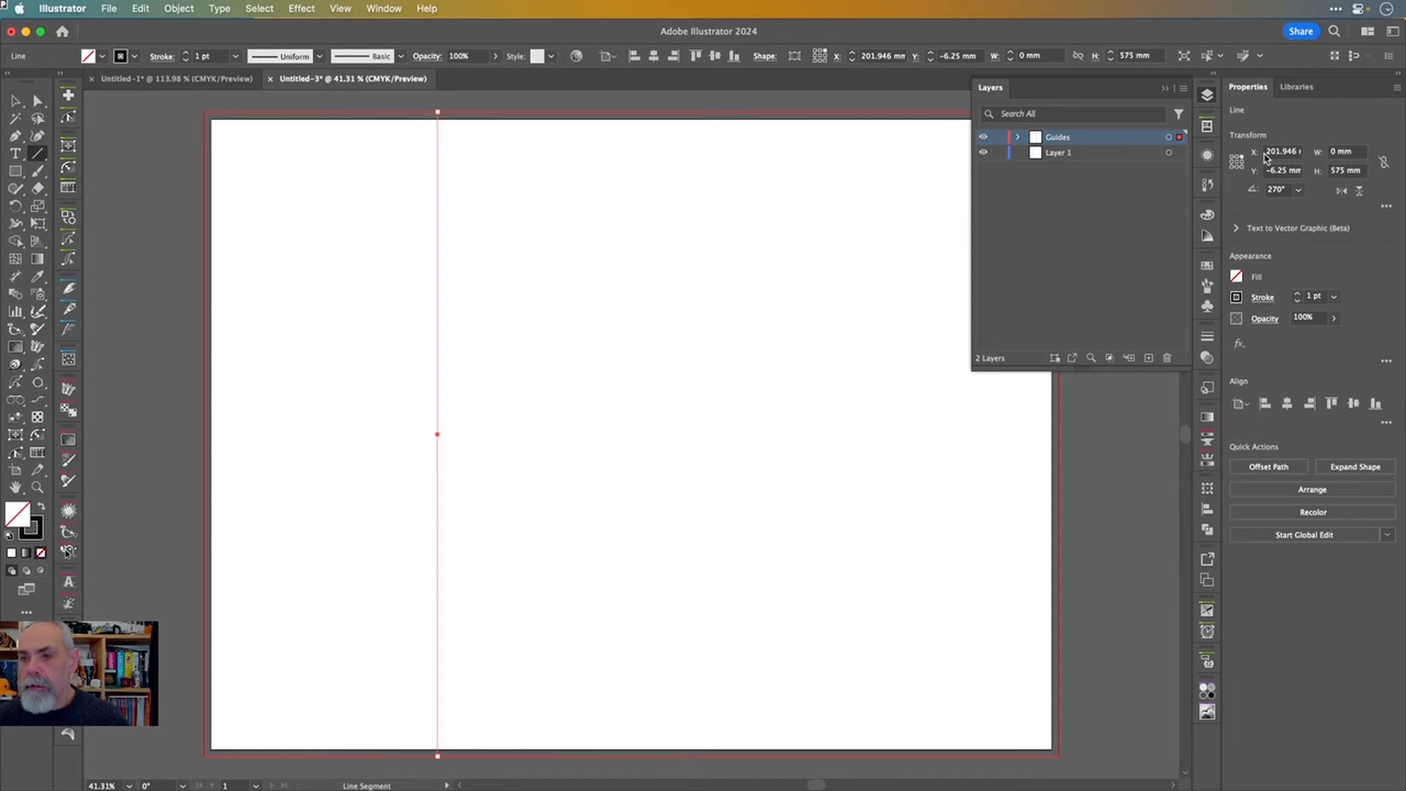
click(1236, 161)
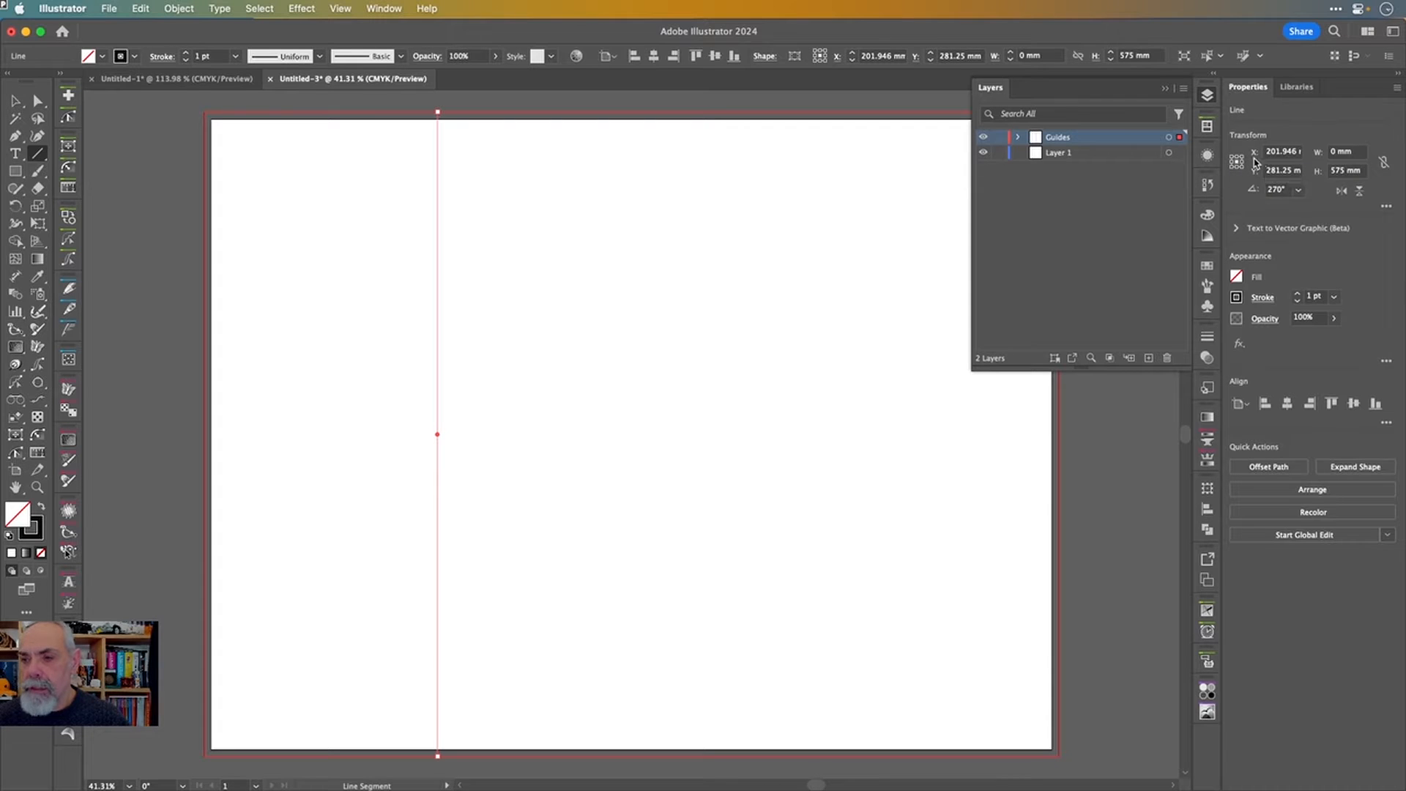
click(1277, 152)
text(0)
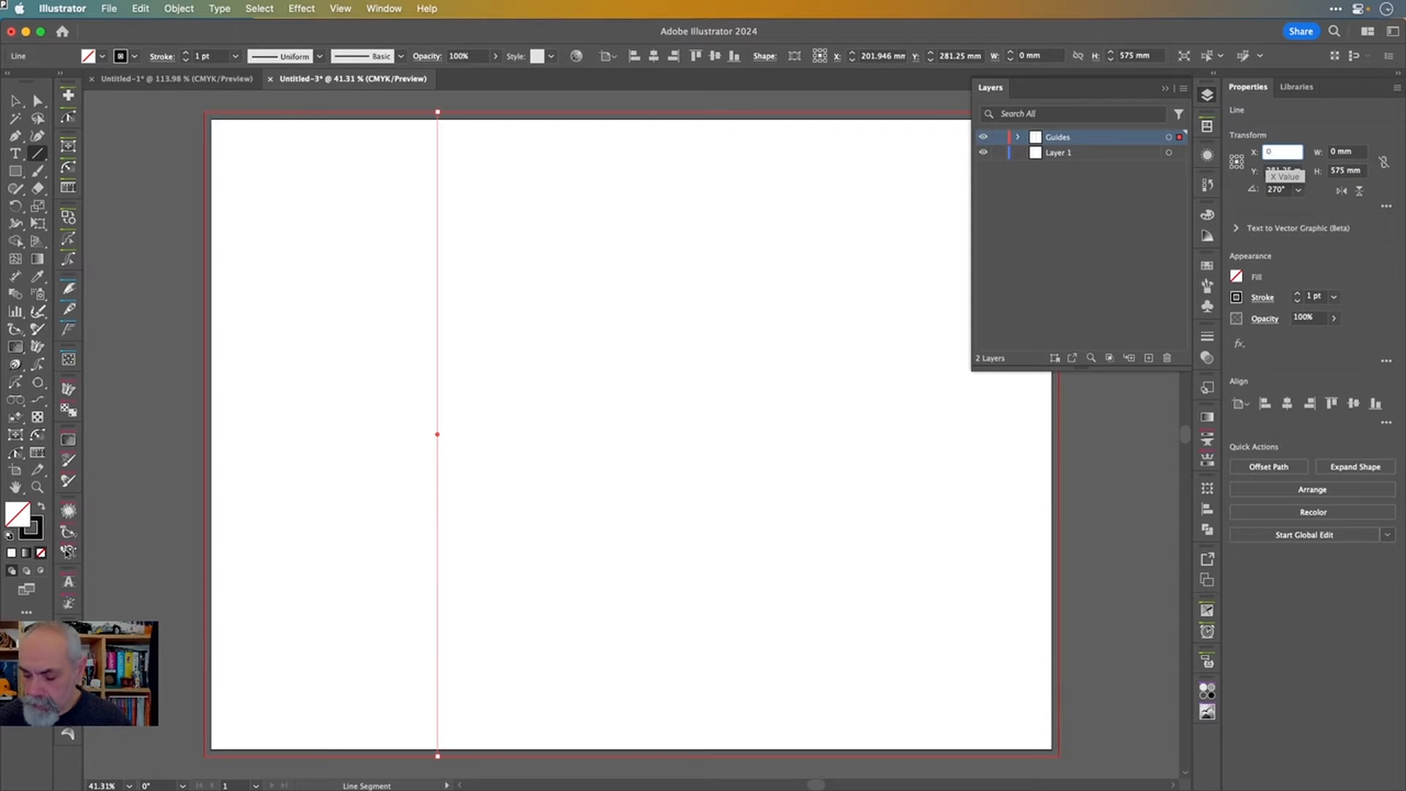
key(Return)
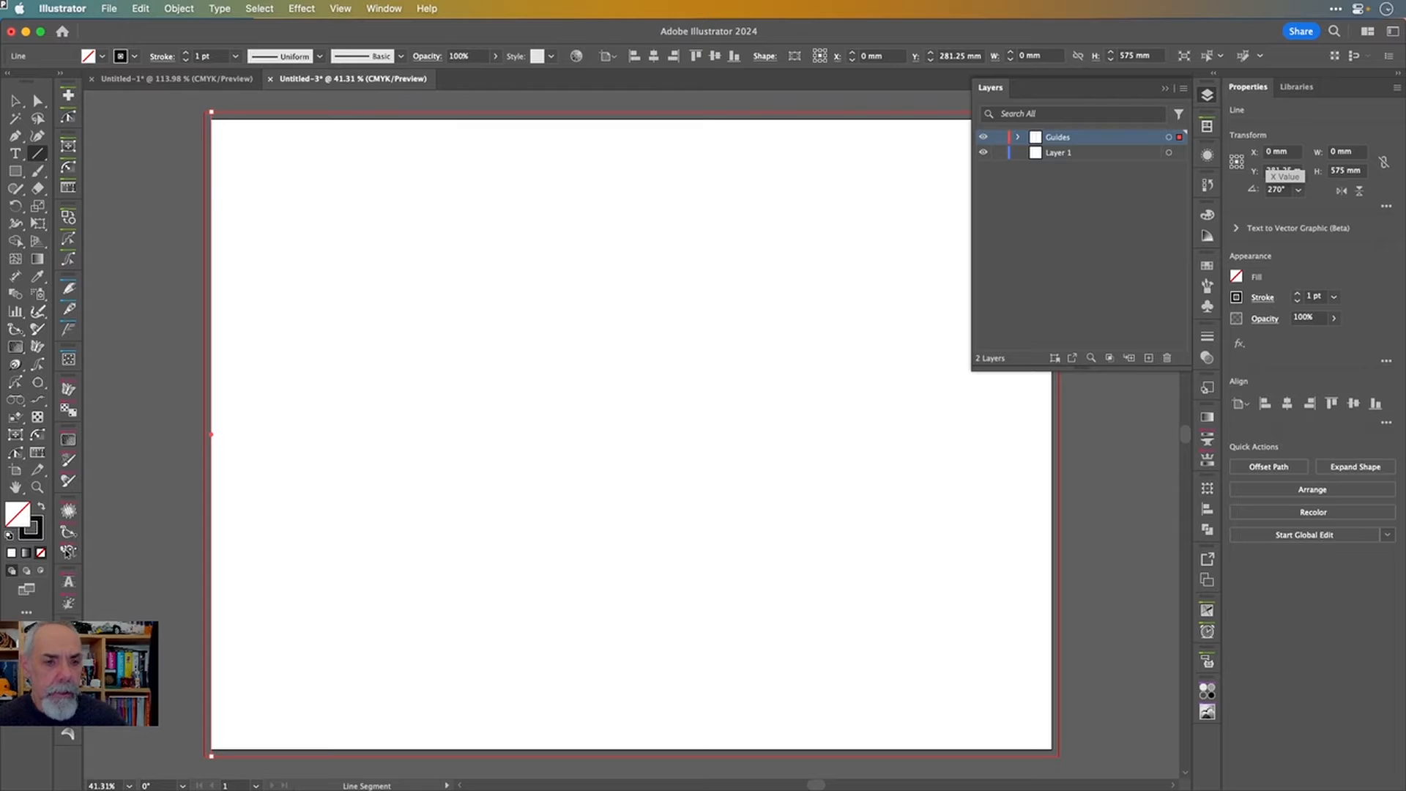
- Set the vertical line's X position to 1000/4 mm
click(1289, 152)
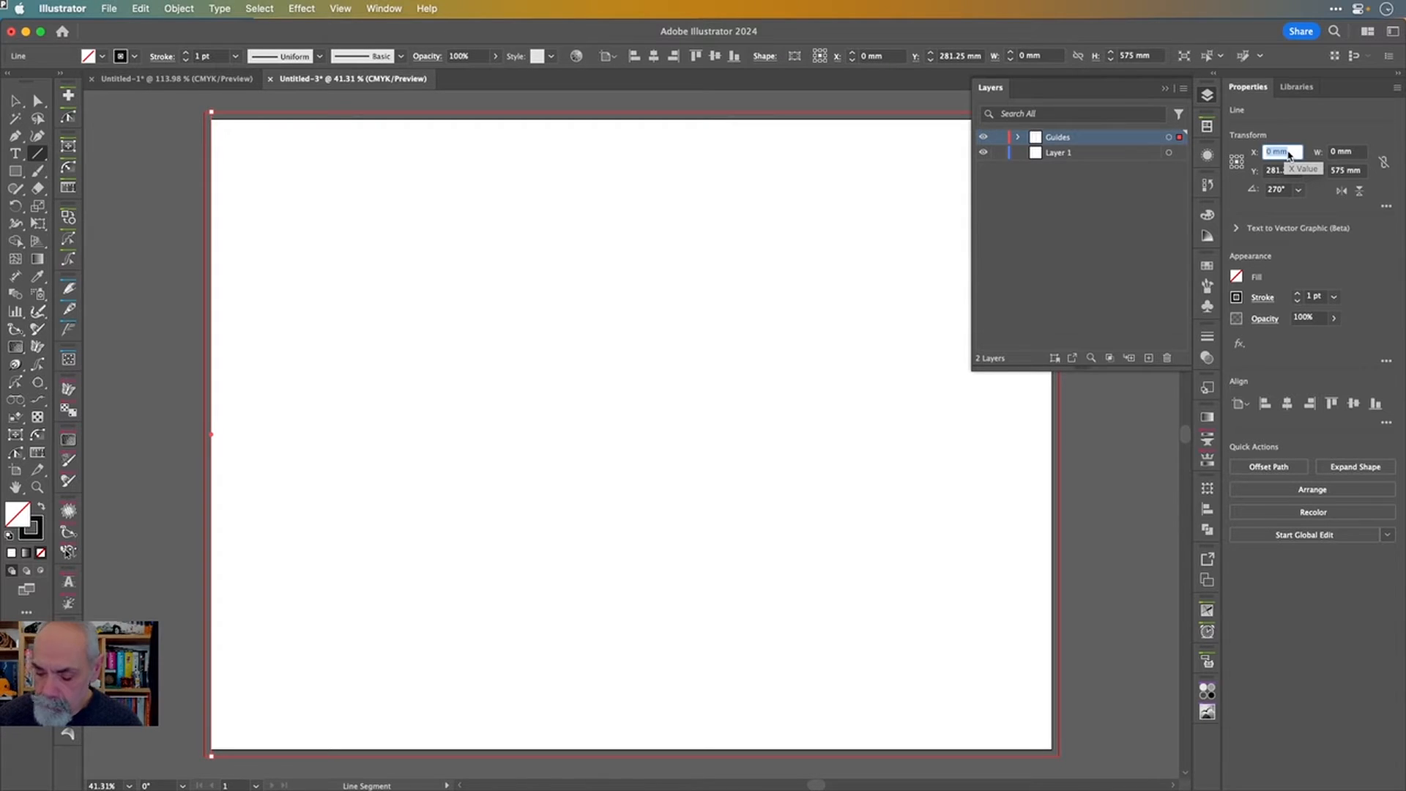
text(1000/4)
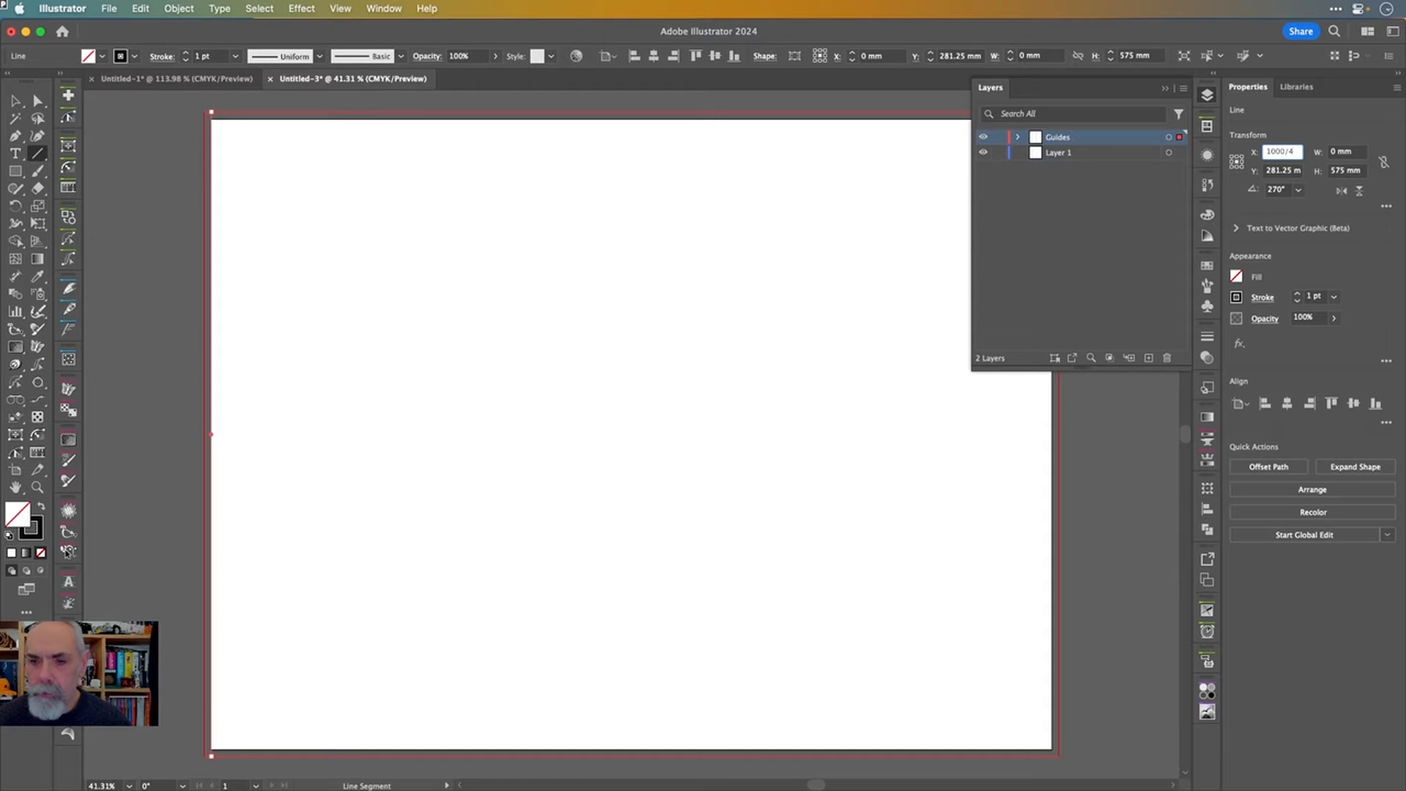
key(Tab)
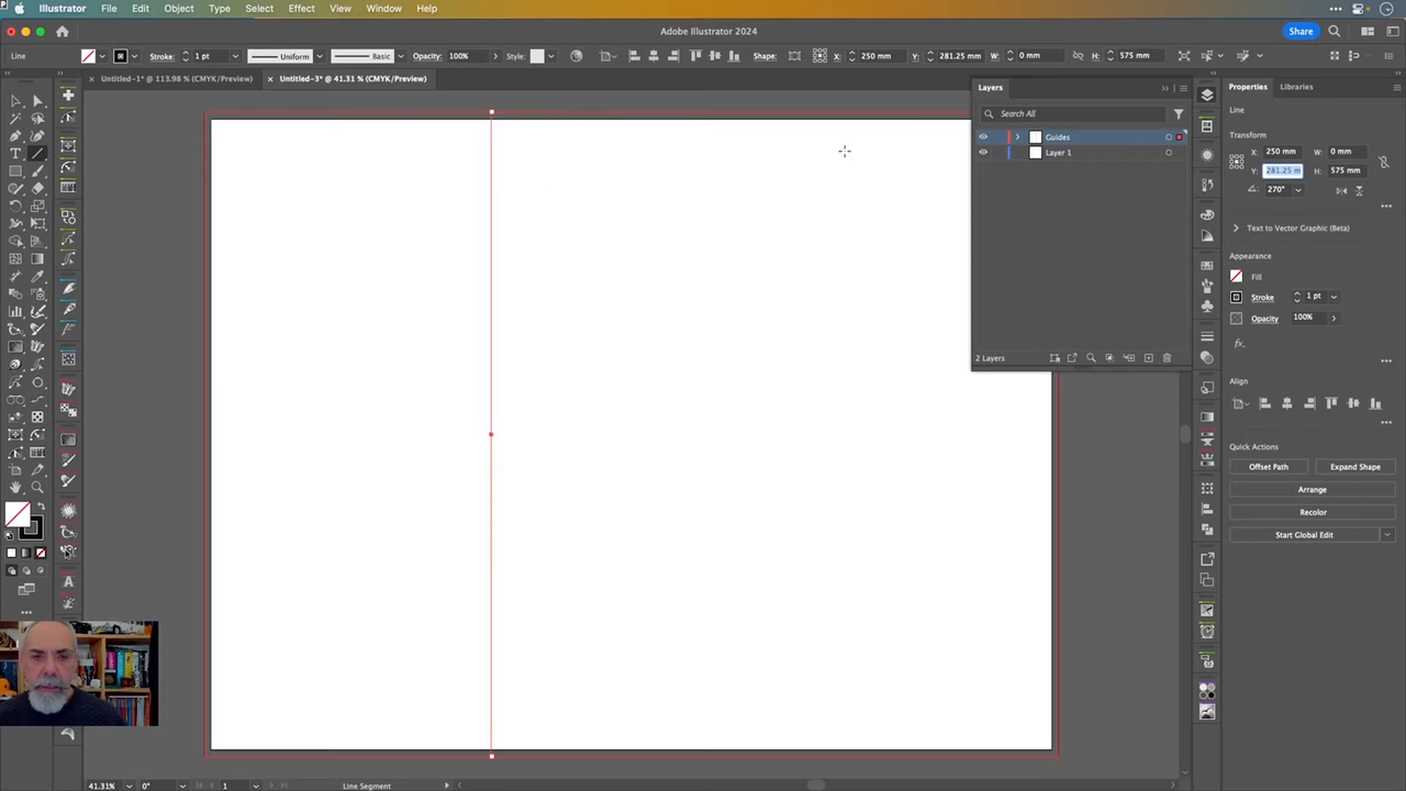
- Duplicate the vertical line to the right and set the copy's X position to 500 mm
click(15, 101)
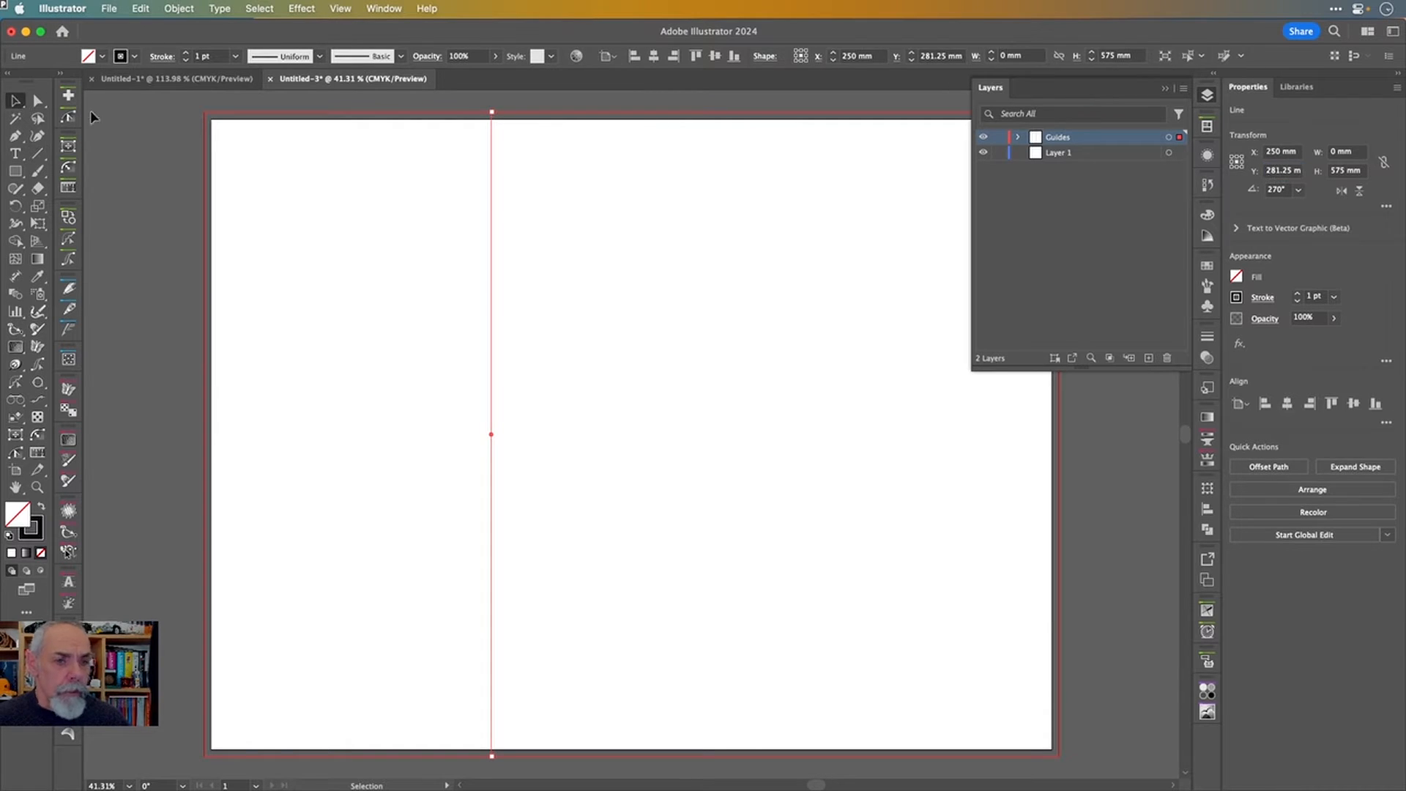
click(424, 199)
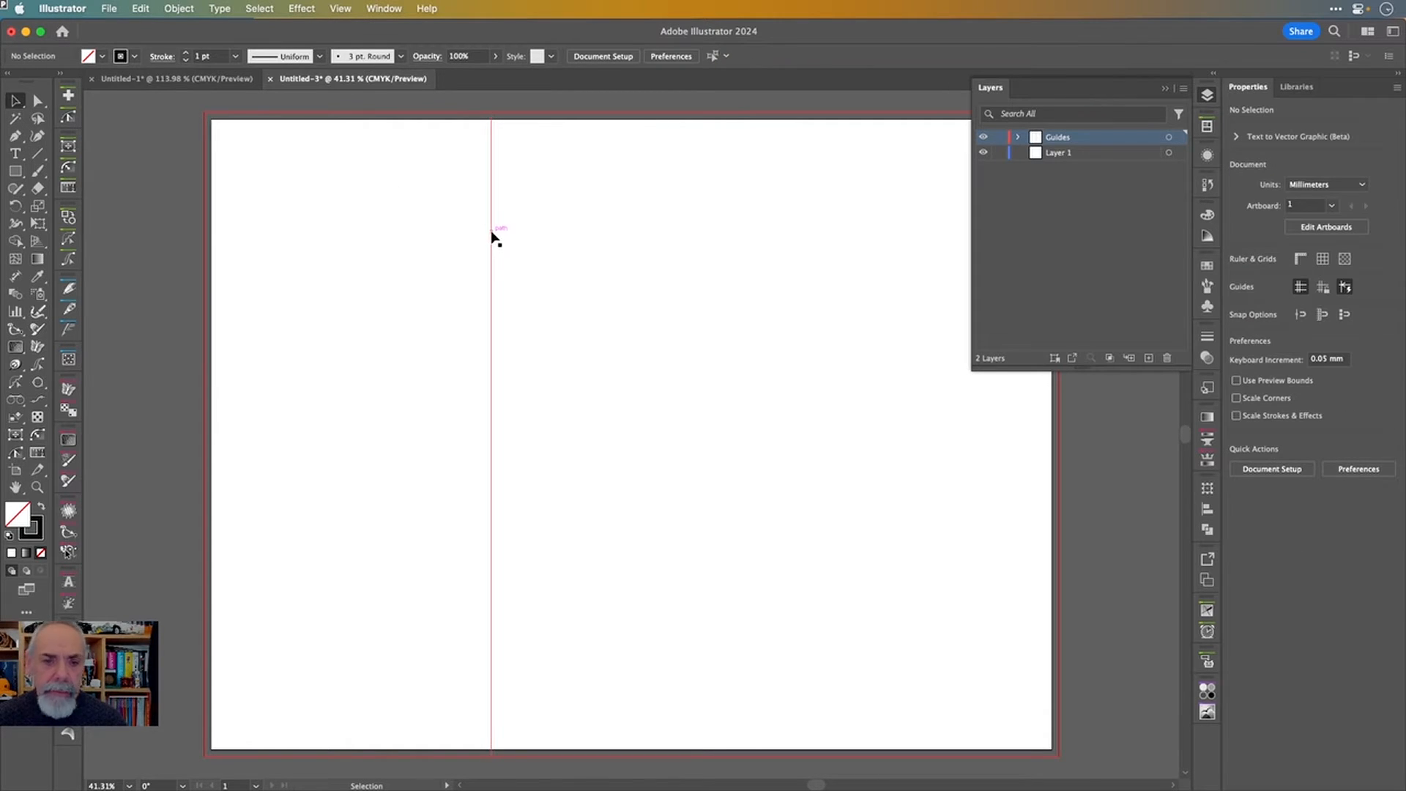
drag(491, 235, 669, 234)
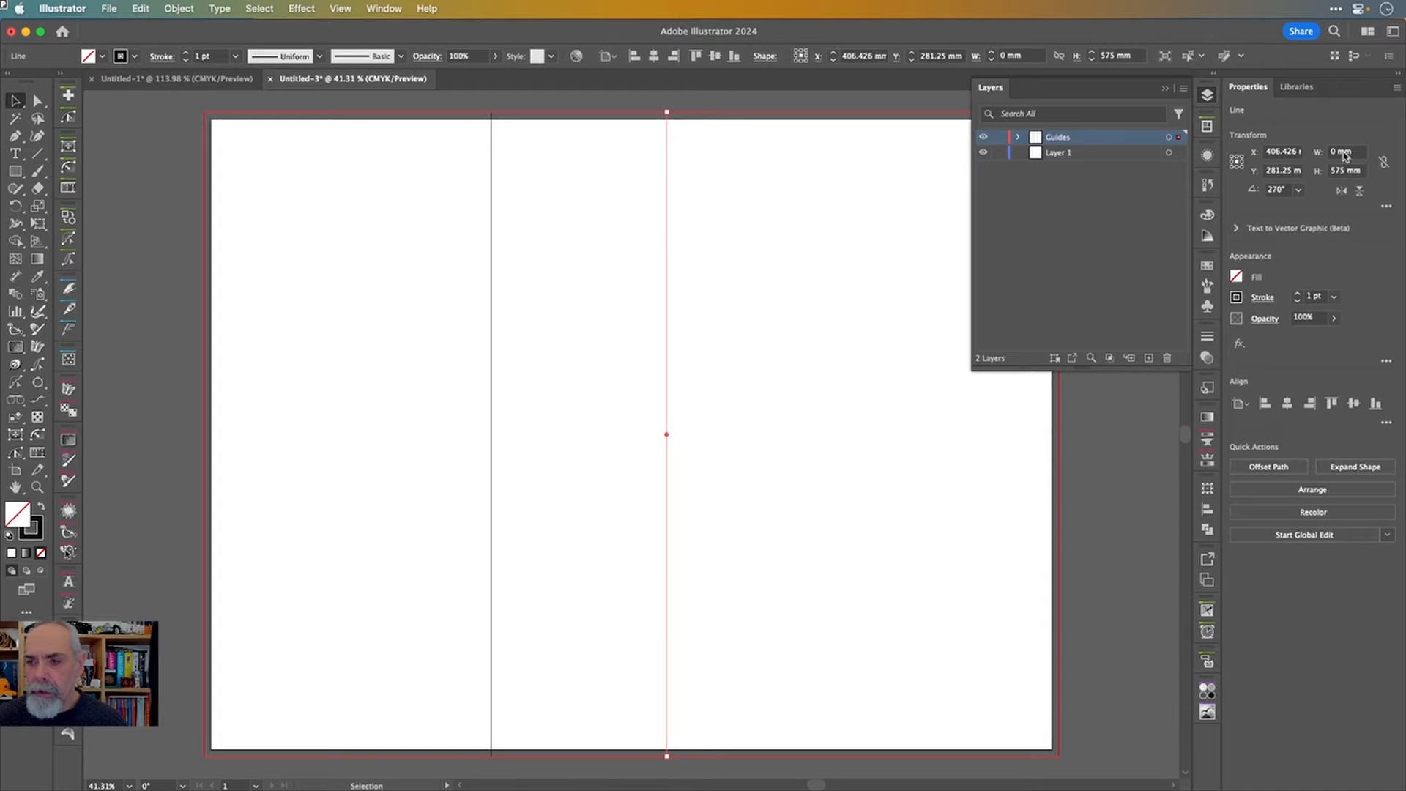
click(1276, 153)
text(500)
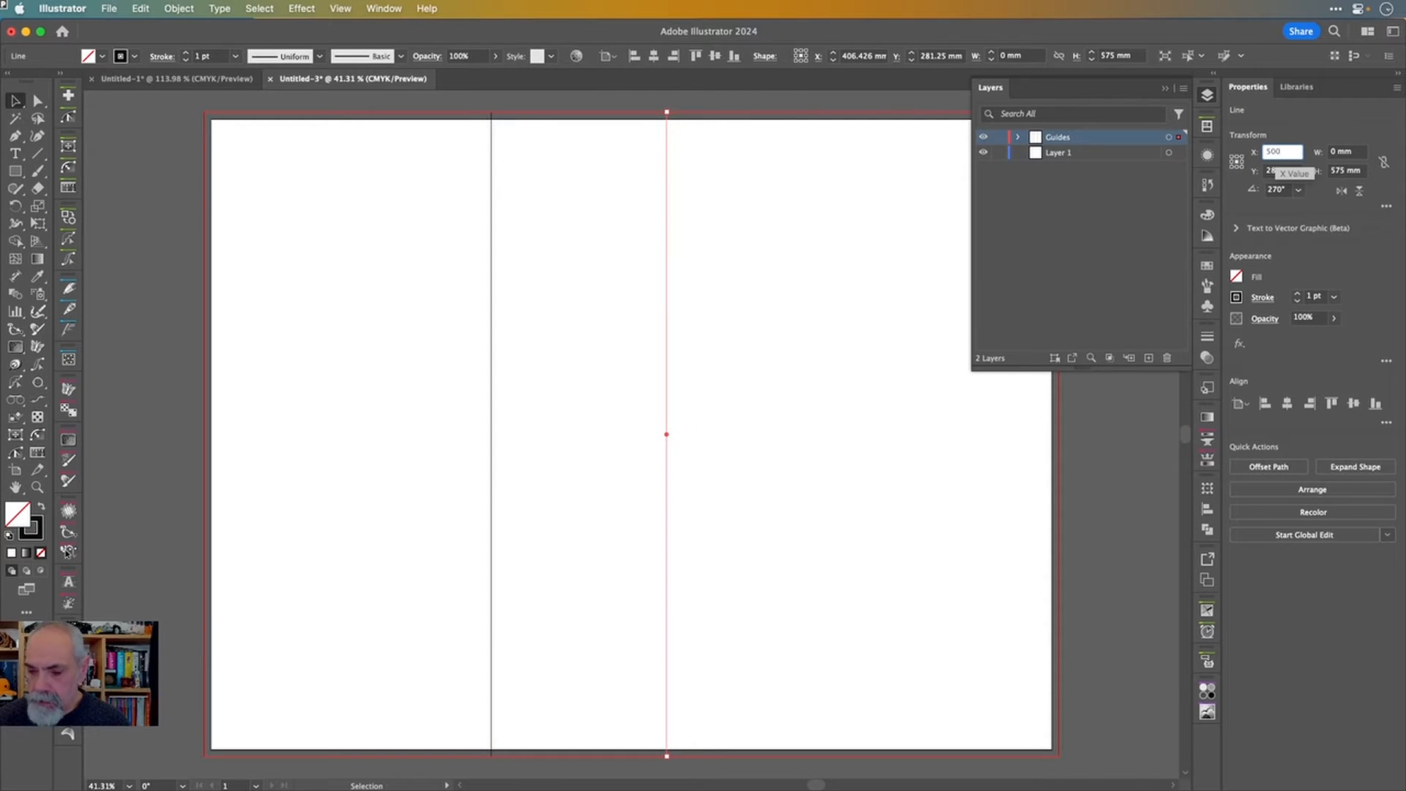
key(Return)
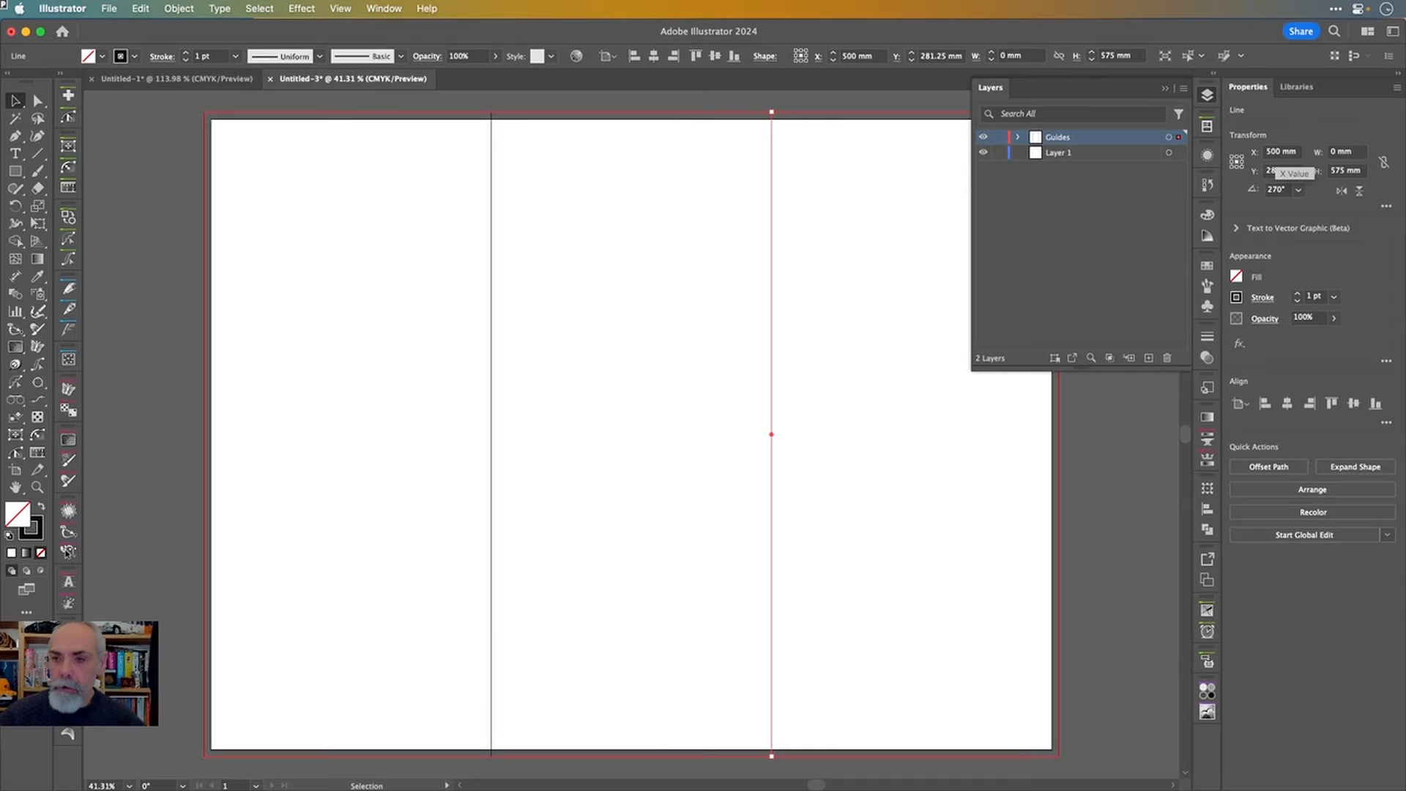
- Select both vertical lines, convert them to guides, and deselect them
shift+click(491, 270)
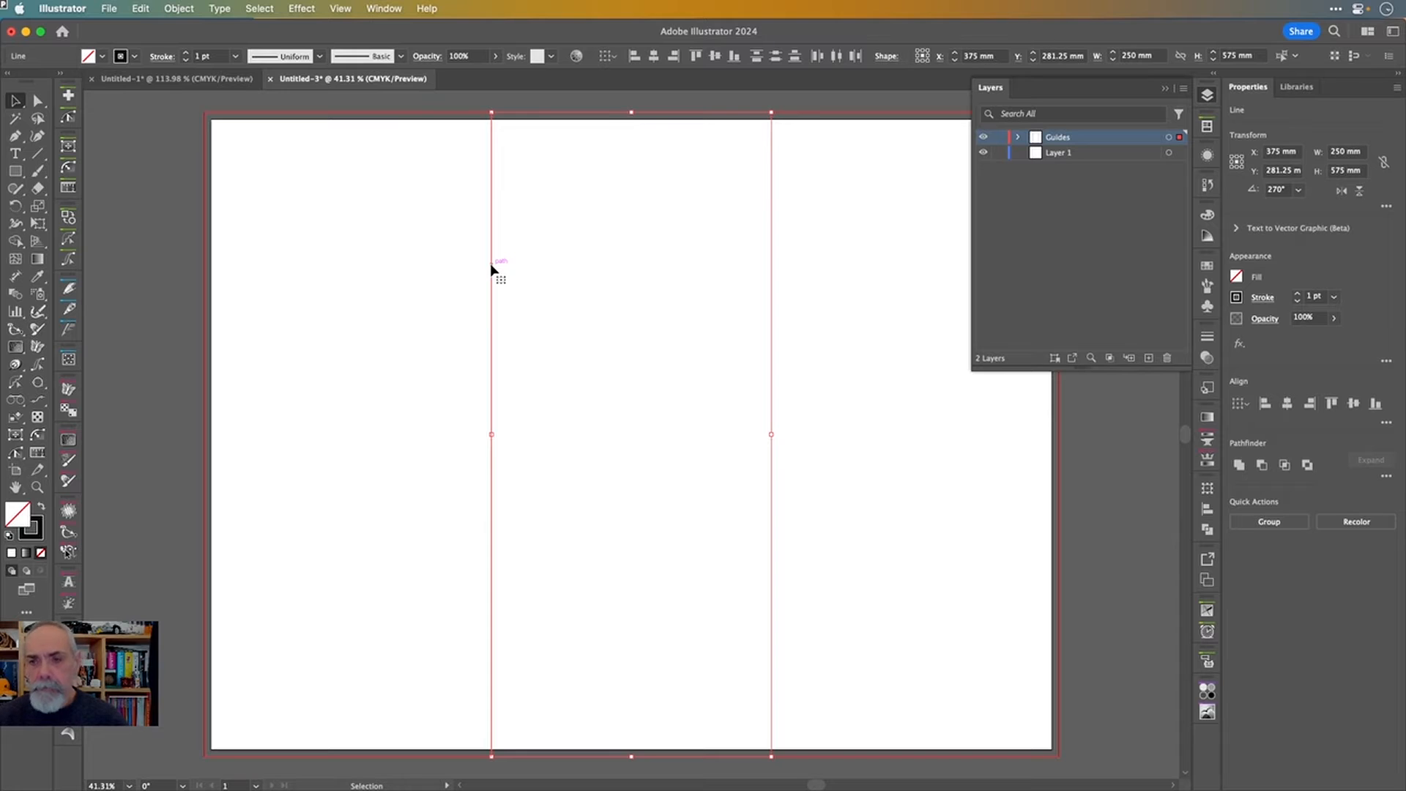
key(a)
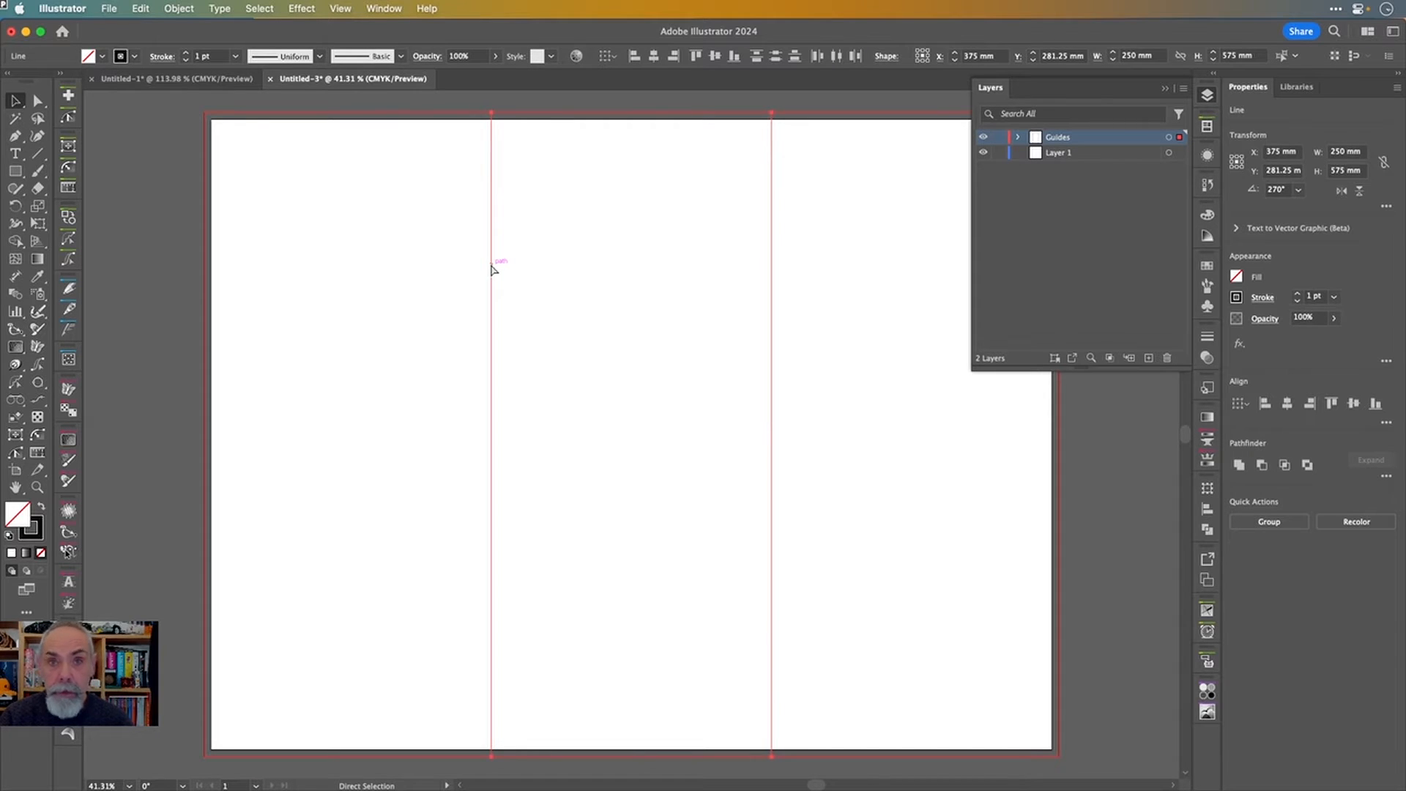
key(v)
click(604, 254)
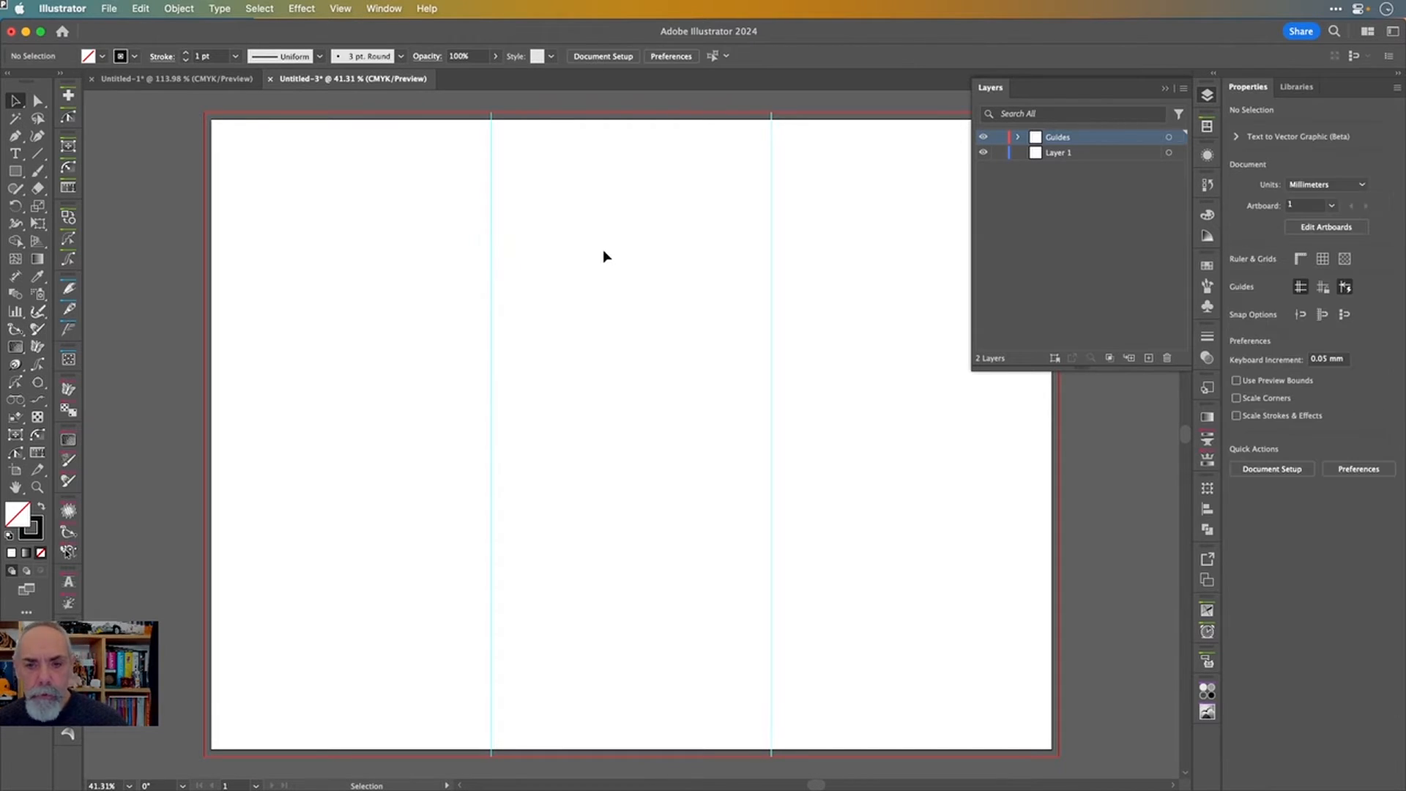
- Lock the Guides layer, and hide and show it again
click(997, 137)
click(986, 138)
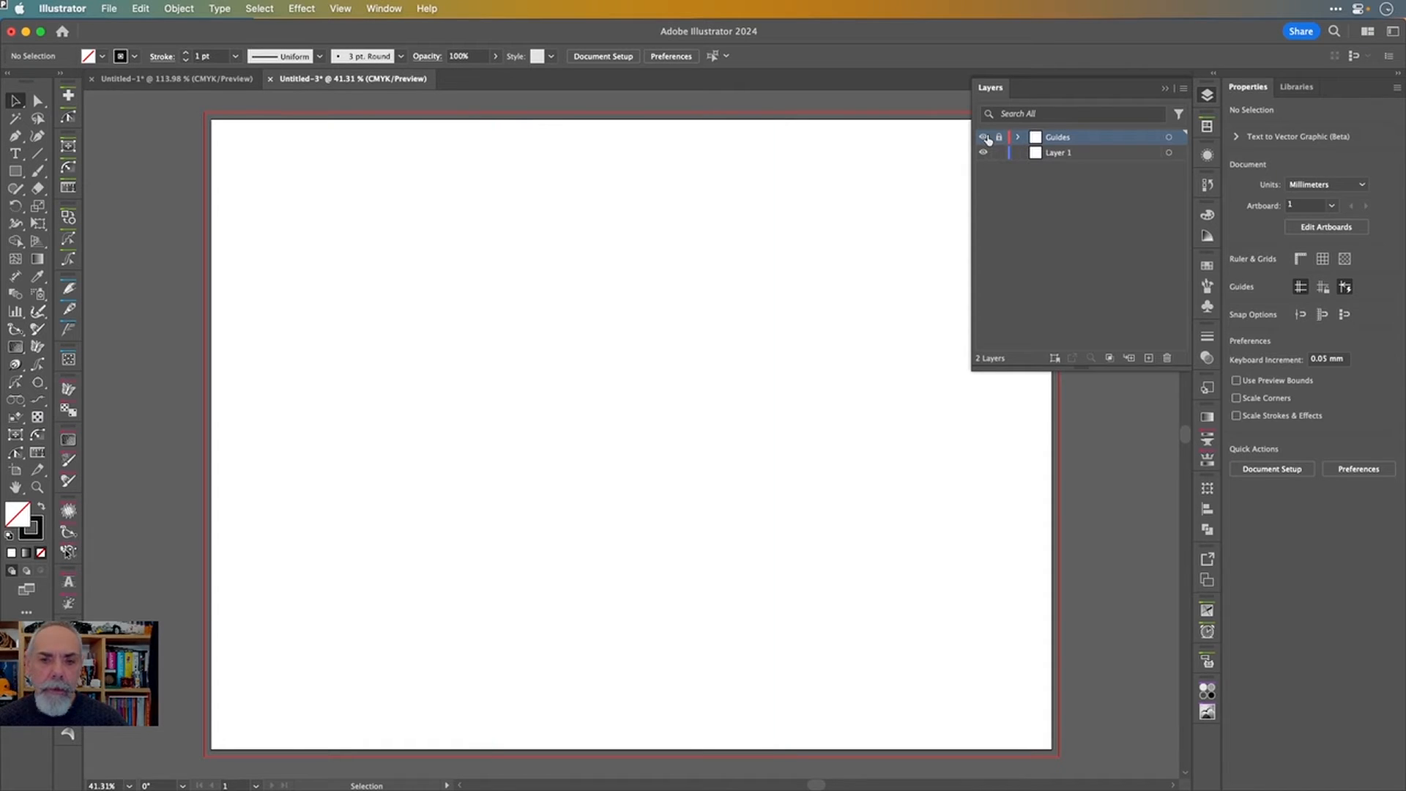
click(984, 137)
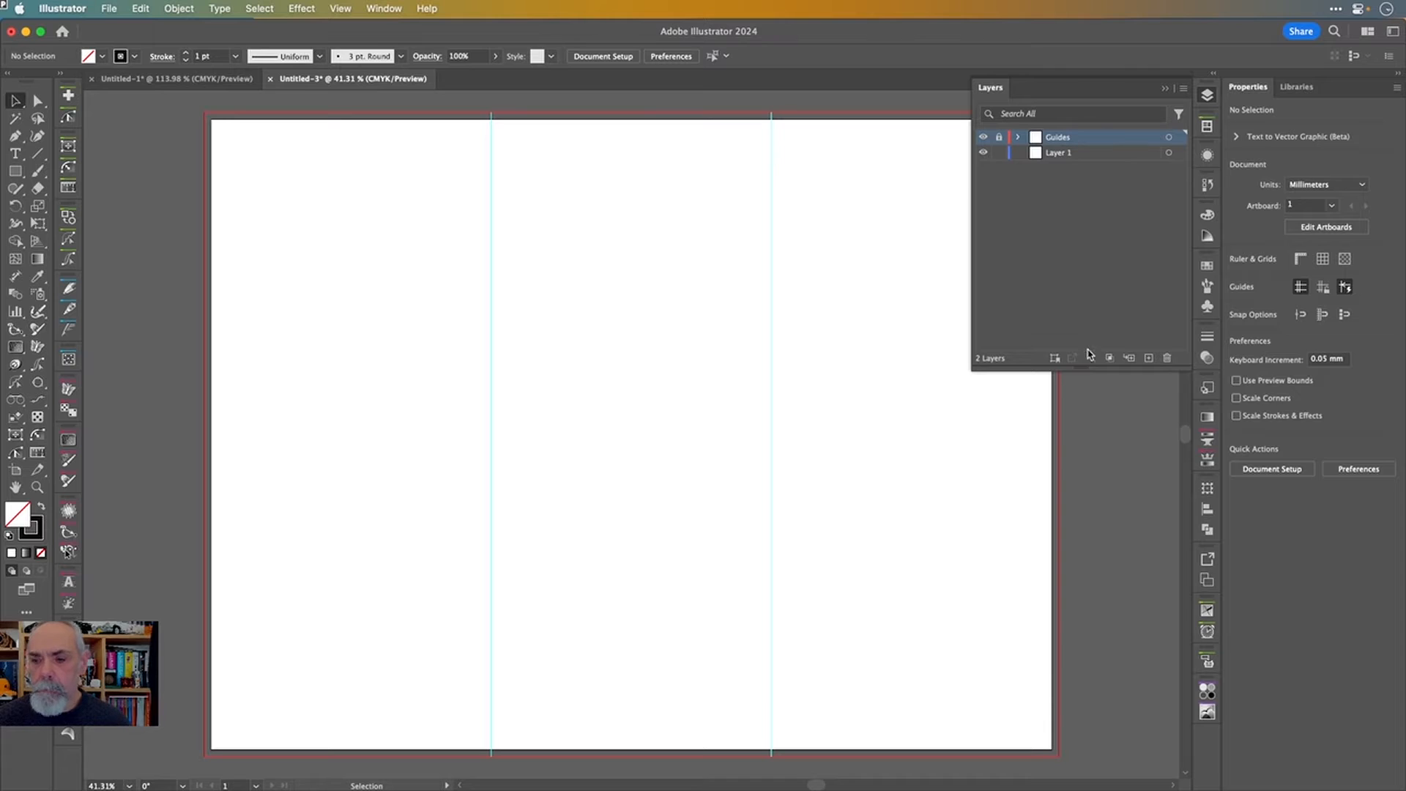
- Add a new layer above the Guides layer and name it Ro3
click(1151, 358)
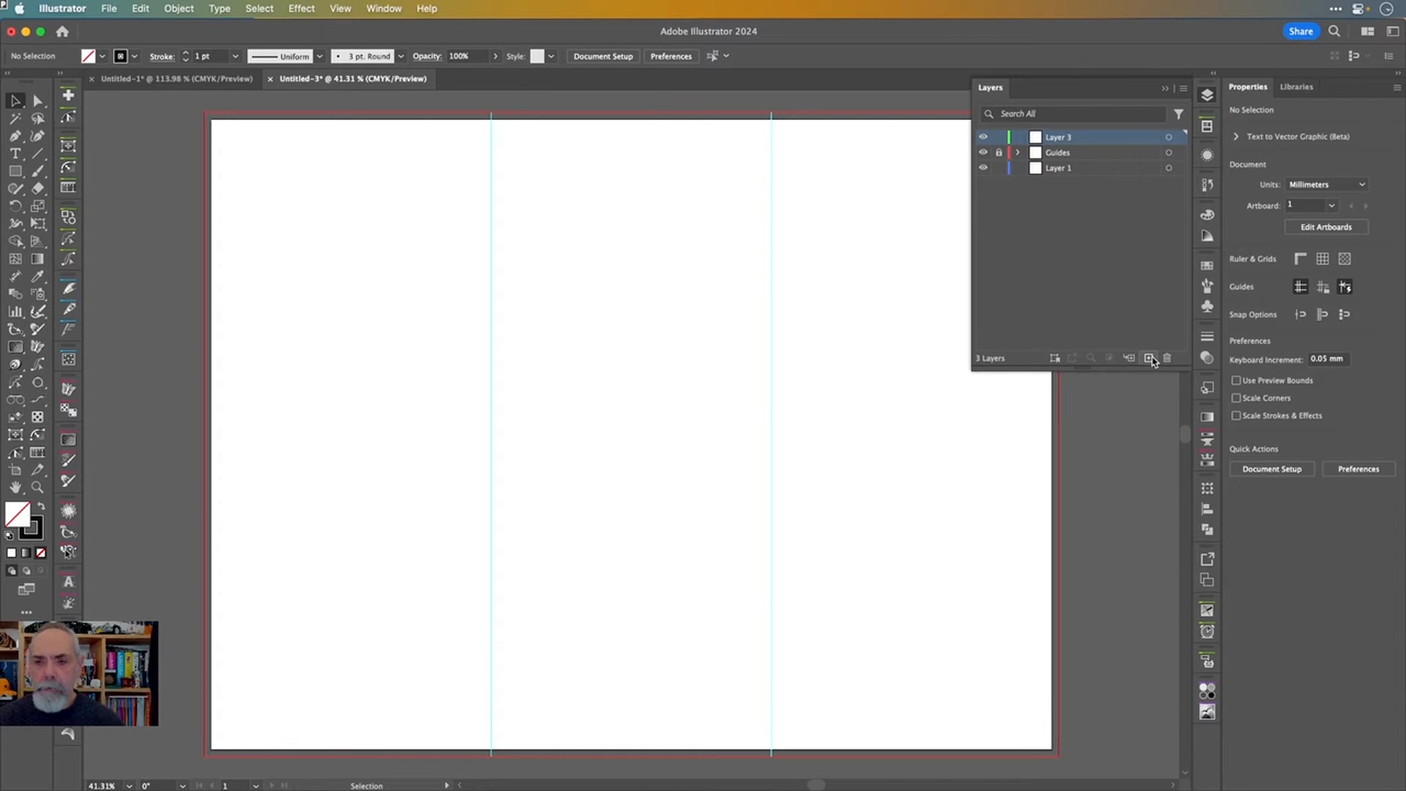
double_click(1066, 138)
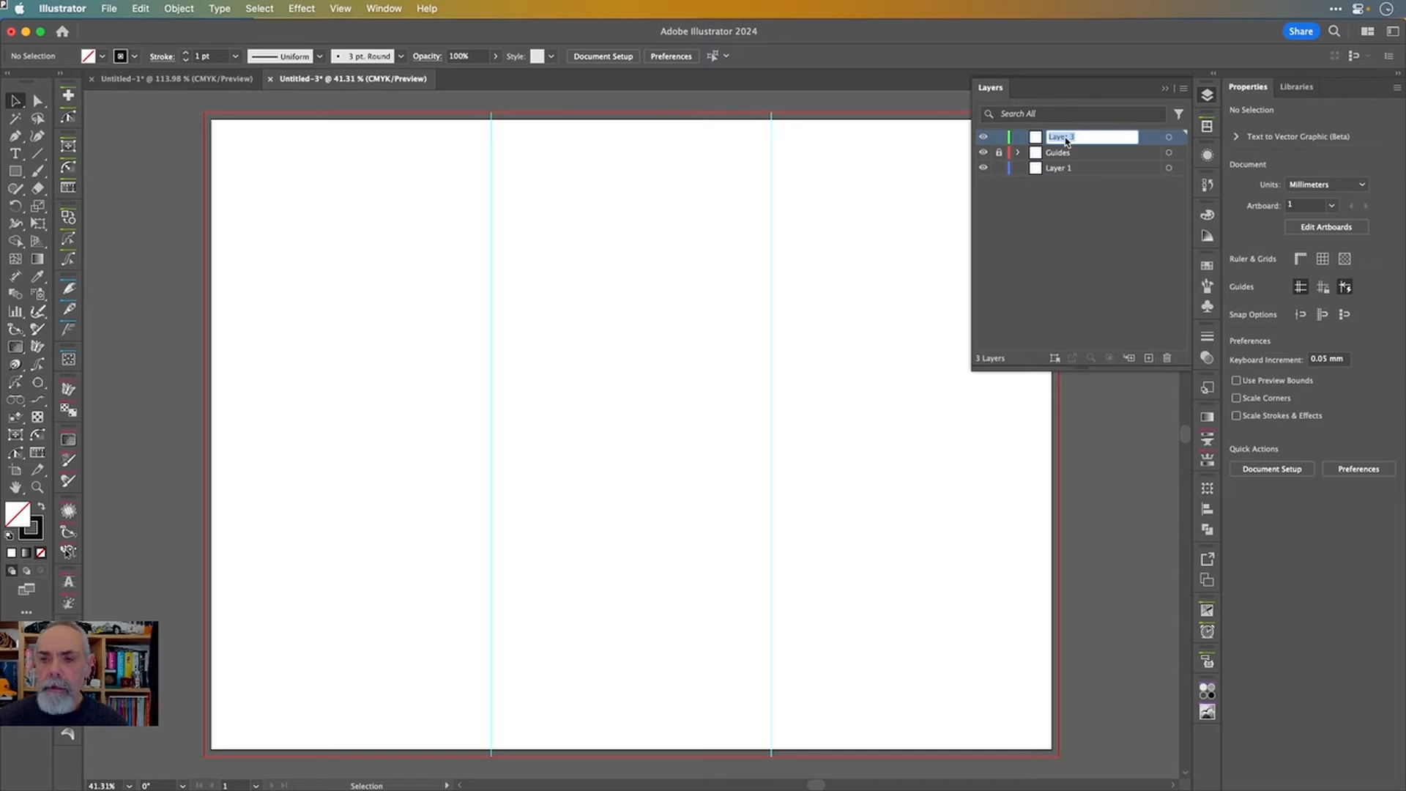
text(Ro3)
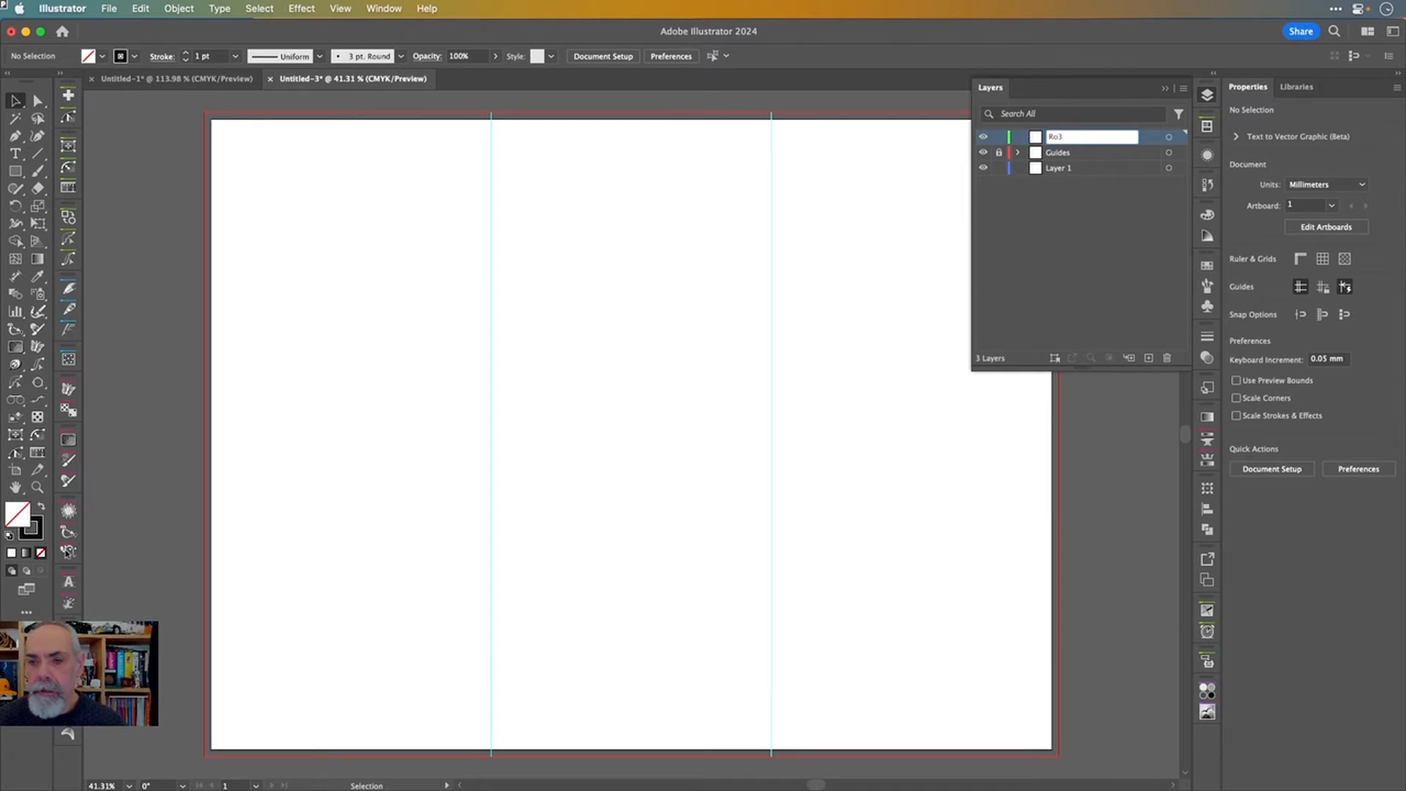
key(Return)
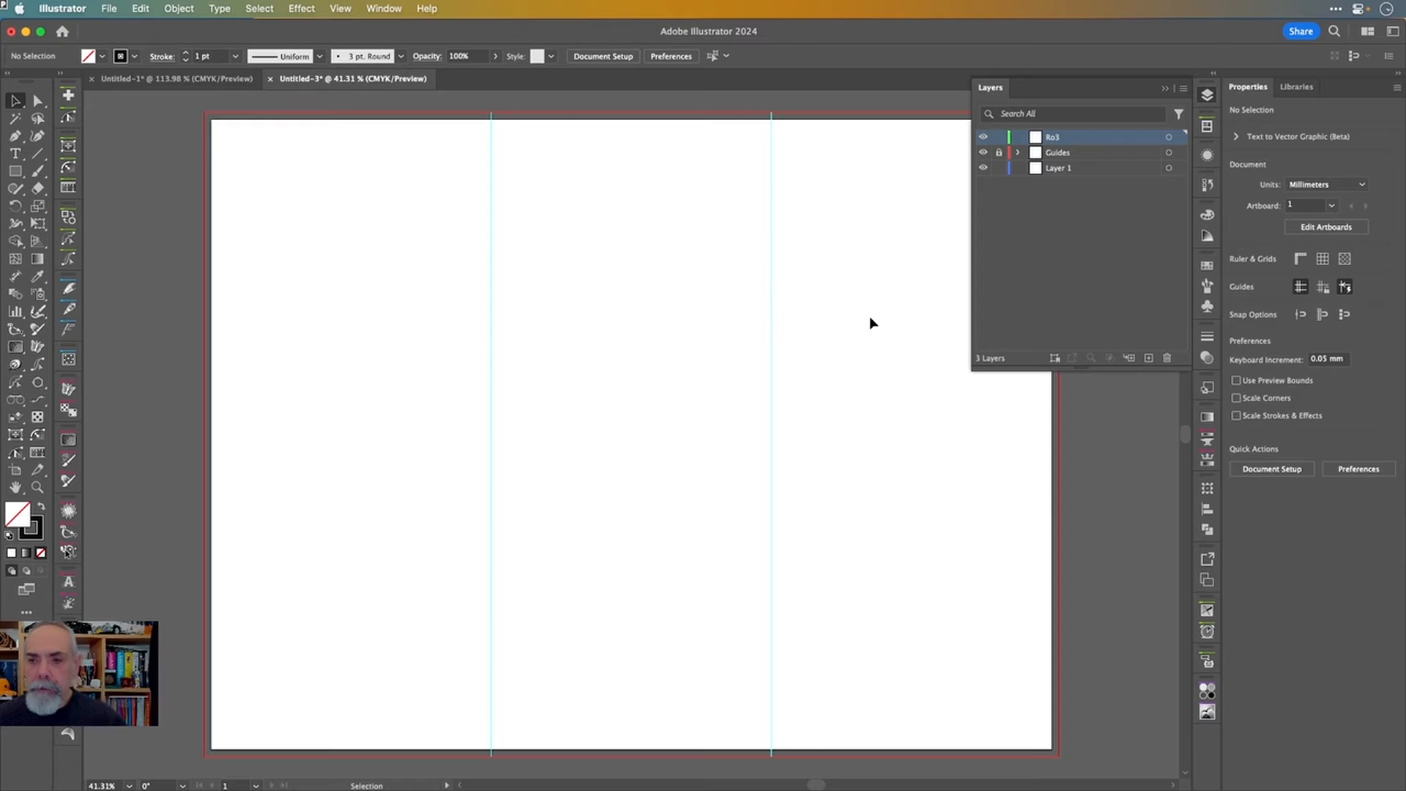
- Draw a 750 x 562.5 mm rectangle on the Ro3 layer, covering the artboard exactly from corner to corner
scroll(870, 317, down, 5)
scroll(869, 317, right, 3)
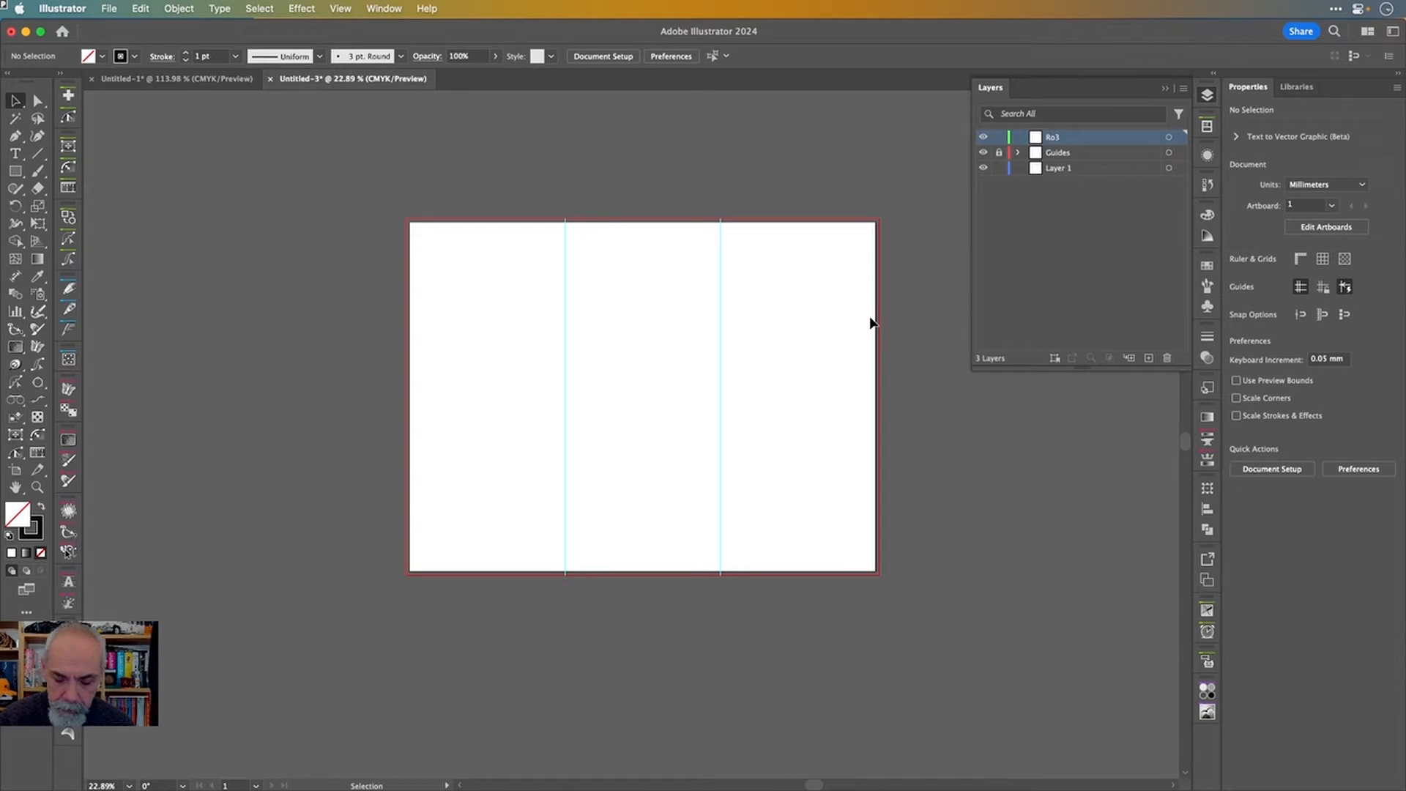
key(m)
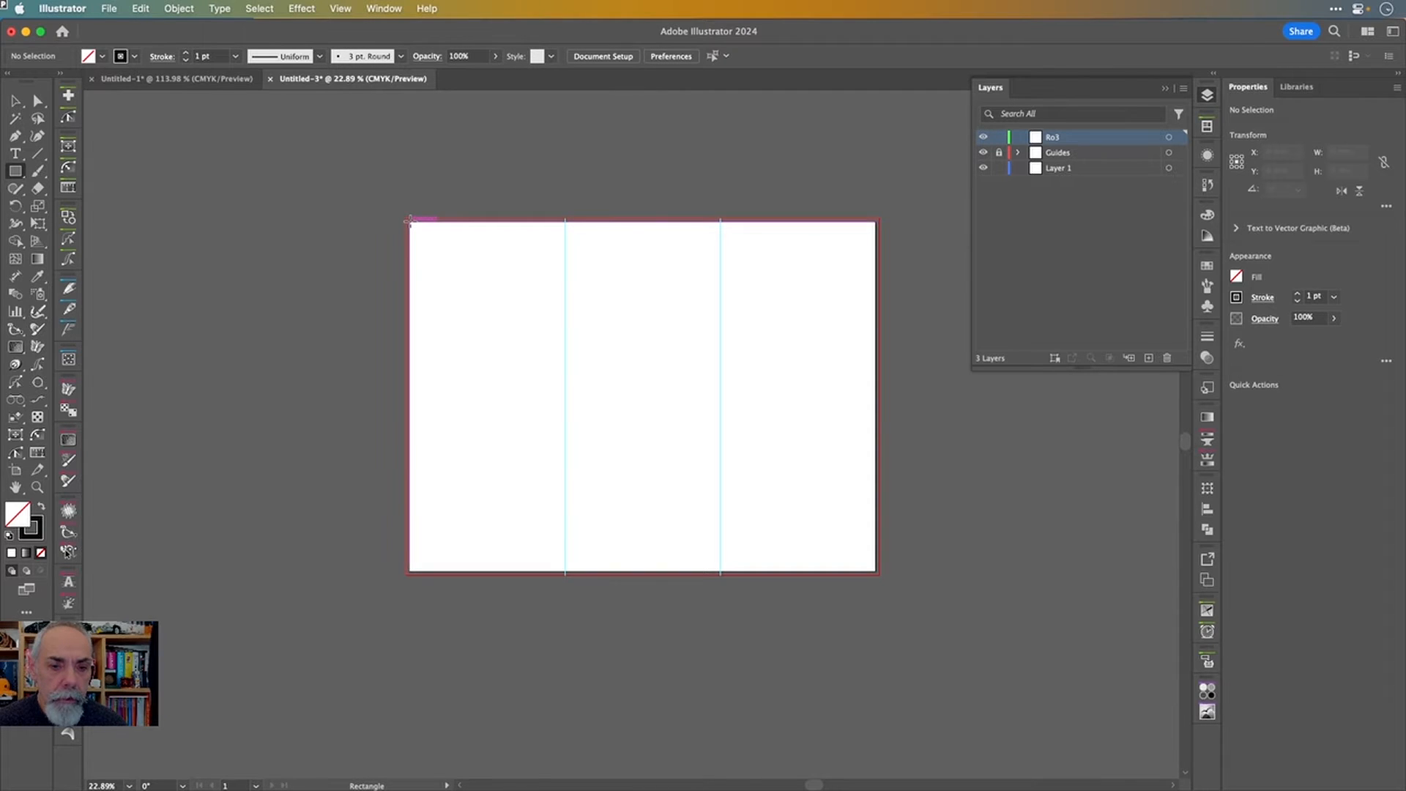
drag(410, 221, 877, 572)
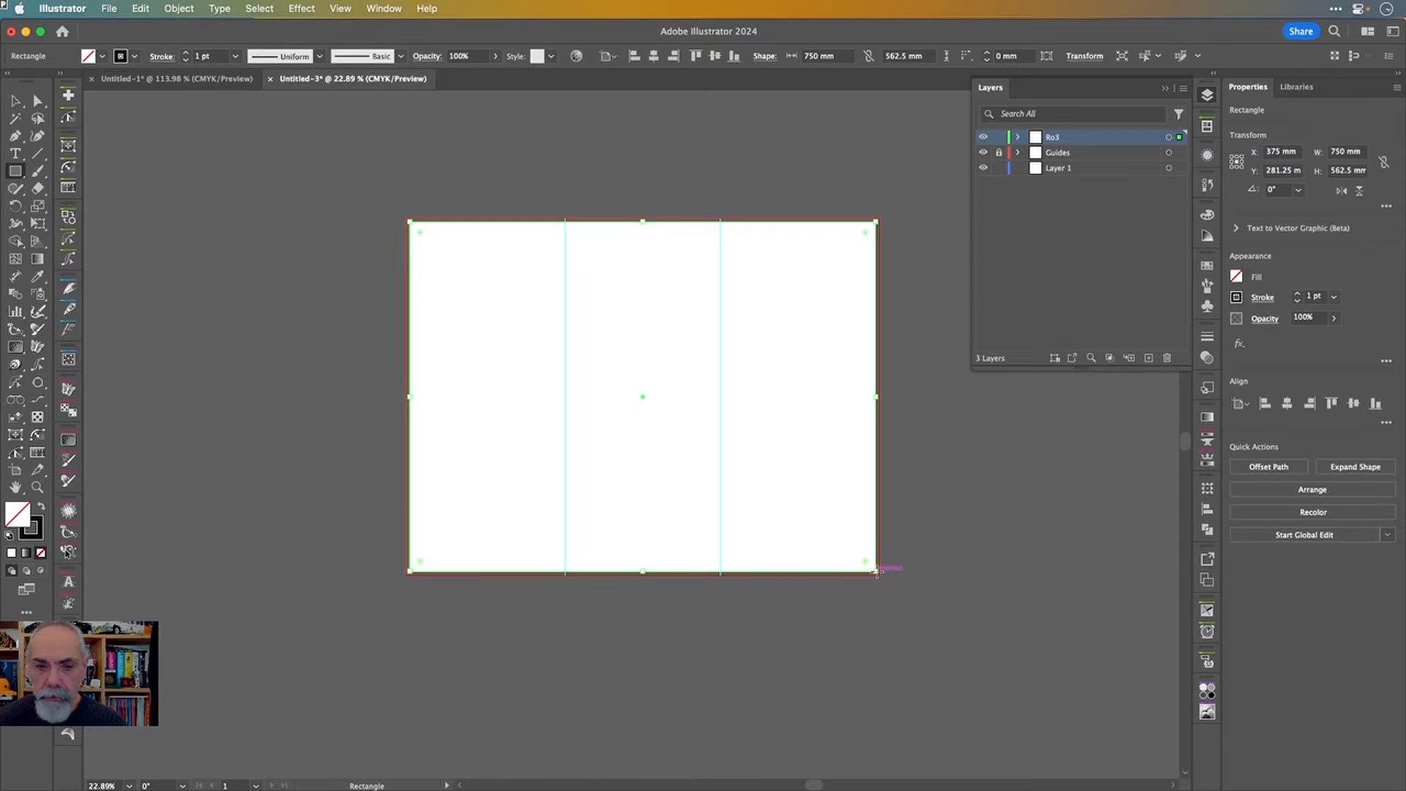
- Split the artboard-sized rectangle into a grid of 3 rows and 3 columns with no gutters
click(183, 9)
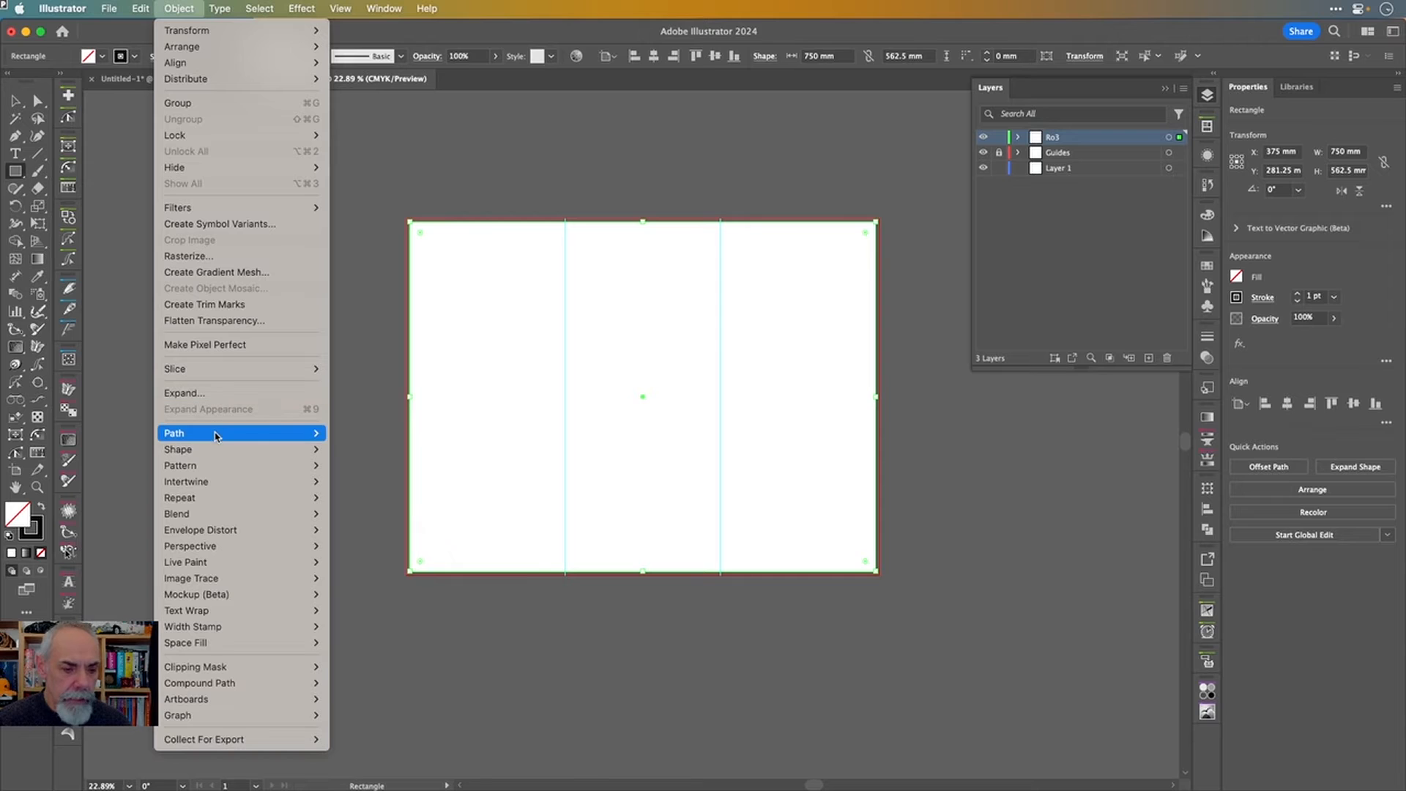
mouse_move(218, 435)
click(373, 699)
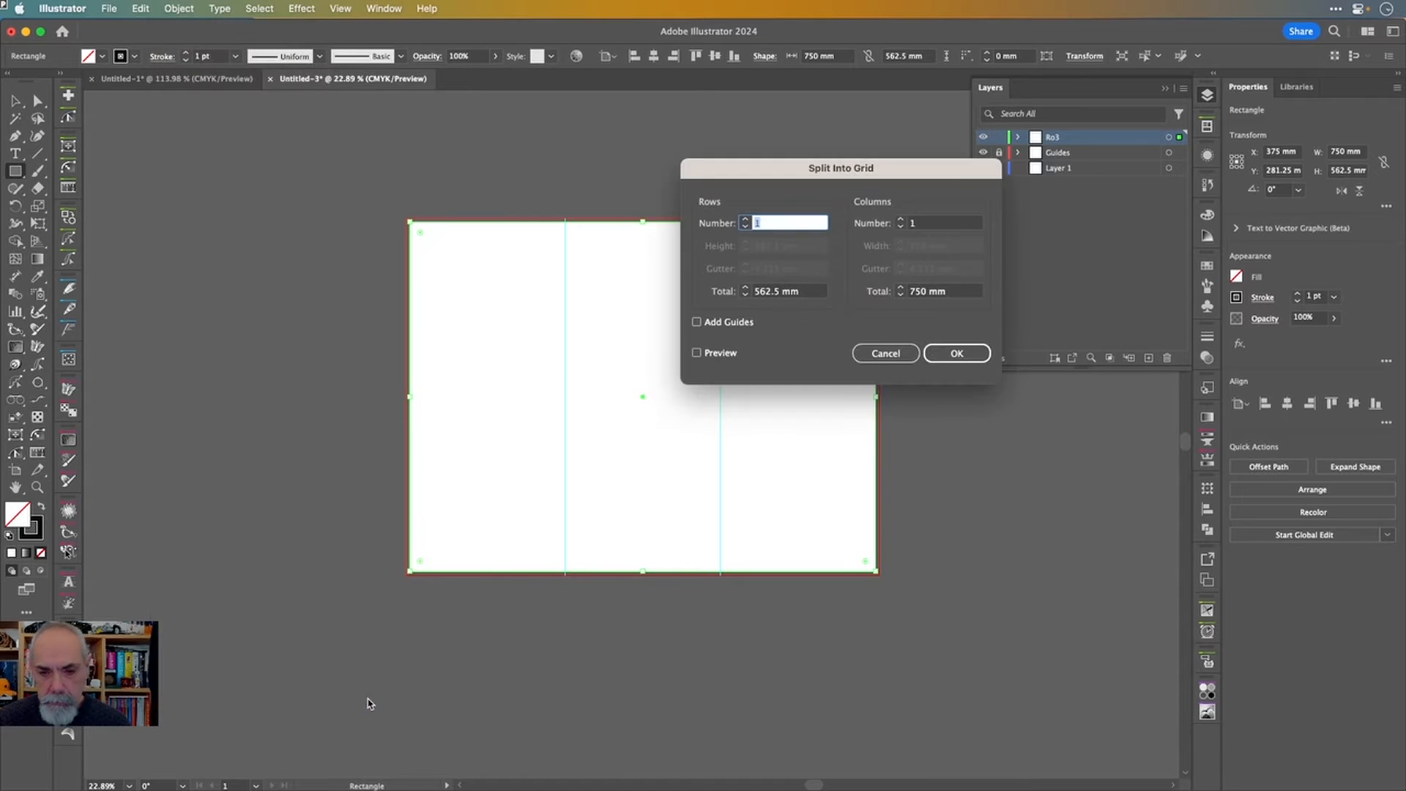
text(3)
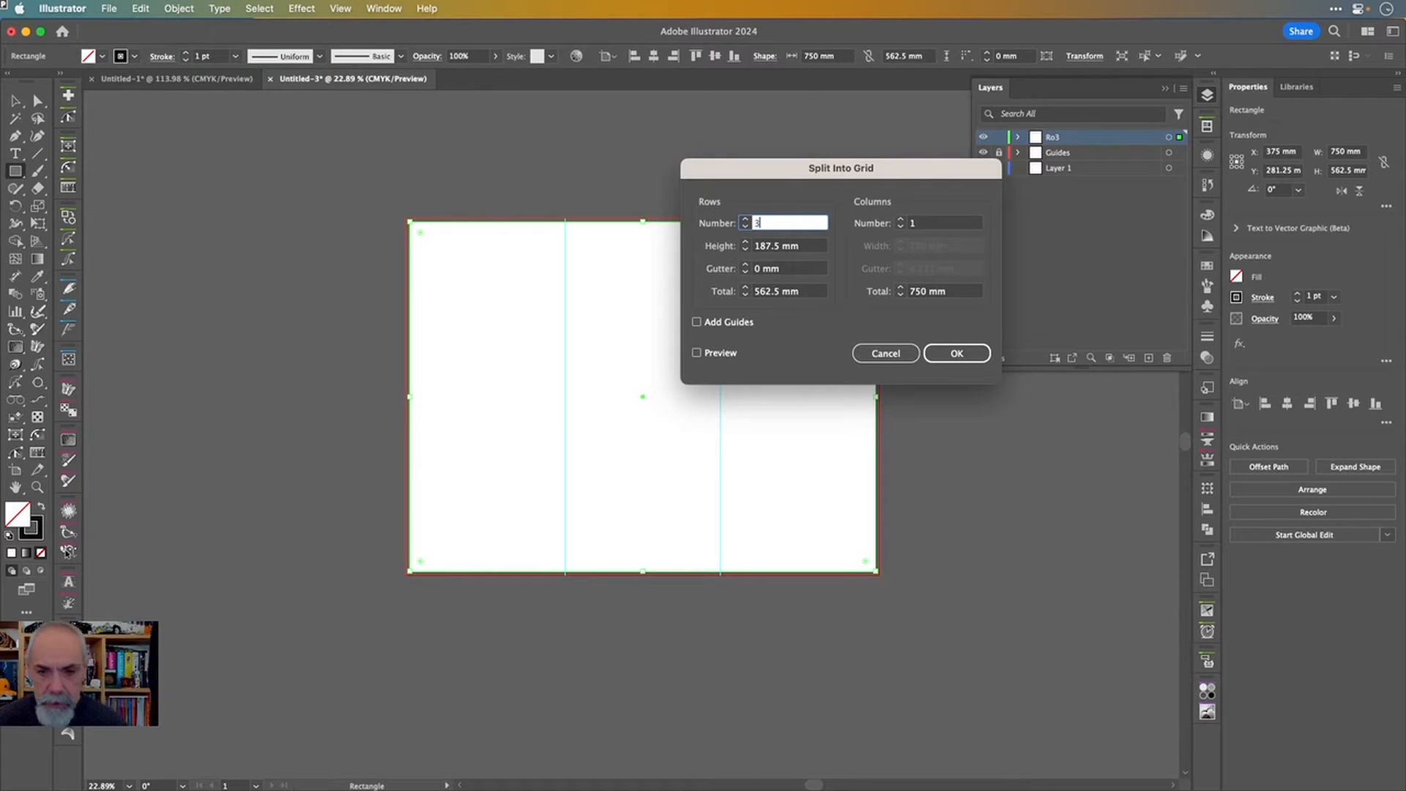
click(901, 220)
click(900, 219)
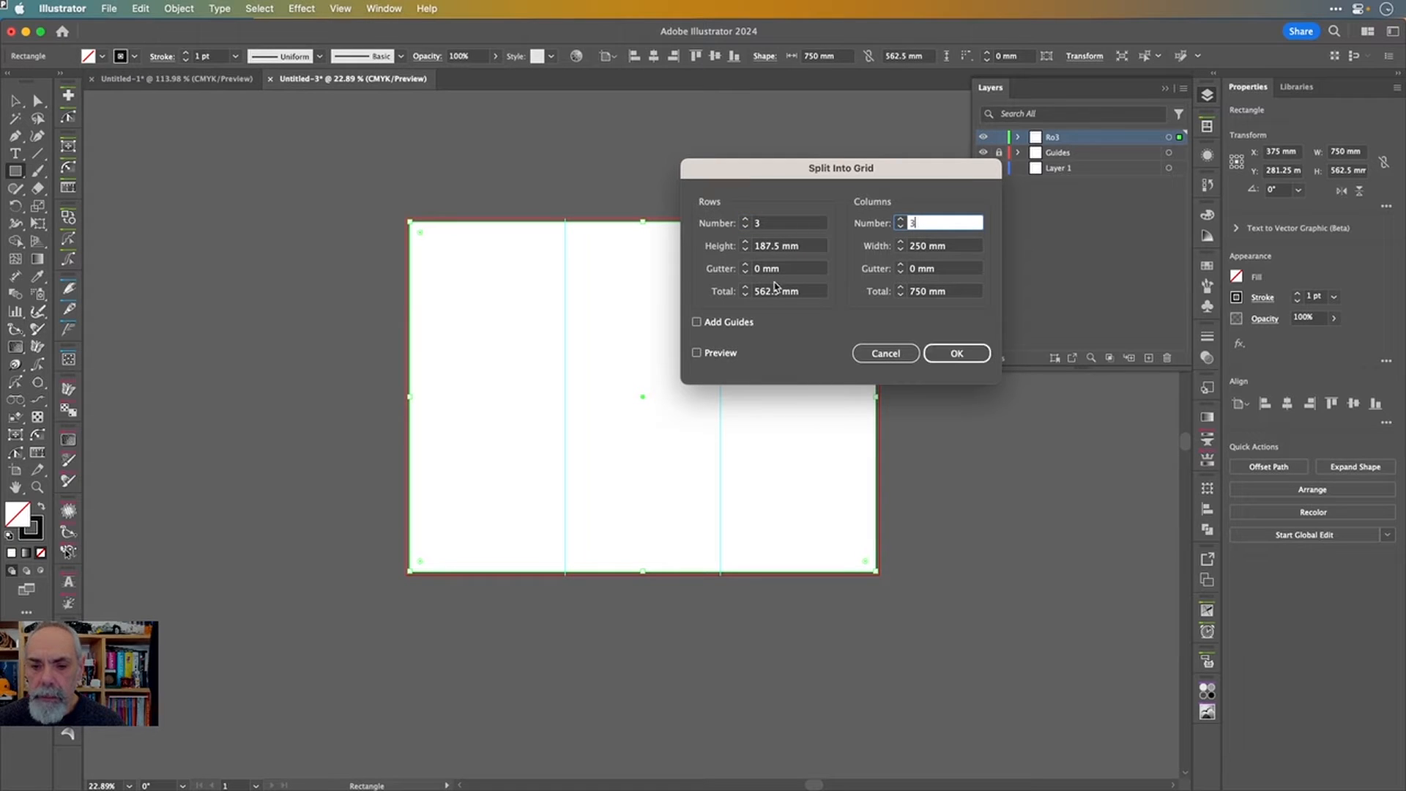
click(952, 355)
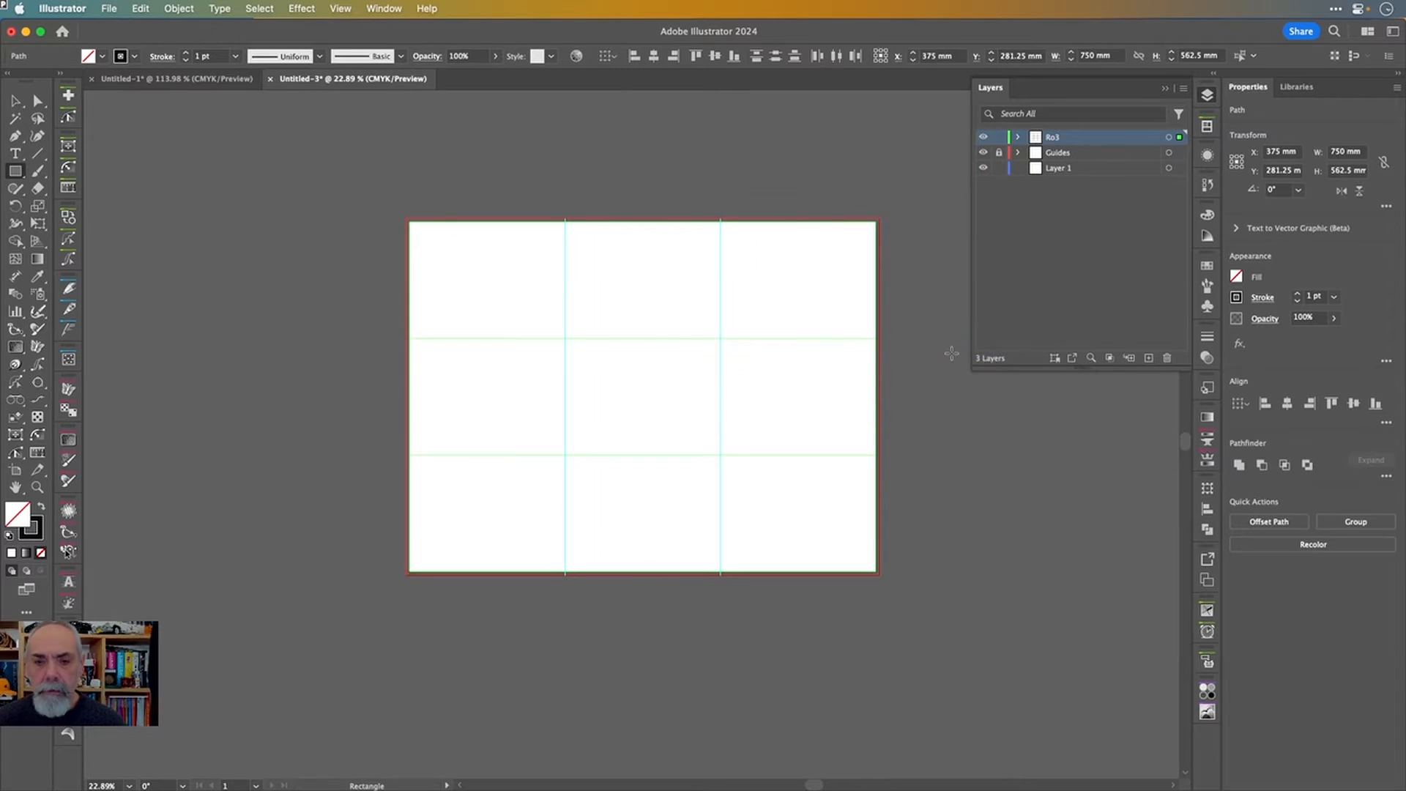
- Convert the rule-of-thirds grid rectangles to guides and deselect them
key(v)
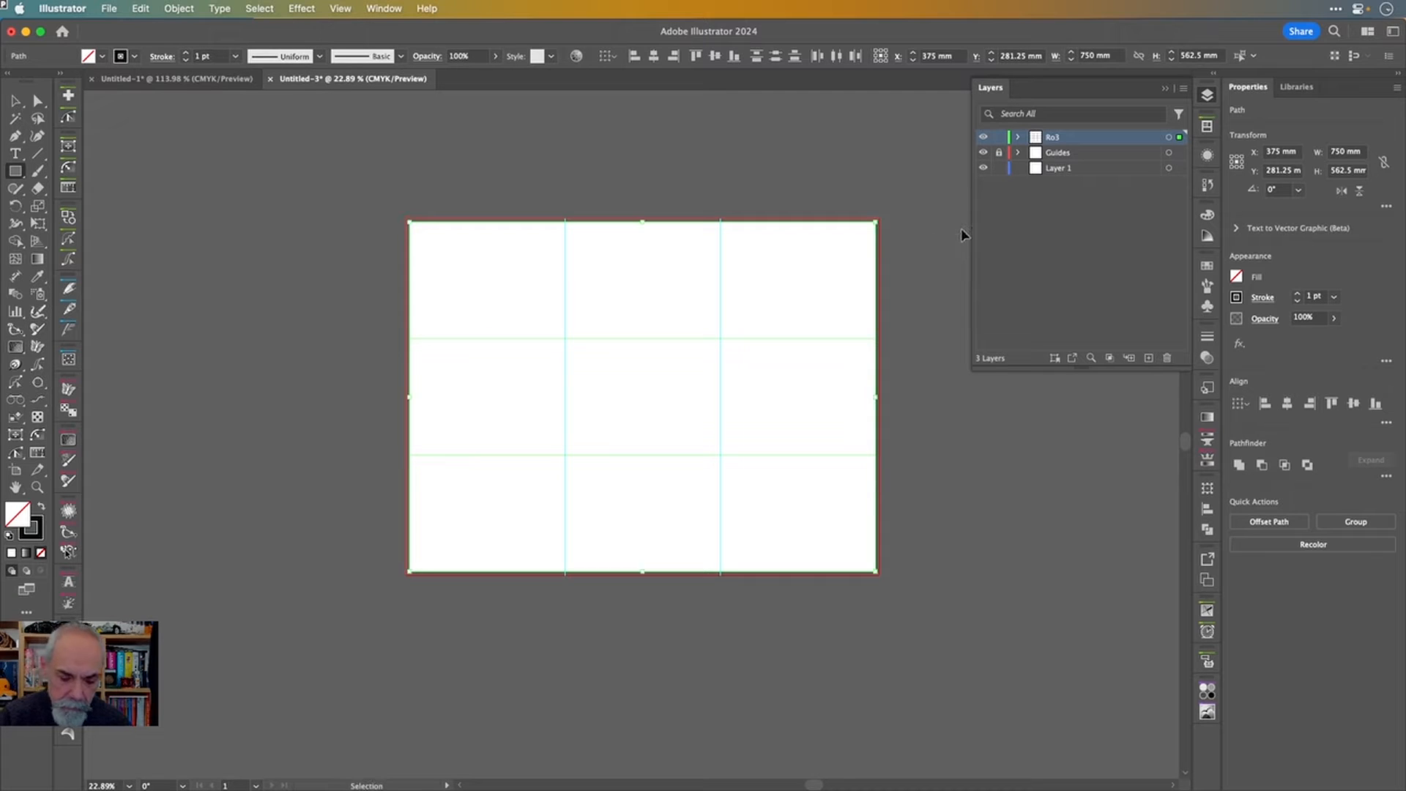
key(m)
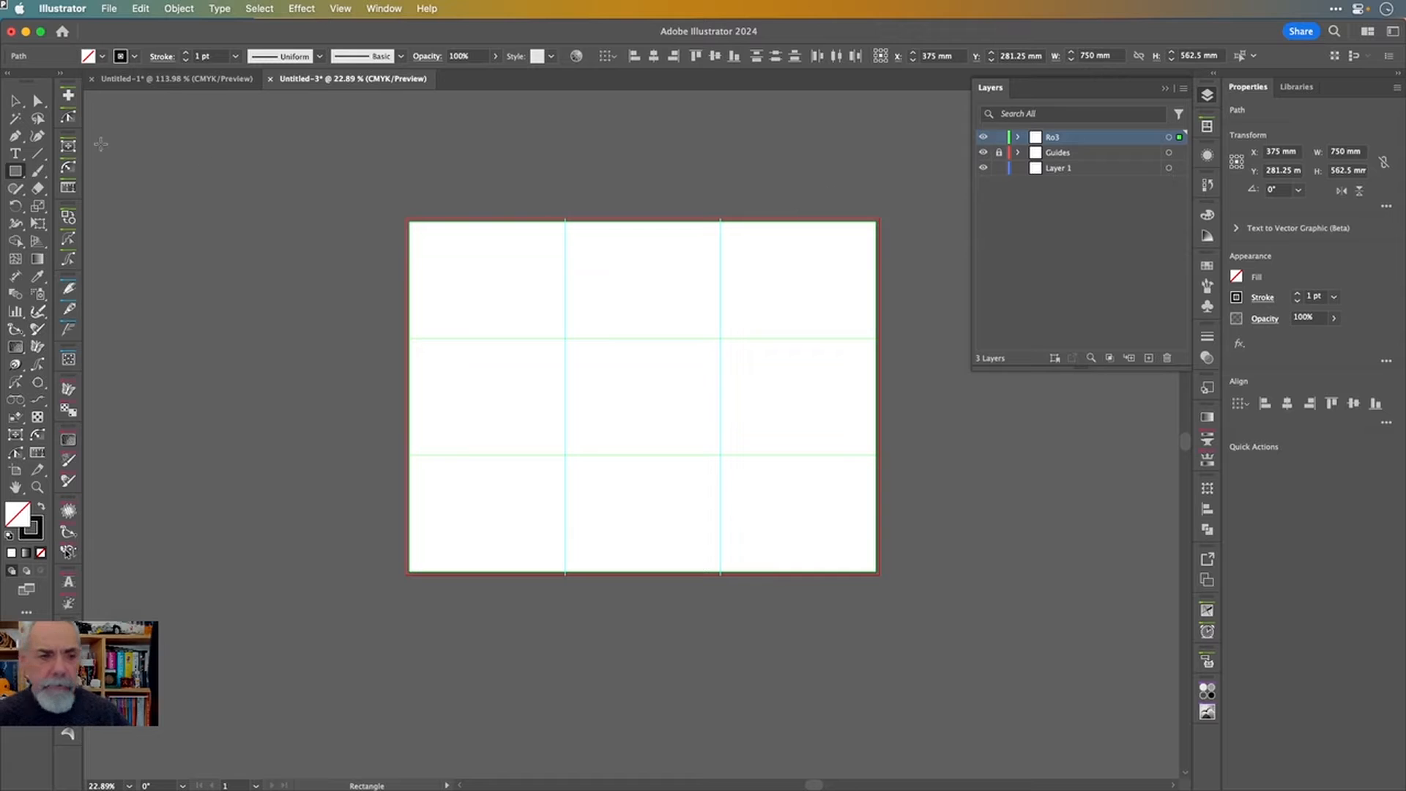
click(15, 100)
click(670, 194)
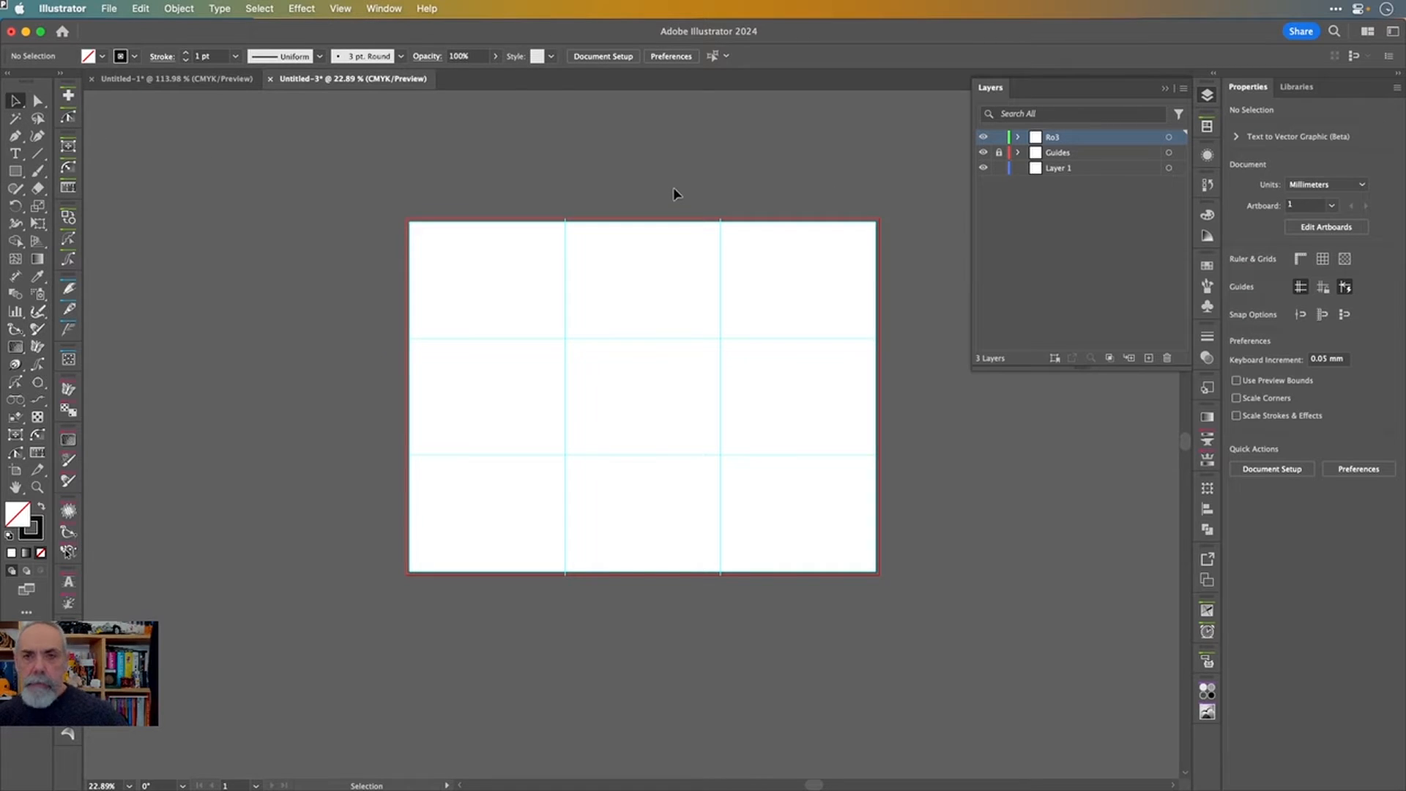
- Toggle the visibility of the Ro3 layer and leave it hidden
click(984, 139)
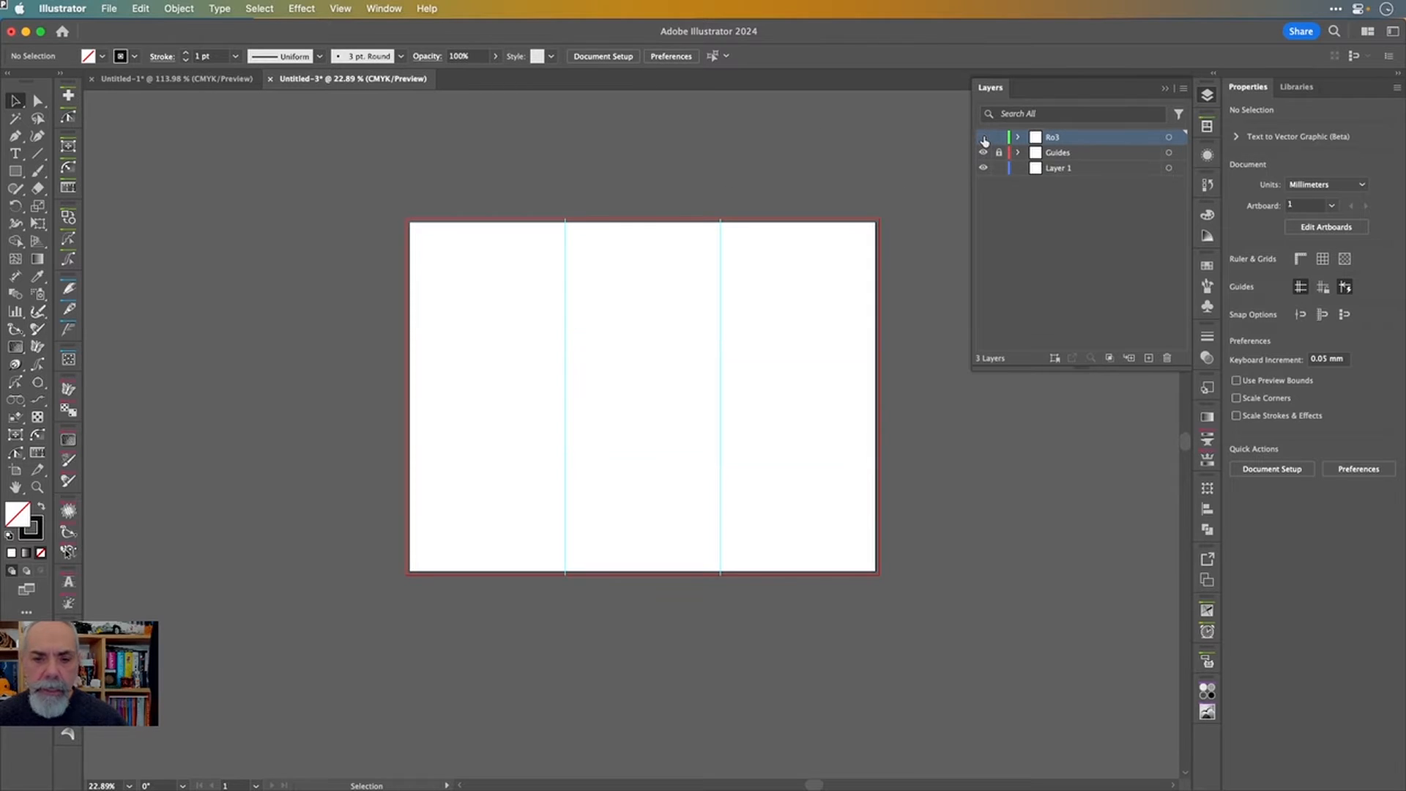
click(983, 139)
click(984, 139)
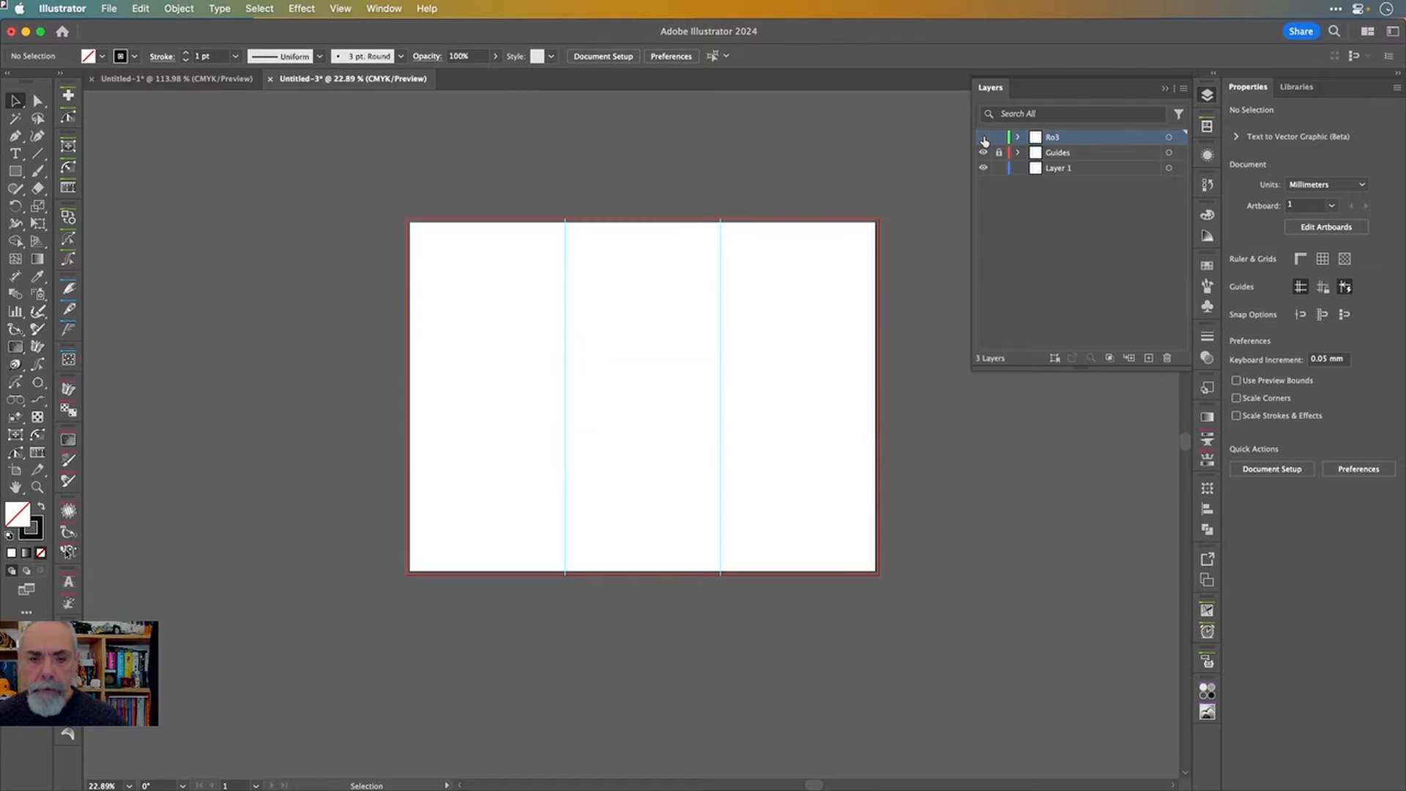
- Draw a 762.5 x 575 mm rectangle on Layer 1 that extends to the bleed edges
click(1106, 170)
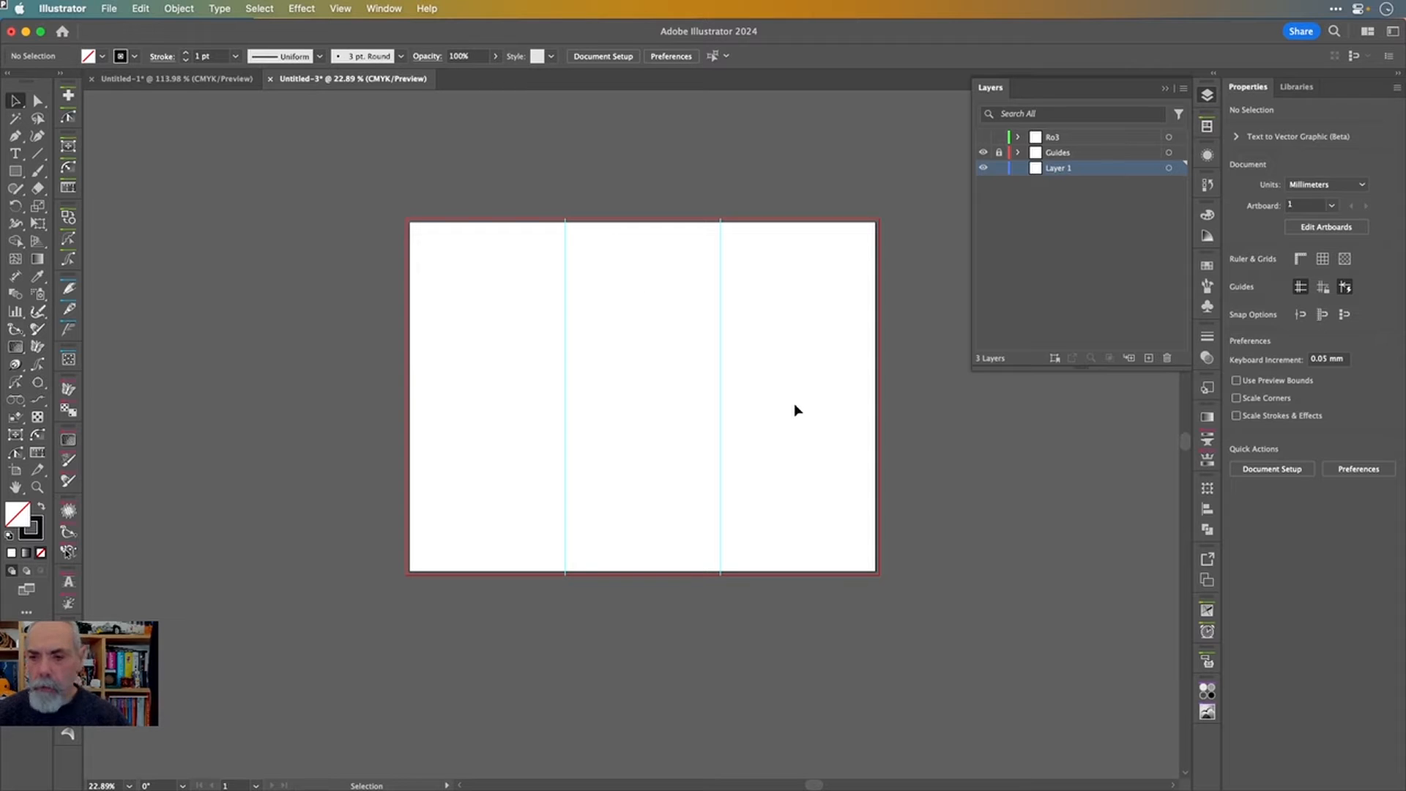
click(15, 171)
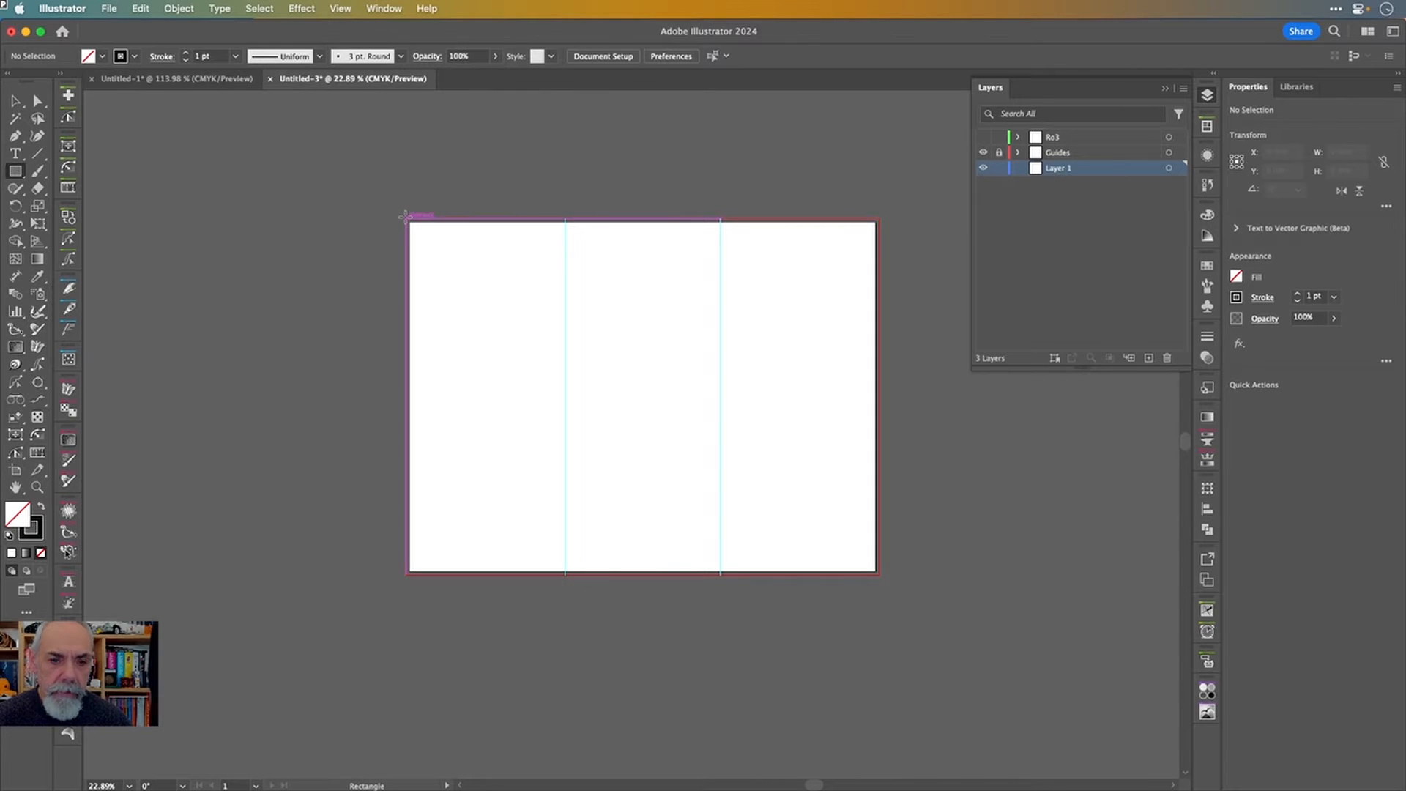
drag(408, 219, 879, 576)
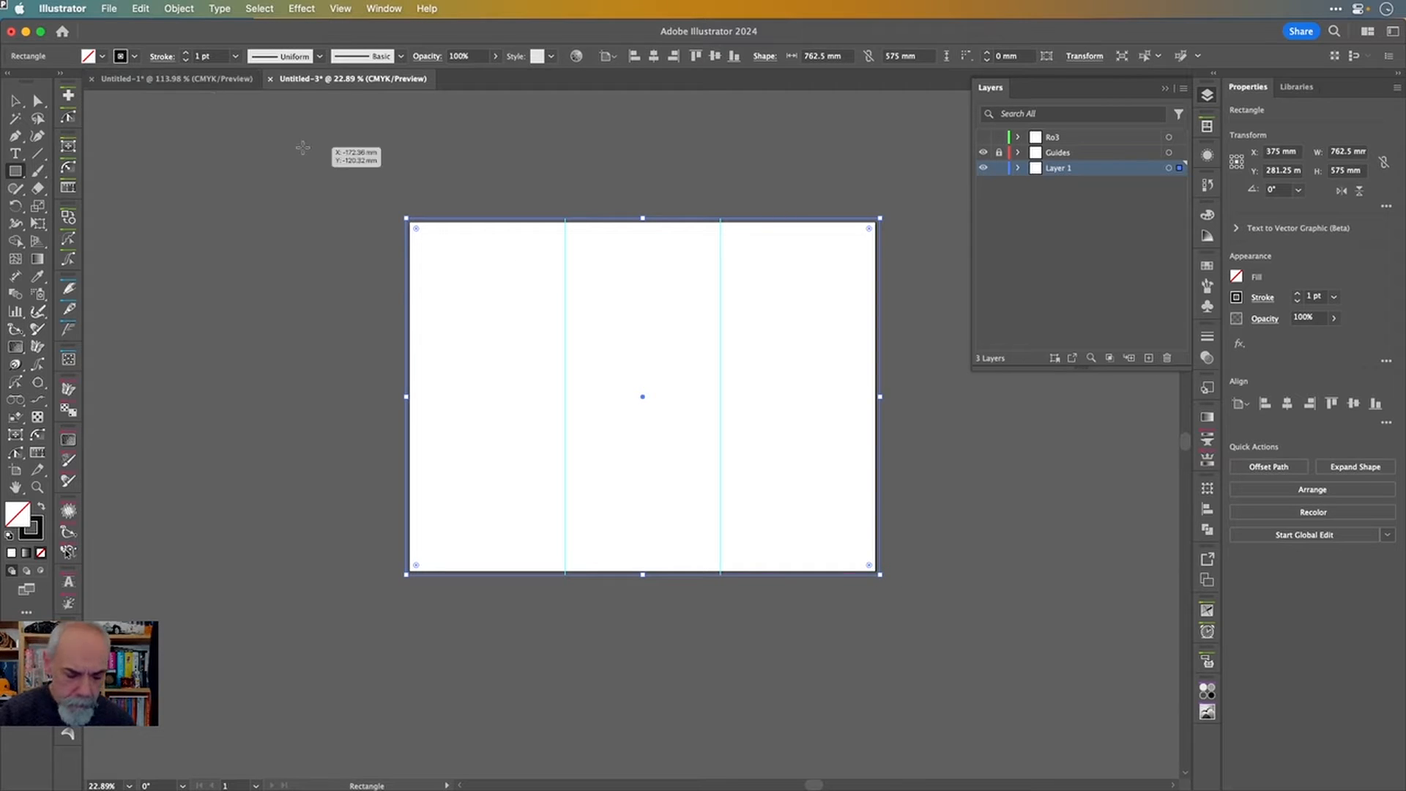
- Swap the background rectangle's fill and stroke, and give its fill a radial white-to-black gradient
key(shift+x)
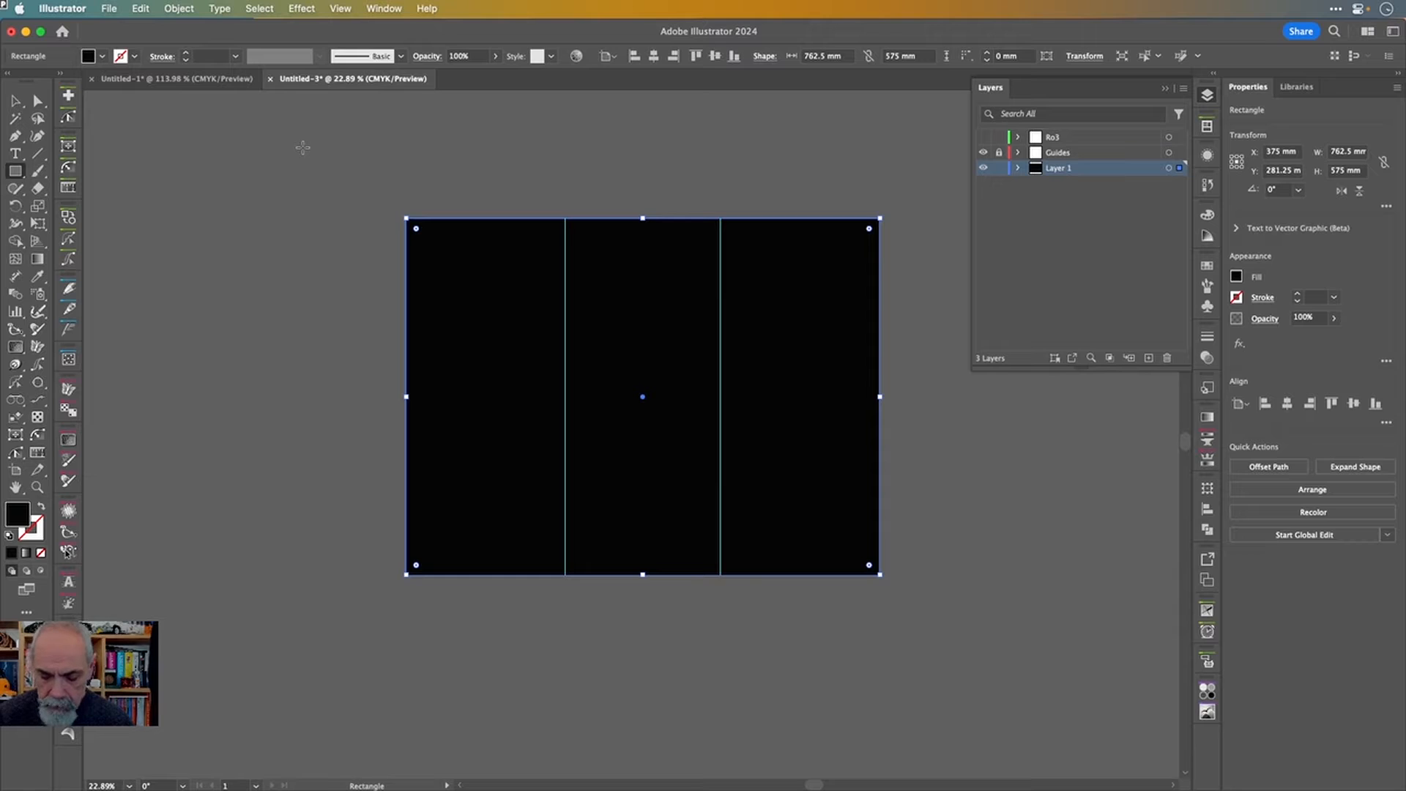
key(period)
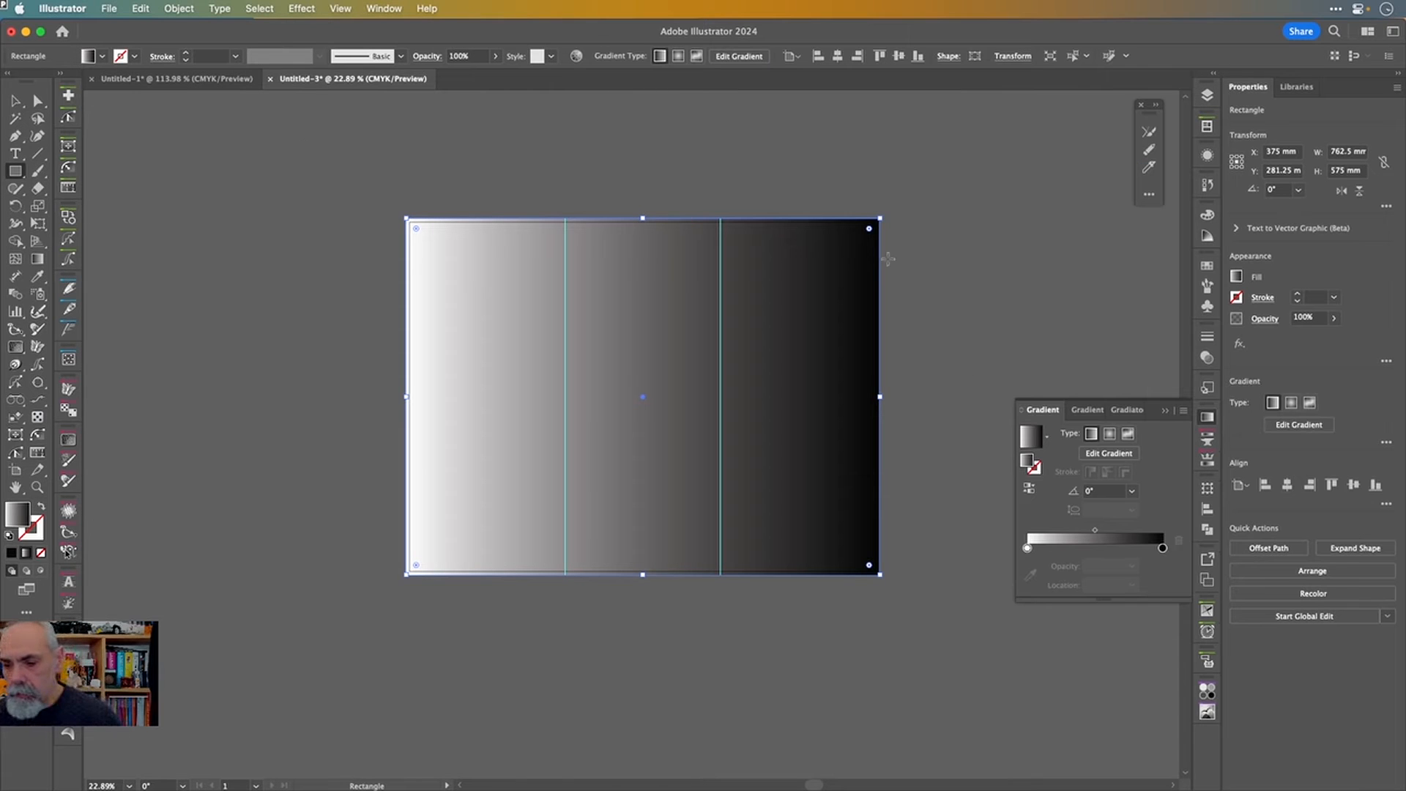
click(1110, 435)
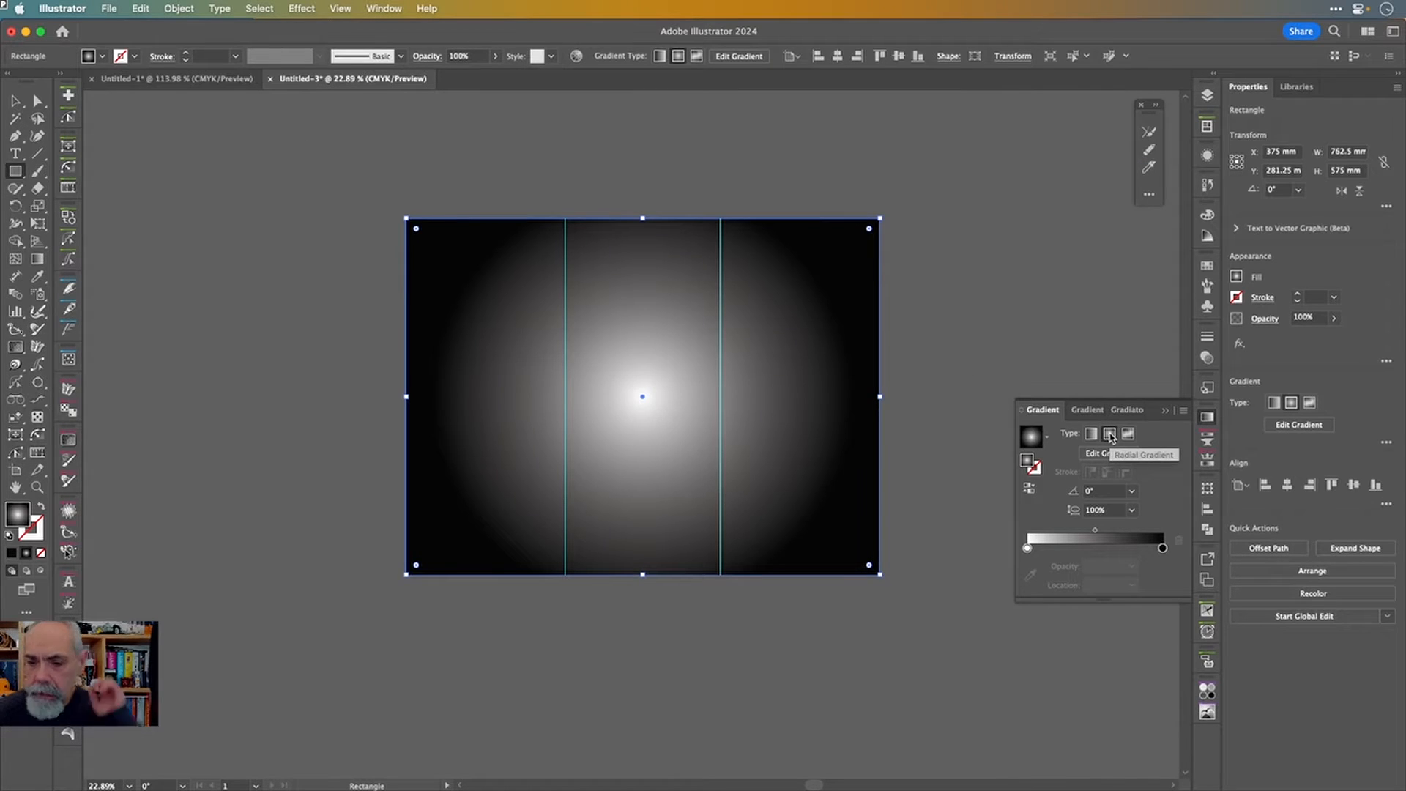
- Change the gradient's white centre stop to a bright pink swatch
click(1028, 548)
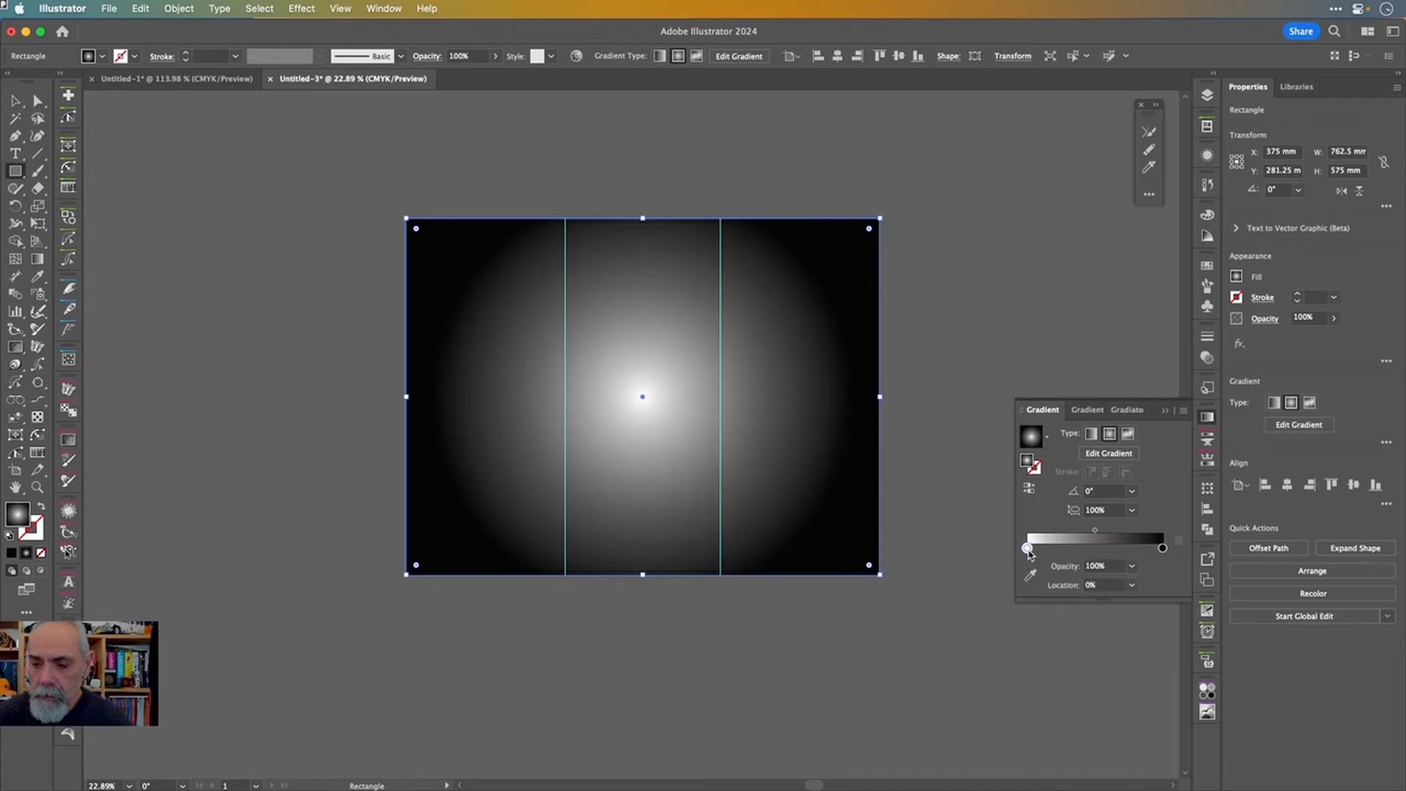
double_click(1028, 549)
click(974, 627)
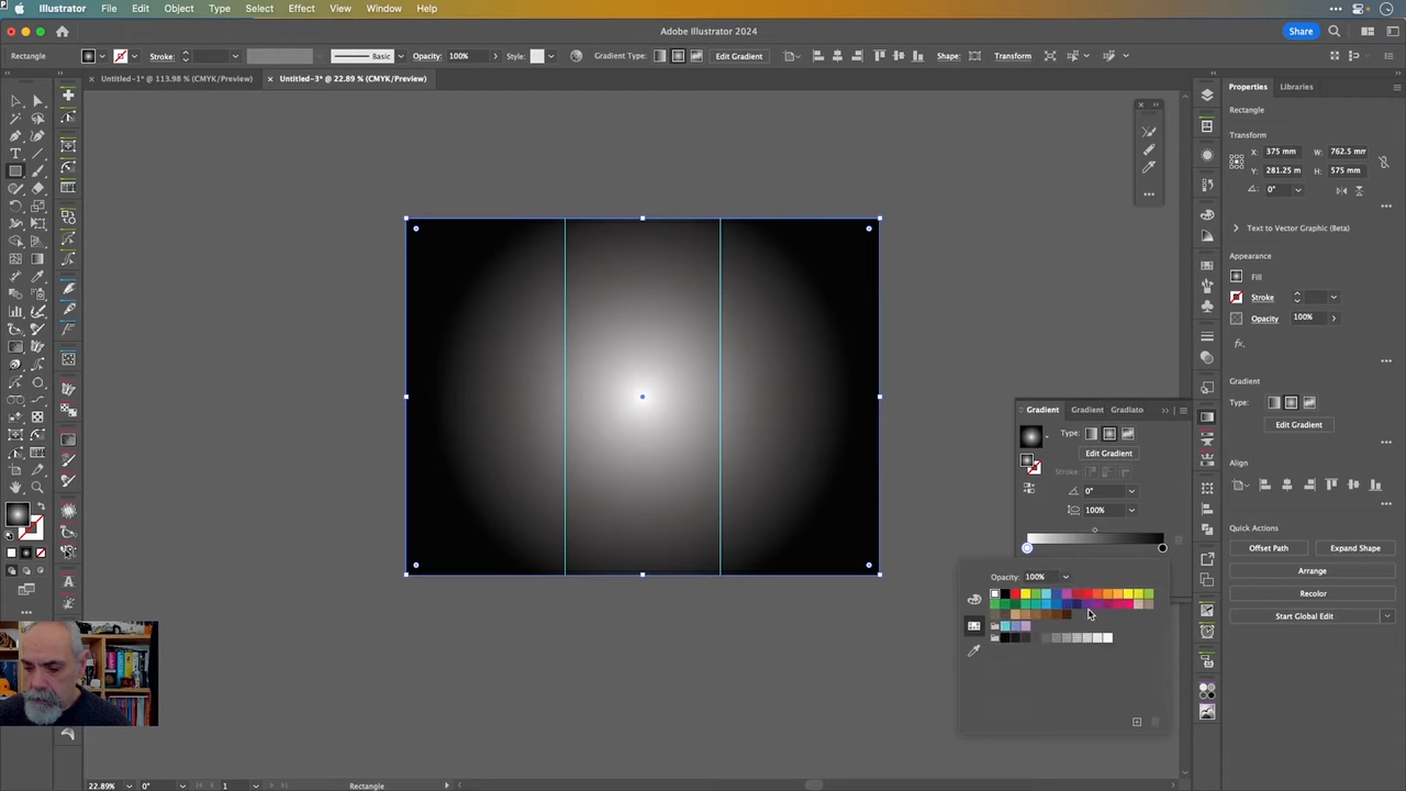
click(1130, 606)
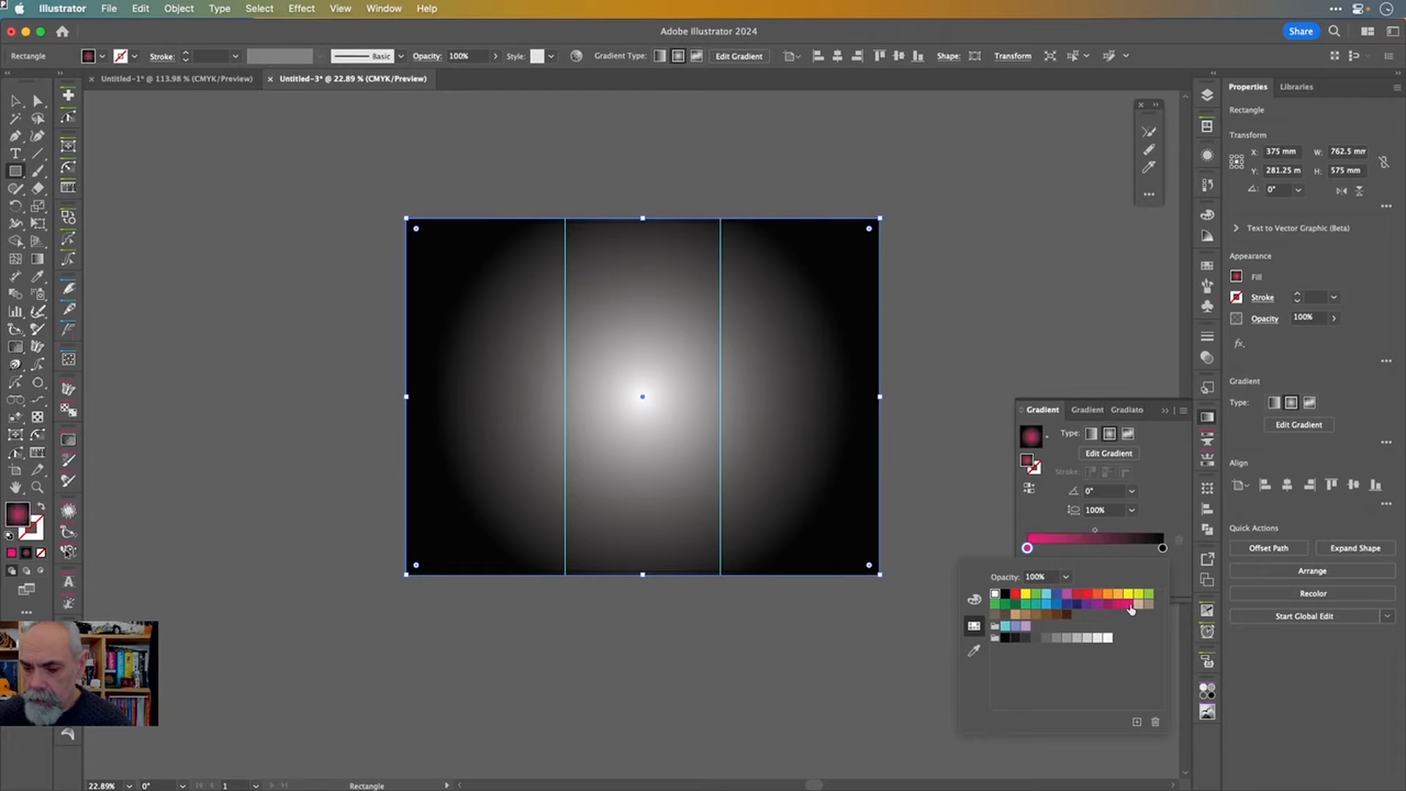
click(1169, 491)
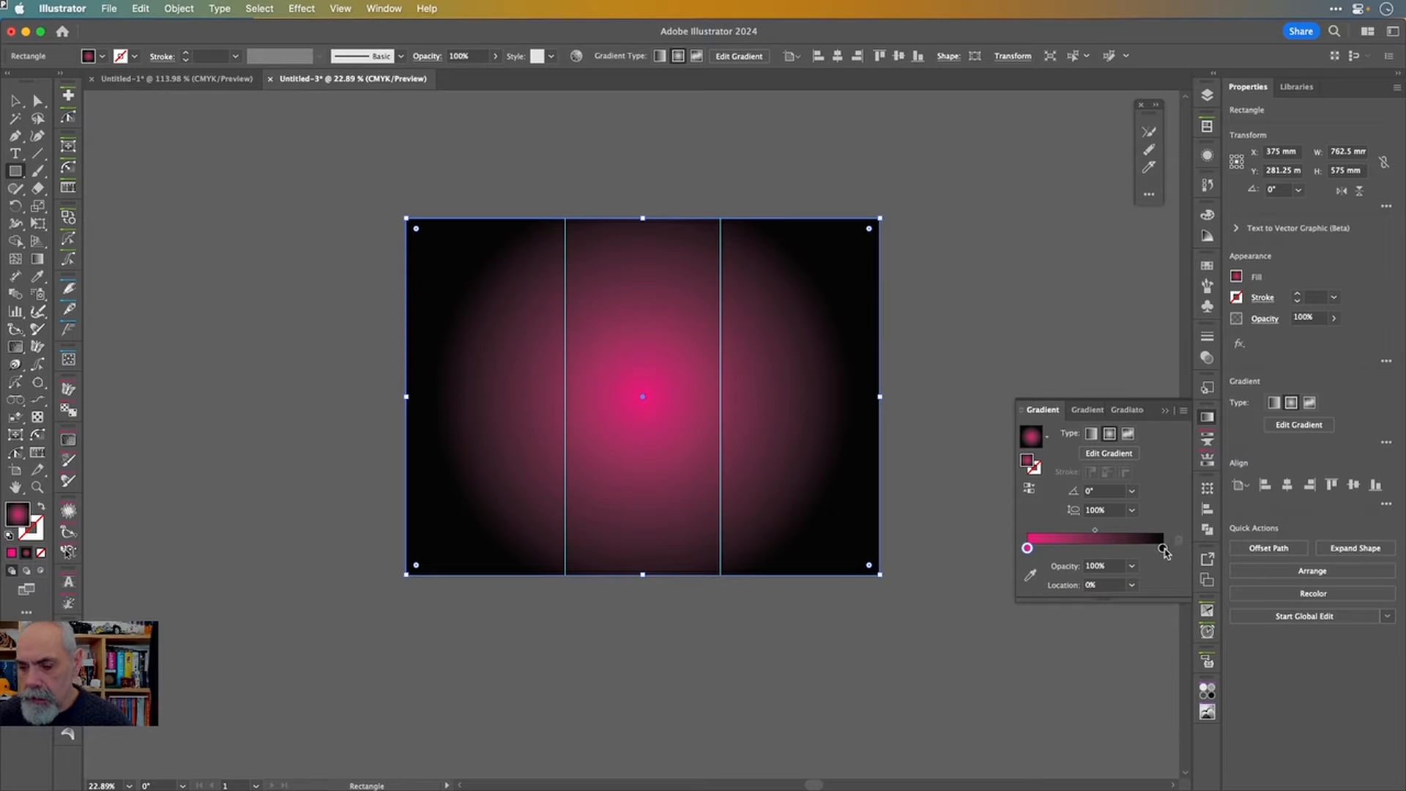
- Change the gradient's black outer stop to the orange swatch R=247 G=147 B=30, and reverse the gradient
double_click(1164, 549)
click(1107, 599)
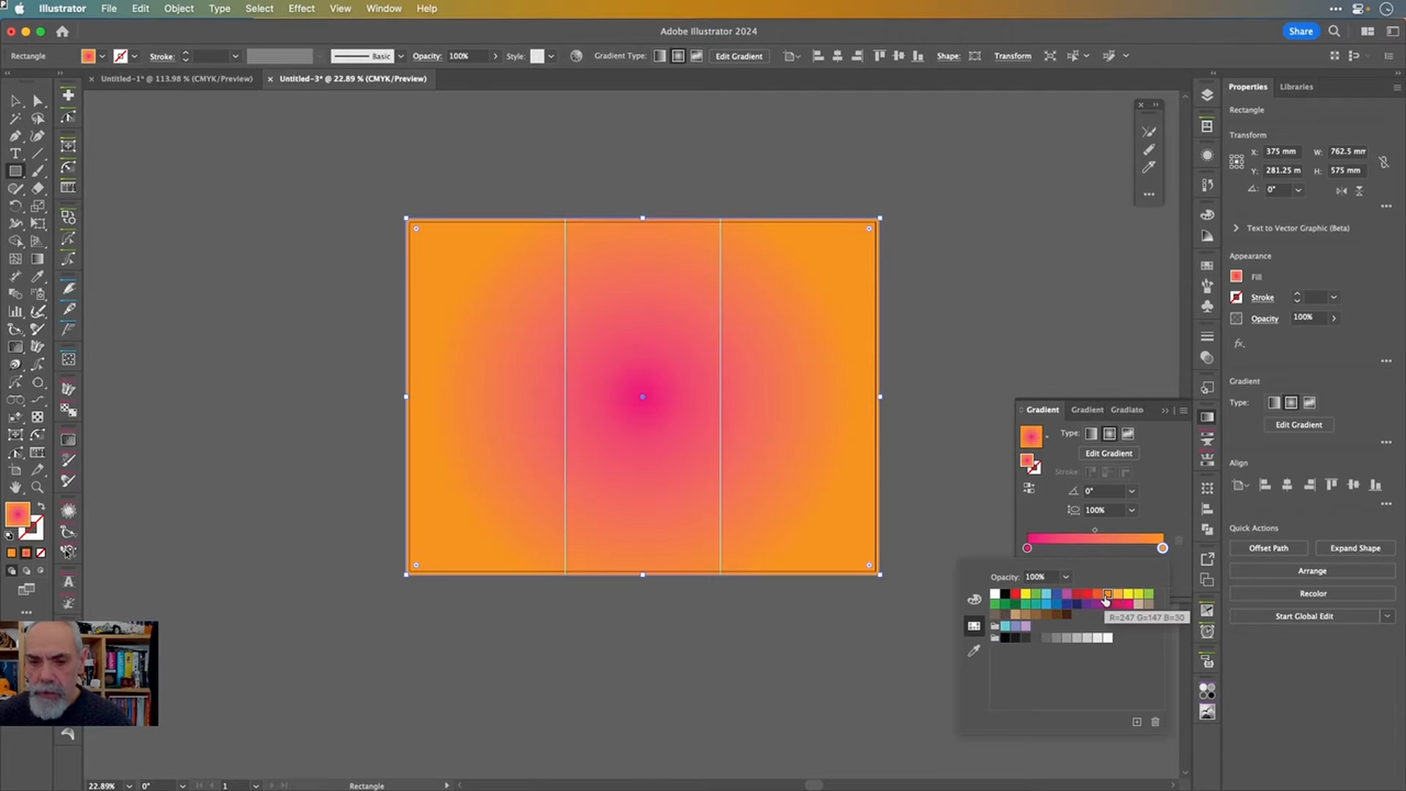
click(1169, 499)
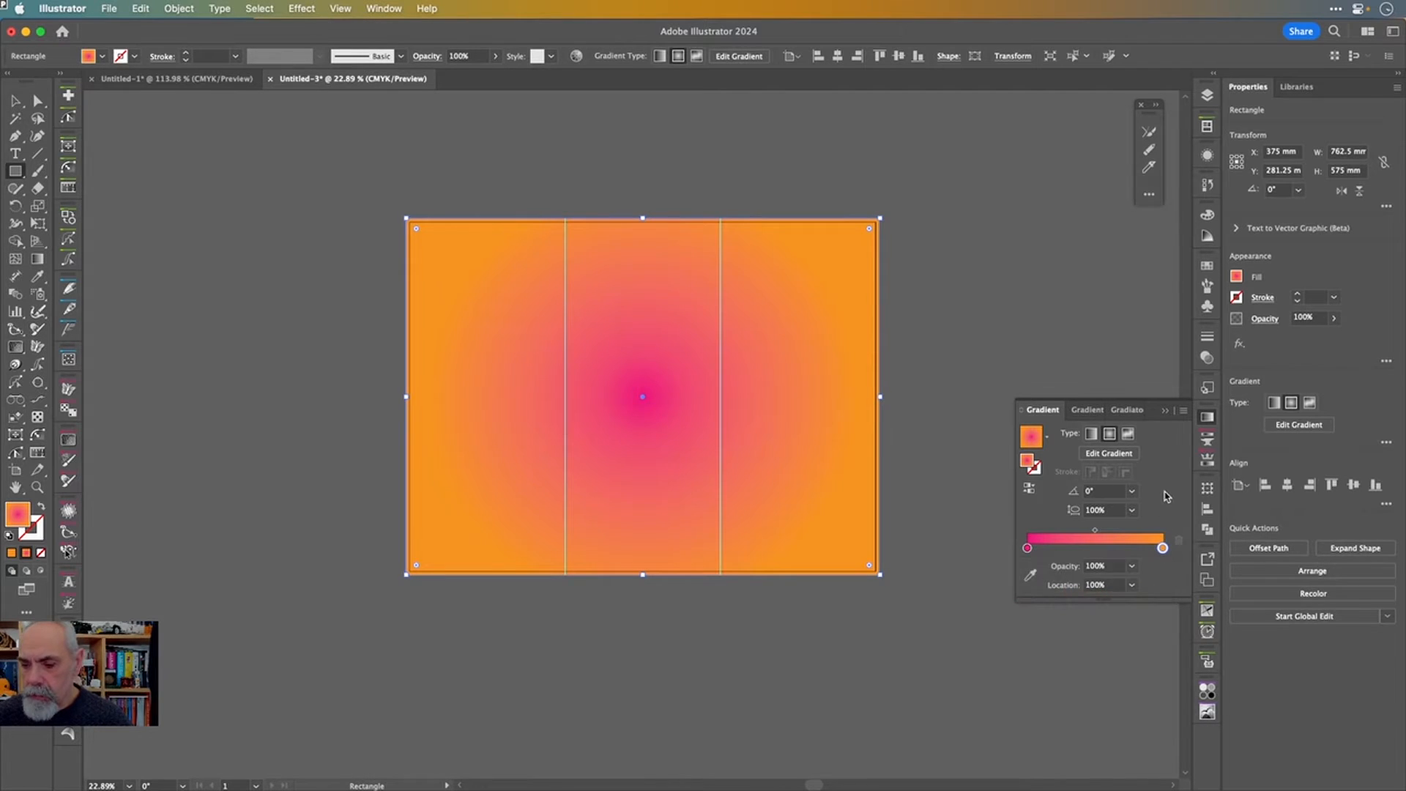
click(1029, 489)
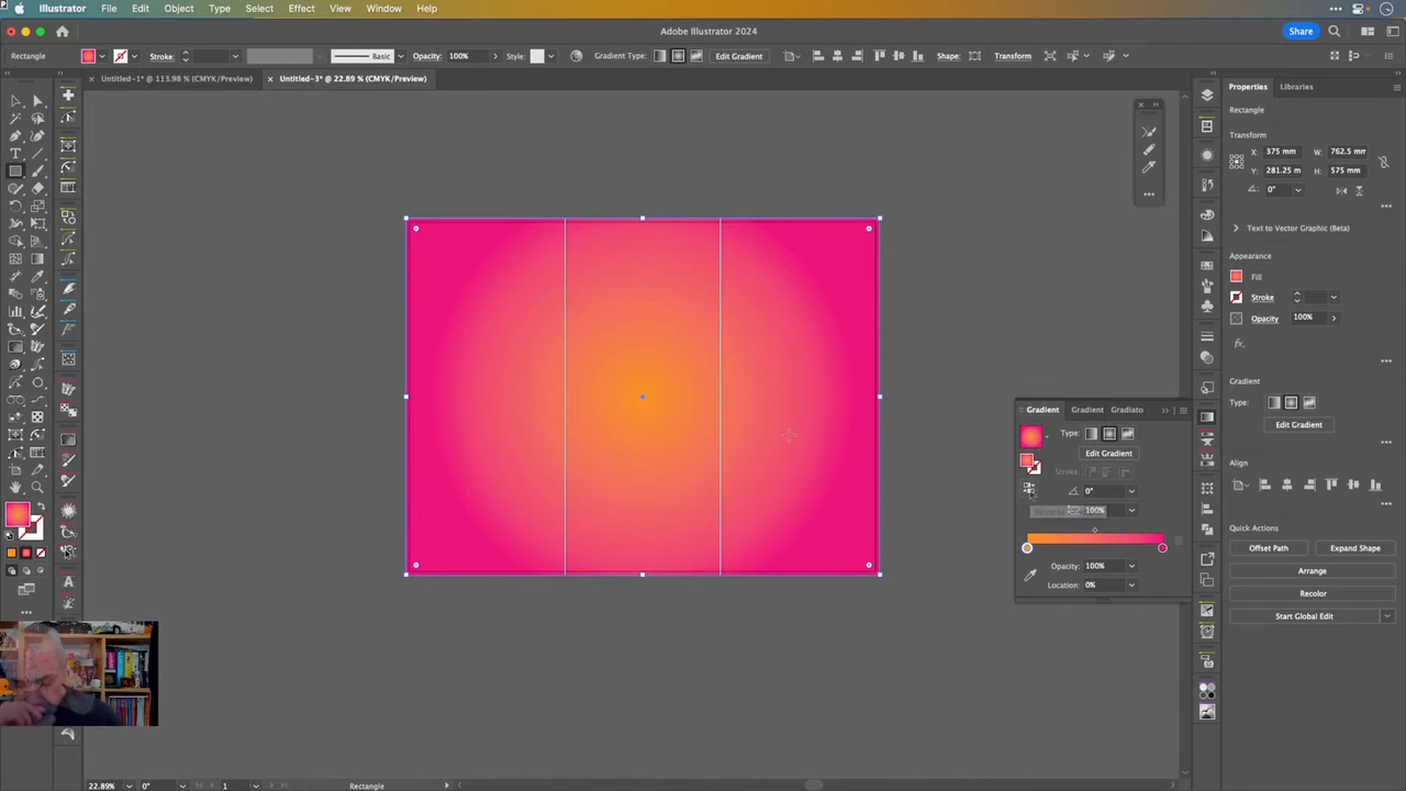
- Flatten the radial gradient into an ellipse with an aspect ratio of about 63.7% and enlarge it well beyond the artboard
key(g)
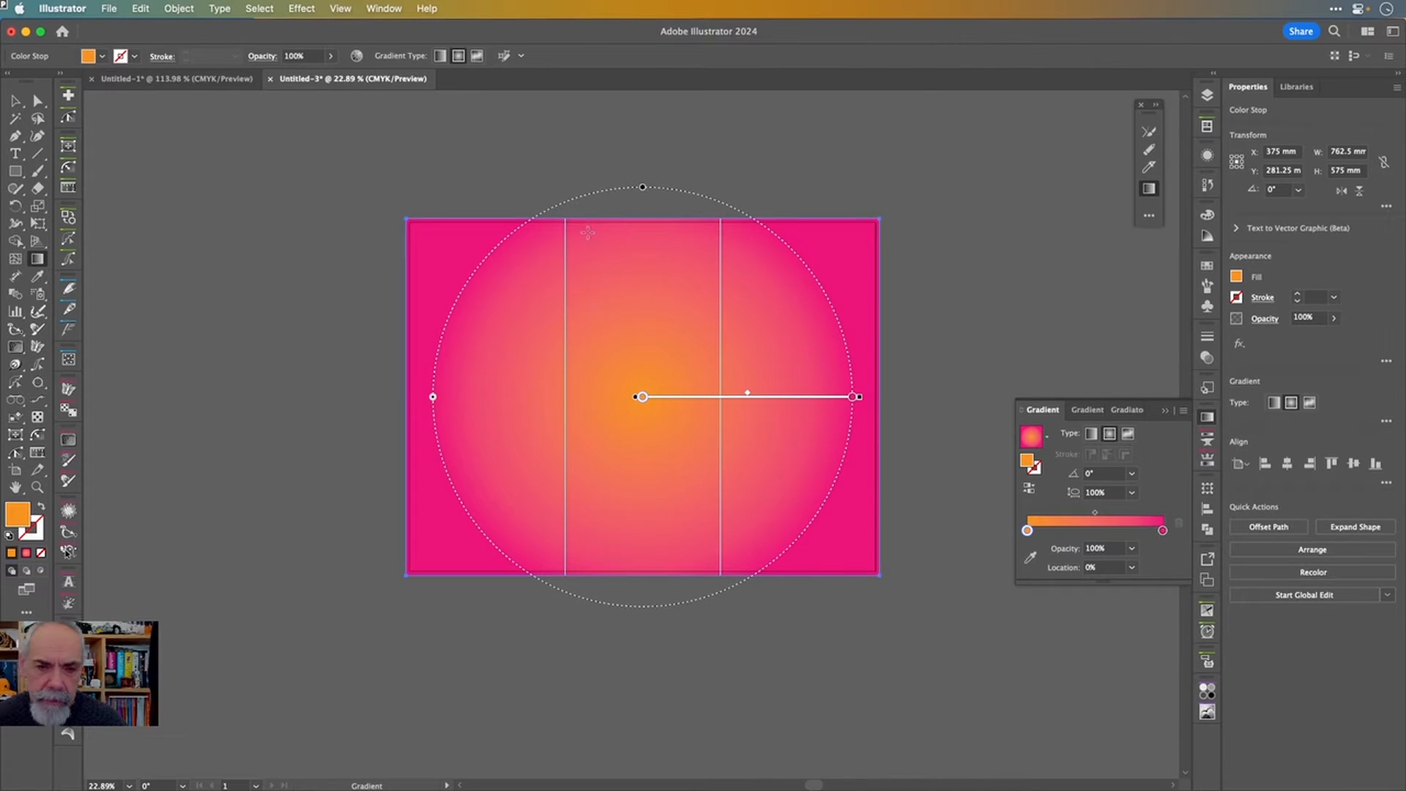
drag(644, 187, 643, 263)
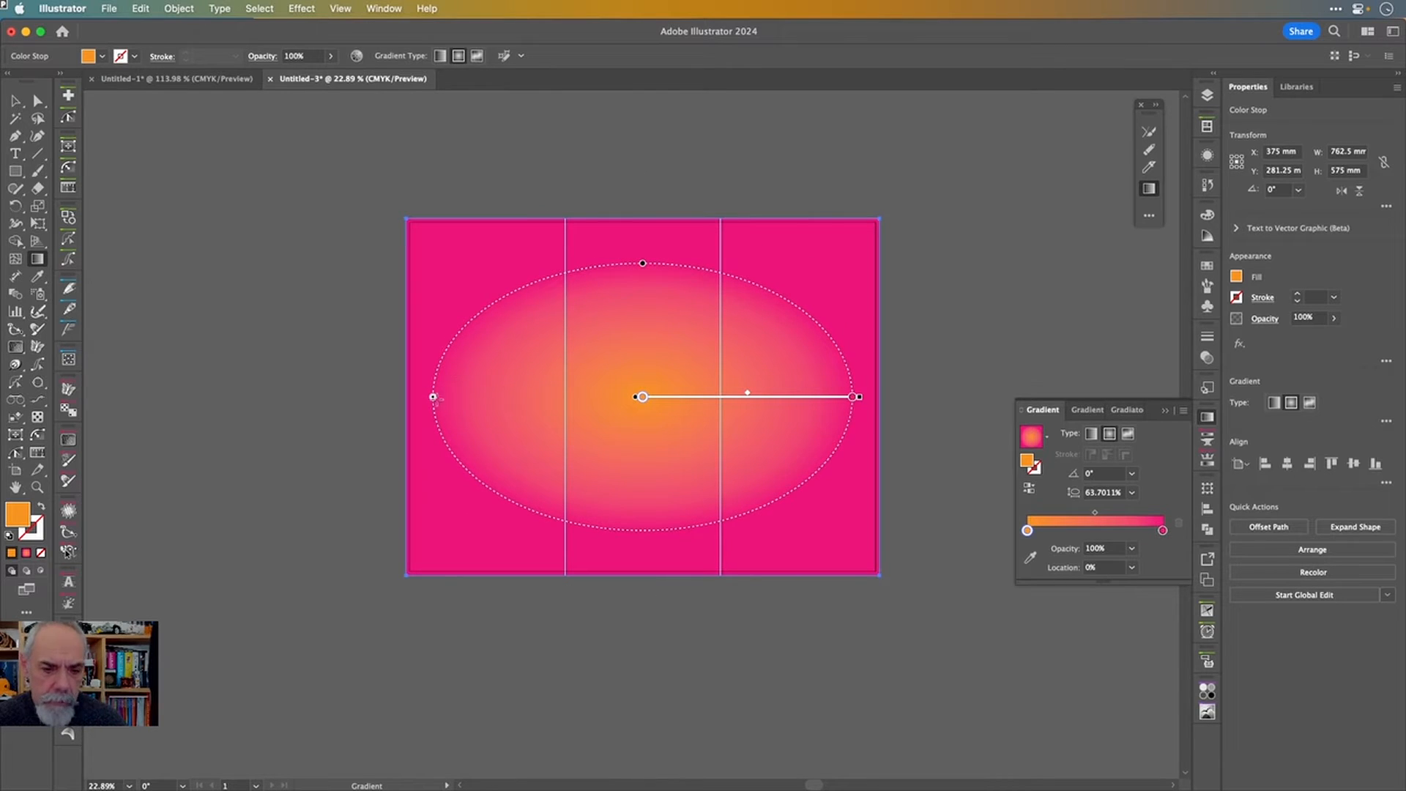
drag(437, 400, 287, 388)
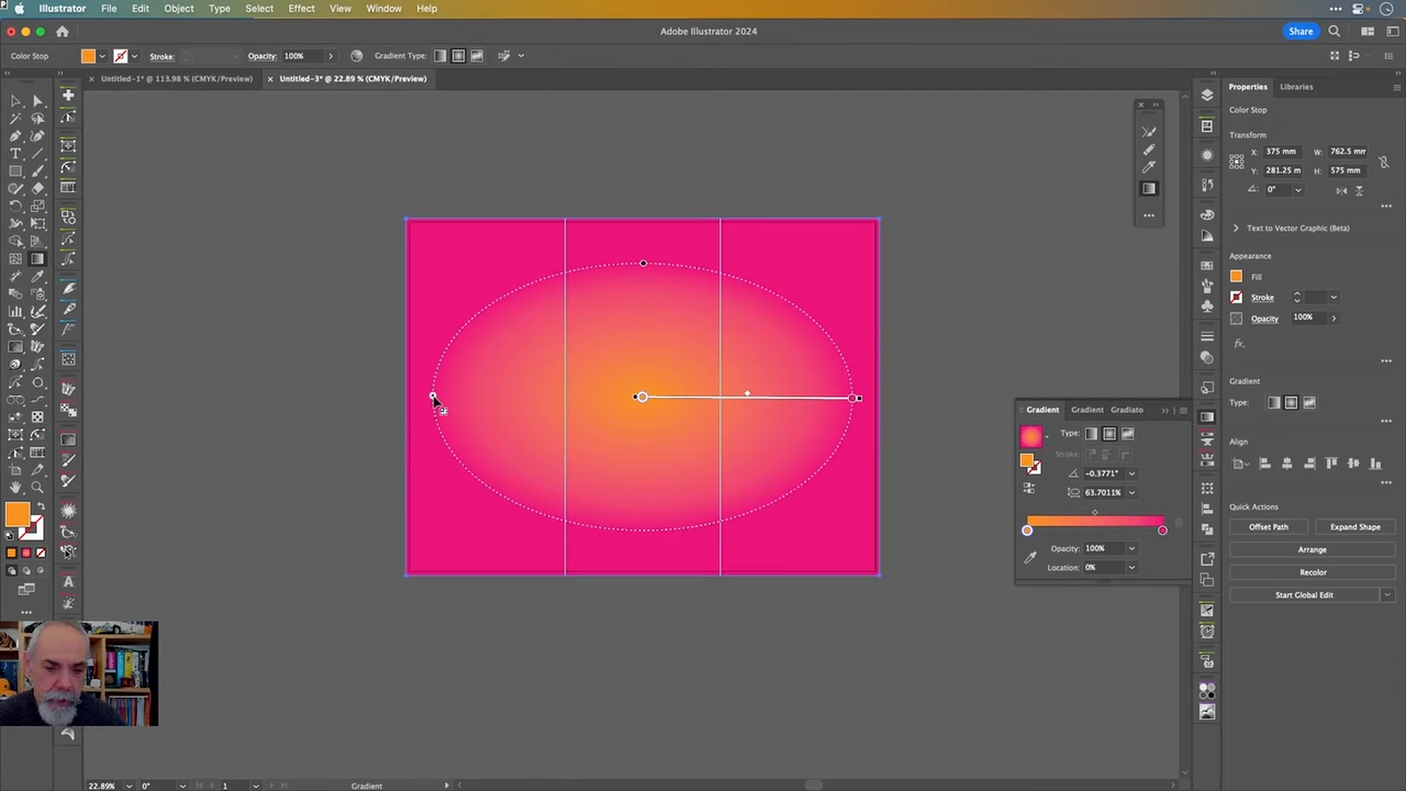
drag(434, 397, 288, 368)
drag(280, 359, 232, 346)
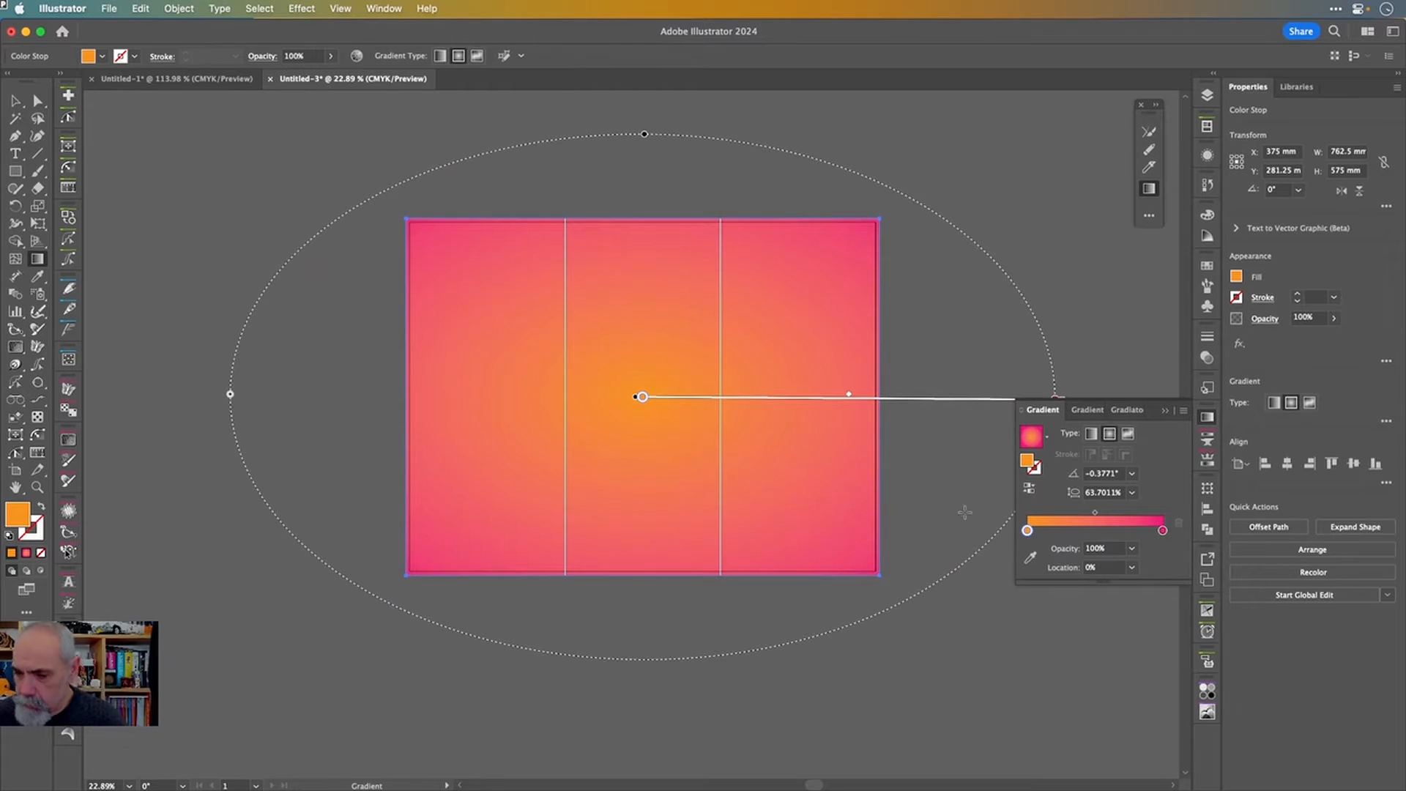
- Move the gradient's pink stop inward, add a second pink stop at 100%, and darken that outer stop to B0175A
mouse_move(1163, 530)
mouse_down()
mouse_move(1130, 533)
mouse_move(1187, 536)
mouse_up()
click(1150, 532)
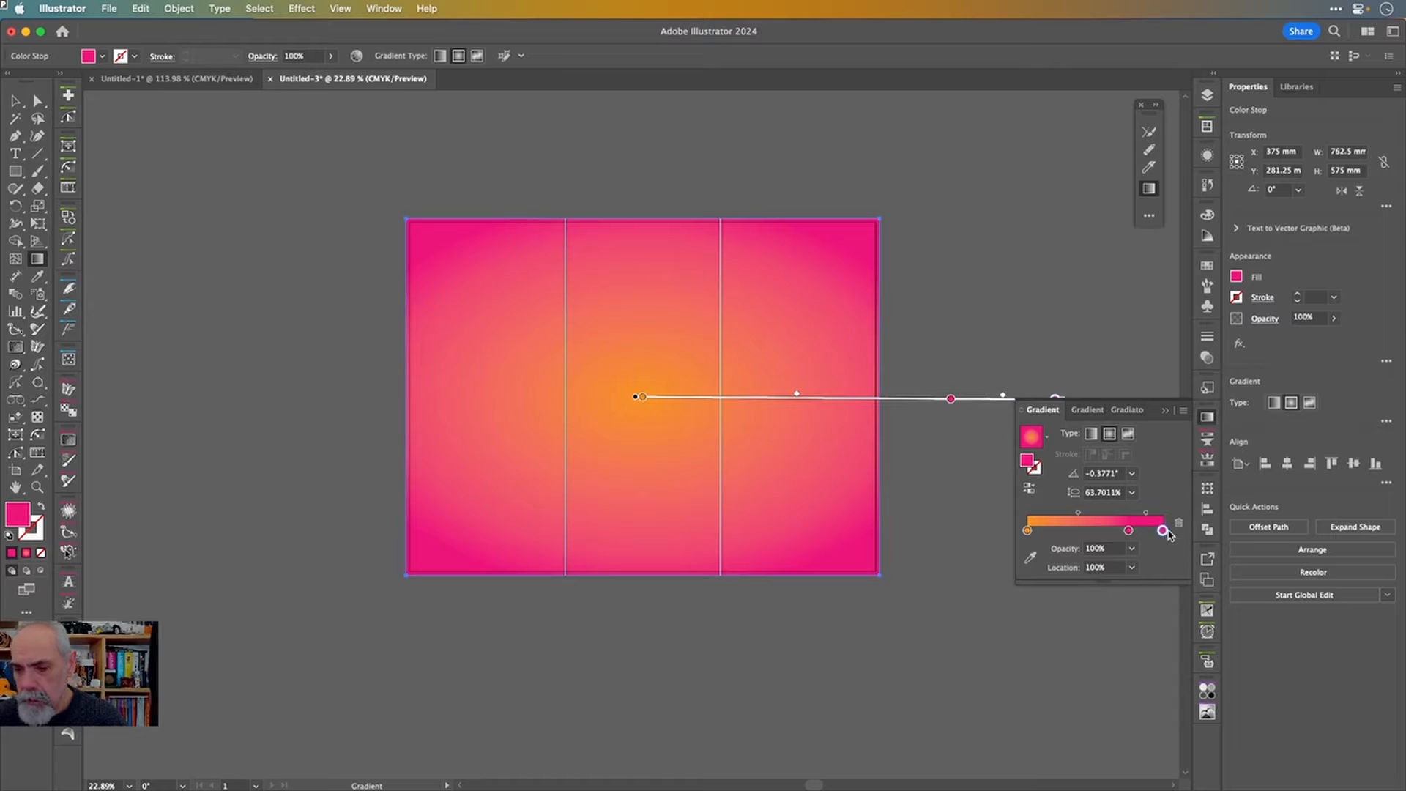
double_click(1129, 531)
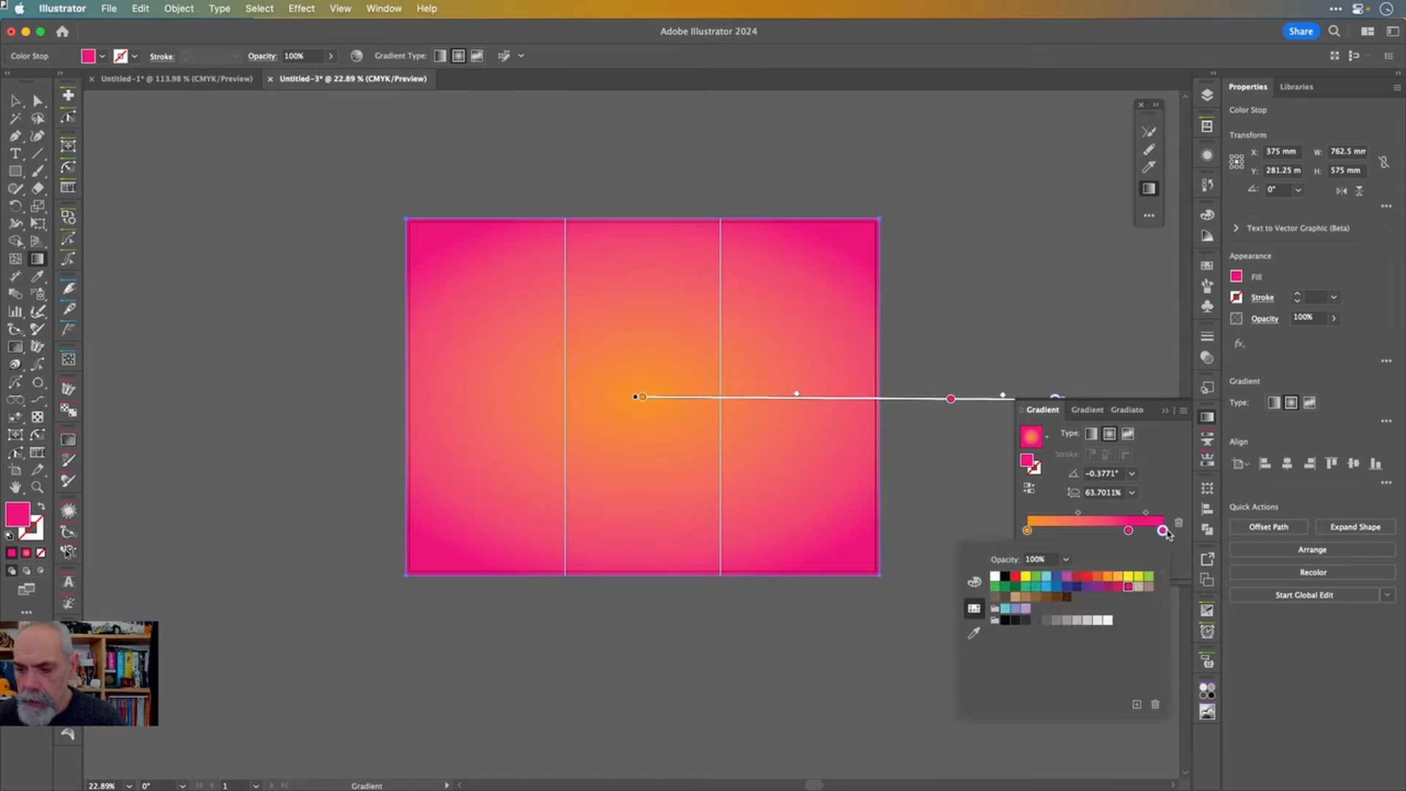
click(974, 582)
mouse_move(1112, 637)
mouse_down()
mouse_move(1086, 639)
mouse_move(1099, 642)
mouse_up()
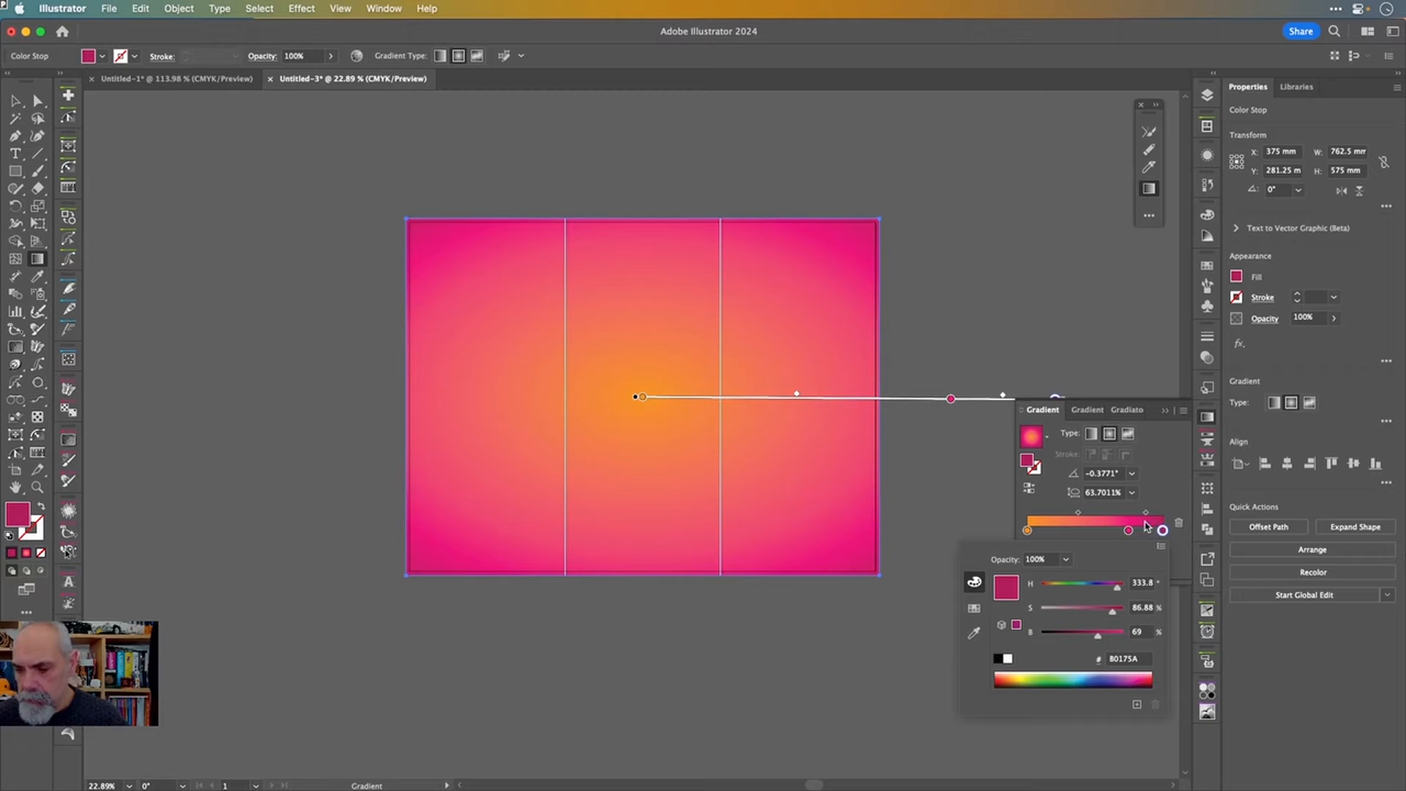
- Move the gradient's middle pink stop to about 69.8%, close the gradient settings and deselect the background
click(1129, 531)
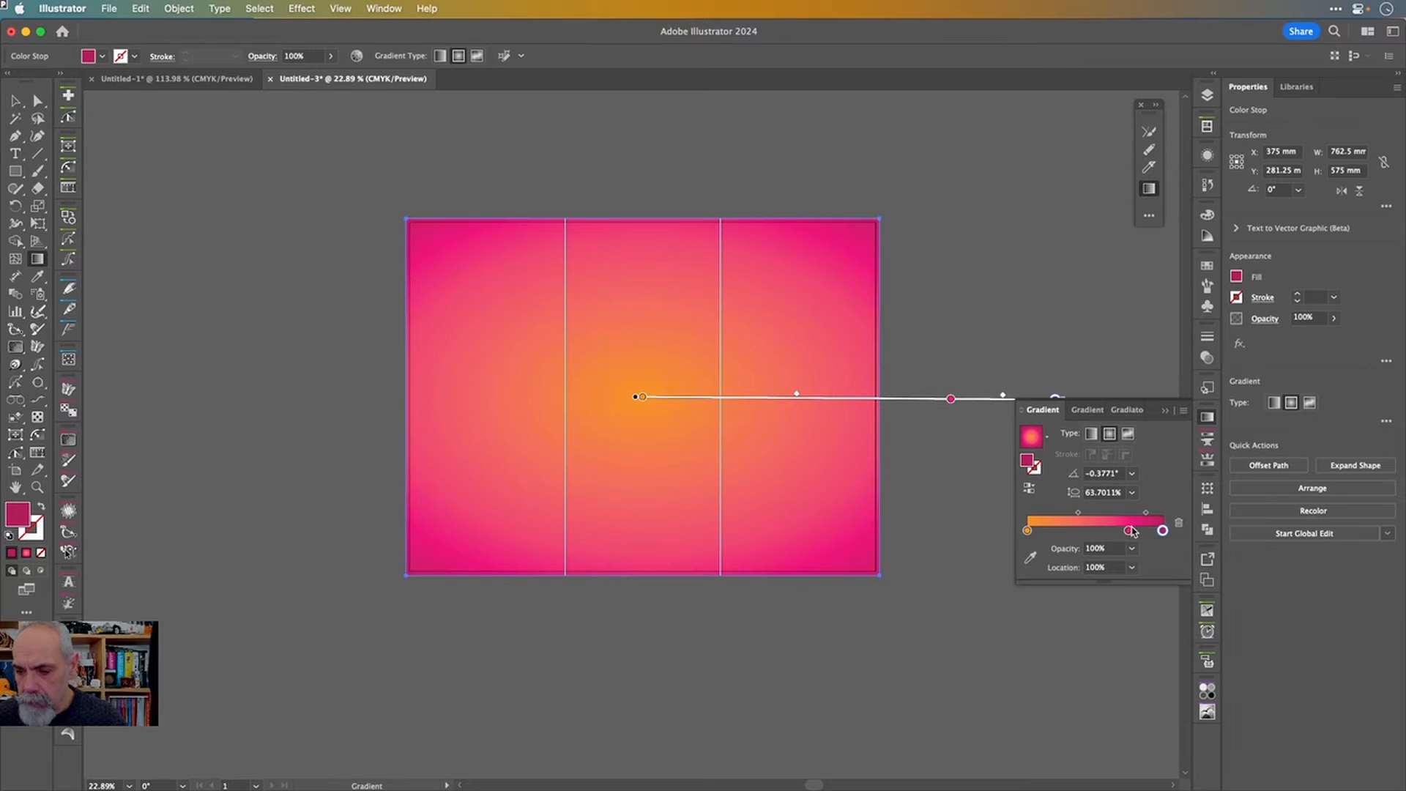
drag(1129, 532, 1121, 531)
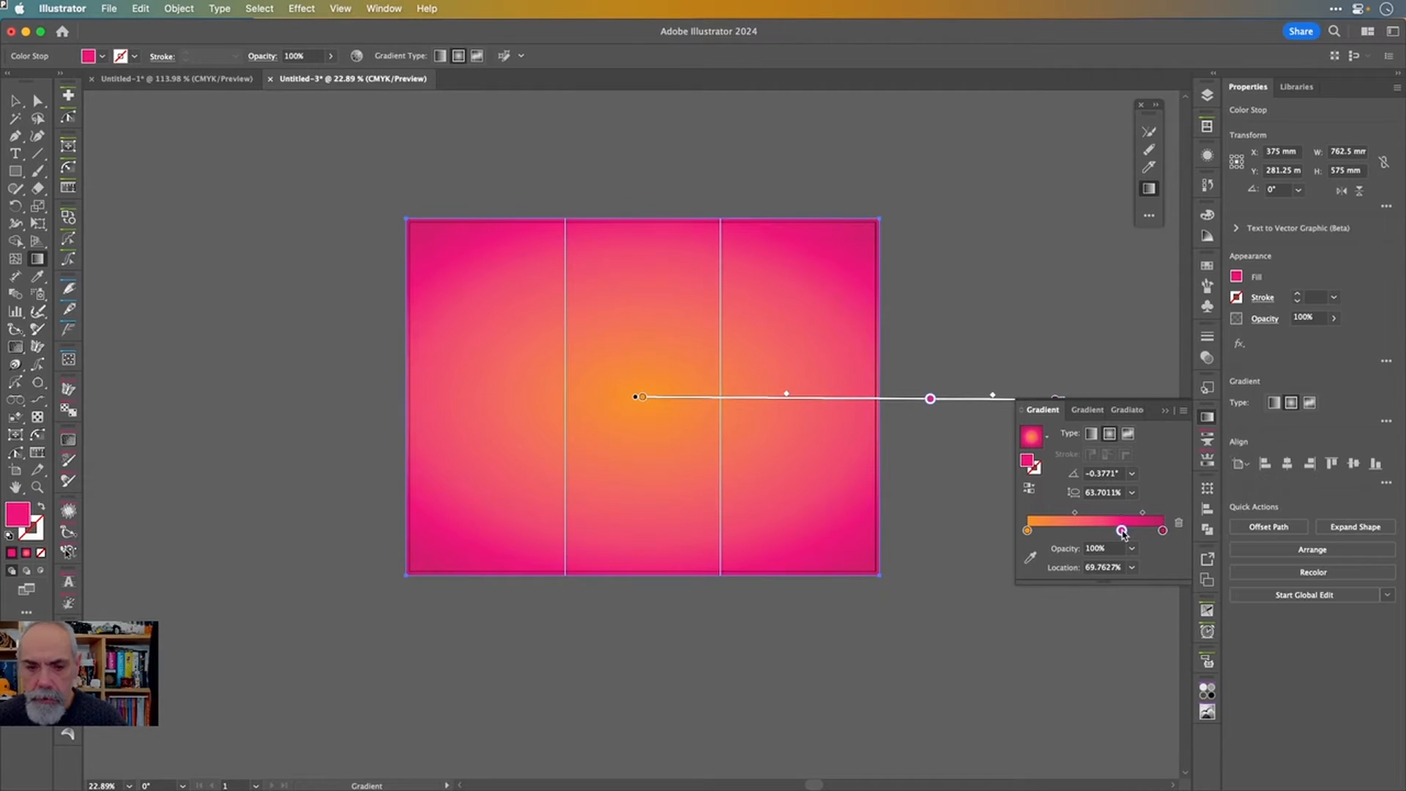
click(1207, 419)
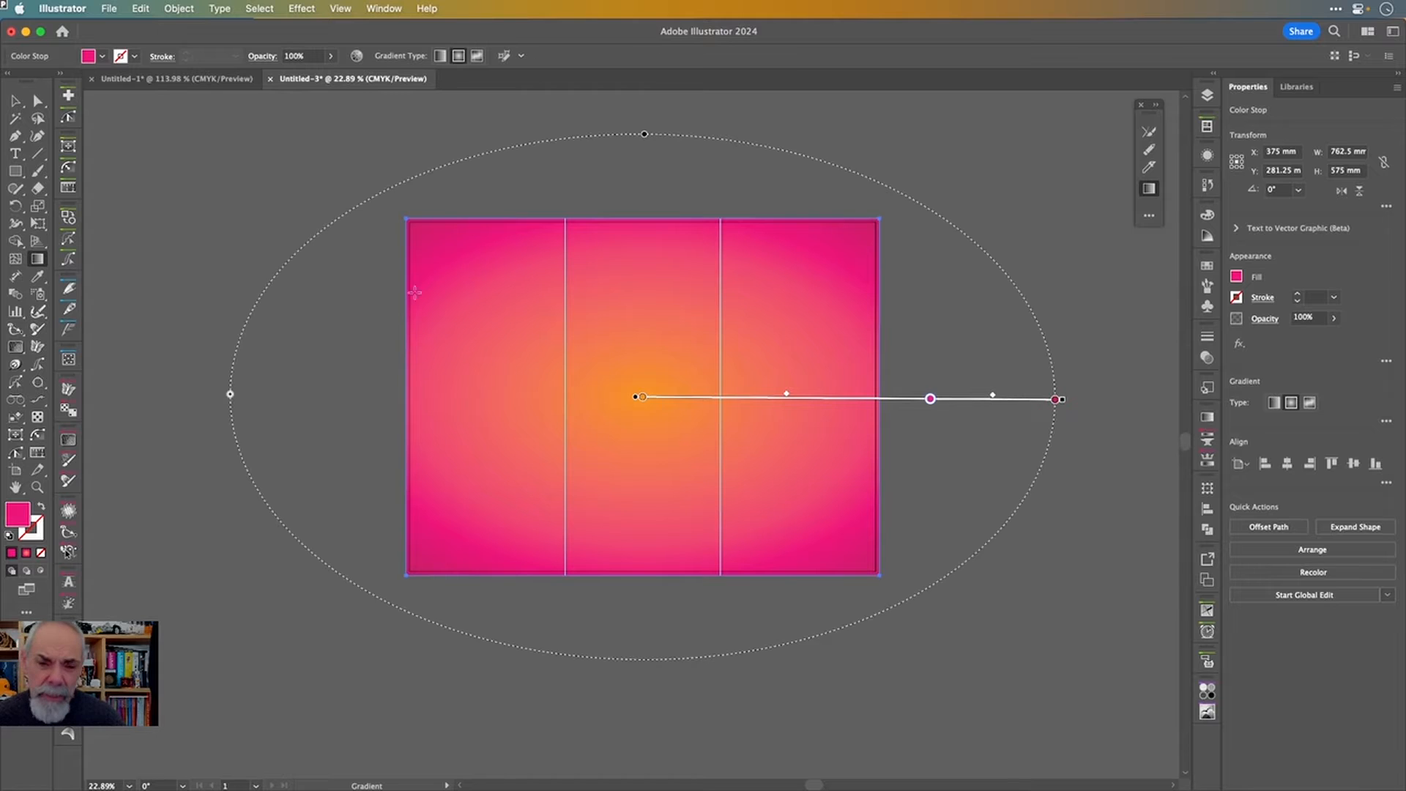
click(15, 100)
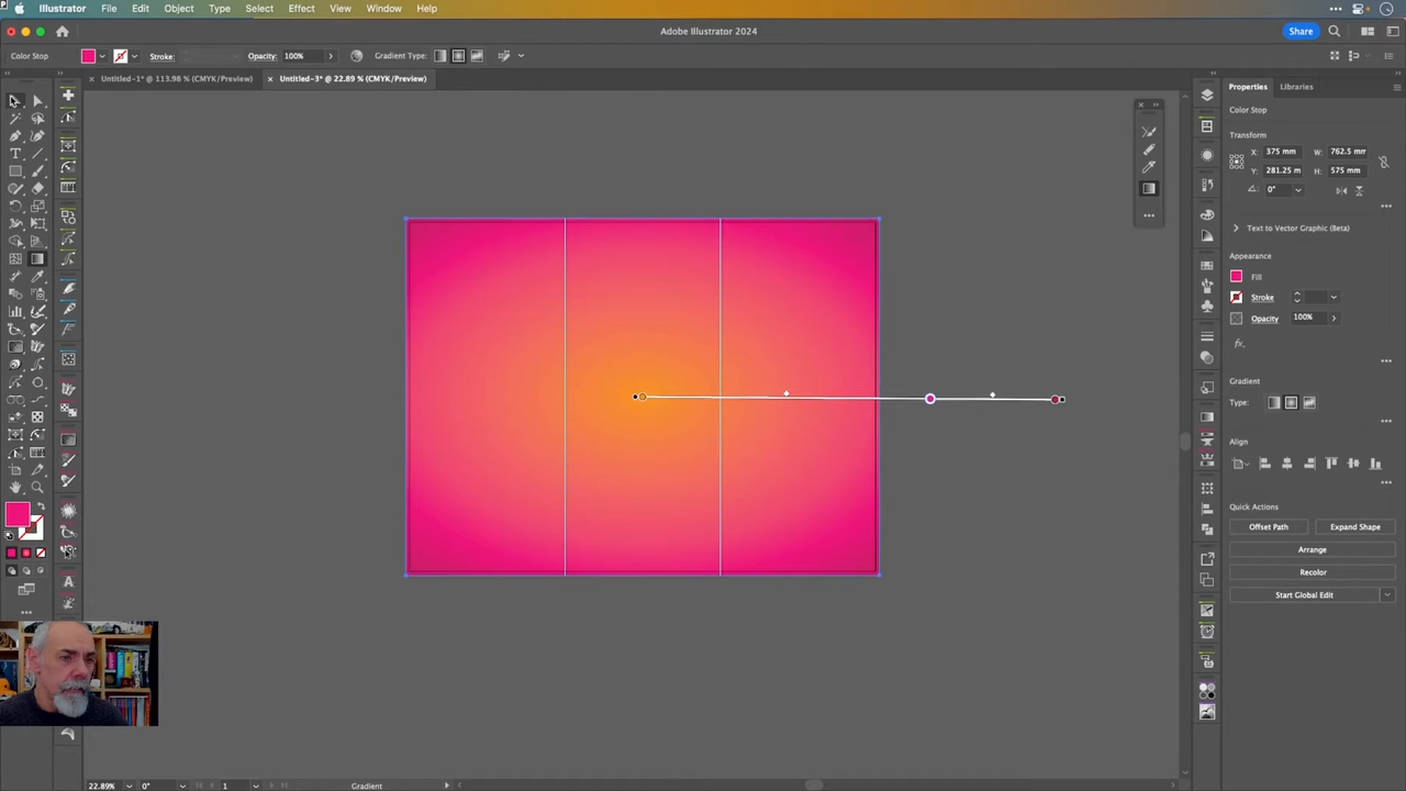
click(278, 160)
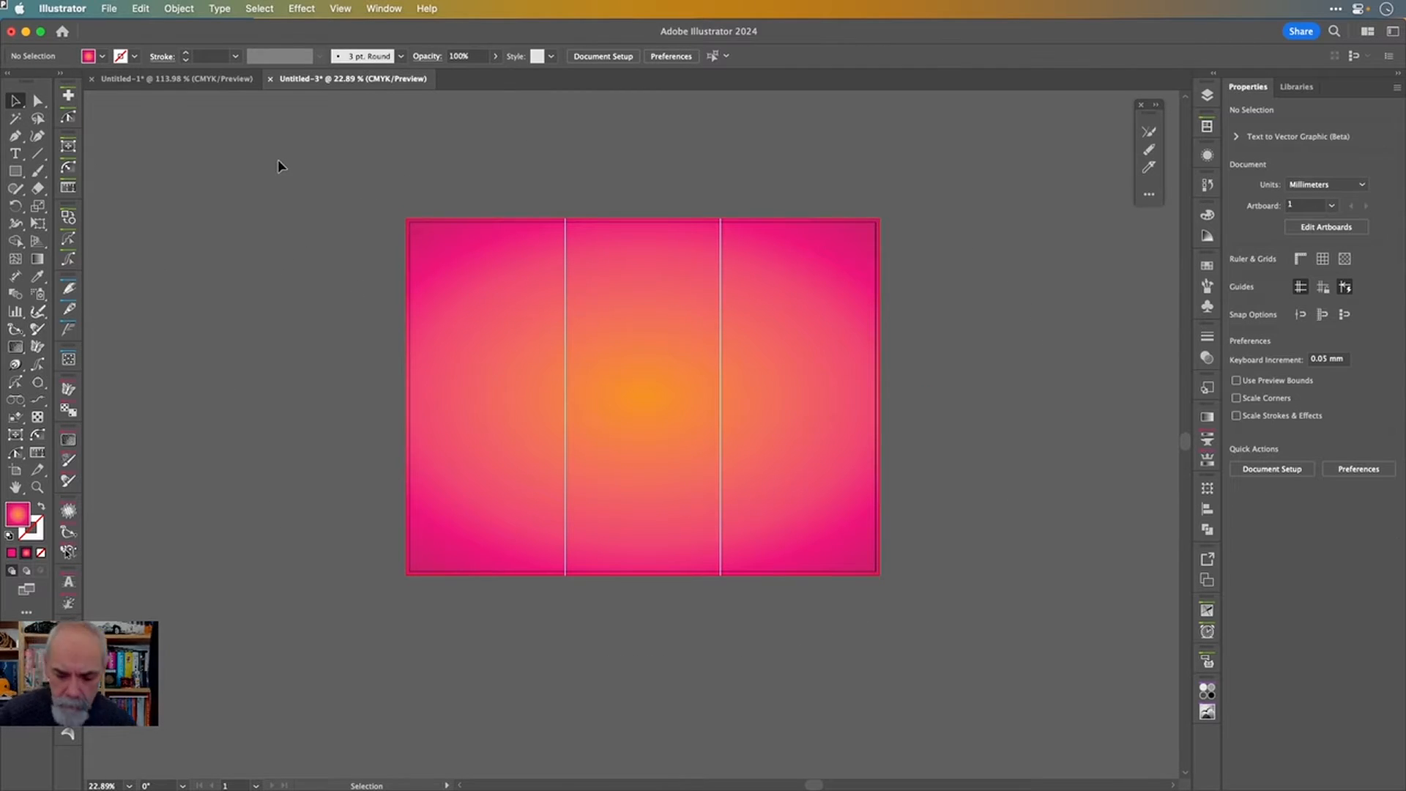
- Add the heading VCTRFEST at about 132 pt near the artboard's upper edge and set its font to Roboto Slab Black
key(t)
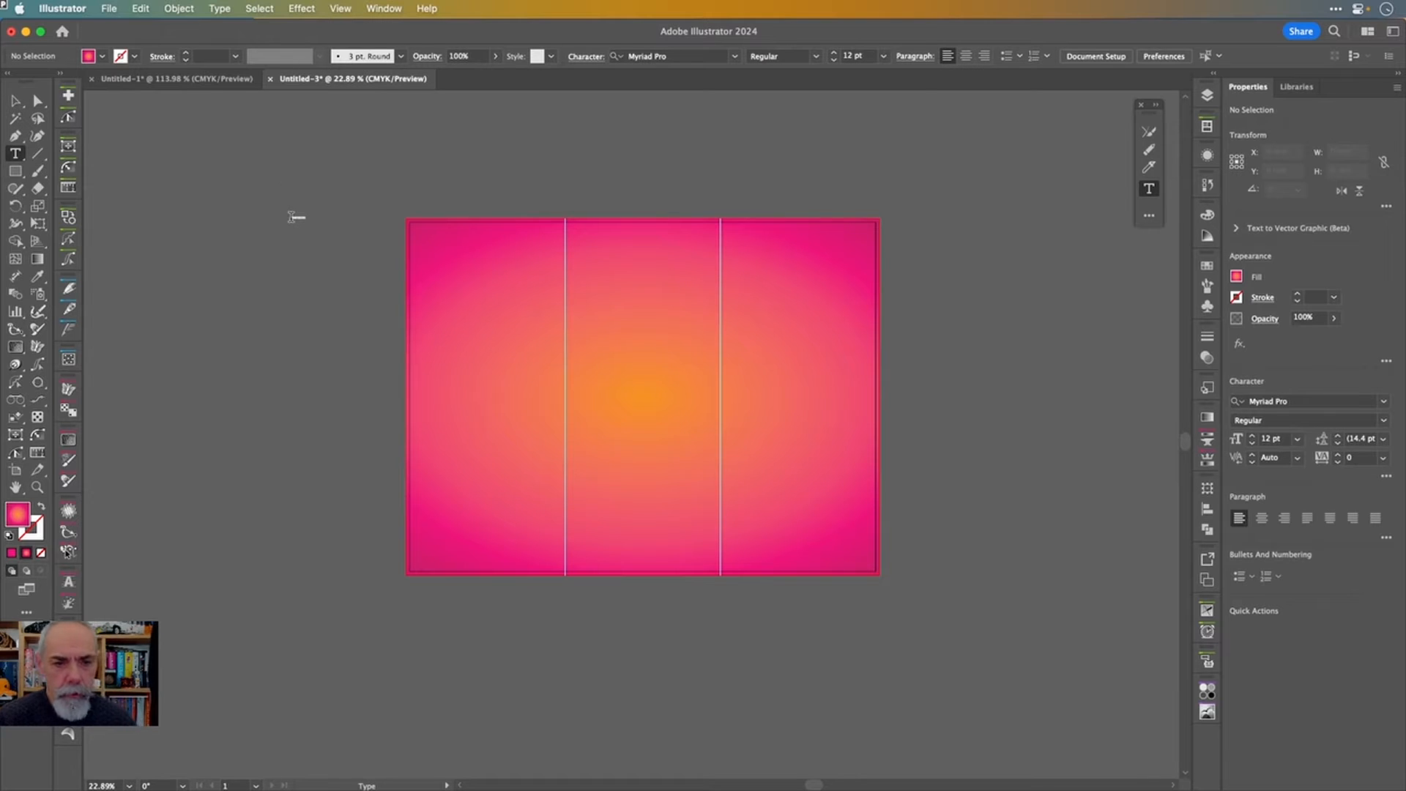
click(292, 217)
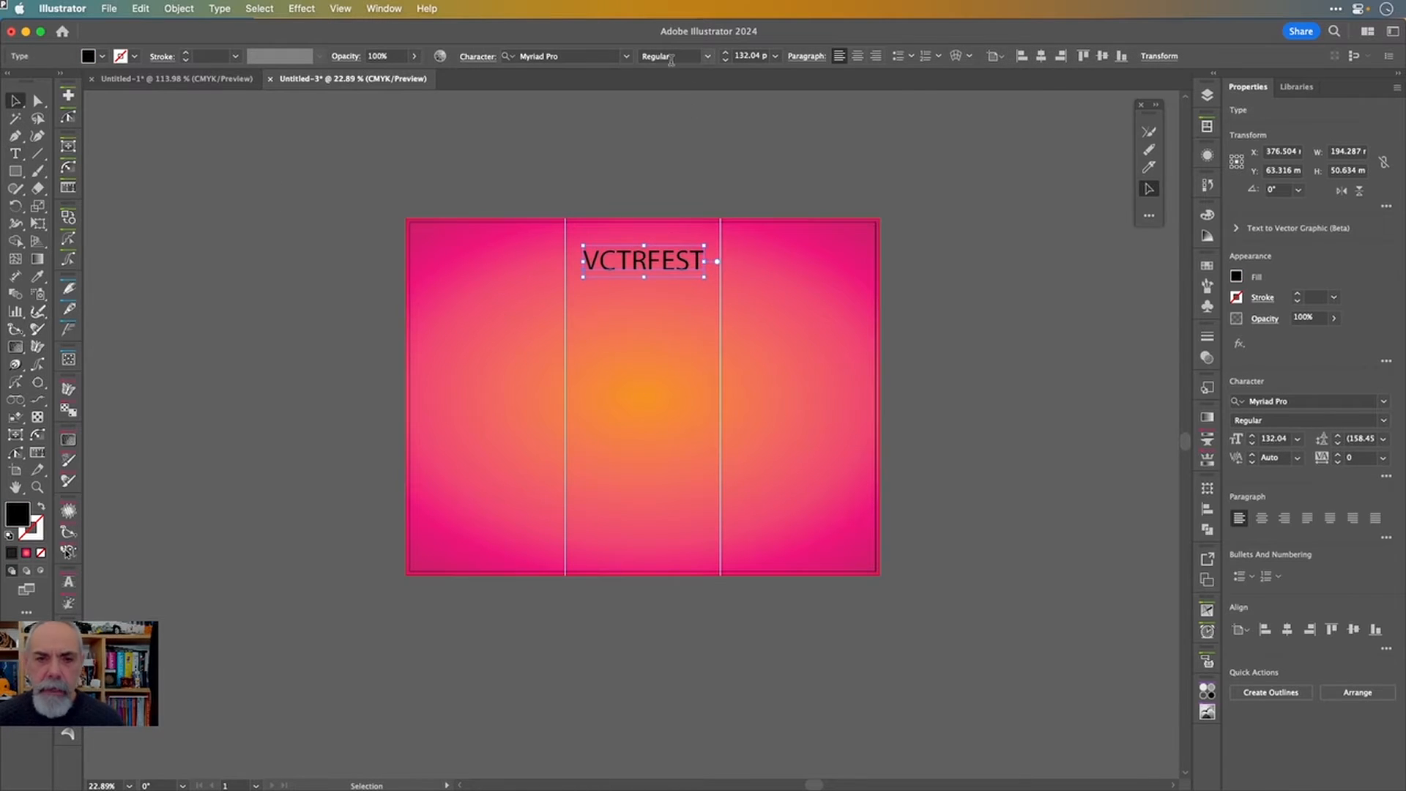
click(595, 57)
text(sla)
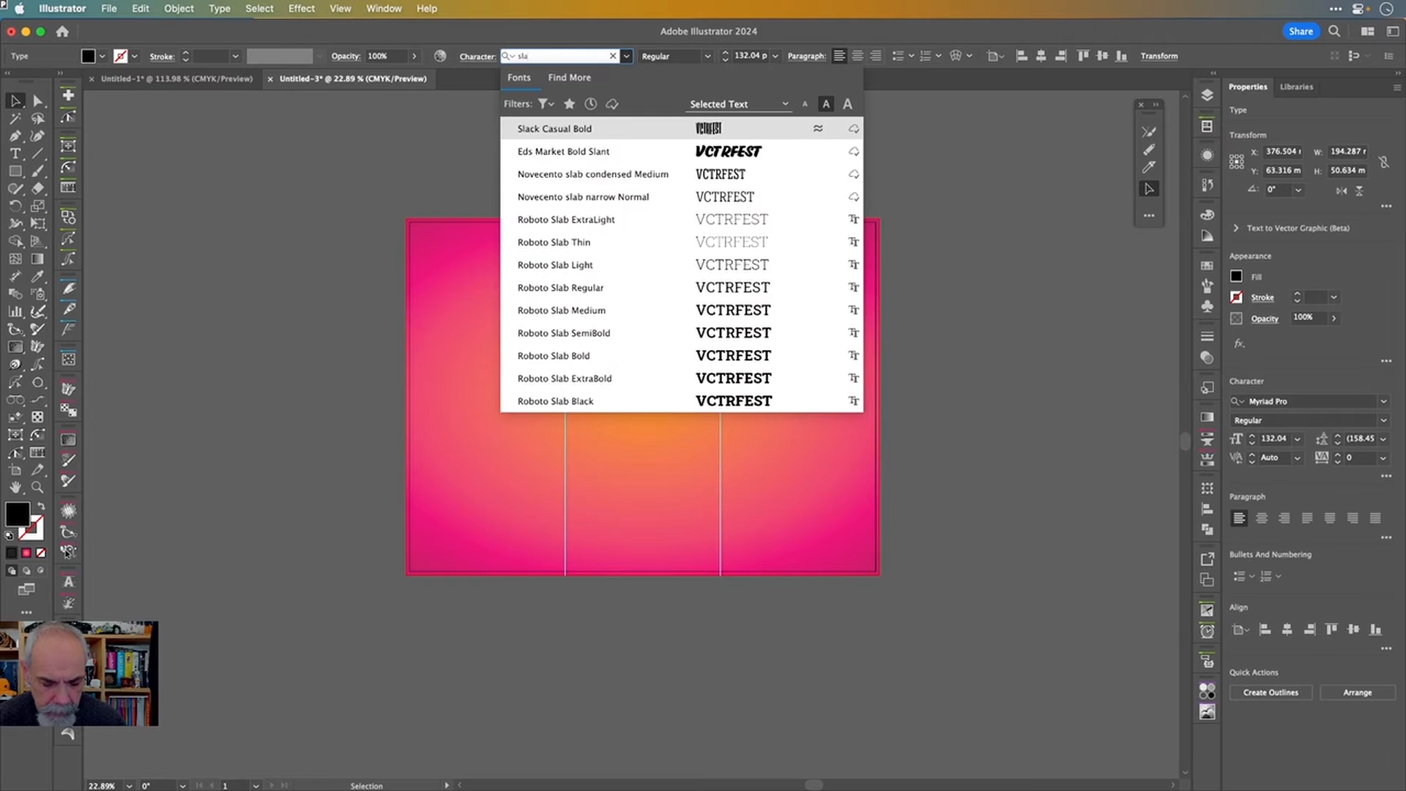
text(b)
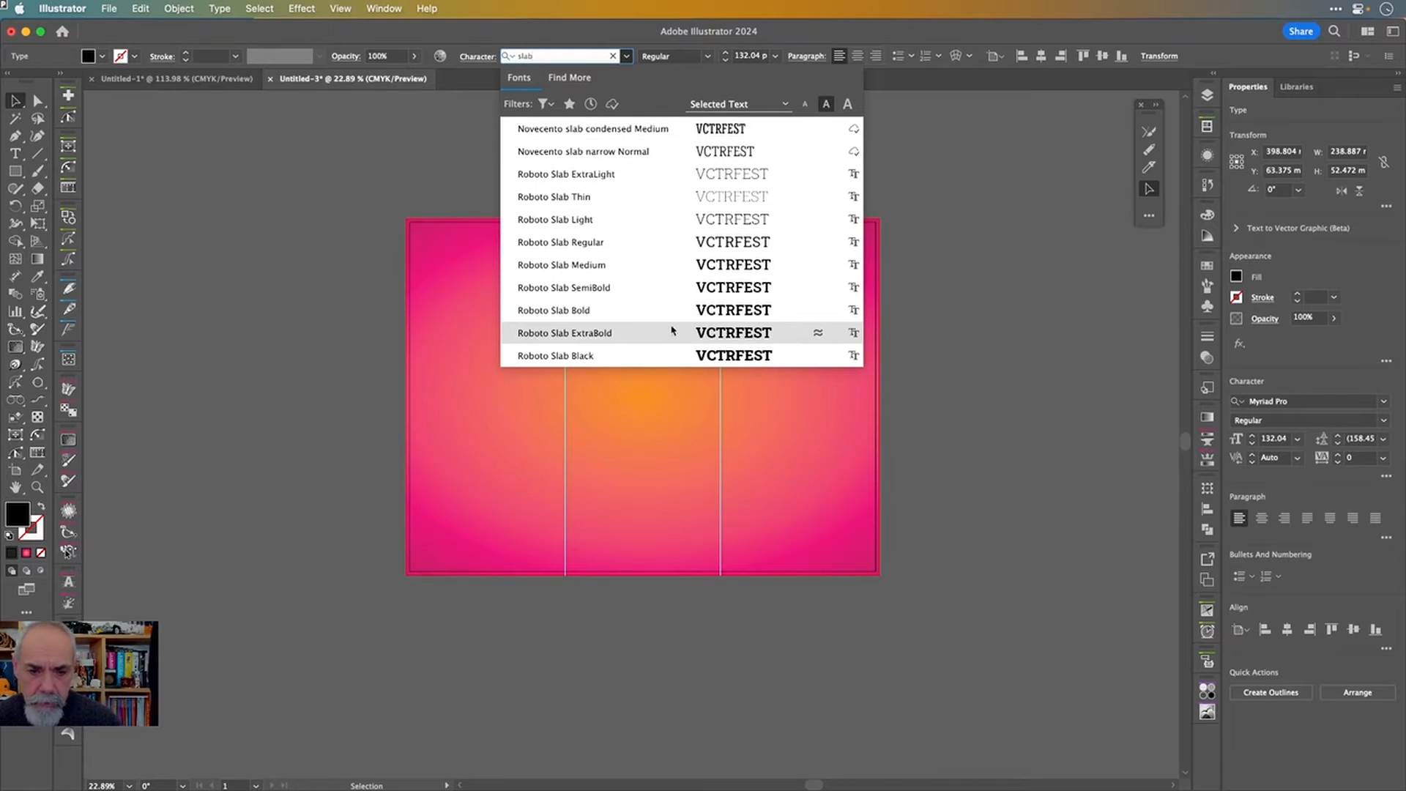
click(671, 357)
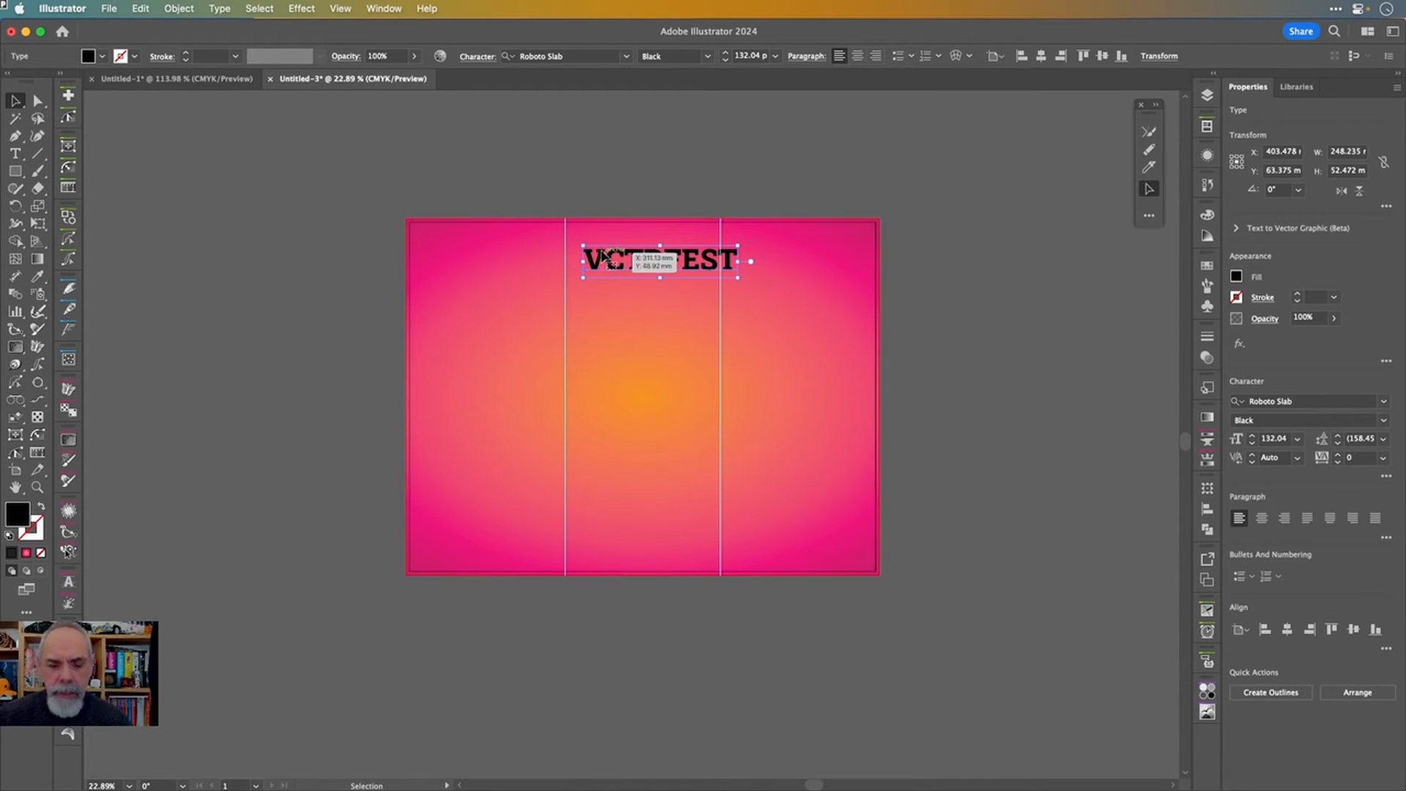
- Try centring the heading with the standard paragraph alignment, and undo the change
key(super+1)
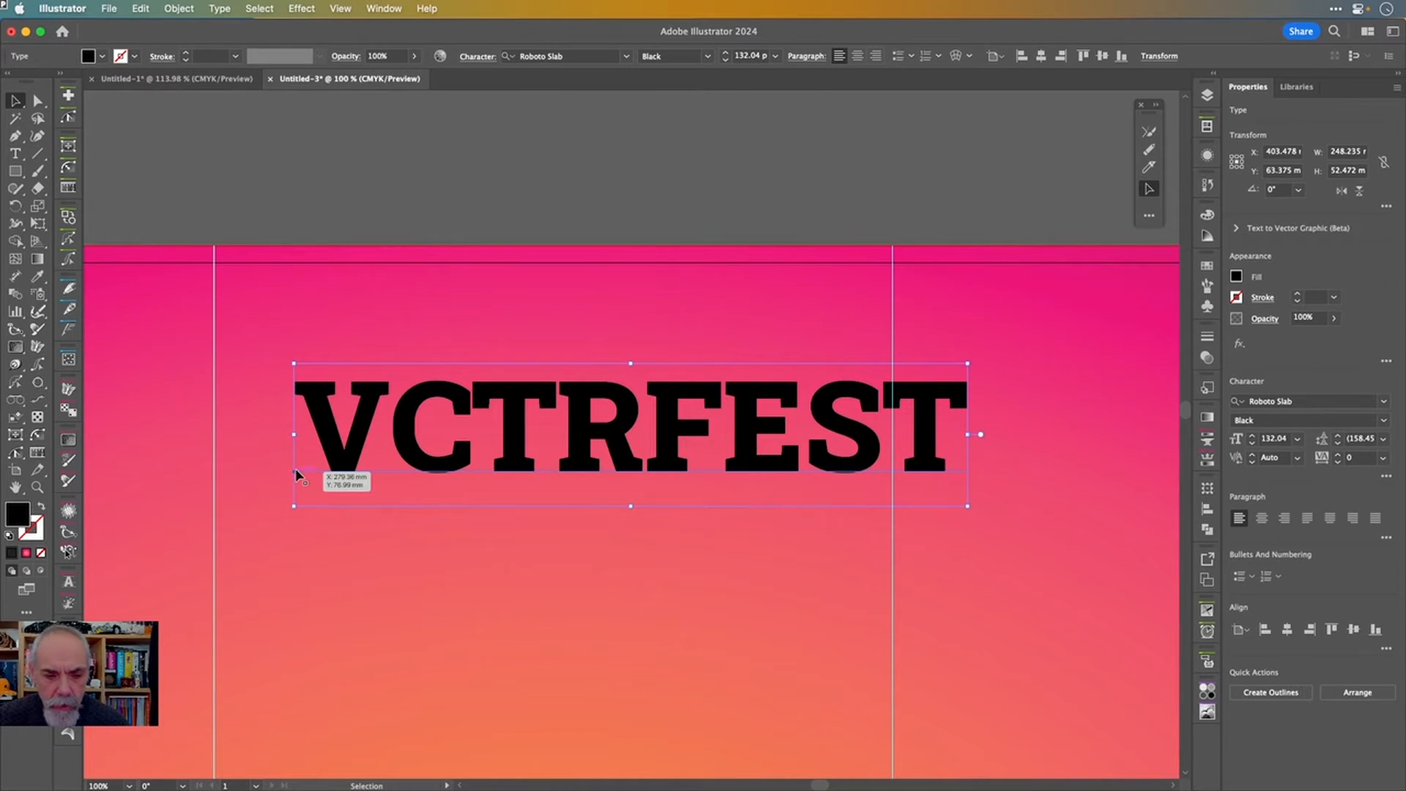
click(859, 57)
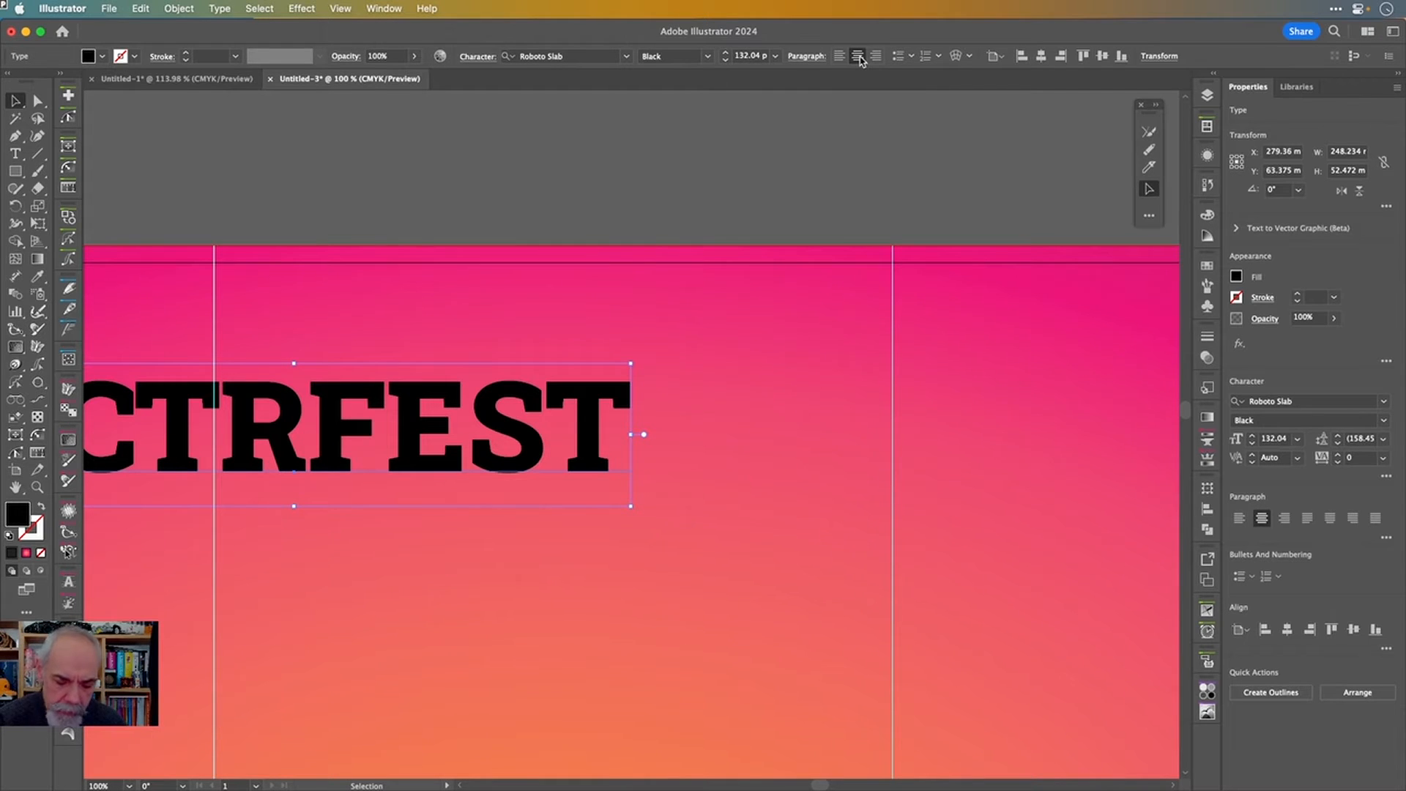
key(super+z)
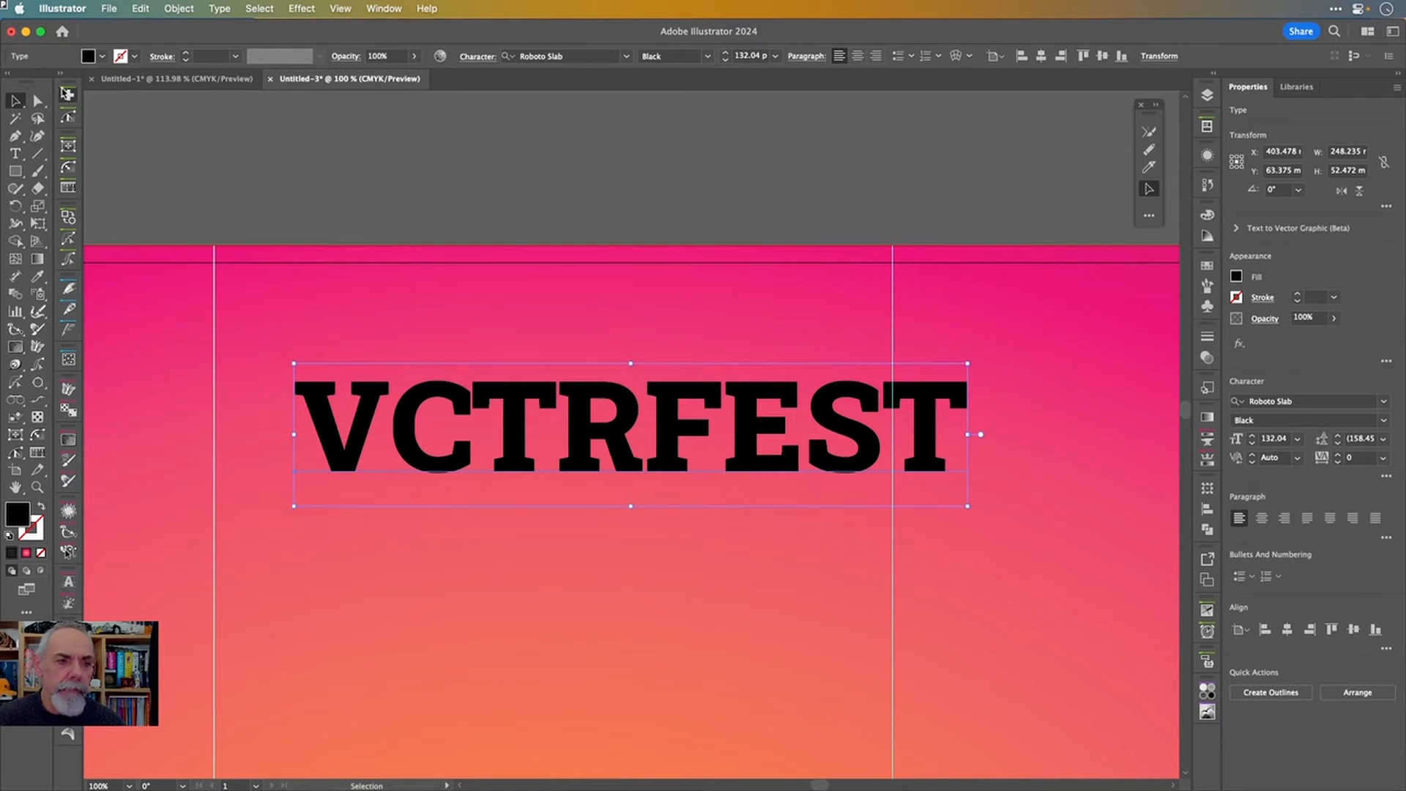
- Switch the heading's point text to centre justification with VectorFirstAid, keeping the text in place
click(68, 95)
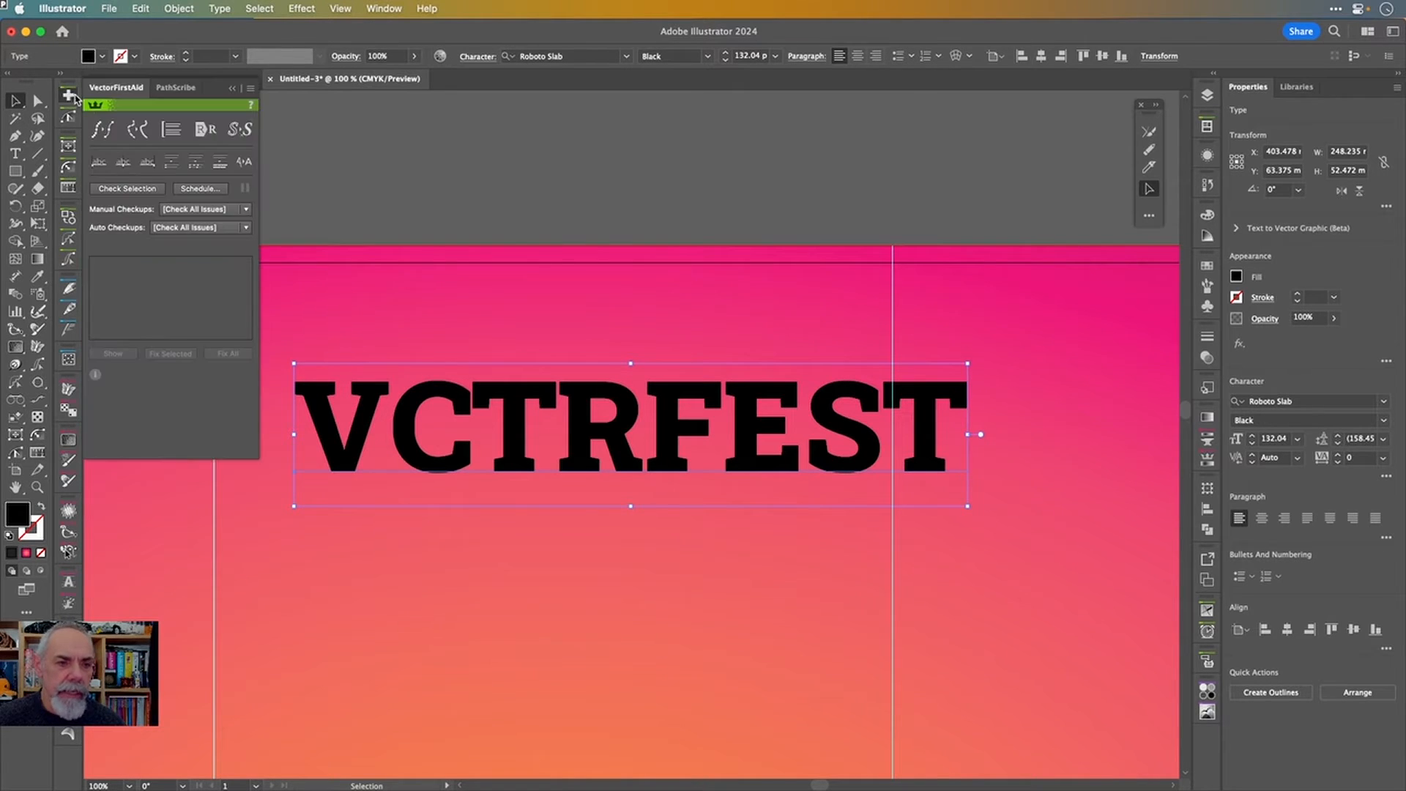
click(122, 162)
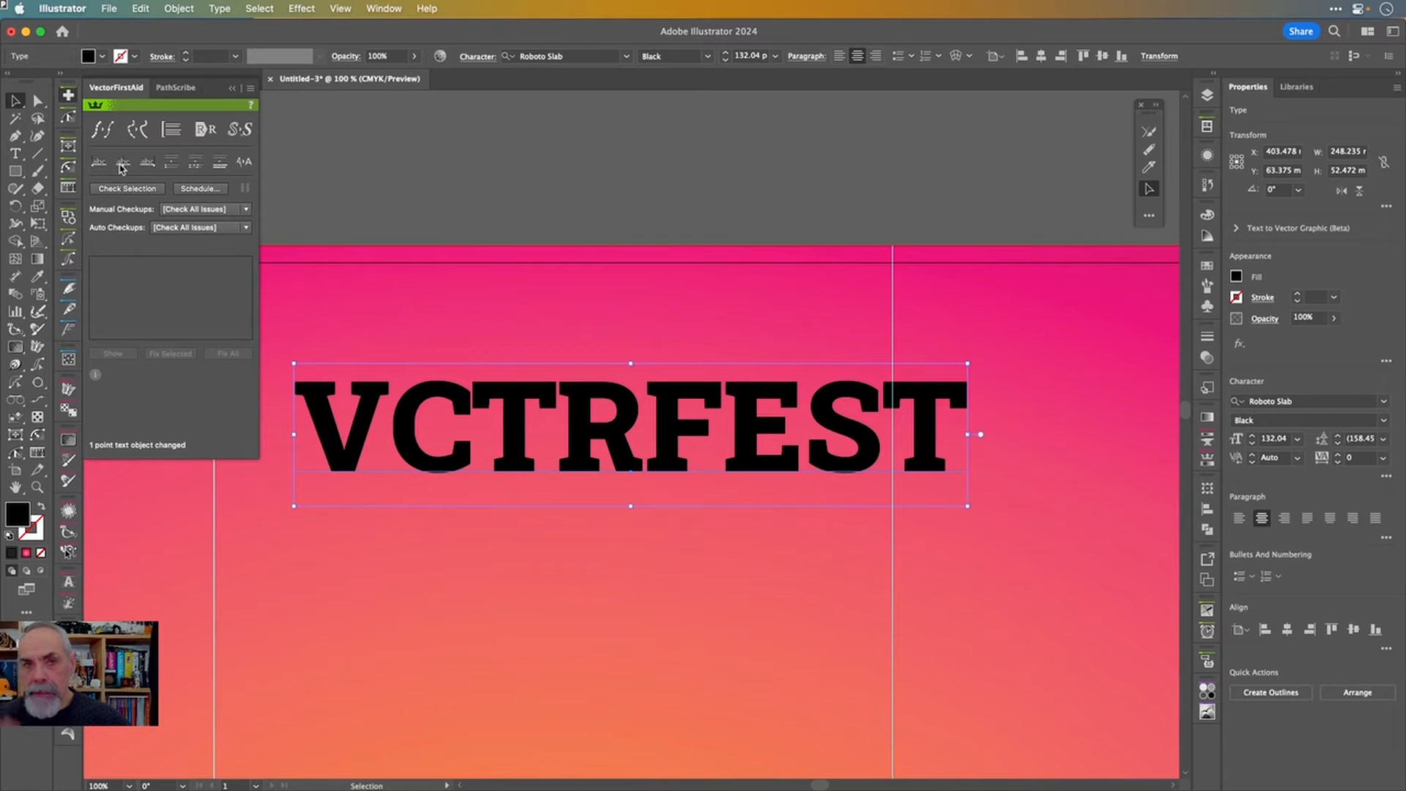
click(68, 100)
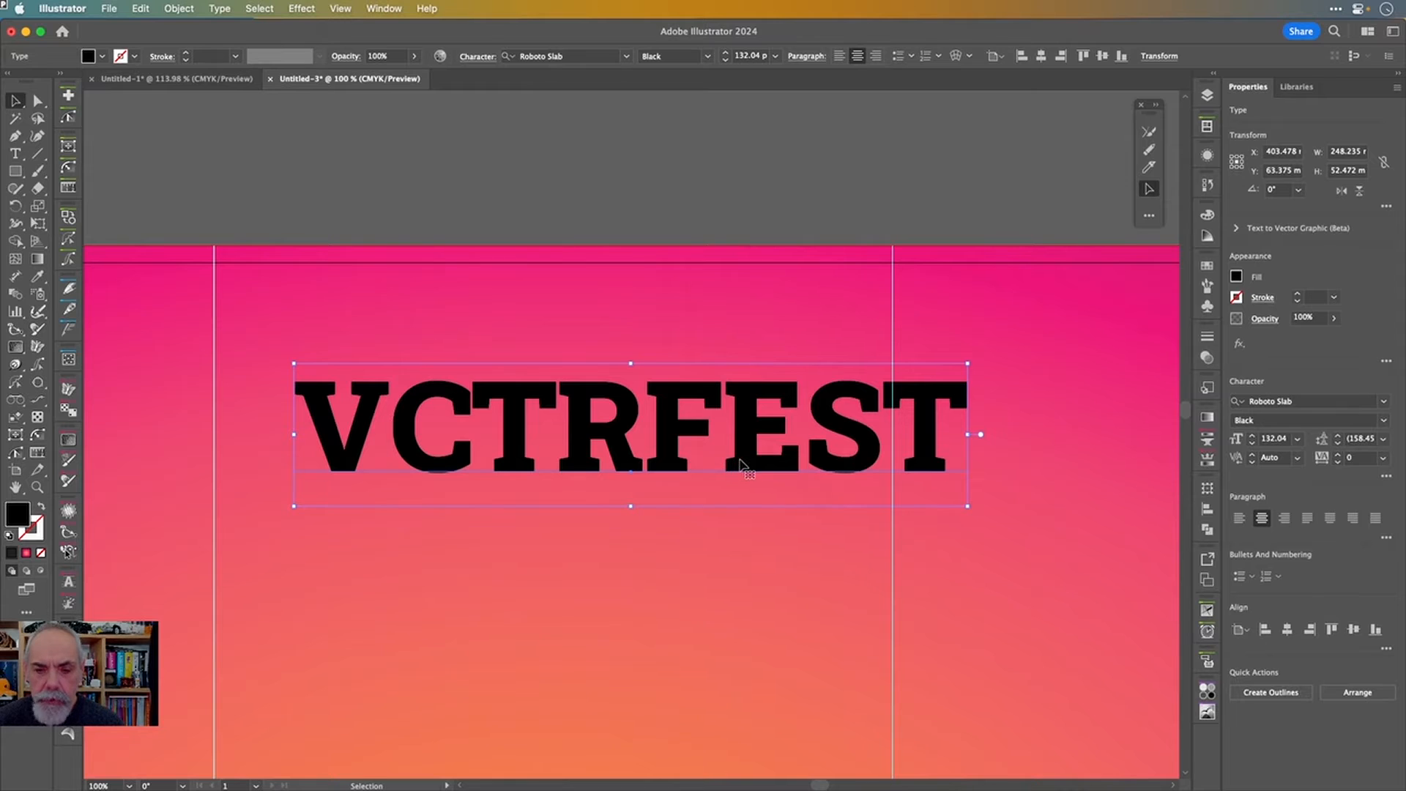
- Centre the heading near the artboard's upper edge and enlarge it to span almost the full width of the three panels
drag(733, 463, 664, 412)
scroll(664, 413, down, 5)
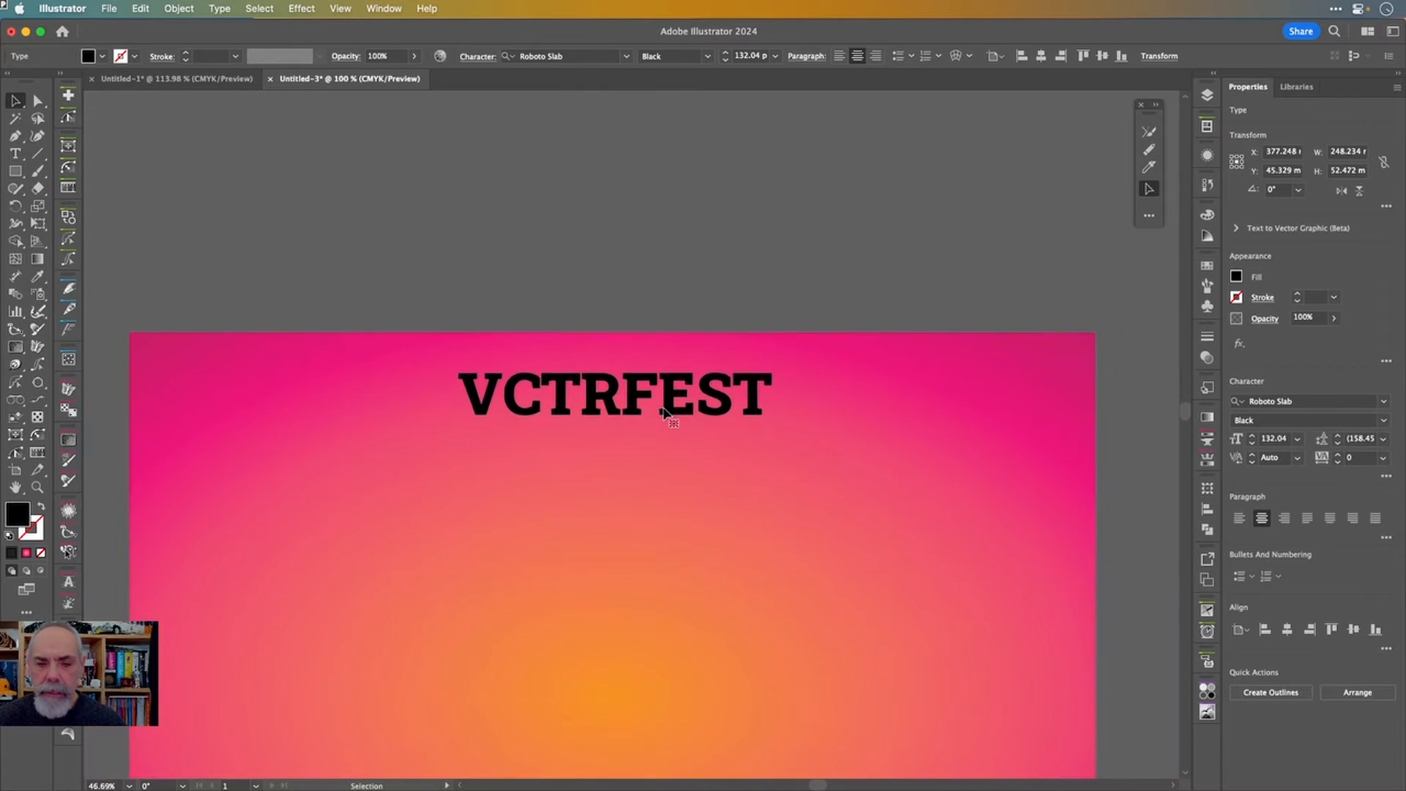
scroll(664, 412, down, 2)
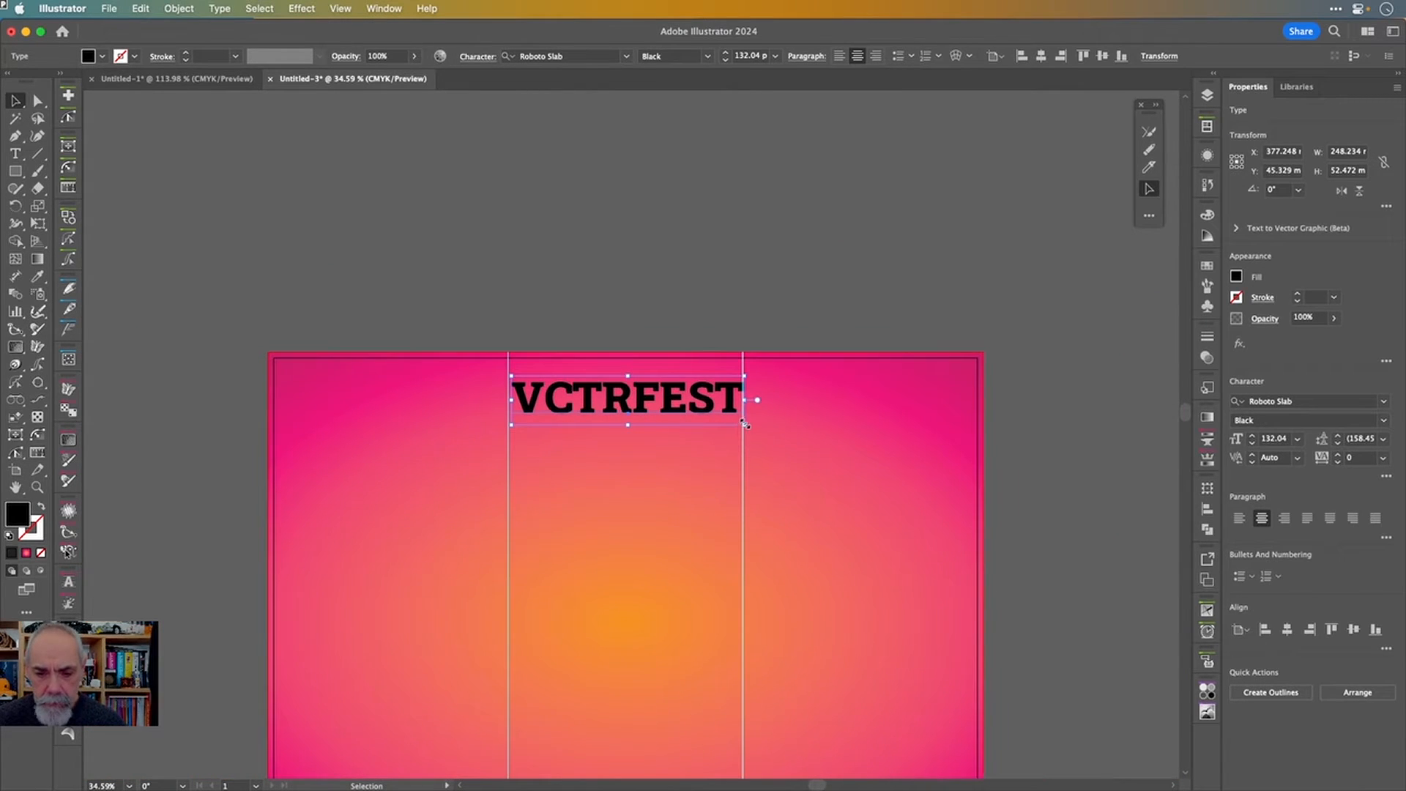
drag(746, 424, 964, 486)
drag(865, 410, 869, 441)
key(super+0)
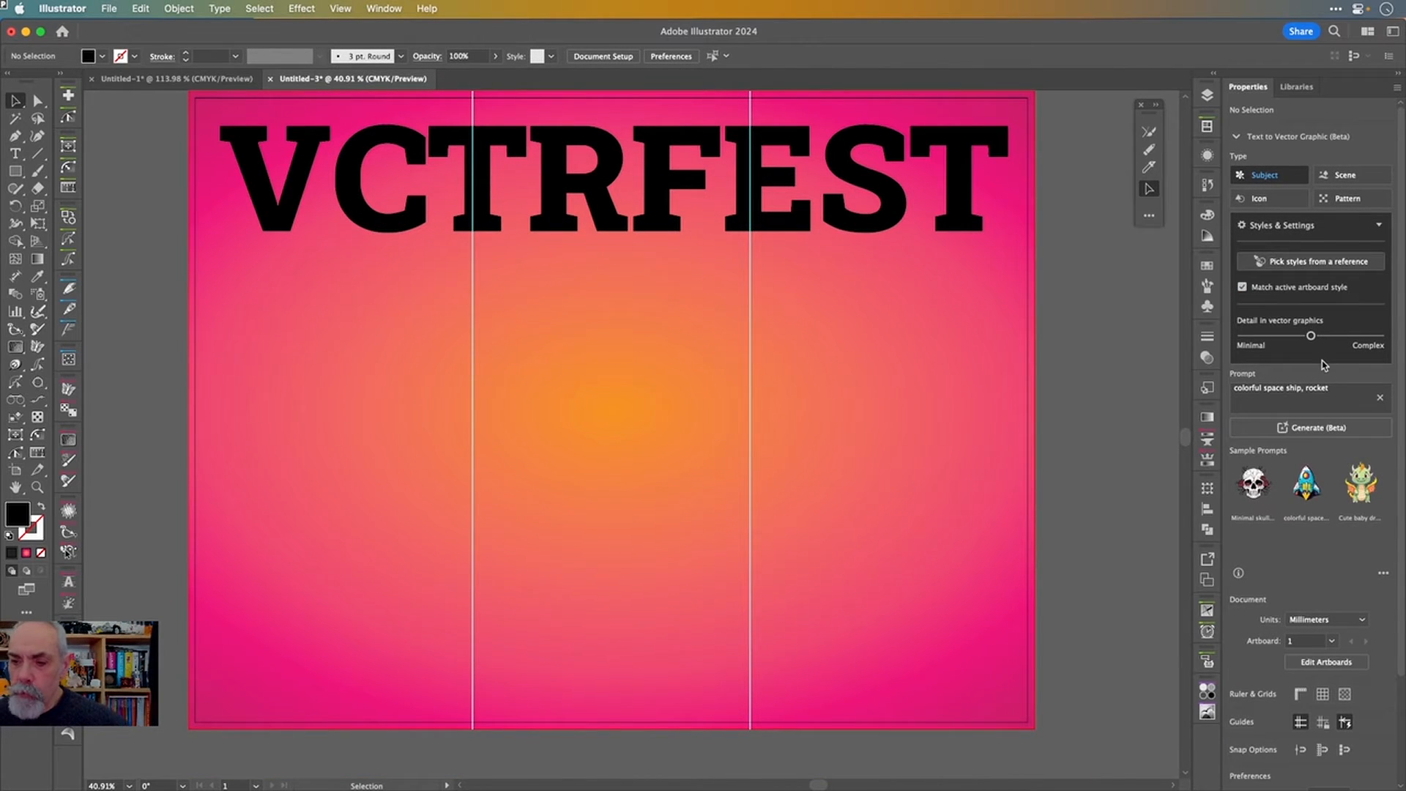
- Generate a vector subject from the prompt "colorful space ship, rocket" and compare the variations, choosing the second one
click(1331, 393)
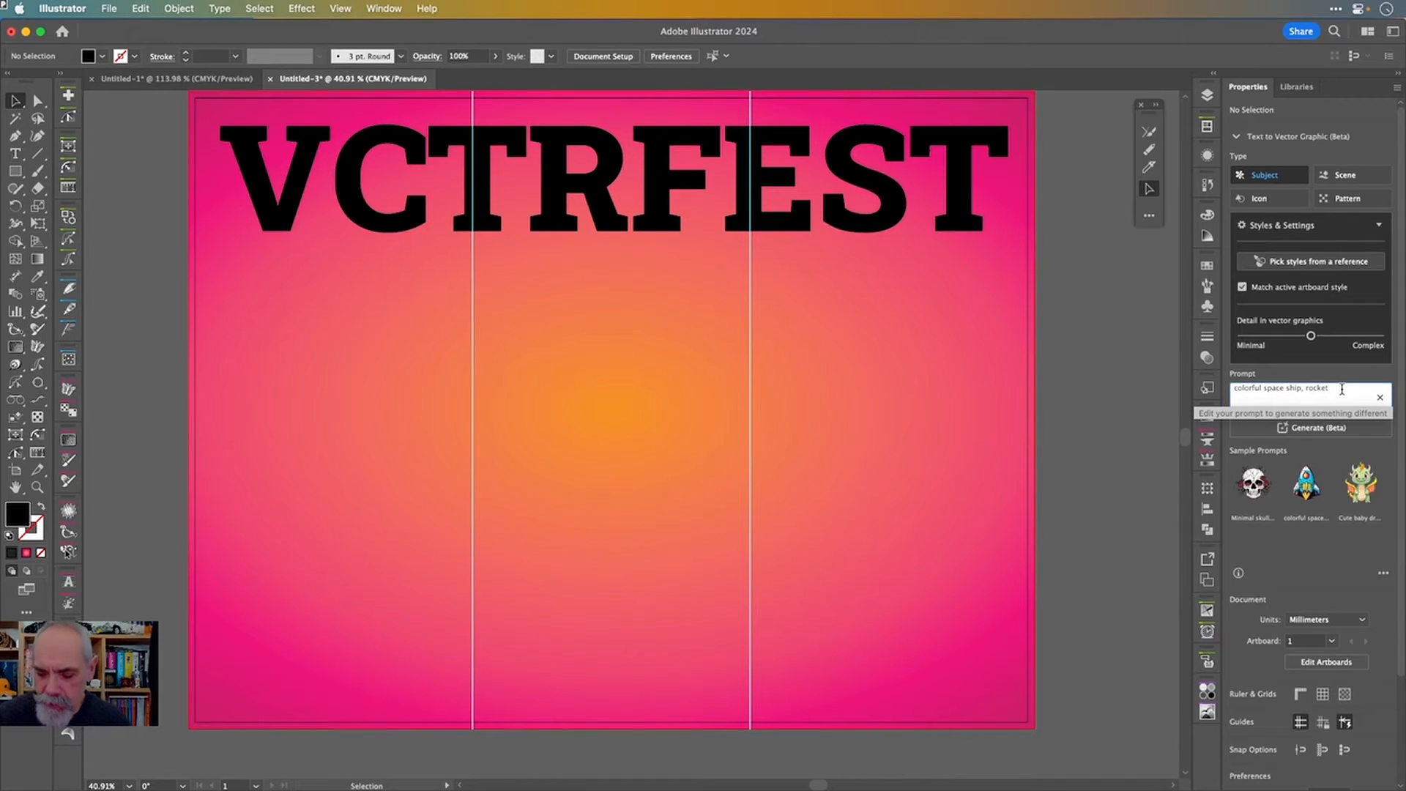
key(Return)
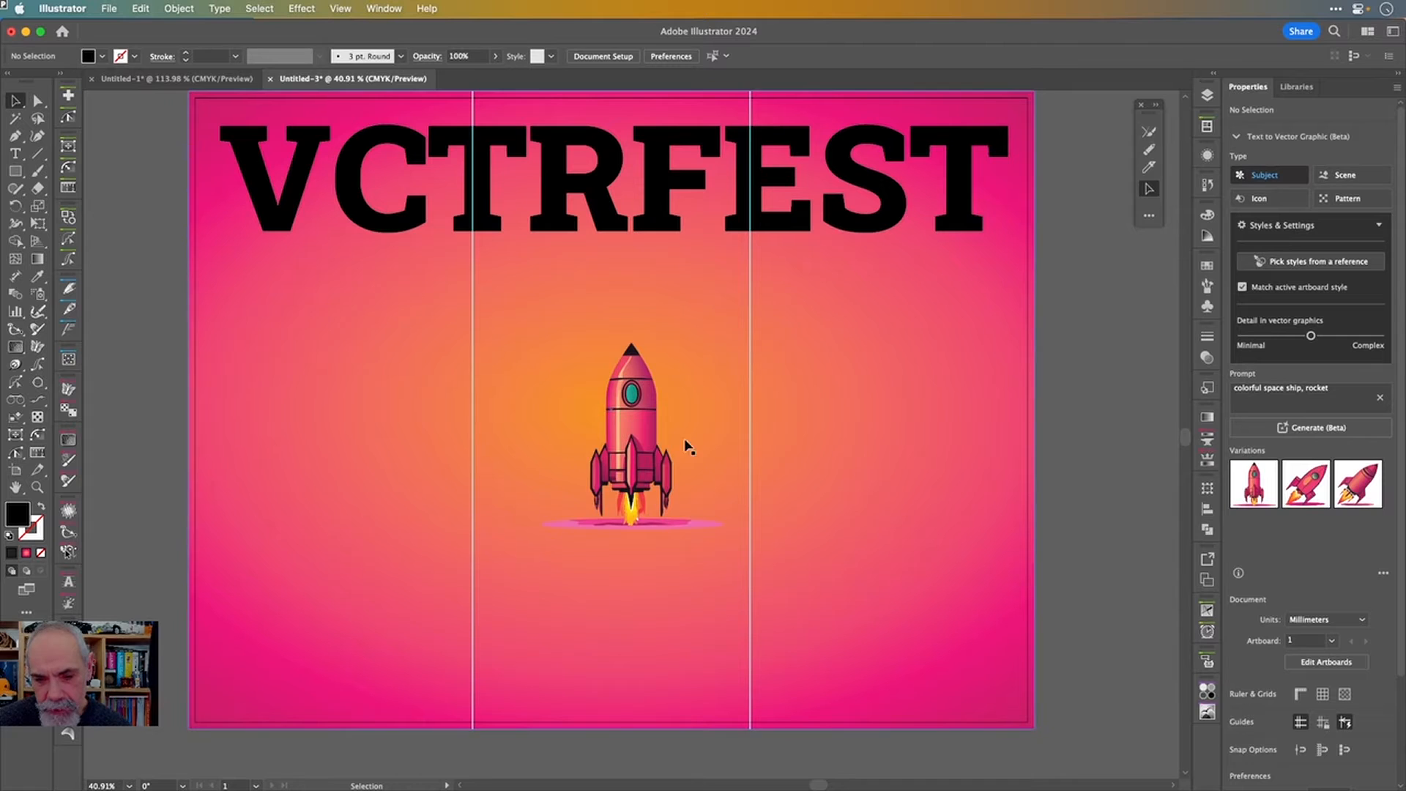
click(654, 433)
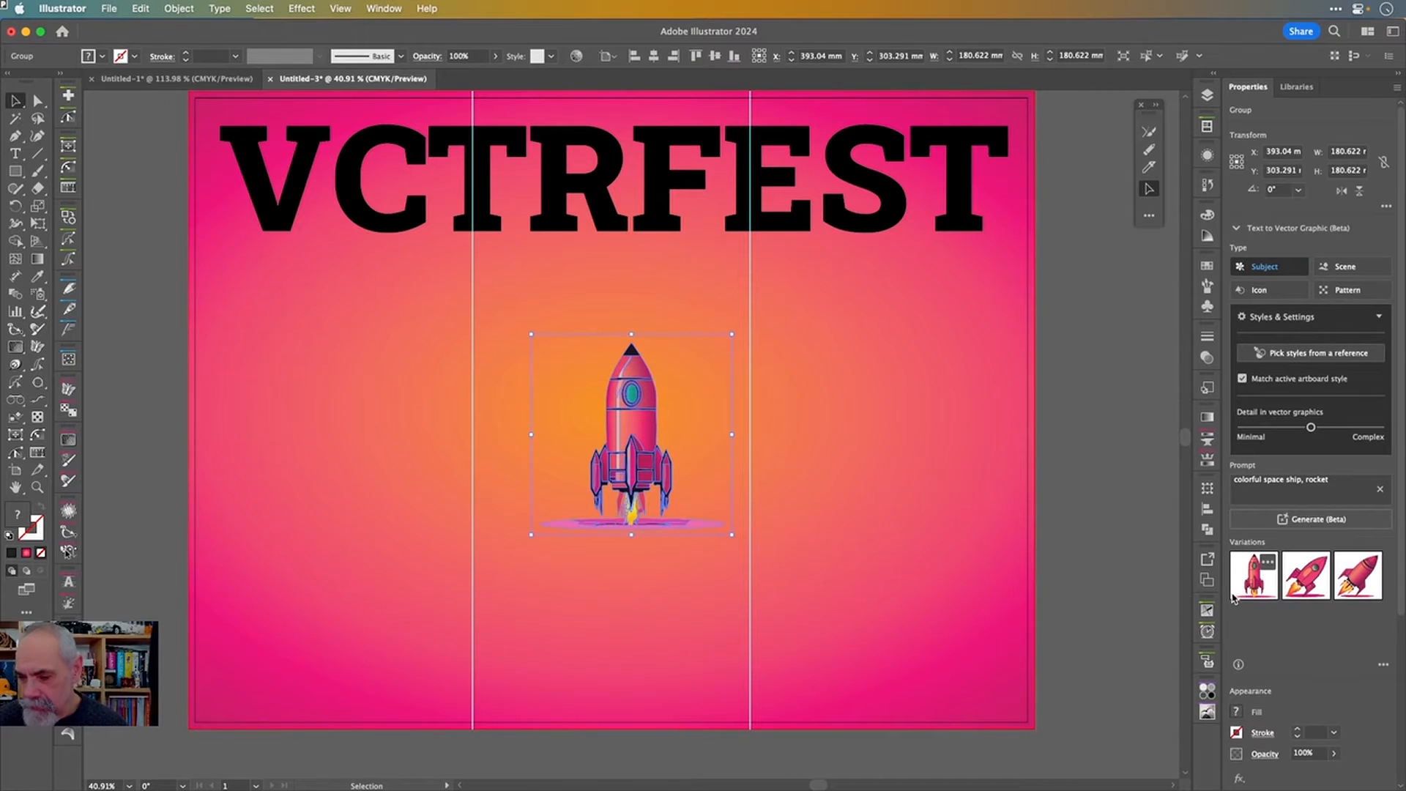
click(1299, 585)
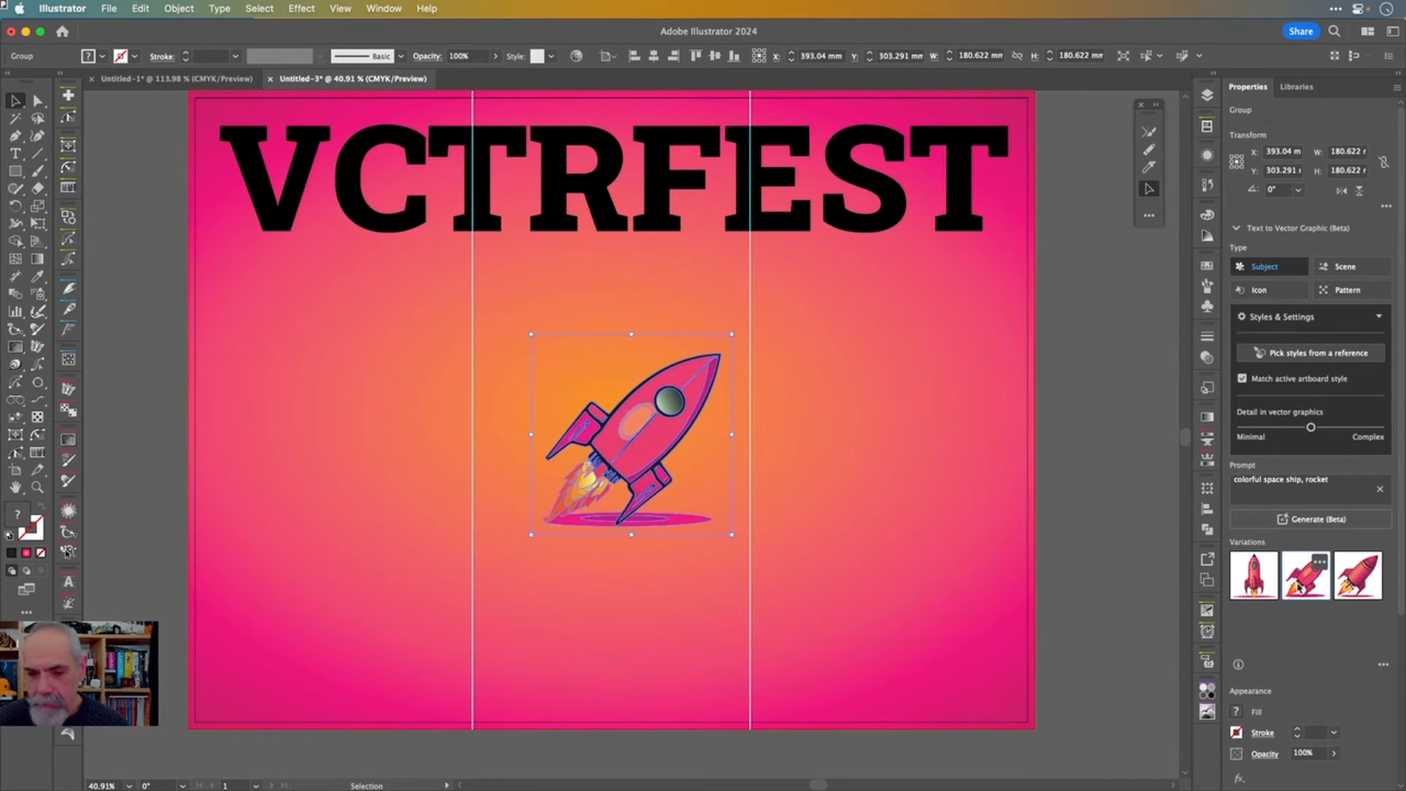
click(1364, 591)
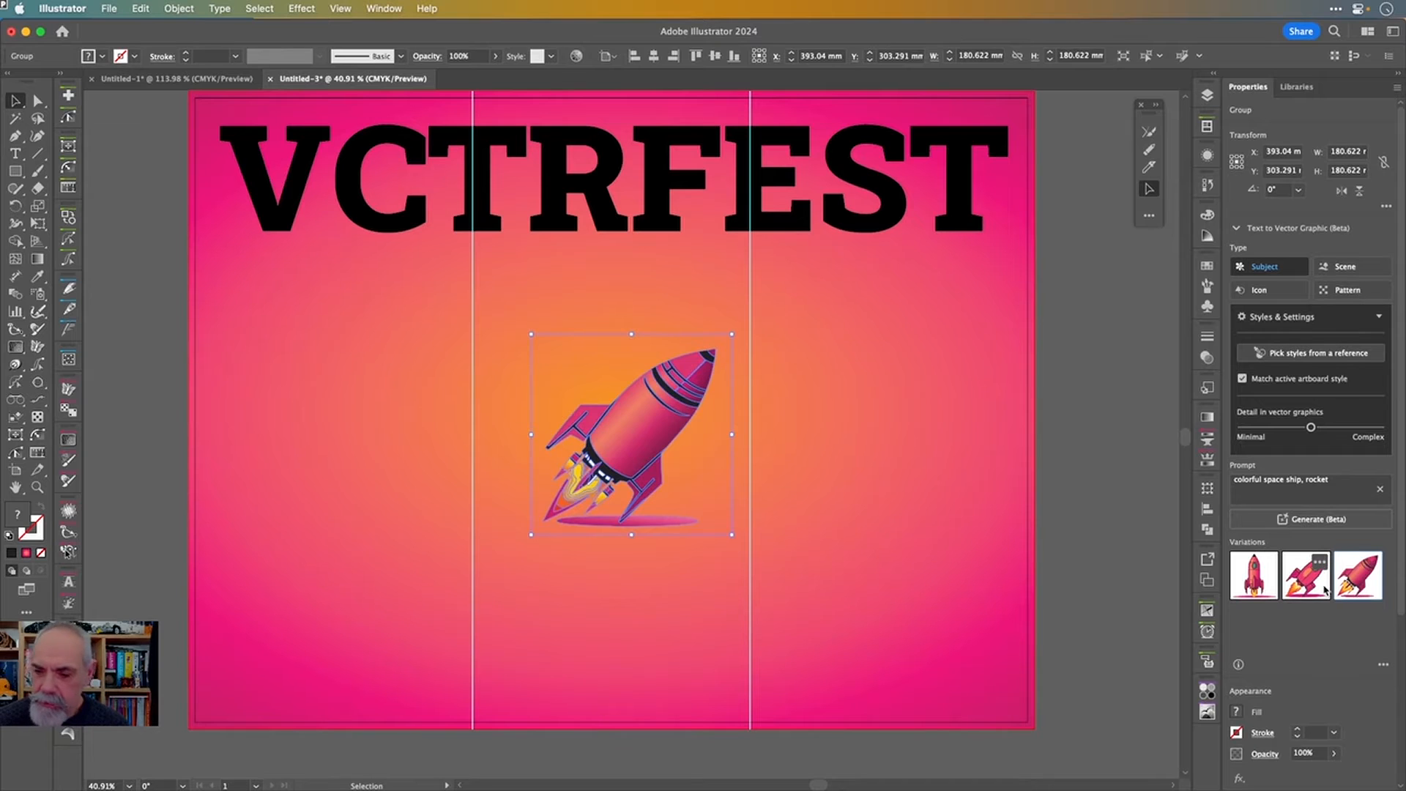
click(1304, 583)
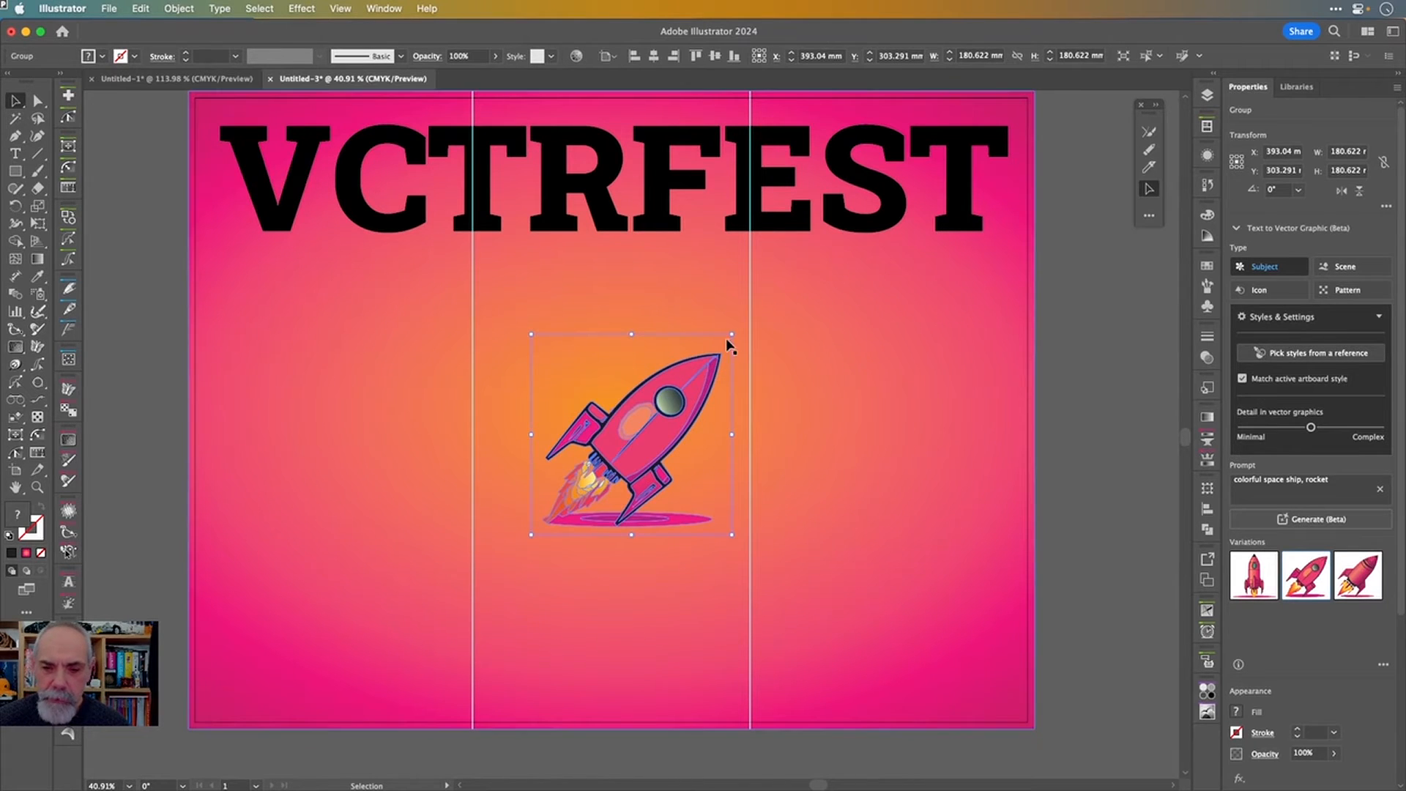
- Enlarge the rocket to about 435 mm square, place it below the heading, and save the document as backPanels.ai
drag(732, 335, 1059, 198)
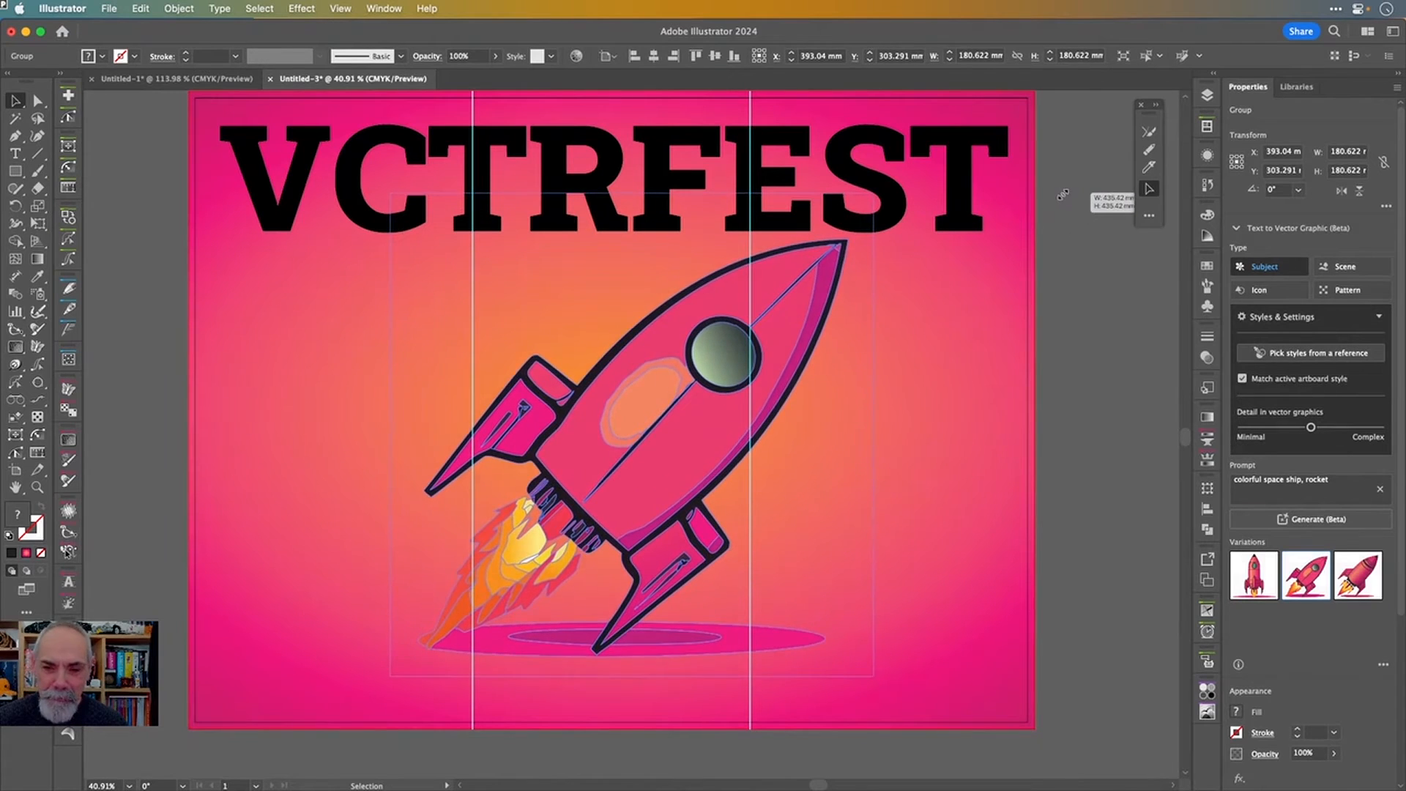
click(1097, 300)
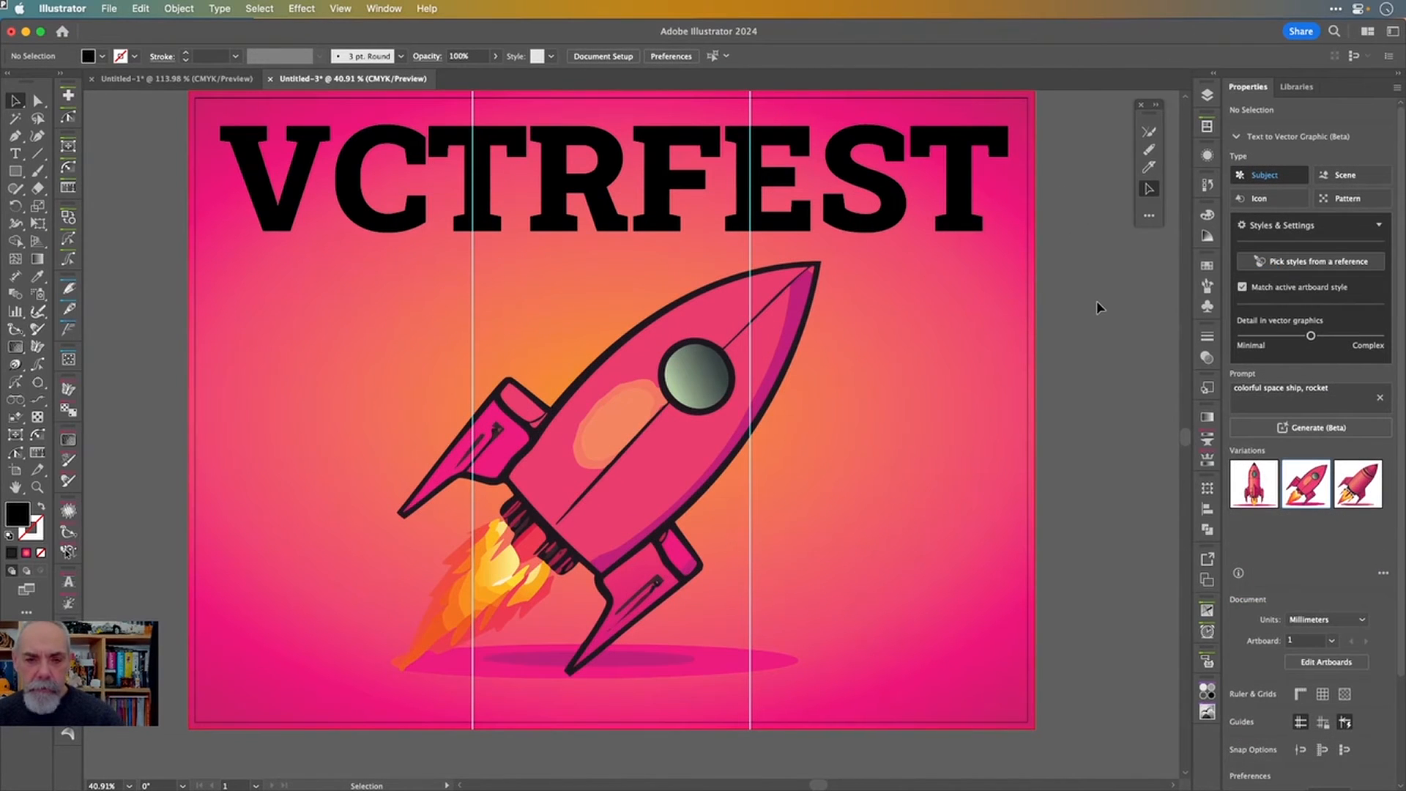
key(a)
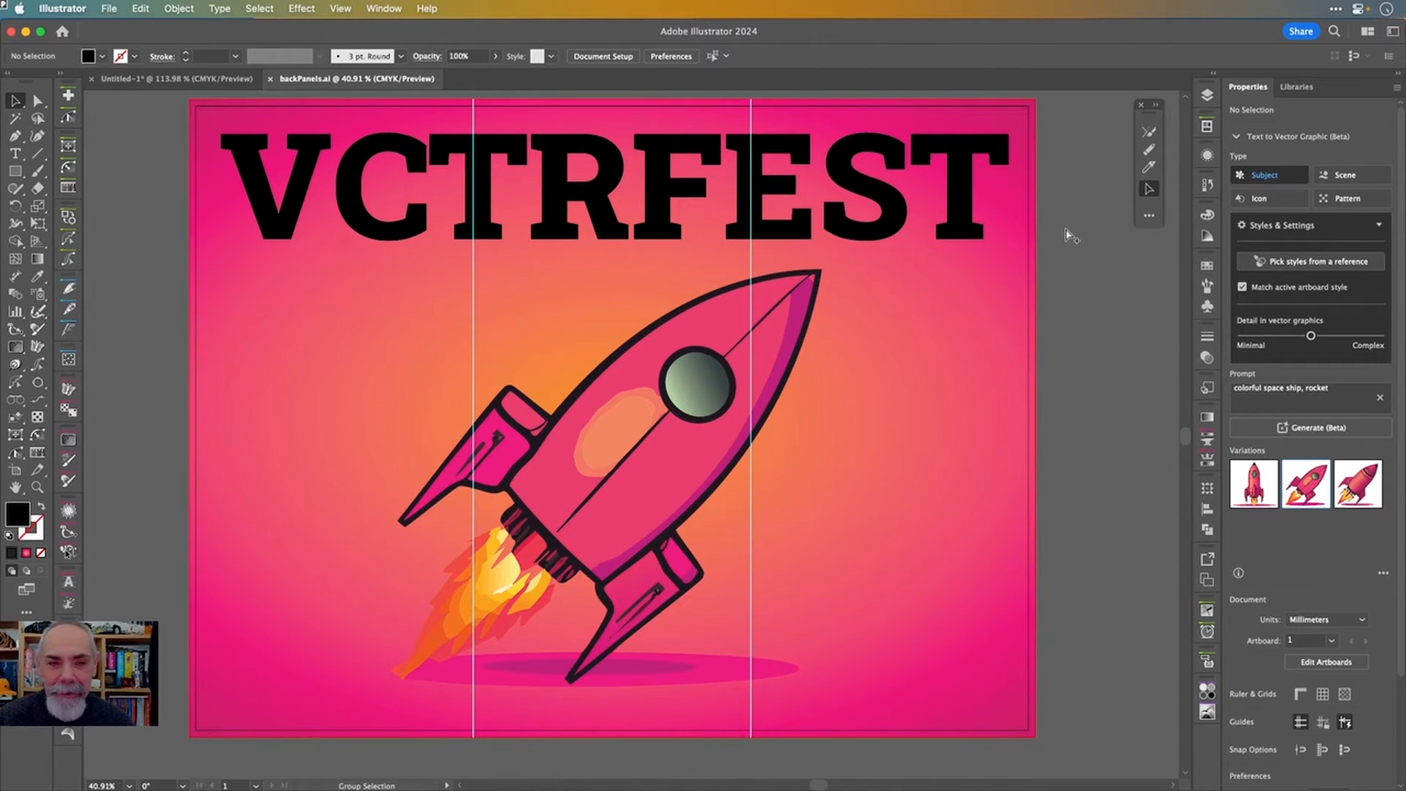
- Create a new CMYK document 1850/4 mm wide and 562.5 mm high with 6.25 mm bleed on all sides
key(super+n)
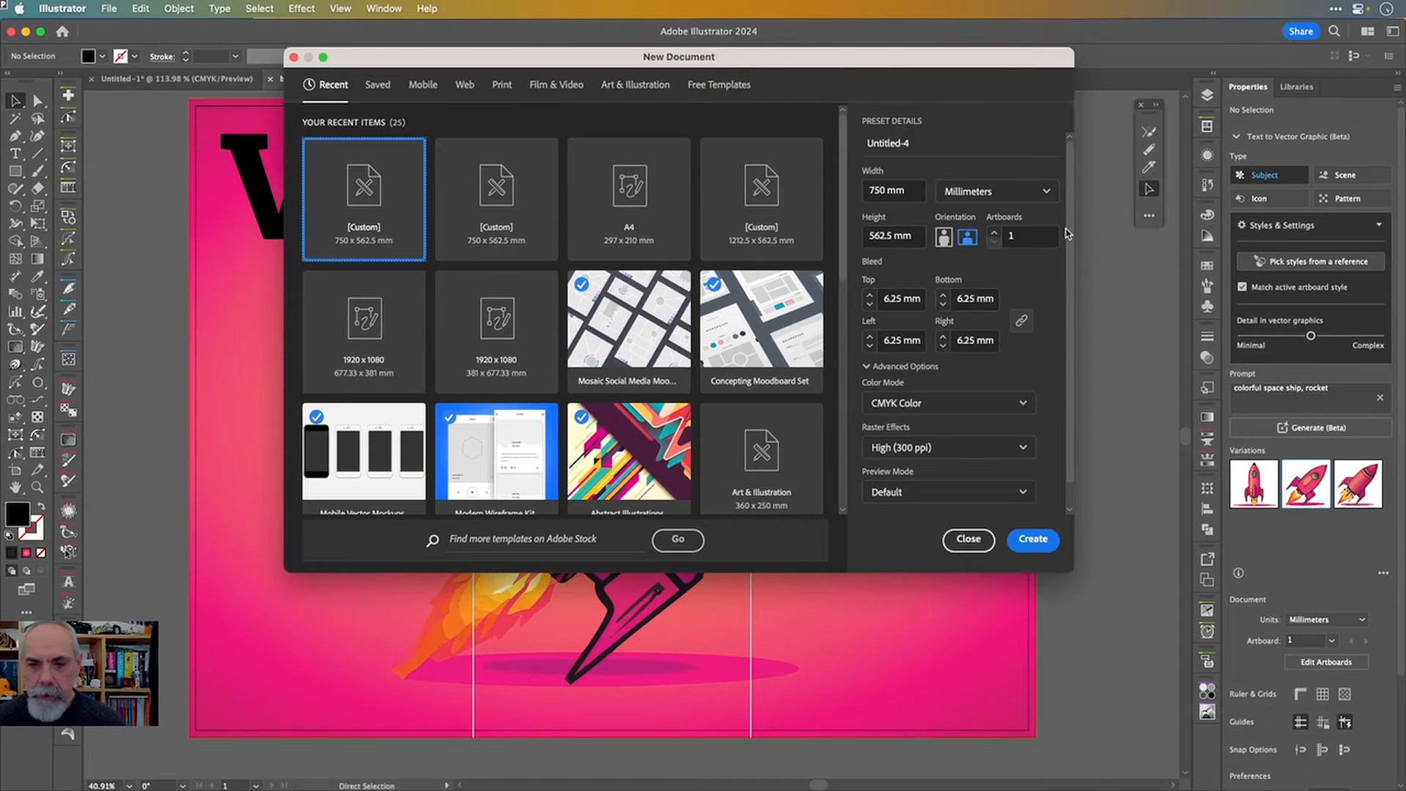
click(908, 189)
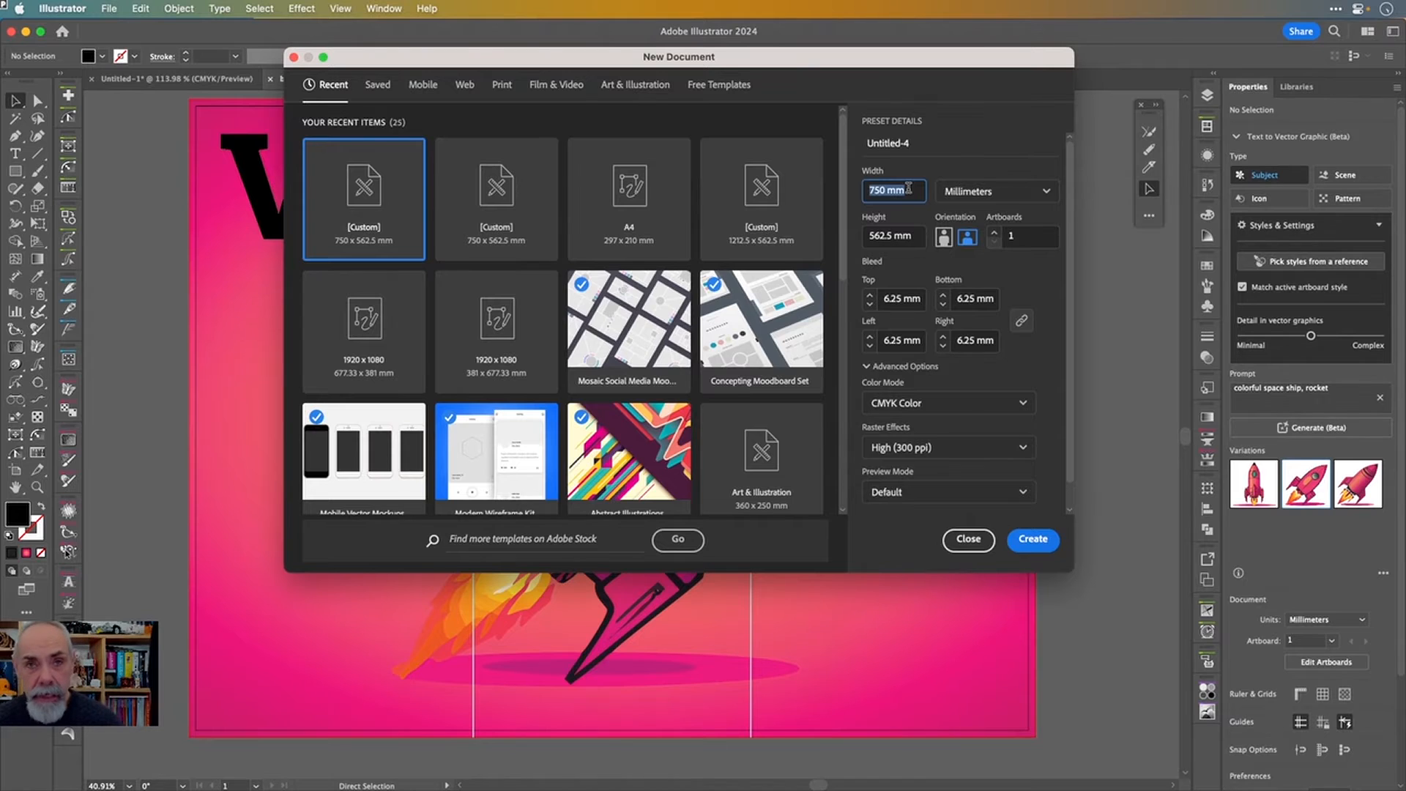
text(1850)
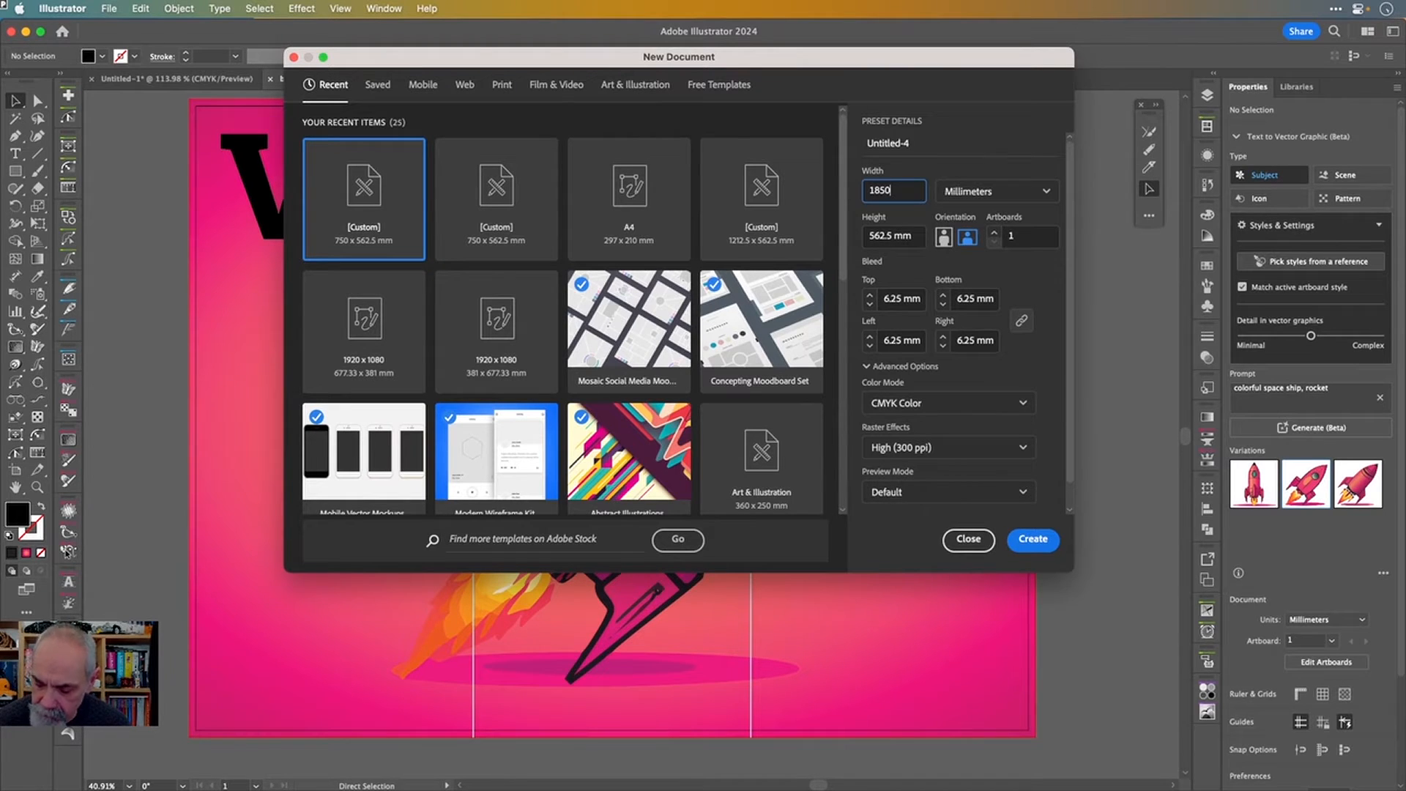
text(/4)
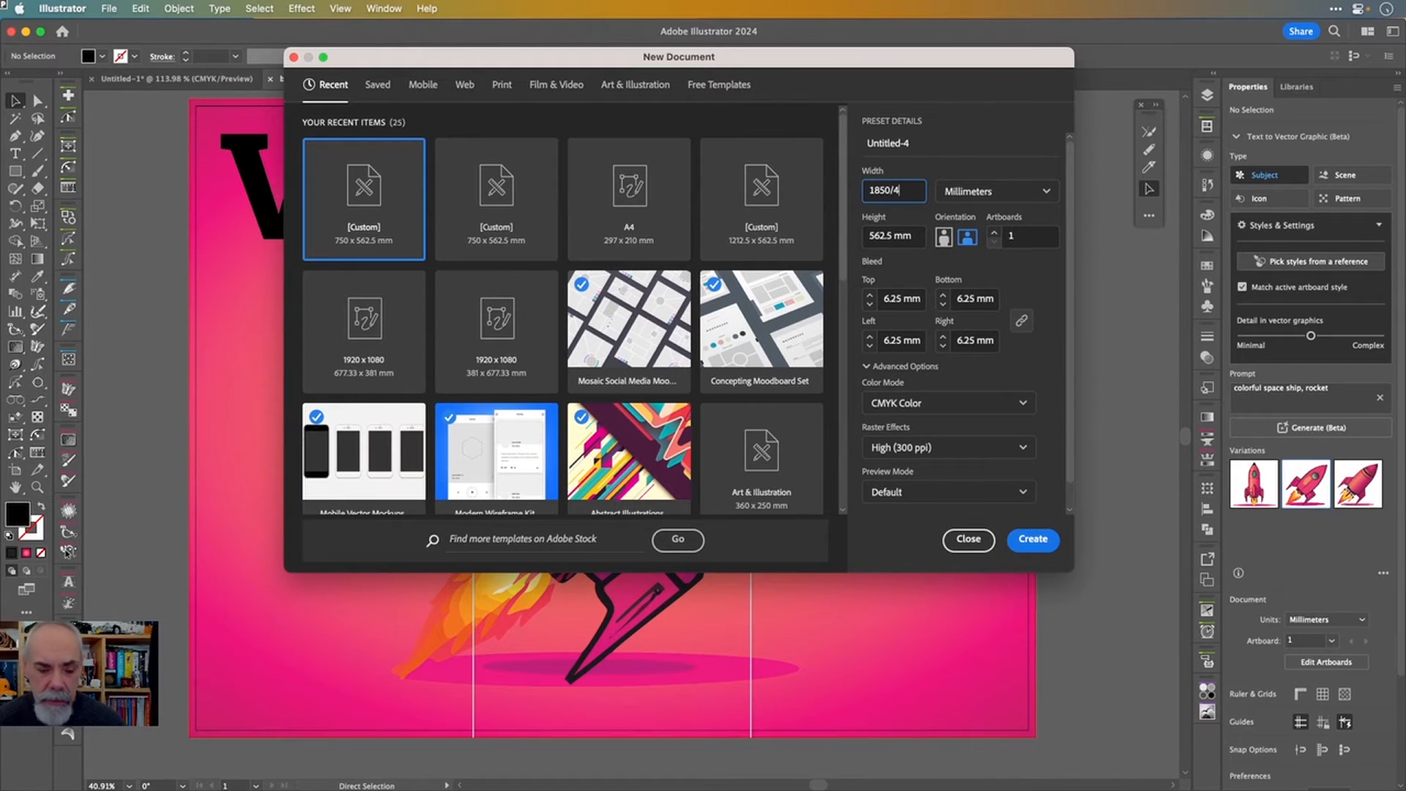
key(Tab)
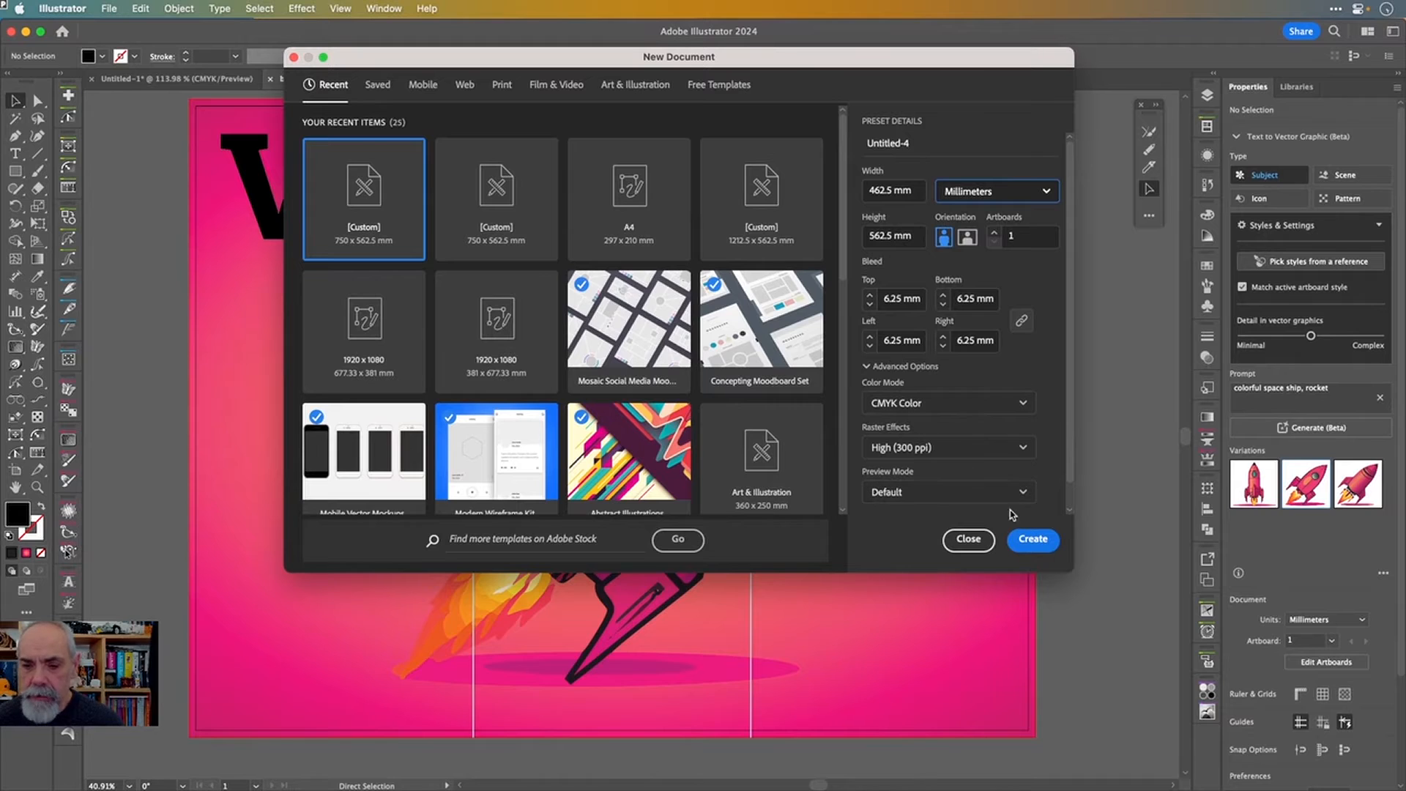
click(1034, 540)
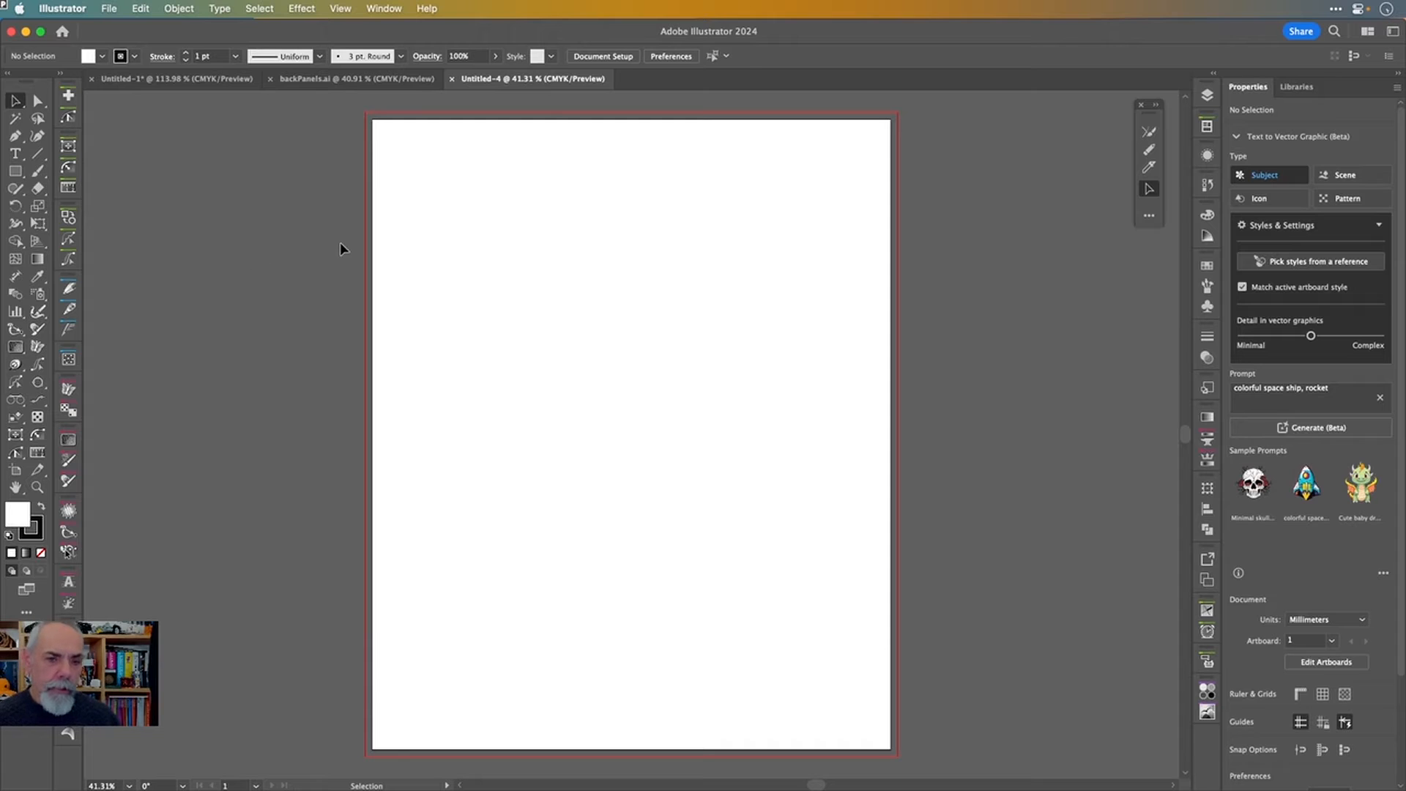
- Add a new layer above Layer 1 and name it Guides
click(1207, 96)
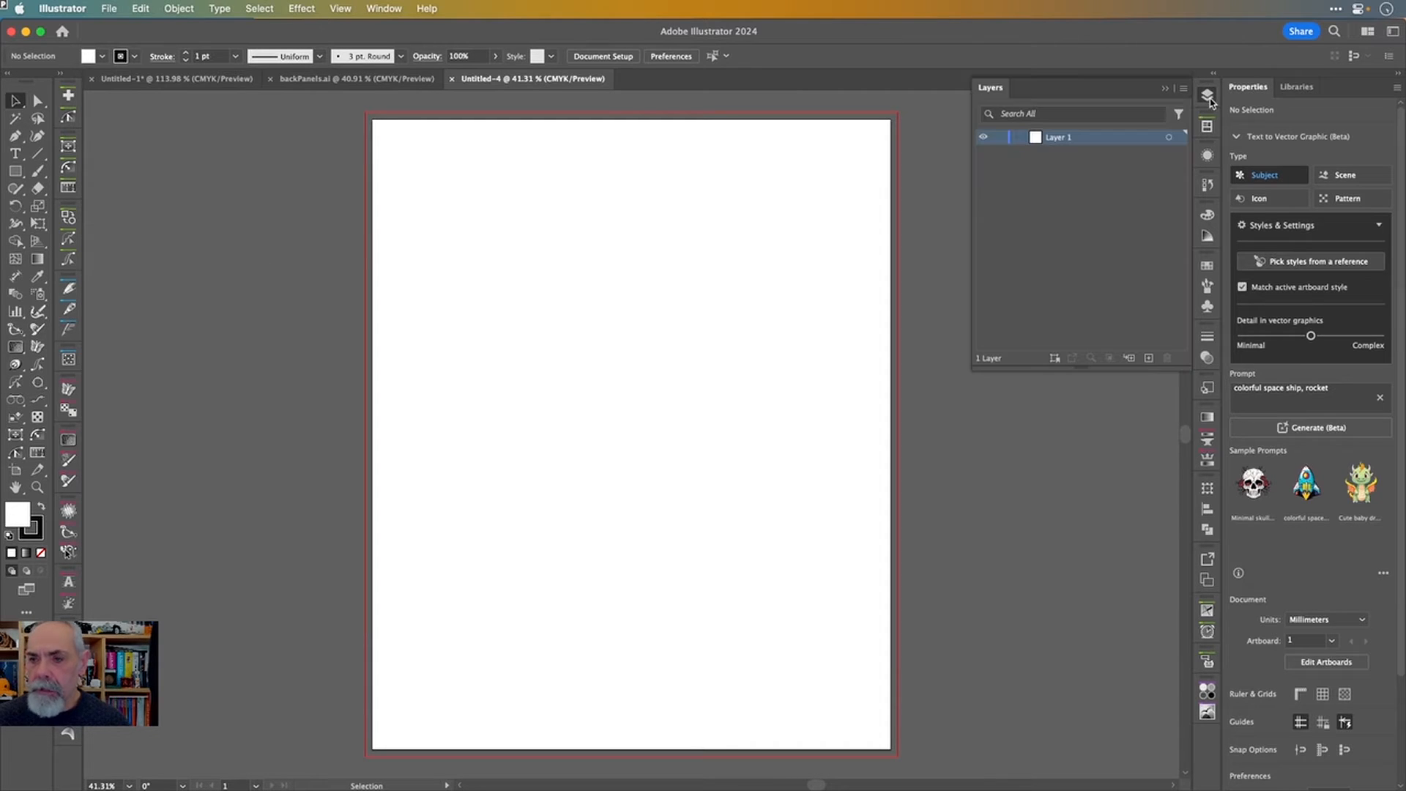
key(super+l)
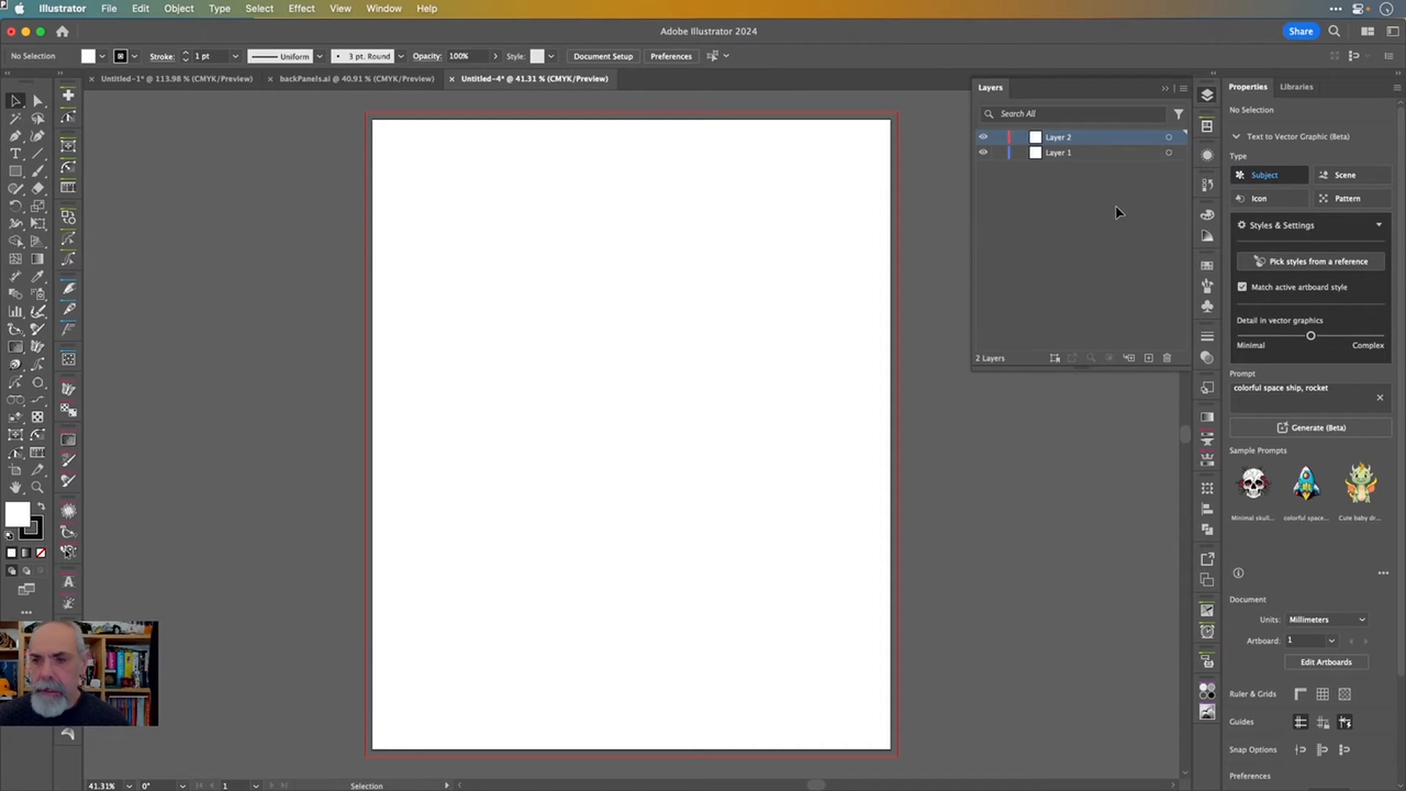
double_click(1059, 137)
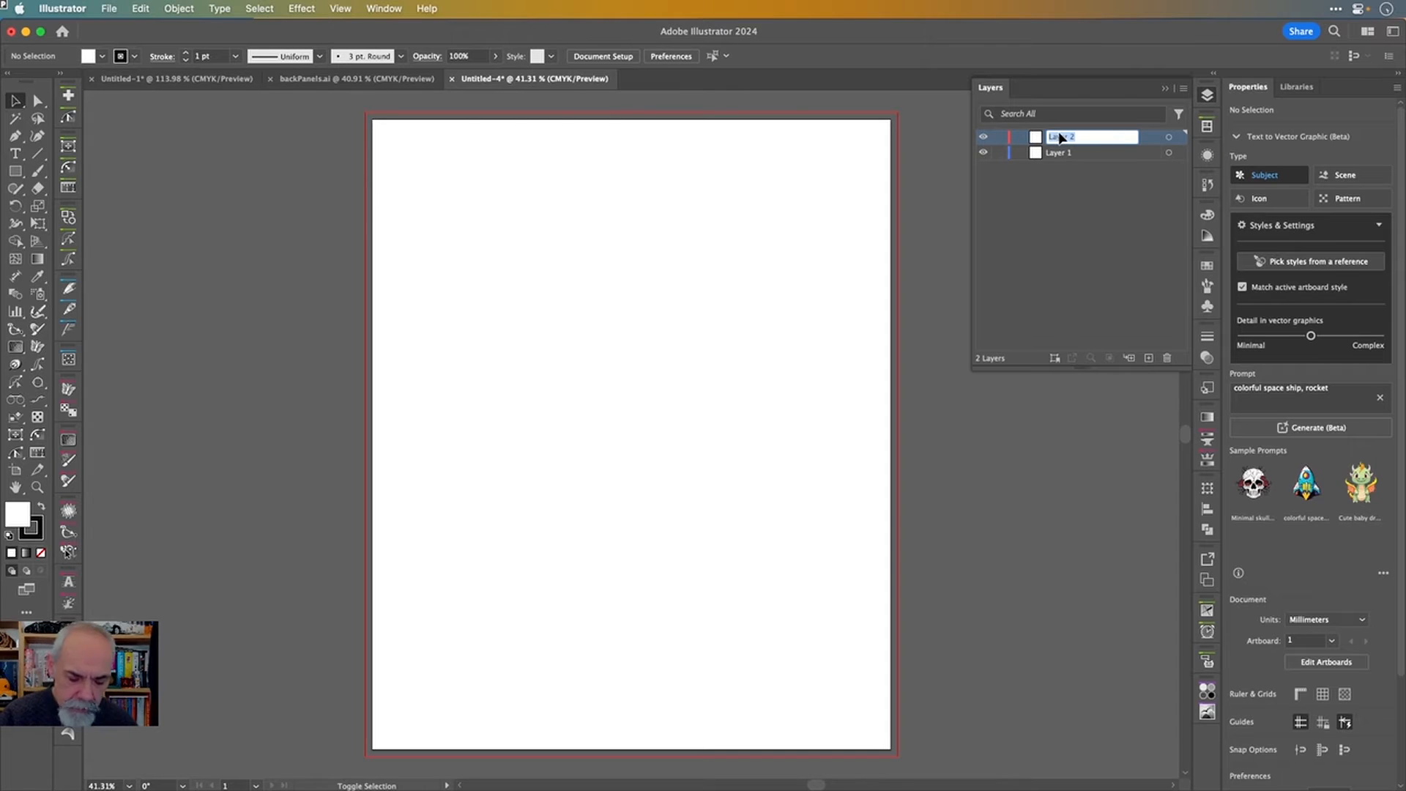
text(Guides)
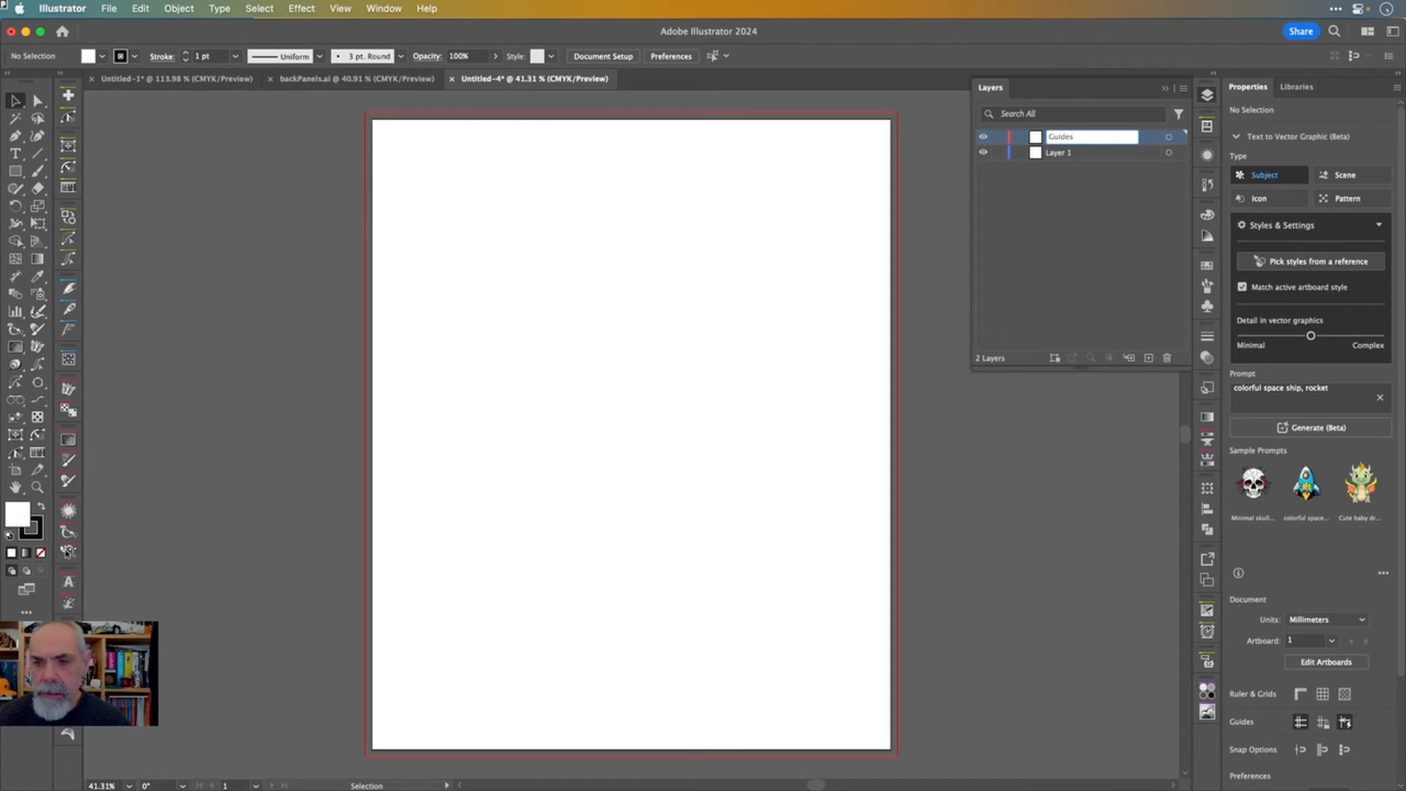
key(Return)
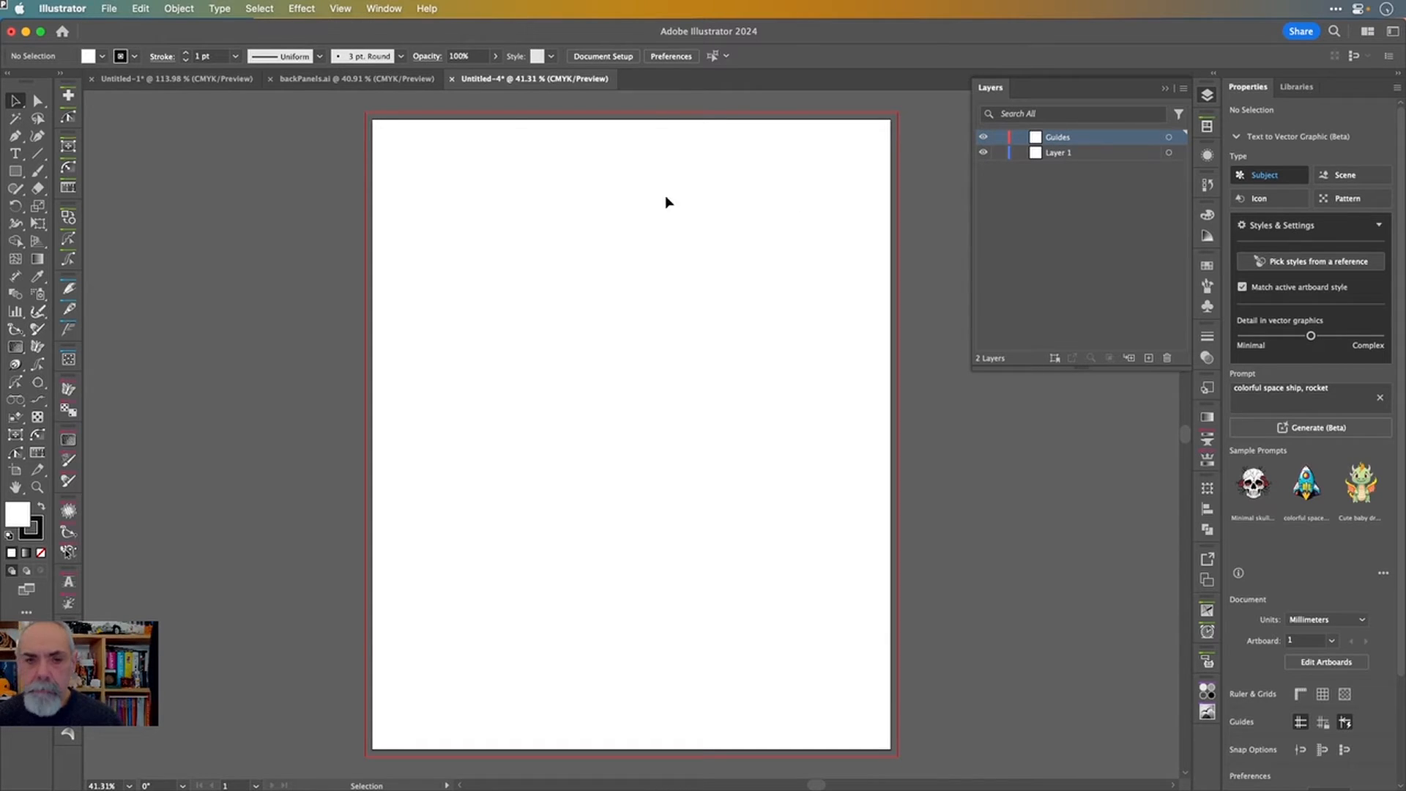
- Add a vertical guide line spanning the full bleed height on the Guides layer, positioned at X 1000/4 mm
key(backslash)
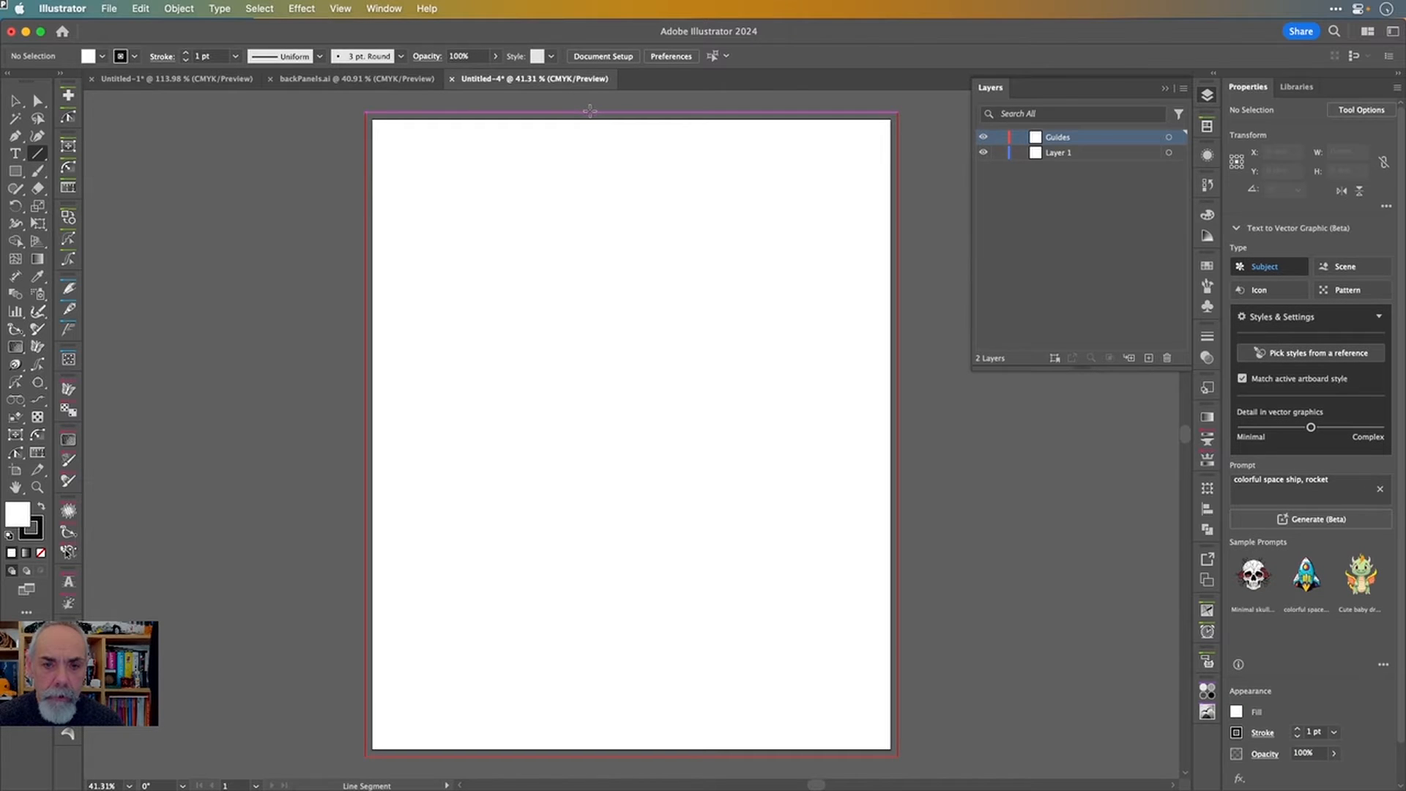
drag(590, 112, 608, 755)
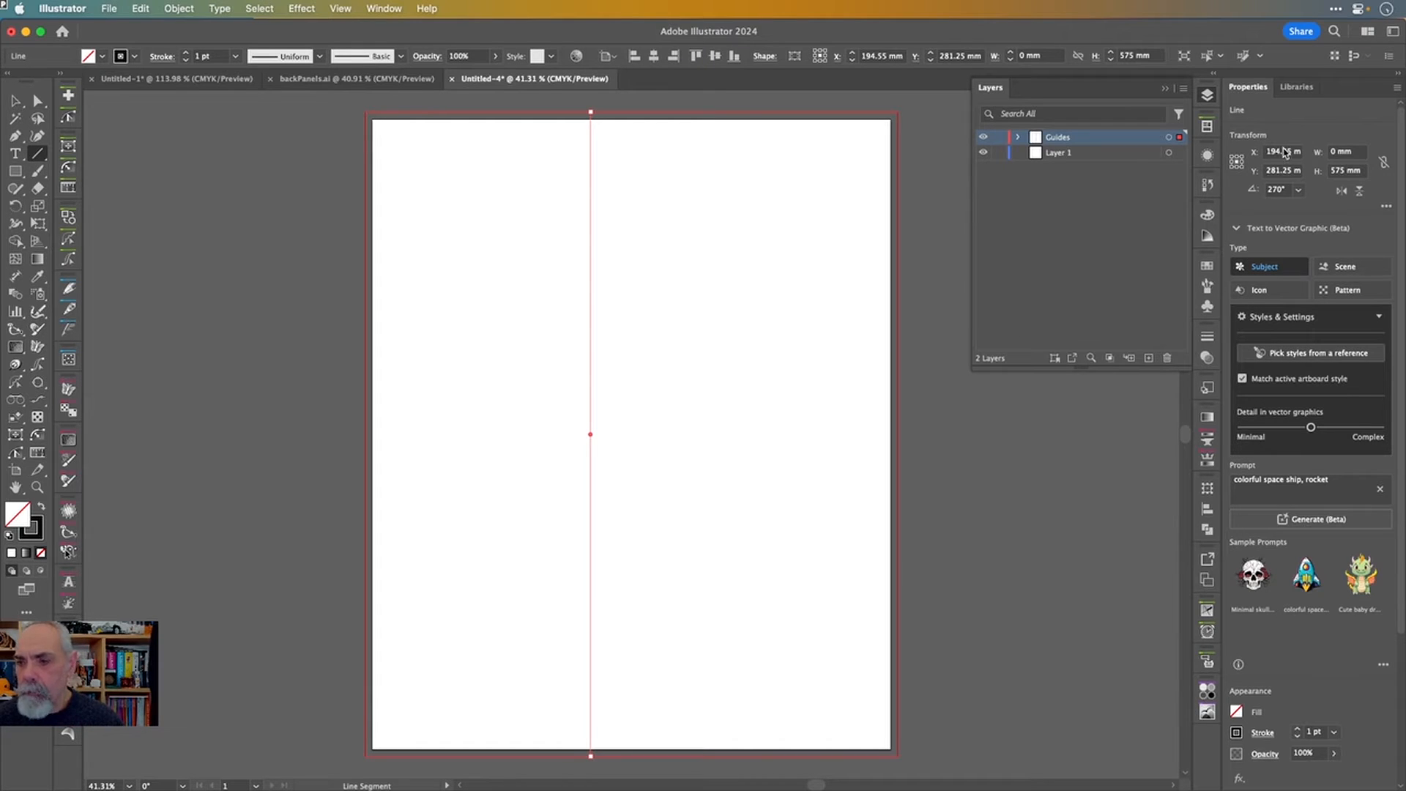
click(1285, 153)
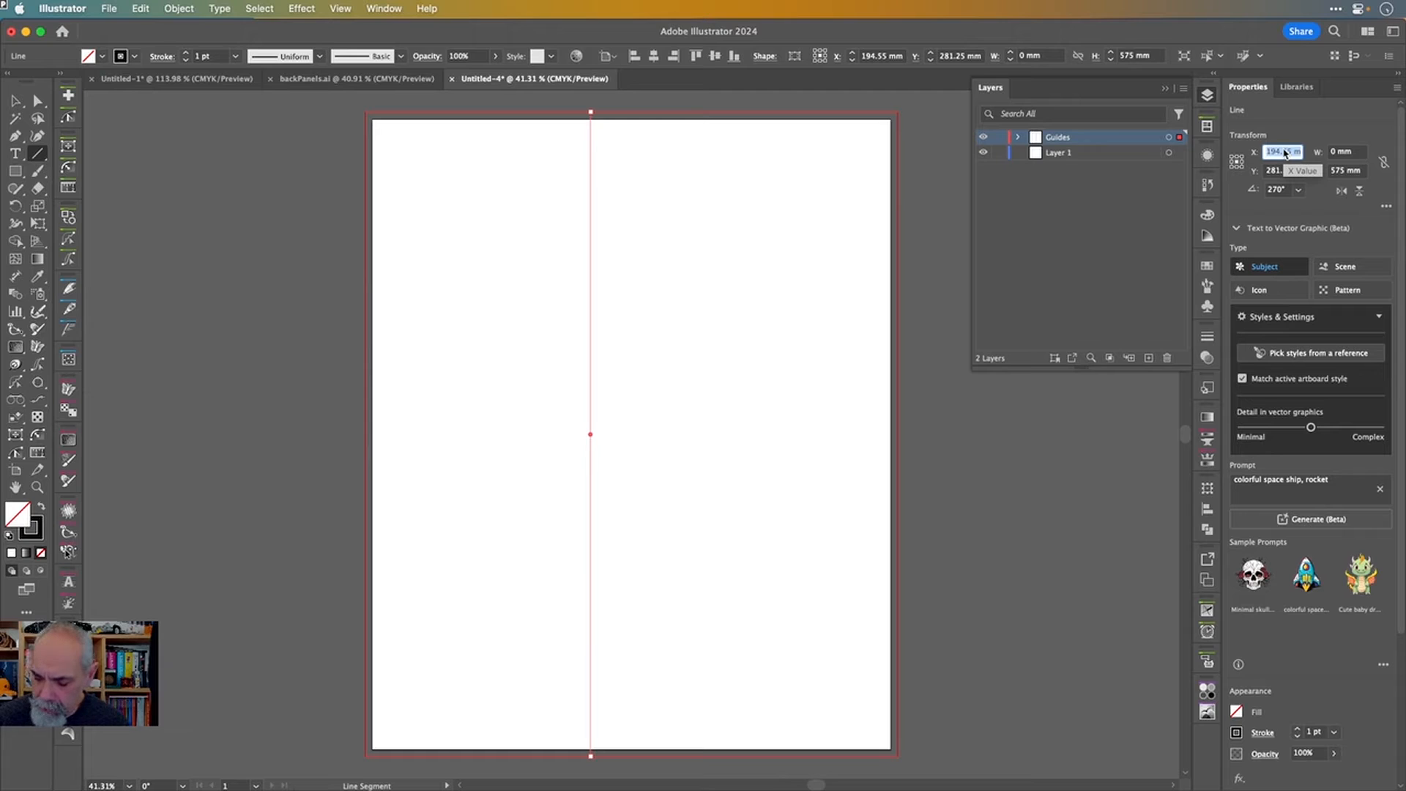
text(1000)
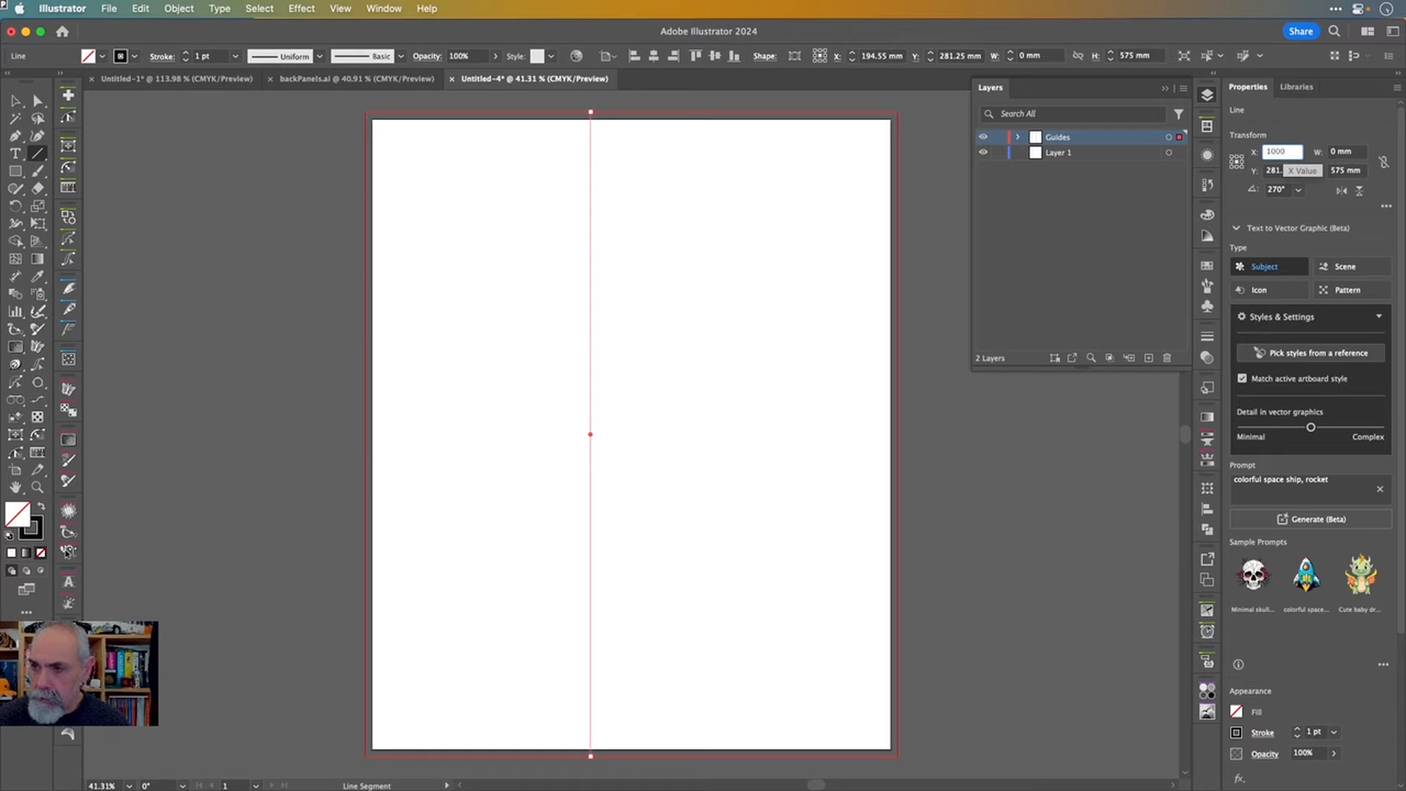
text(/4)
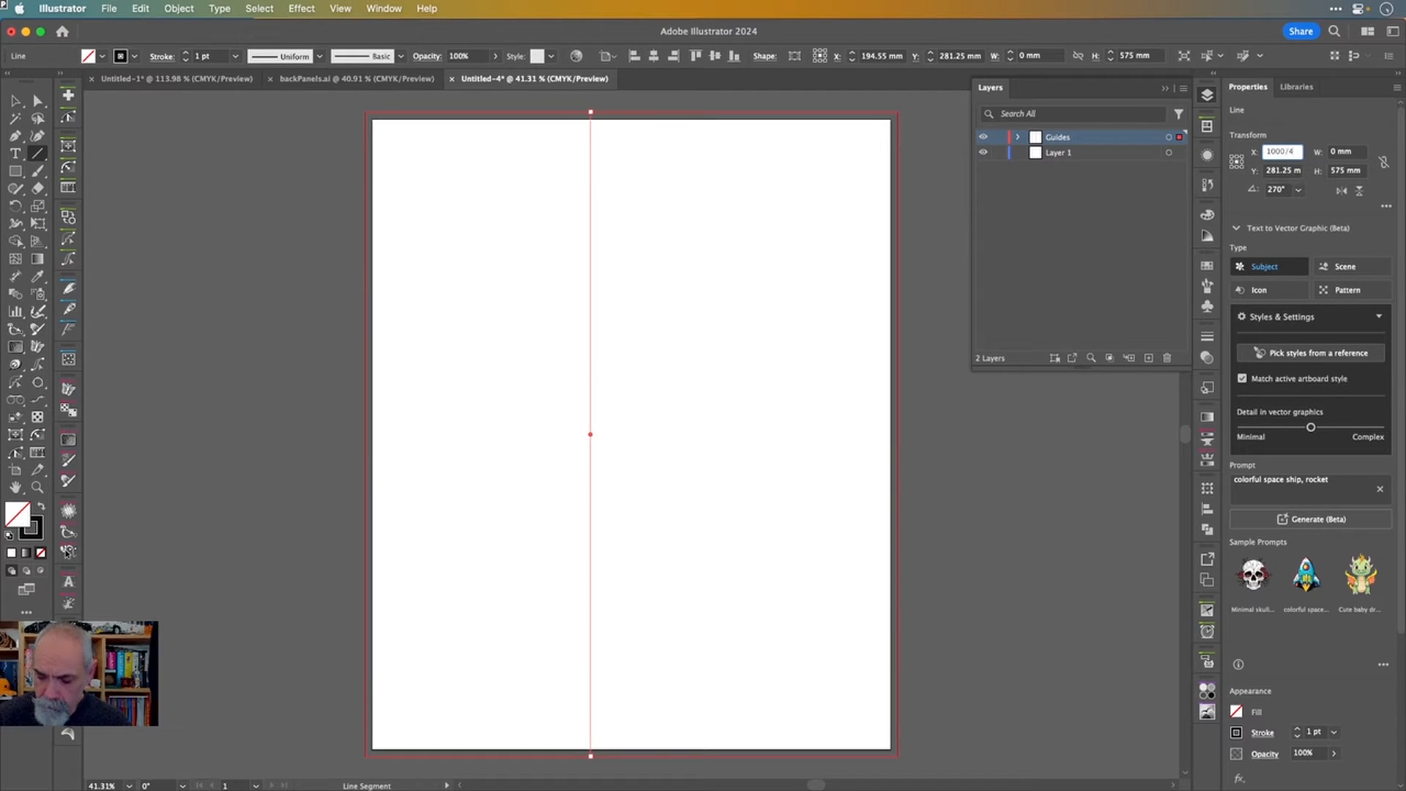
key(Tab)
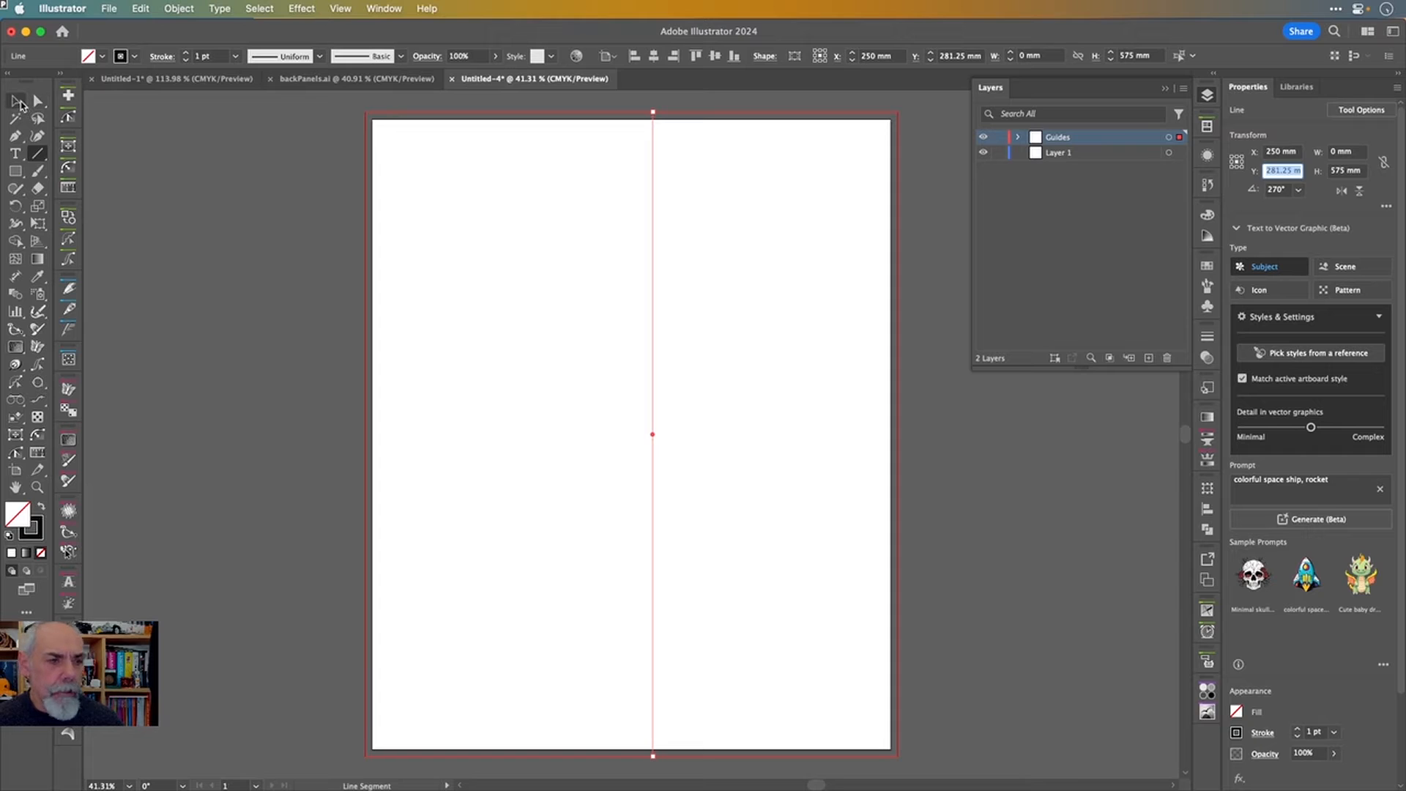
click(19, 103)
click(748, 228)
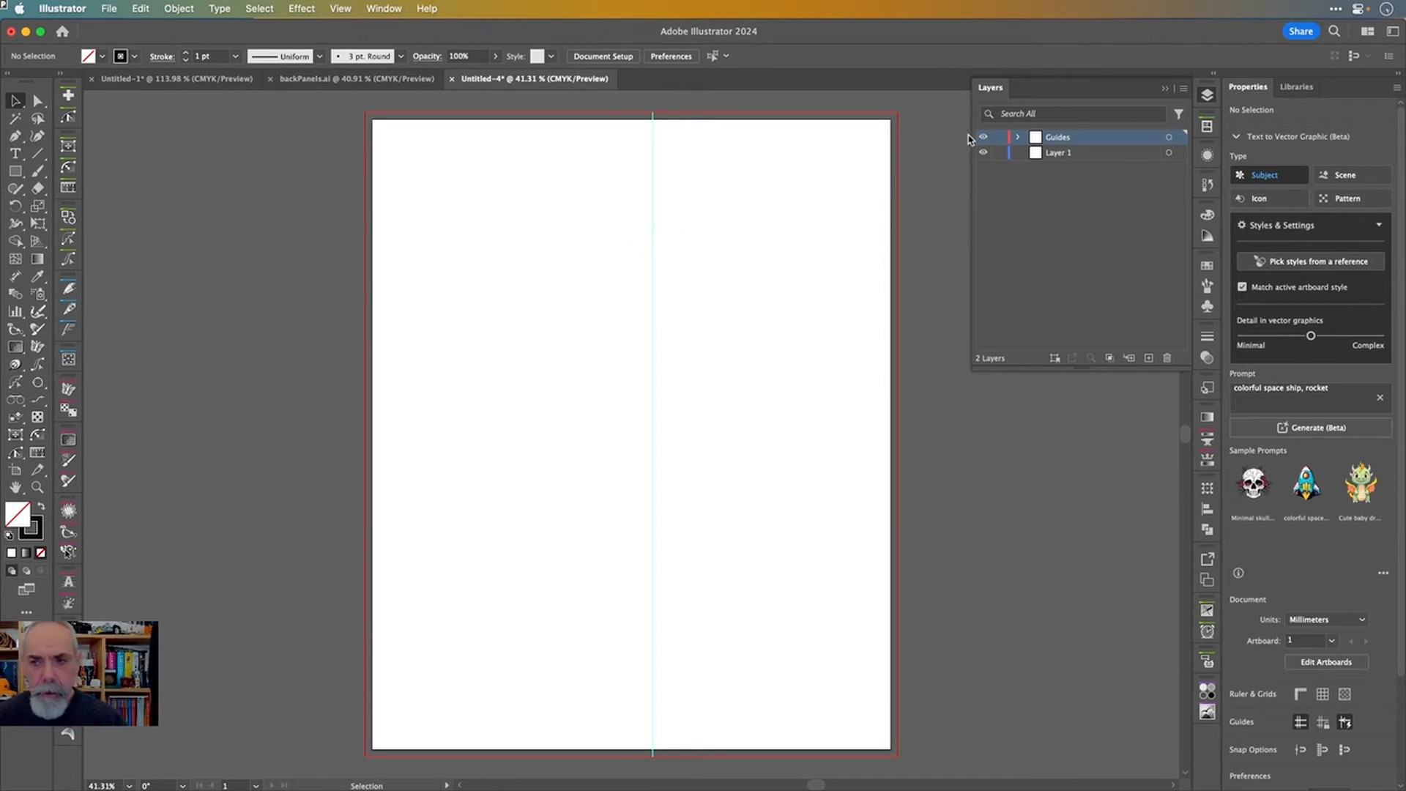
- Turn off printing for the Guides layer in its layer options
double_click(1107, 138)
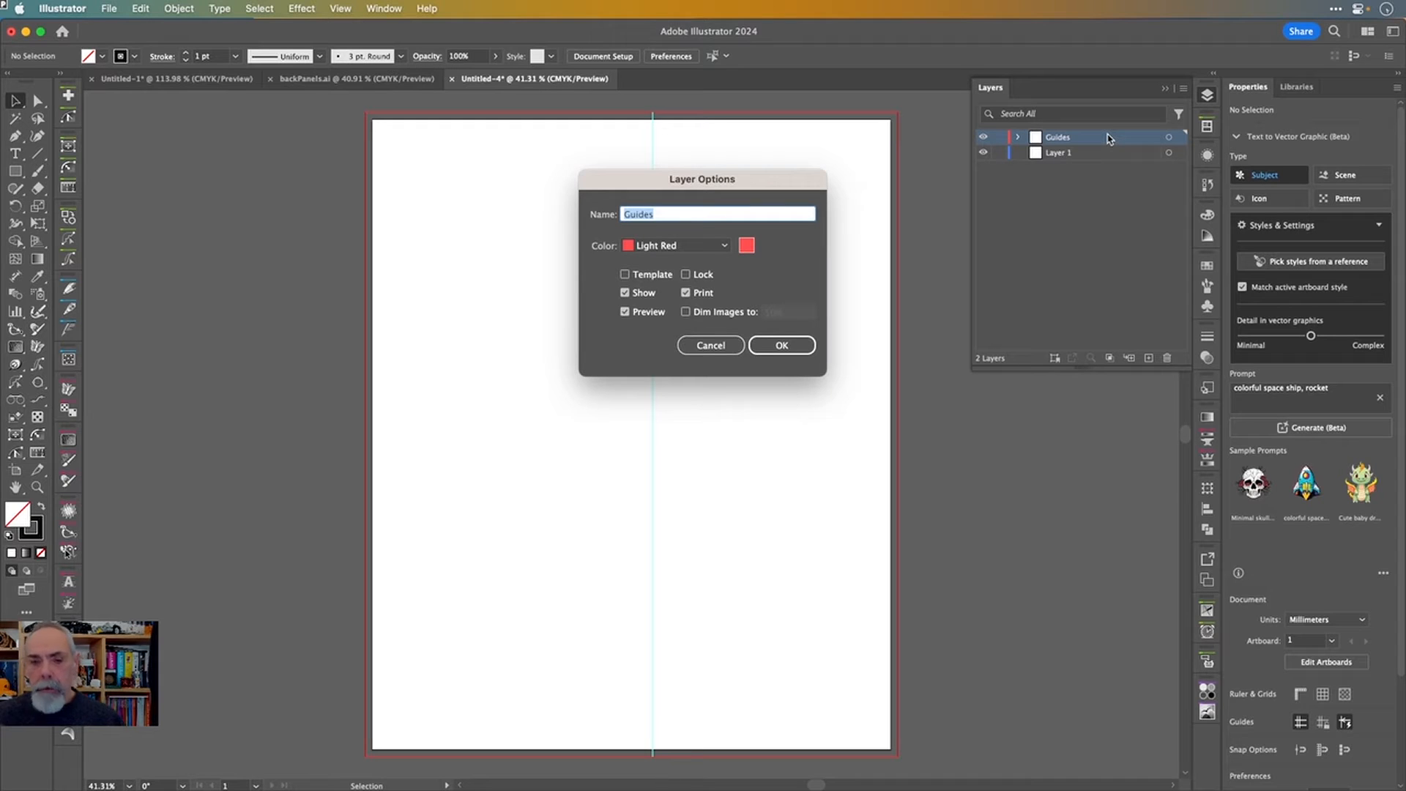
click(701, 294)
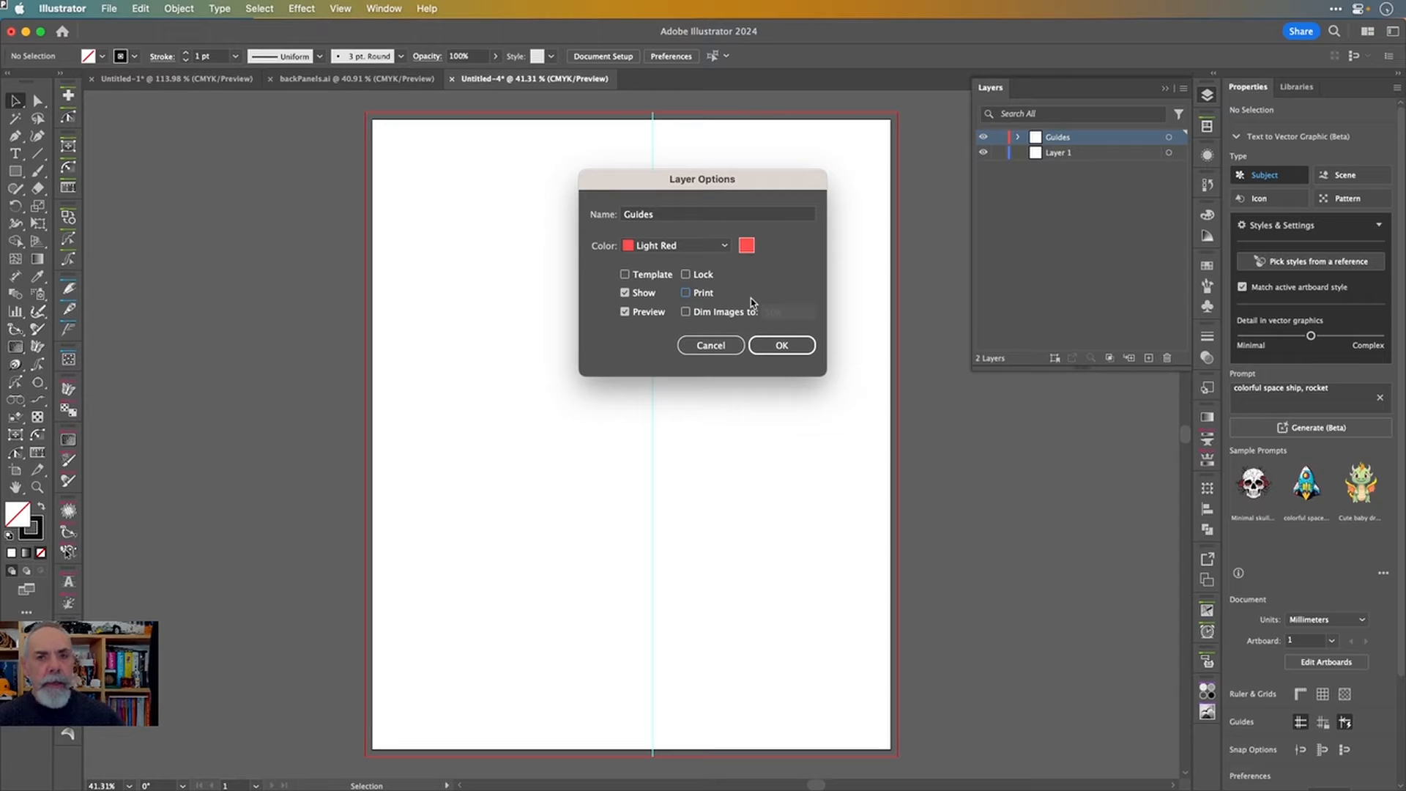
click(775, 345)
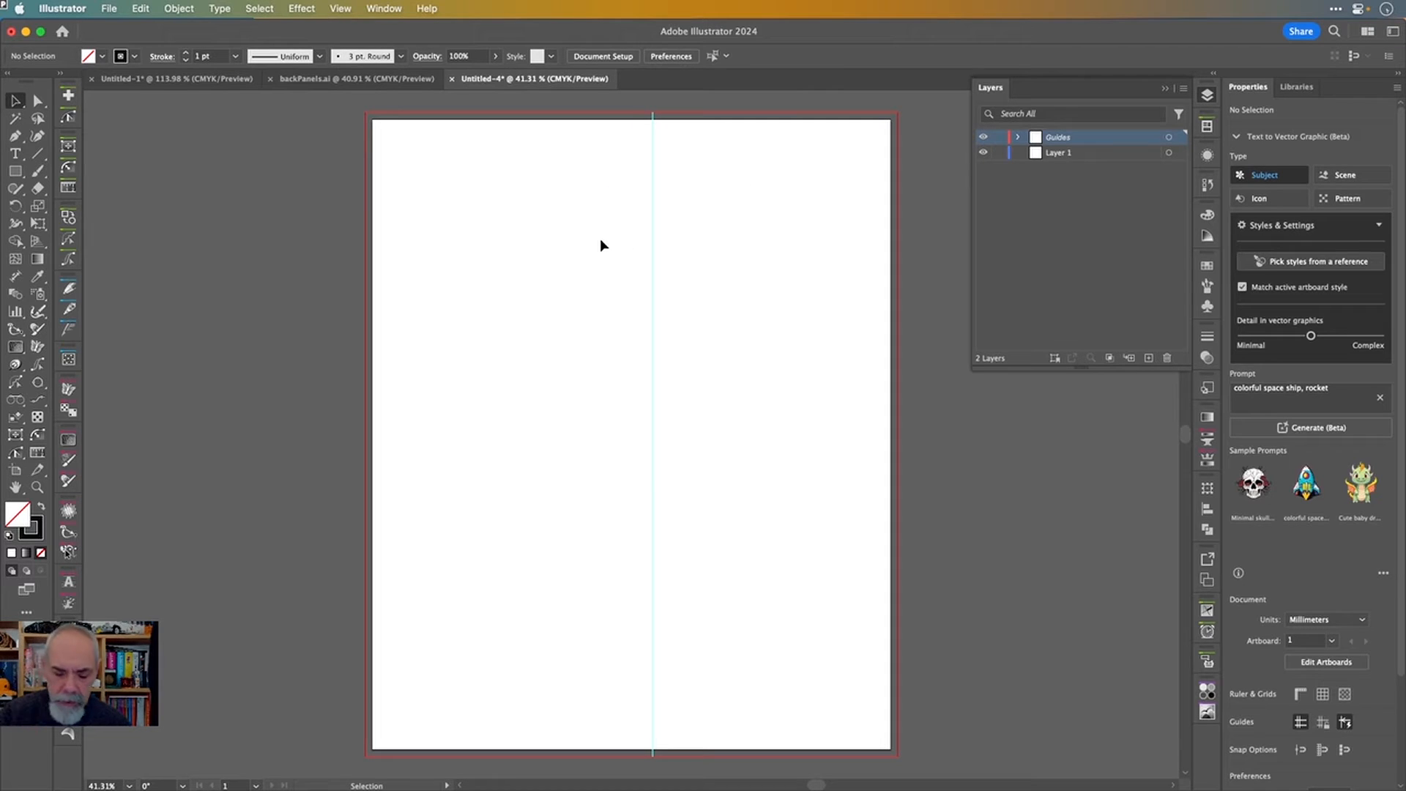
- Create a black, strokeless rectangle 1000/4 mm wide and 575 mm high, and align it to the artboard's left edge
key(m)
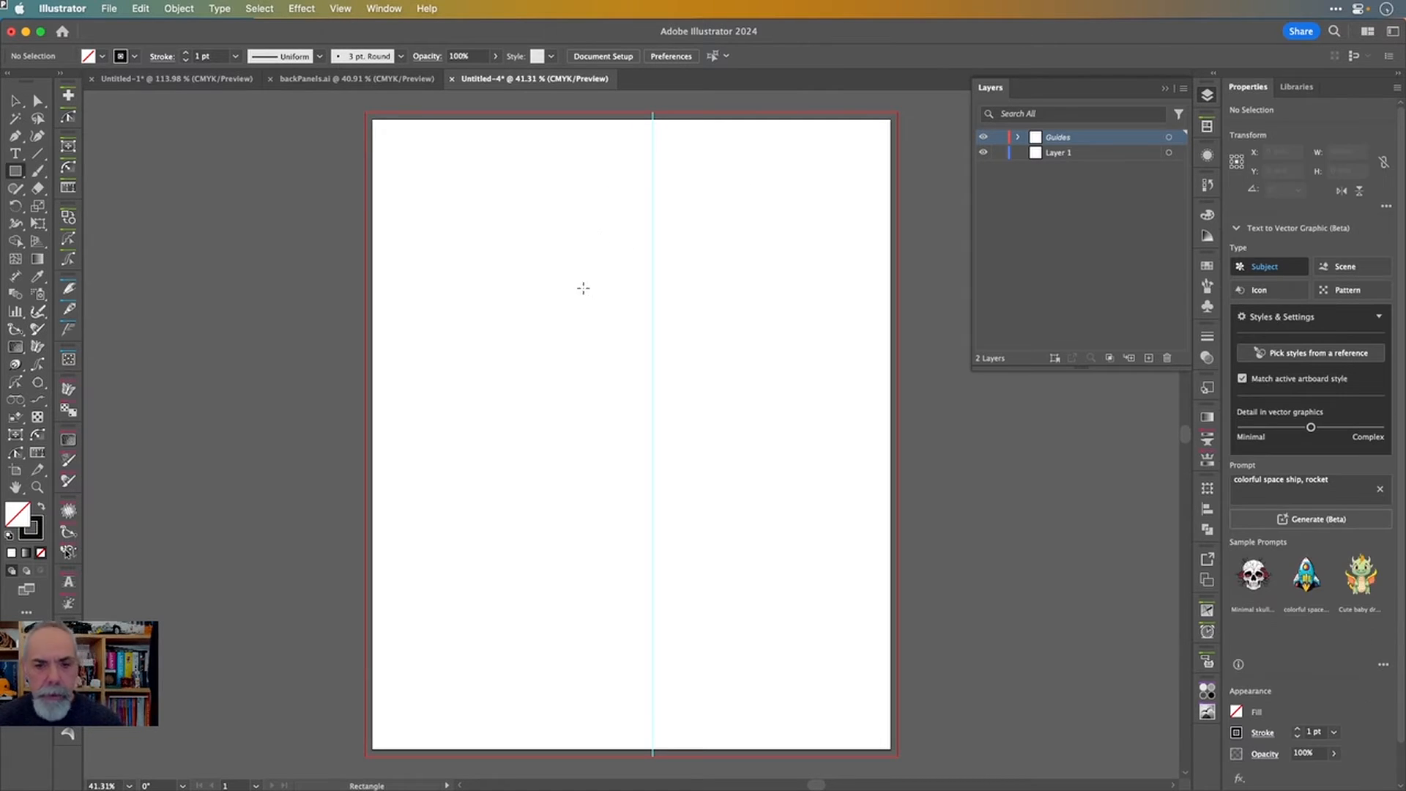
click(588, 302)
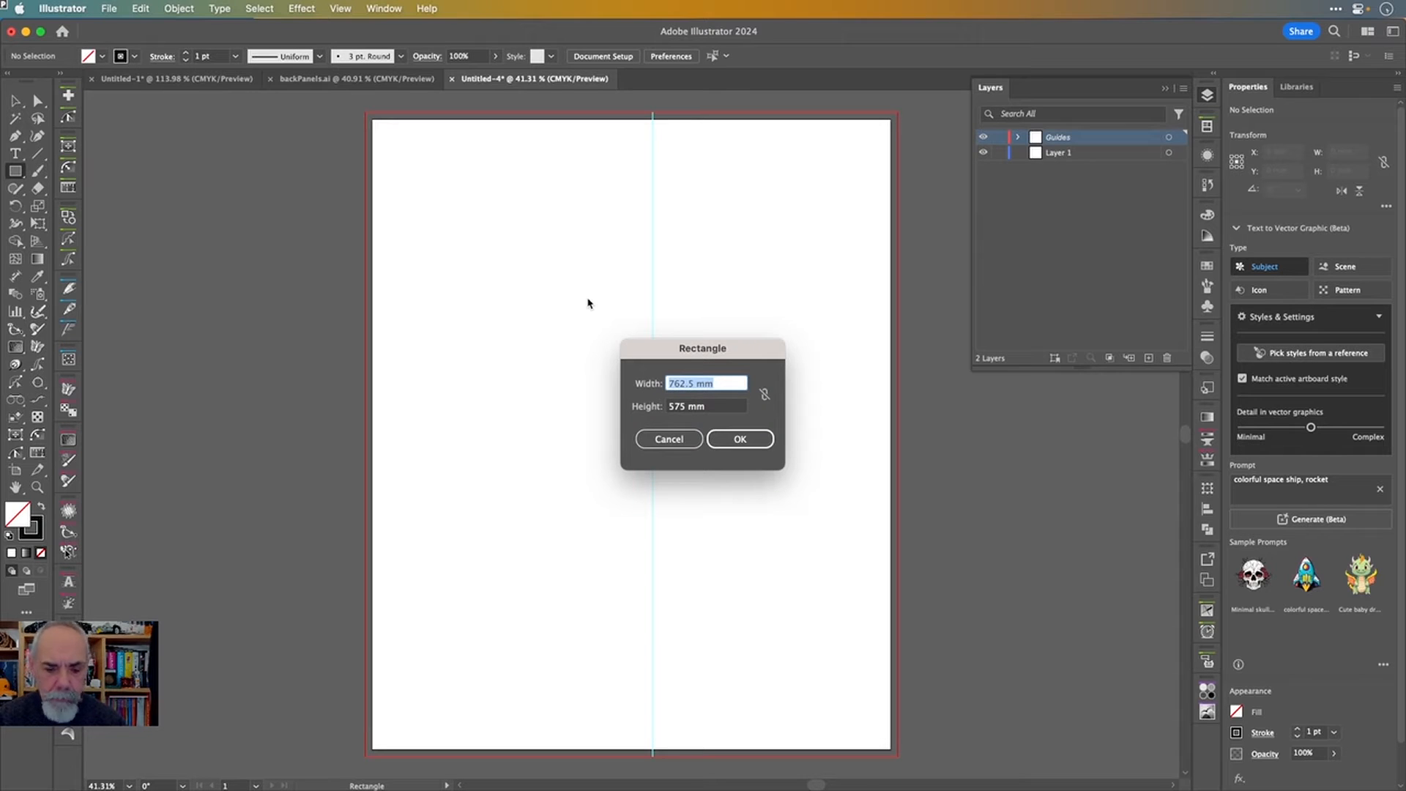
text(10)
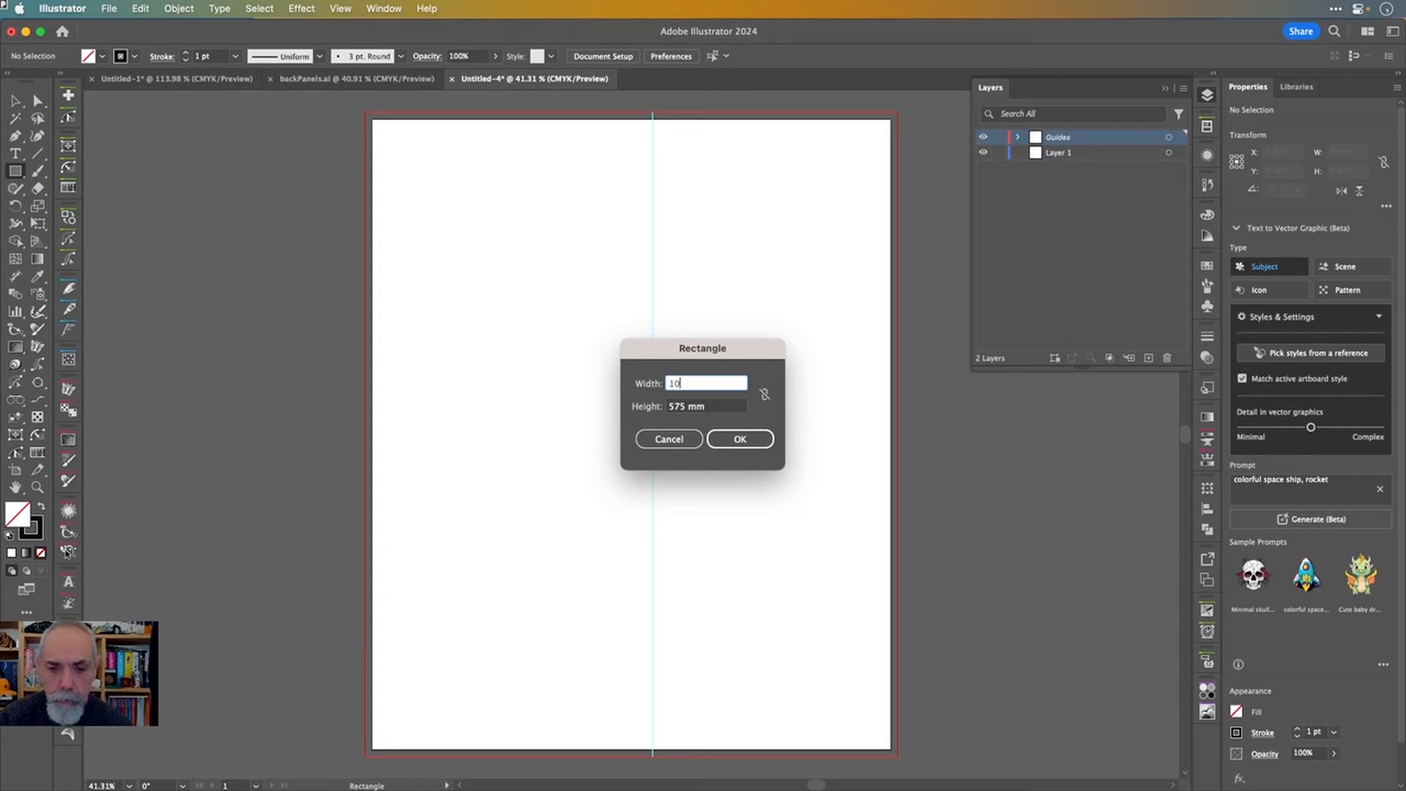
text(00/4)
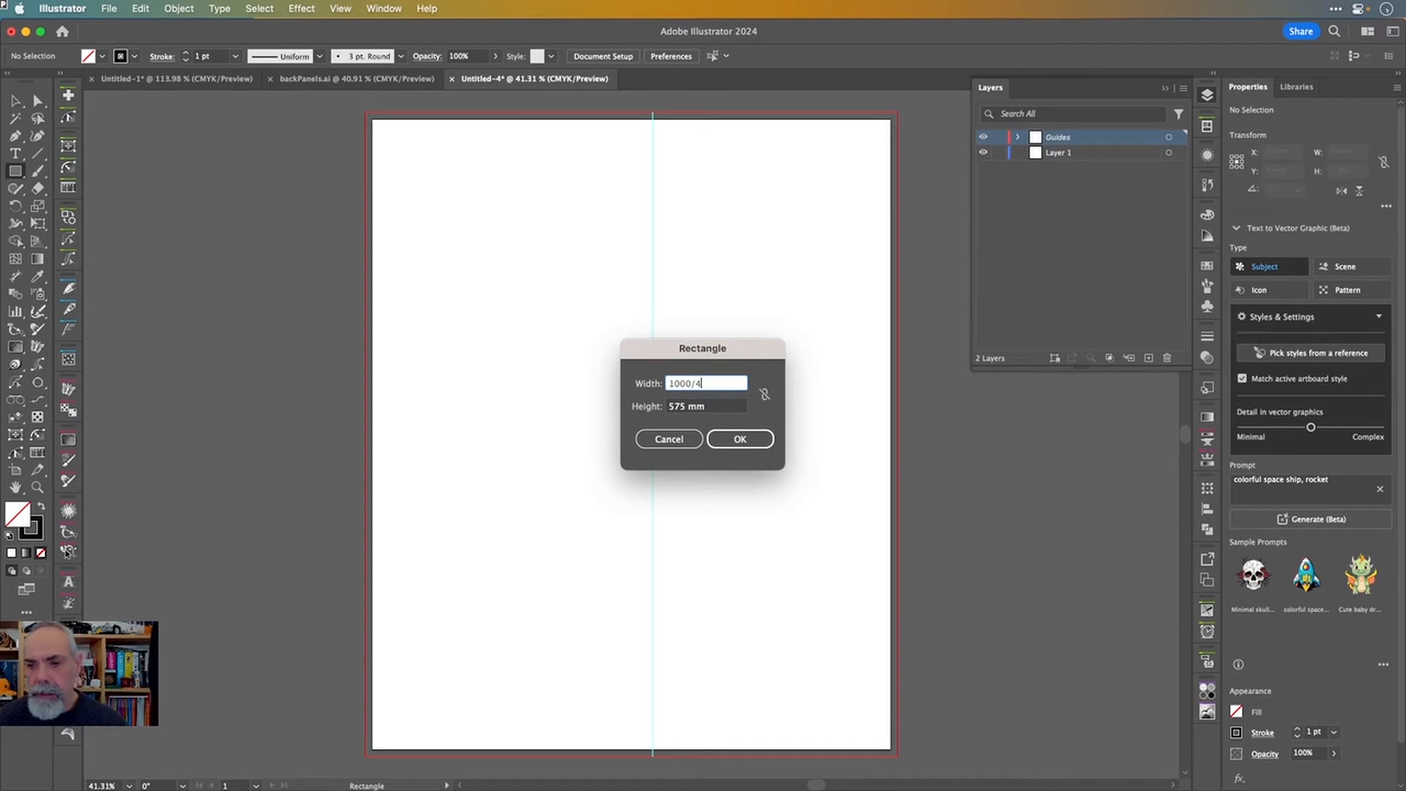
key(Return)
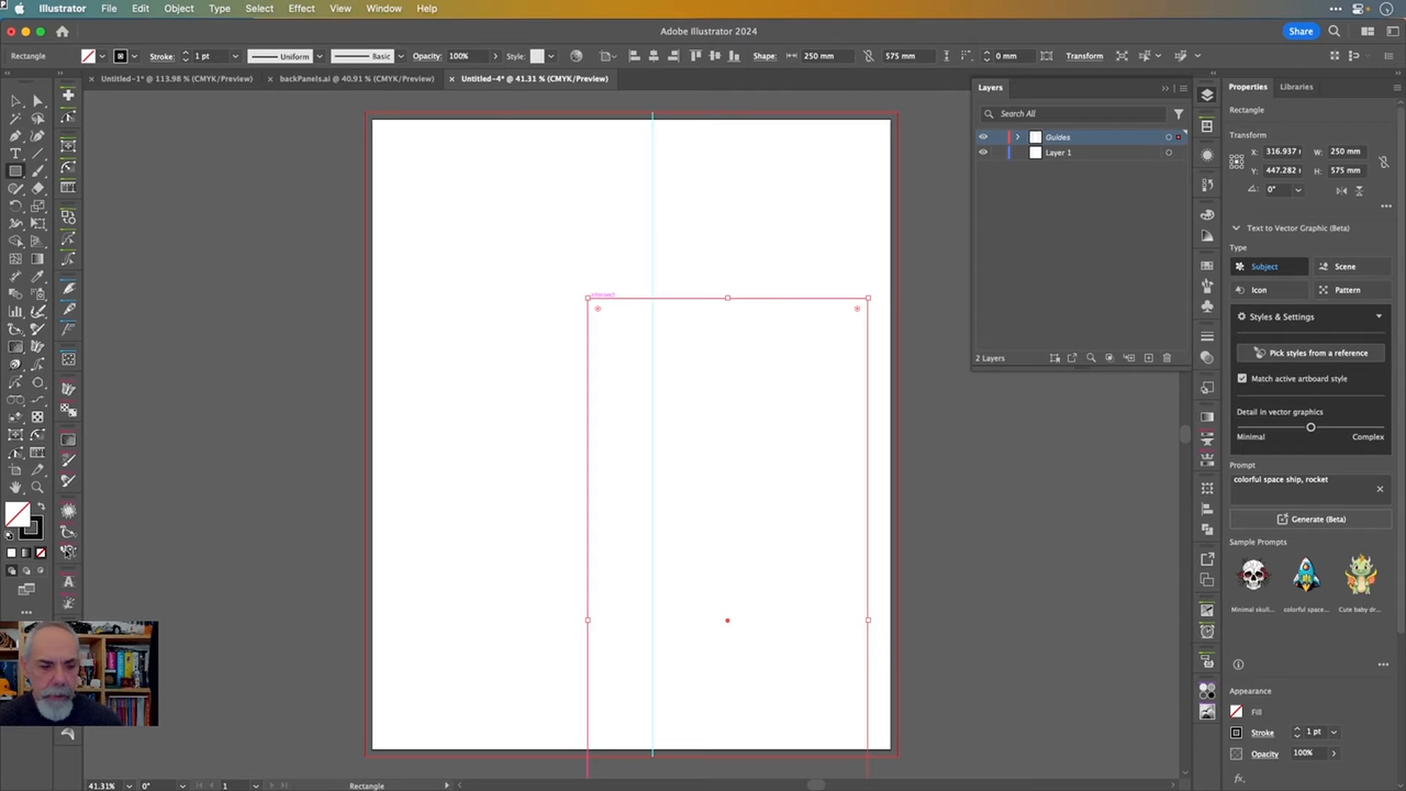
key(shift+x)
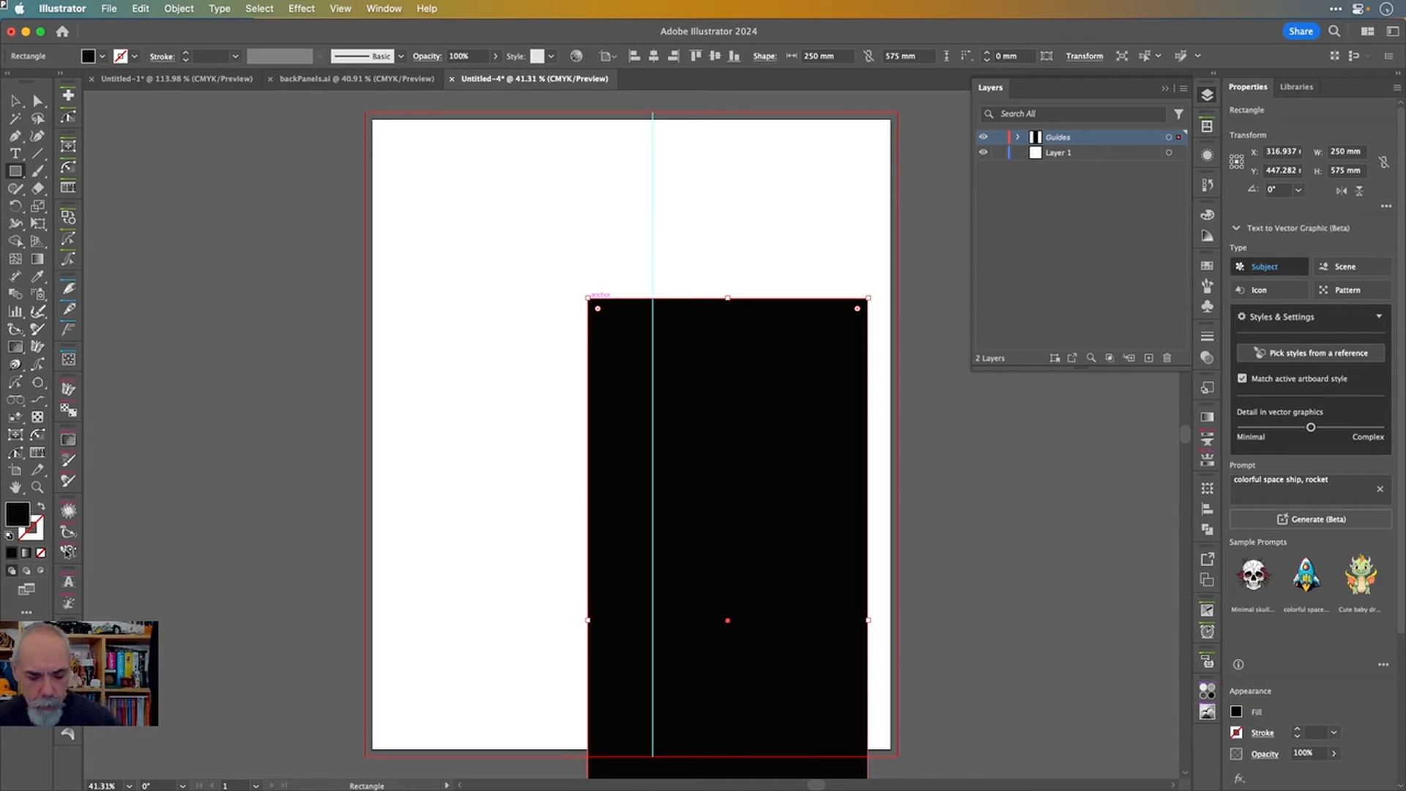
key(v)
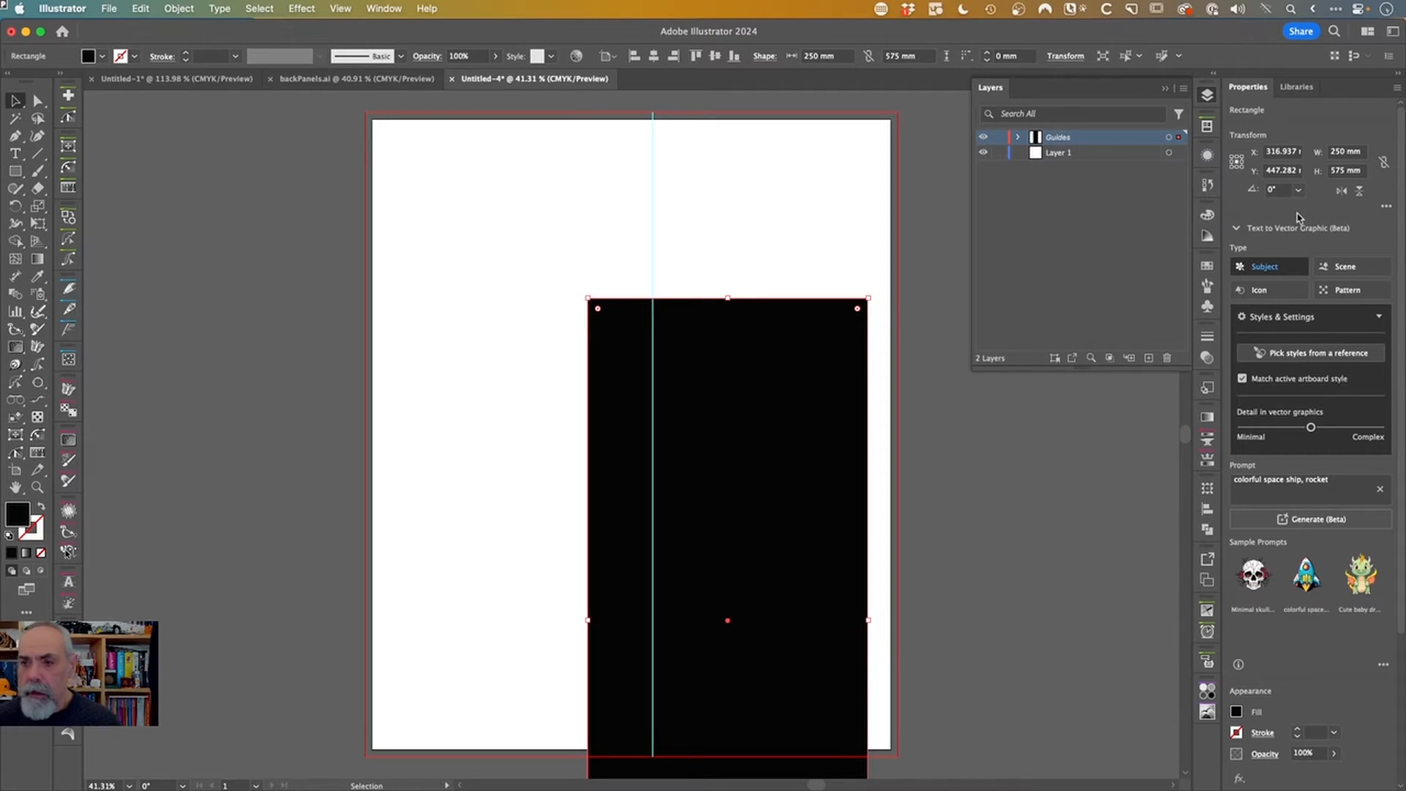
click(634, 57)
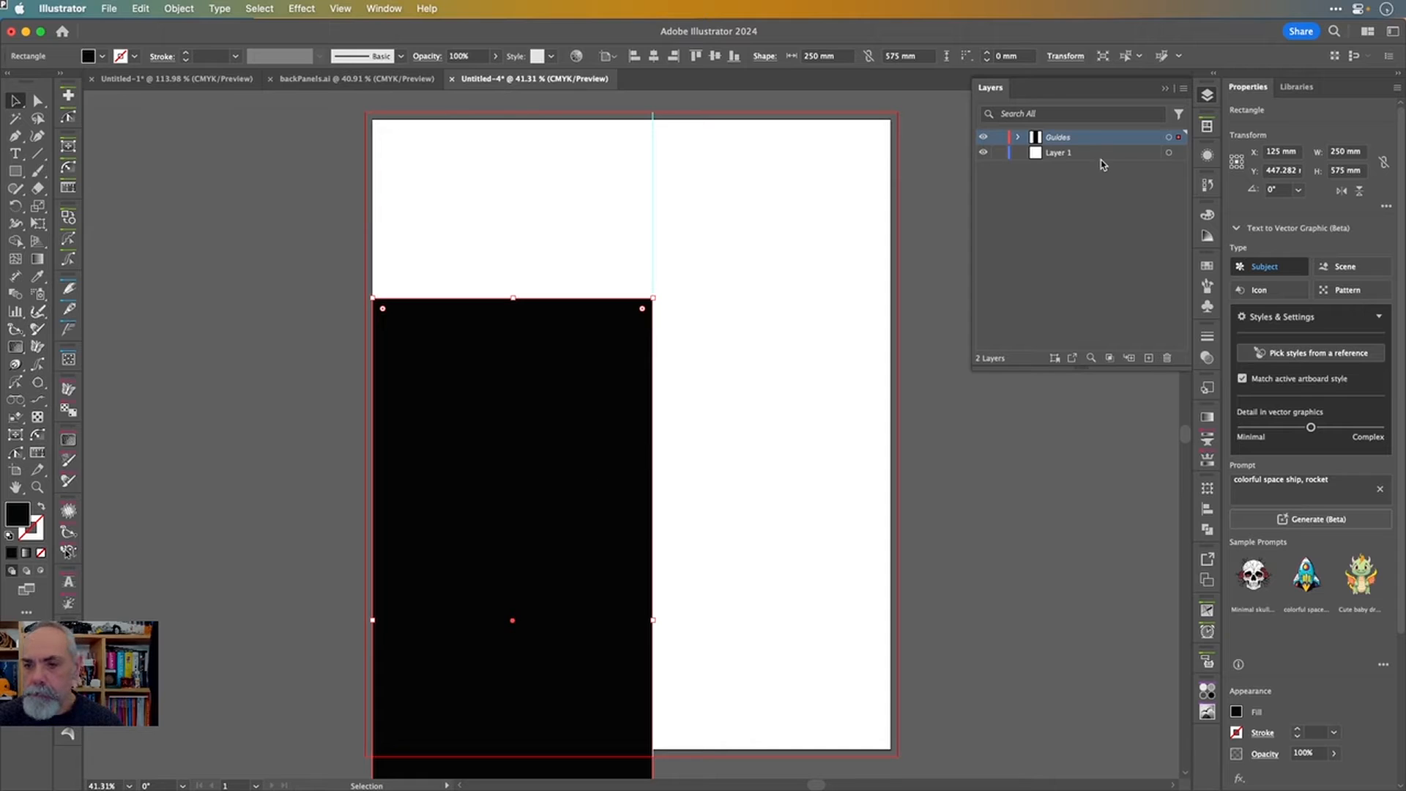
- Transfer the black rectangle from the Guides layer to Layer 1 and lock the Guides layer
click(1126, 156)
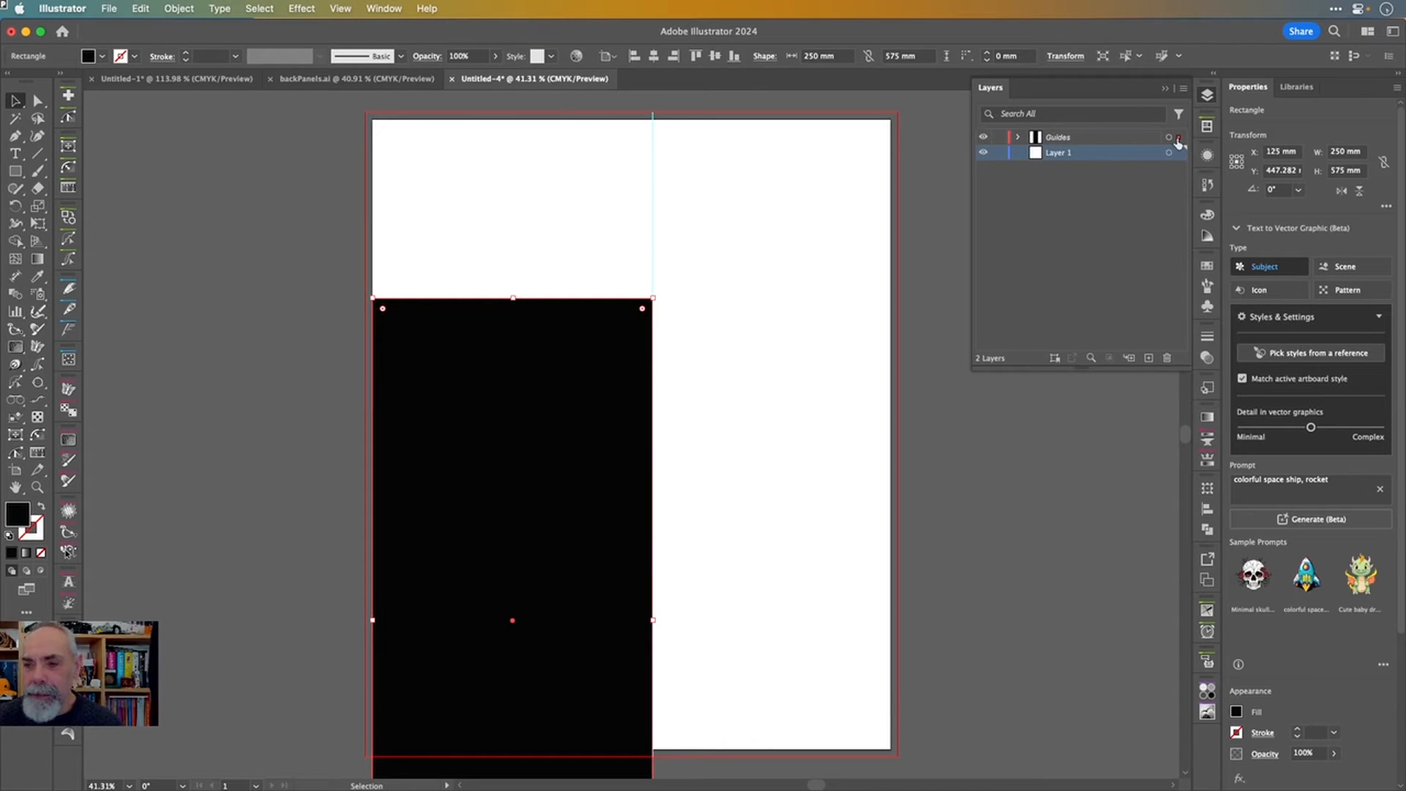
drag(1179, 137, 1180, 152)
click(999, 137)
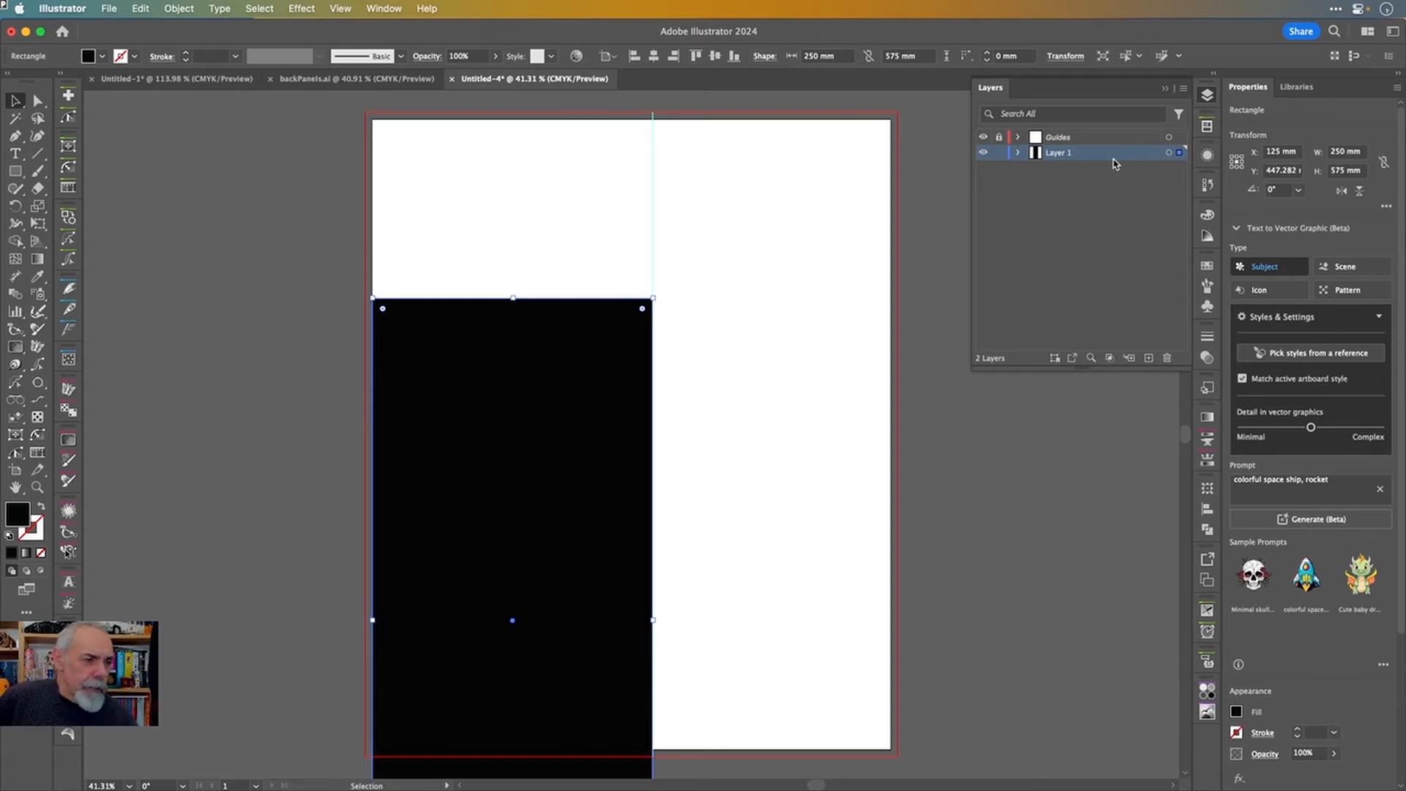
- Widen the rectangle to the right bleed edge, 468.75 mm wide, and move it up to span the full bleed height
drag(652, 442, 785, 444)
drag(785, 444, 898, 452)
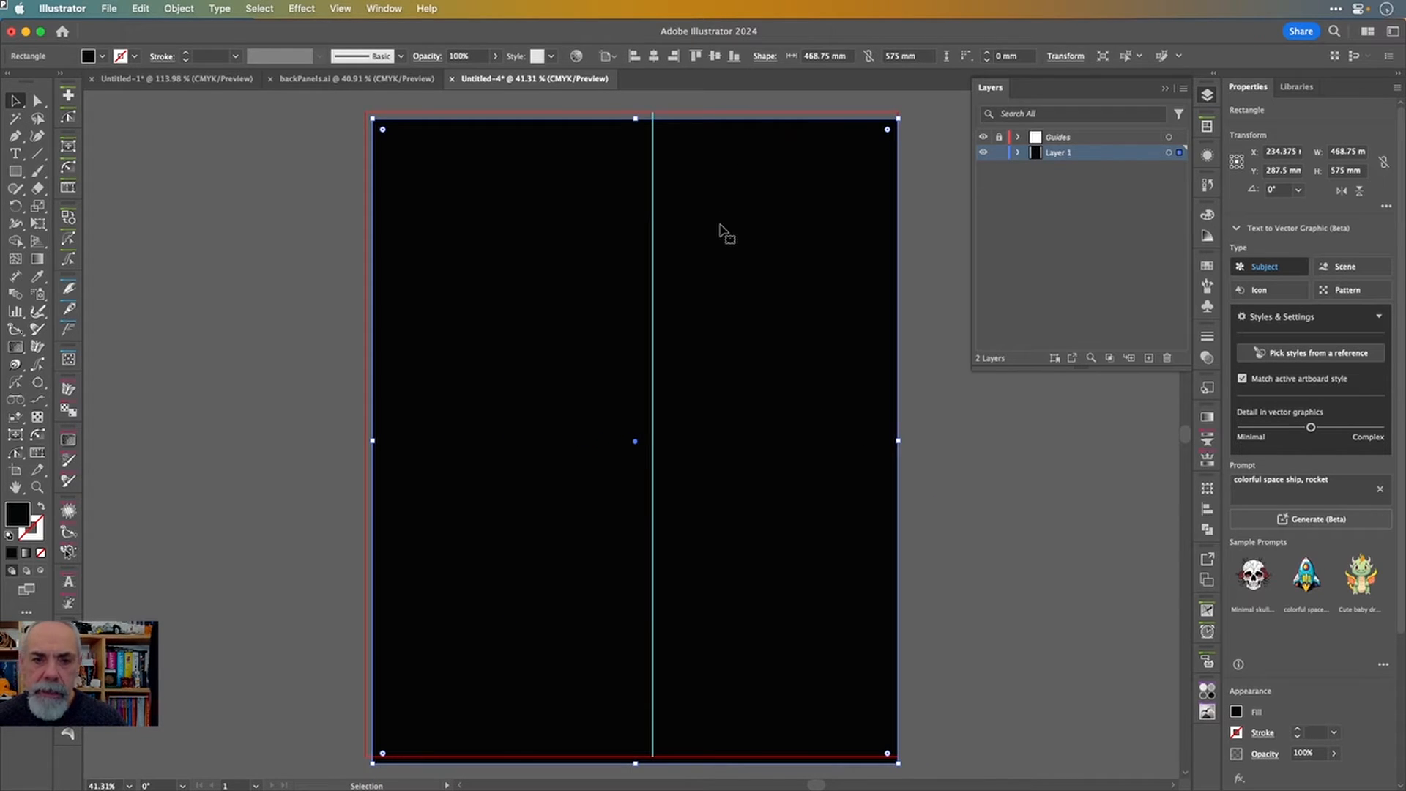
drag(741, 584, 743, 570)
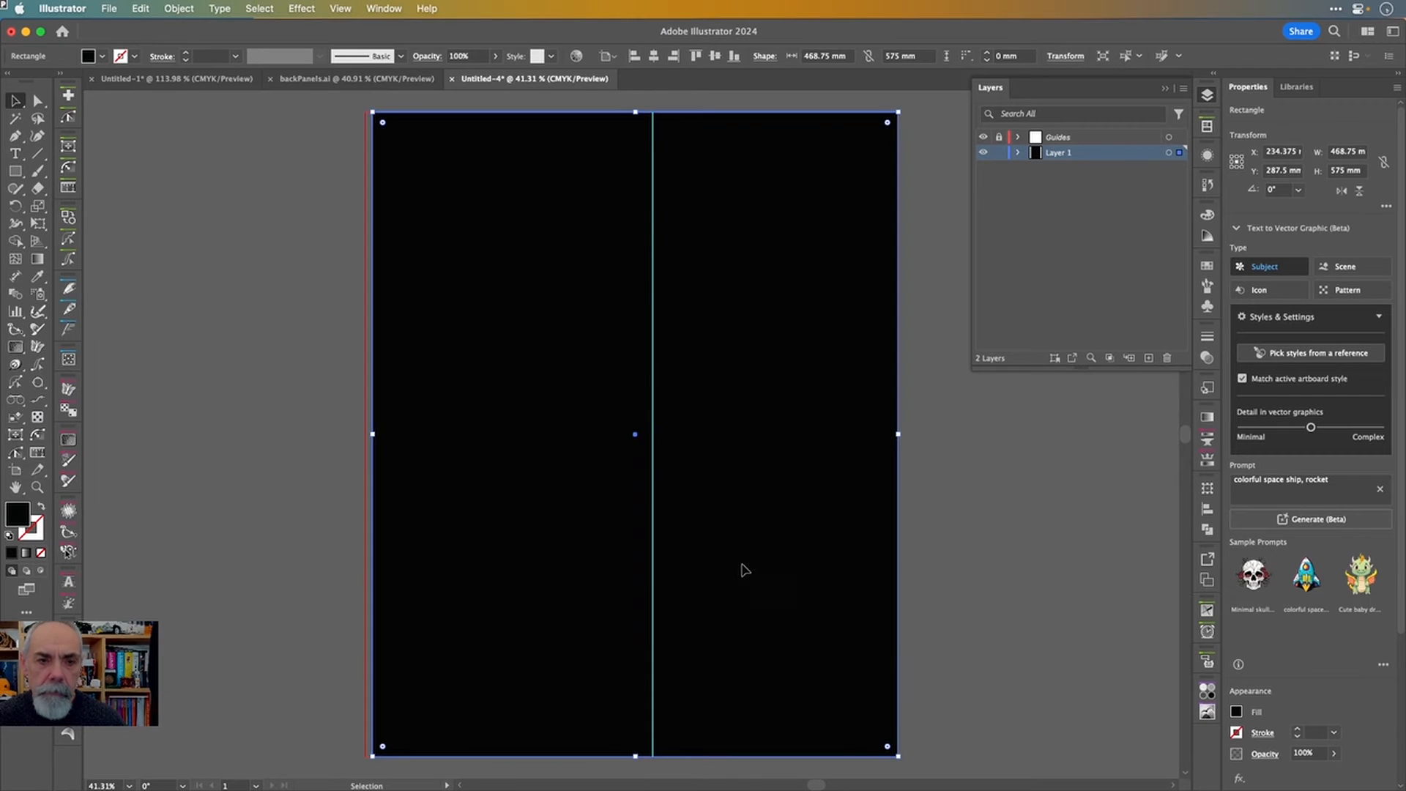
click(610, 57)
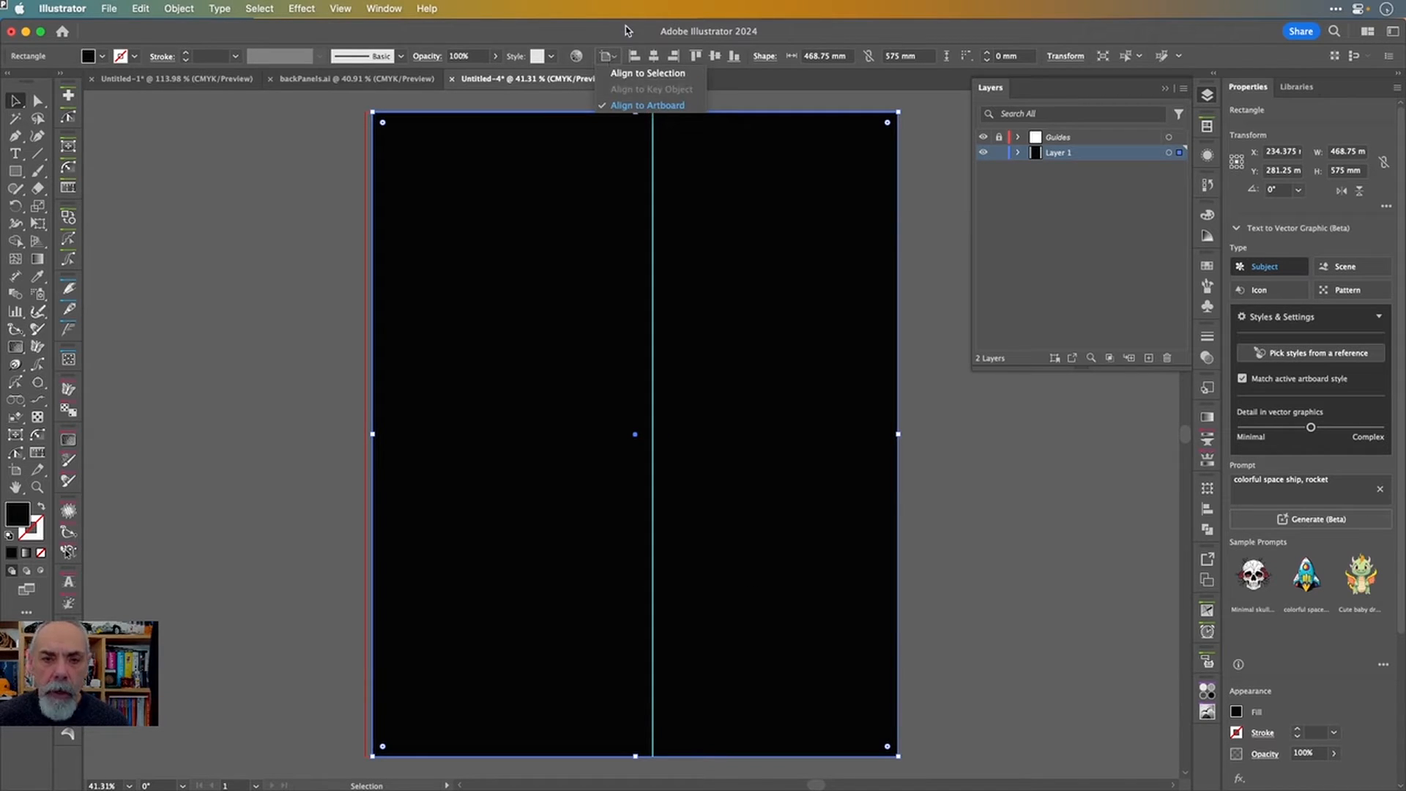
click(627, 29)
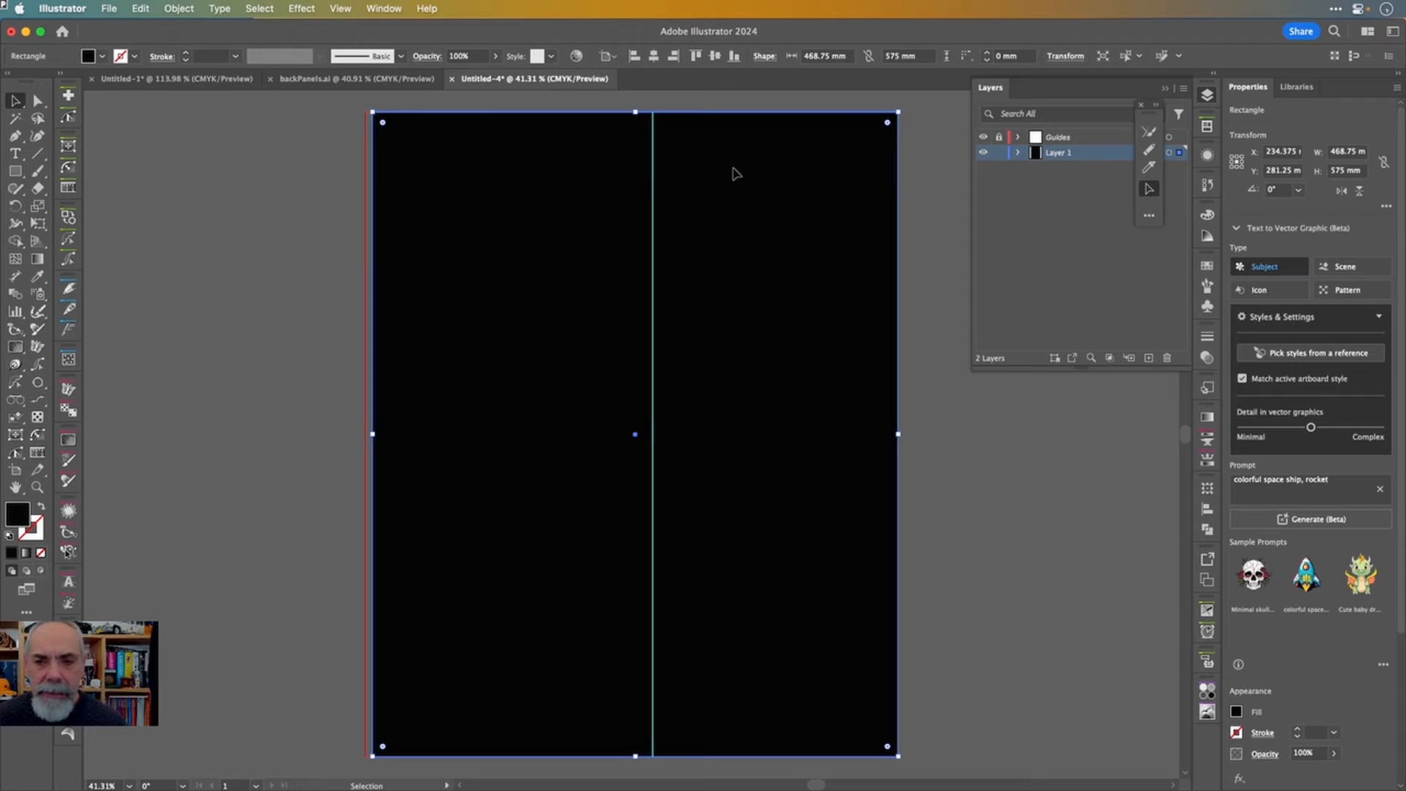
- Extend the black rectangle to the left and right bleed edges, 475 mm wide, and save the document as standLW.ai
drag(737, 174, 726, 172)
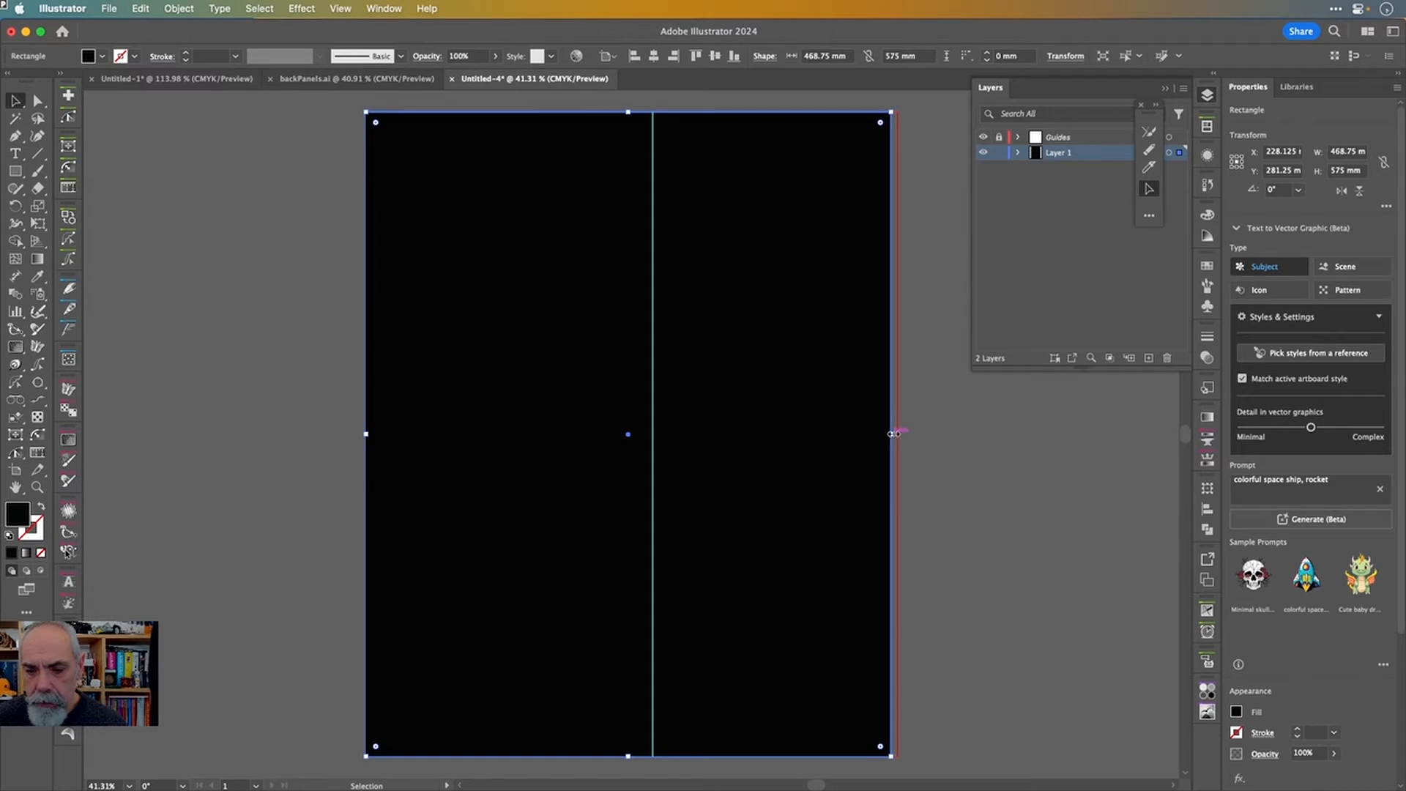
drag(895, 435, 899, 436)
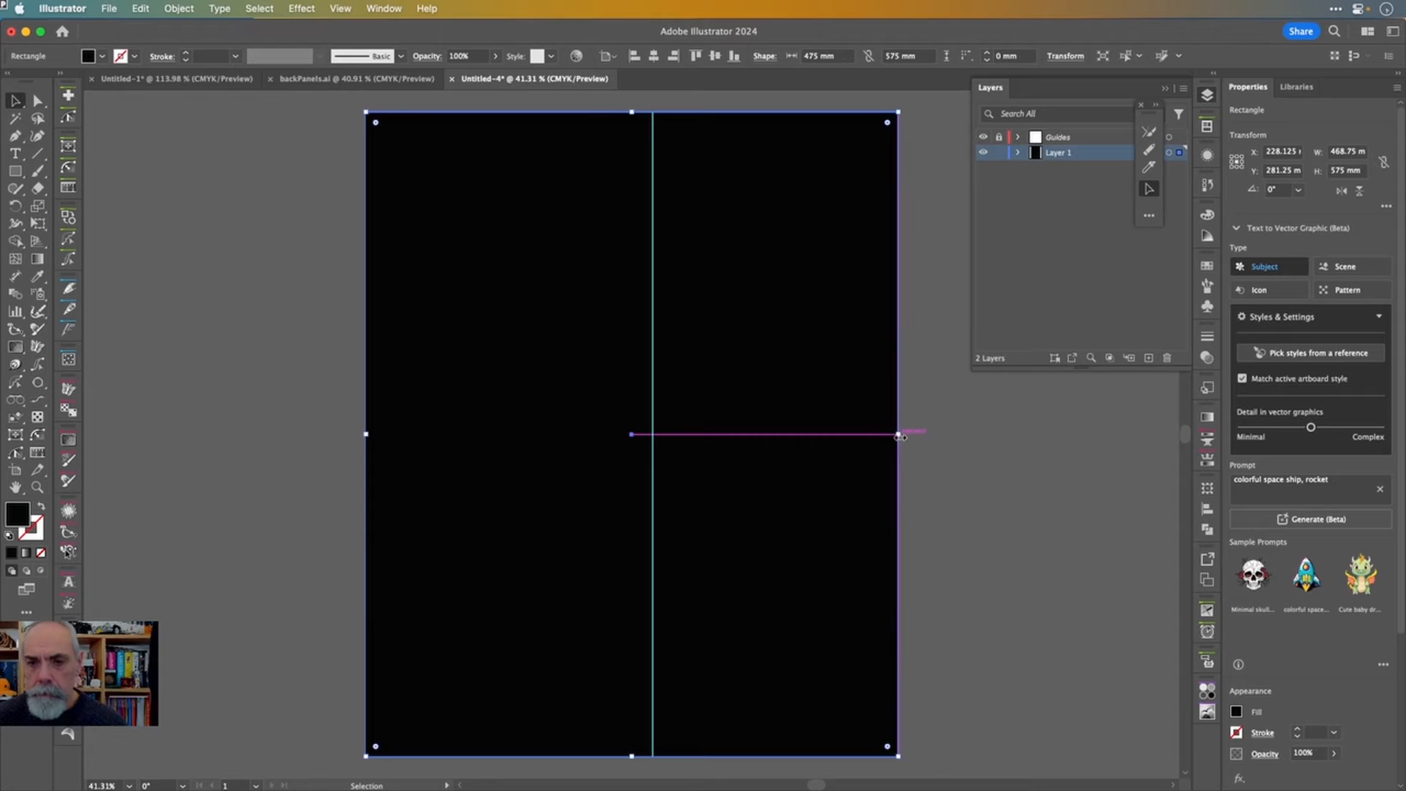
click(938, 430)
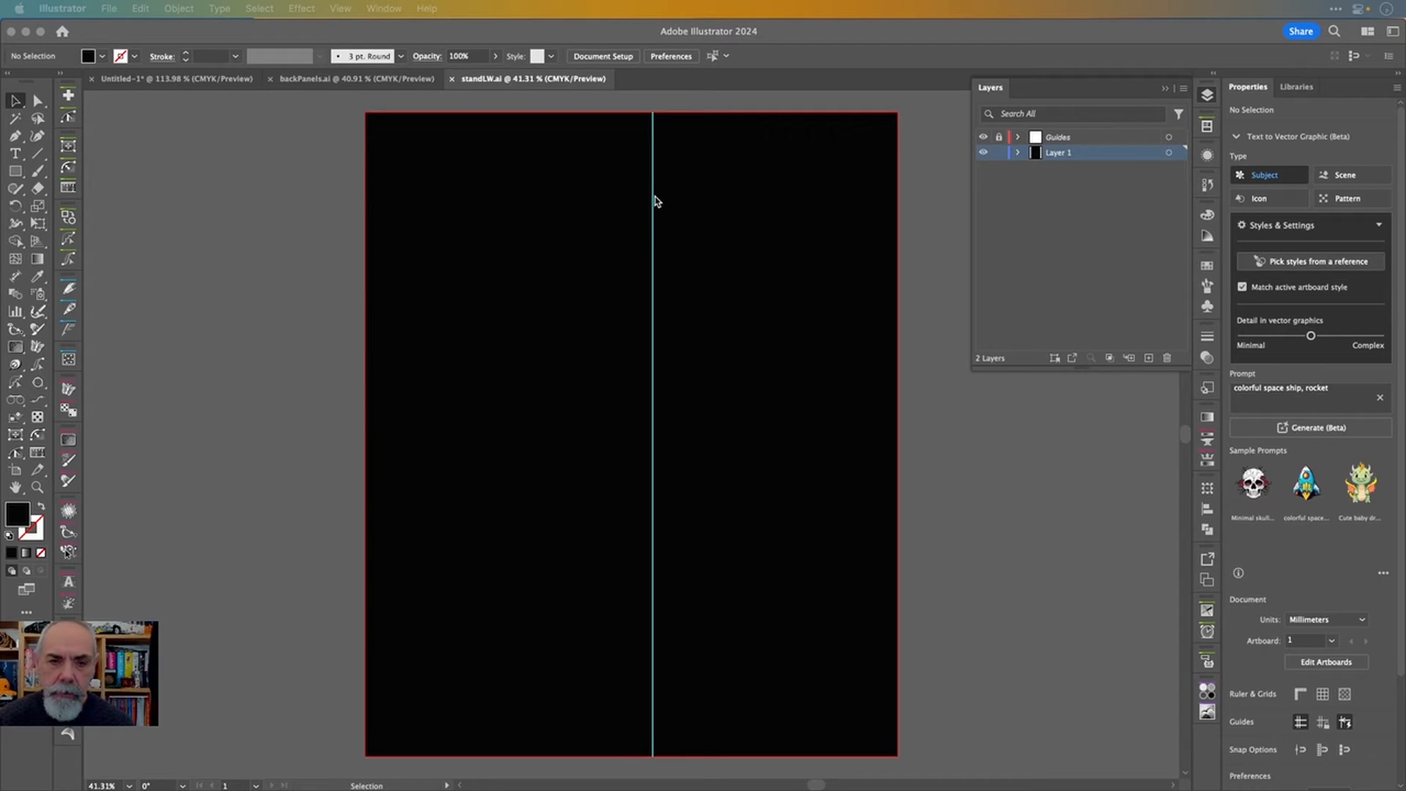
- Save the document under the new name standRW.ai in the StandDemo folder, in Illustrator 2020 format
click(657, 203)
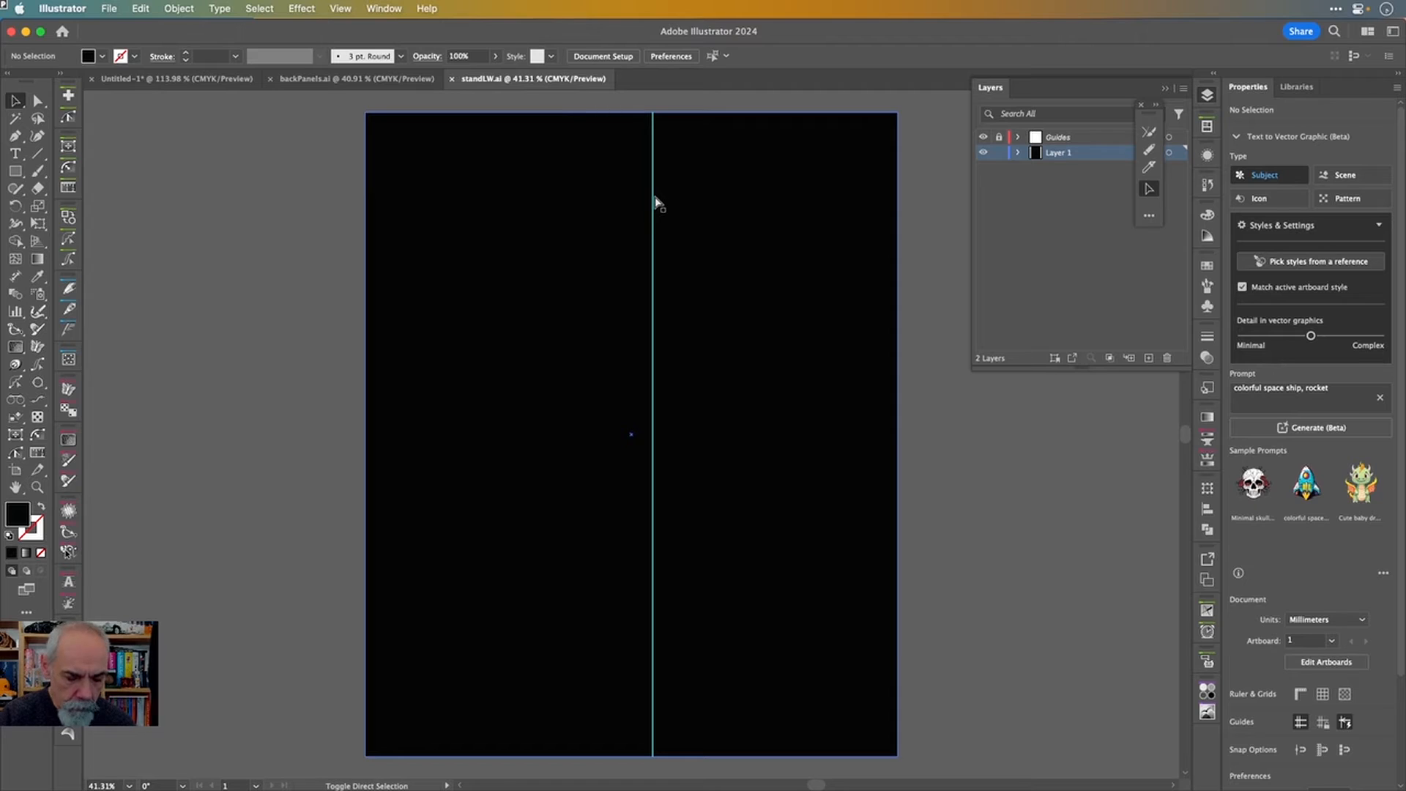
key(super+shift+s)
key(Right)
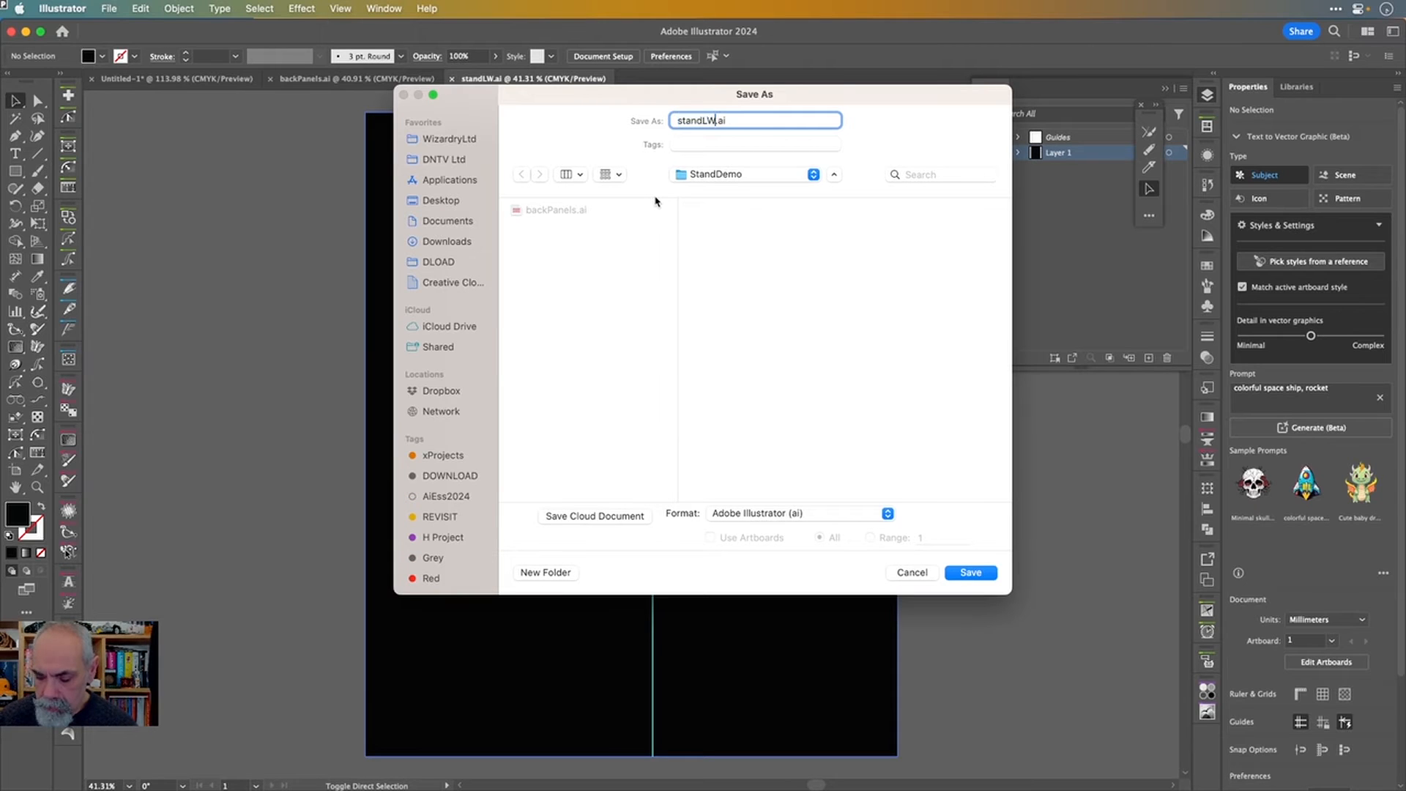
key(Left)
key(Left)
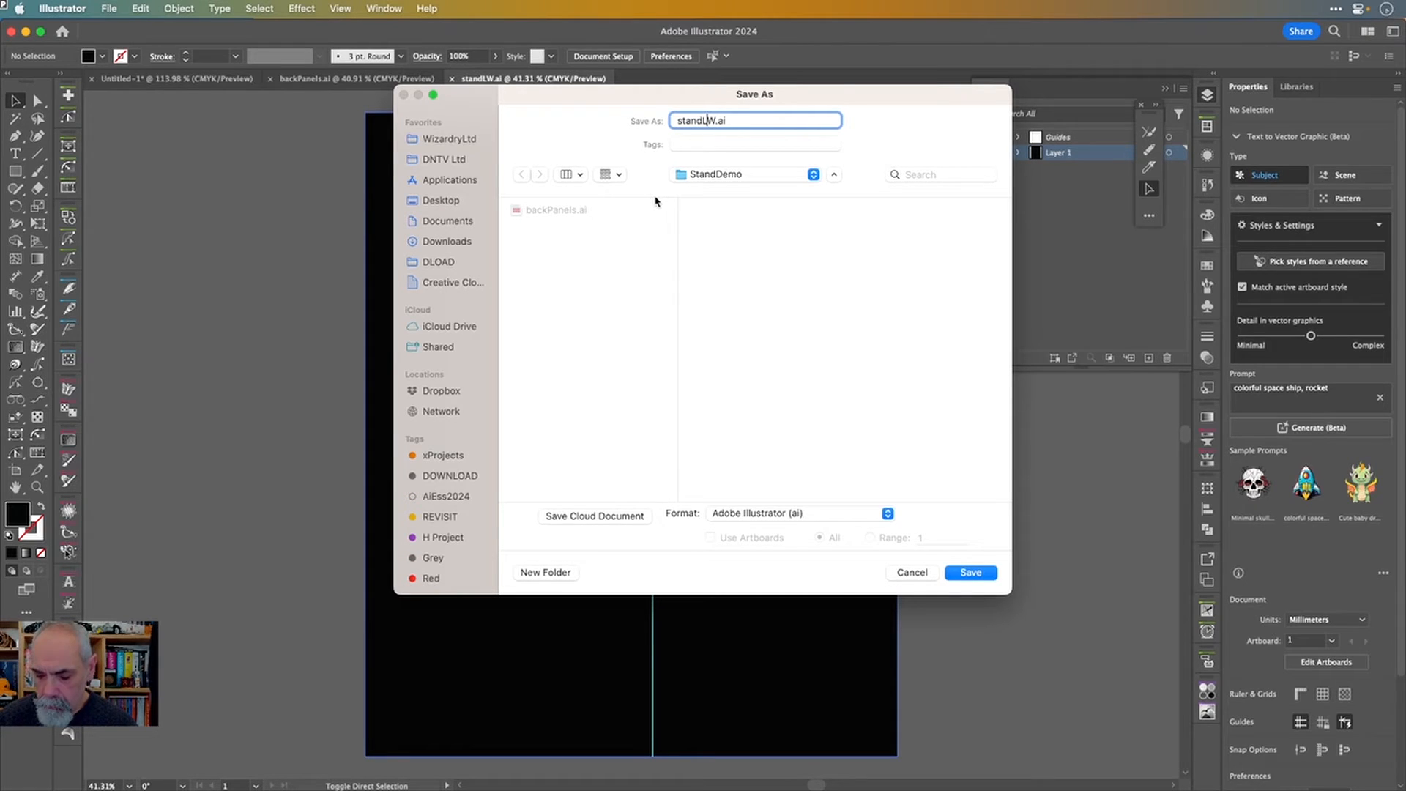
key(Delete)
text(R)
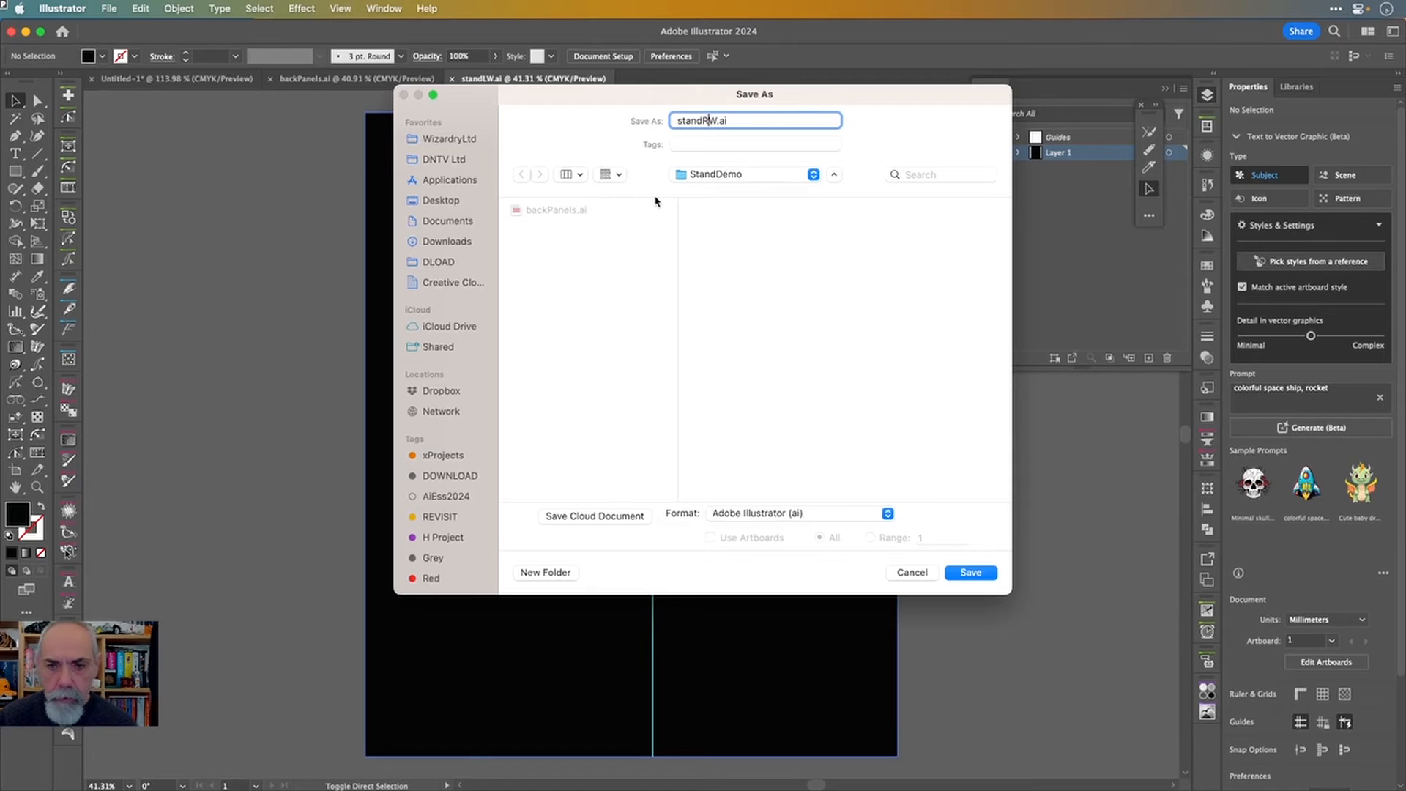
key(Return)
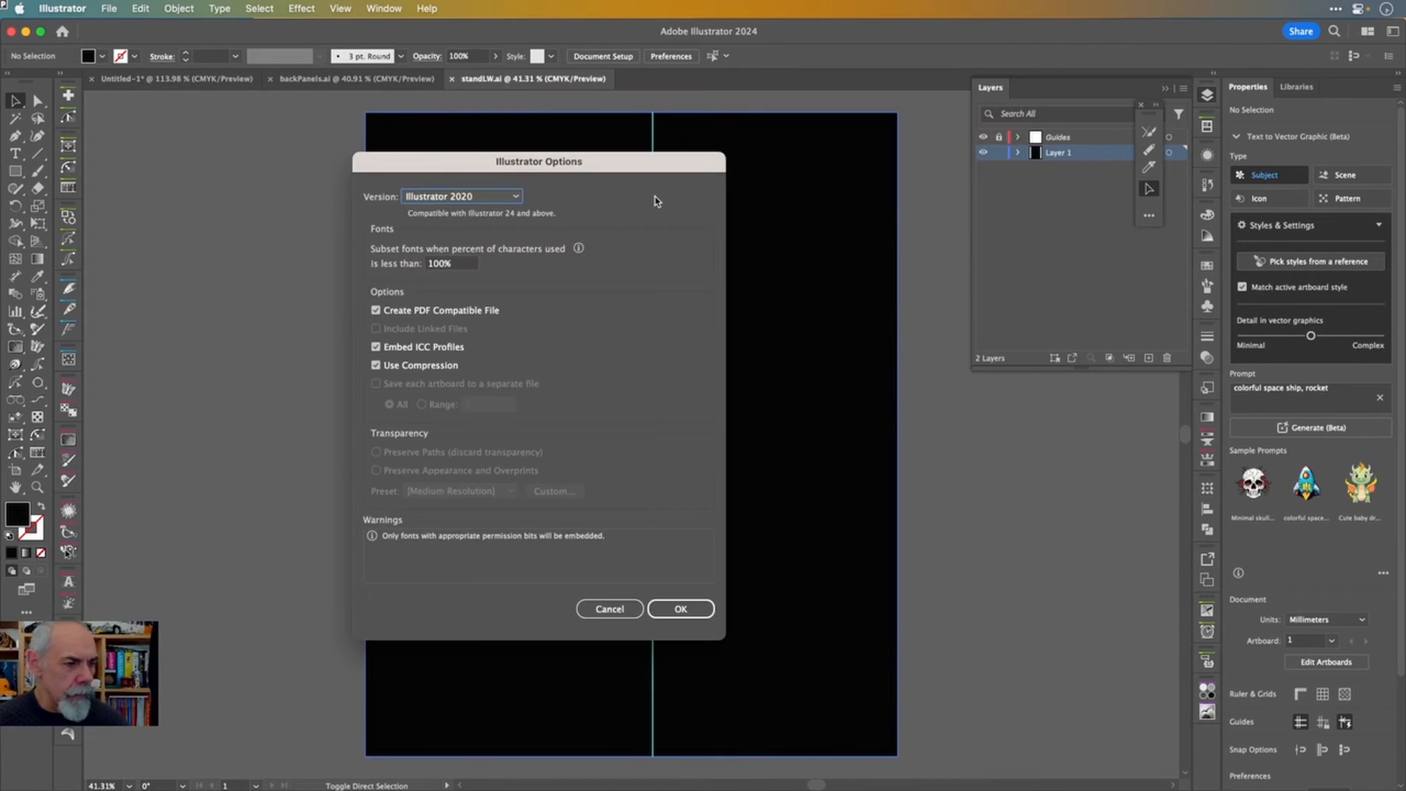
key(Return)
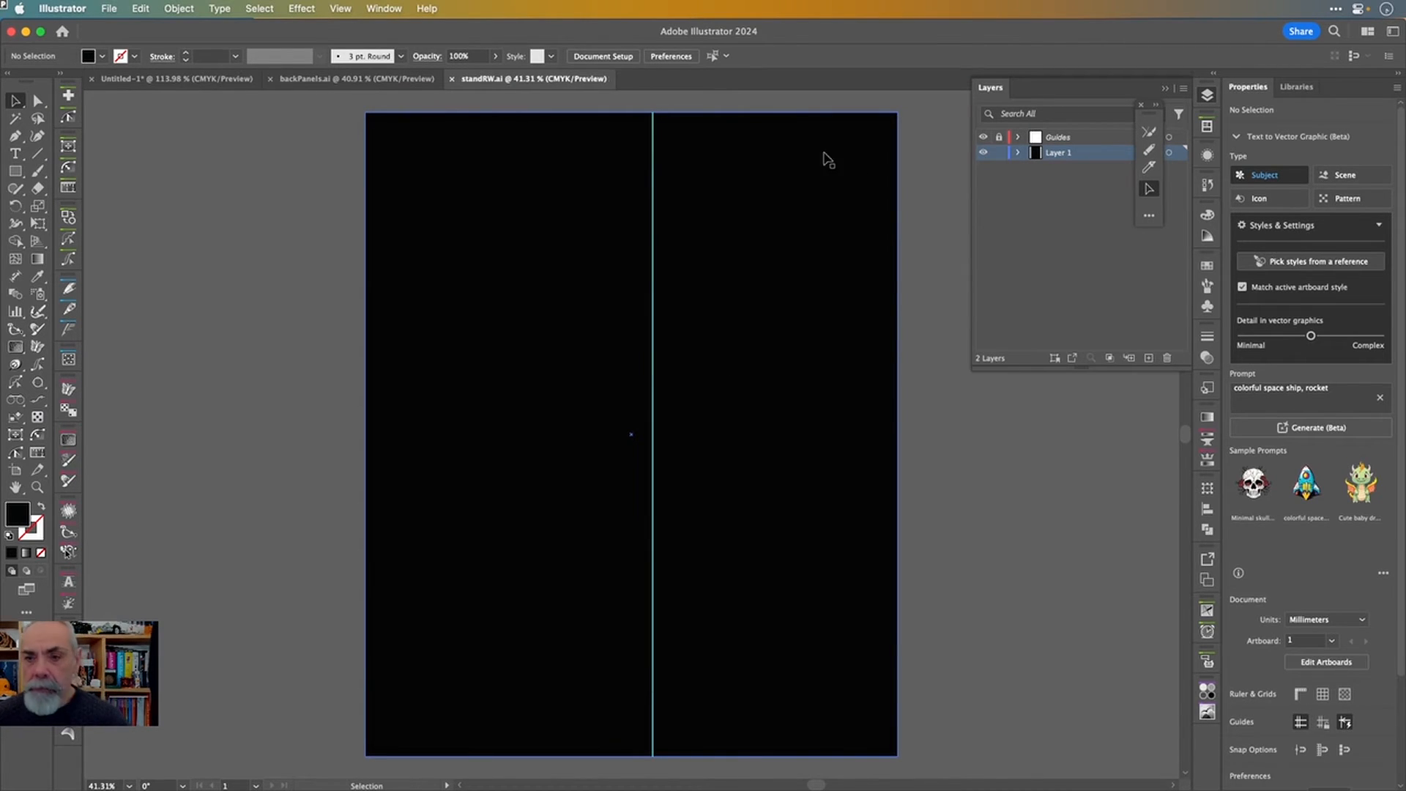
- Unlock the Guides layer, set the vertical guide's X position to 850/4 mm, and lock the layer again
click(999, 137)
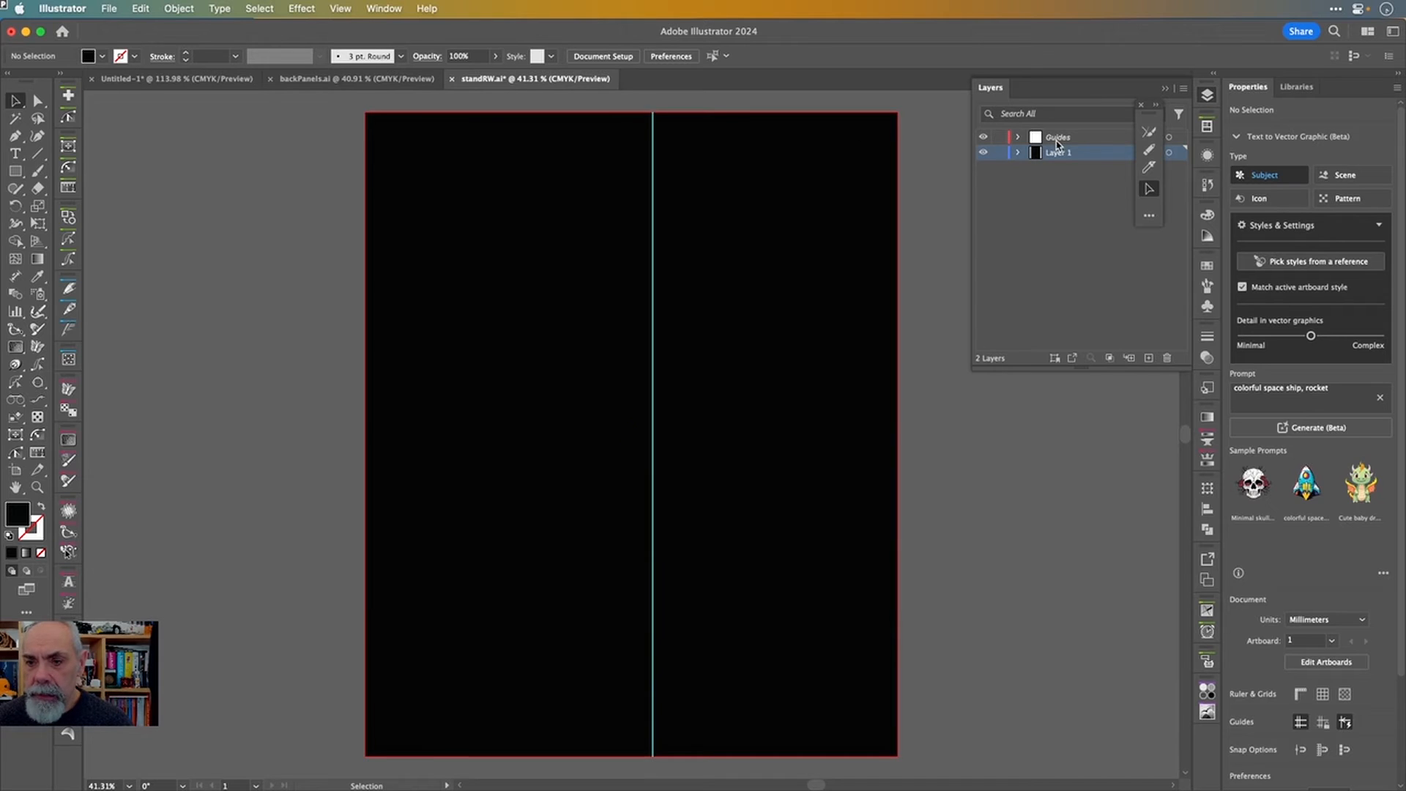
click(1094, 140)
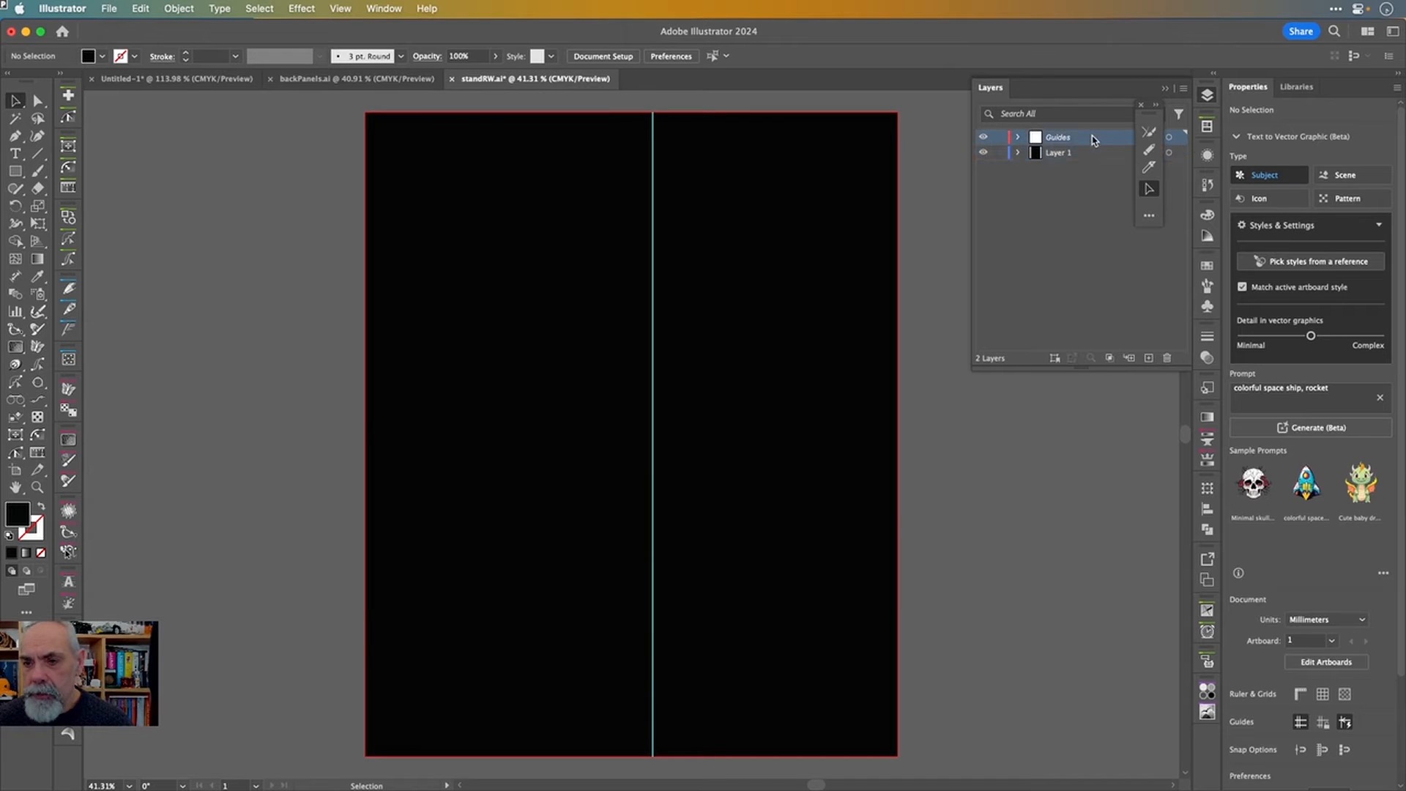
click(654, 210)
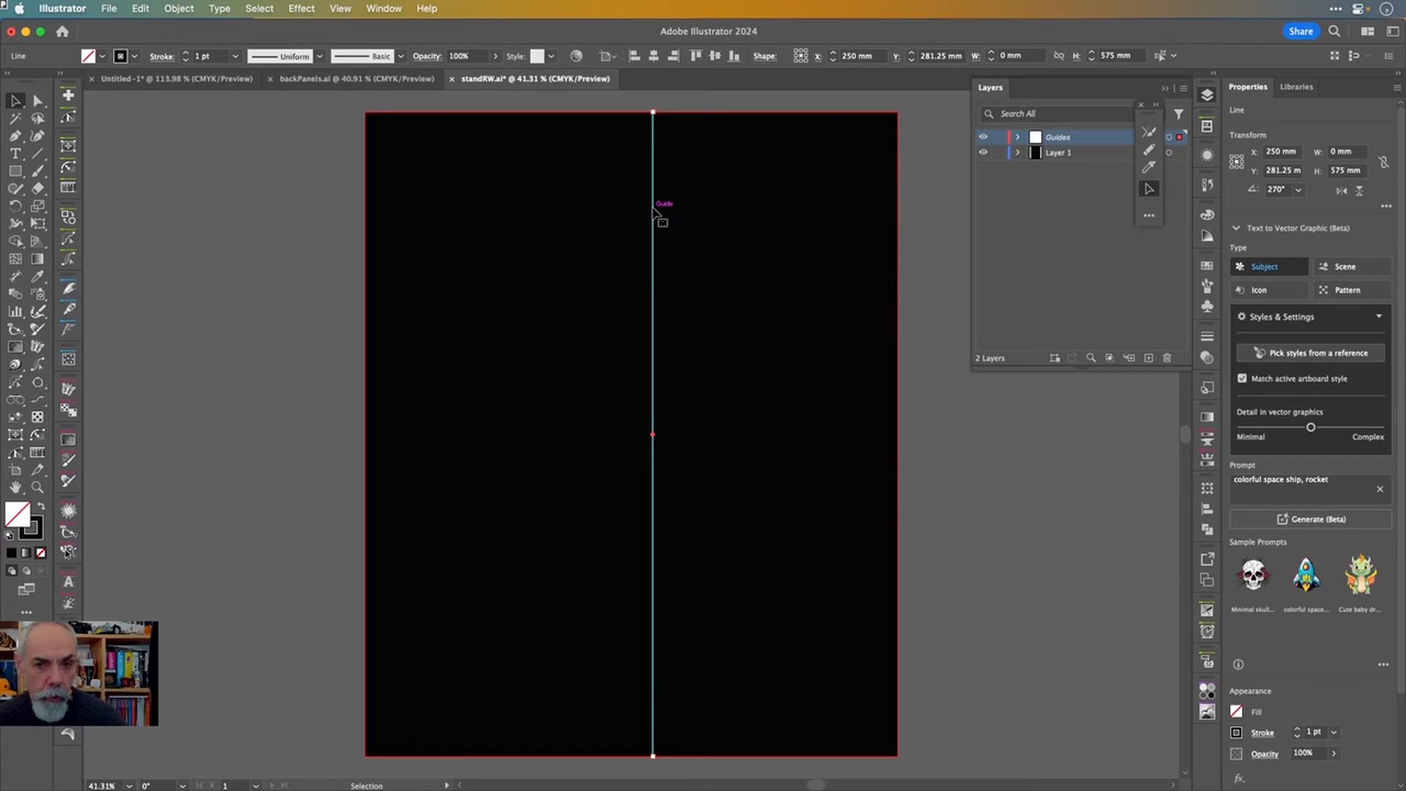
click(1273, 153)
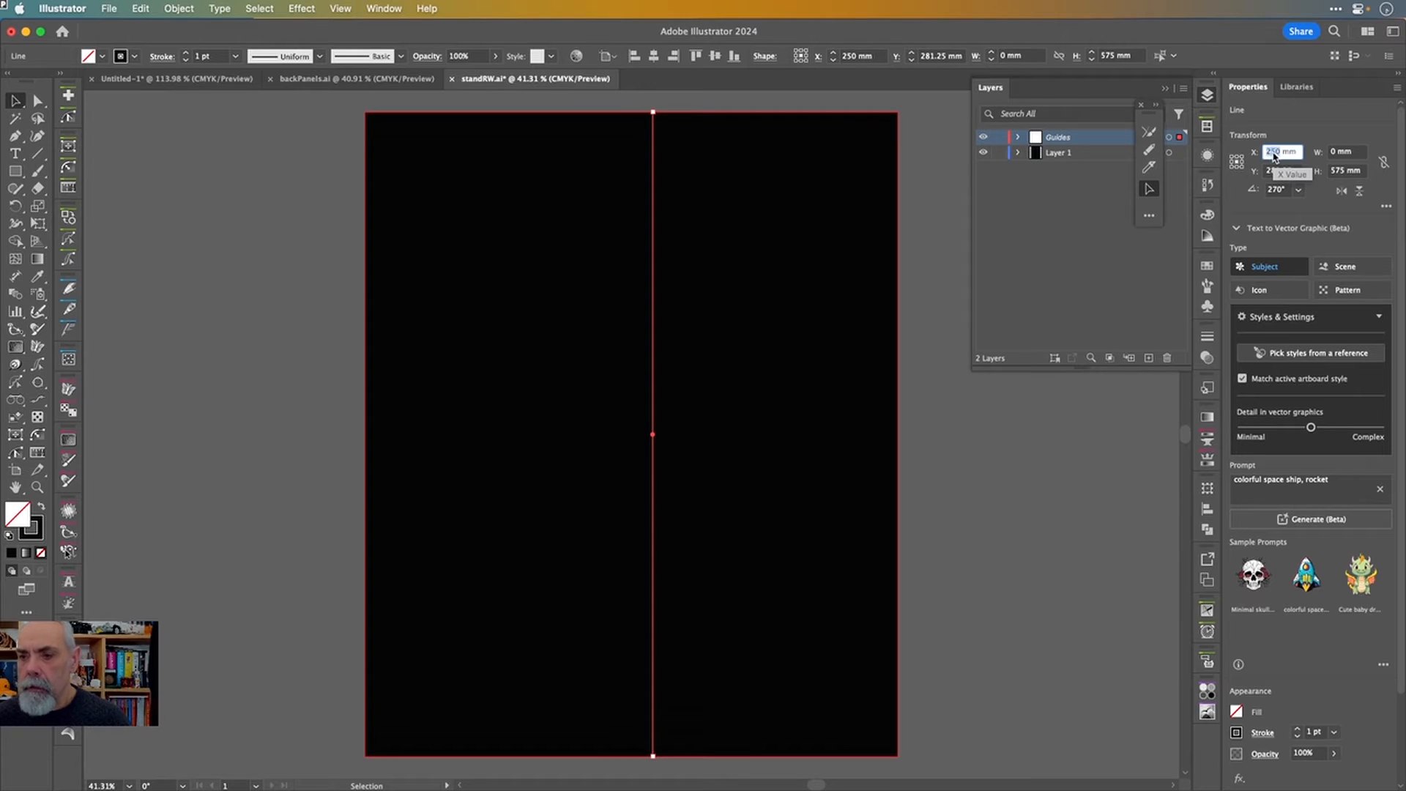
text(850/4)
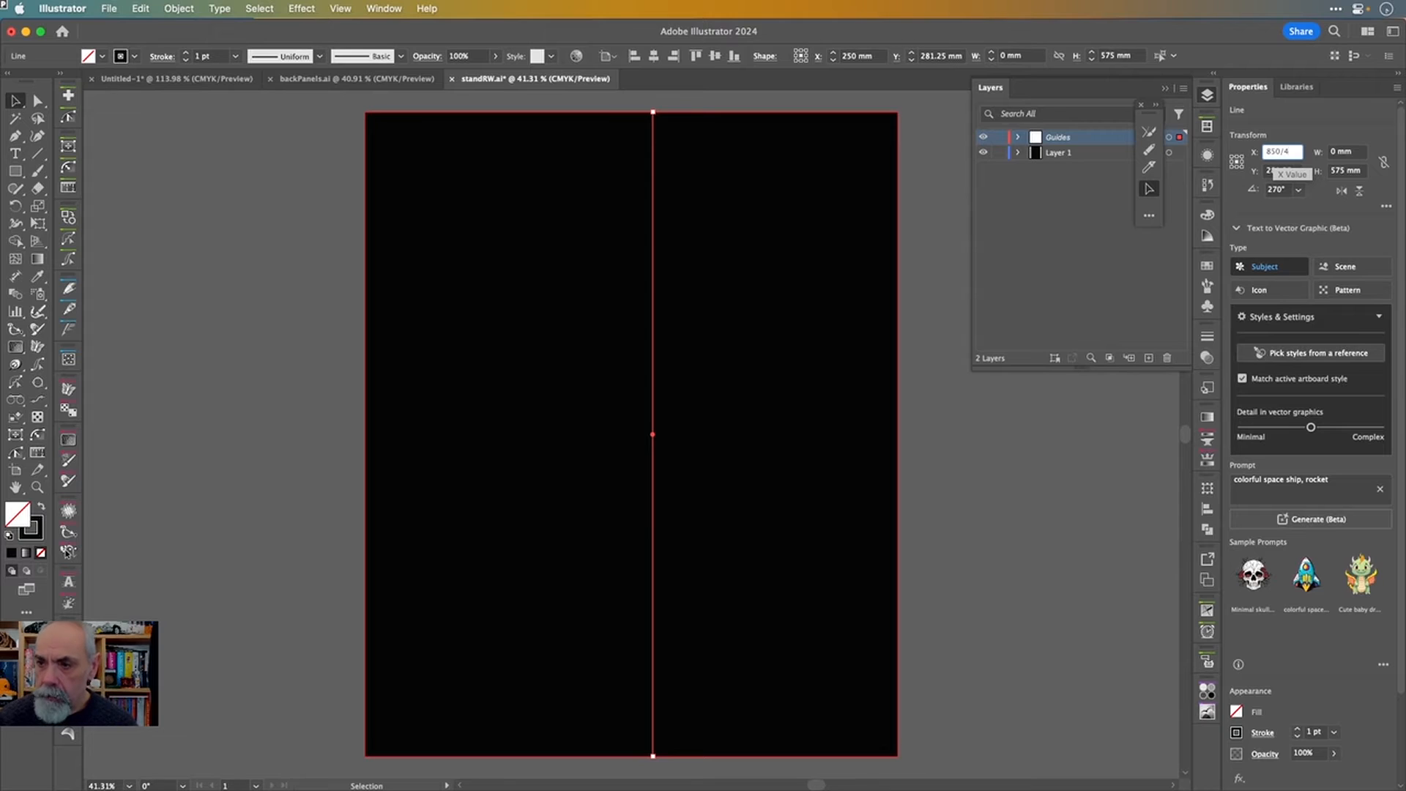
key(Return)
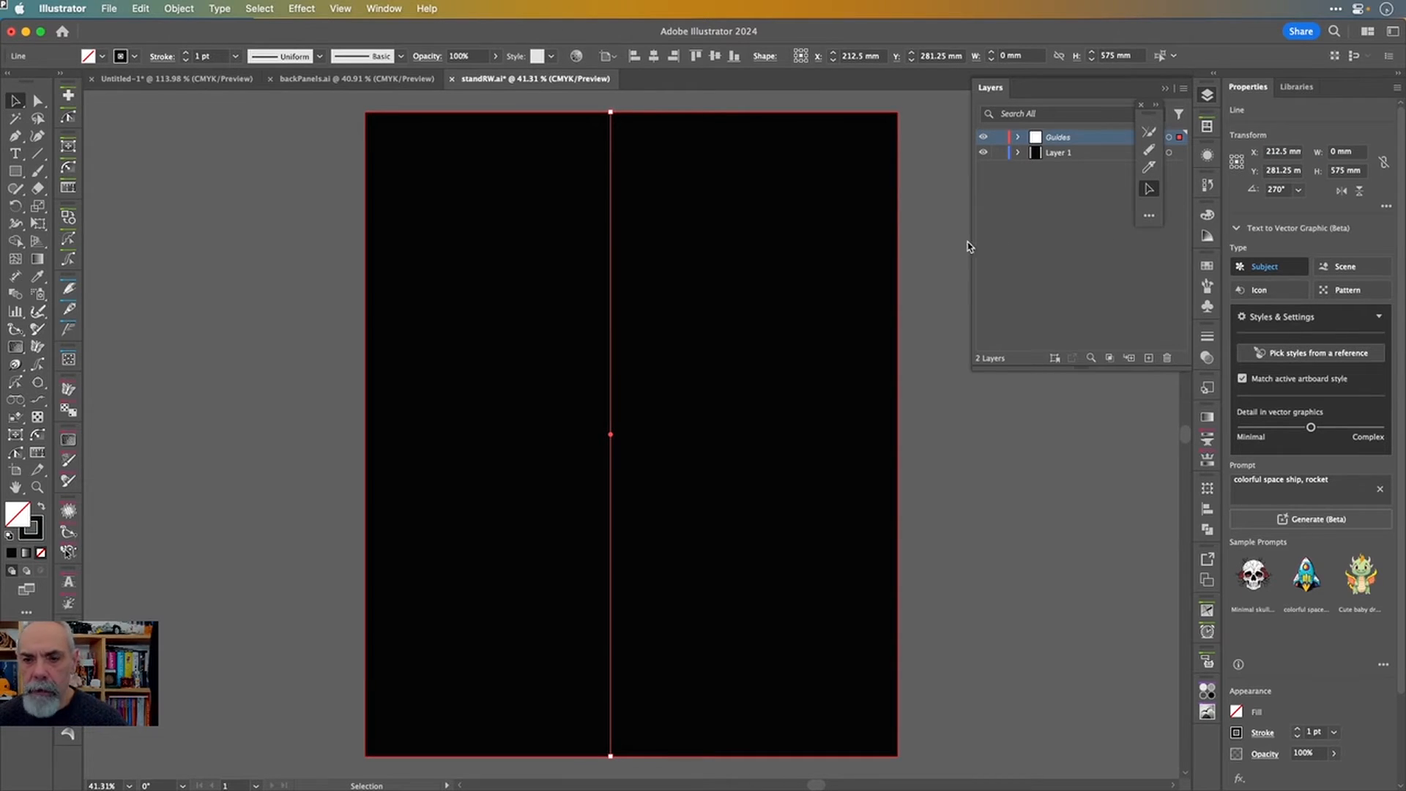
click(926, 239)
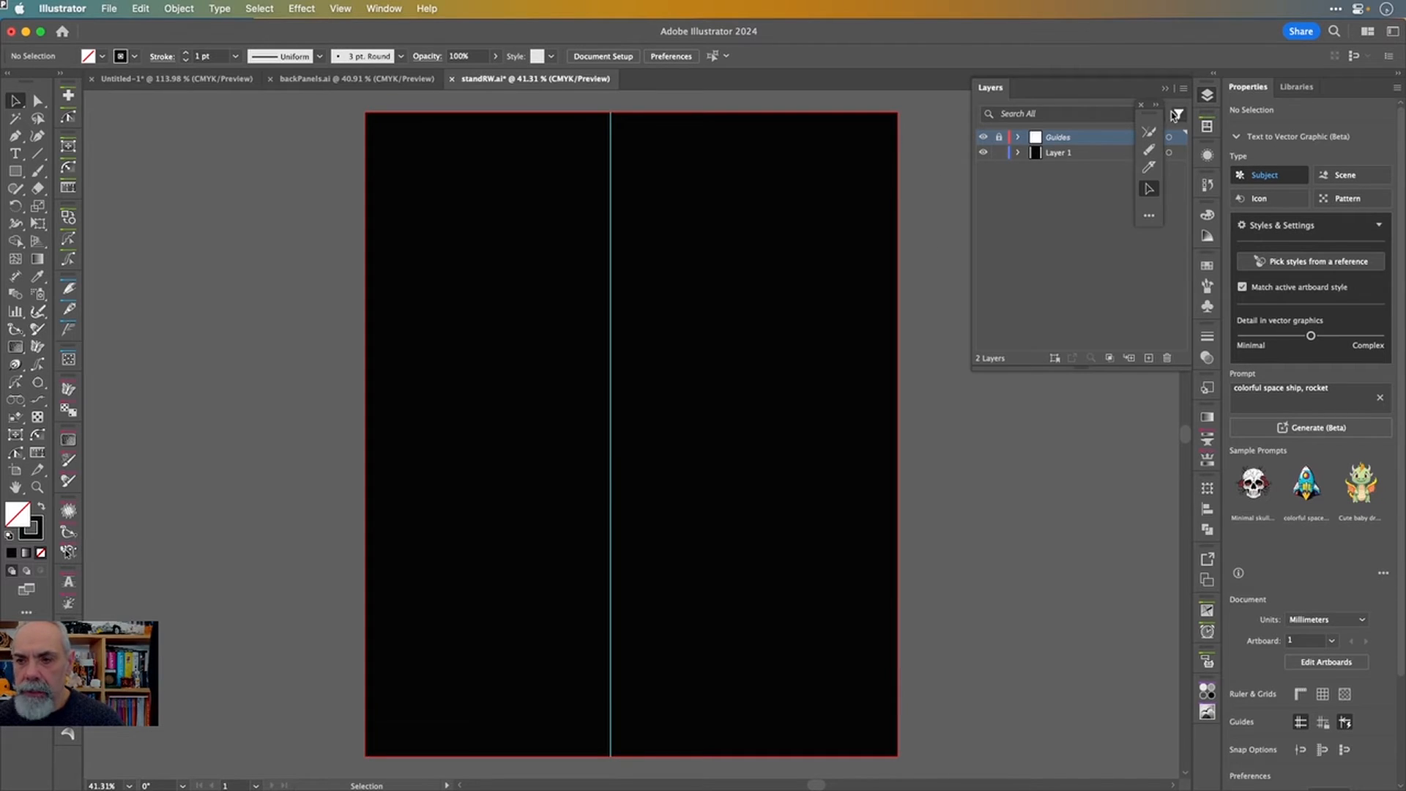
click(1207, 95)
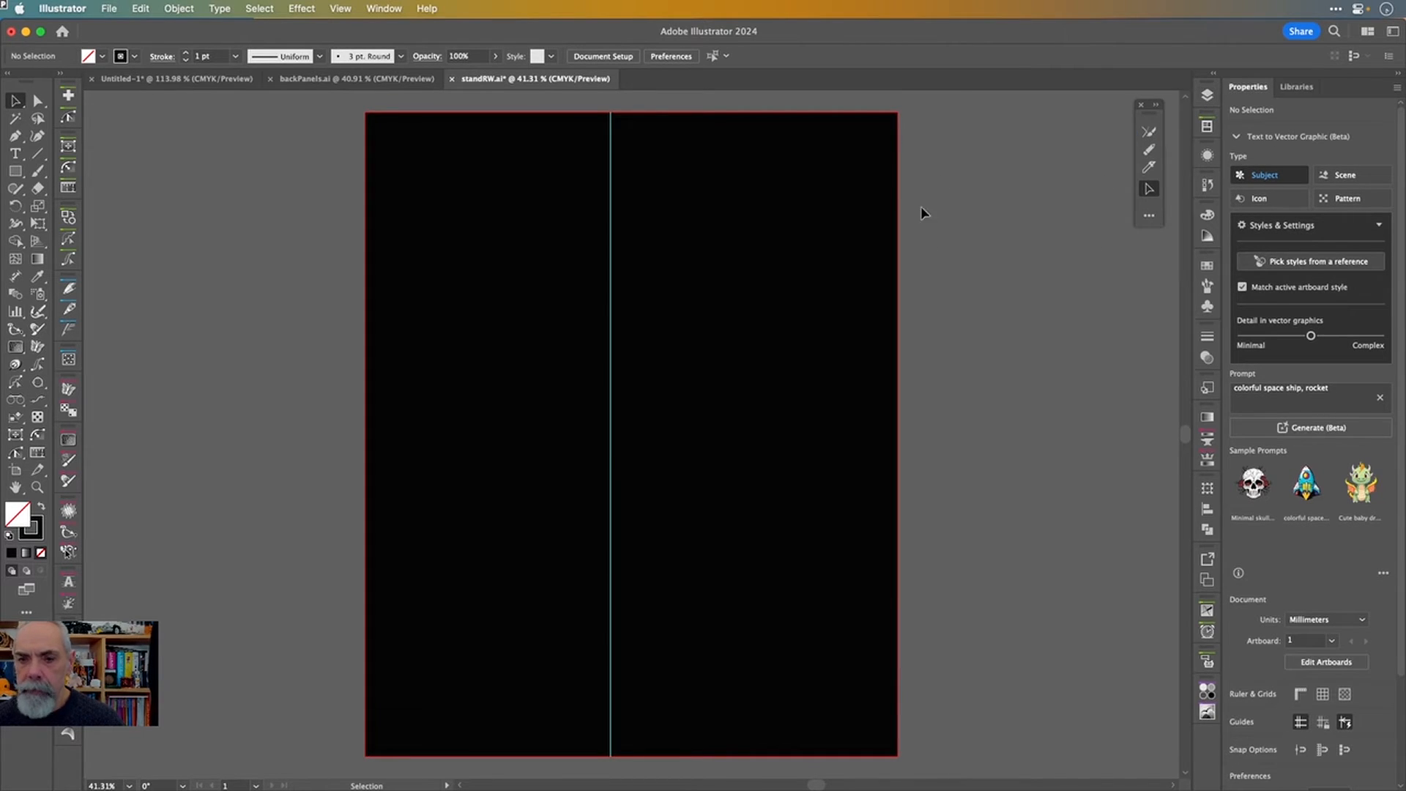
- Open standLW.ai alongside standRW.ai and select its black background rectangle
click(839, 252)
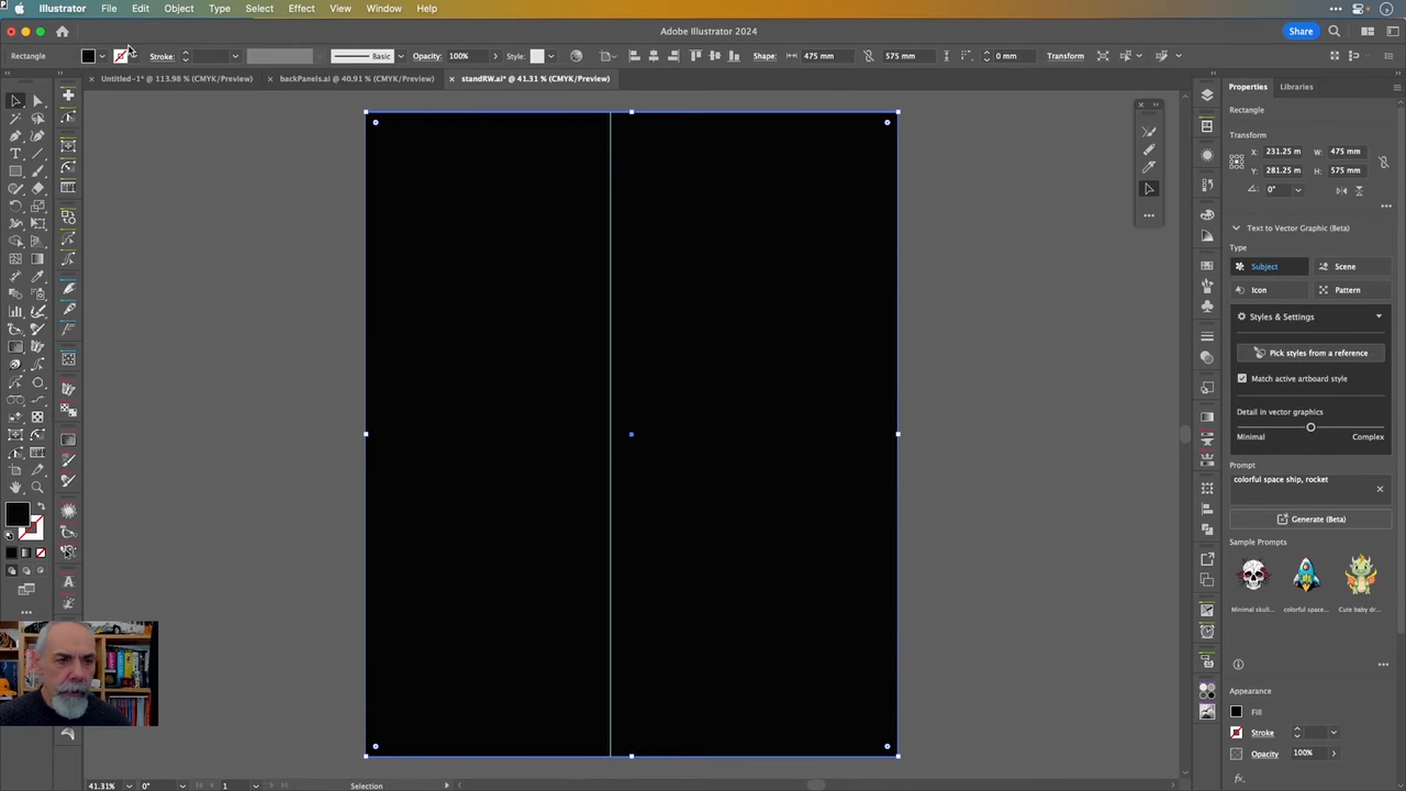
click(109, 9)
click(109, 10)
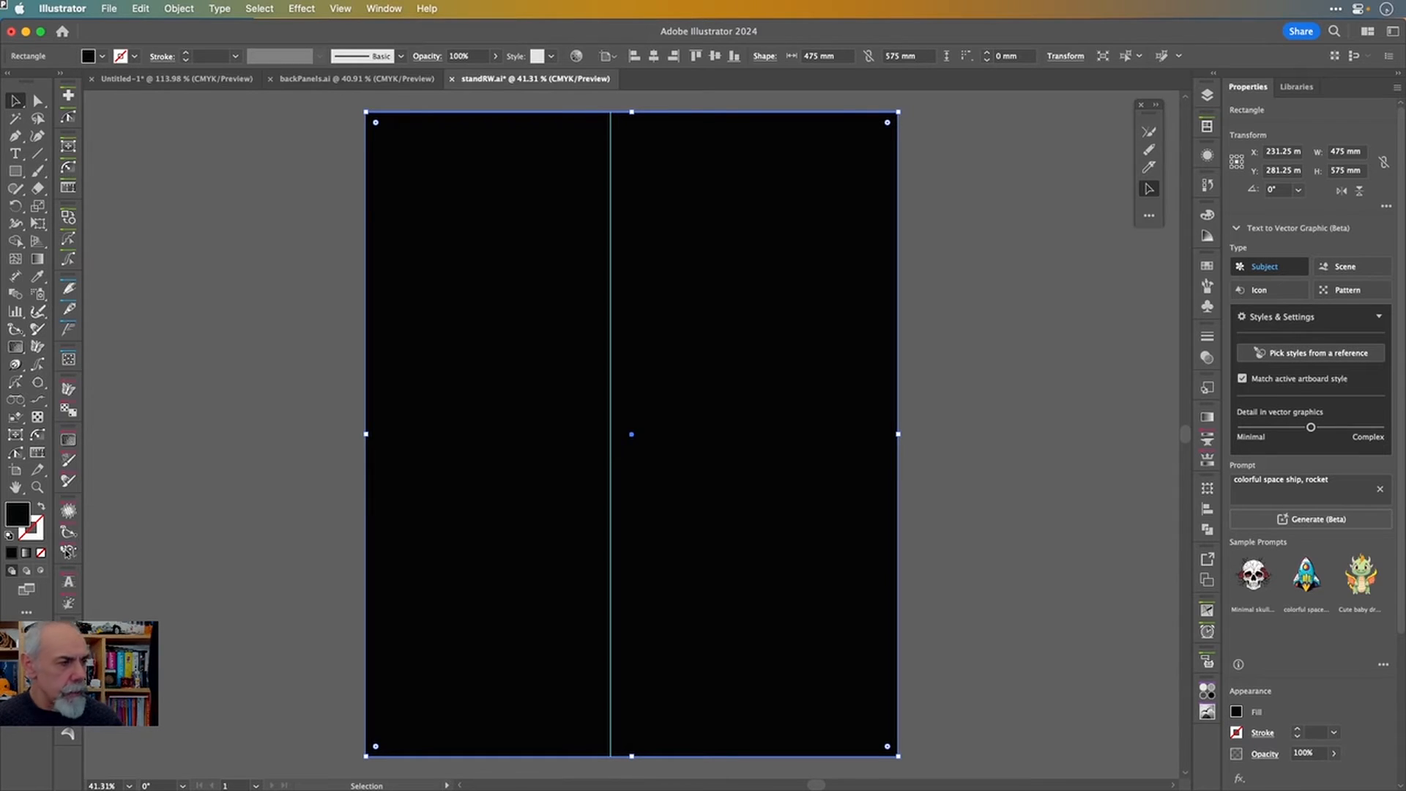
key(super+Tab)
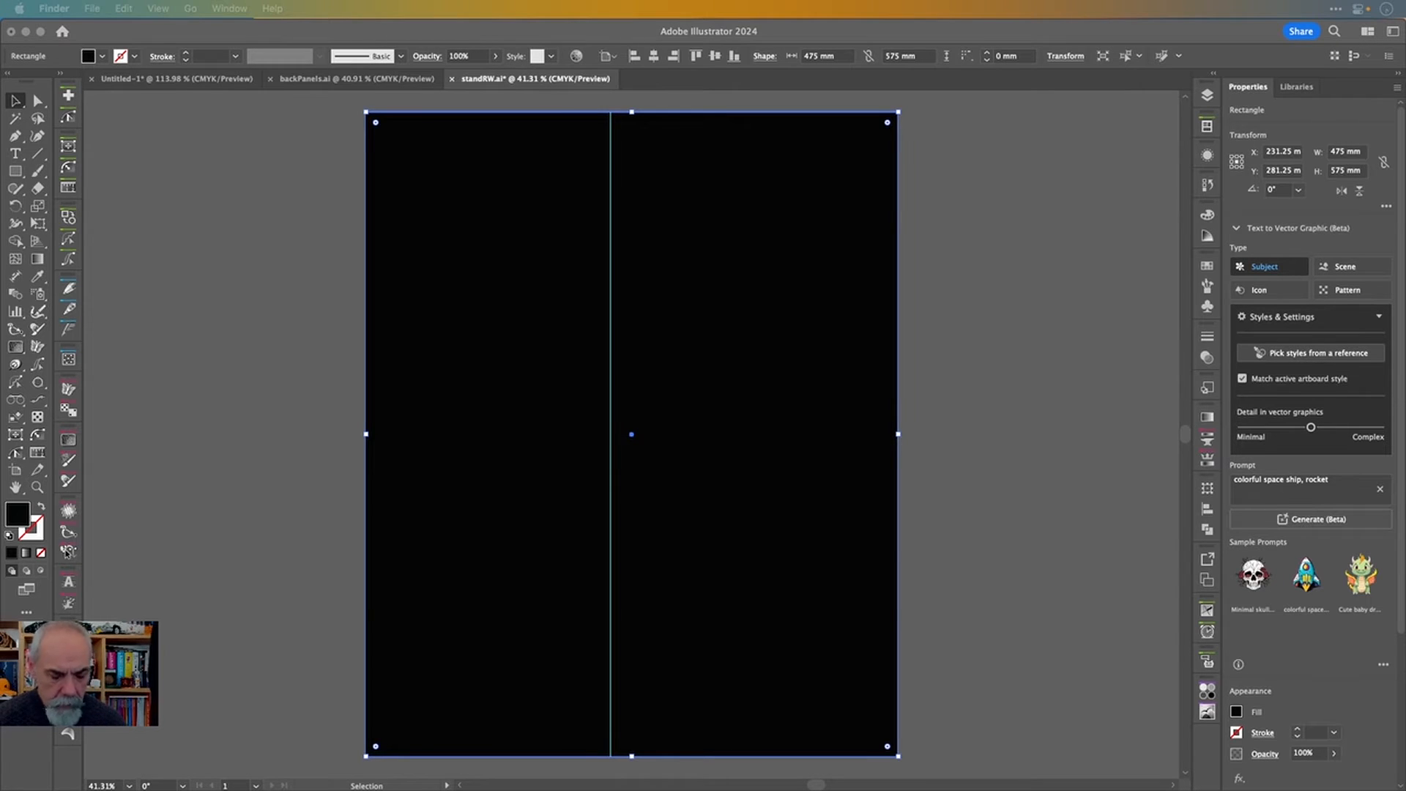
key(super+n)
key(super+w)
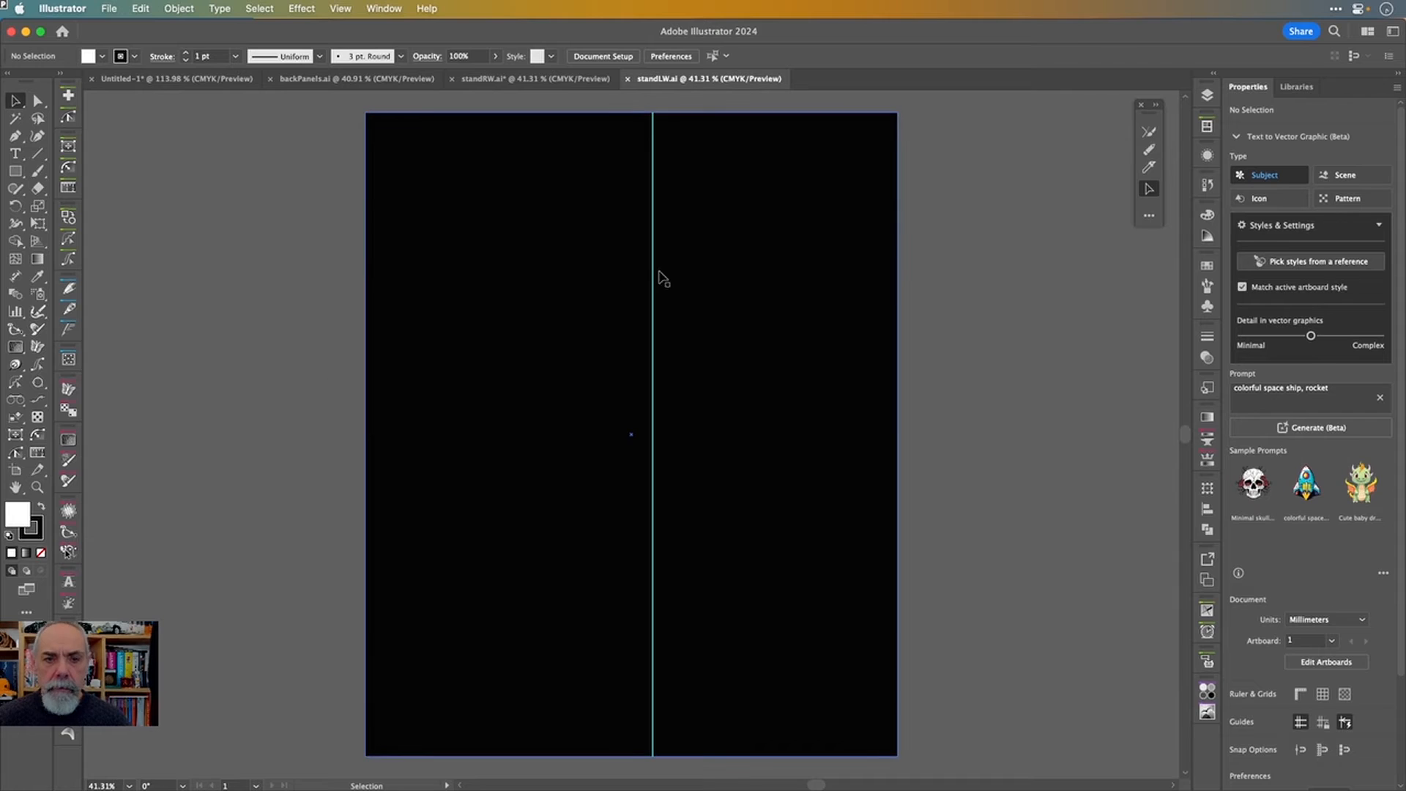
click(758, 282)
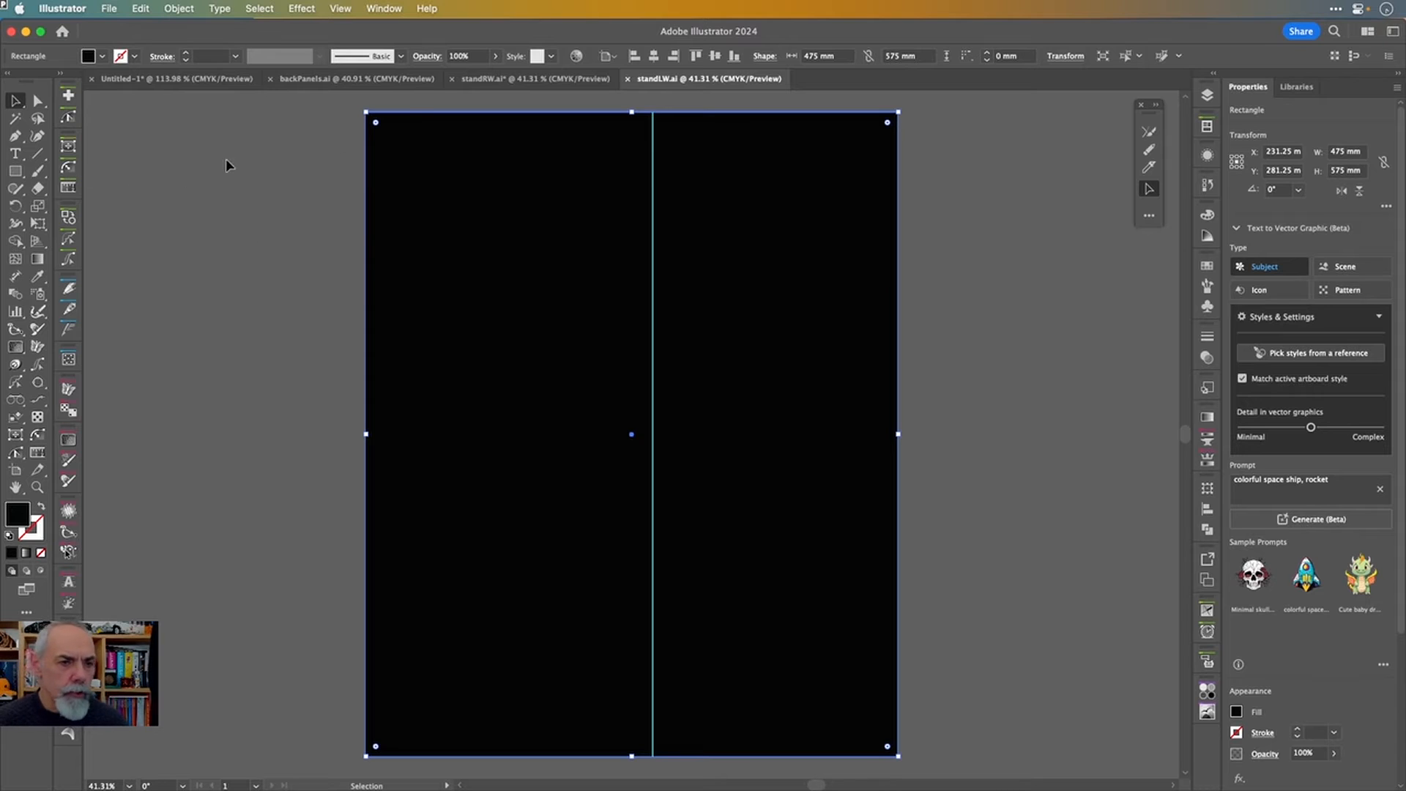
- Copy the VCTRFEST title from backPanels.ai and paste it into standRW.ai
click(399, 81)
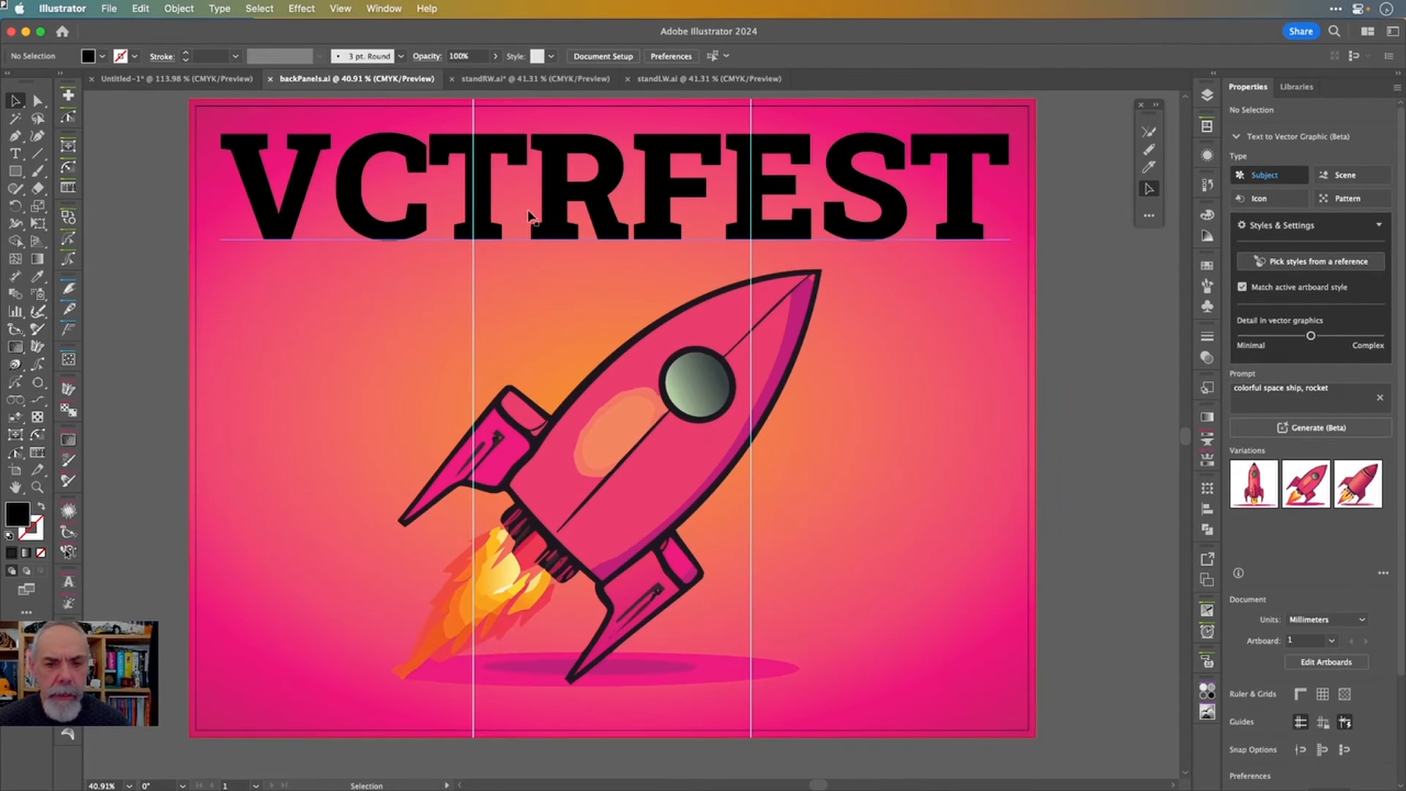
click(568, 210)
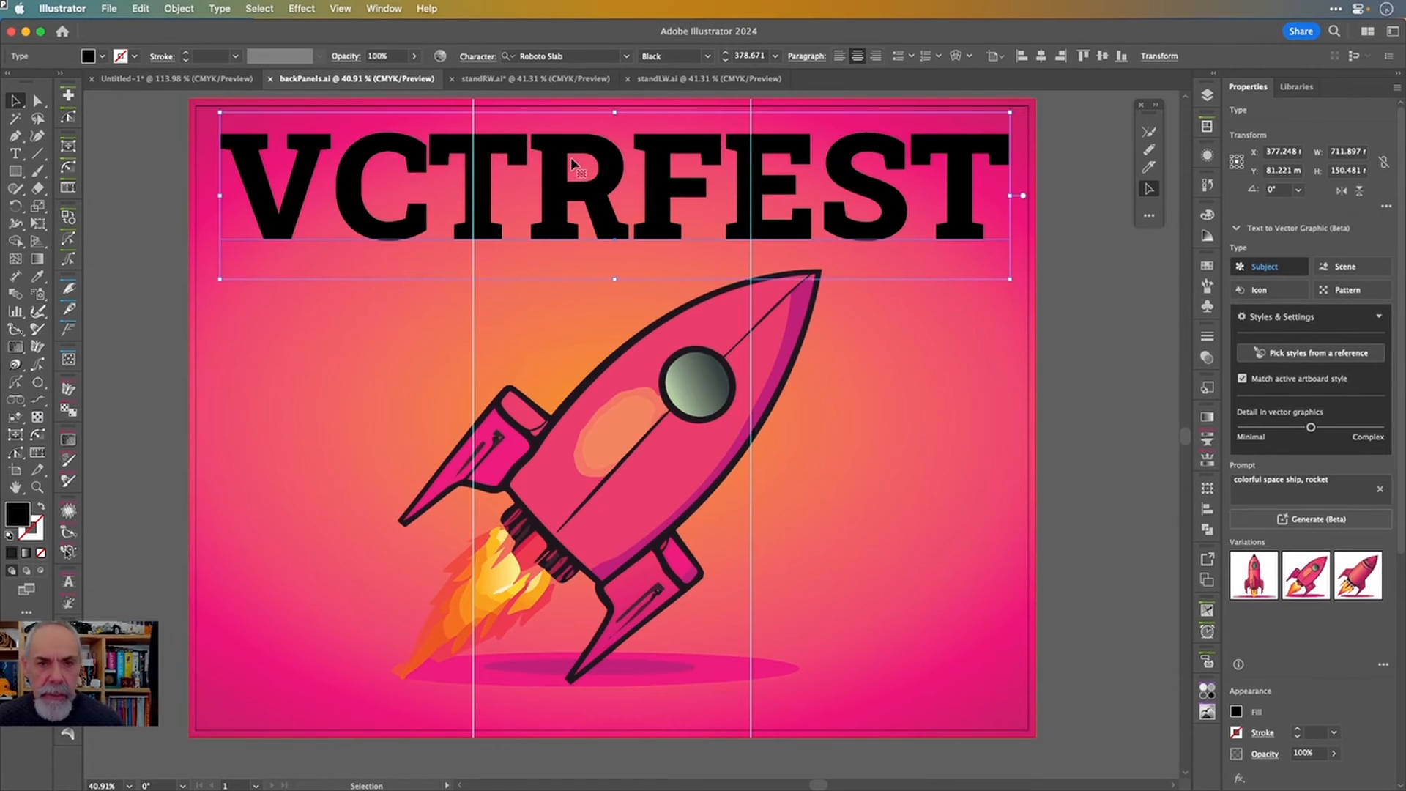
click(545, 80)
key(a)
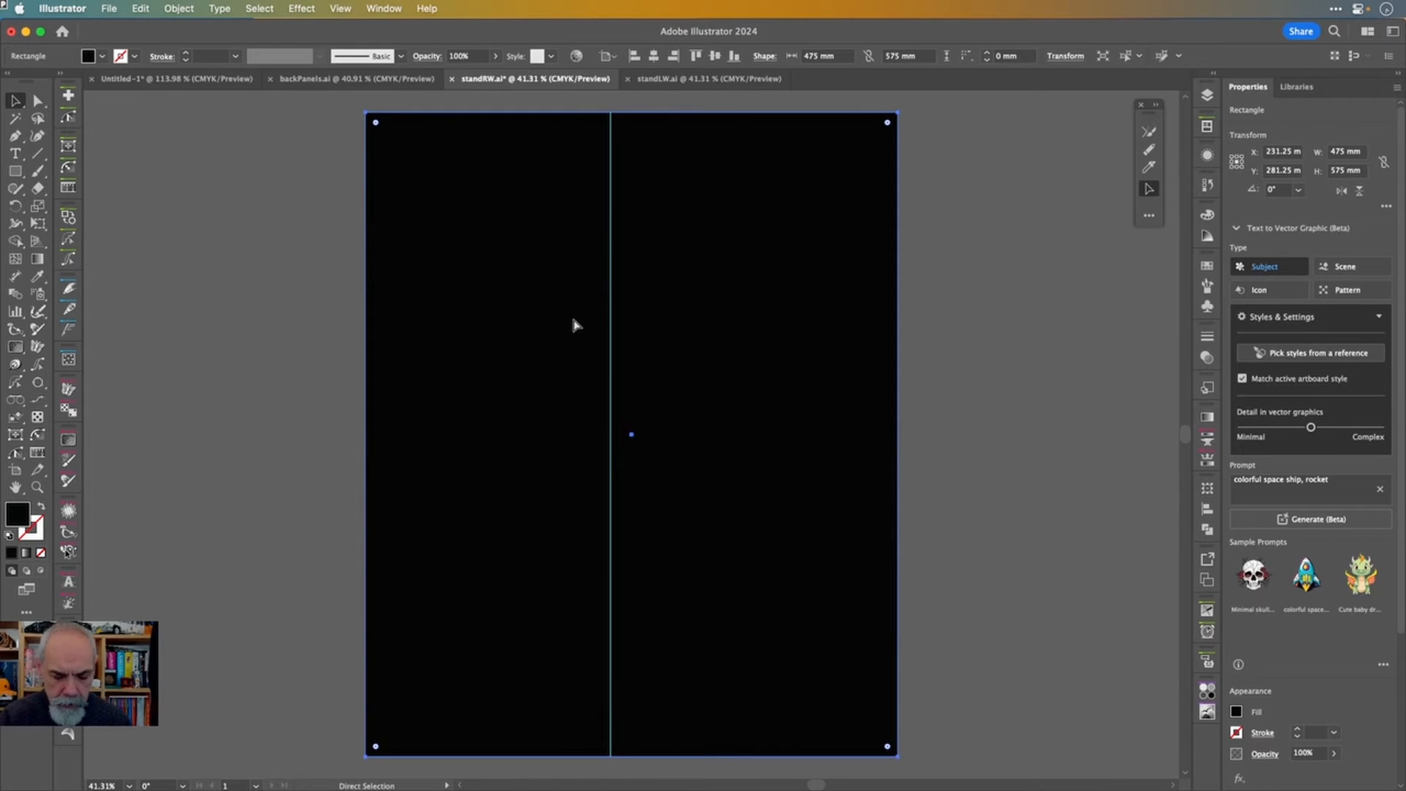
key(v)
text(VCTRFEST)
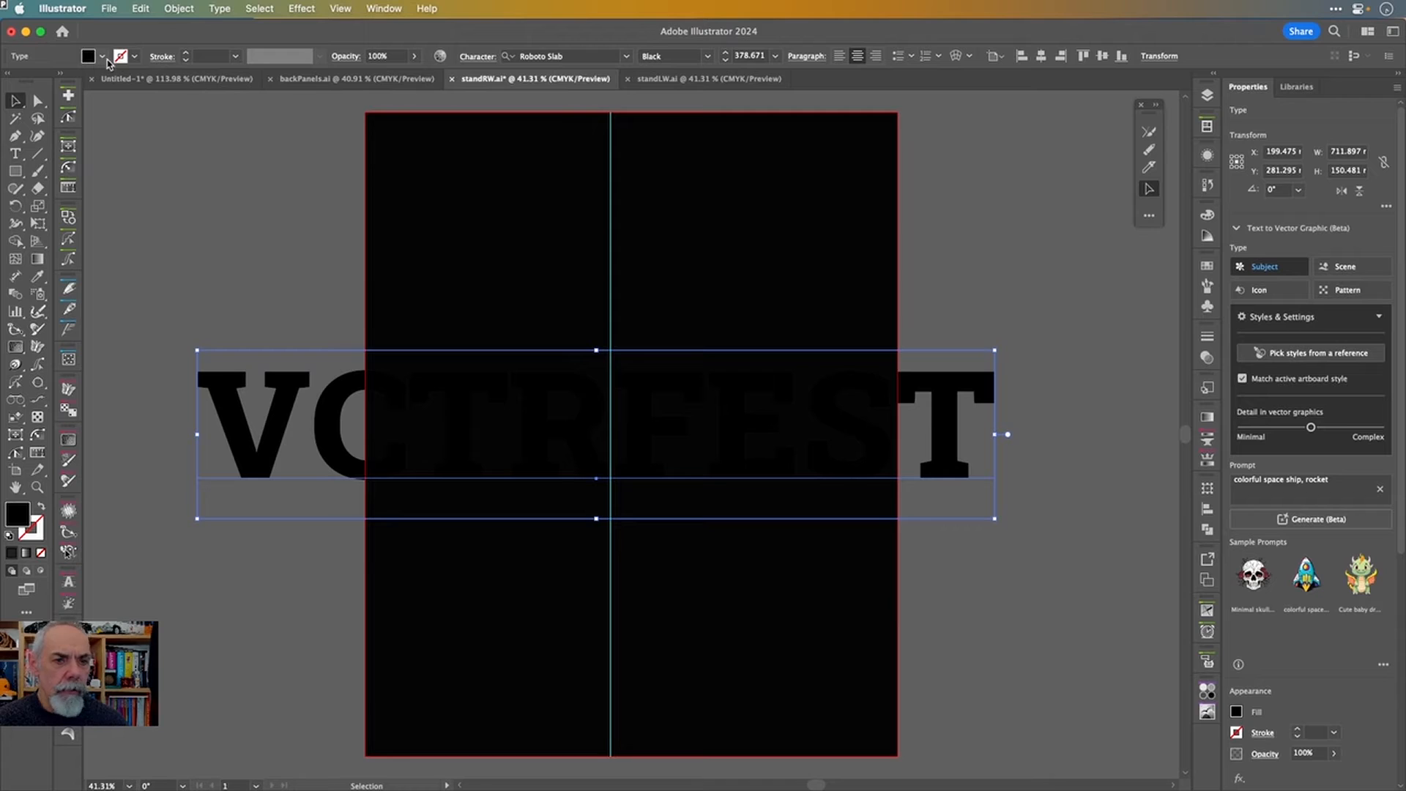
- Fill the pasted VCTRFEST title white and scale it to about 422 mm wide near the top of the artboard
key(slash)
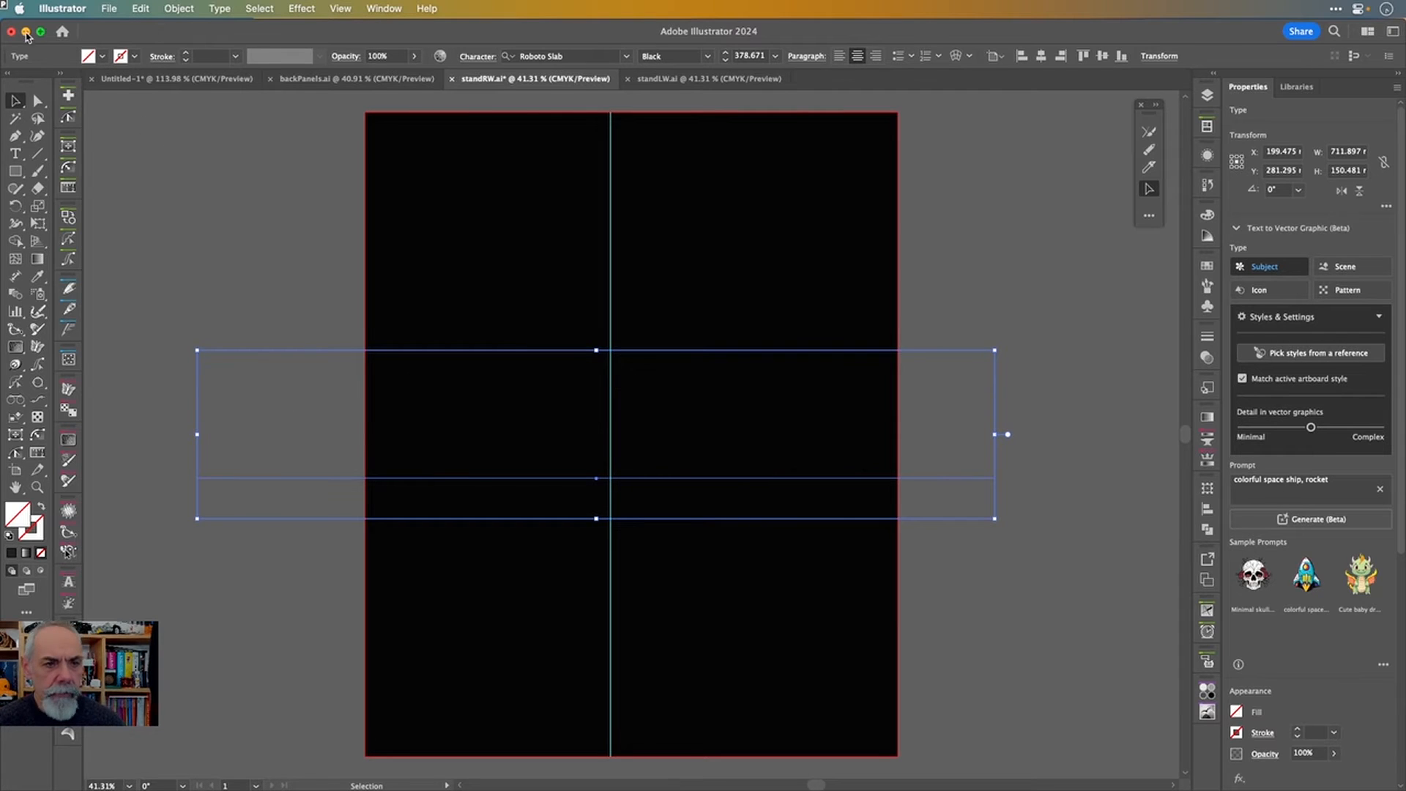
click(102, 55)
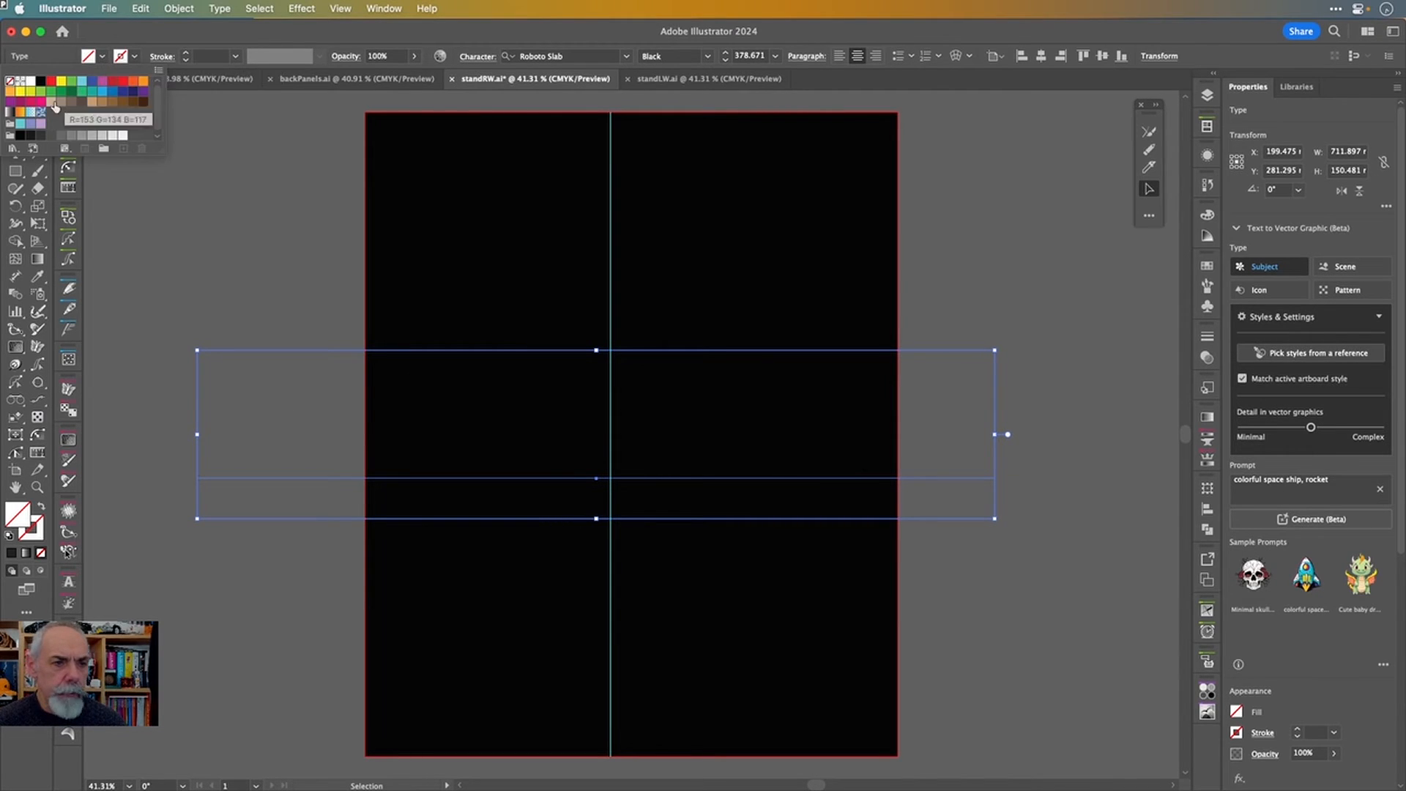
click(30, 80)
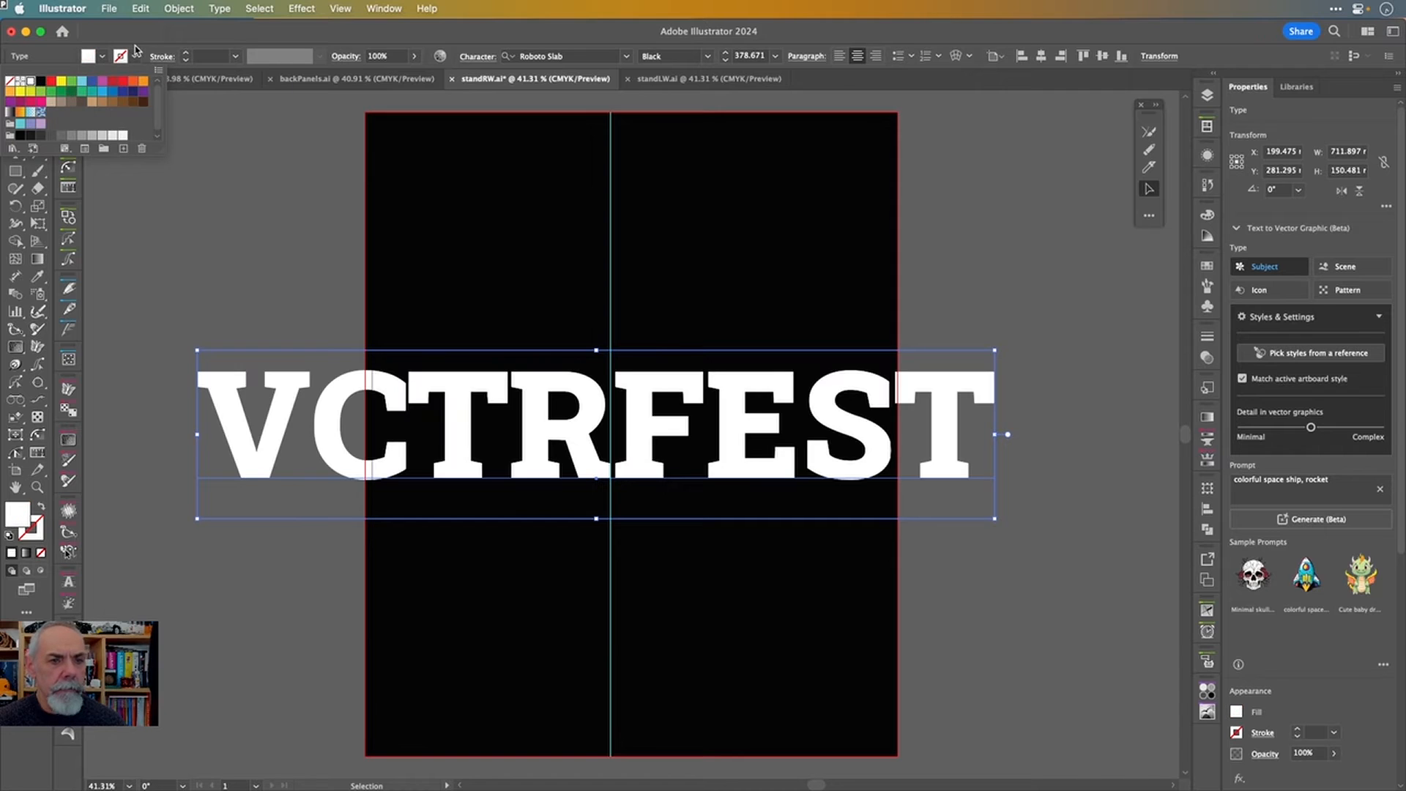
key(Escape)
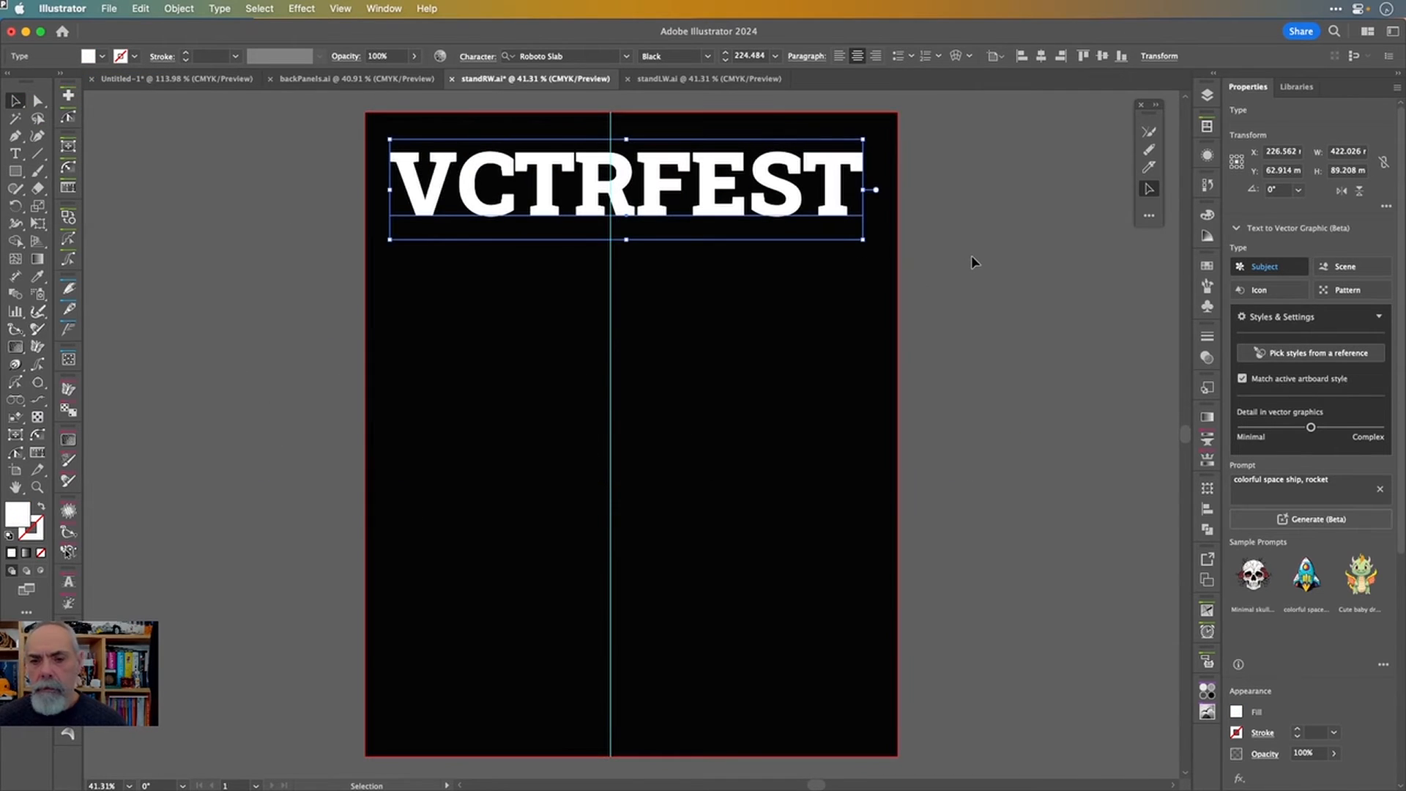
click(974, 263)
- Duplicate the VCTRFEST title straight below the original and replace the copy's text with L
drag(740, 205, 729, 427)
double_click(683, 396)
double_click(683, 397)
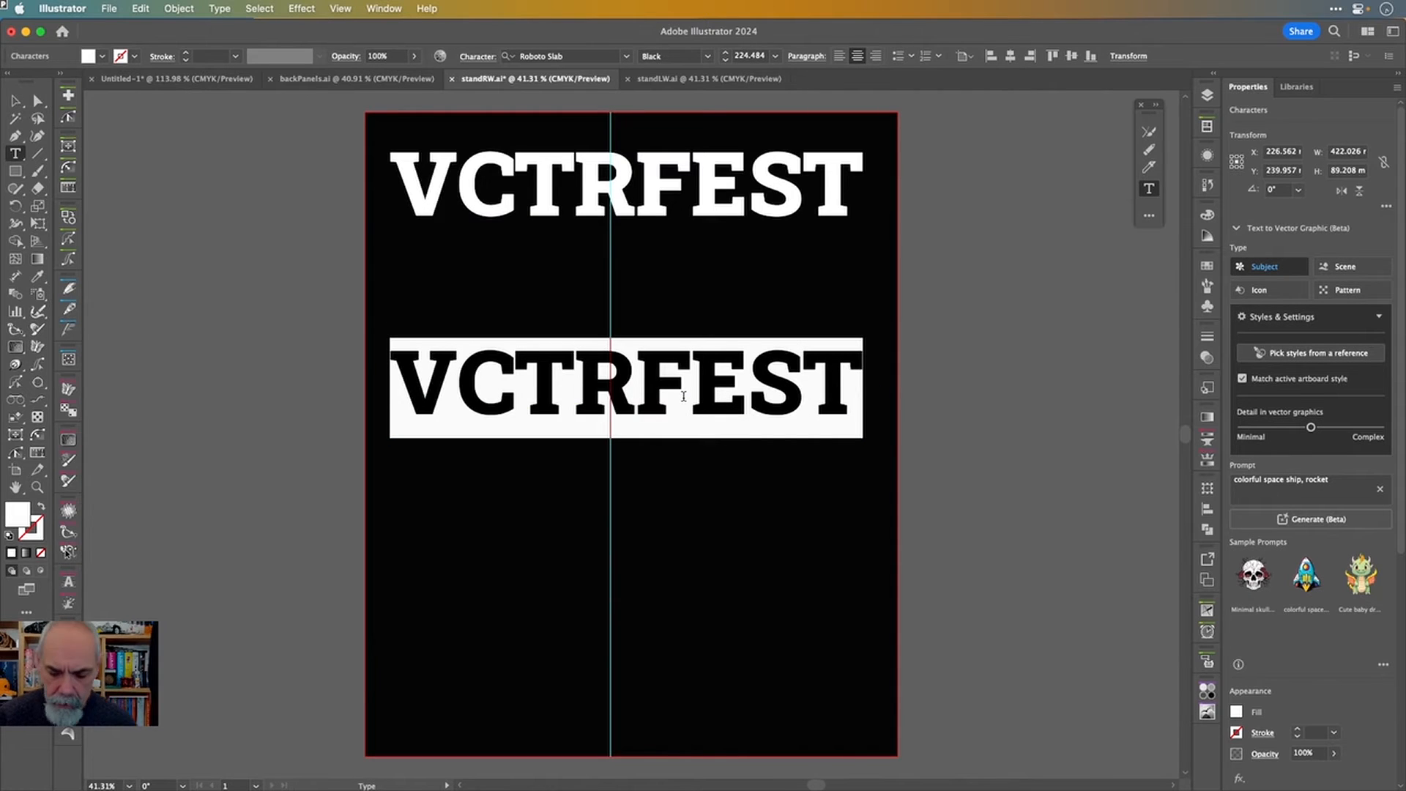
text(L)
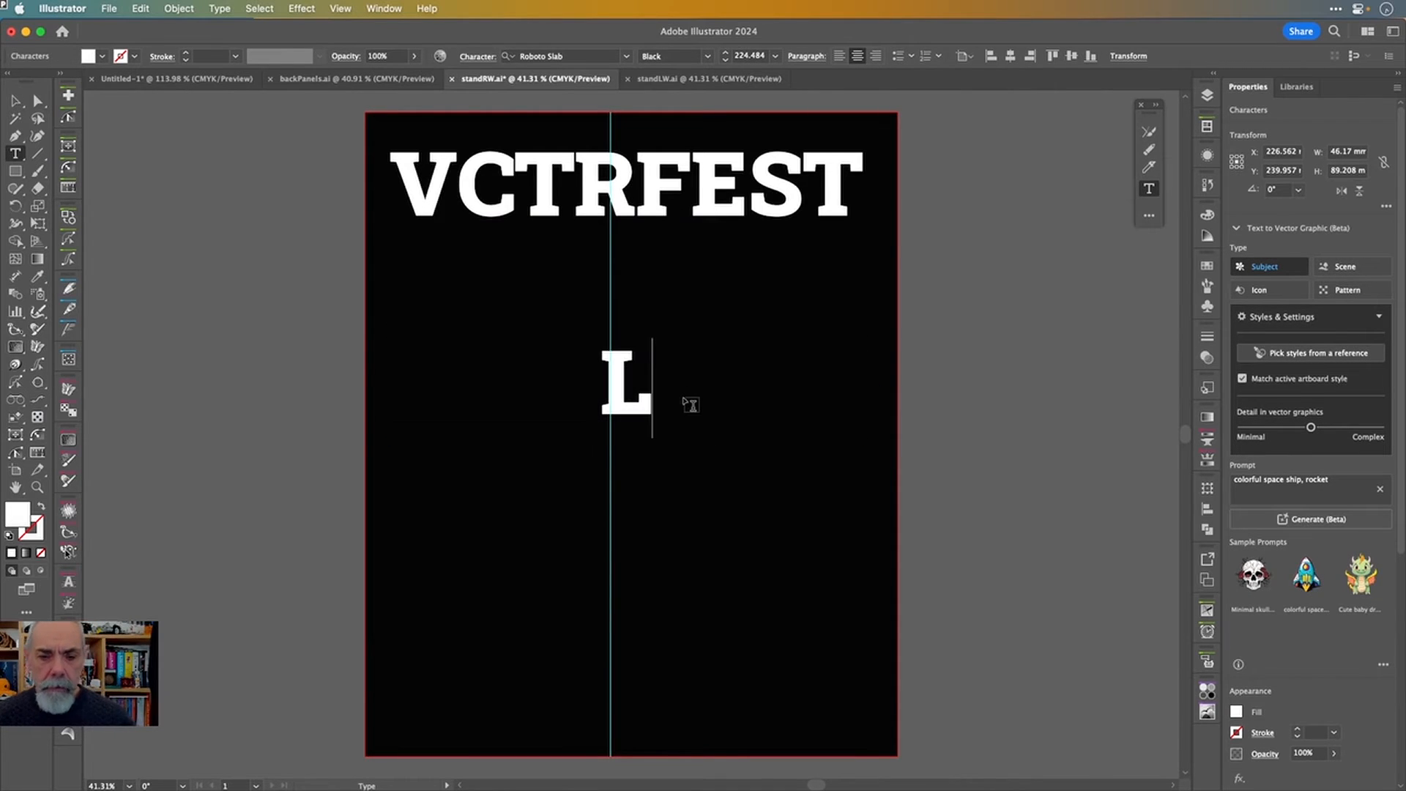
key(Escape)
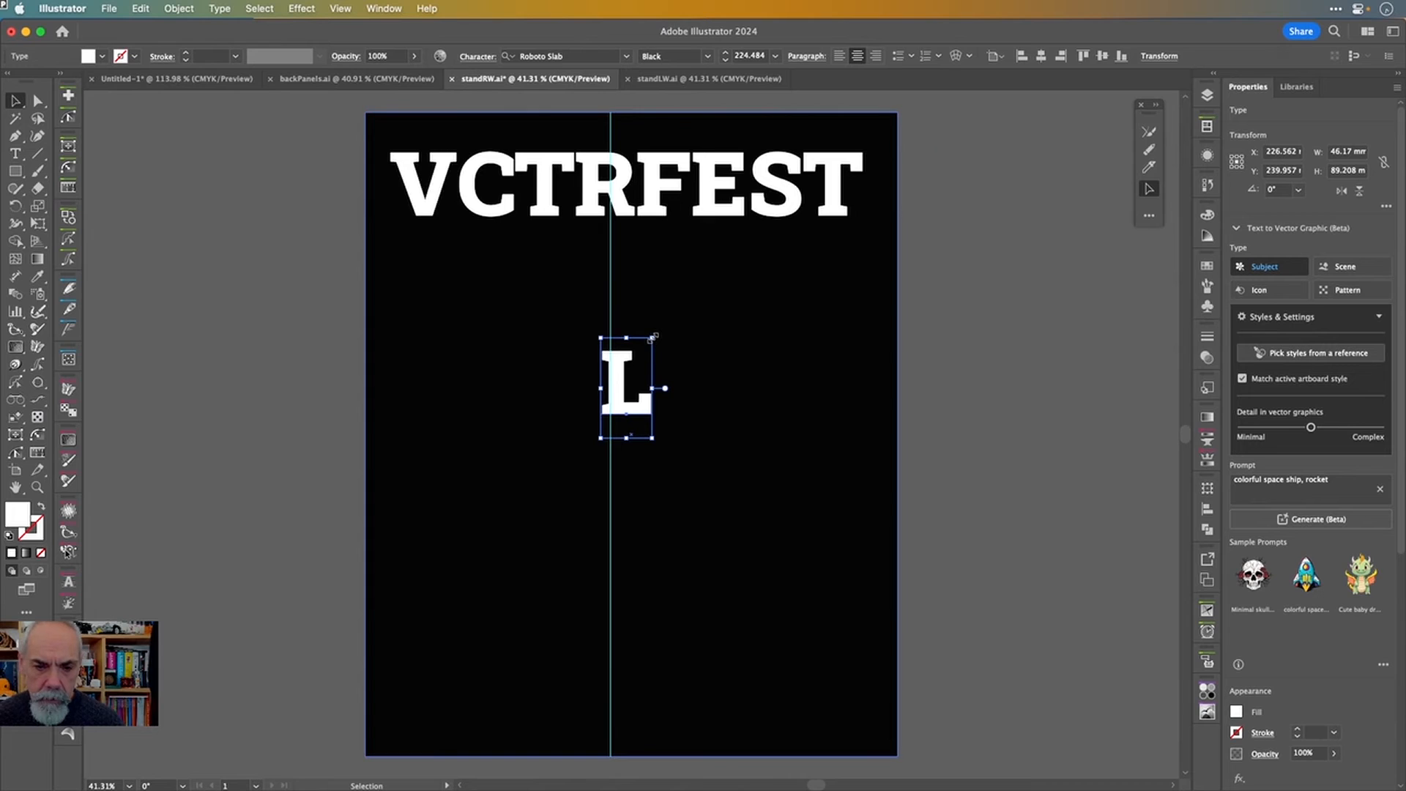
- Enlarge the letter L from its center to about 226 mm wide and move it down clear of the title
drag(653, 338, 753, 144)
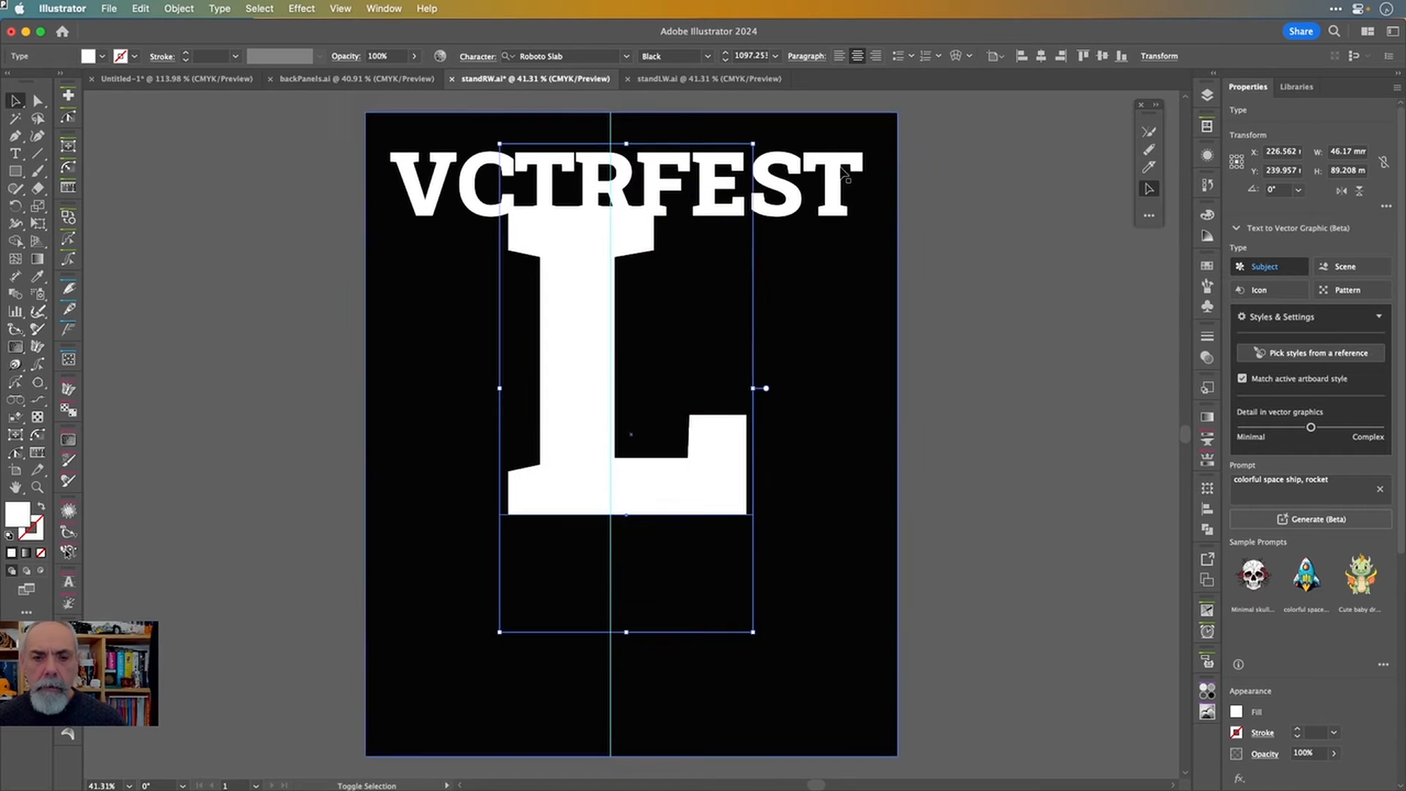
drag(590, 290, 587, 389)
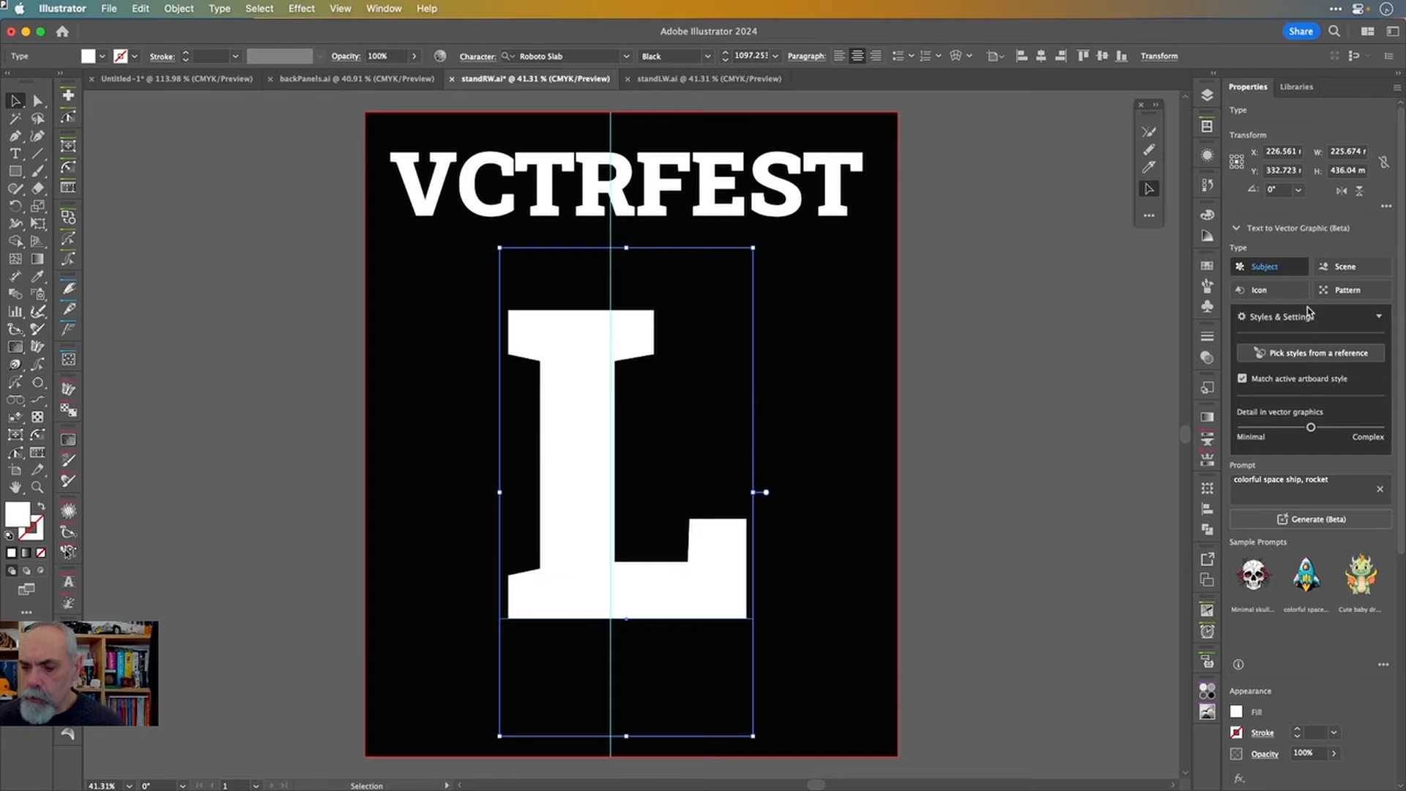
- Lower the opacity of the large letter L in standRW.ai to 34%
click(1237, 228)
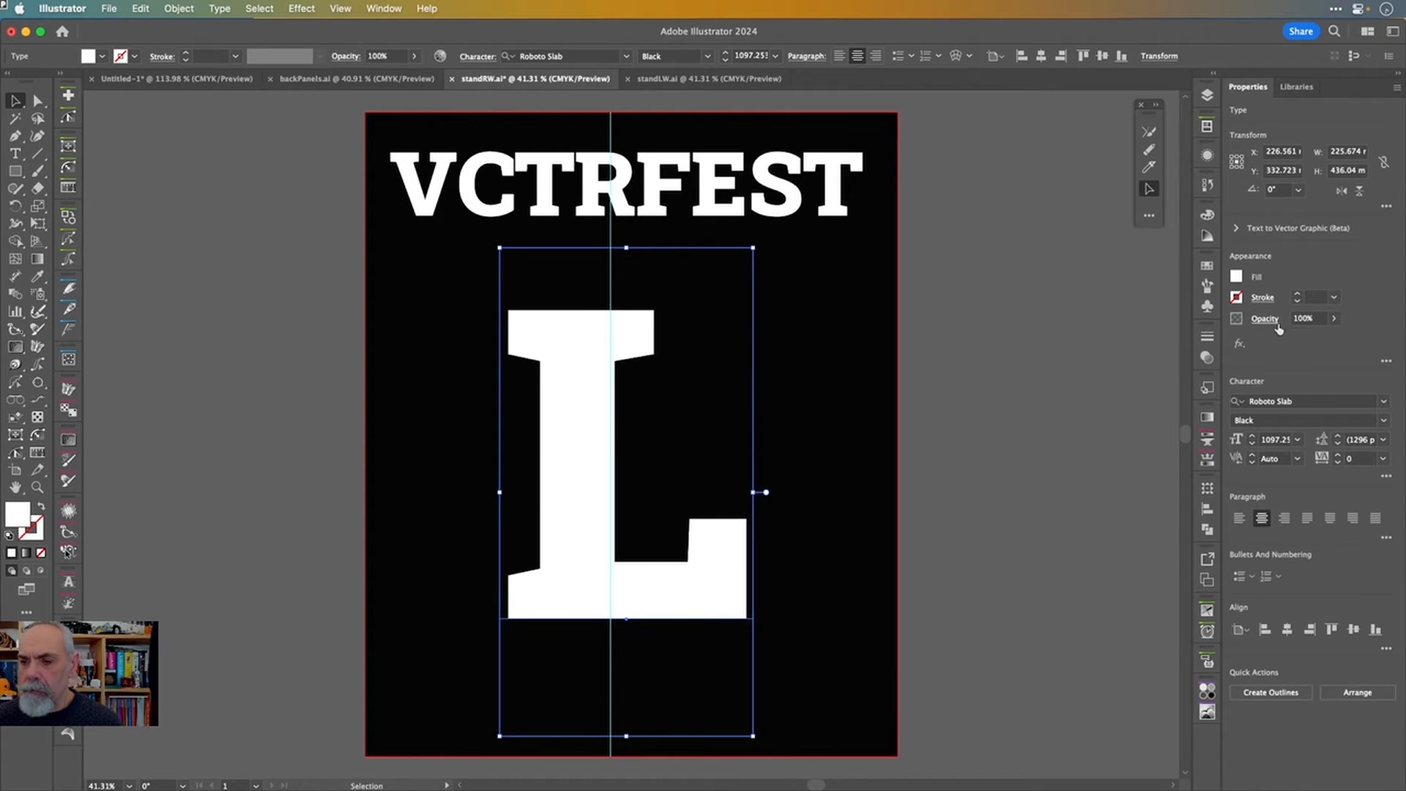
scroll(1314, 315, down, 20)
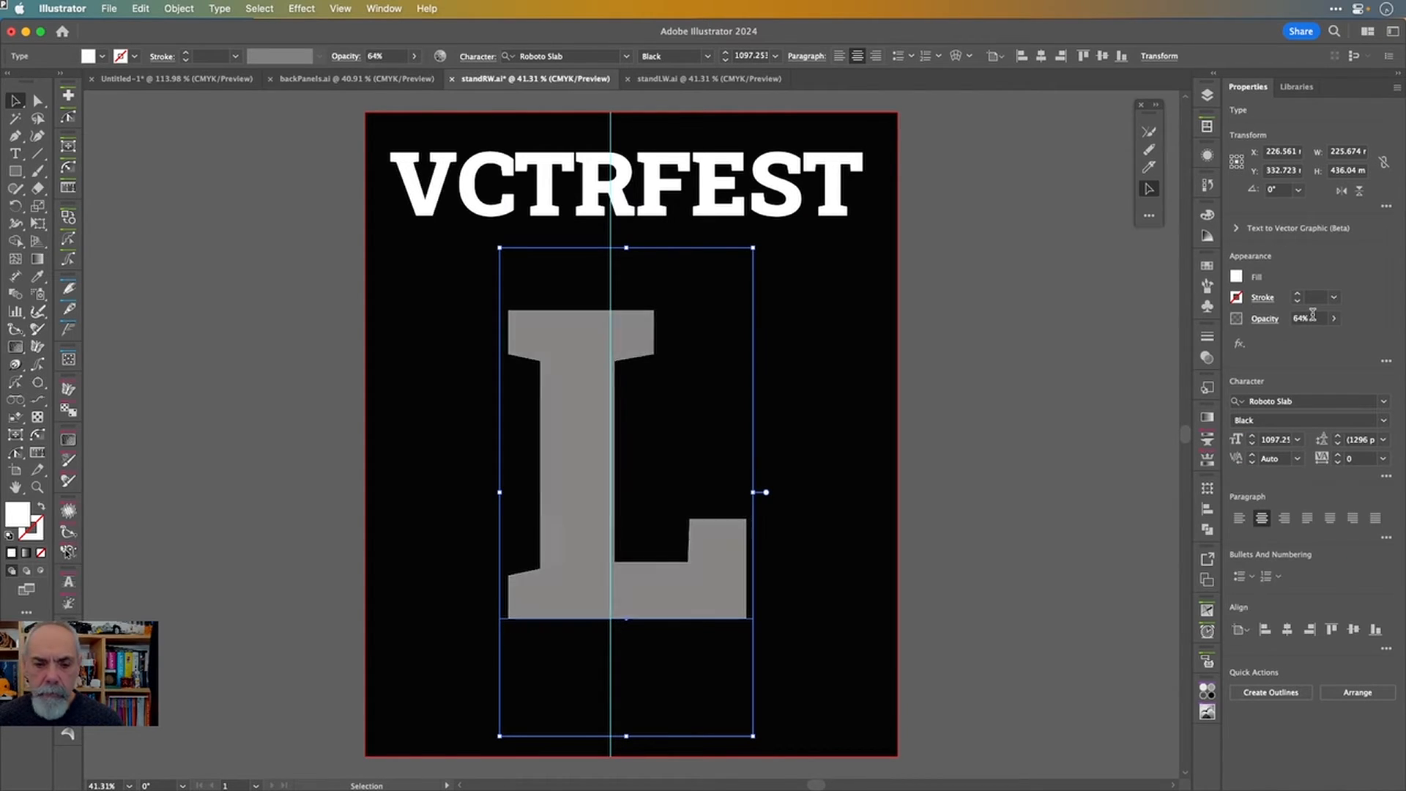
click(921, 332)
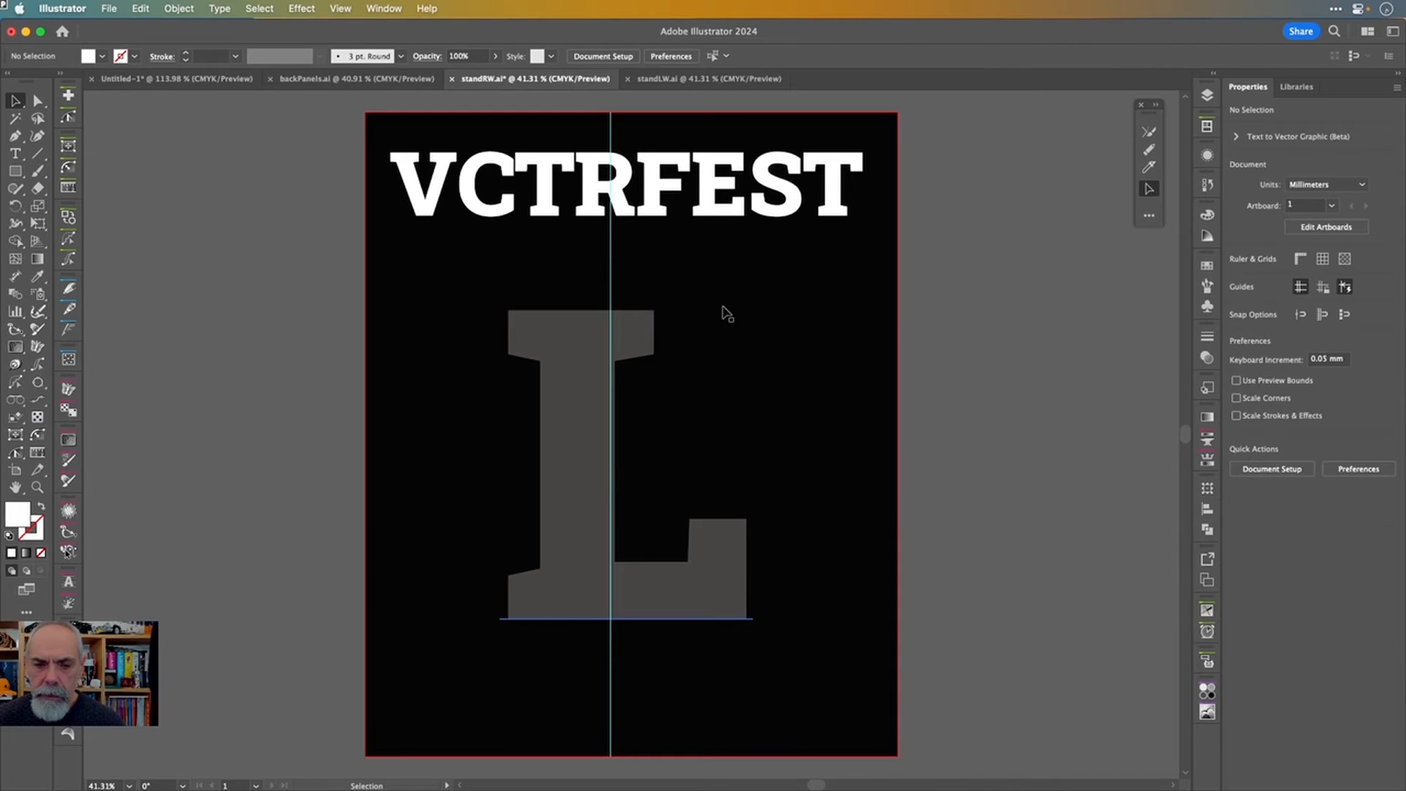
- Copy the VCTRFEST title and the letter L from standRW.ai and paste them in place into standLW.ai
click(690, 214)
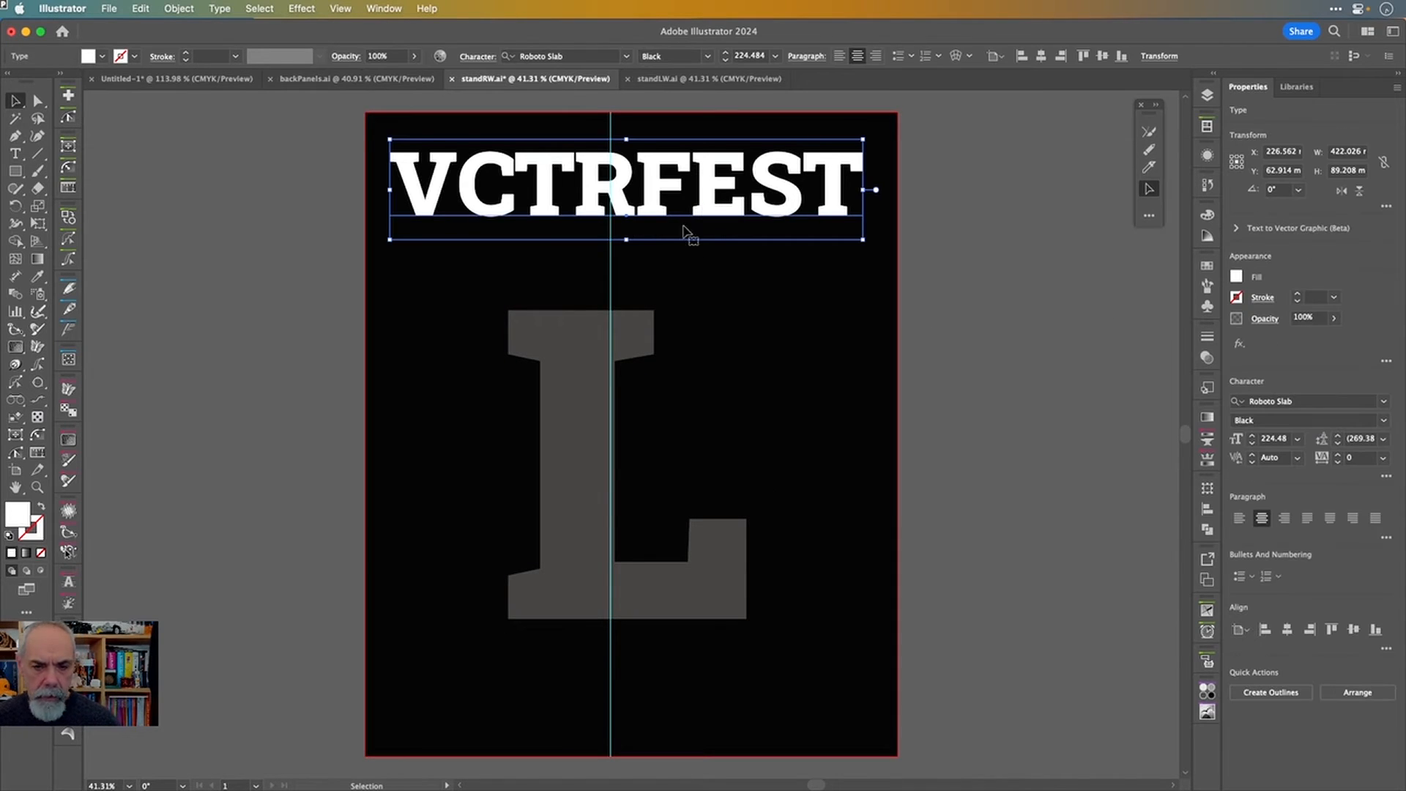
shift+click(567, 337)
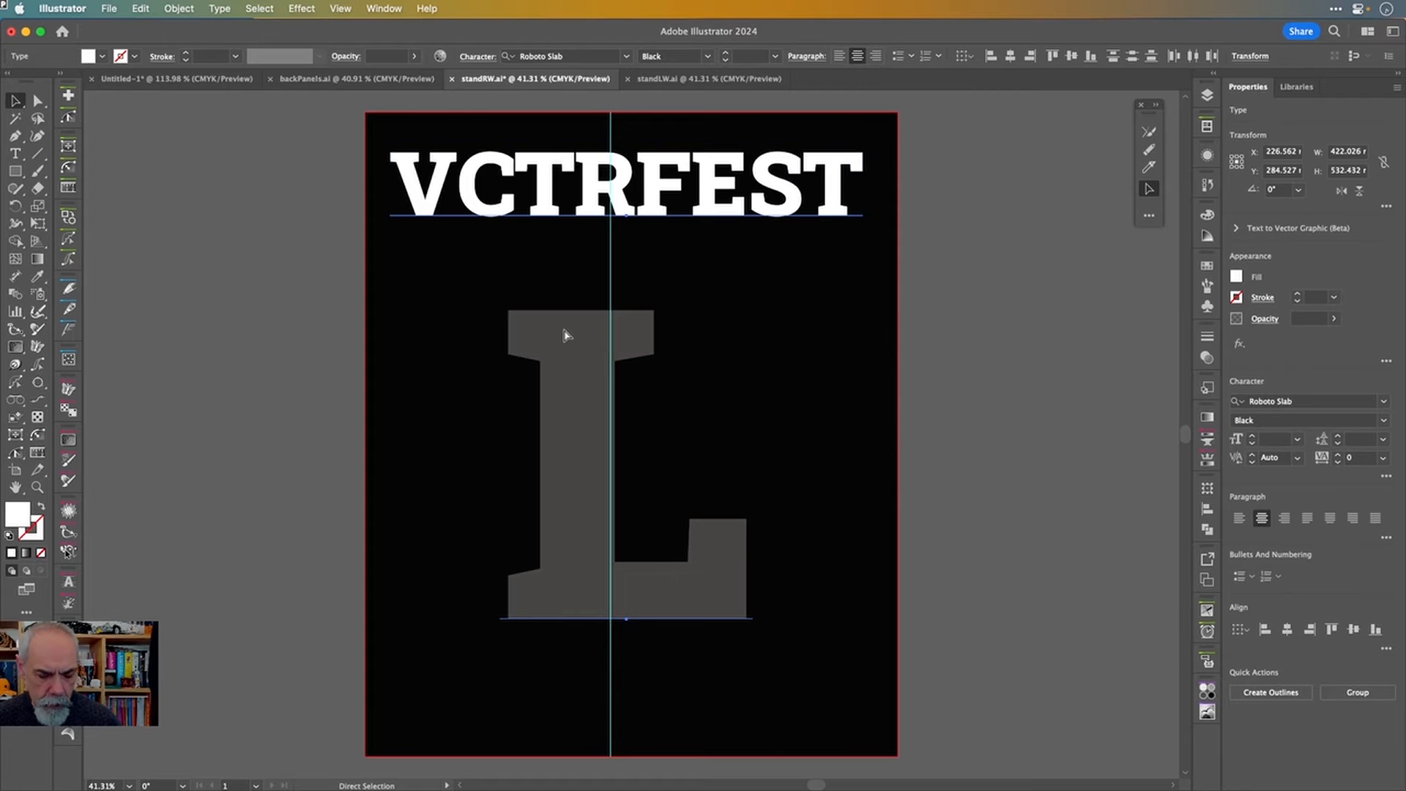
click(690, 80)
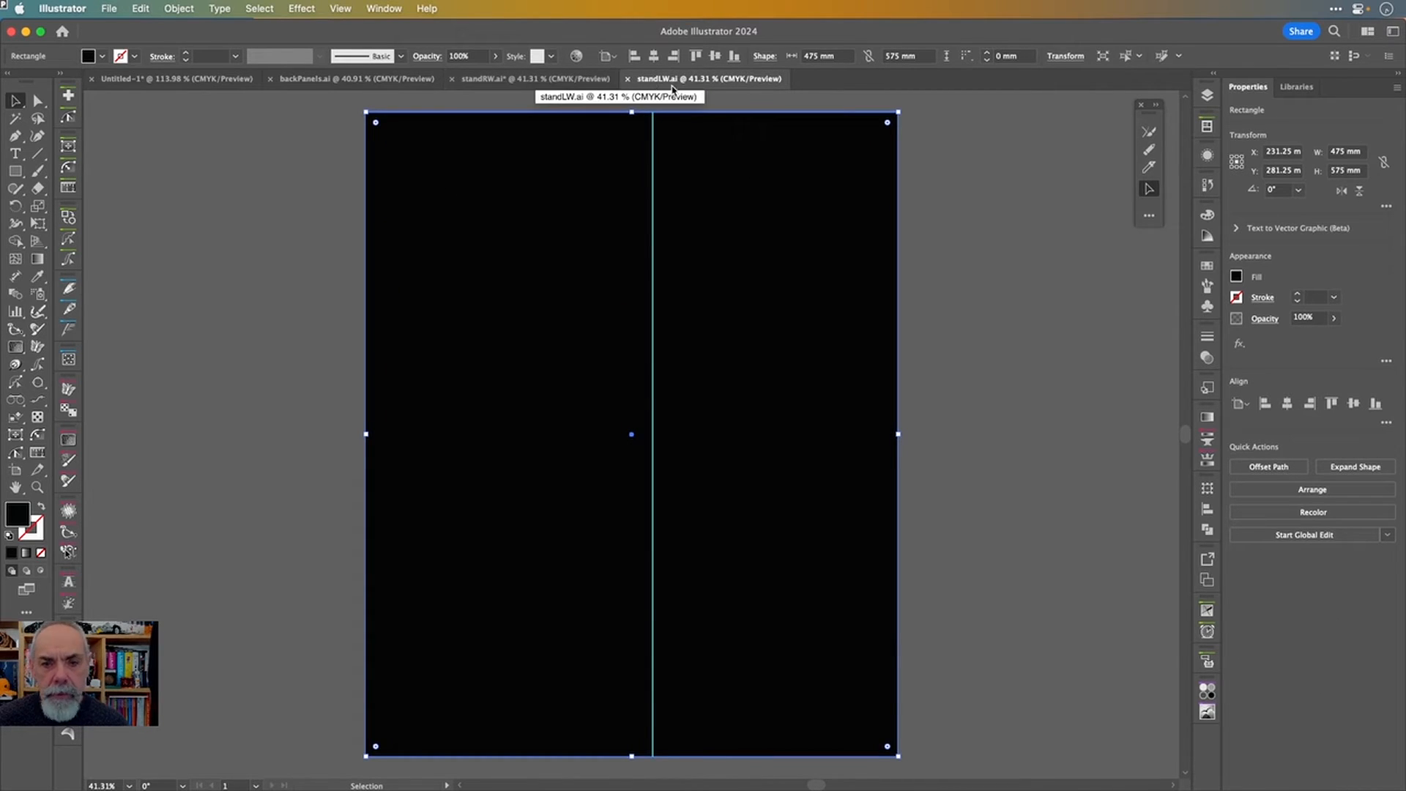
key(super+shift+v)
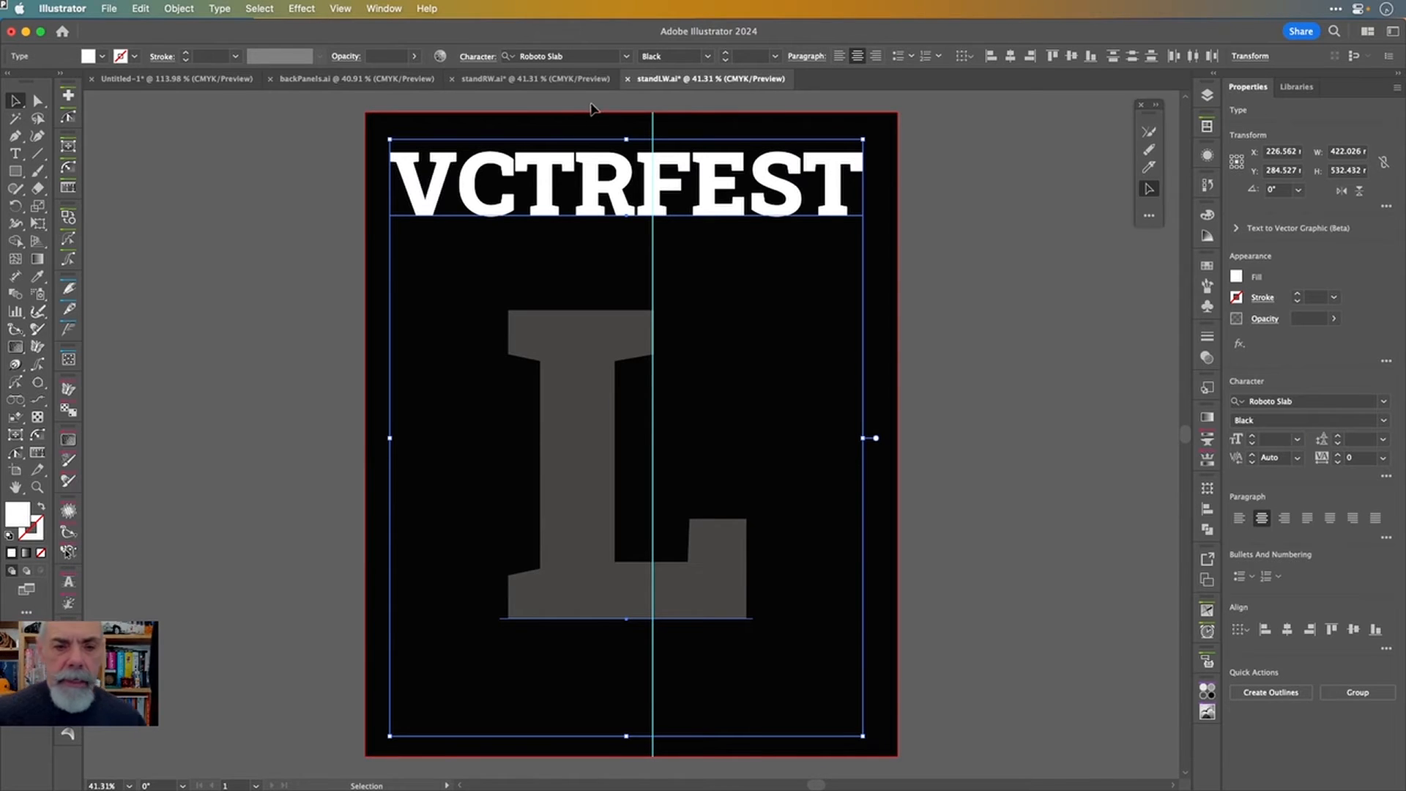
- Replace the large letter L in standRW.ai with R
click(579, 80)
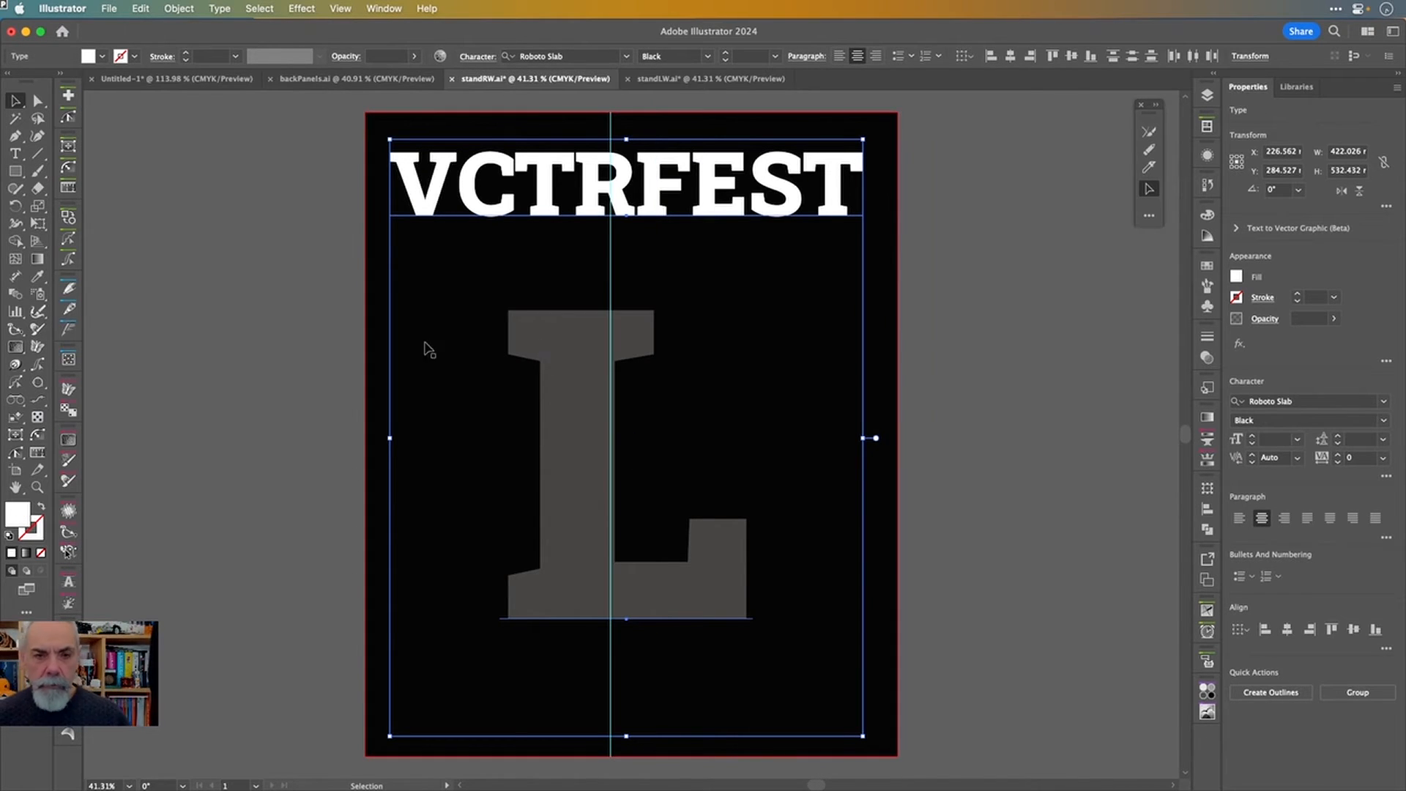
click(296, 345)
click(576, 415)
double_click(577, 415)
key(super+a)
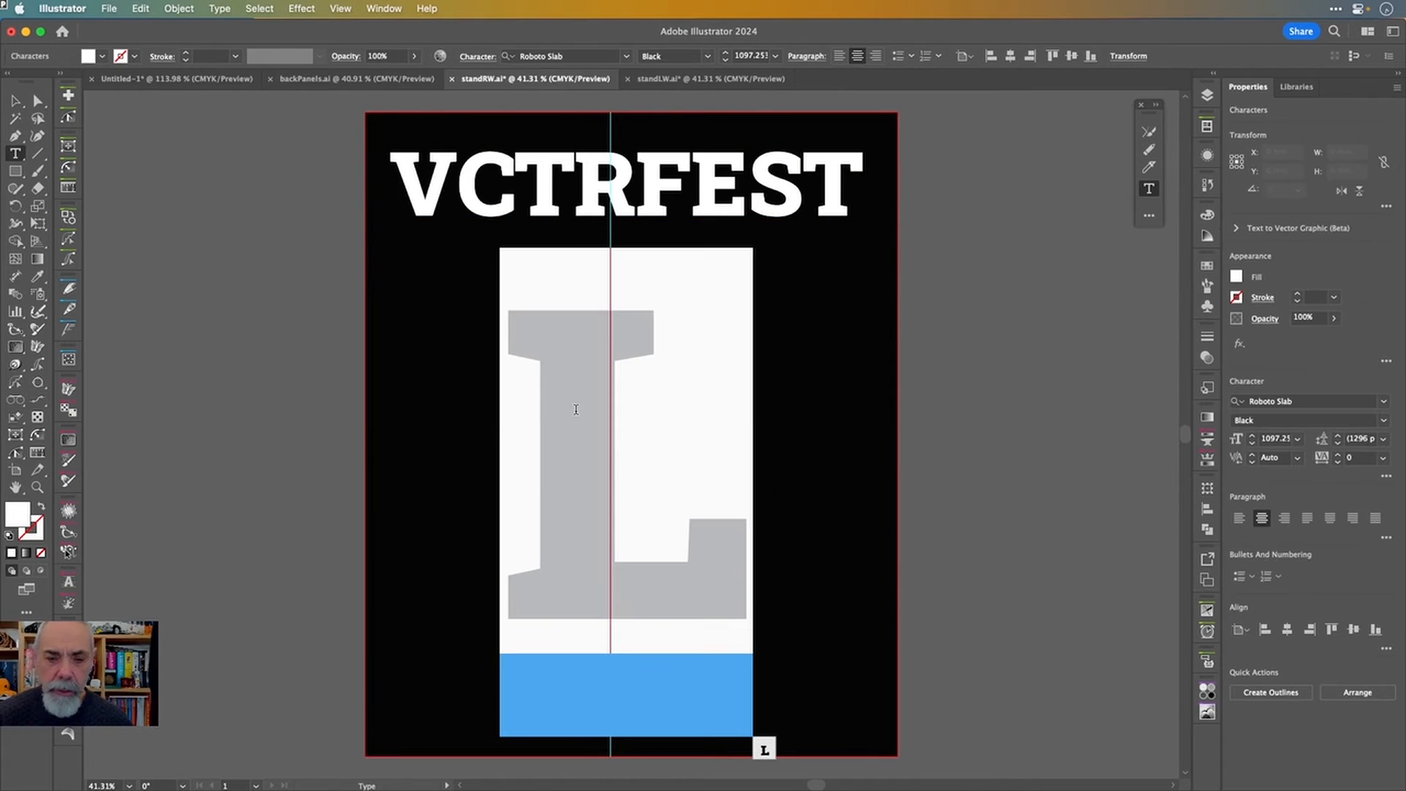
text(R)
key(Escape)
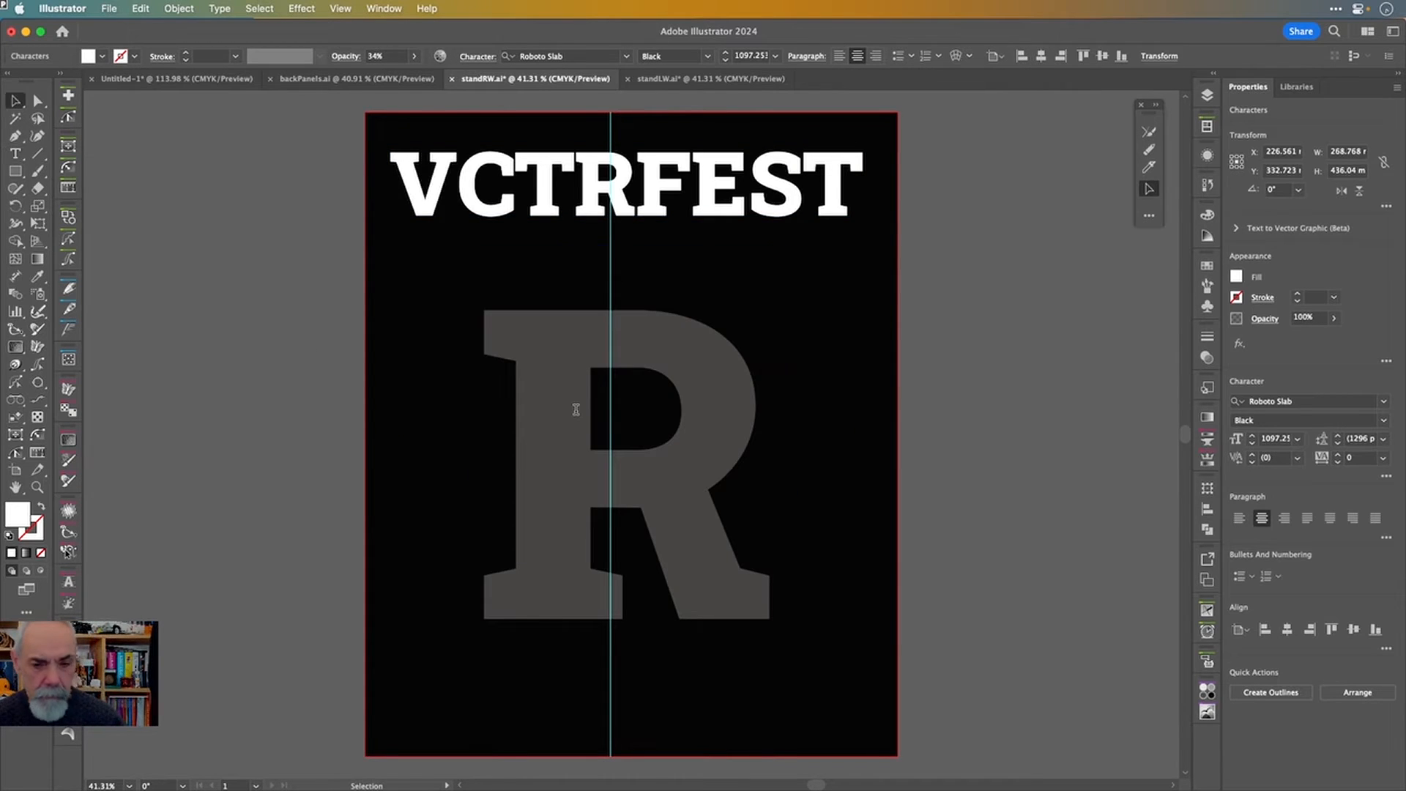
- Save standRW.ai and standLW.ai, leaving nothing selected
click(1072, 267)
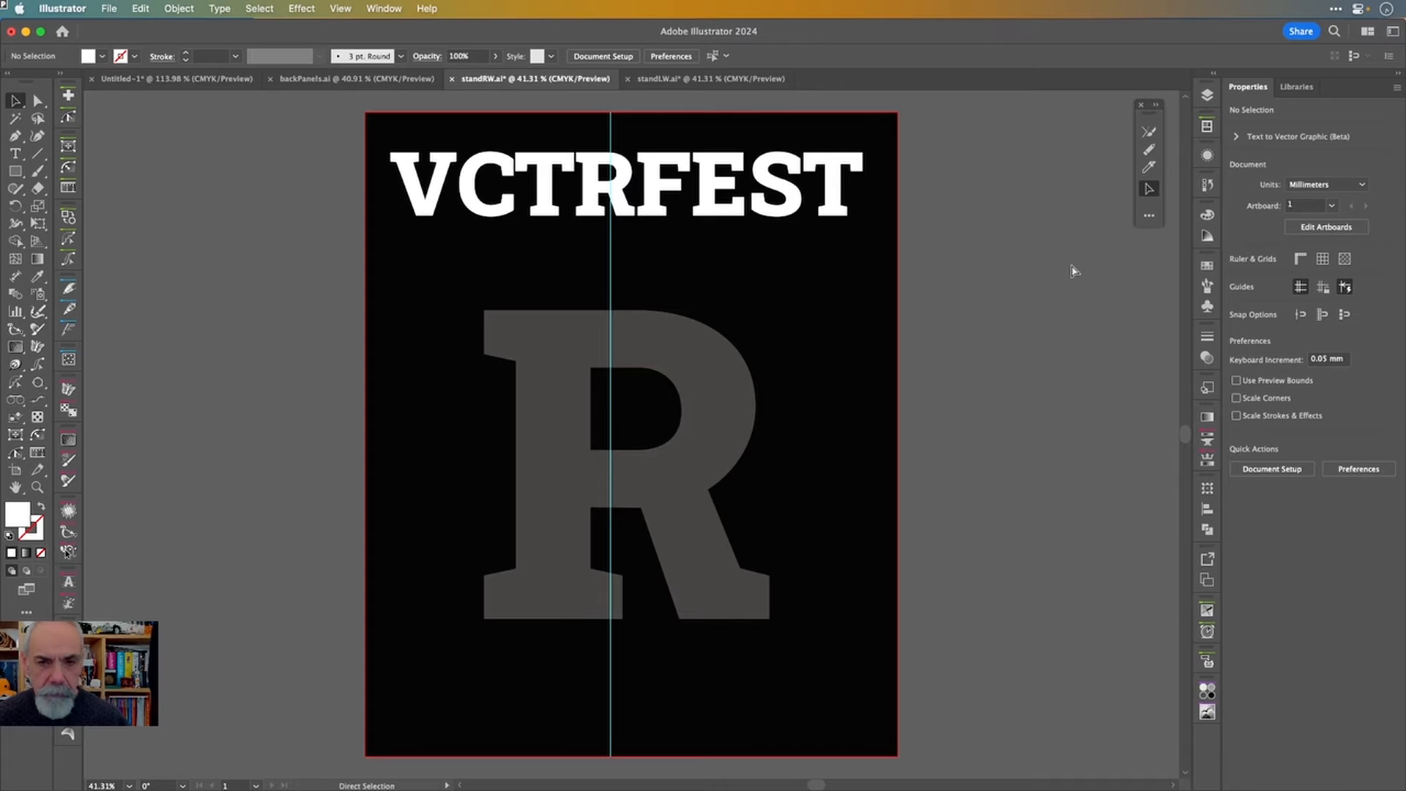
key(super+s)
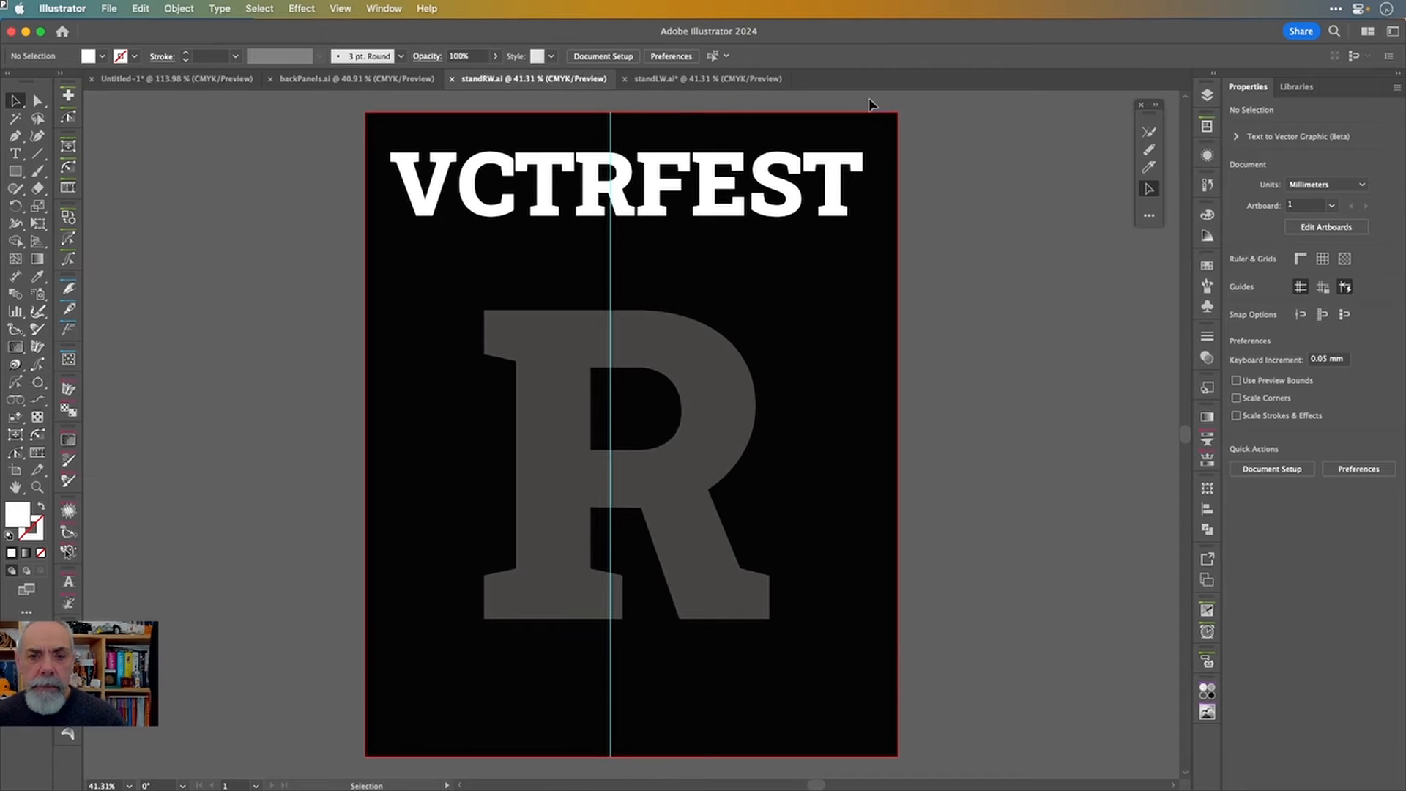
click(679, 79)
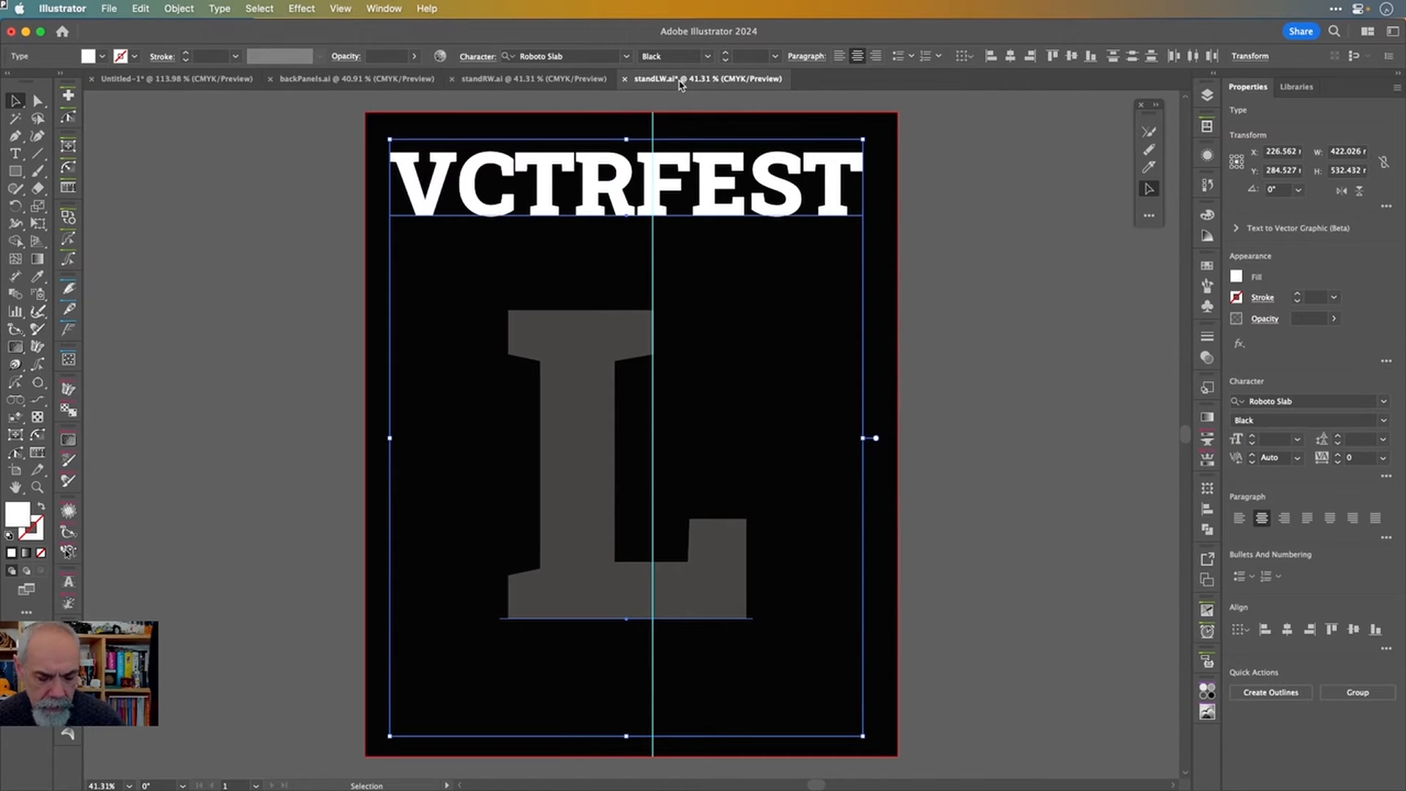
key(super+s)
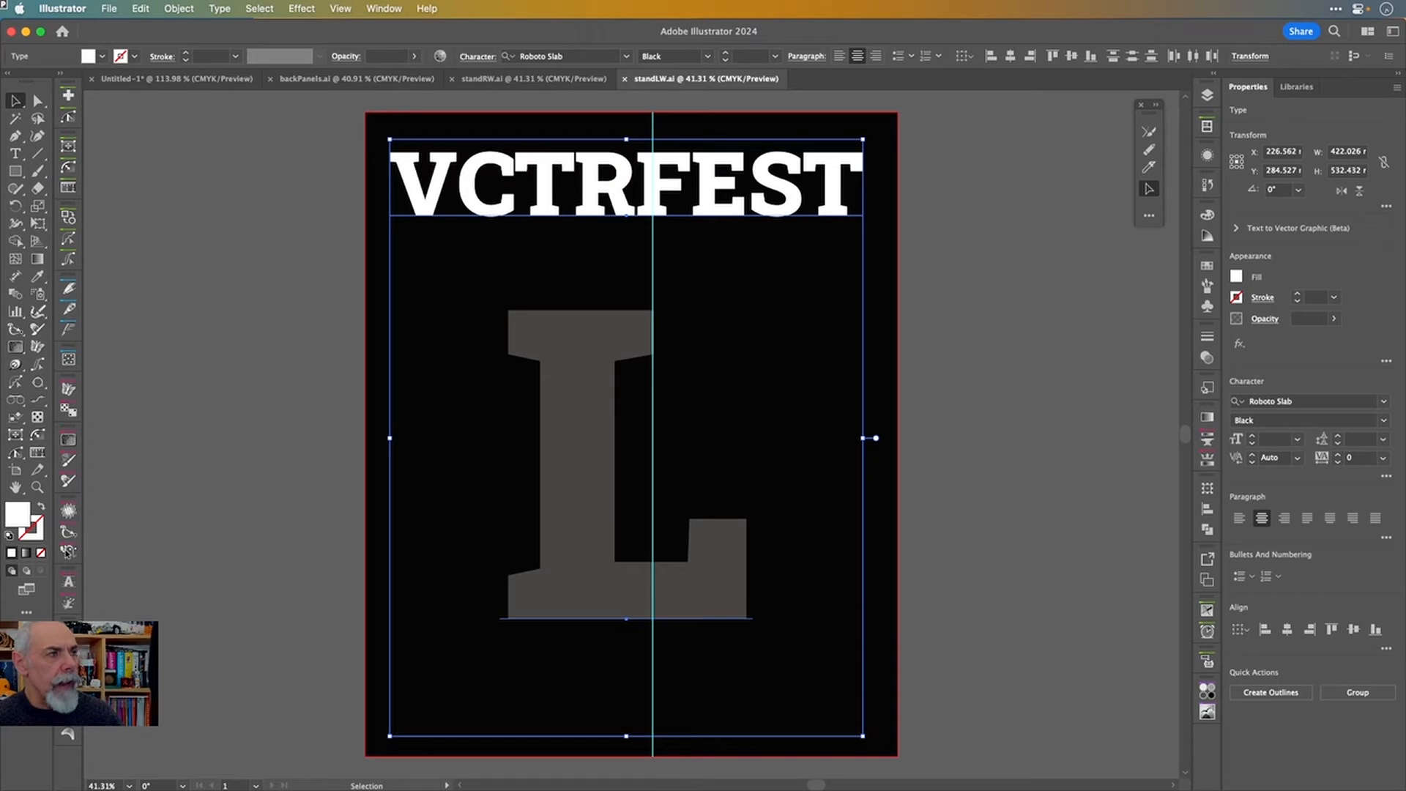
key(super+Tab)
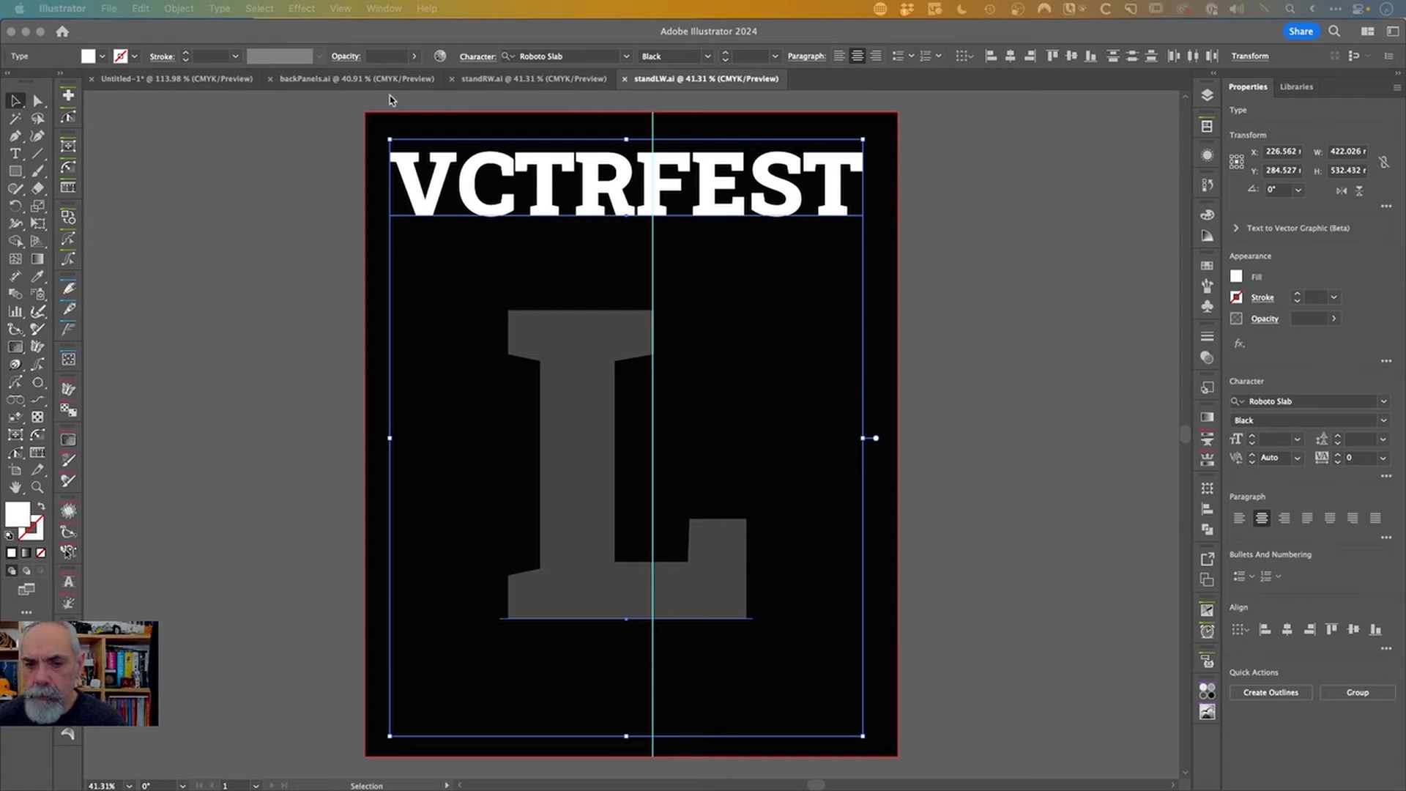
click(1016, 178)
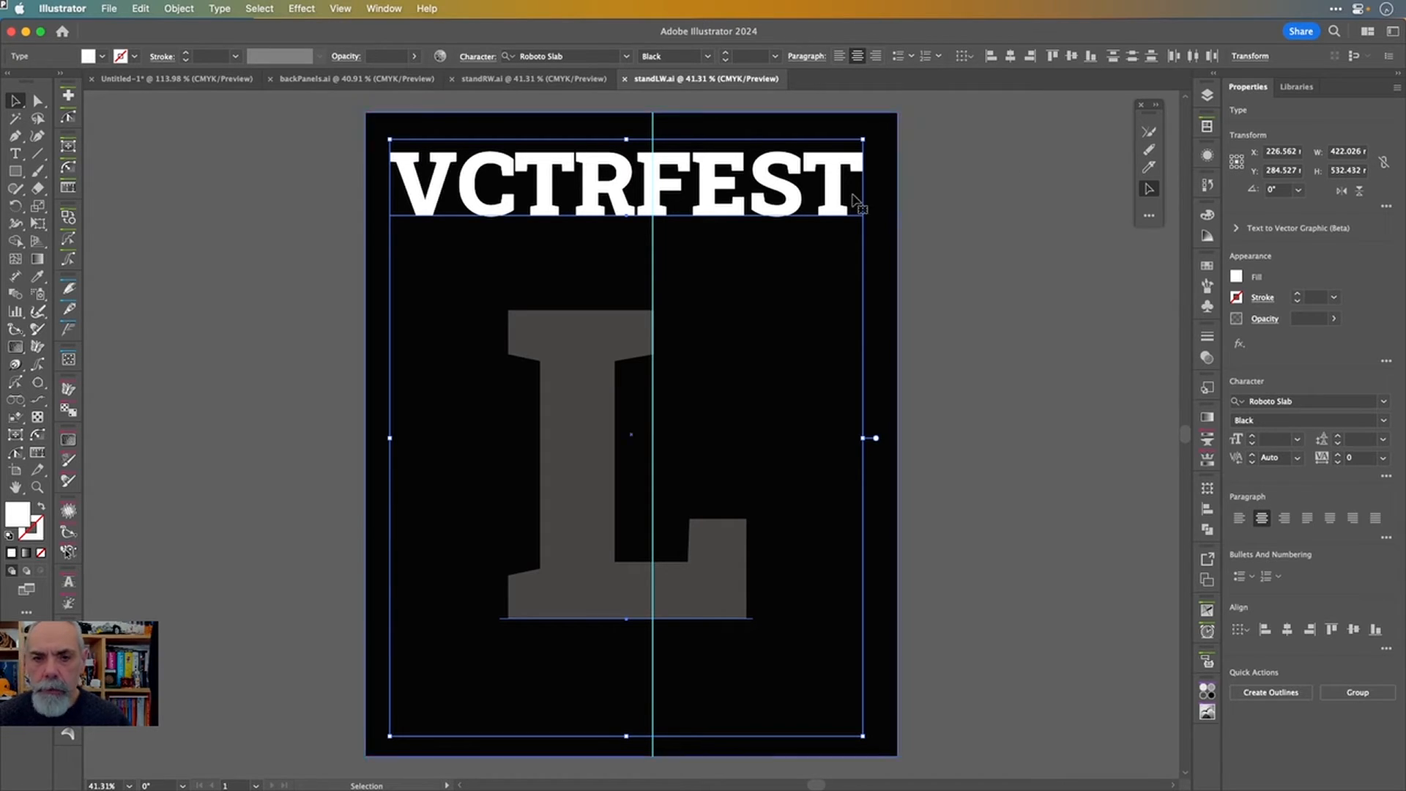
click(977, 177)
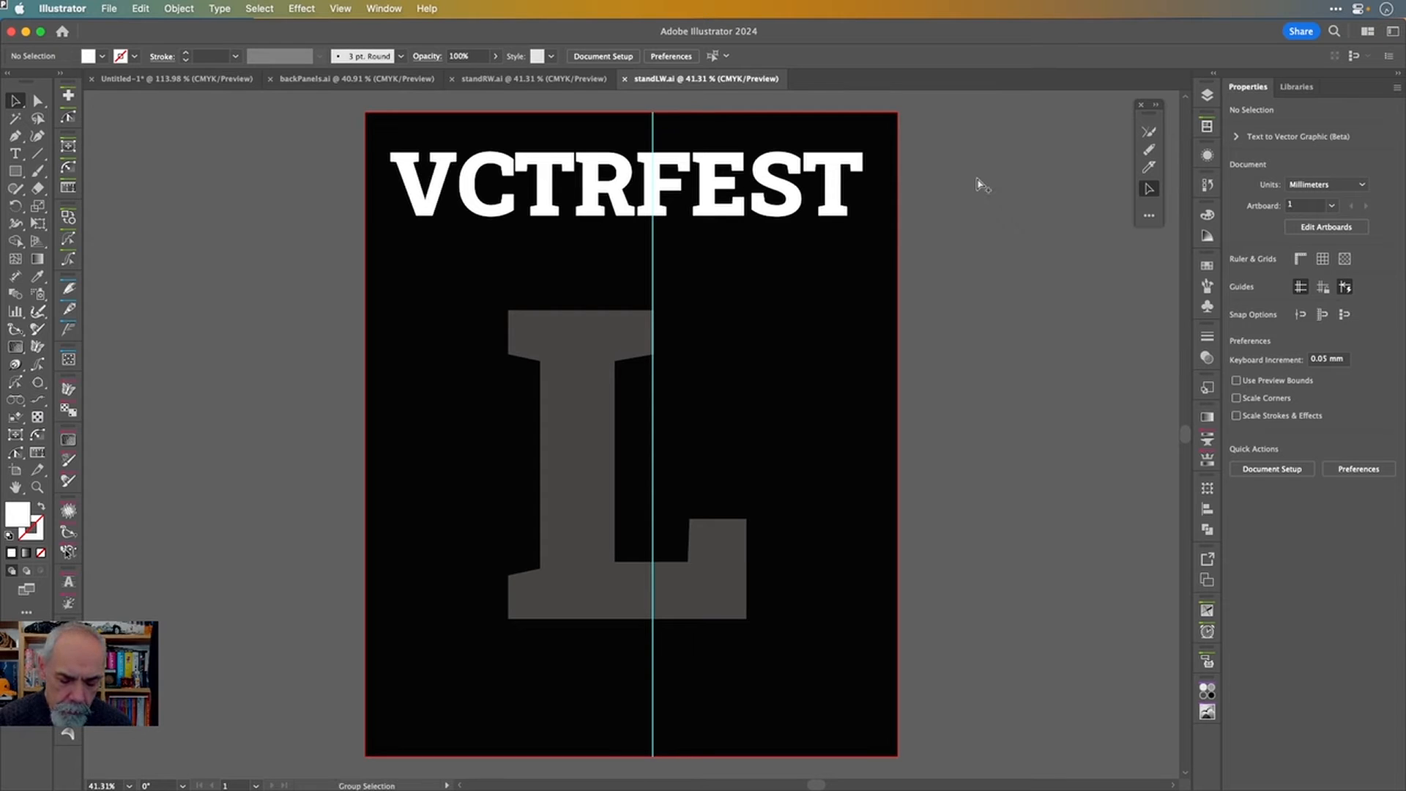
- Create a new landscape A4 print document, 297 × 210 mm, in CMYK with no bleed
key(super+n)
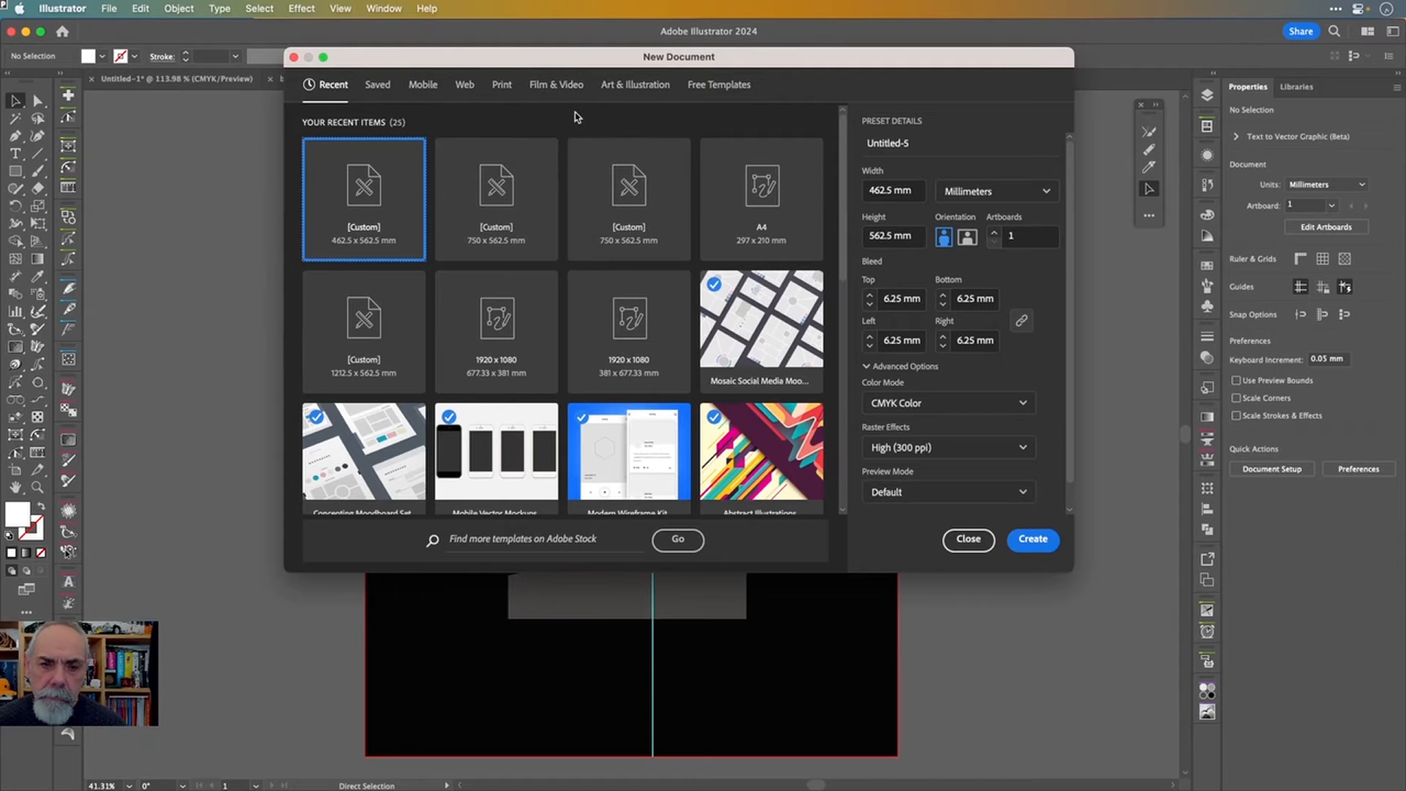
click(501, 84)
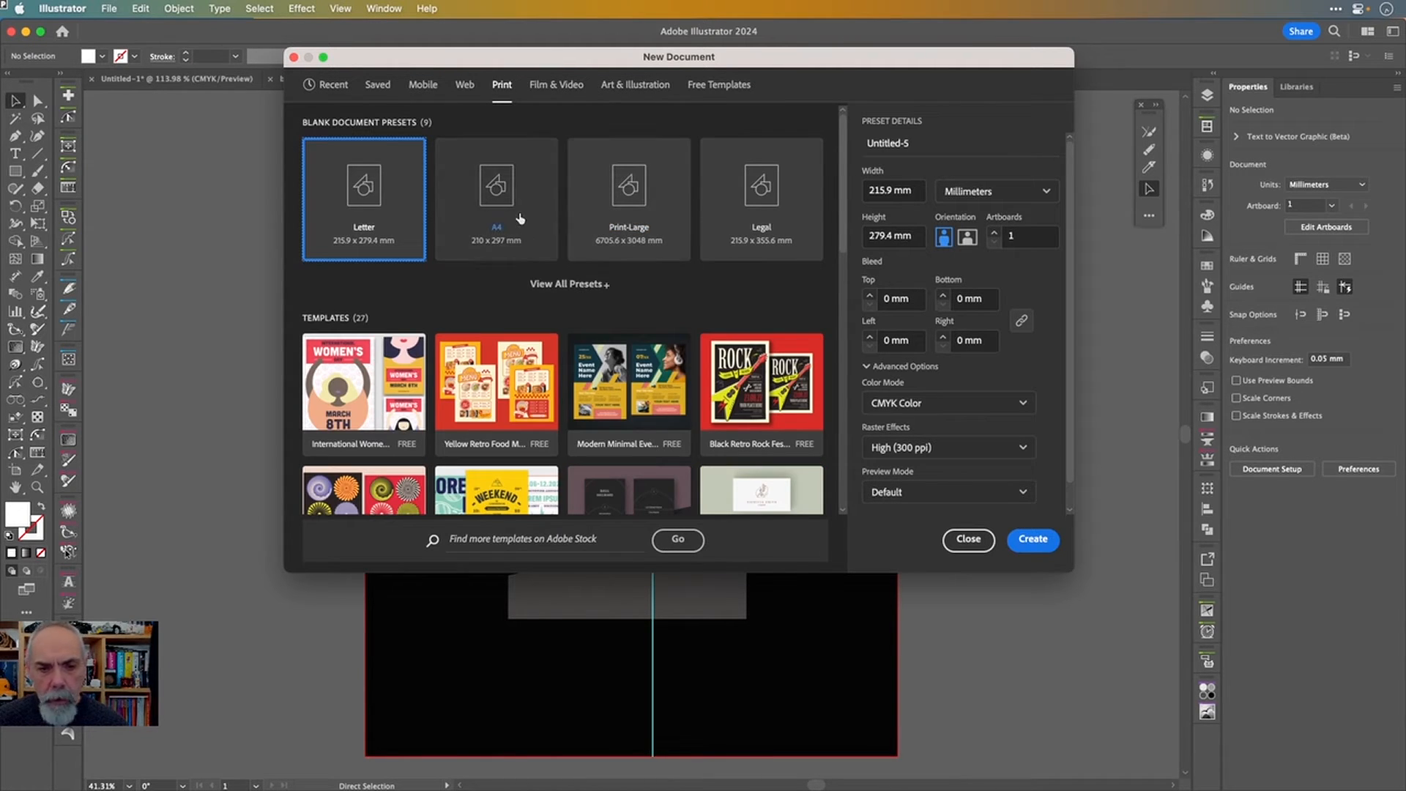
click(520, 223)
click(968, 236)
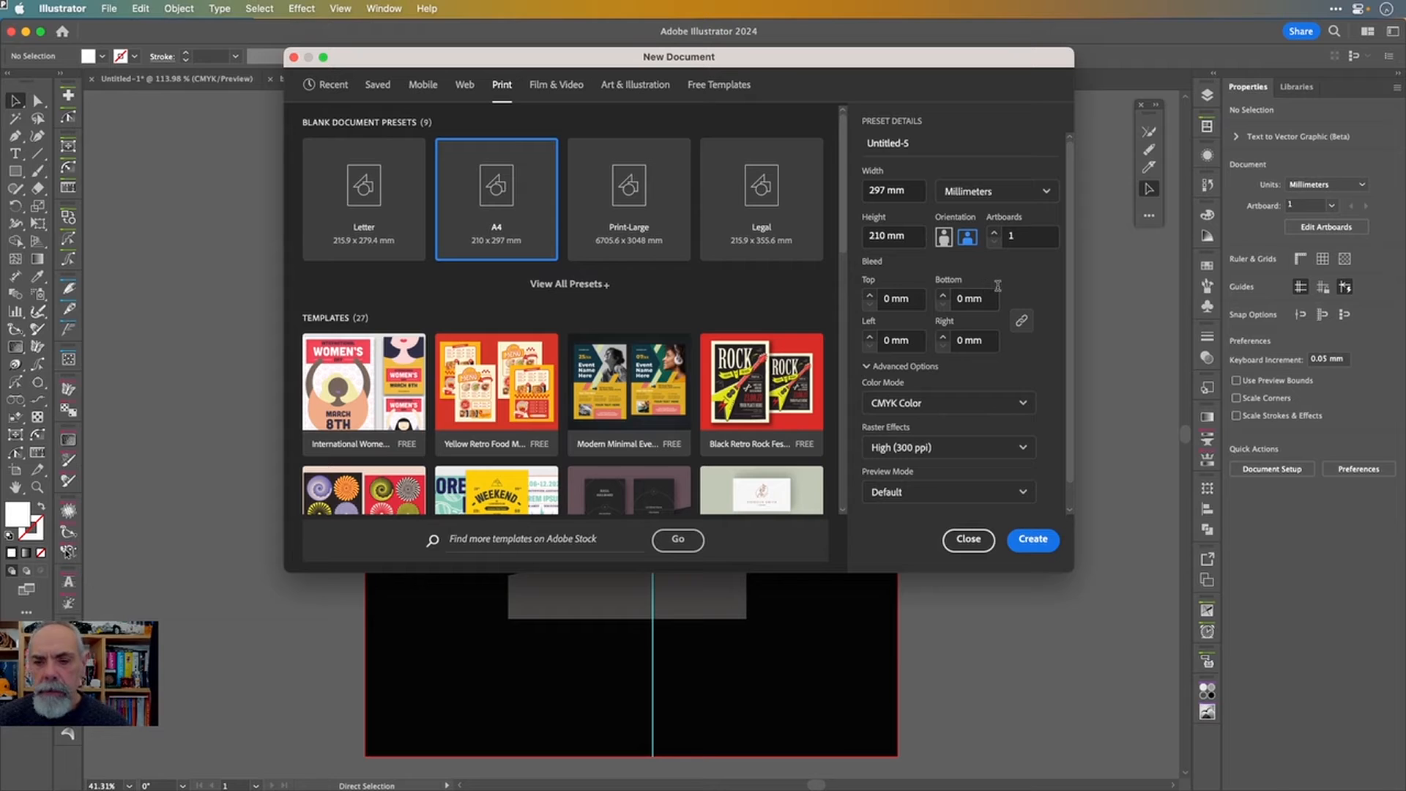
click(1033, 540)
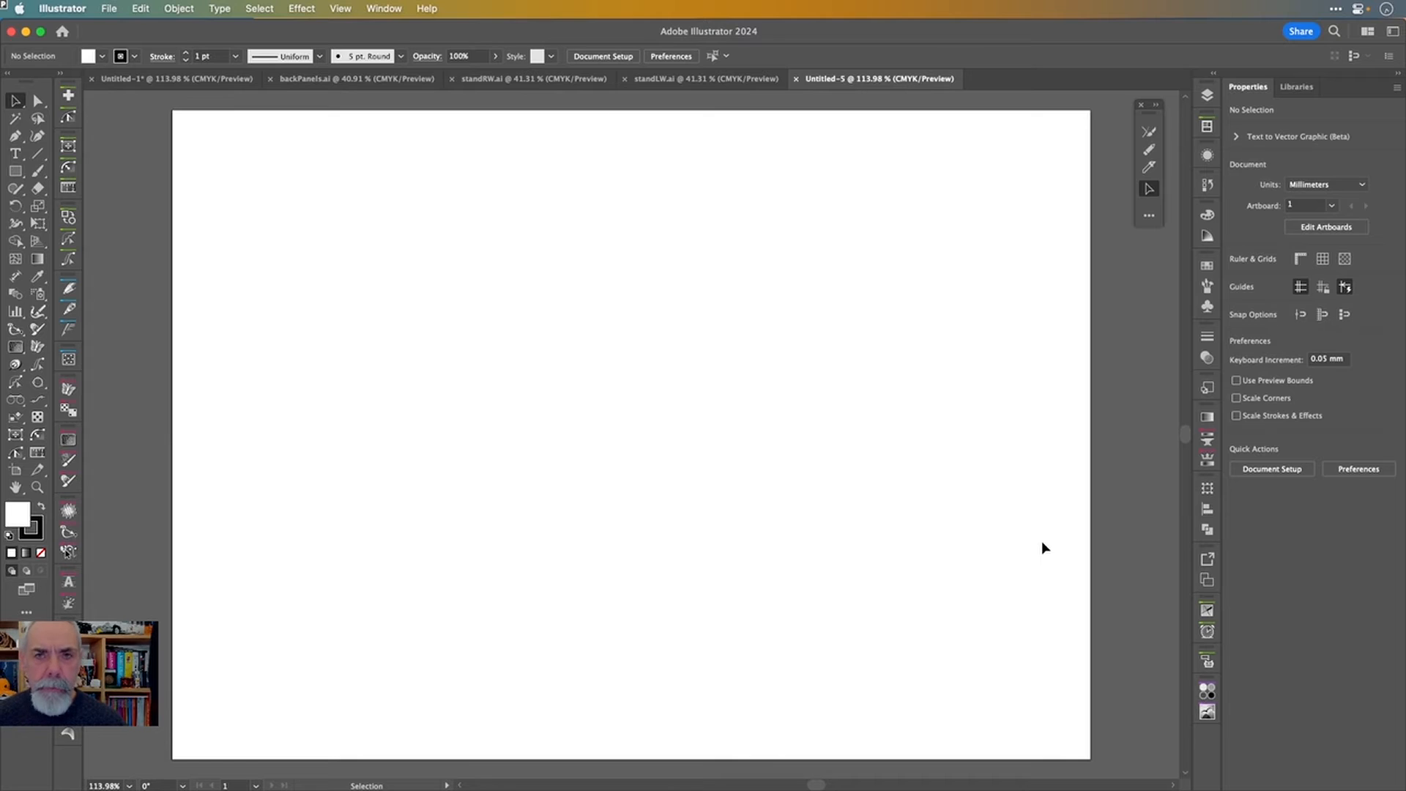
key(a)
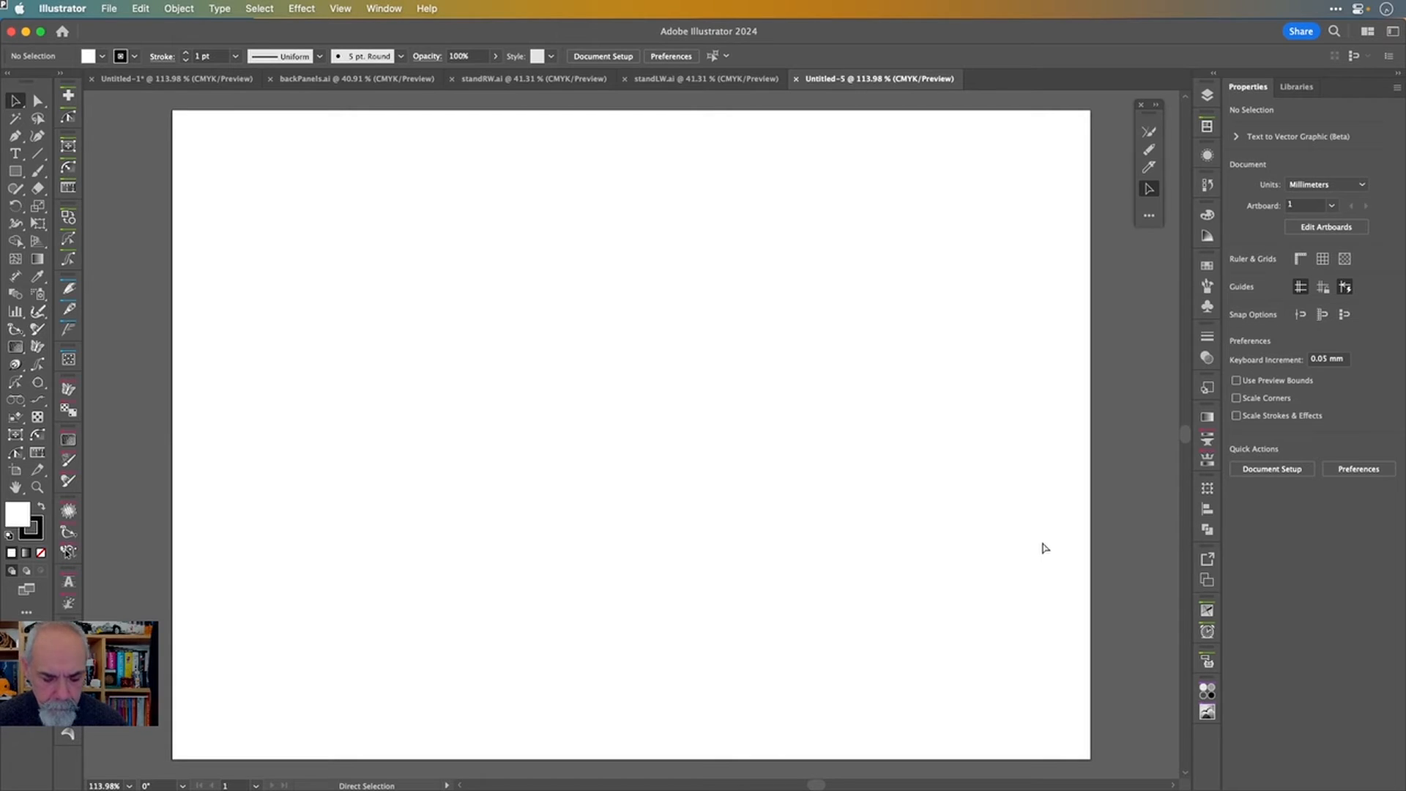
key(v)
key(ctrl+v)
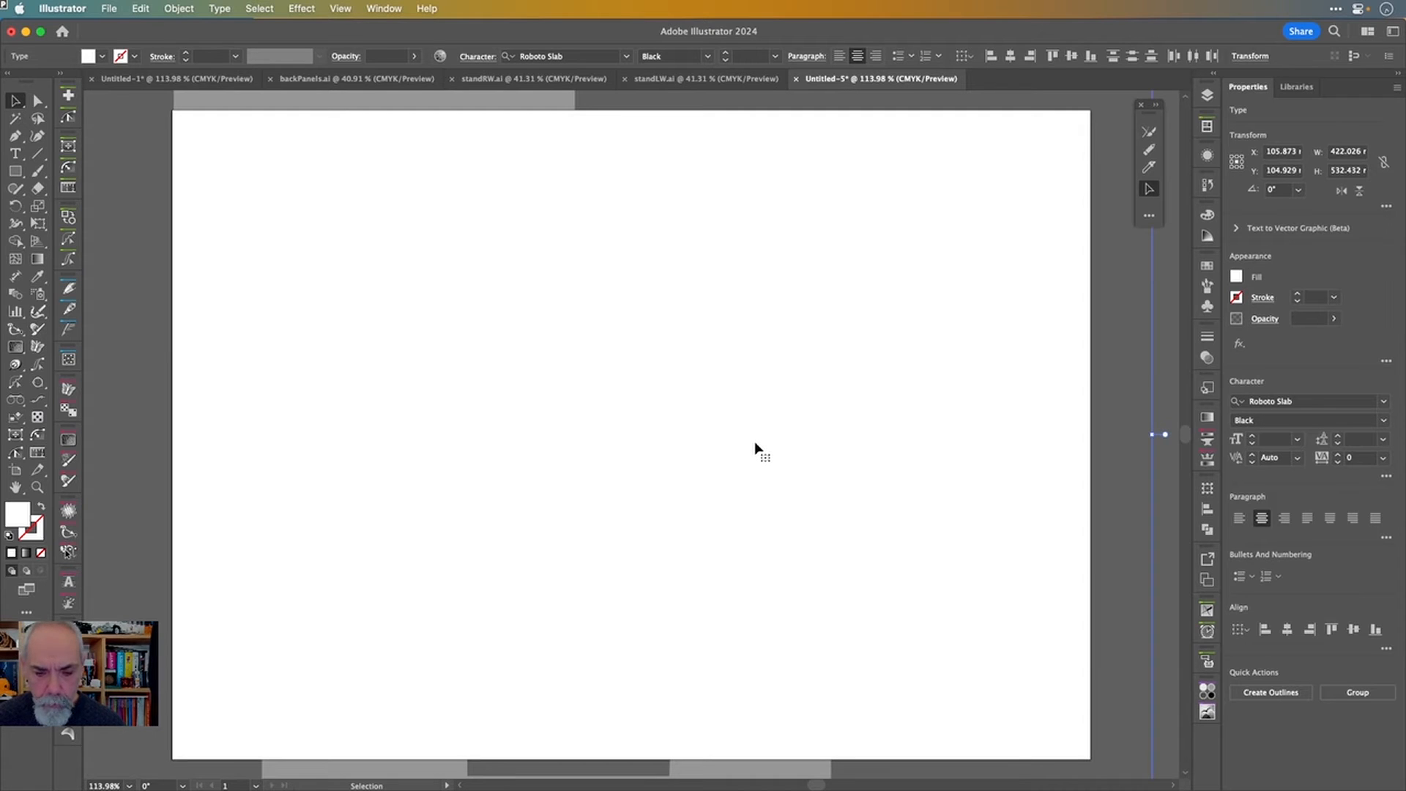
key(ctrl+z)
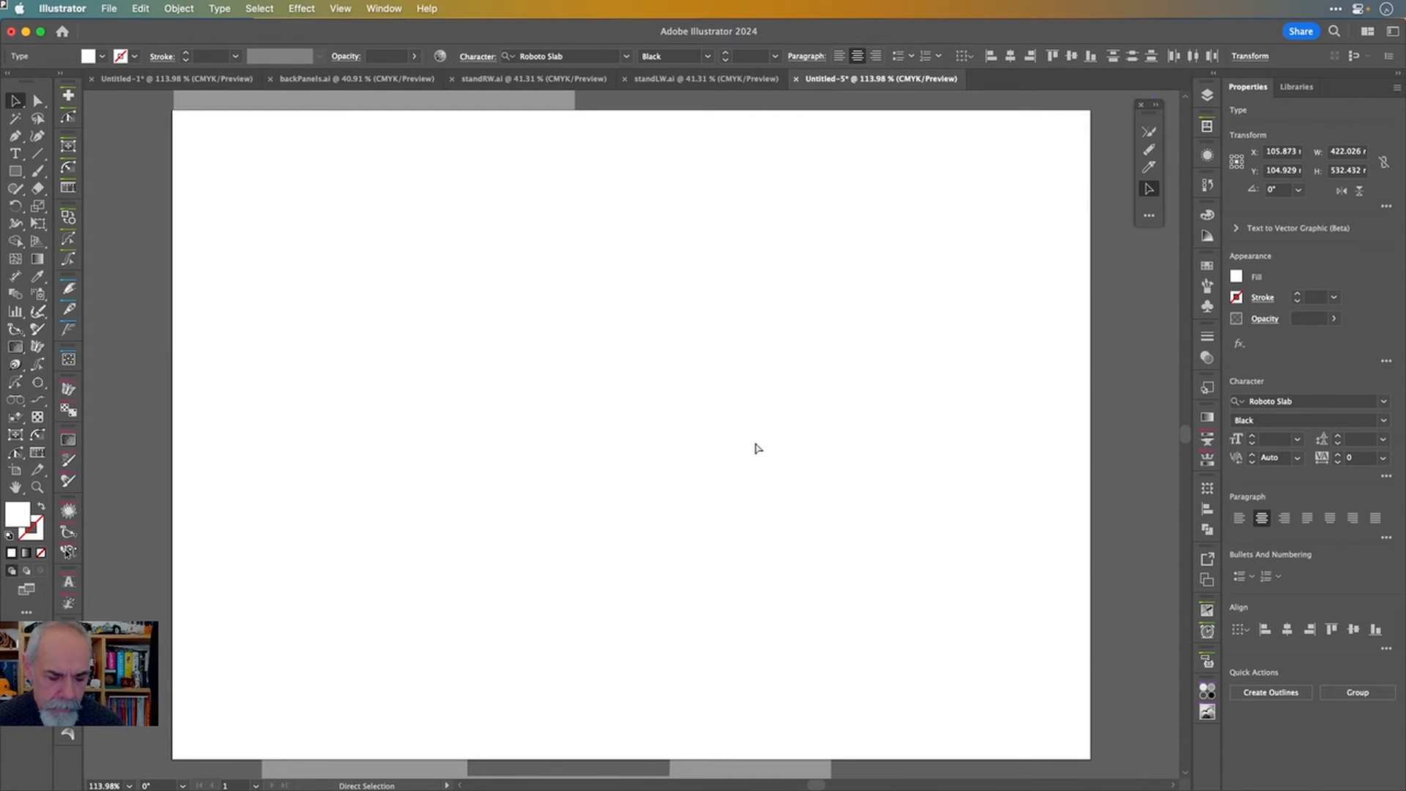
- Duplicate the VCTRFEST title in backPanels.ai below the original and scale the copy down to about 73 mm wide
click(356, 79)
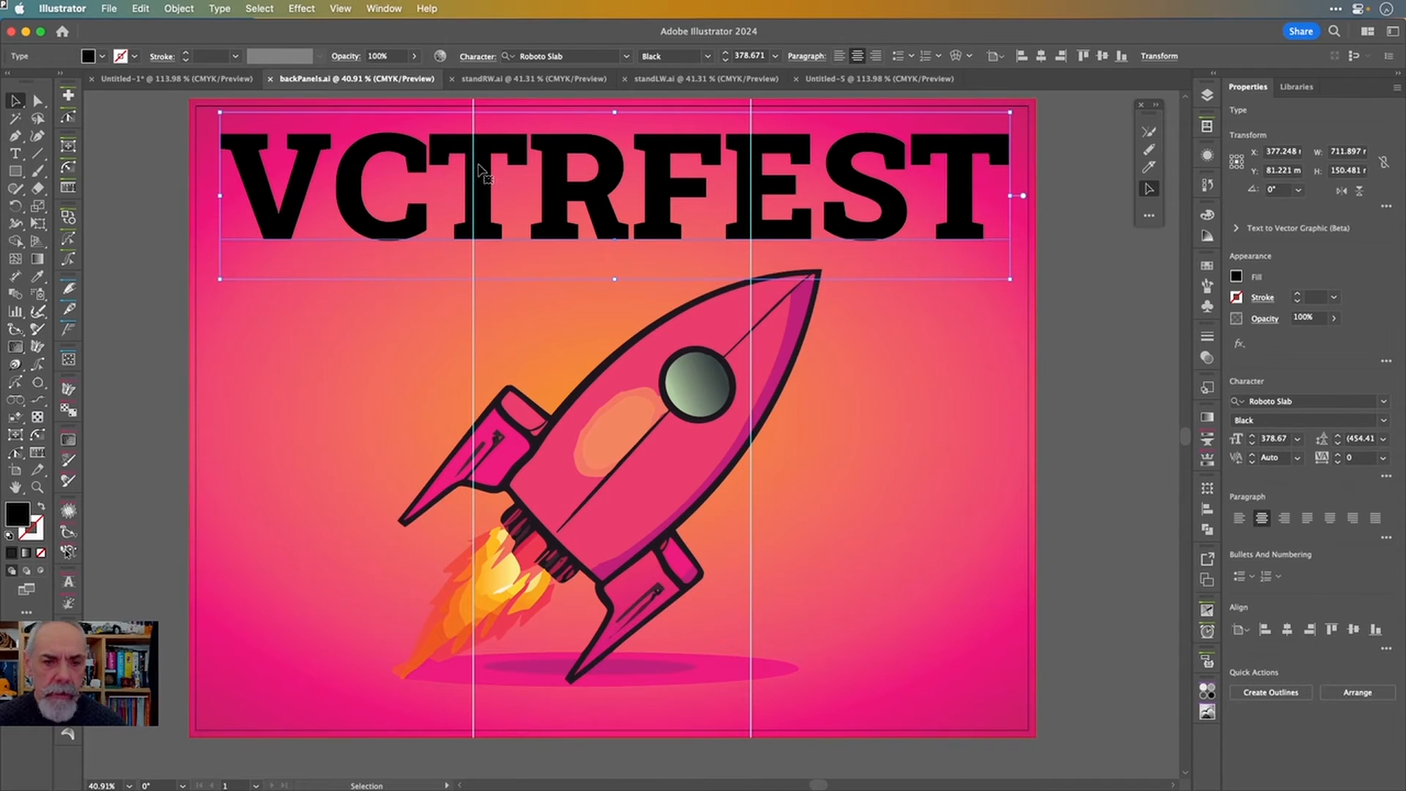
drag(487, 181, 497, 367)
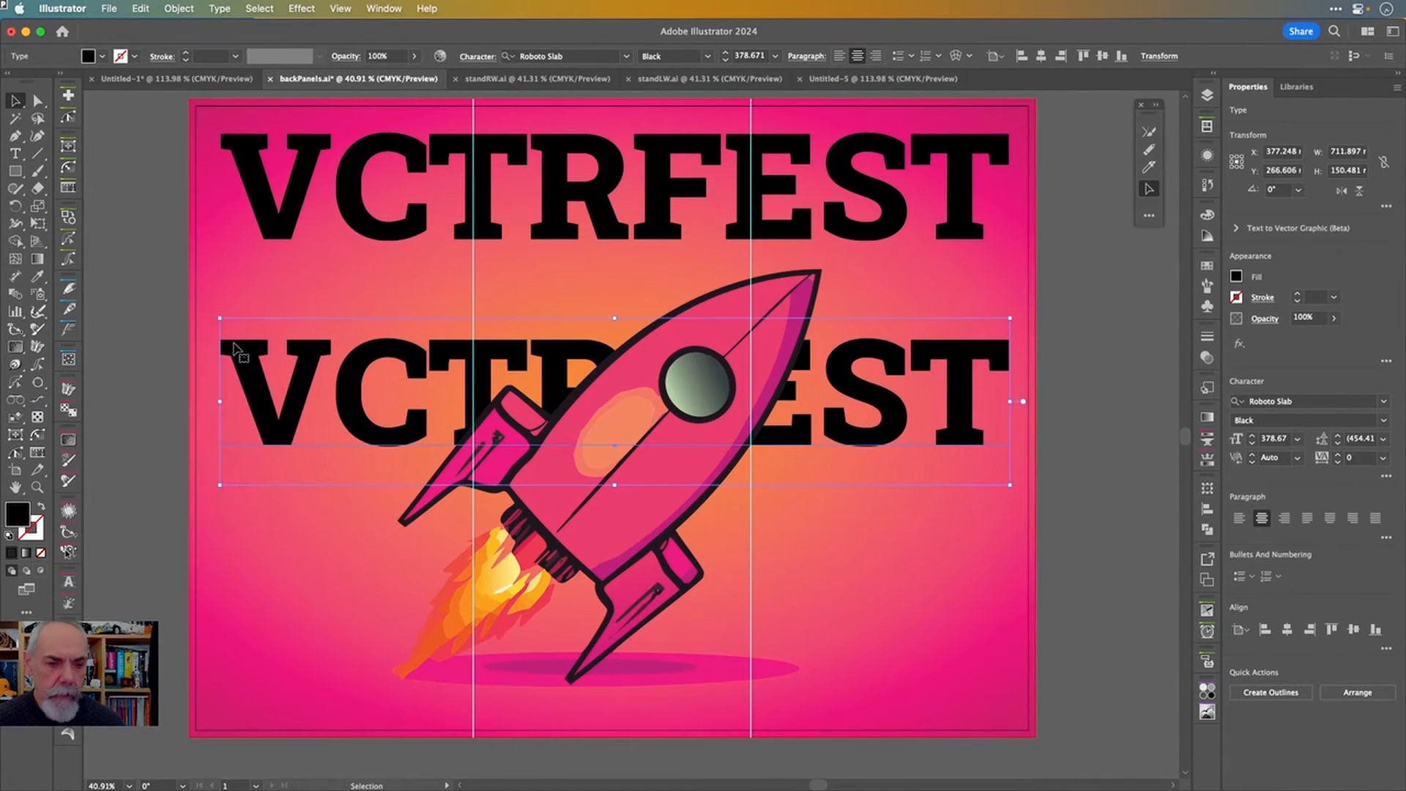
drag(223, 319, 927, 463)
- Copy the small VCTRFEST title, remove it from backPanels.ai and paste it into the new A4 document
key(a)
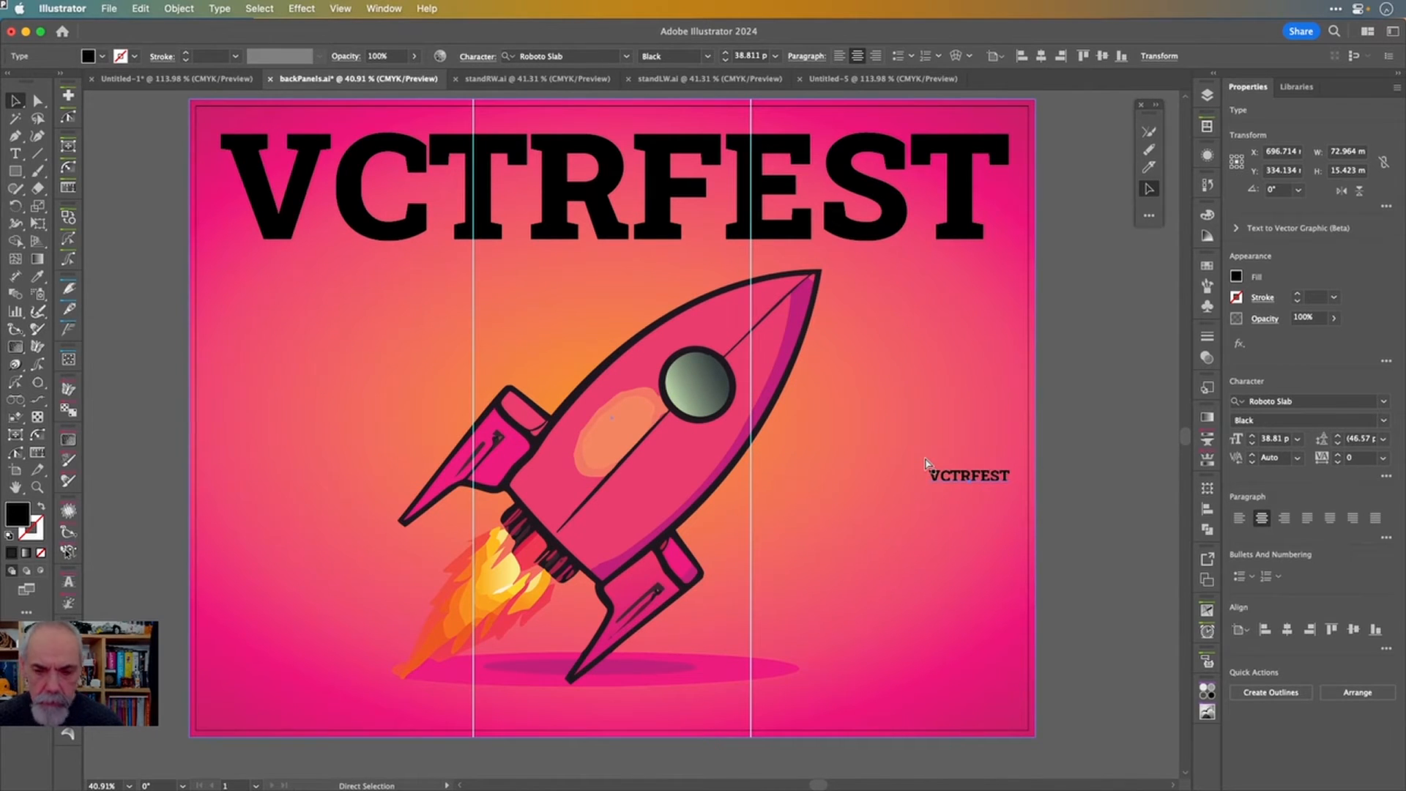
key(v)
key(Delete)
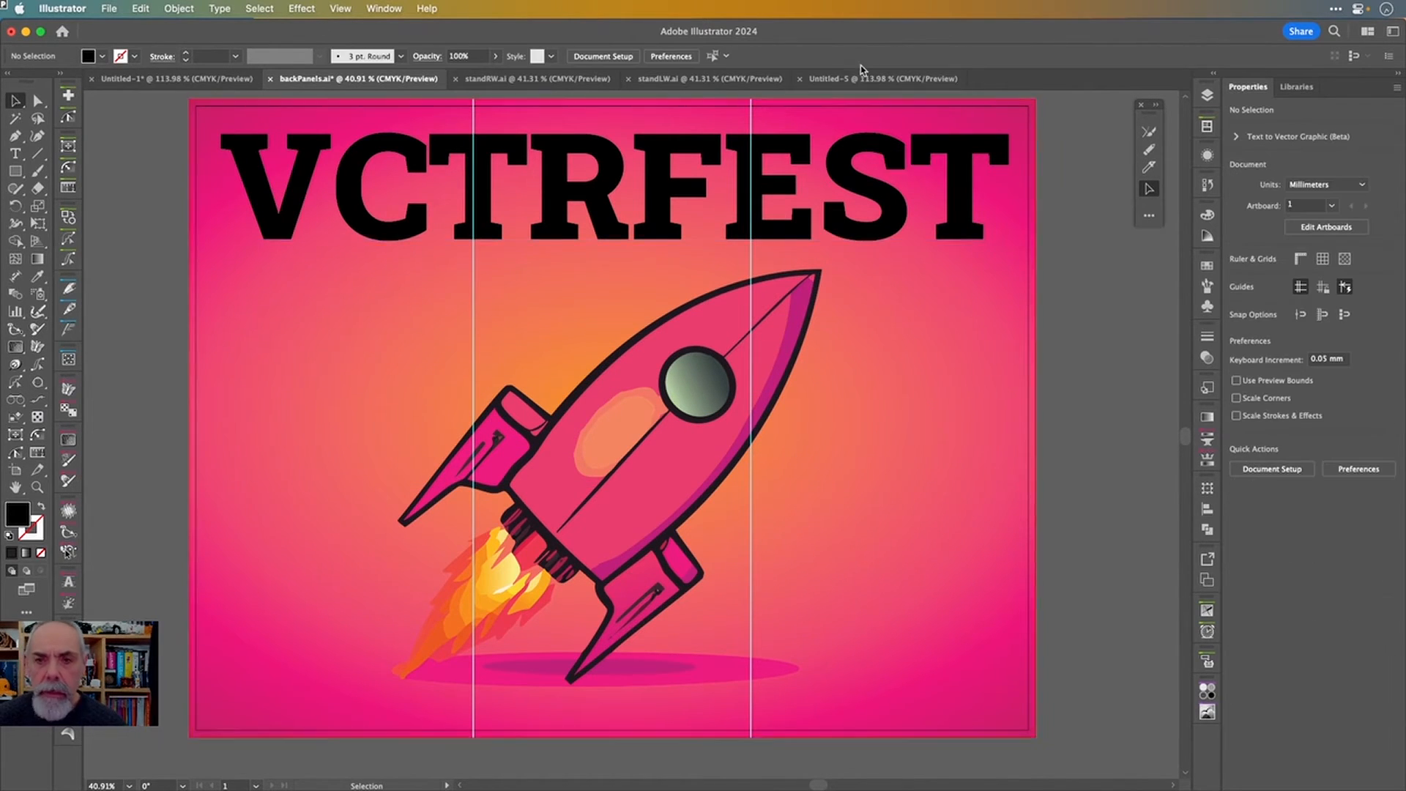
click(859, 79)
key(super+v)
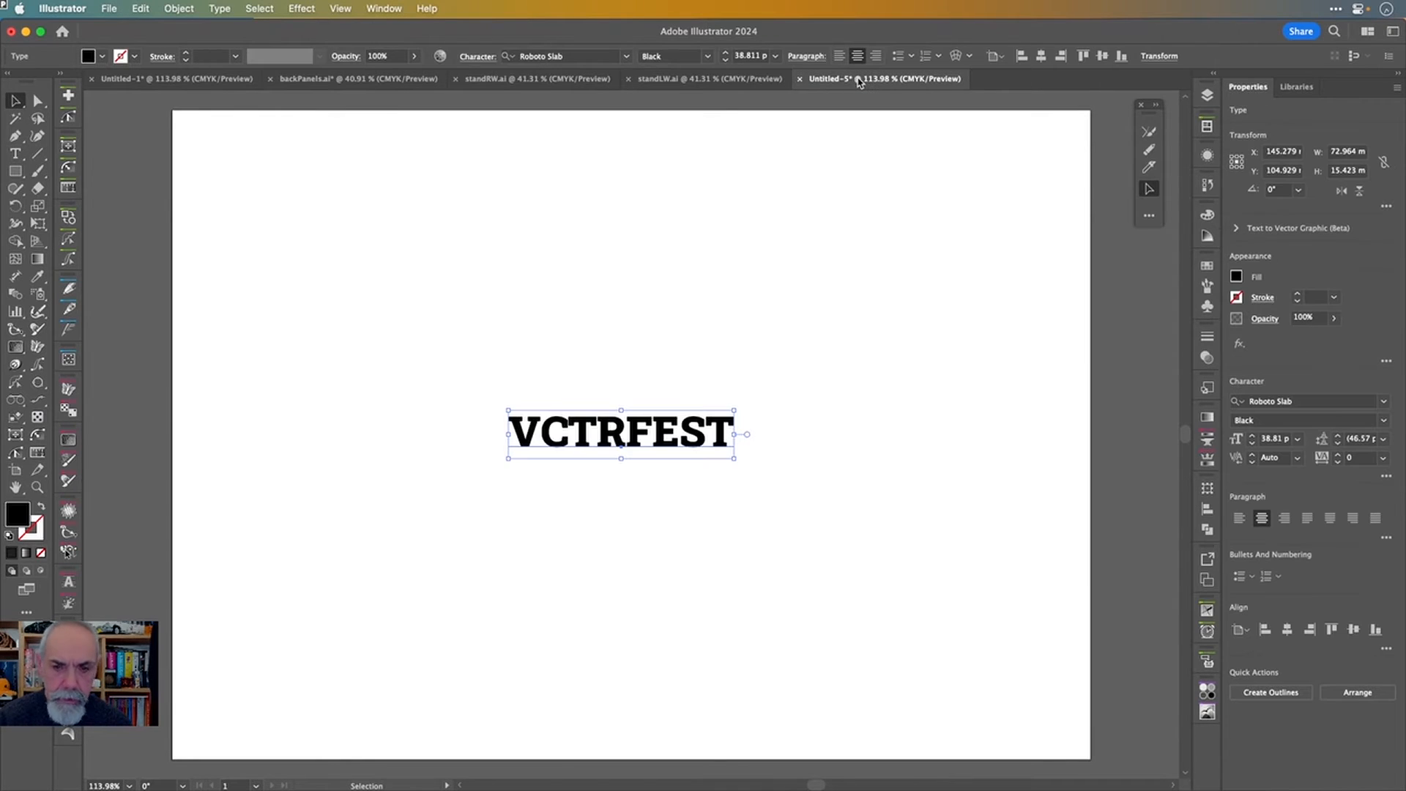
- Extend the pasted title to read VCTRFEST STAND ART and move it to the top center of the artboard
double_click(669, 442)
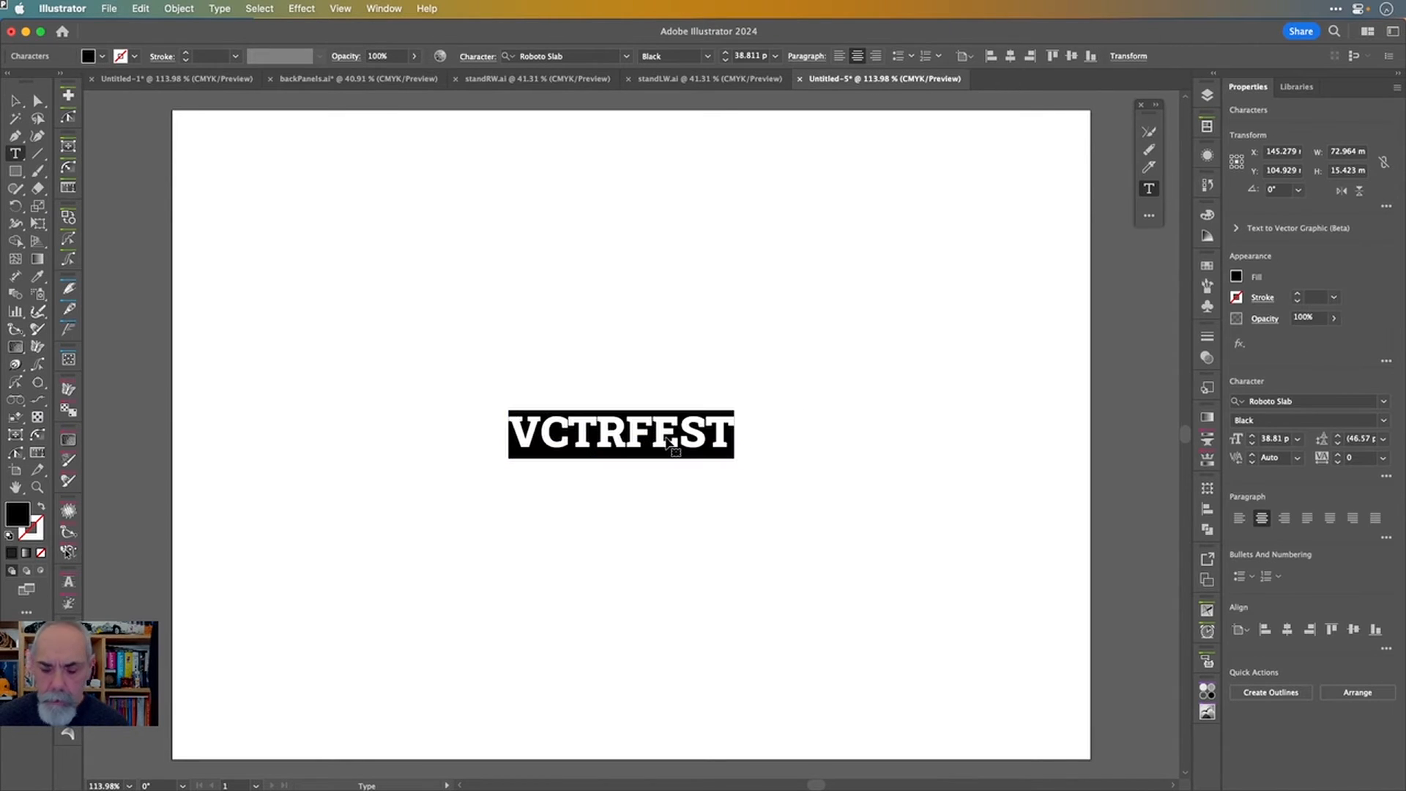
click(664, 436)
key(Down)
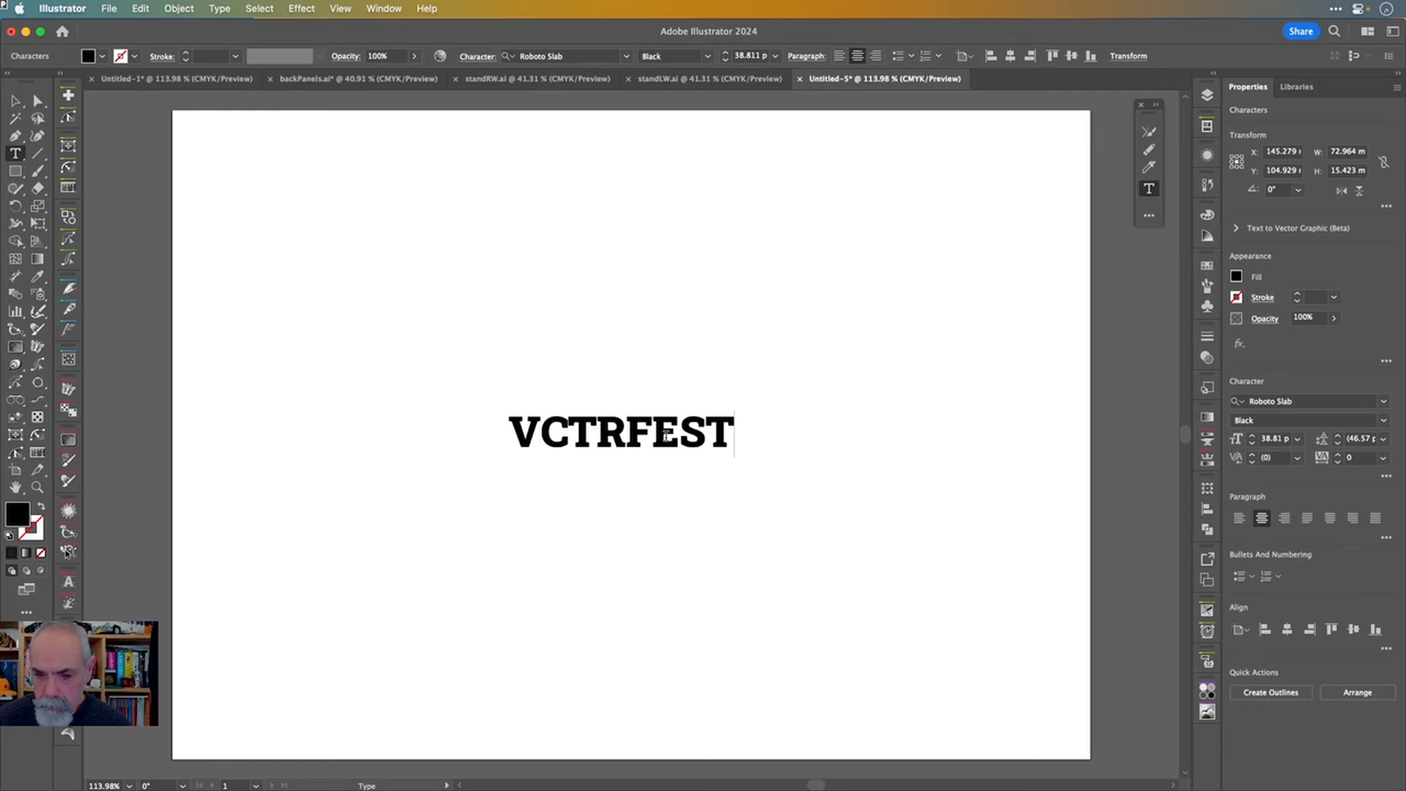
text(STAND)
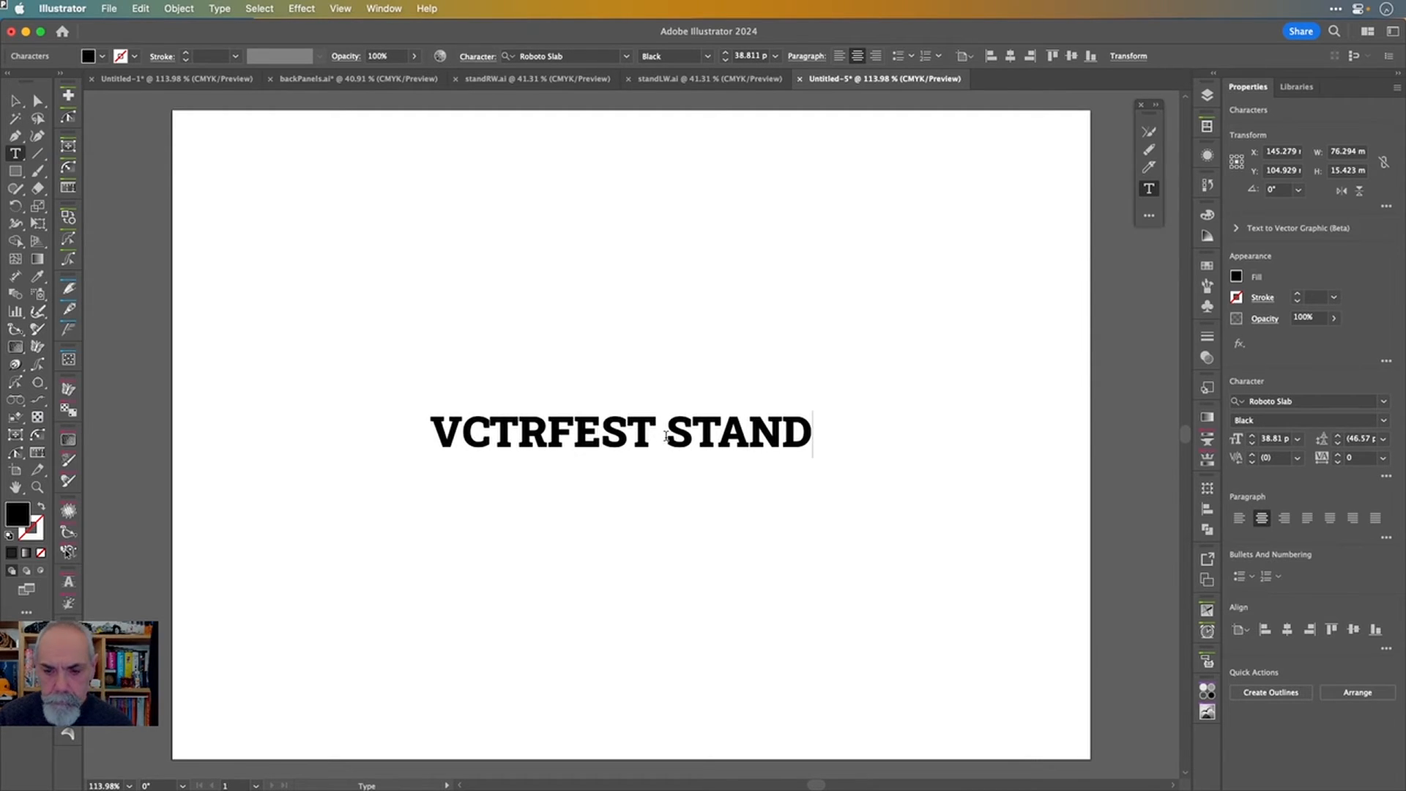
text( ART)
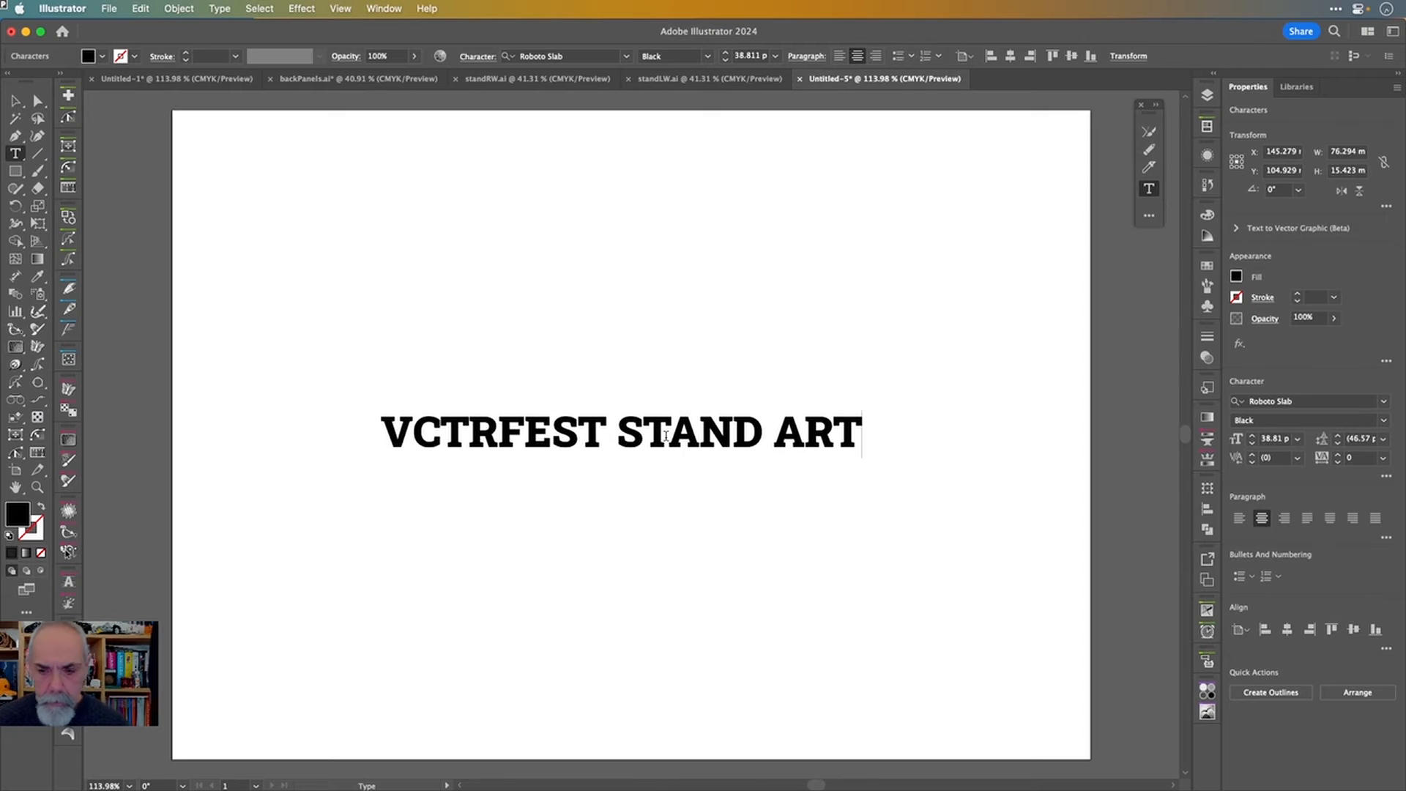
key(Escape)
drag(718, 438, 726, 146)
click(729, 285)
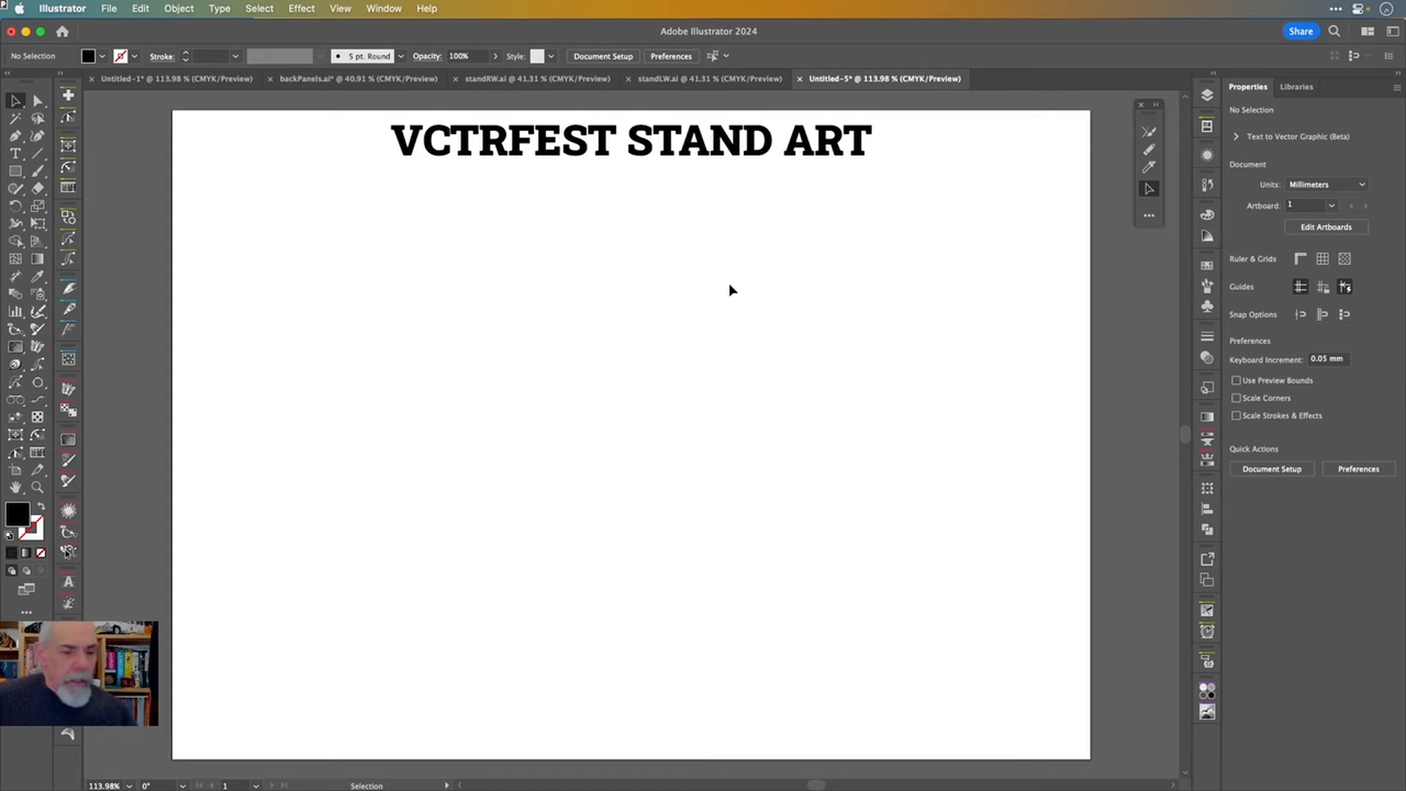
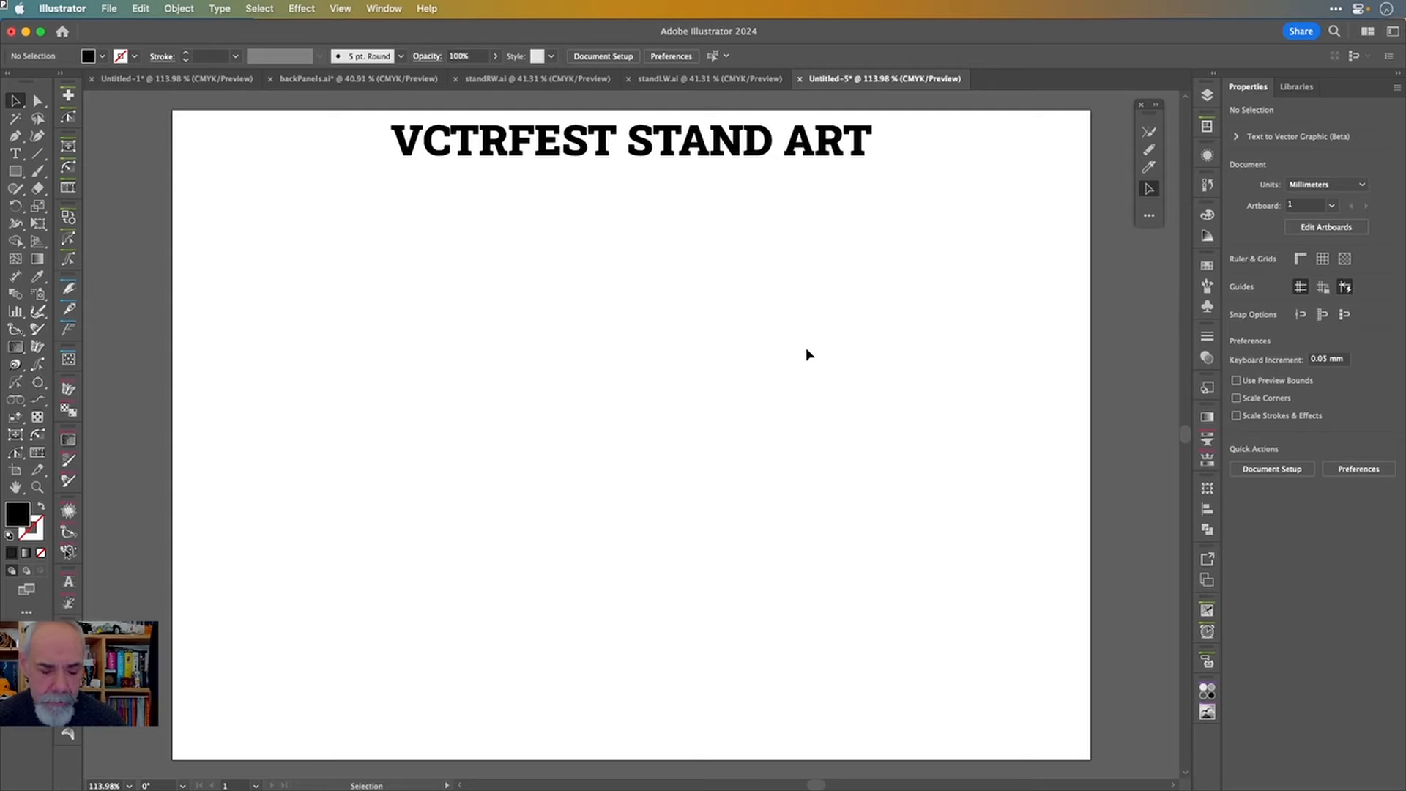
- Save the new A4 document as standPreso.ai in the StandDemo folder, accepting the default Illustrator options
key(super+s)
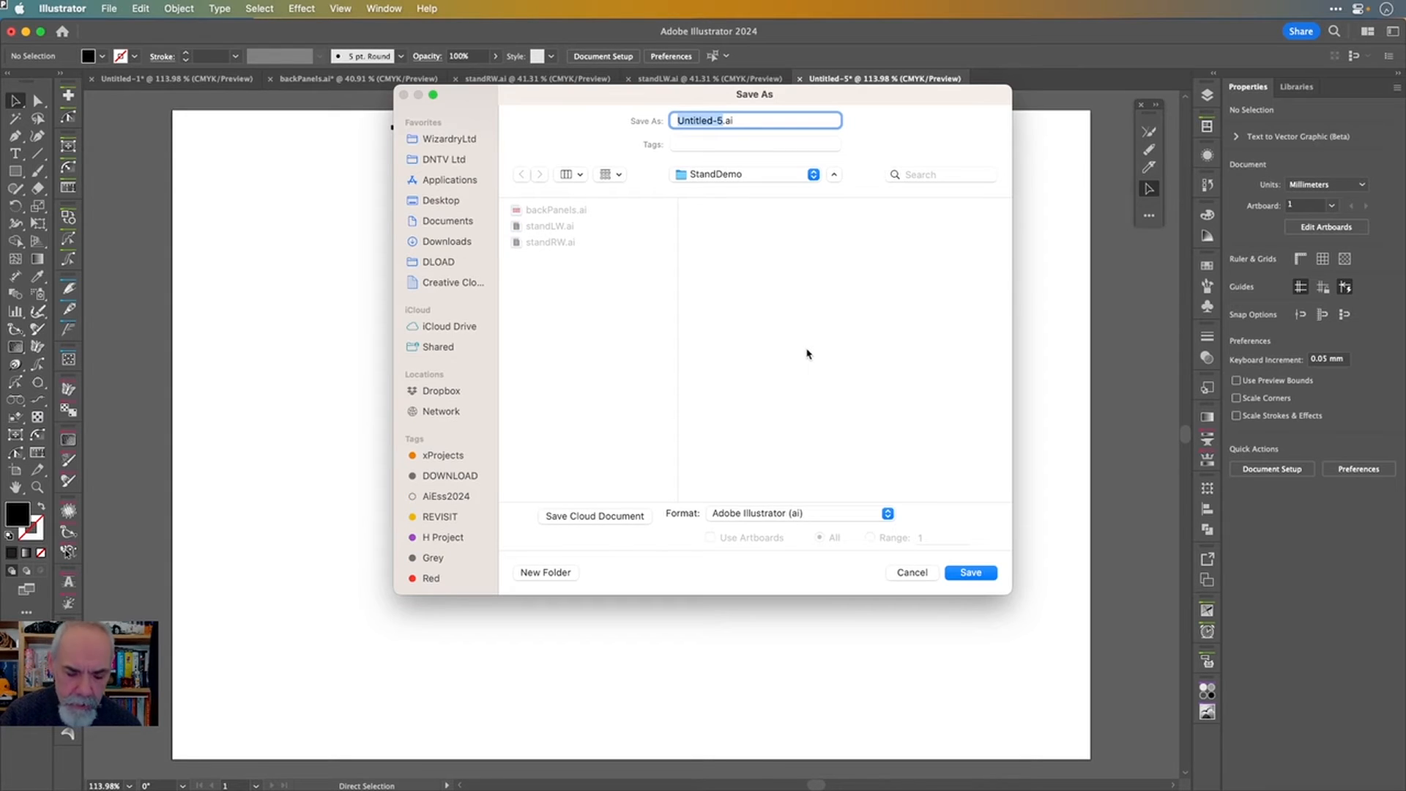
text(stan)
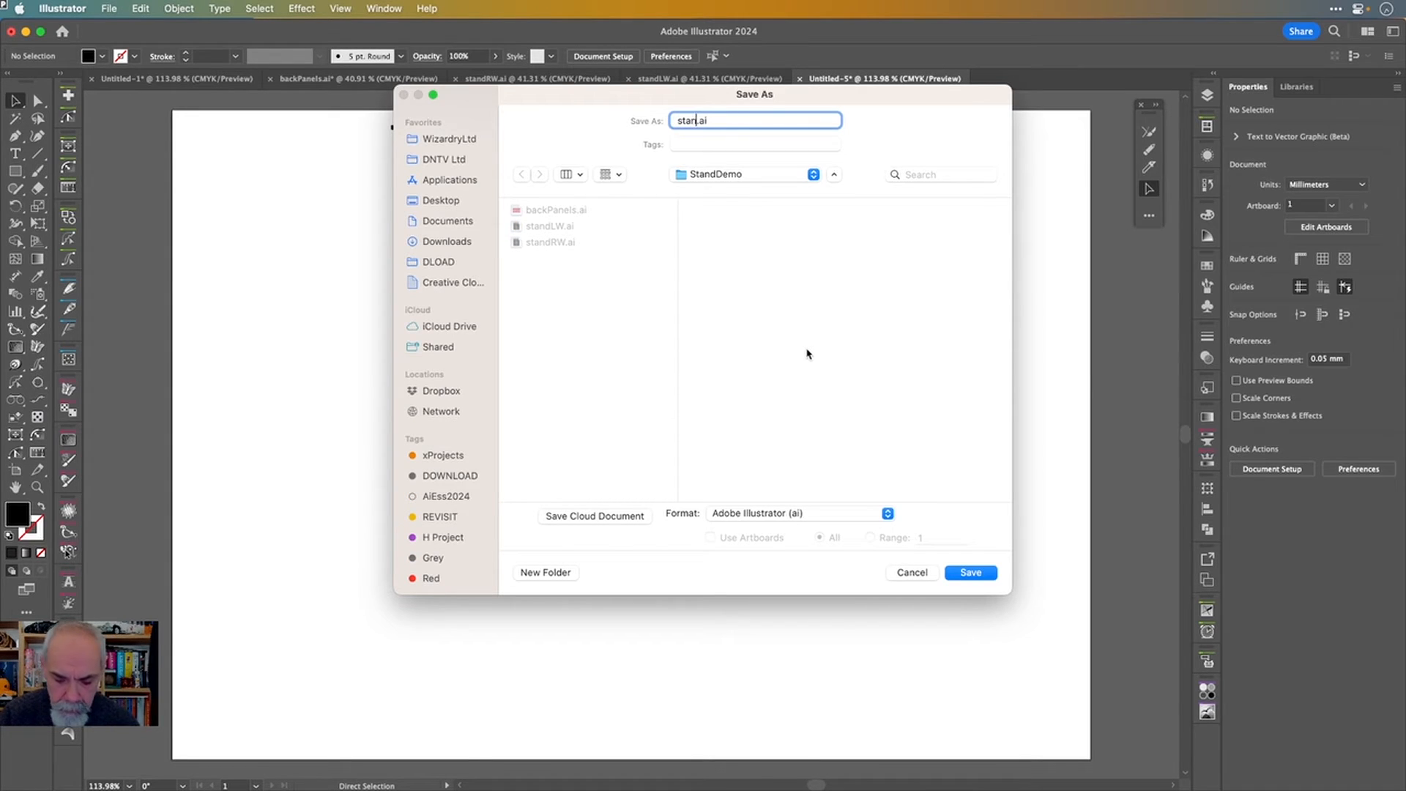
text(dPreso)
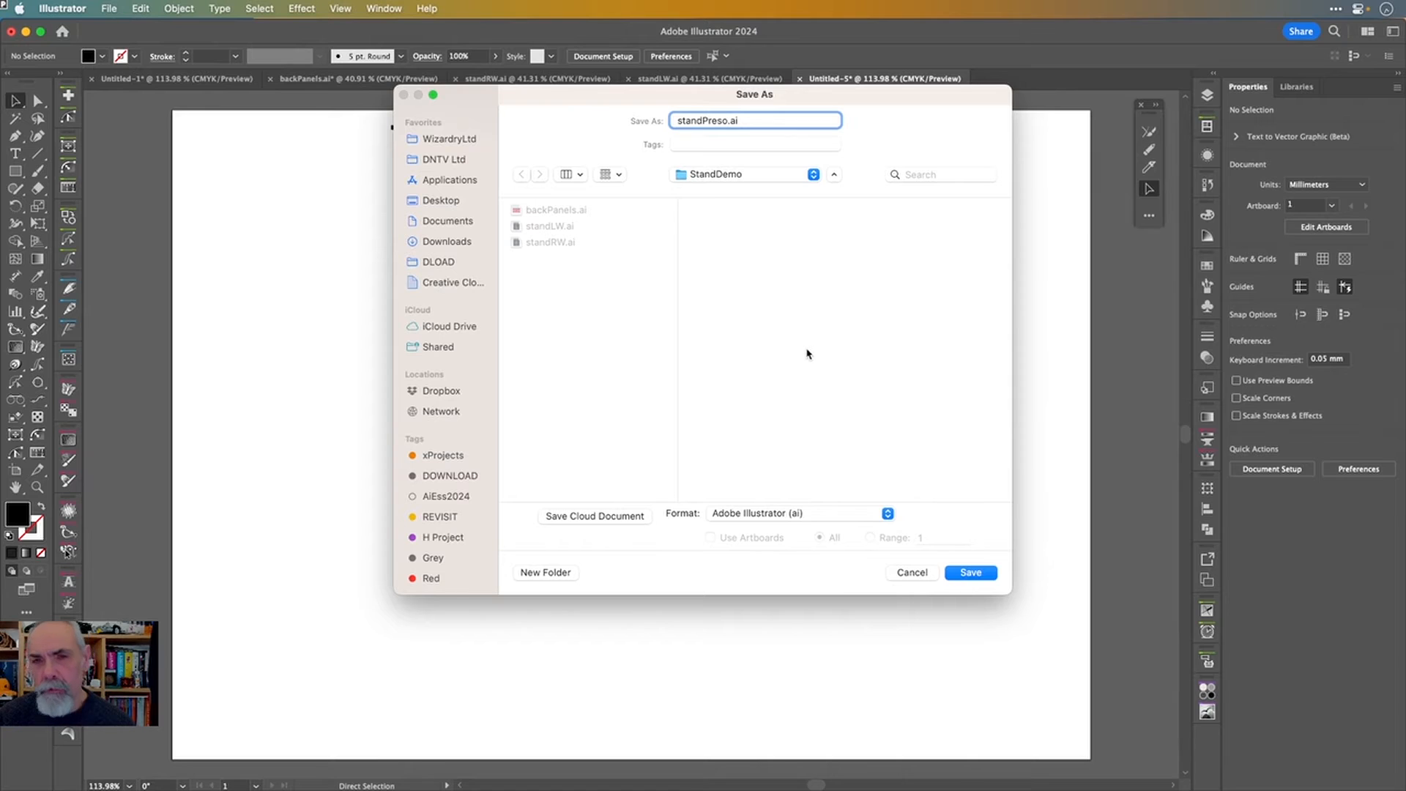
key(Return)
key(Return)
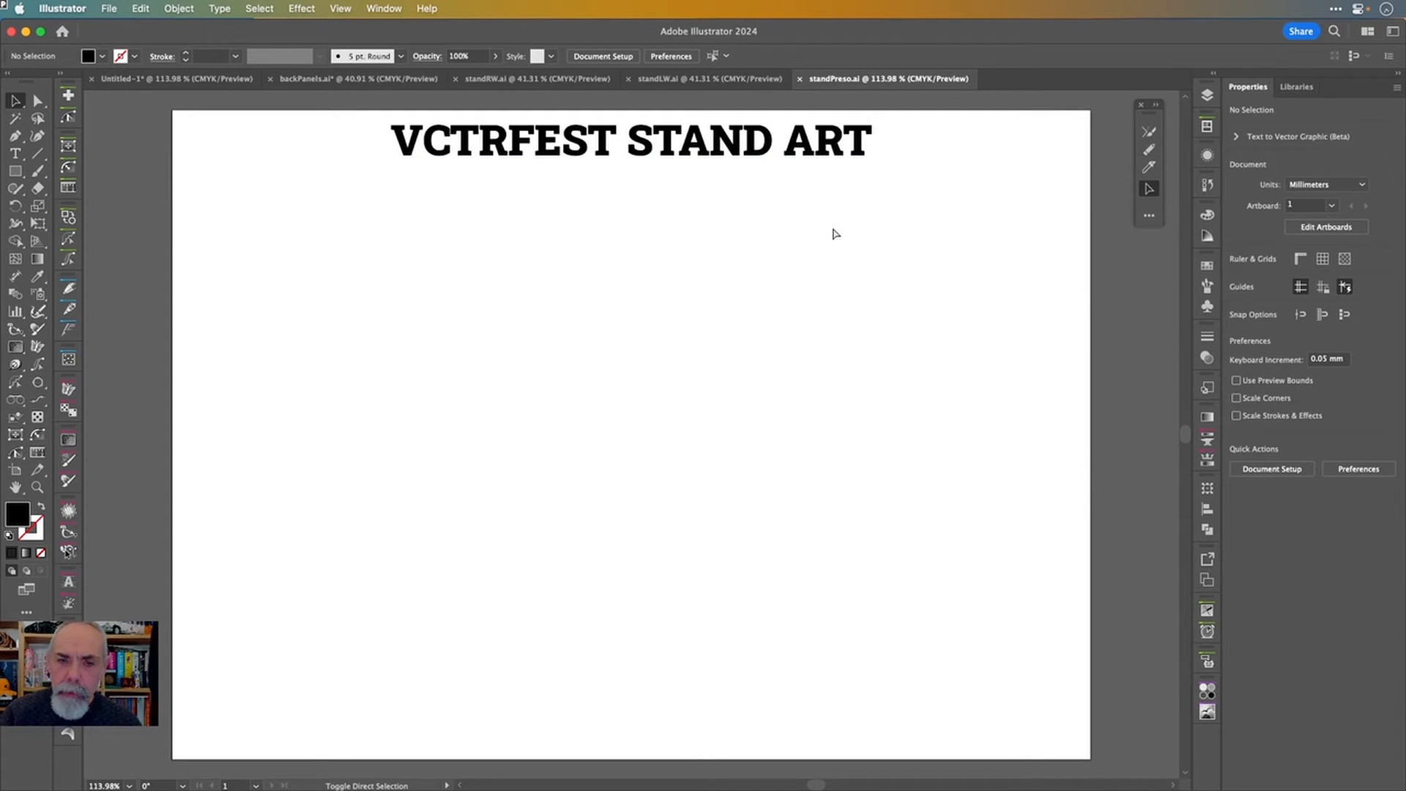
- Start placing backPanels.ai, standLW.ai and standRW.ai together as linked files with import options shown, continuing despite backPanels.ai's unsaved changes
key(super+shift+p)
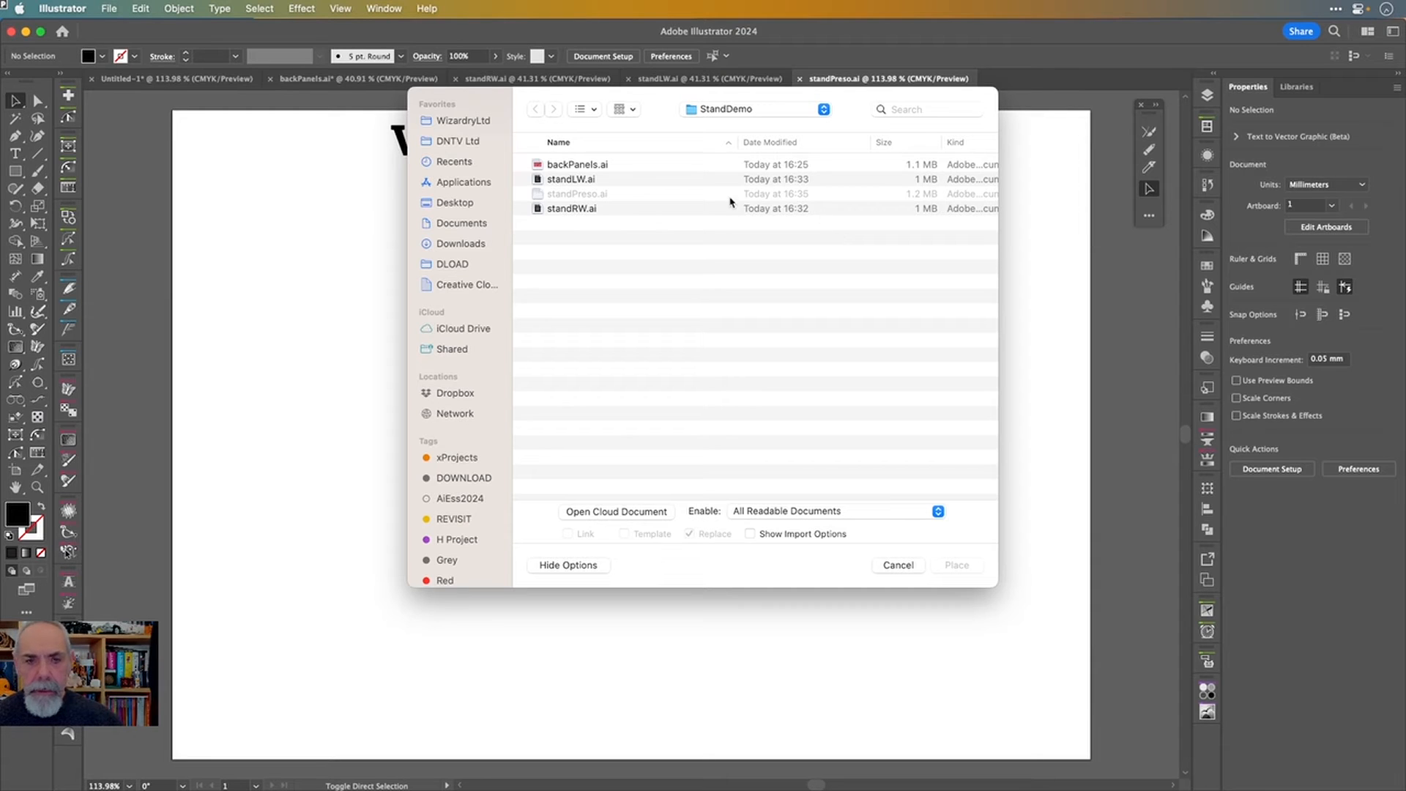
click(565, 169)
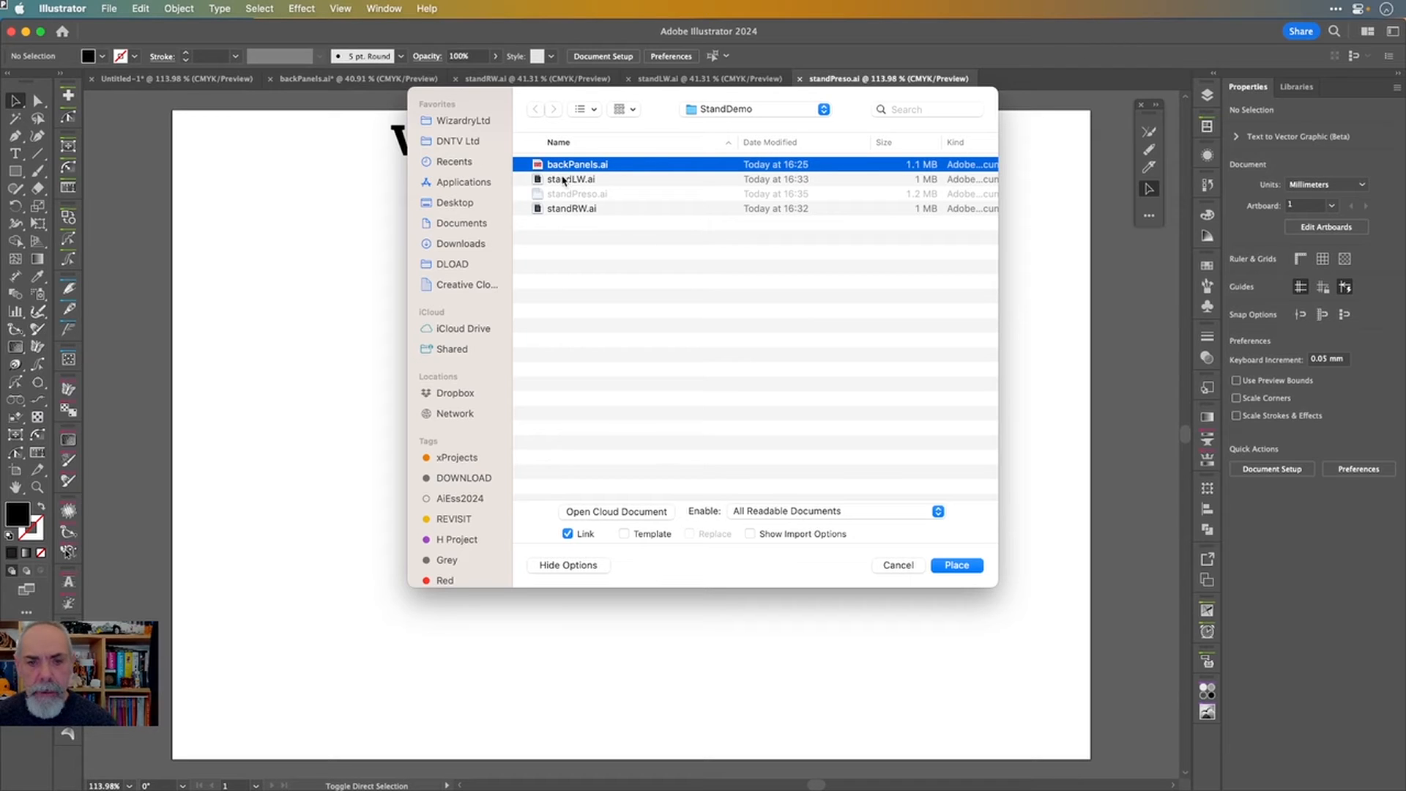
shift+click(564, 178)
shift+click(569, 211)
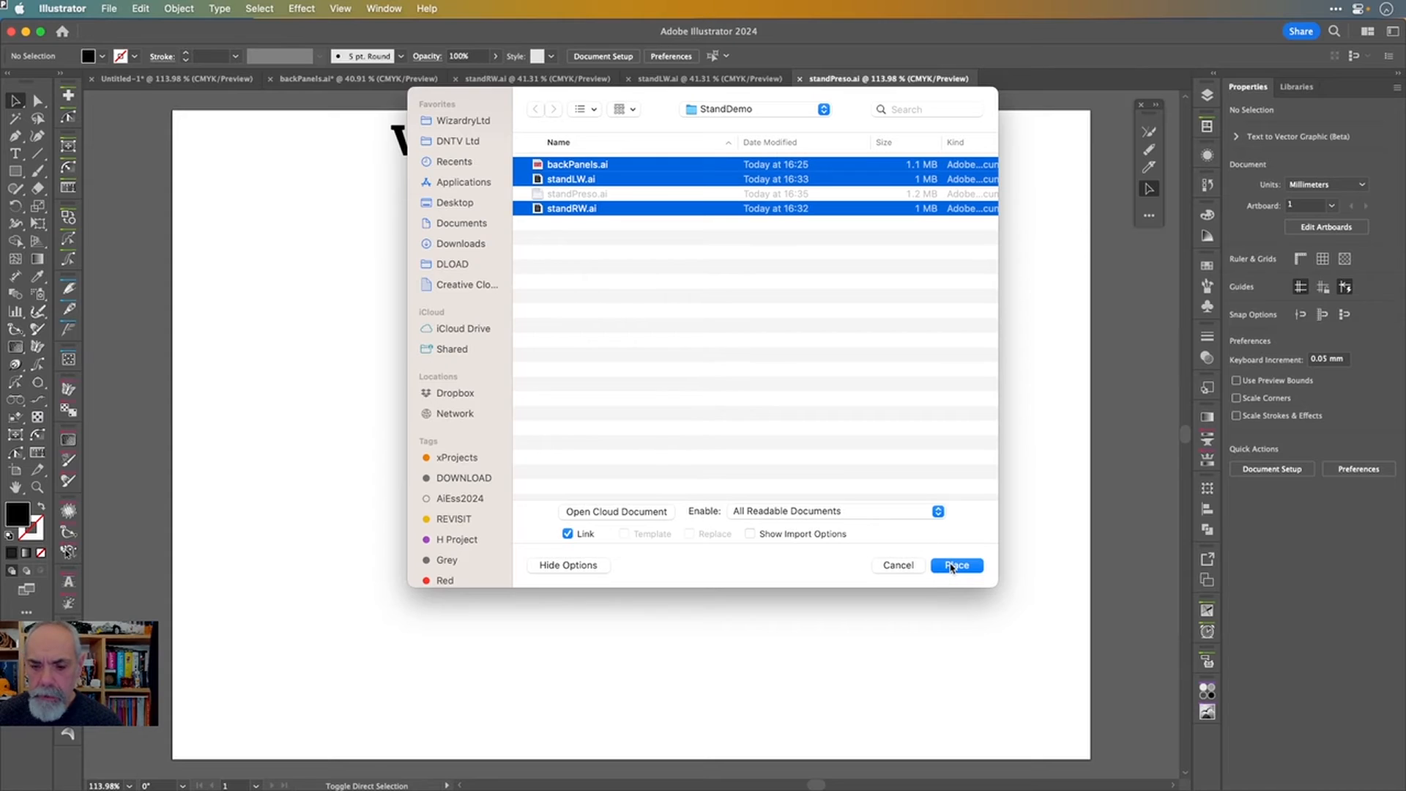
click(811, 538)
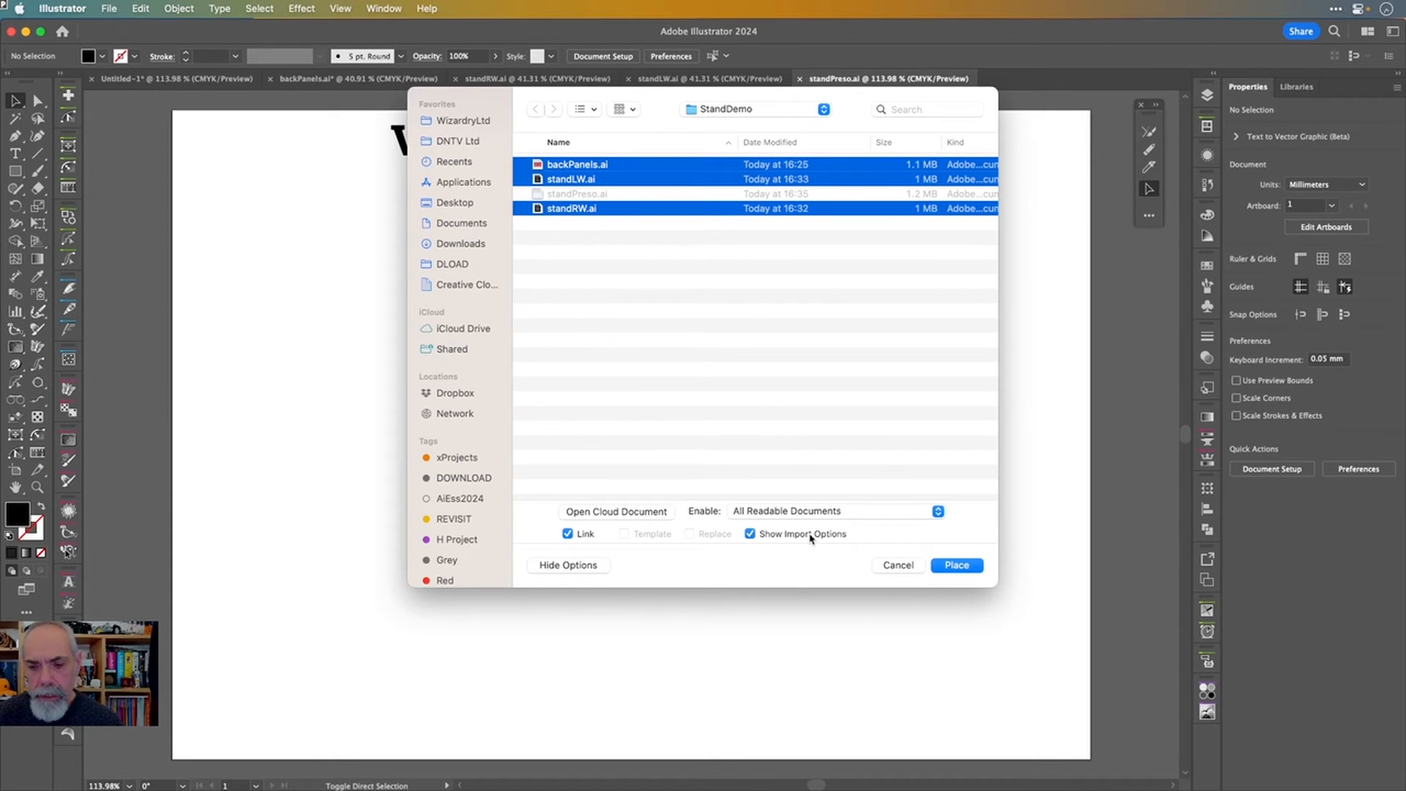
click(955, 566)
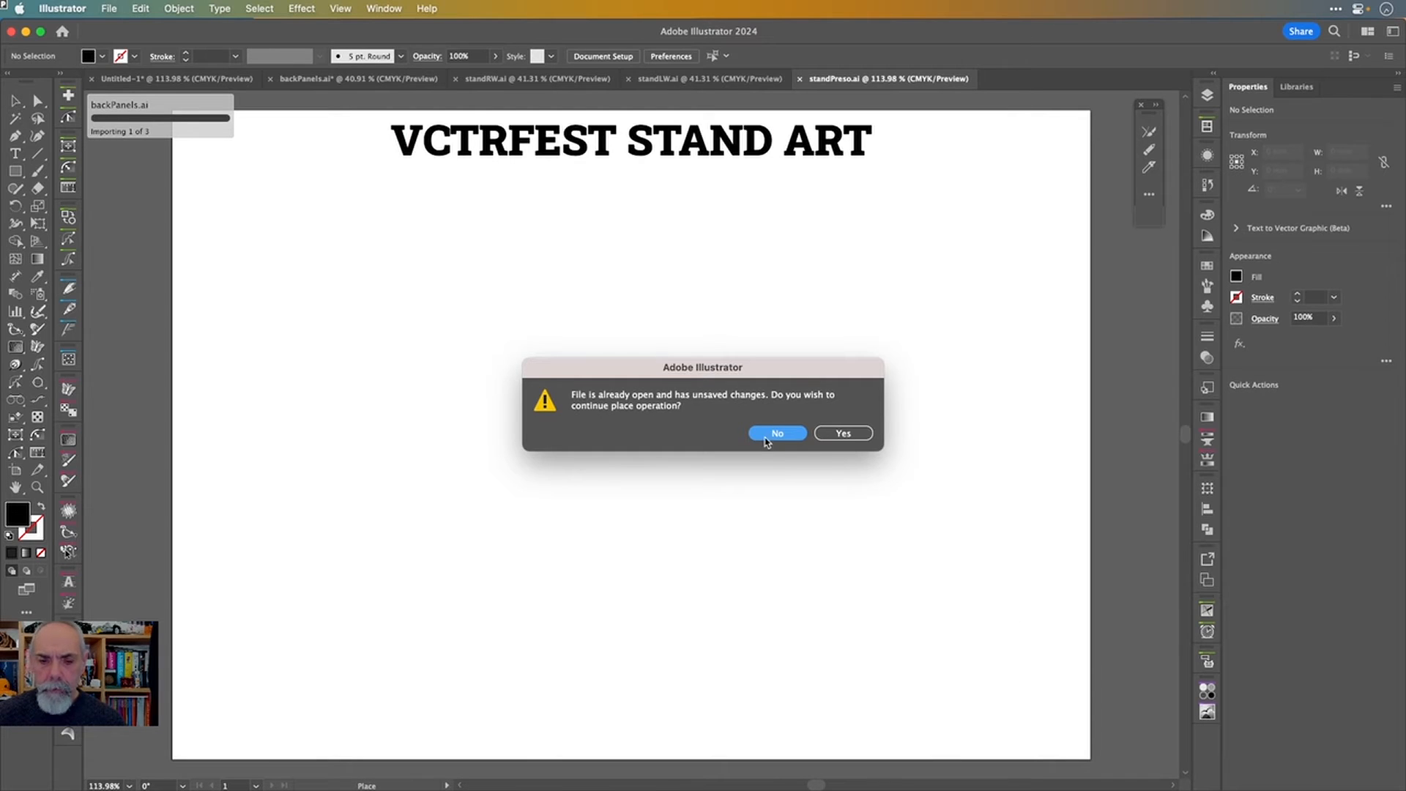
click(846, 434)
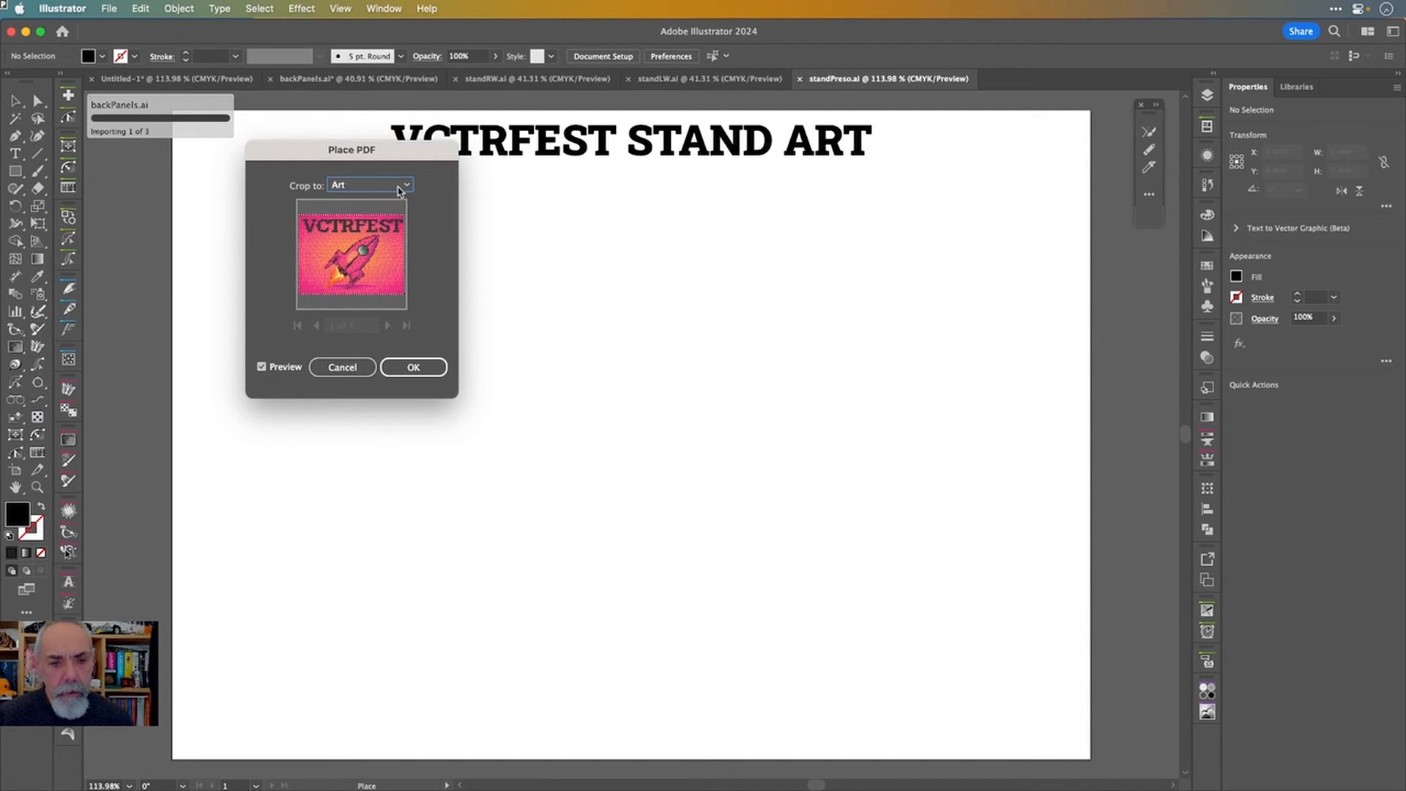
- Import backPanels.ai with its crop kept at Art
click(399, 188)
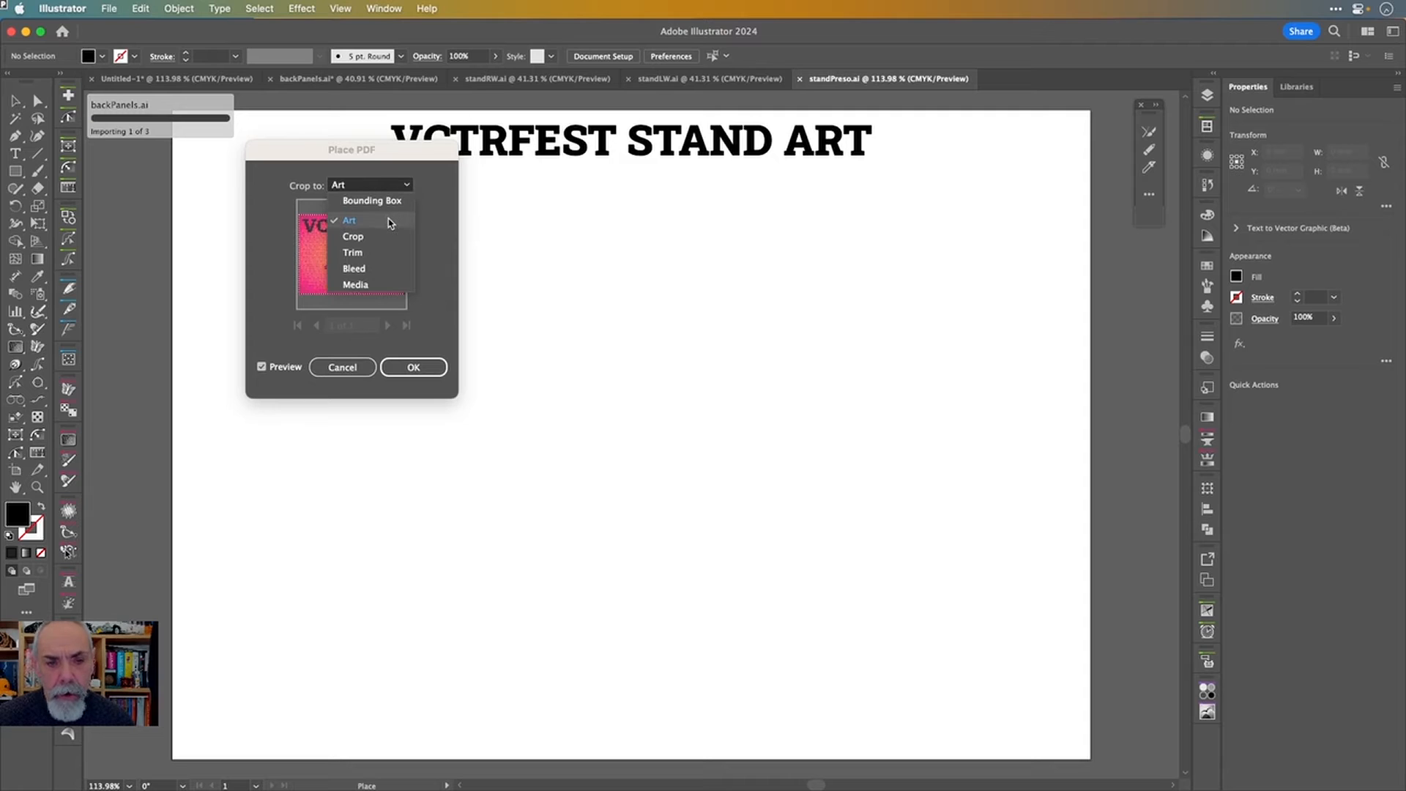
click(436, 223)
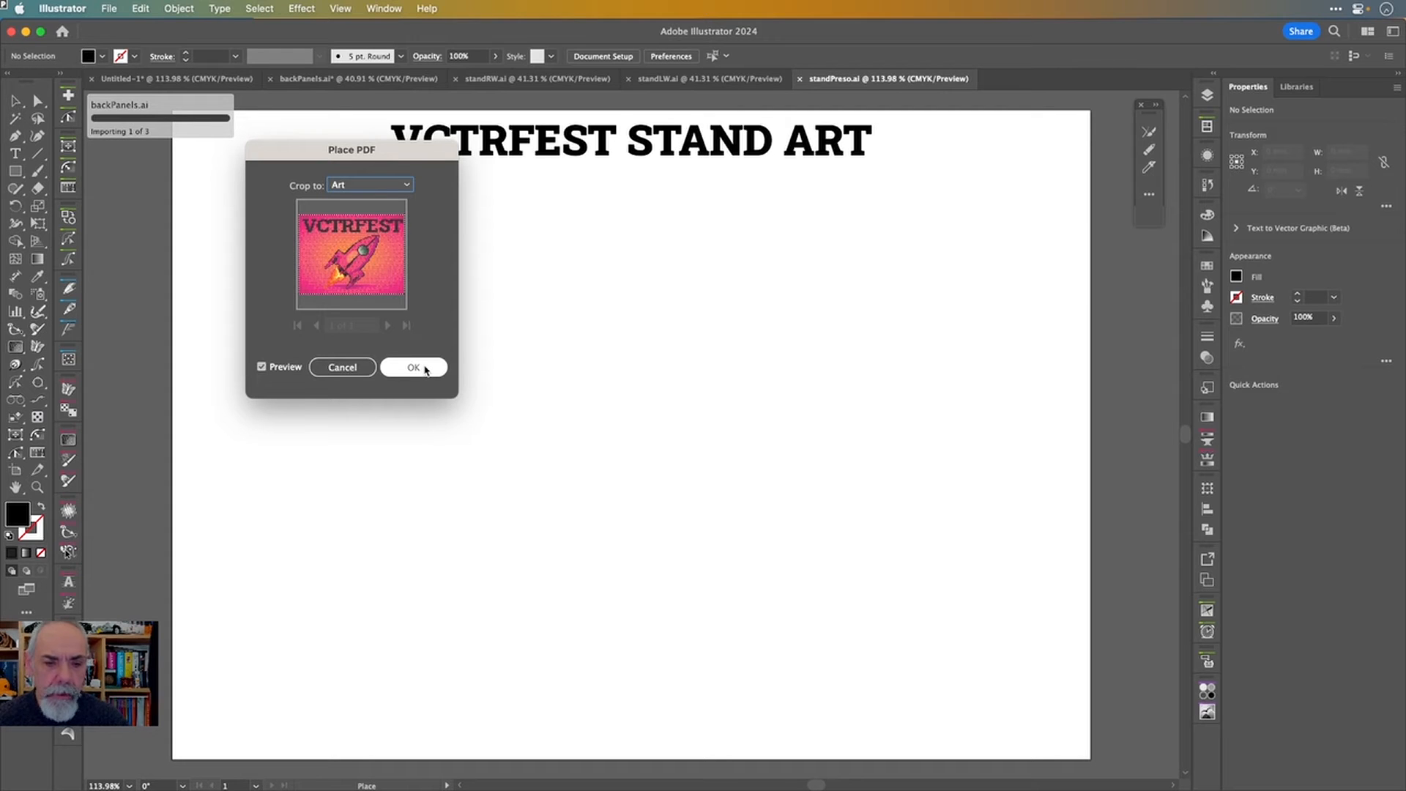
click(426, 370)
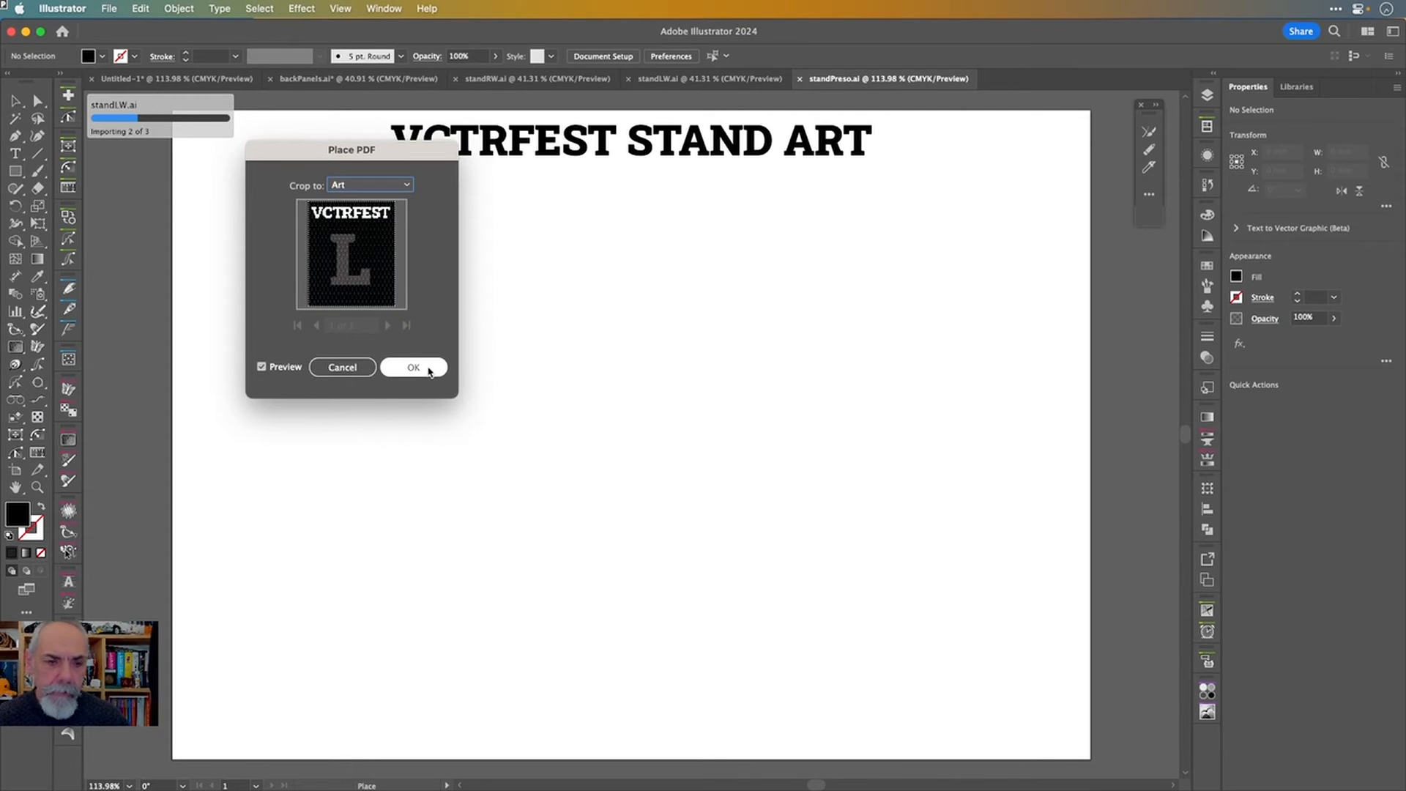
- Place backPanels.ai, standLW.ai and standRW.ai as linked files, cropped to Art, on the stand presentation artboard
click(428, 370)
click(429, 370)
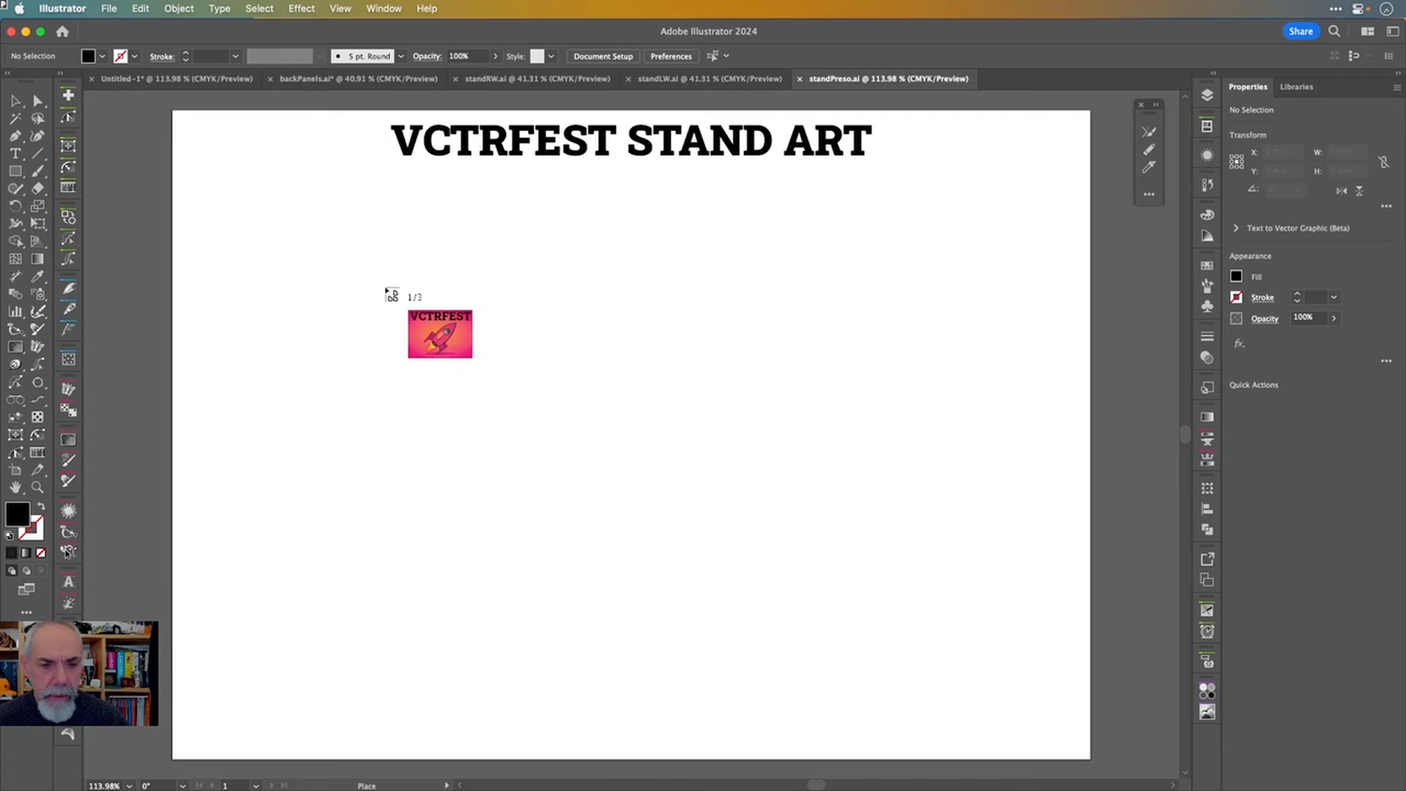
click(352, 248)
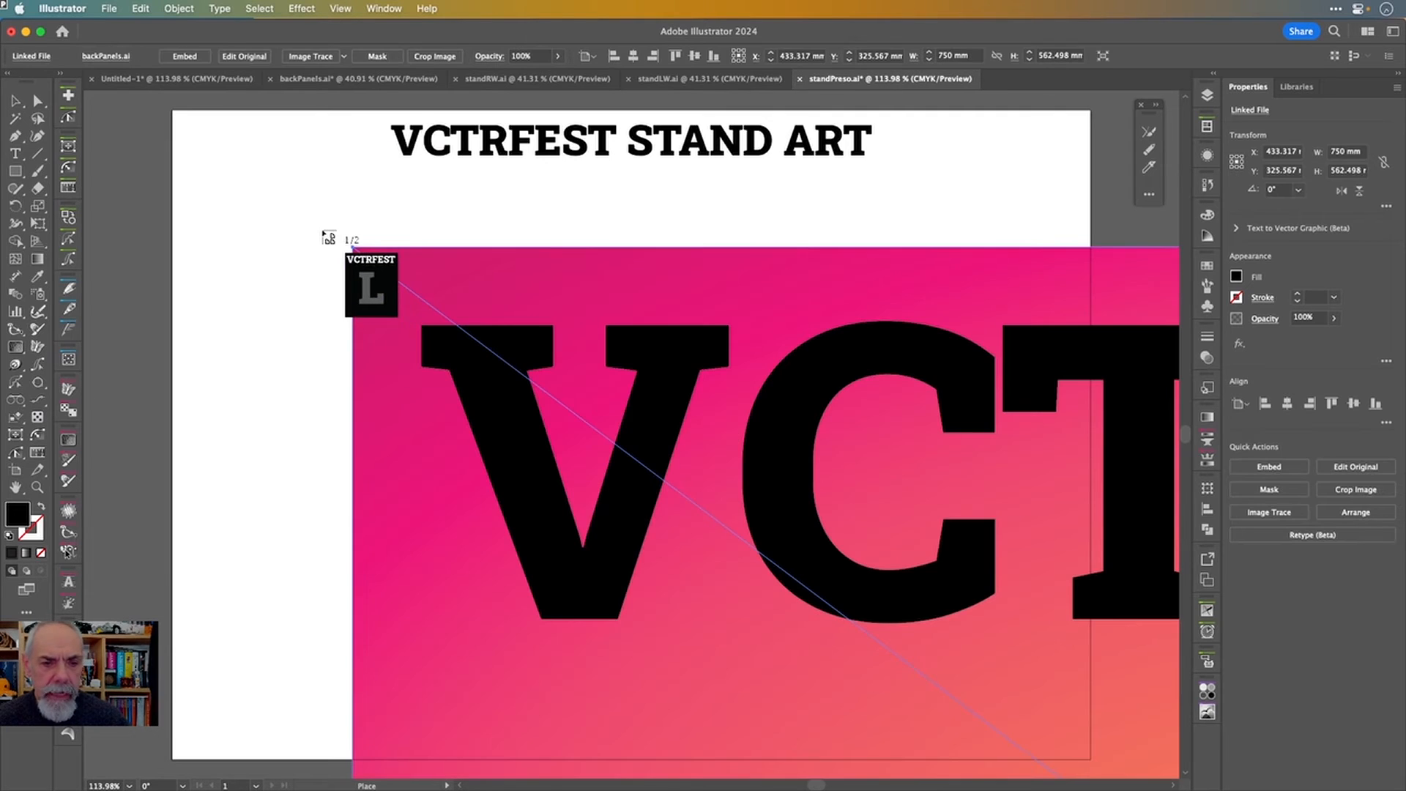
click(324, 230)
click(275, 220)
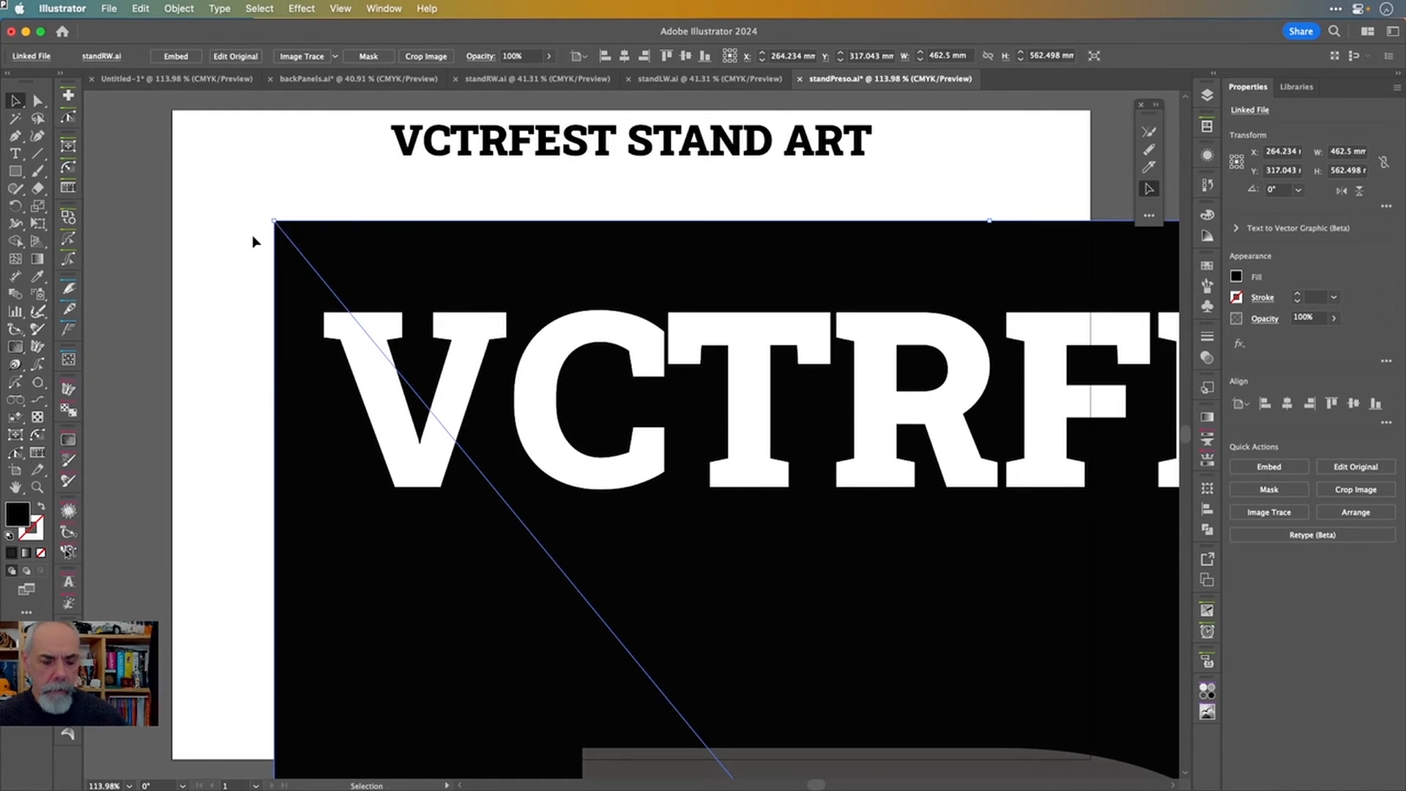
- Scale the three placed panels down together so each is about 92 mm high and fits on the artboard
drag(242, 265, 785, 542)
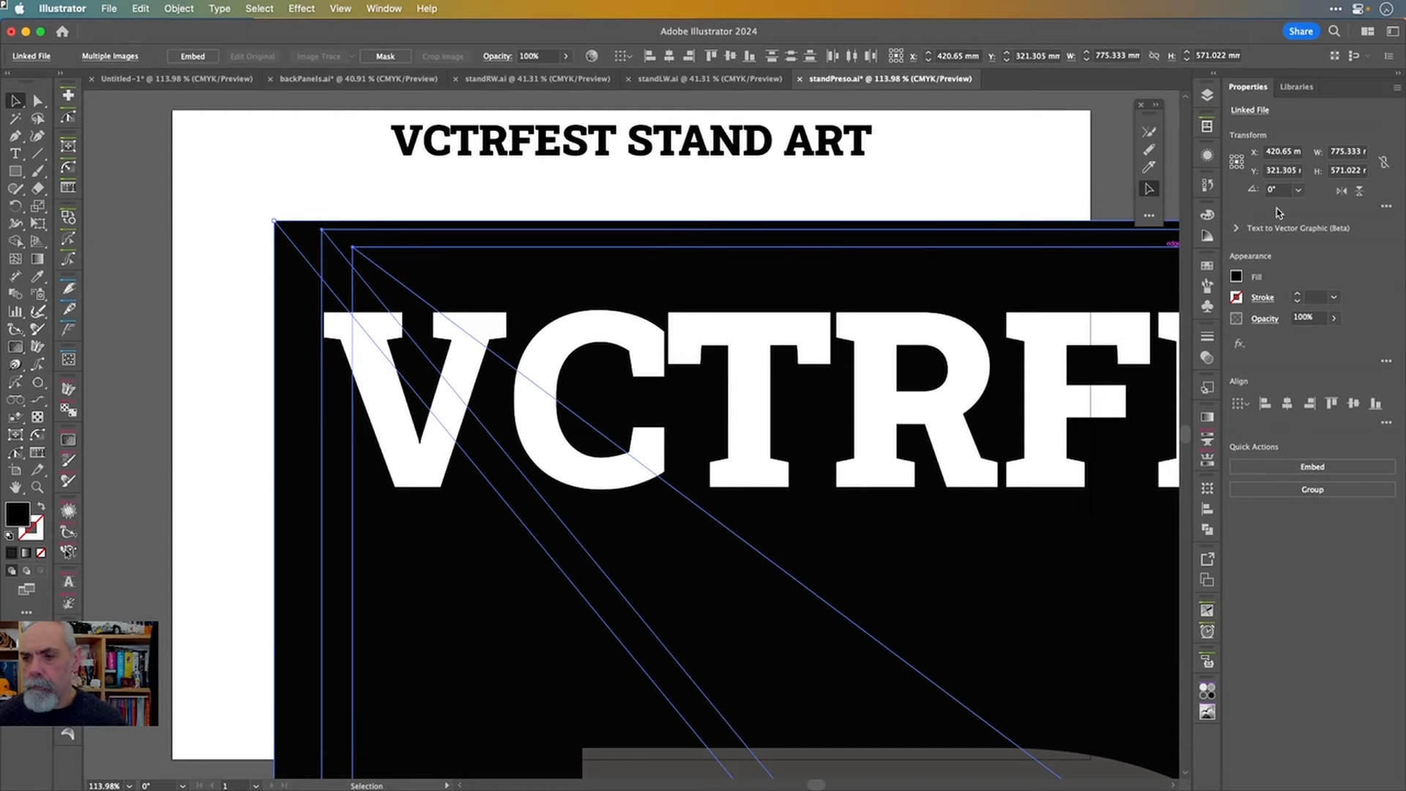
scroll(628, 343, down, 10)
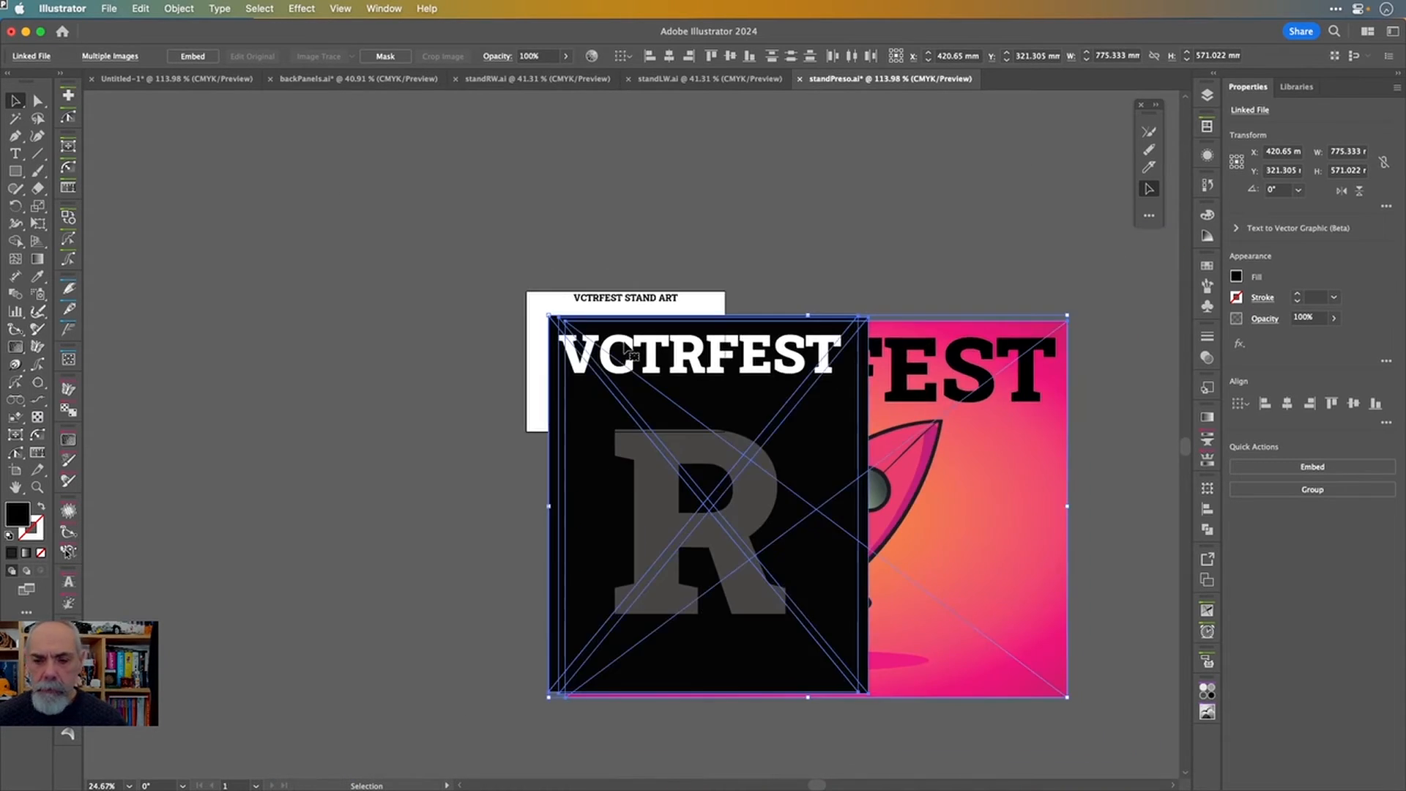
drag(854, 526, 620, 353)
key(super+0)
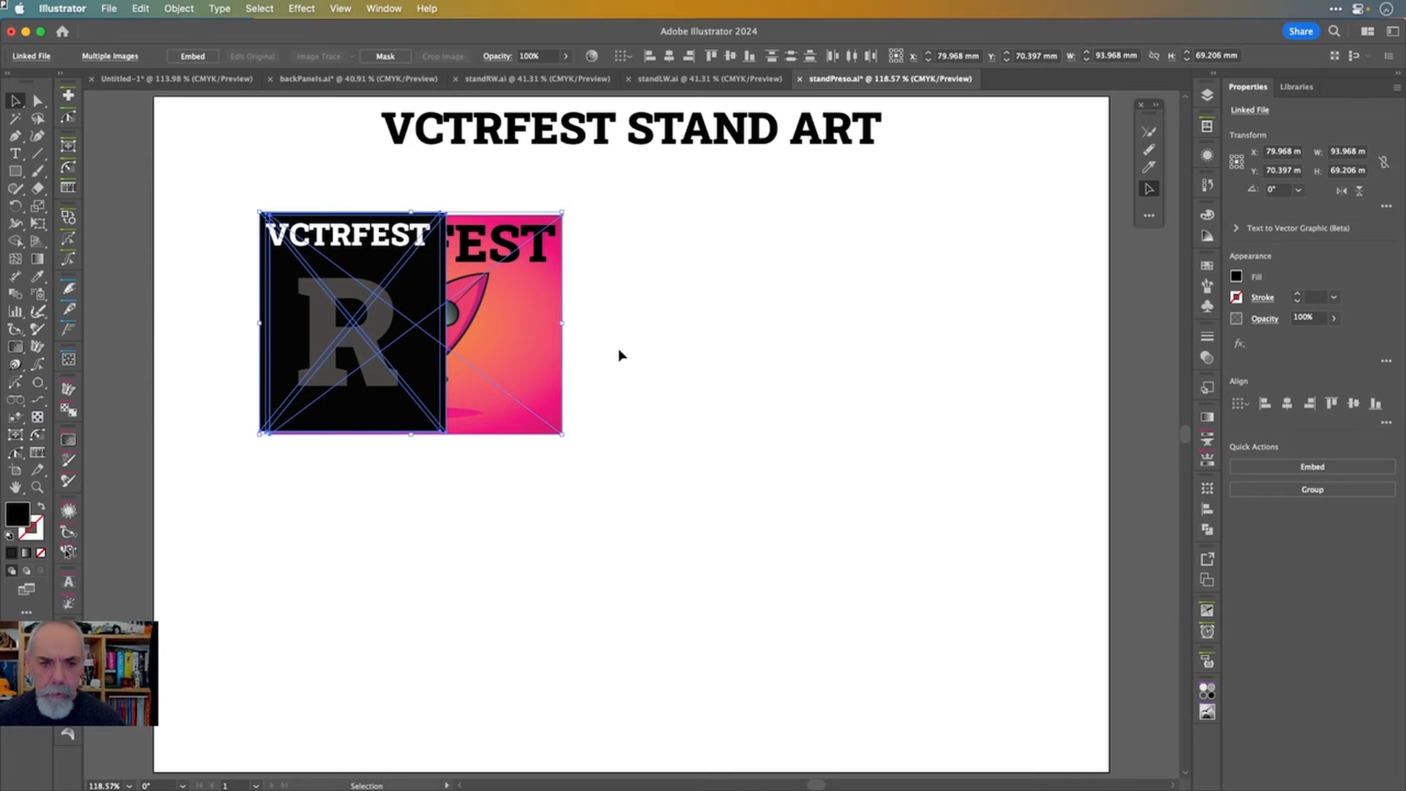
drag(562, 434, 742, 513)
- Spread the panels into a row with the L panel left, the rocket panel in the middle and the R panel right
drag(613, 419, 757, 411)
click(842, 406)
drag(635, 361, 1037, 362)
drag(677, 366, 395, 351)
key(super+z)
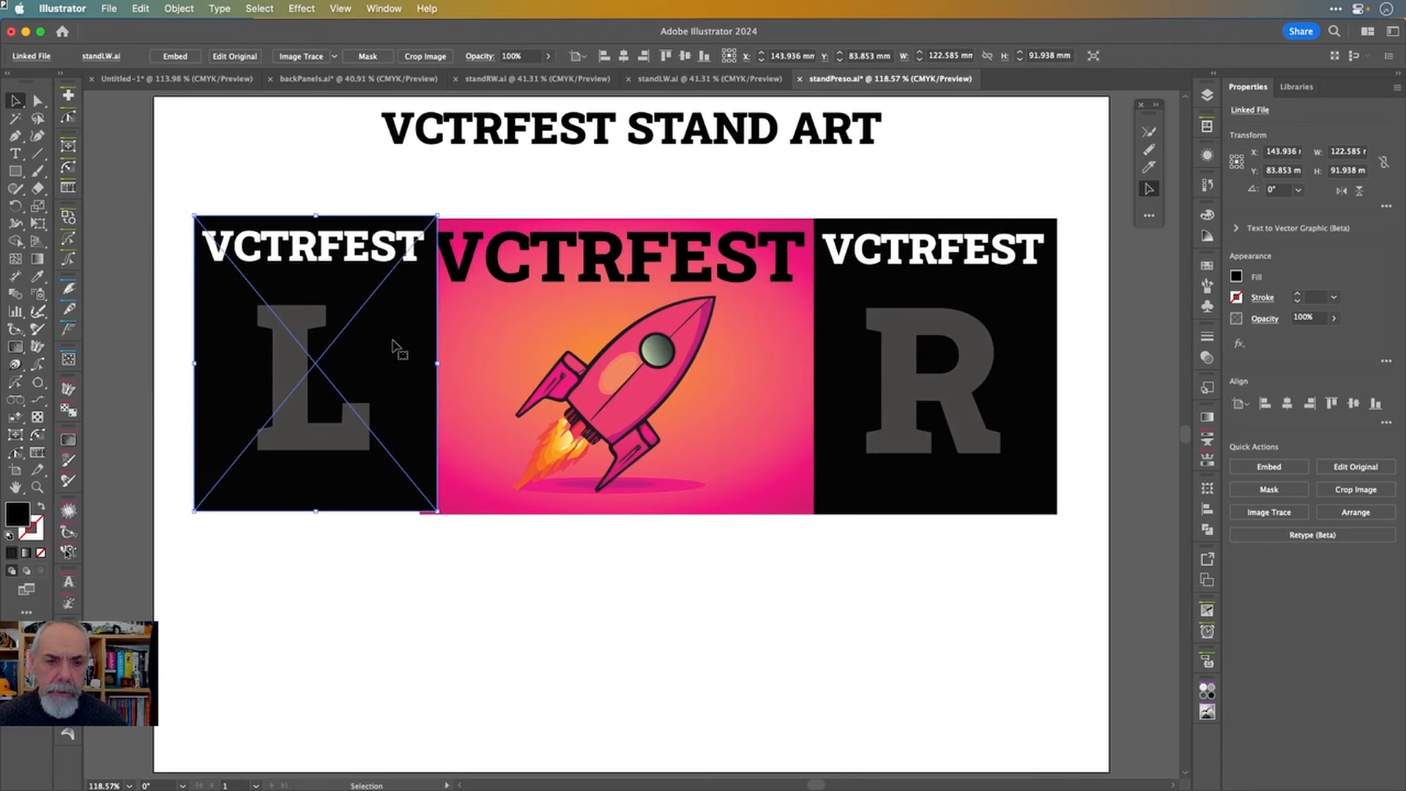
- Using the rocket panel as key object, align the panels' top edges and distribute them horizontally with 0 mm spacing
drag(432, 221, 937, 369)
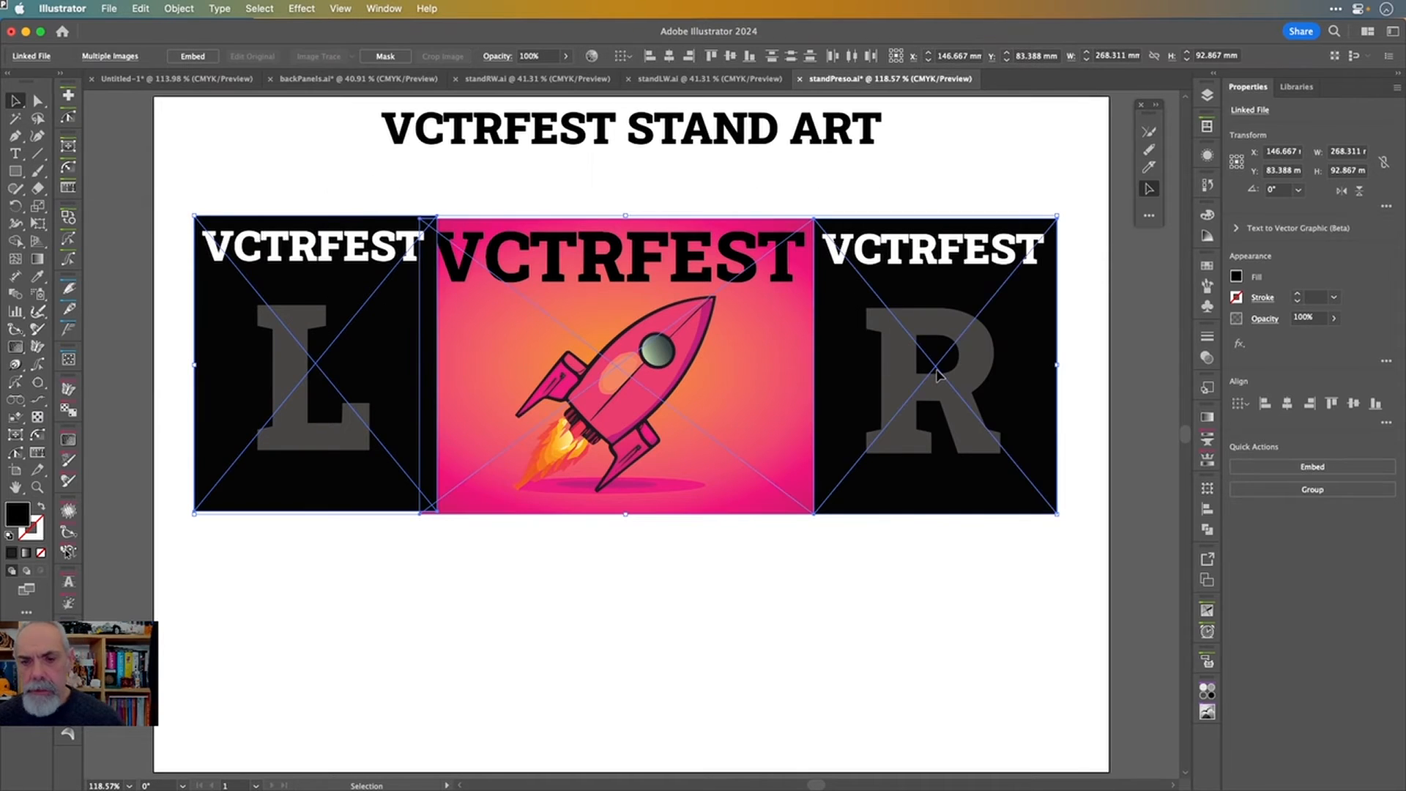
click(723, 258)
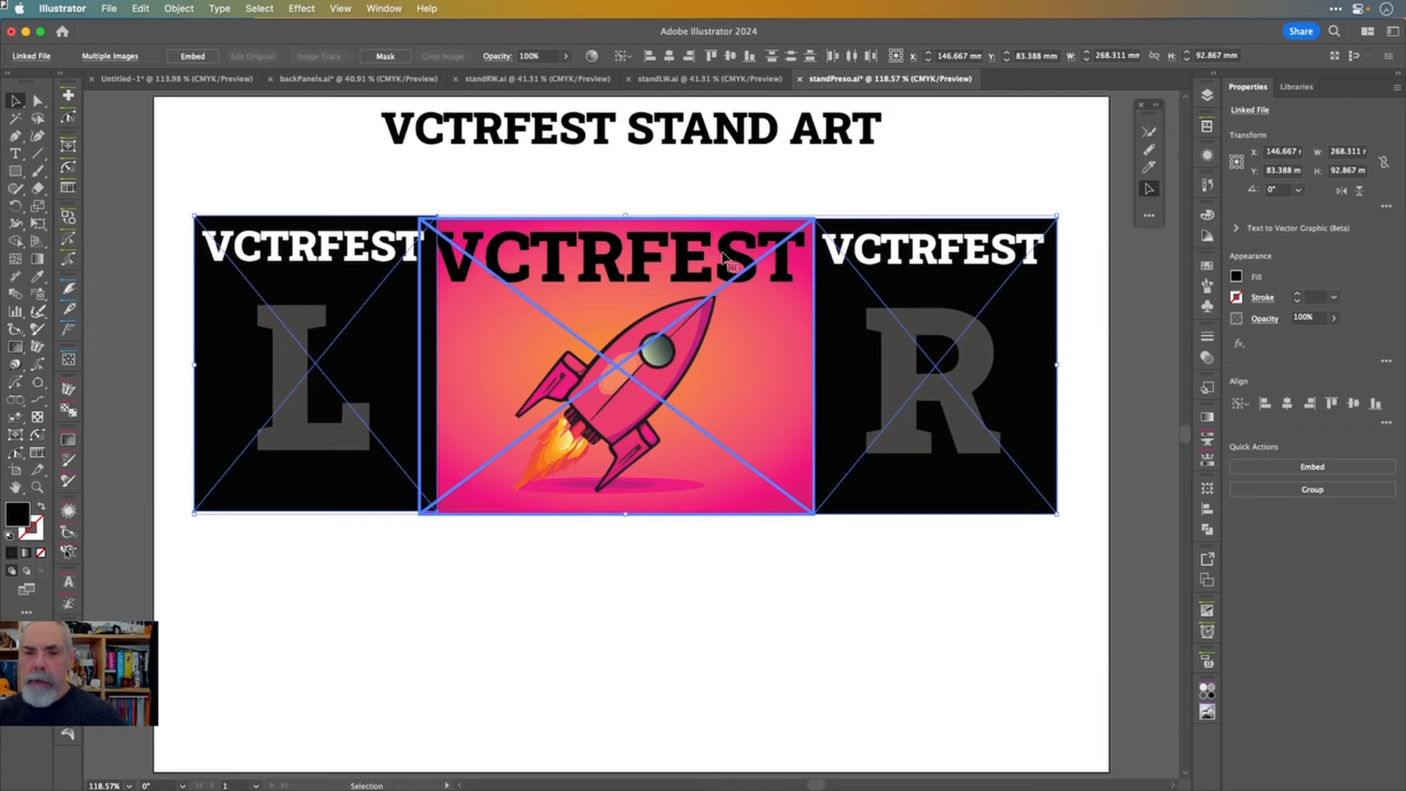
click(1331, 404)
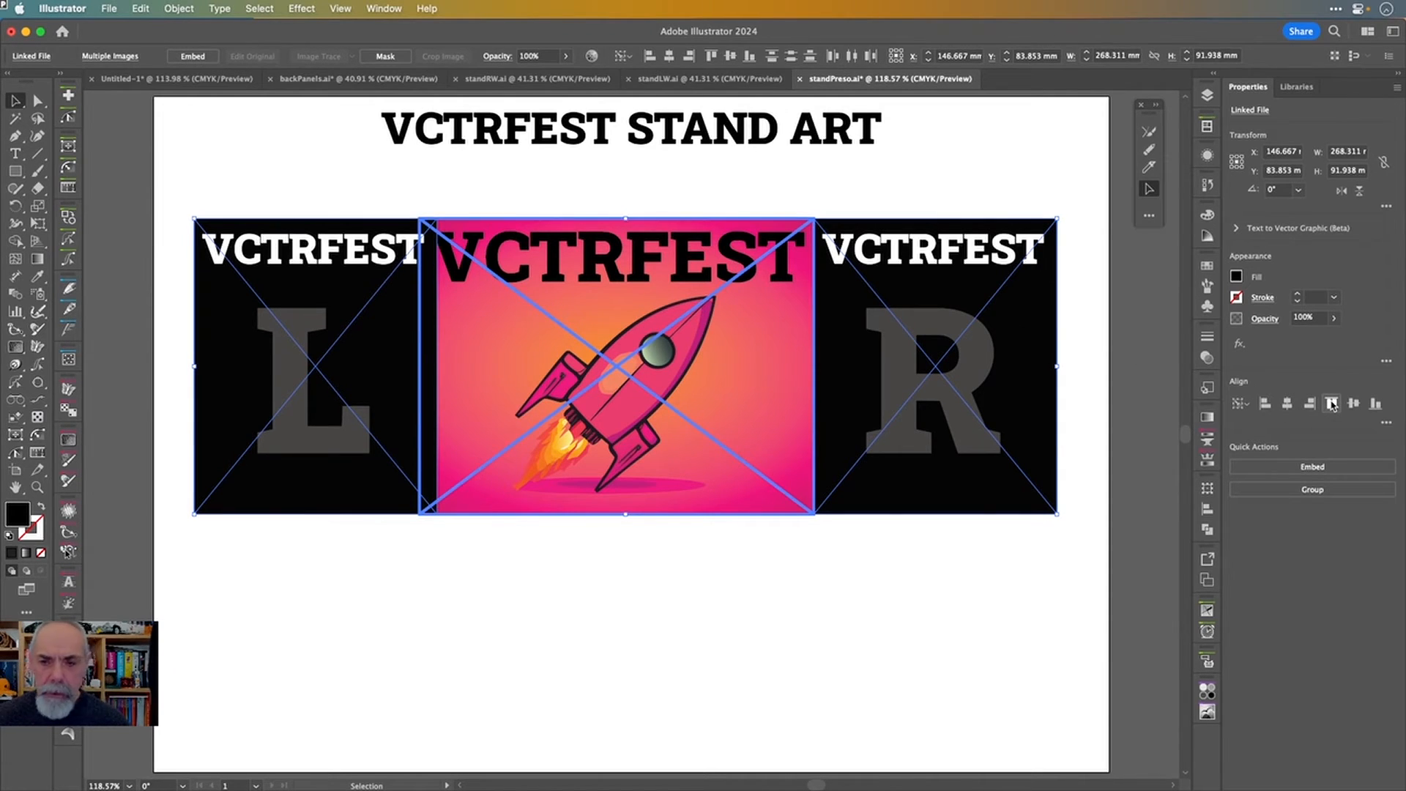
click(1387, 423)
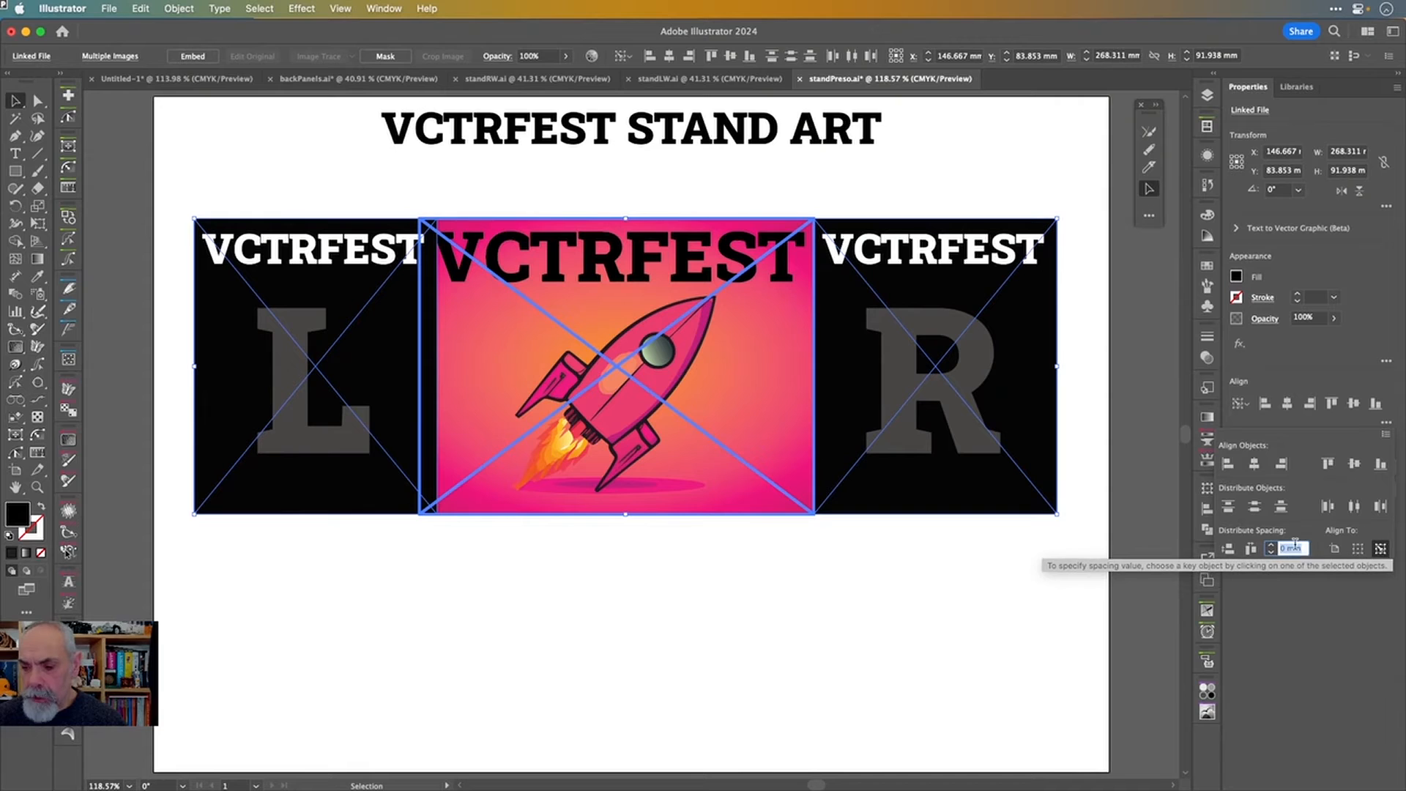
click(1252, 548)
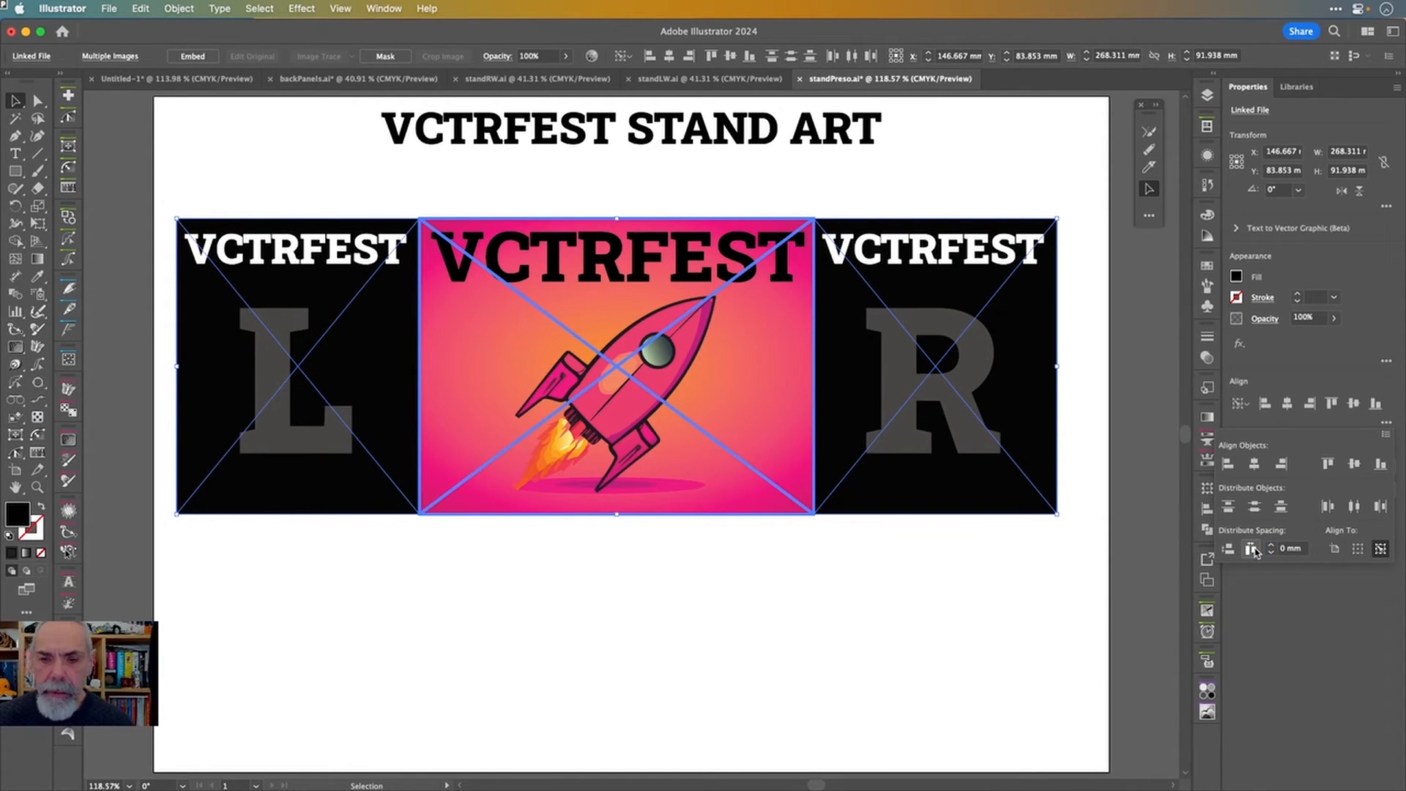
click(1137, 589)
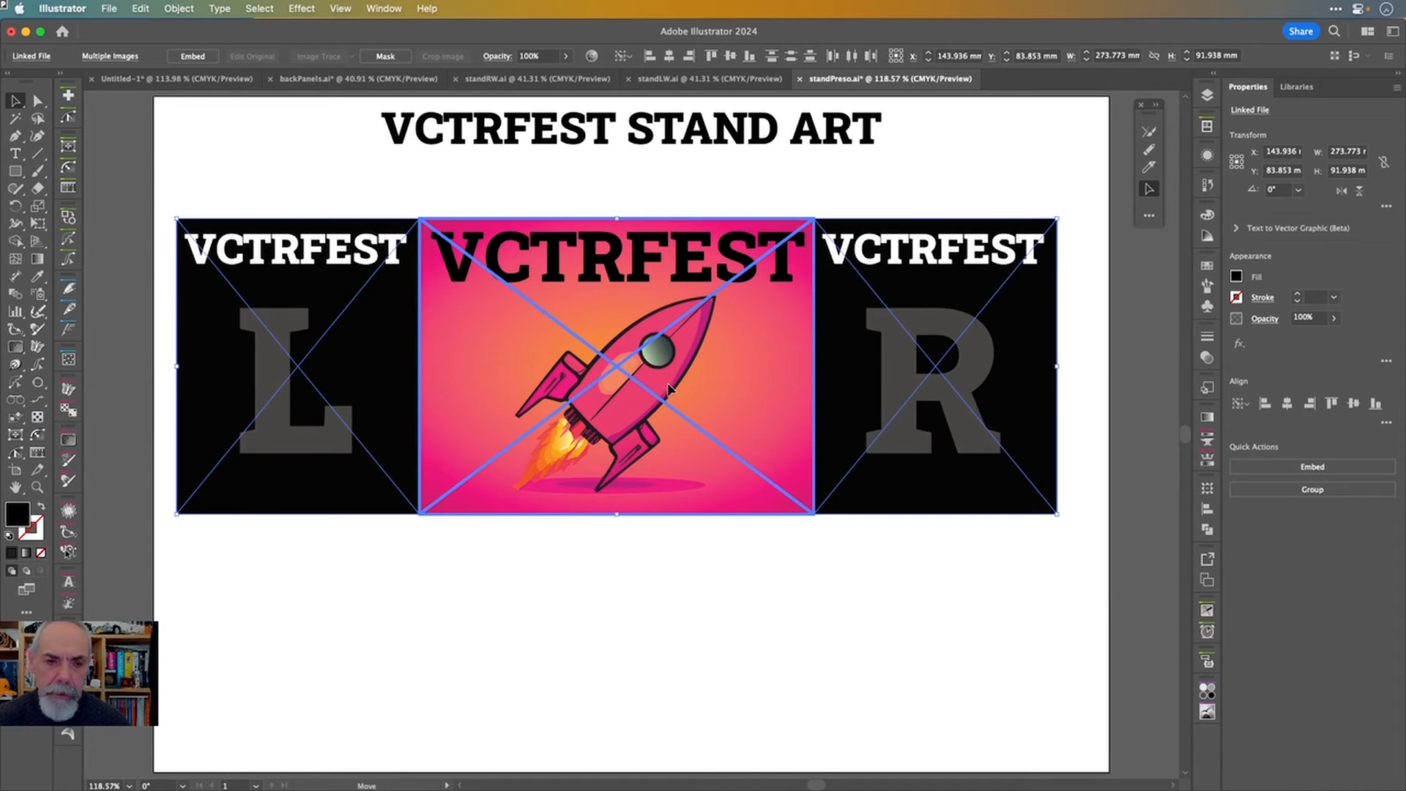
- Centre the row of three panels horizontally on the artboard
drag(665, 388, 680, 388)
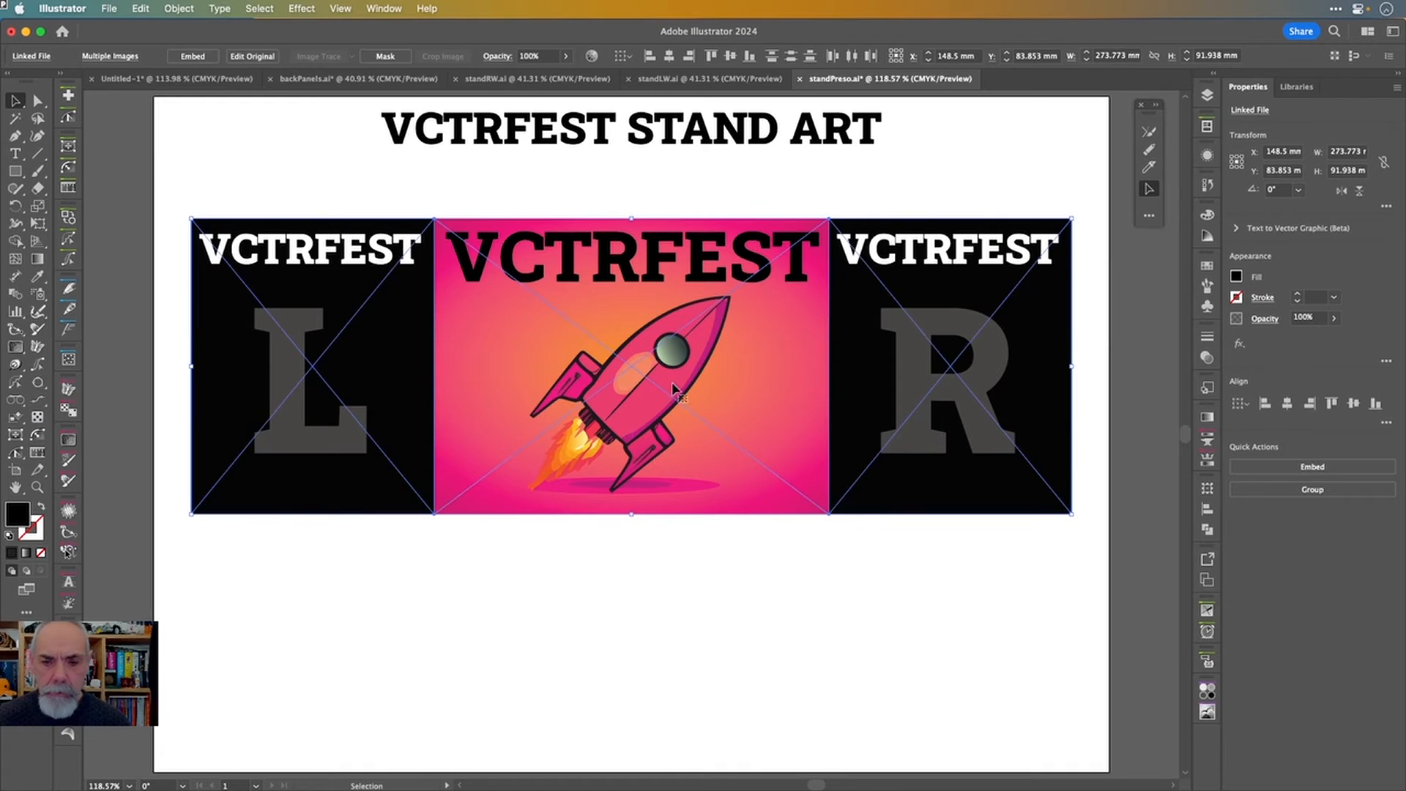
click(662, 537)
scroll(662, 537, down, 5)
scroll(661, 537, up, 5)
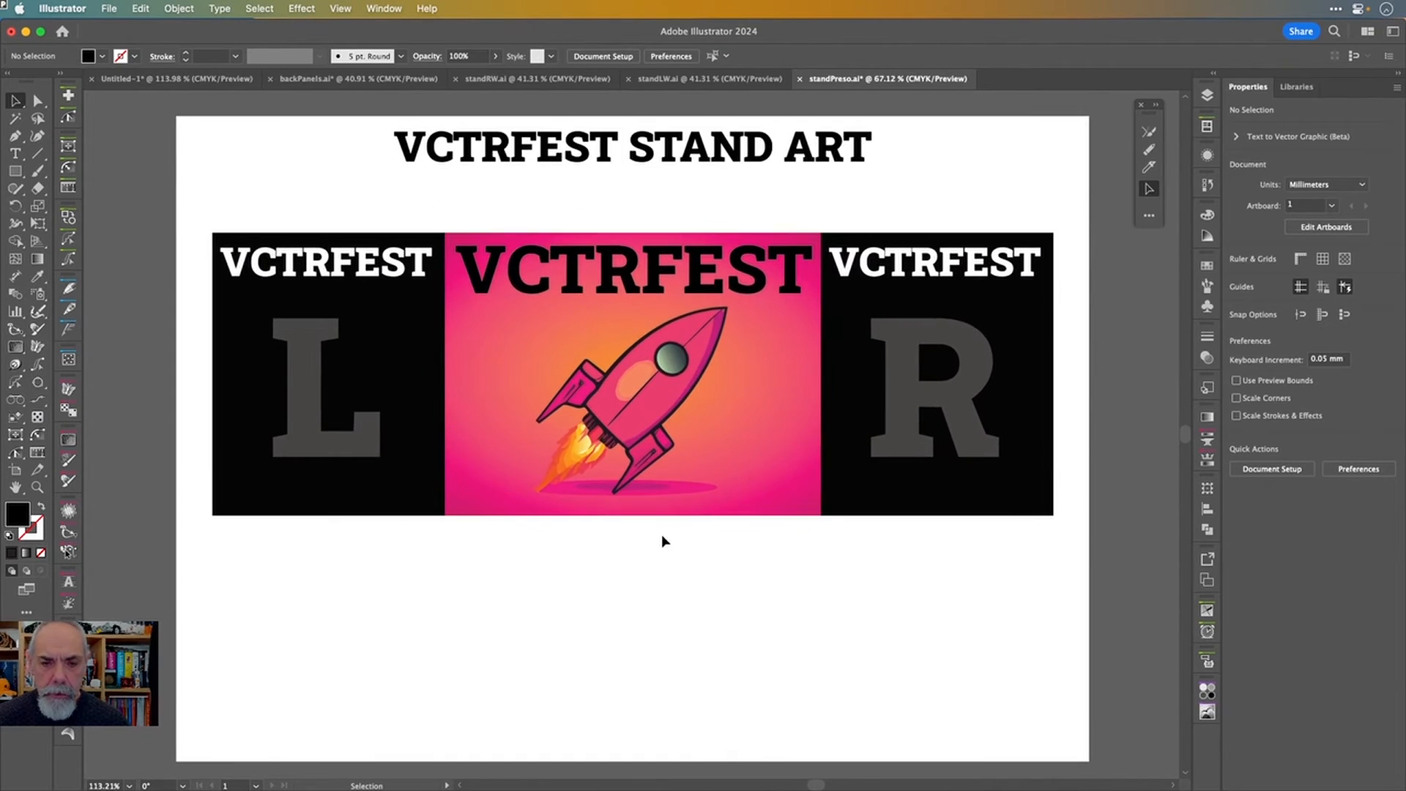
- Move the row of three panels up to sit just beneath the VCTRFEST STAND ART title
click(928, 408)
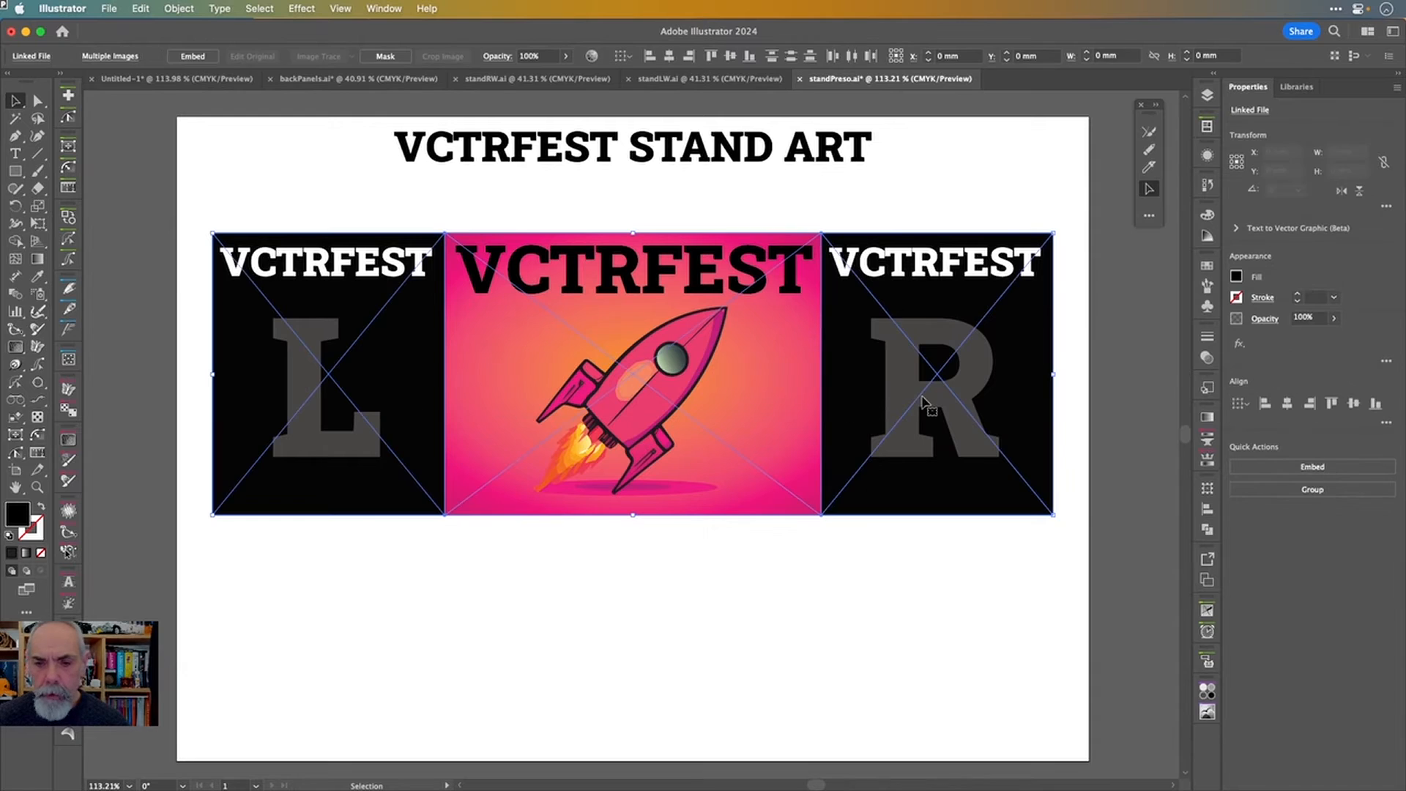
drag(939, 483, 944, 426)
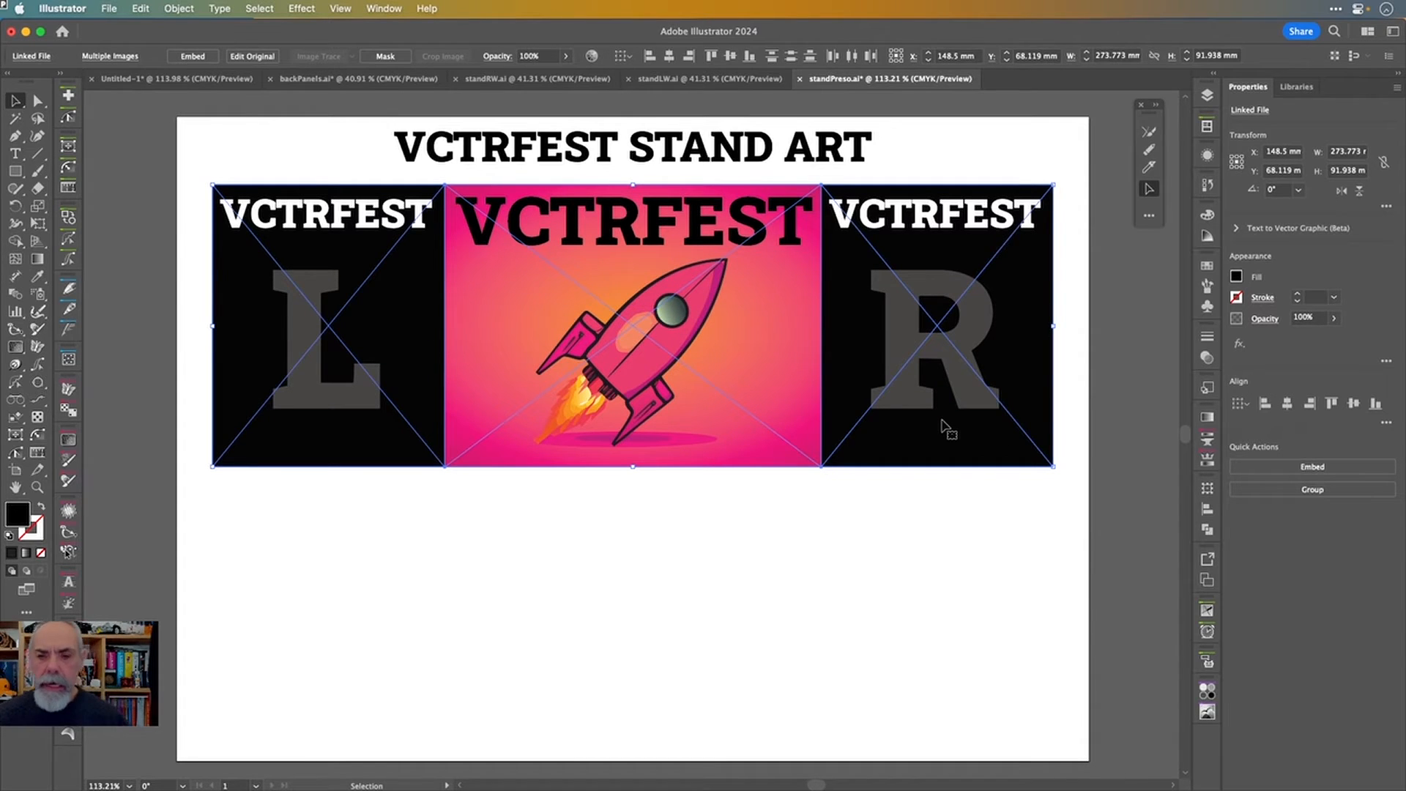
click(921, 515)
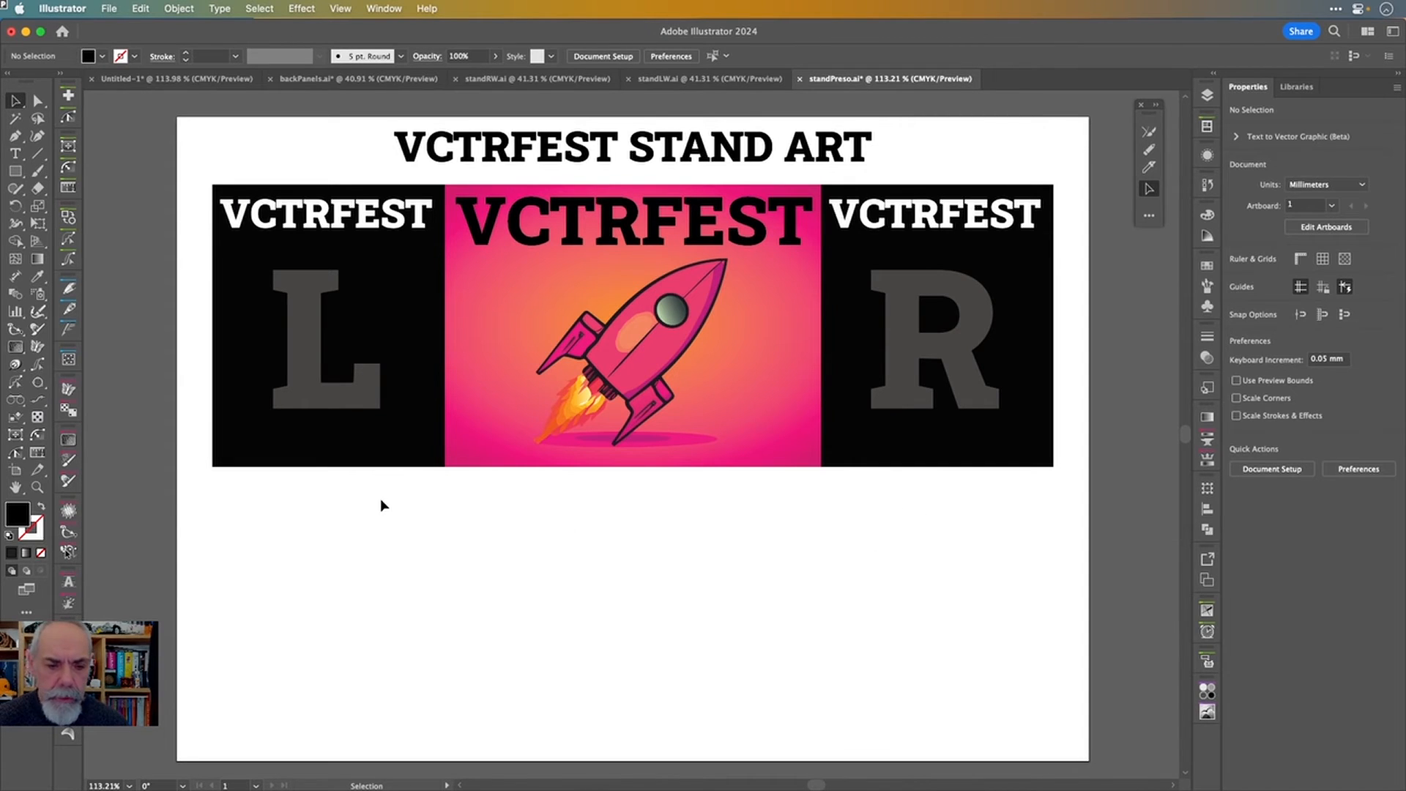
drag(380, 506, 932, 362)
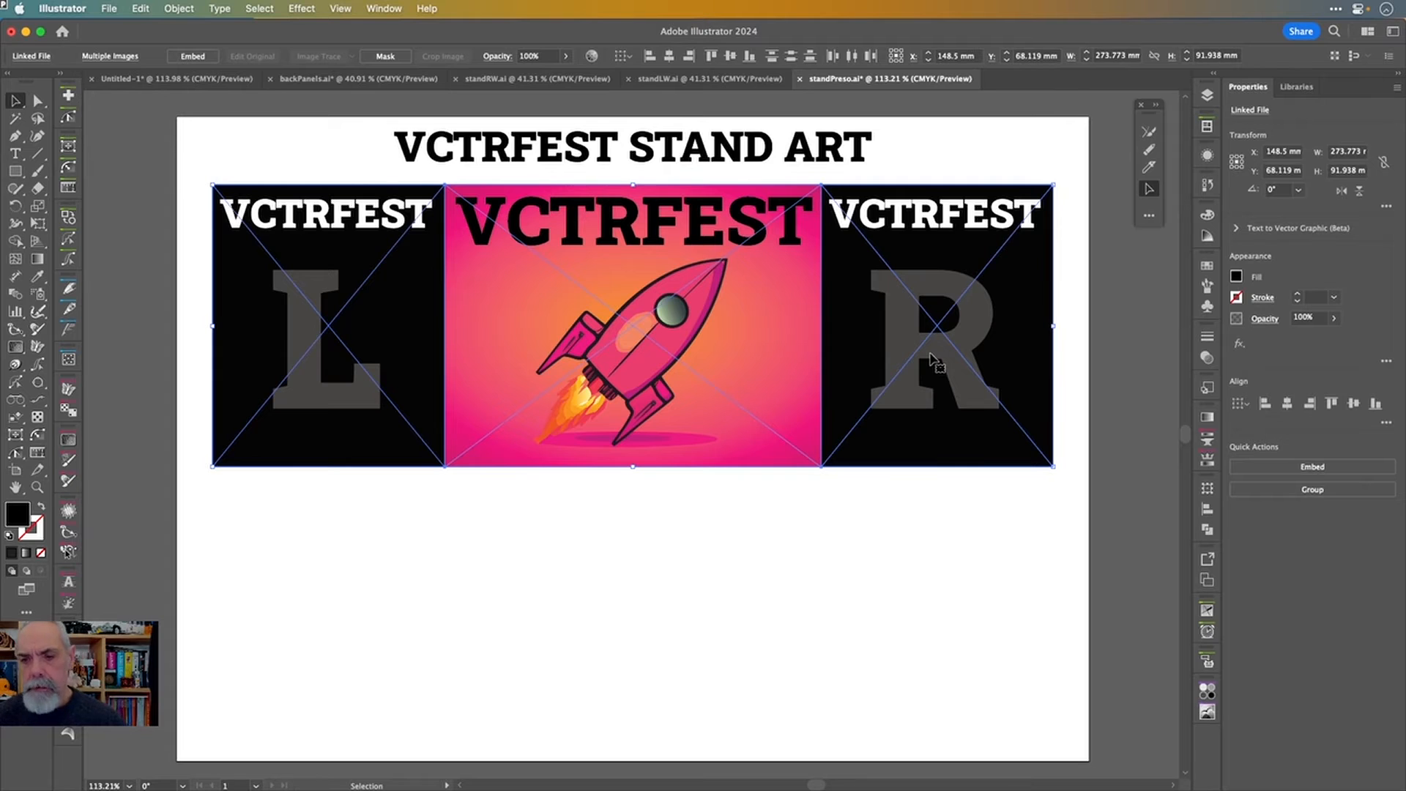
click(938, 130)
- In backPanels.ai, duplicate the VCTRFEST heading, shrink it to about 128 pt, tilt it about 4.5° and place it right of the rocket's fins
click(380, 78)
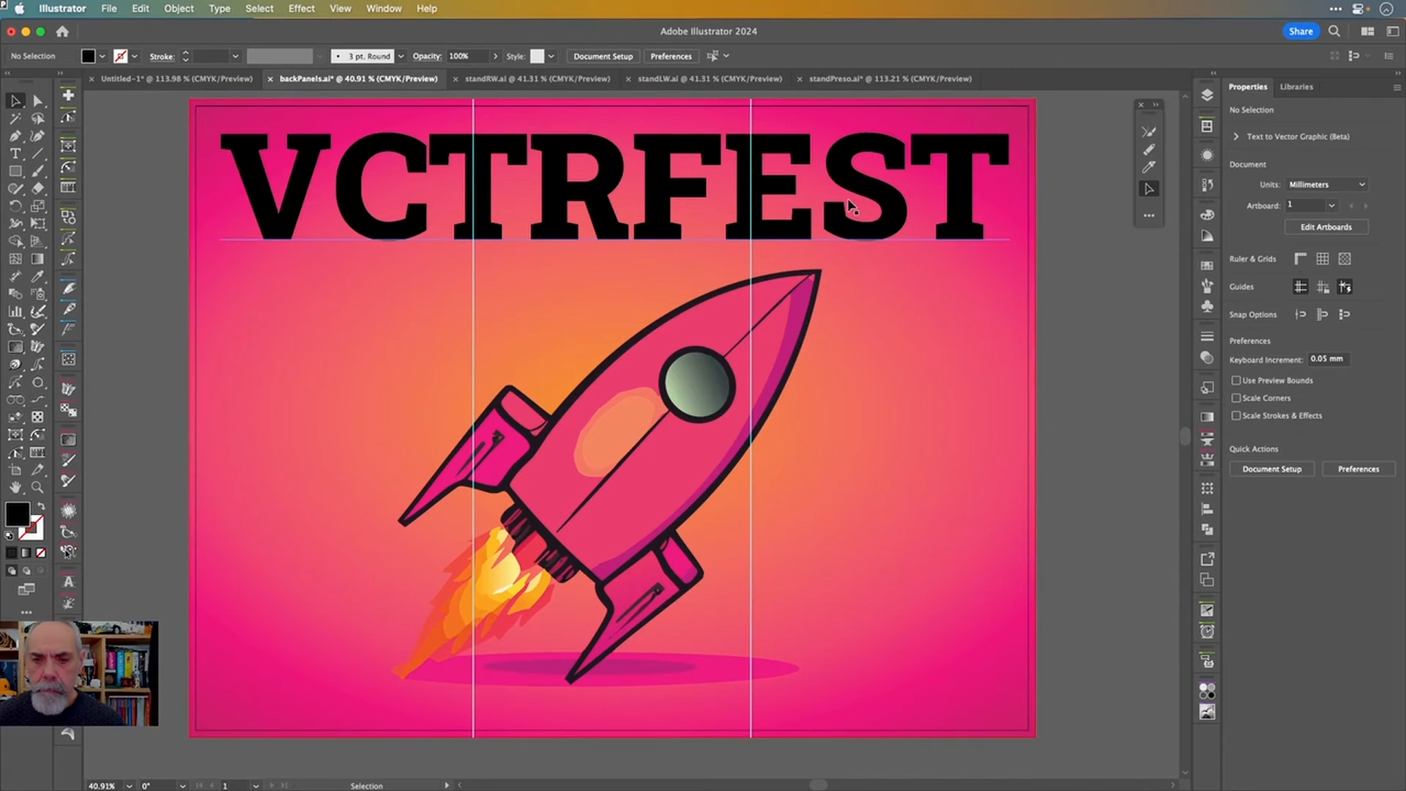
drag(869, 194, 897, 586)
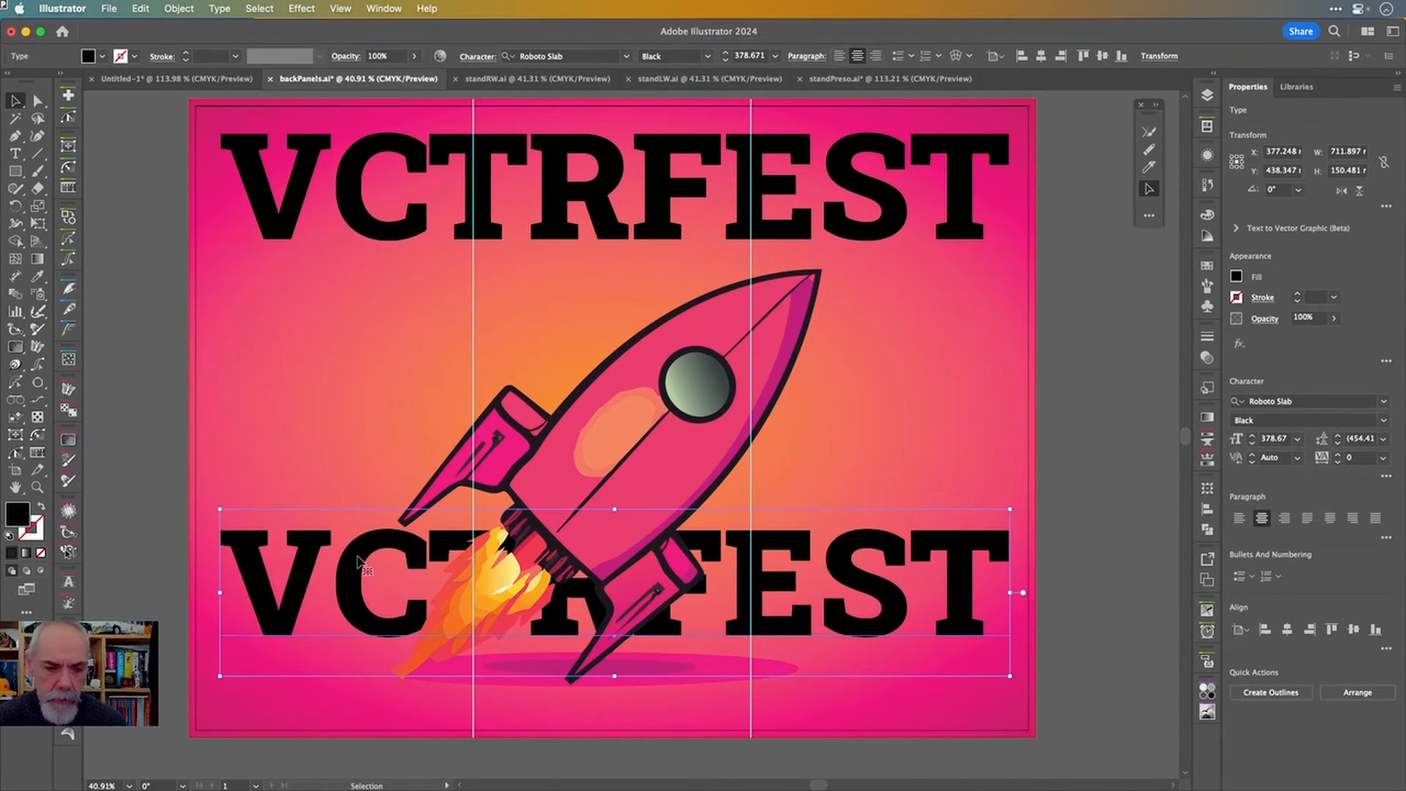
drag(216, 509, 275, 521)
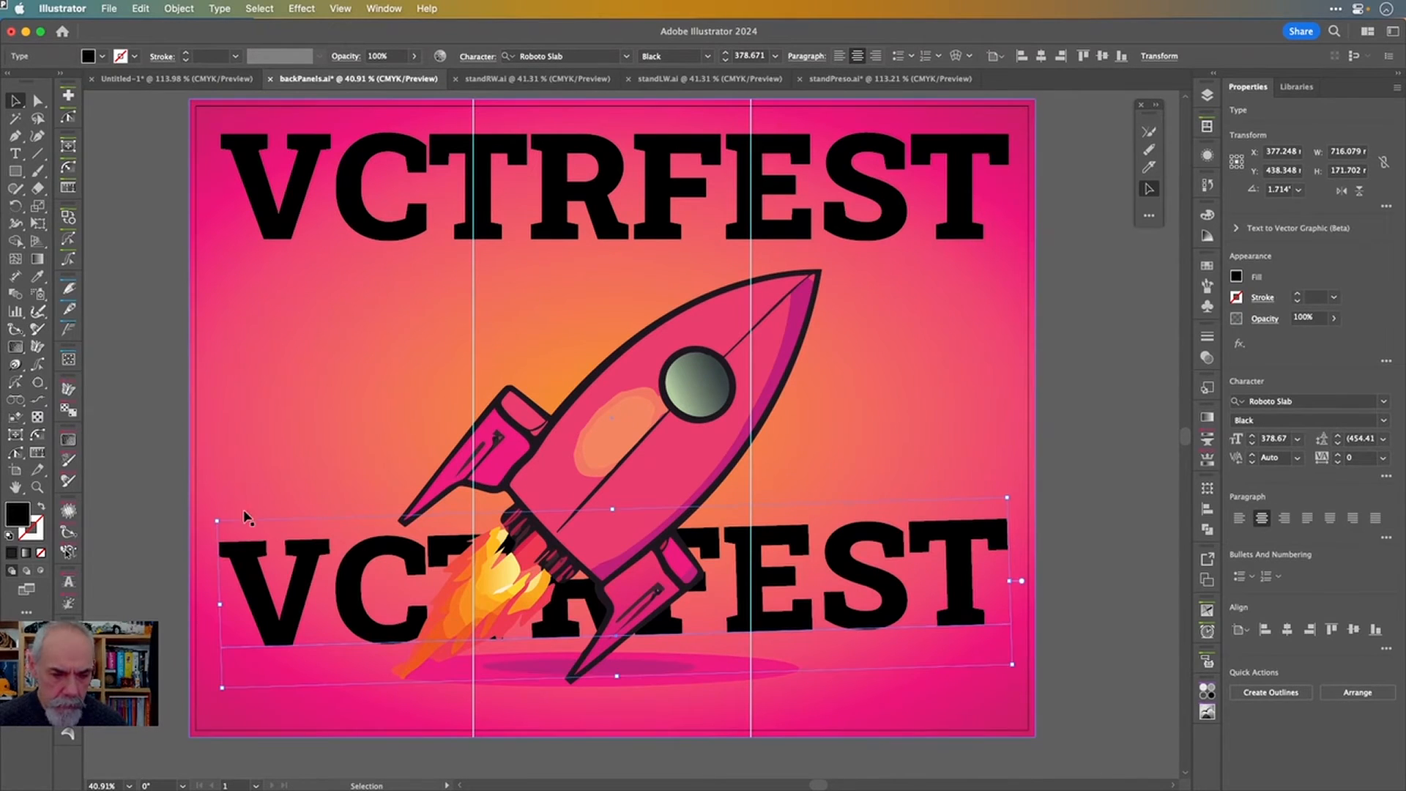
drag(216, 520, 736, 623)
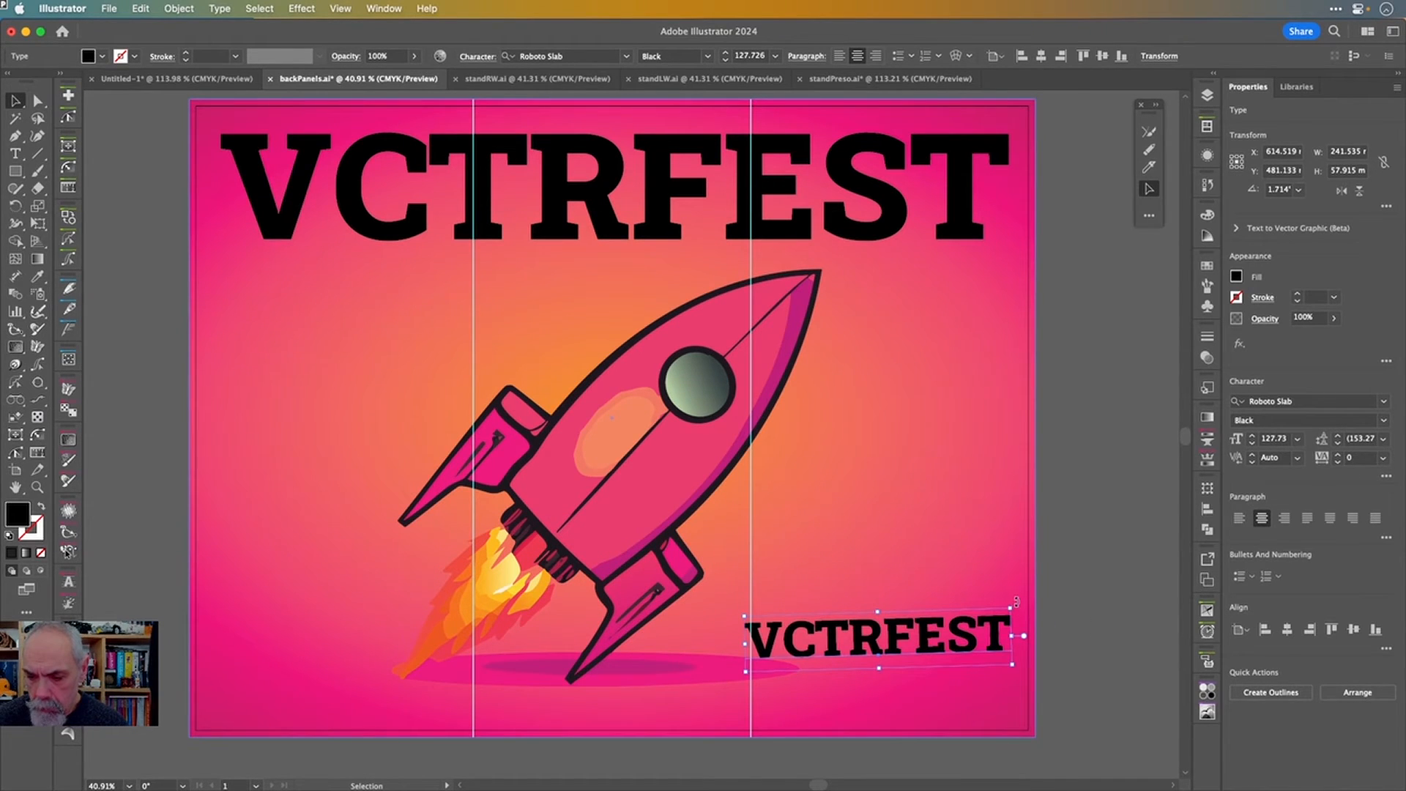
drag(1013, 608, 976, 540)
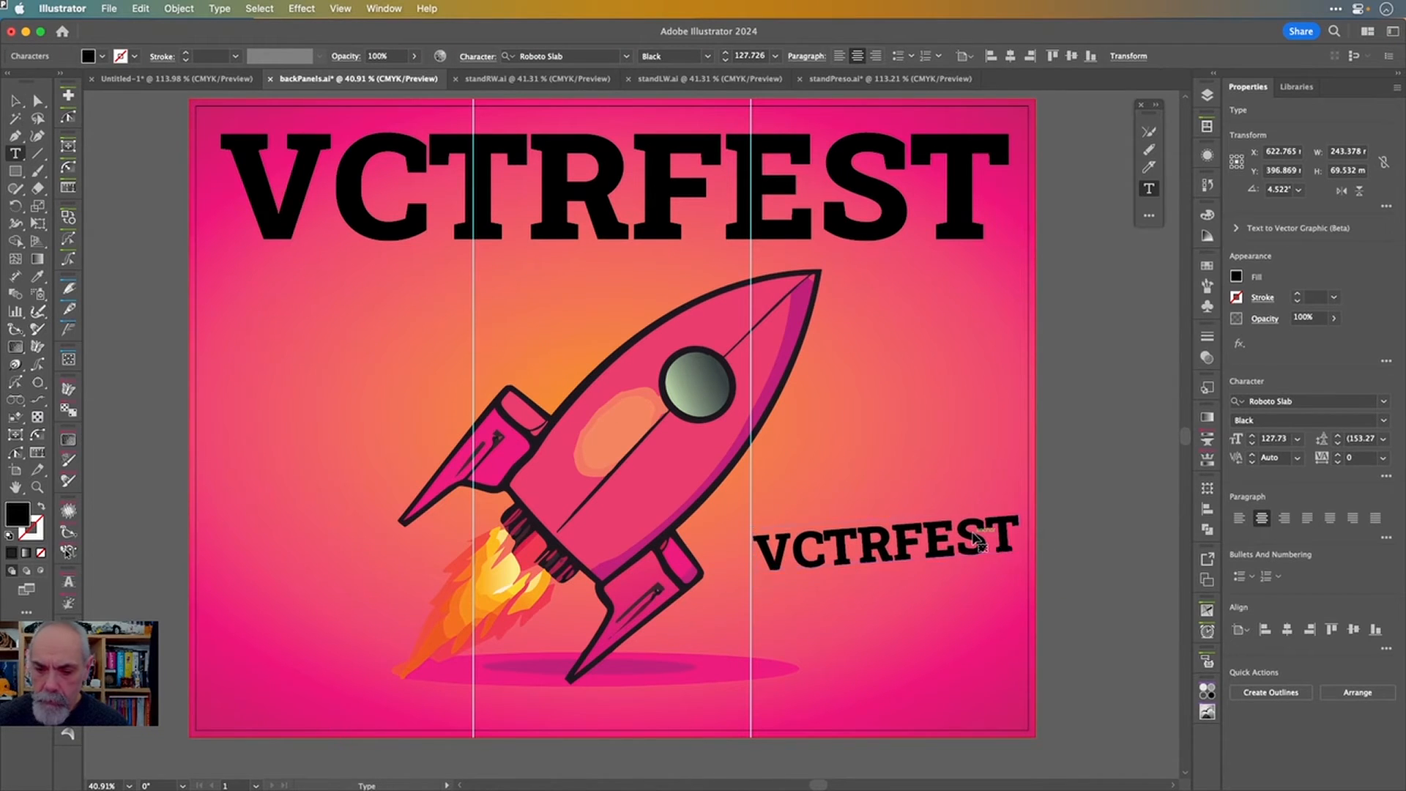
- Replace the small tilted heading copy's text with SEPTEMBER ‘24
double_click(976, 538)
text(S)
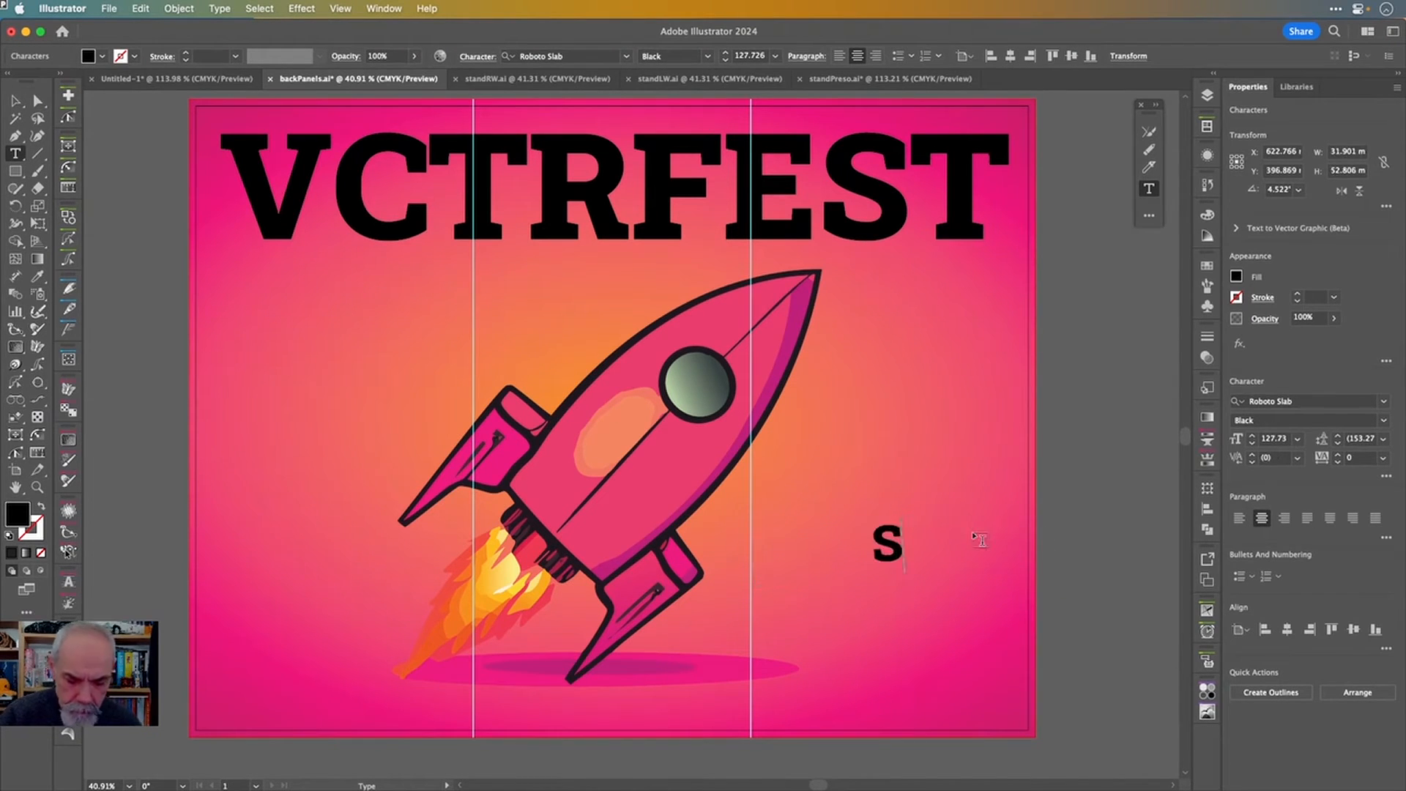
text(ep)
key(BackSpace)
key(BackSpace)
key(BackSpace)
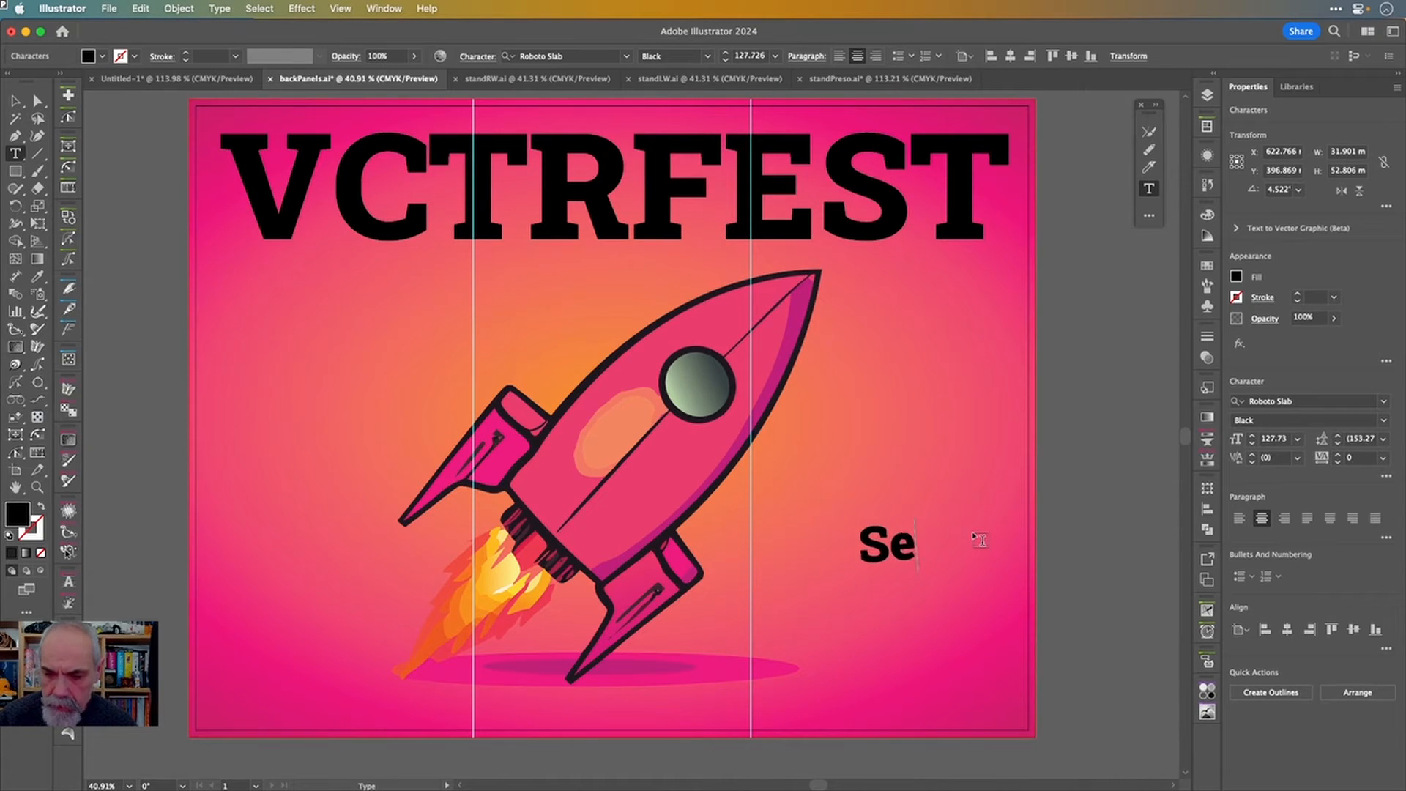
text(S)
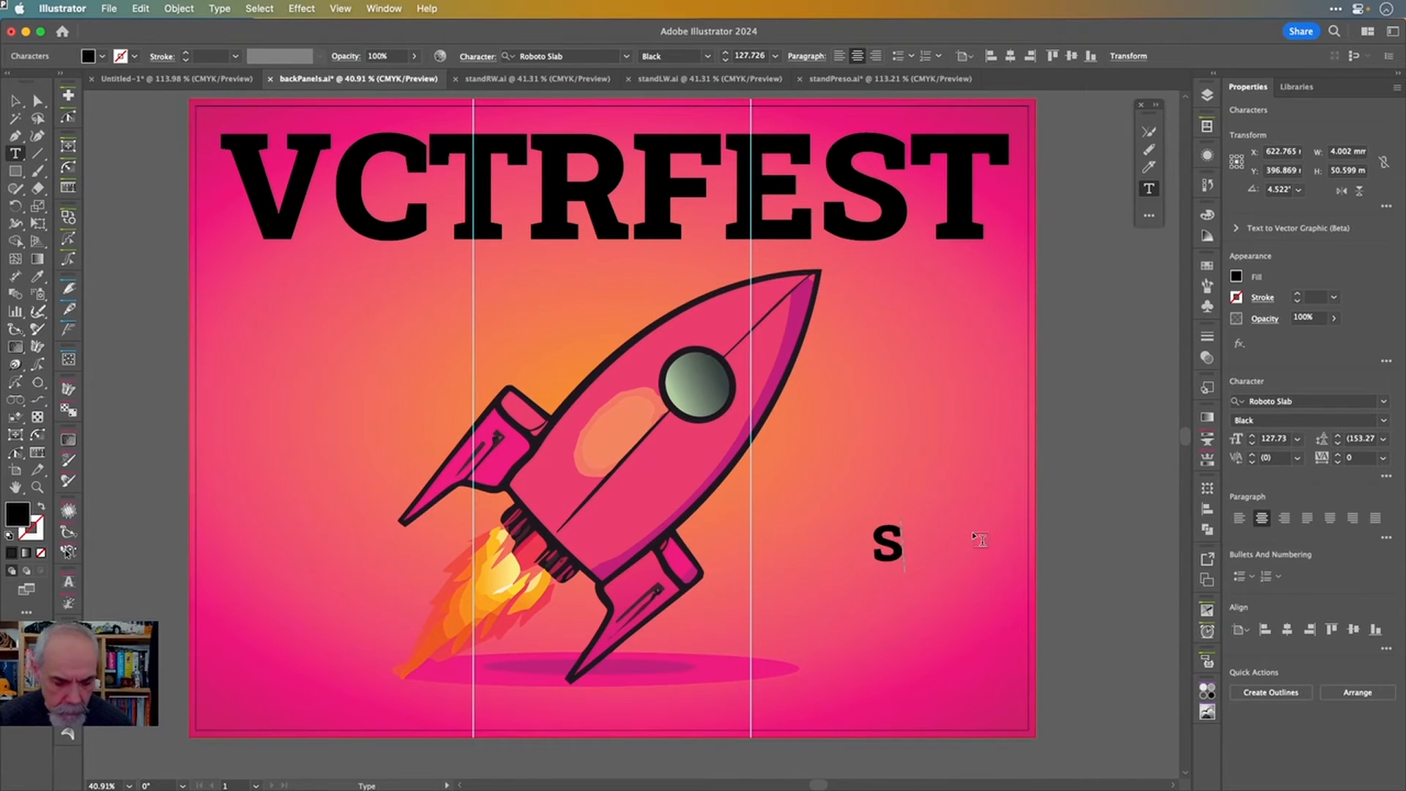
text(EPTEMBER)
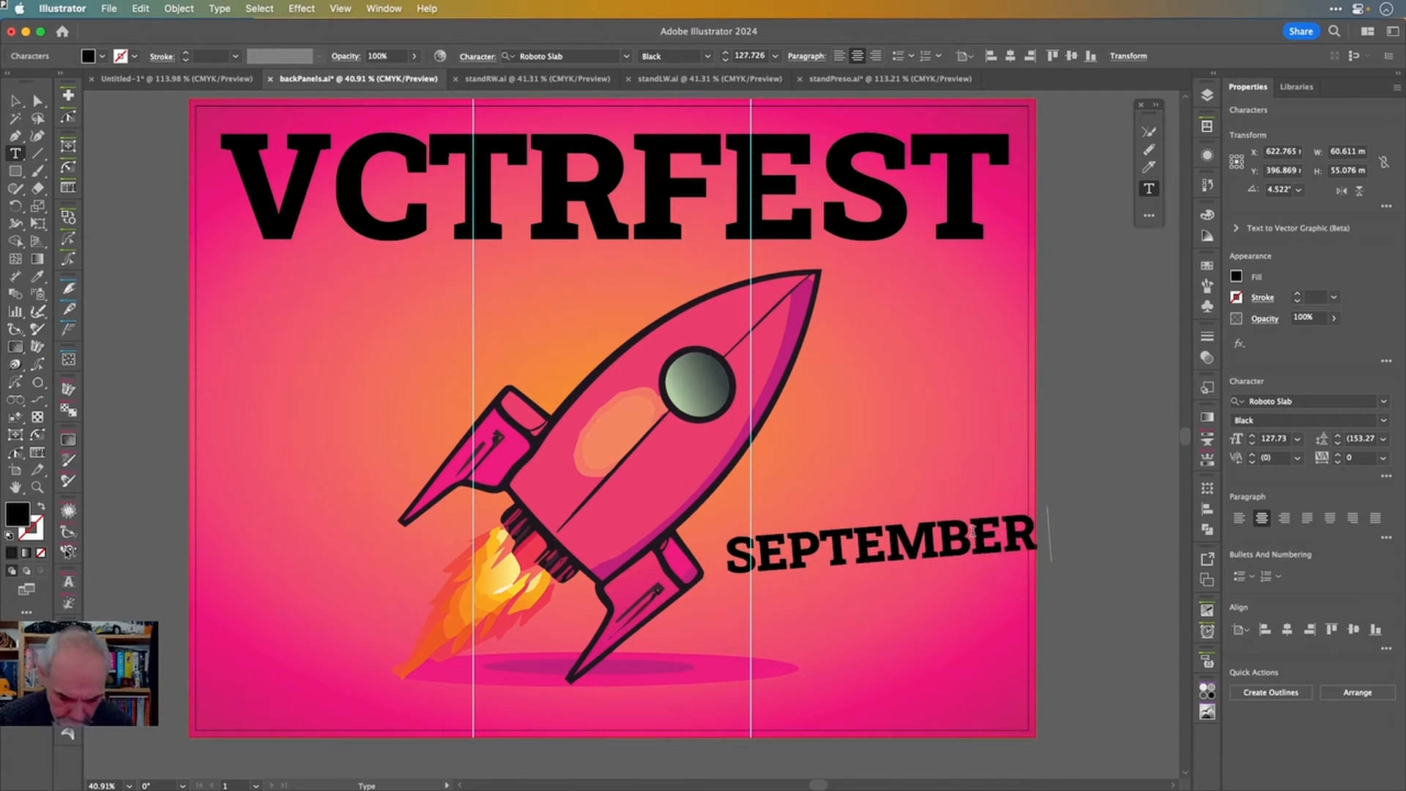
text( '24)
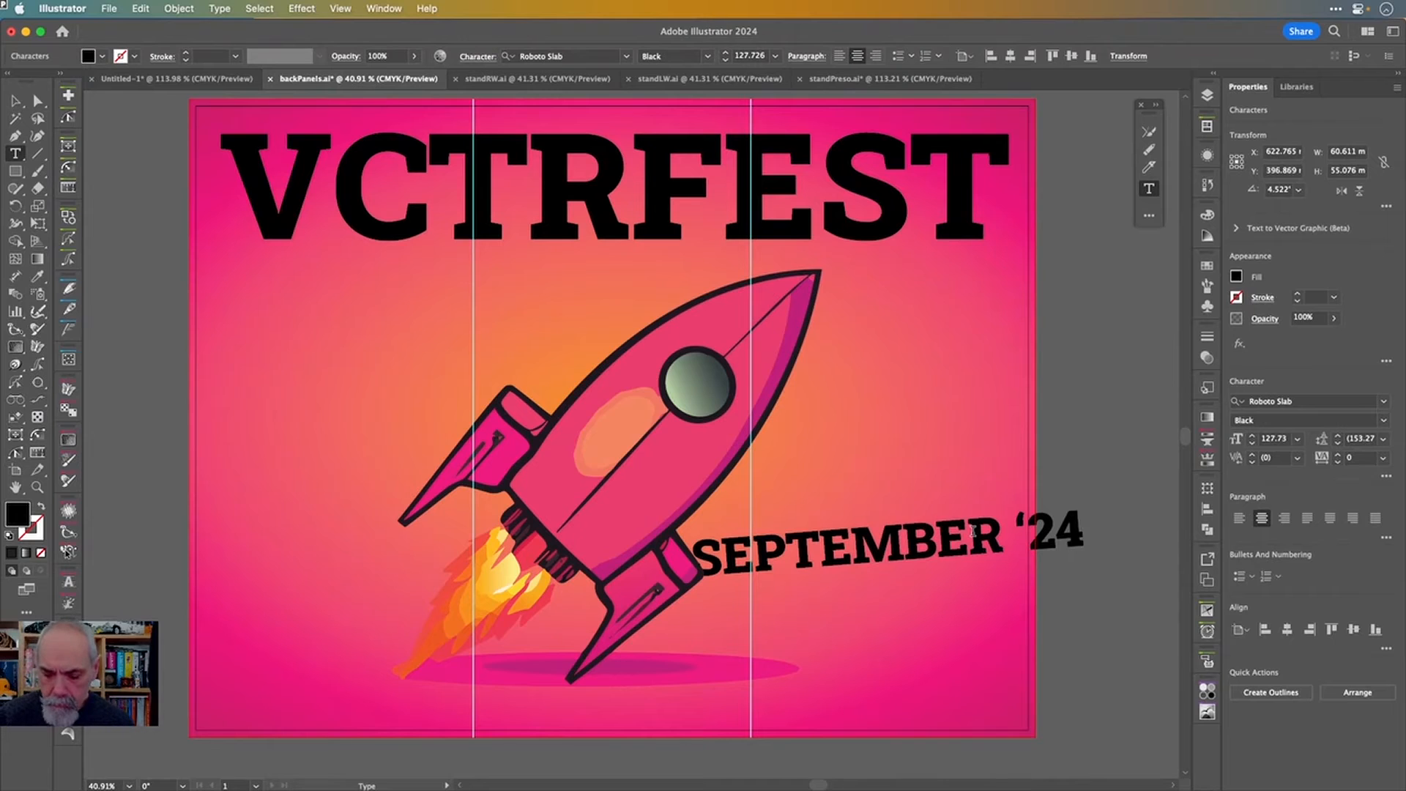
- Add NOTTINGHAM as a second line and shrink the tilted text block to about 73 pt
key(Return)
text(NOTTINGHAM,)
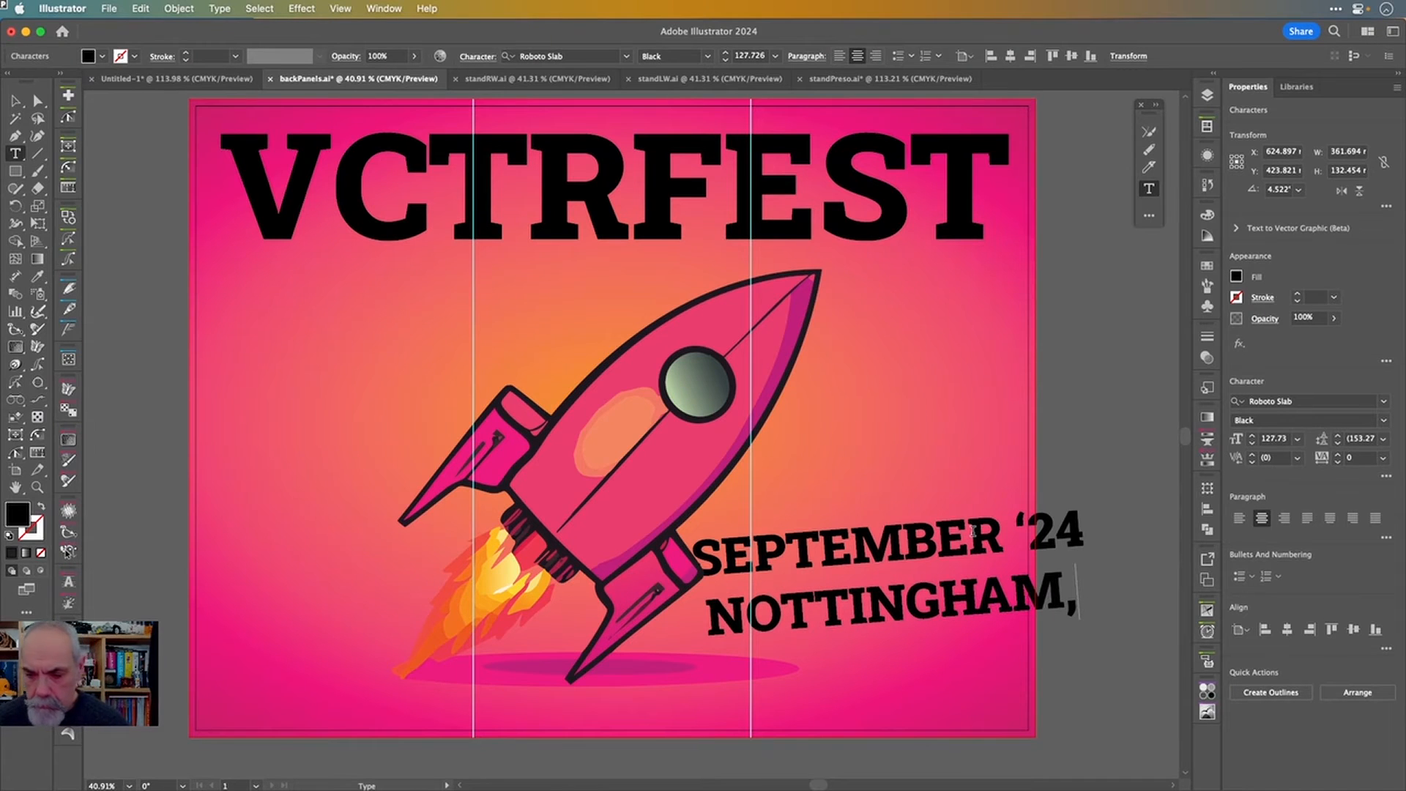
key(BackSpace)
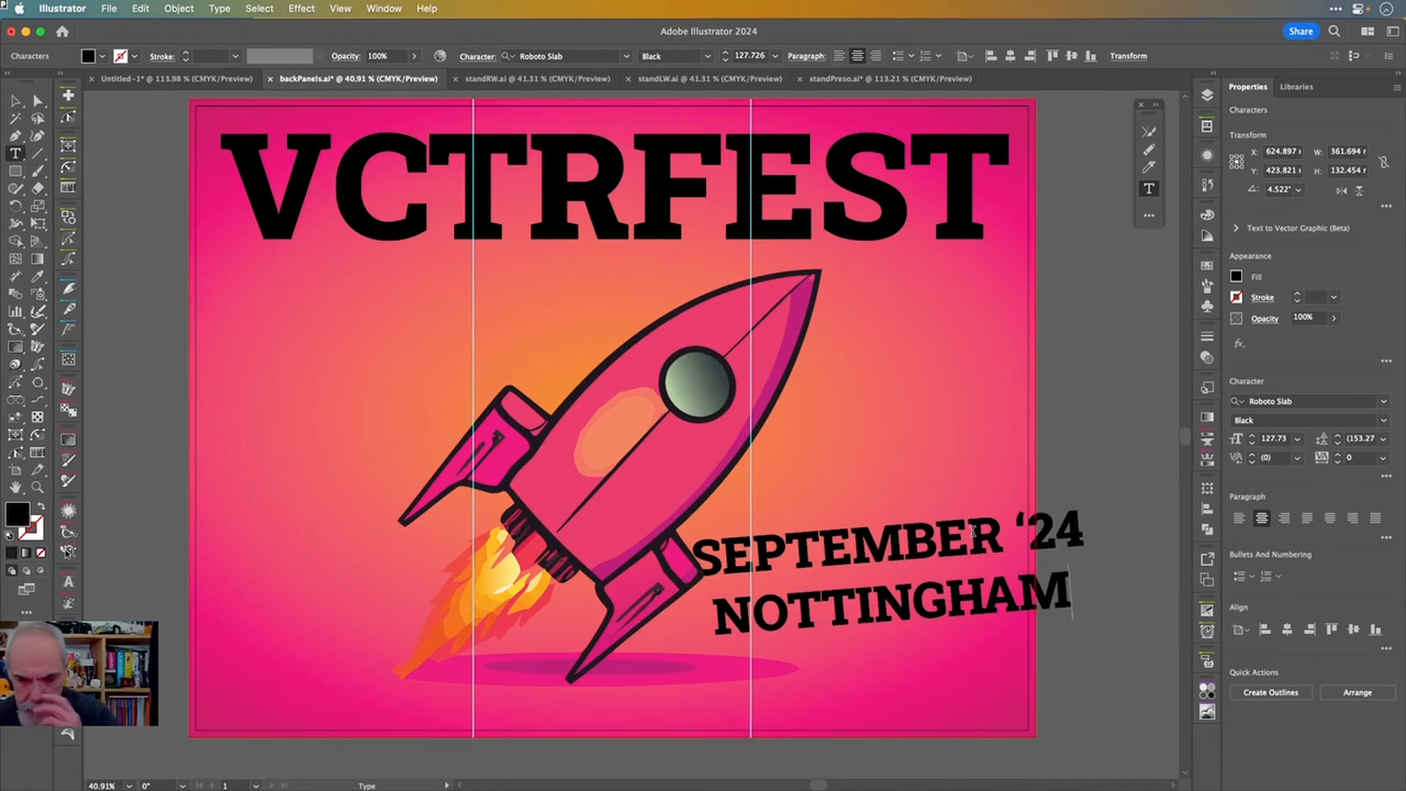
key(Escape)
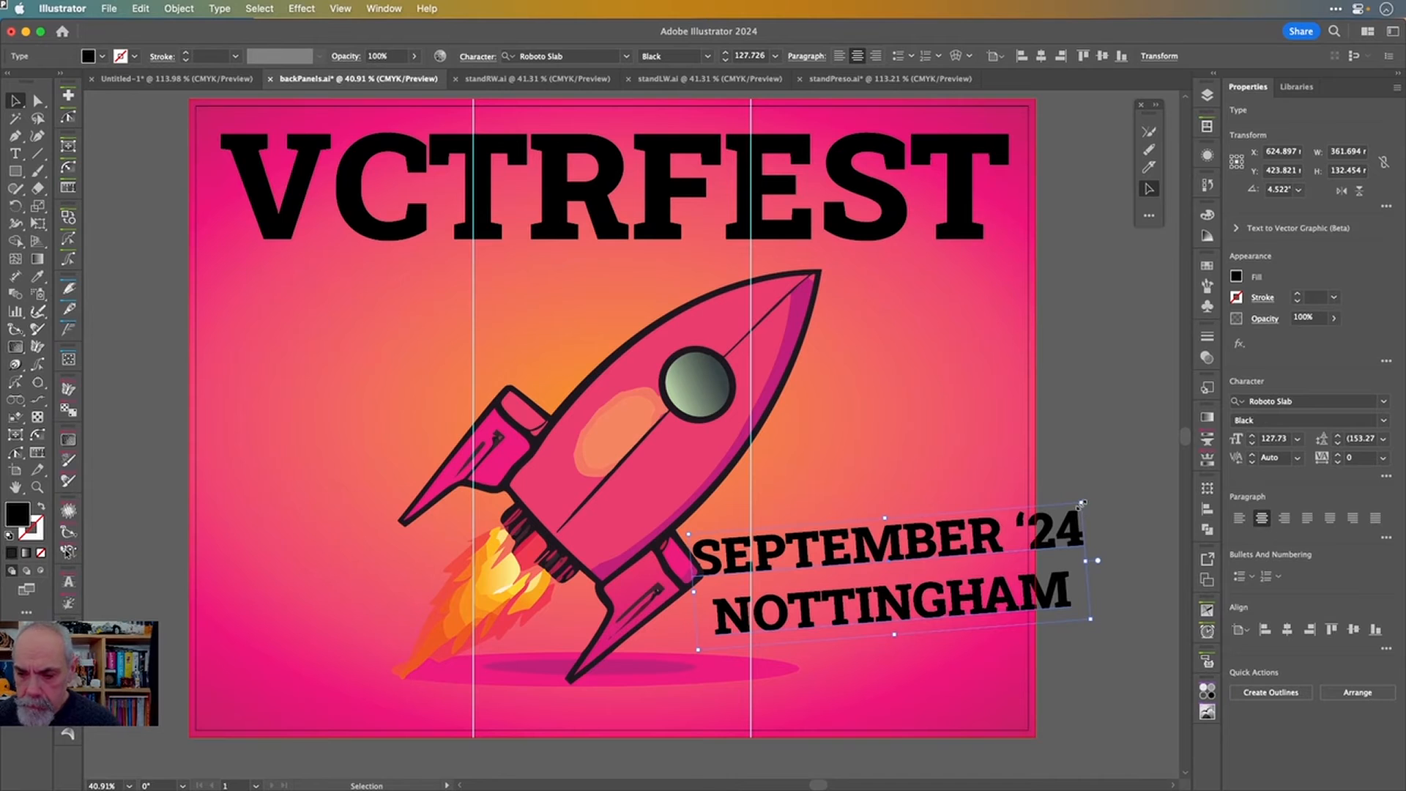
drag(1083, 504, 964, 548)
- Change the year in the date text to 2024 and put it on its own line
double_click(971, 548)
text(20)
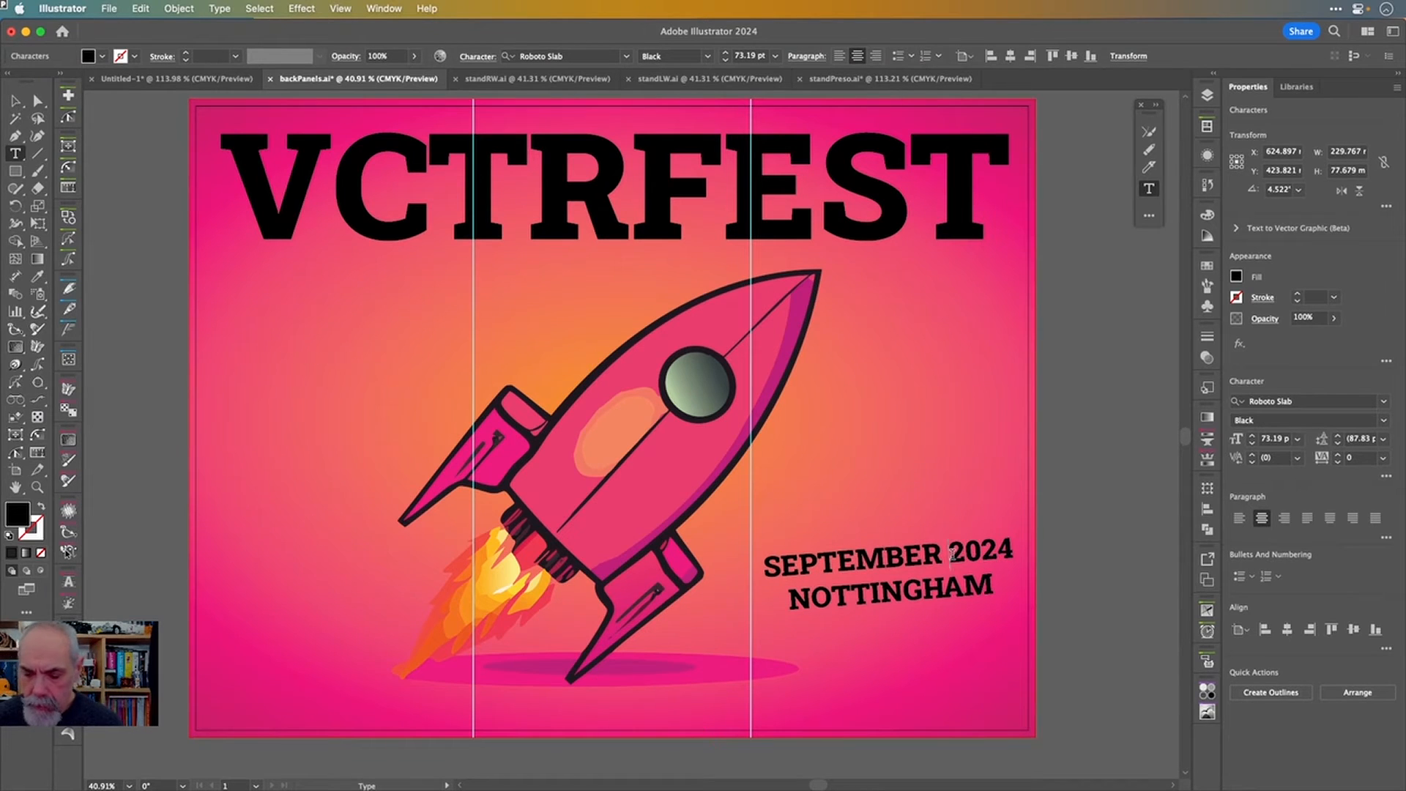
key(Left)
key(Left)
key(Return)
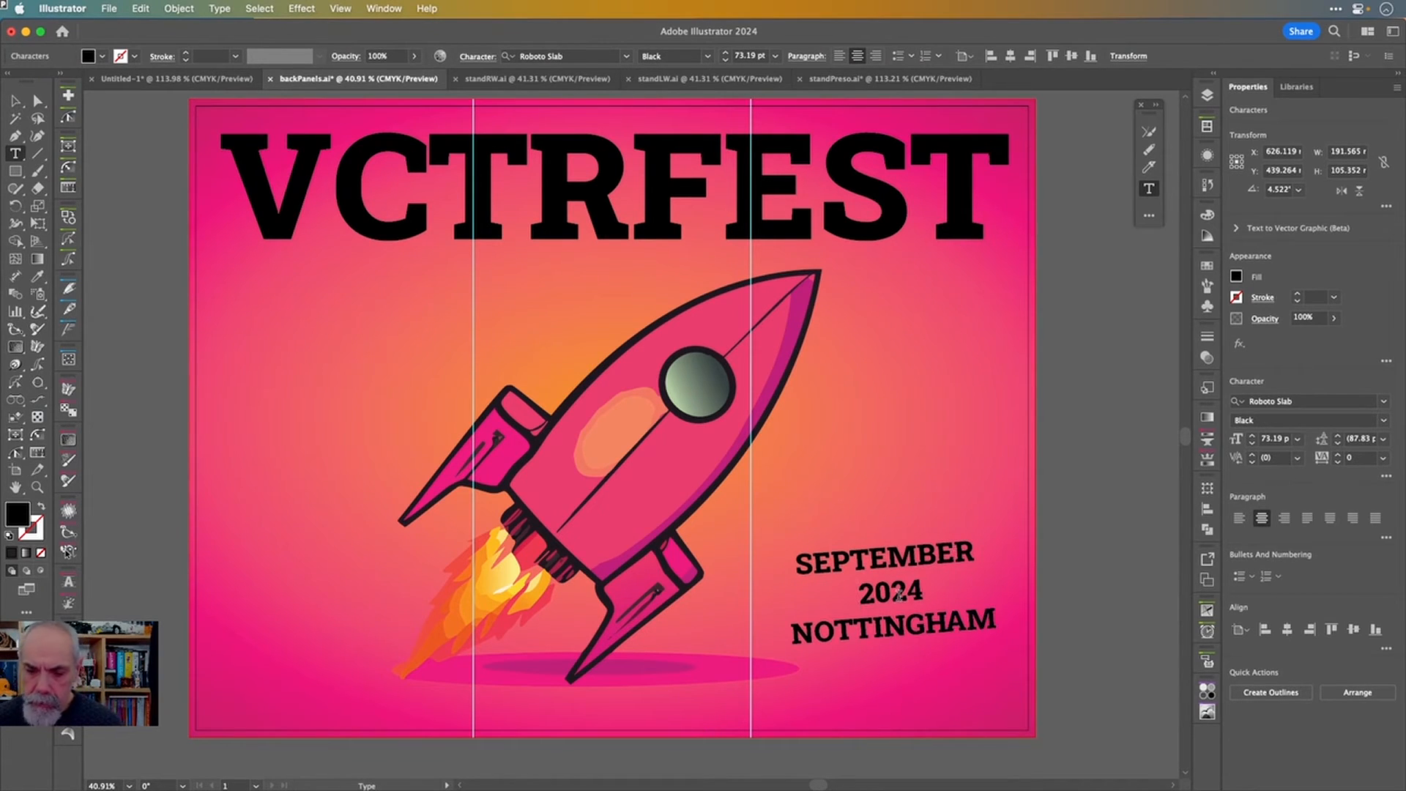
- Enlarge 2024 in the tilted date text to 131 pt and tighten its leading to 120 pt
double_click(899, 595)
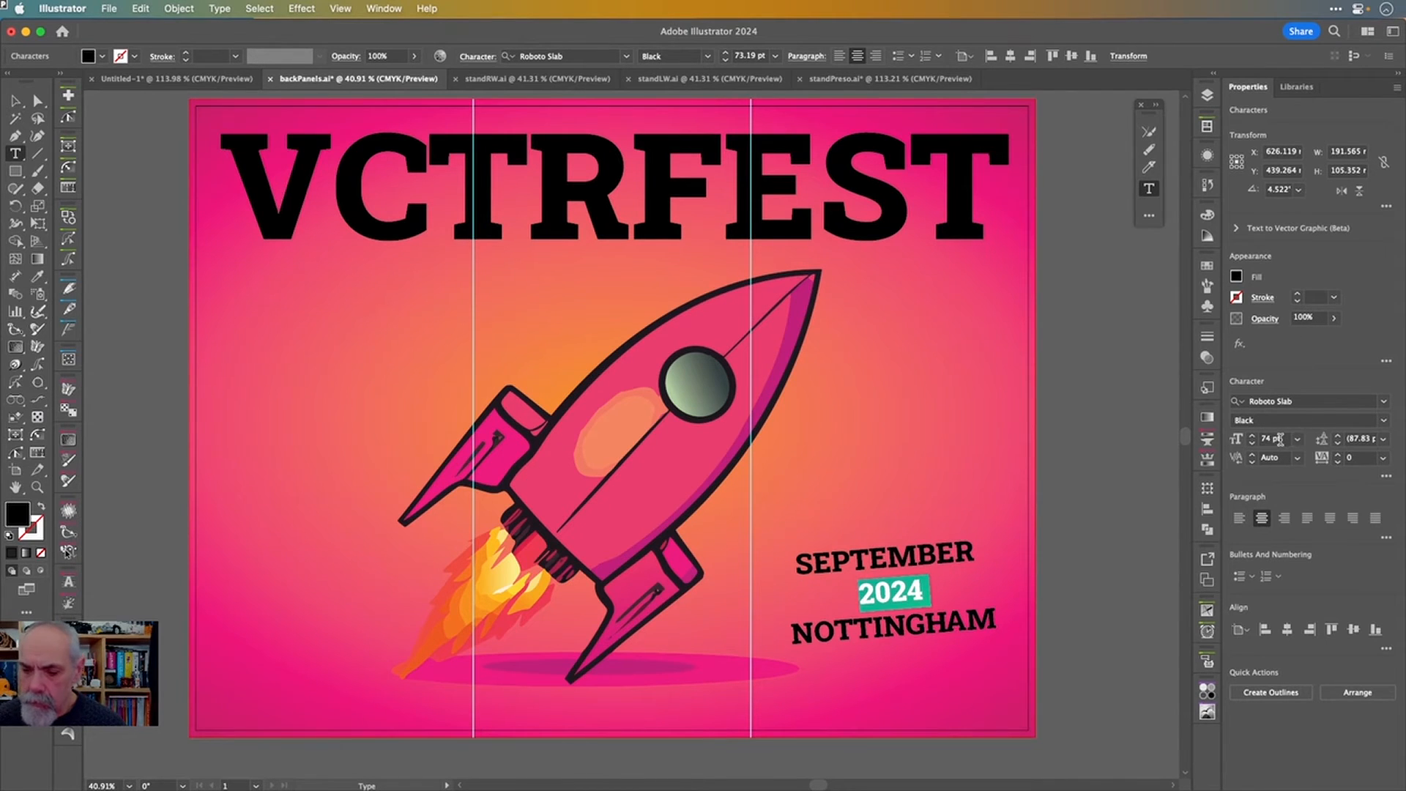
scroll(1279, 440, up, 20)
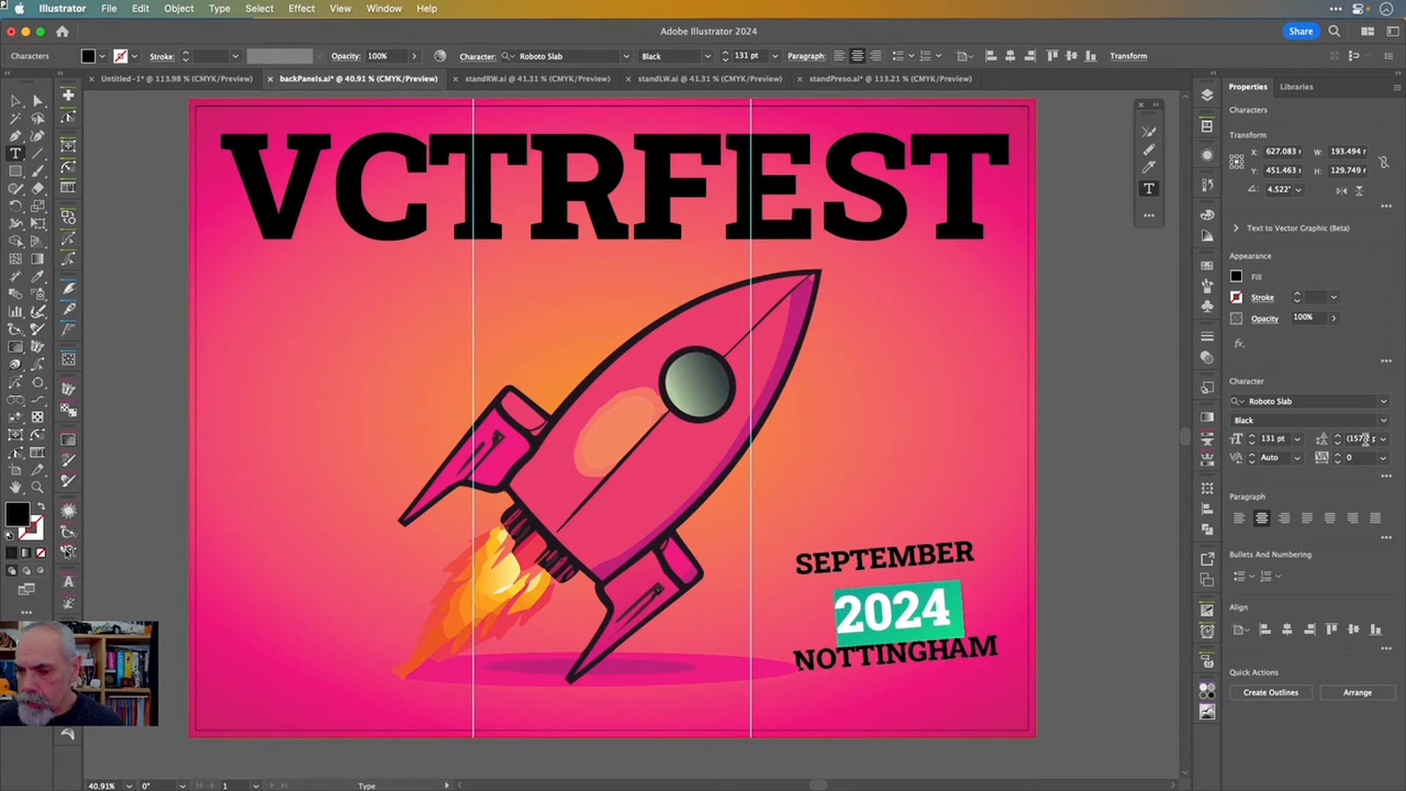
scroll(1362, 437, down, 20)
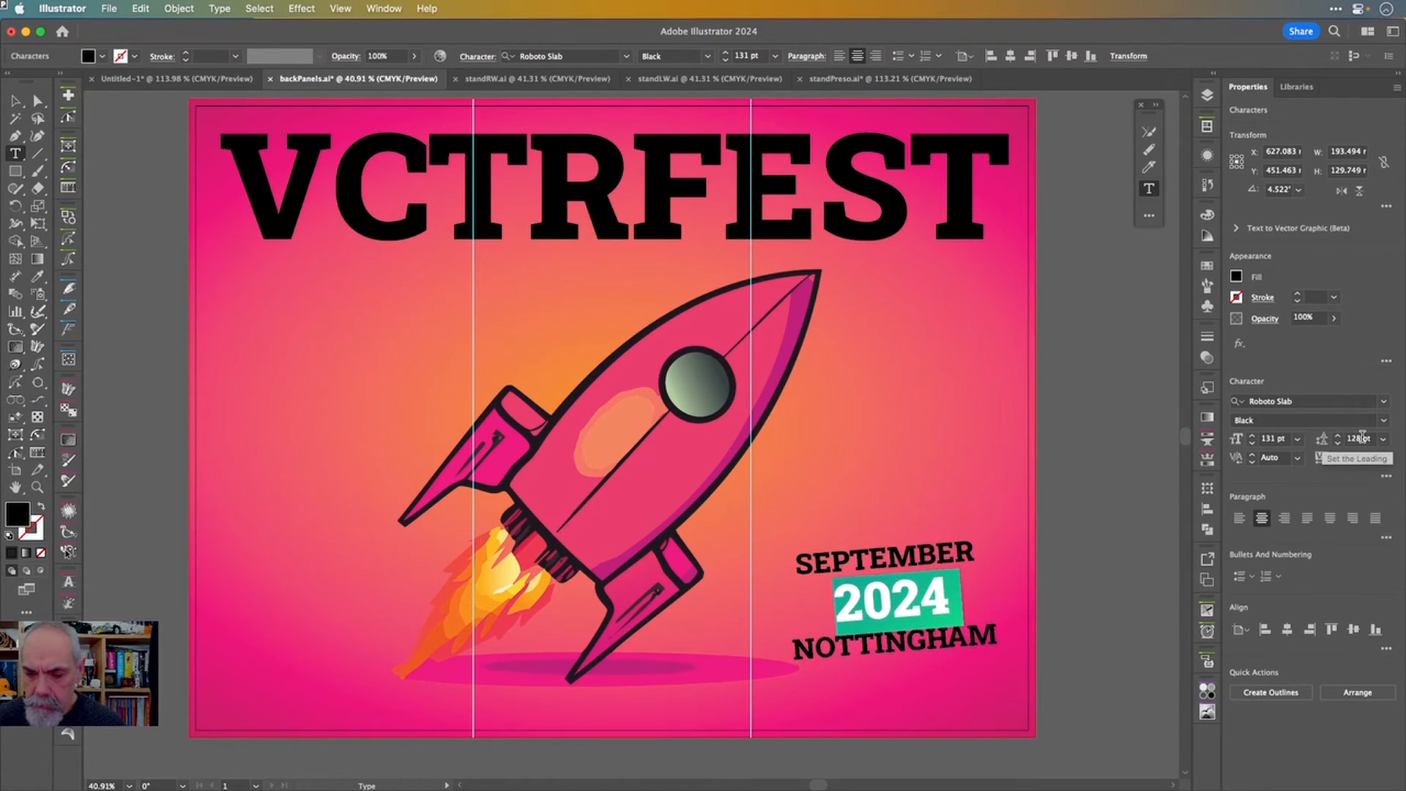
scroll(1362, 438, down, 3)
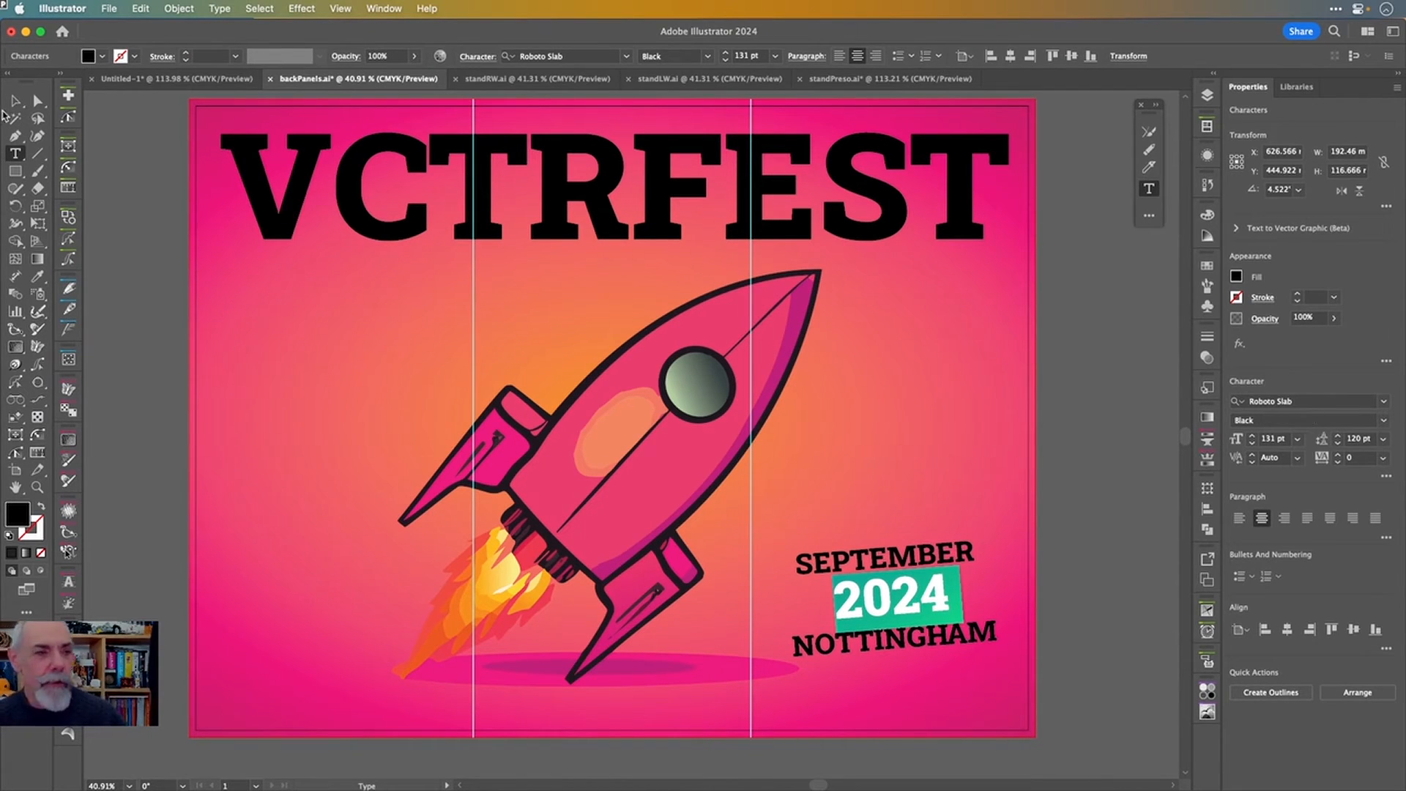
click(15, 100)
click(1092, 484)
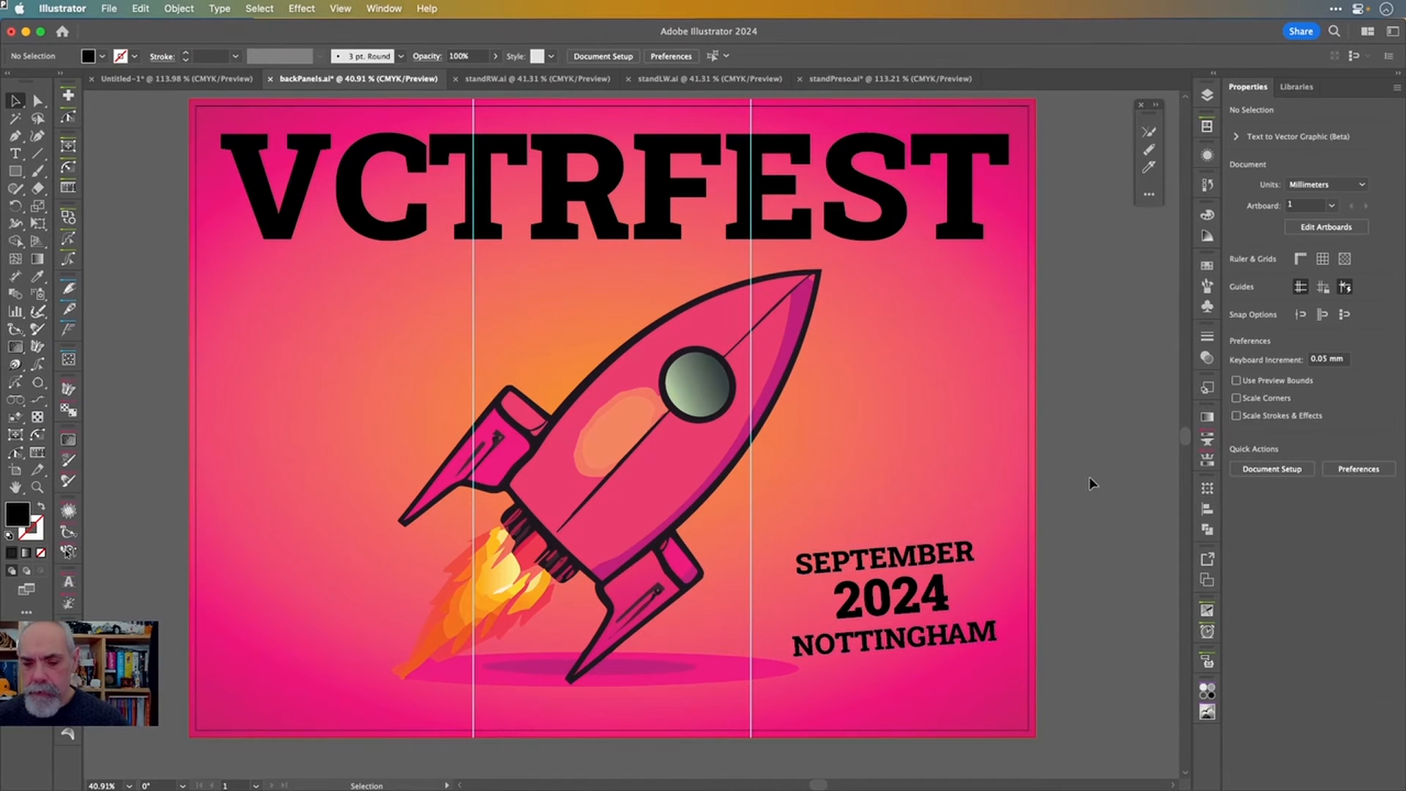
- Shift the tilted date and location text slightly up and to the right, and save backPanels.ai
mouse_move(942, 562)
mouse_down()
mouse_move(950, 573)
mouse_move(952, 553)
mouse_up()
key(super+s)
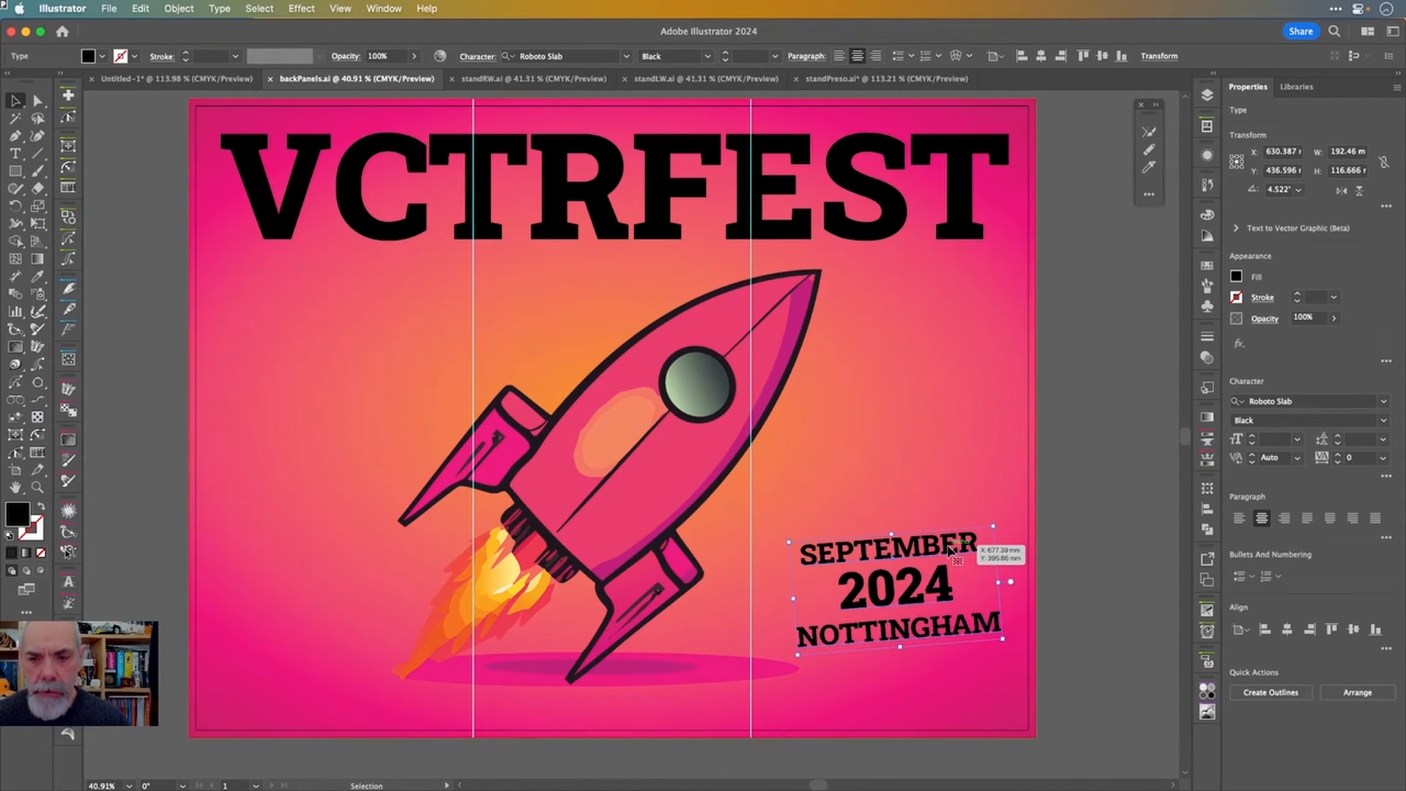
click(1118, 474)
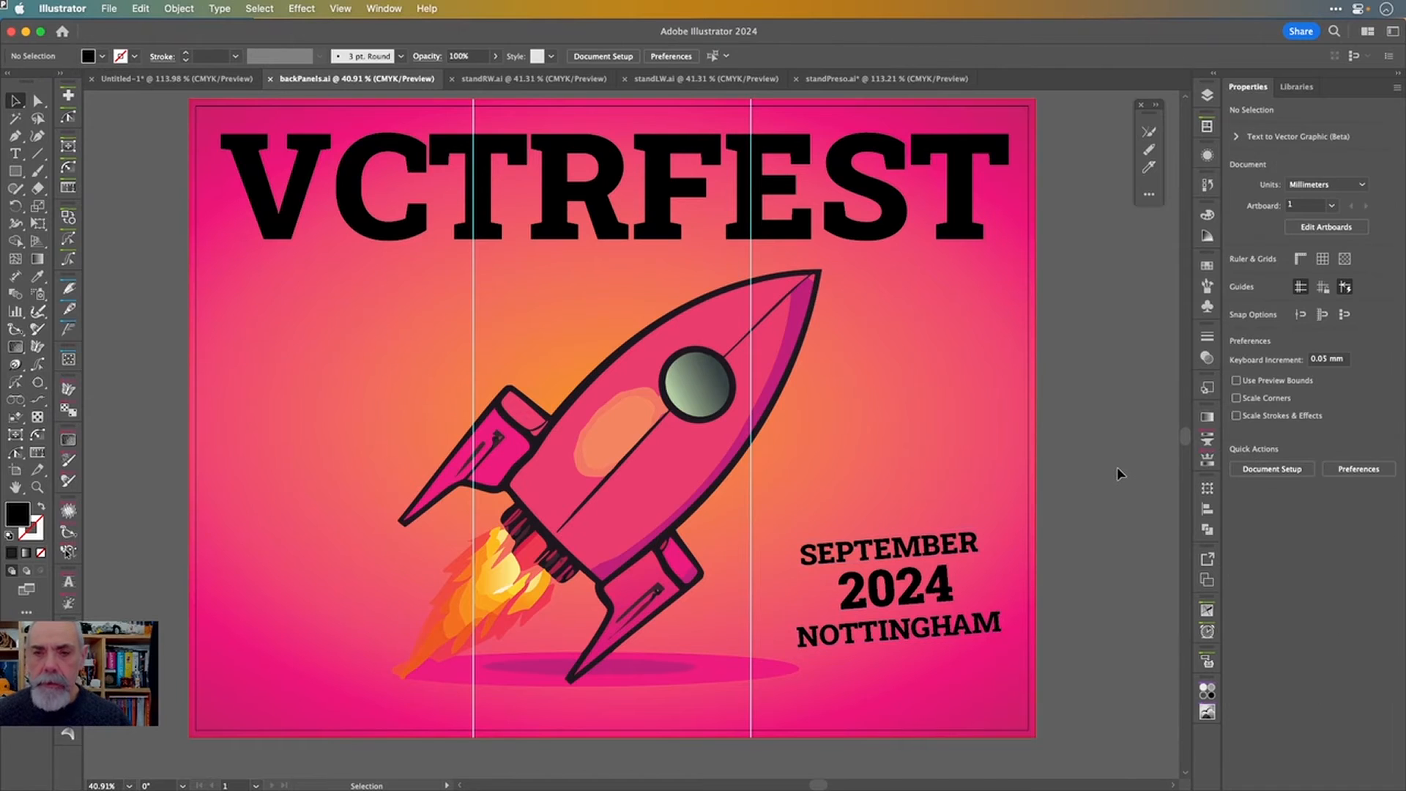
- Switch to standPreso.ai, update the modified linked artwork and save the document
click(885, 86)
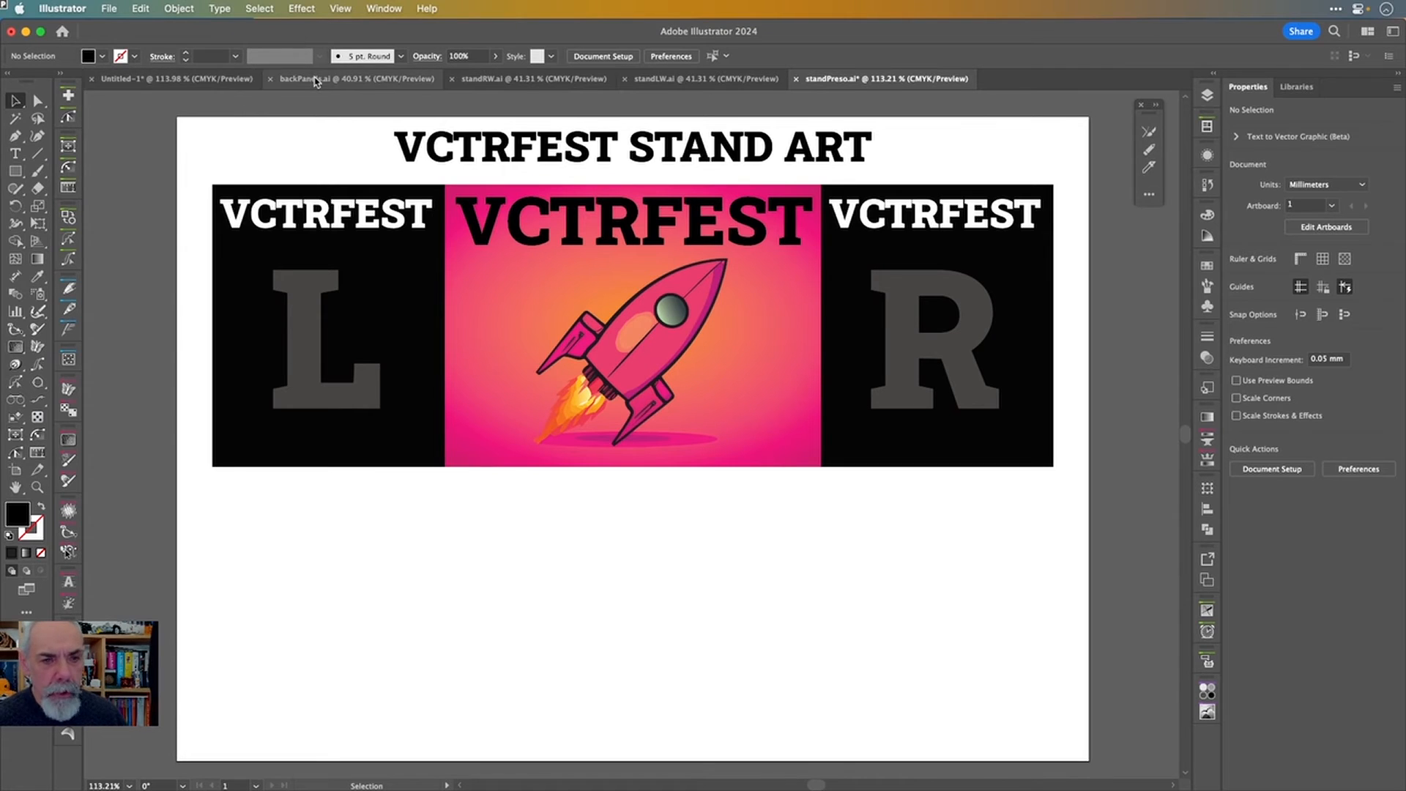
click(509, 80)
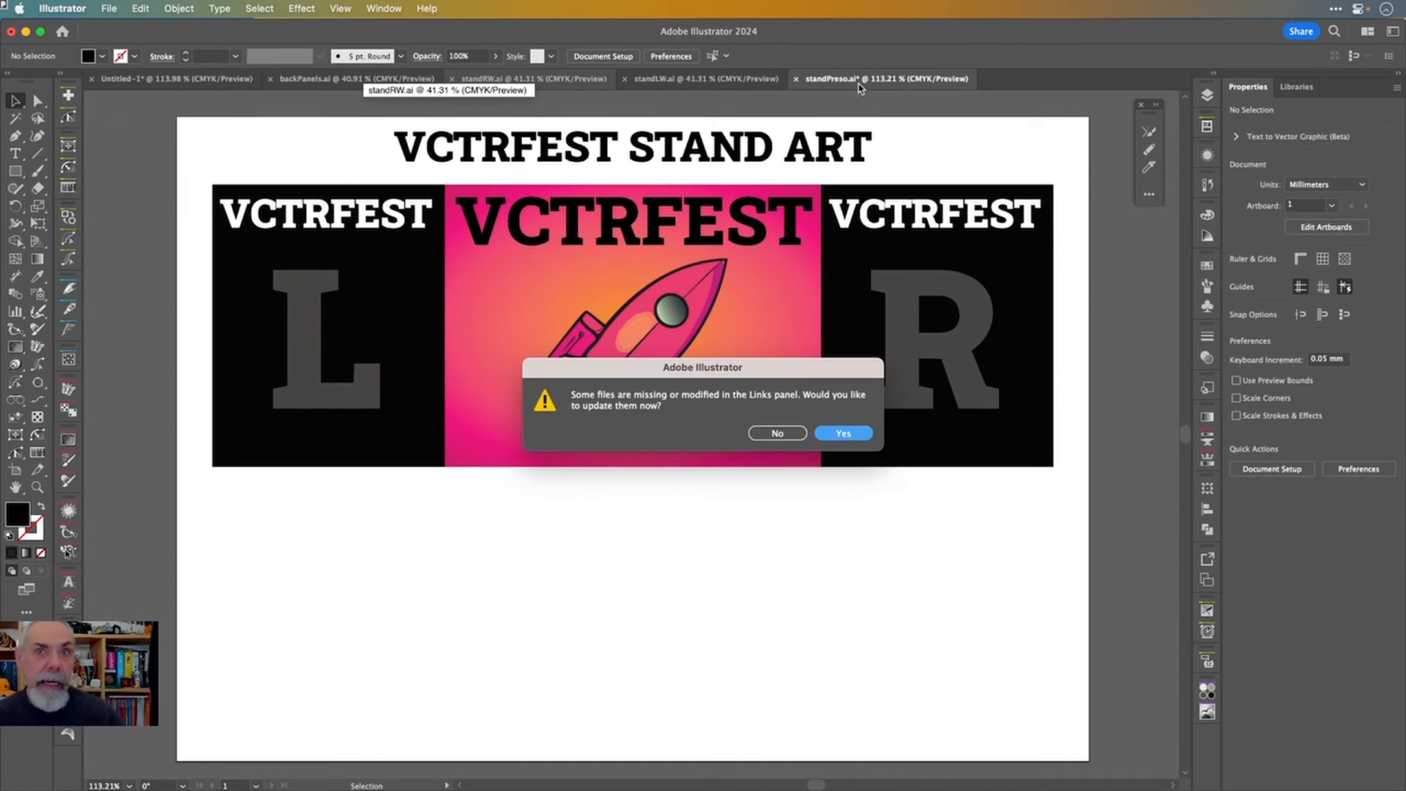
click(842, 435)
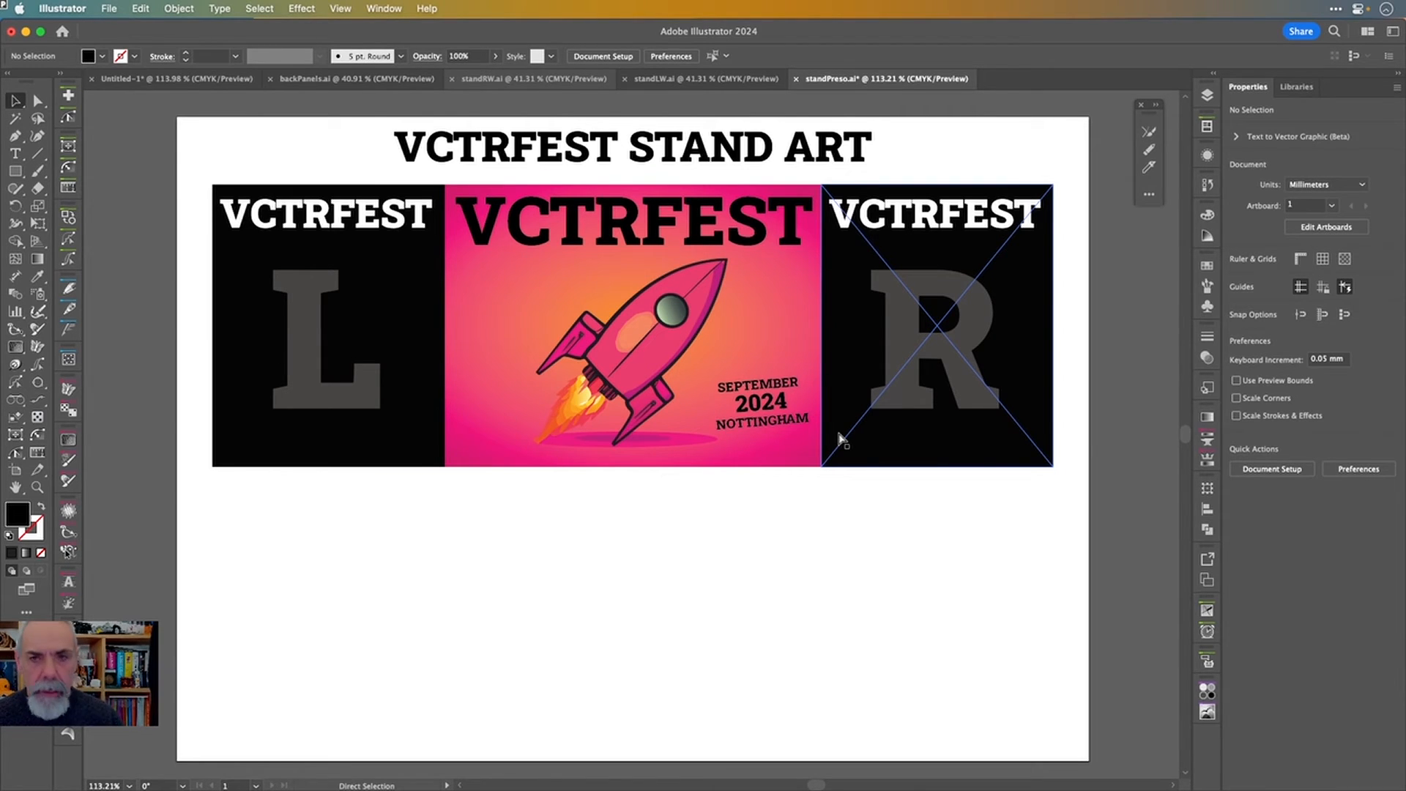
key(super+s)
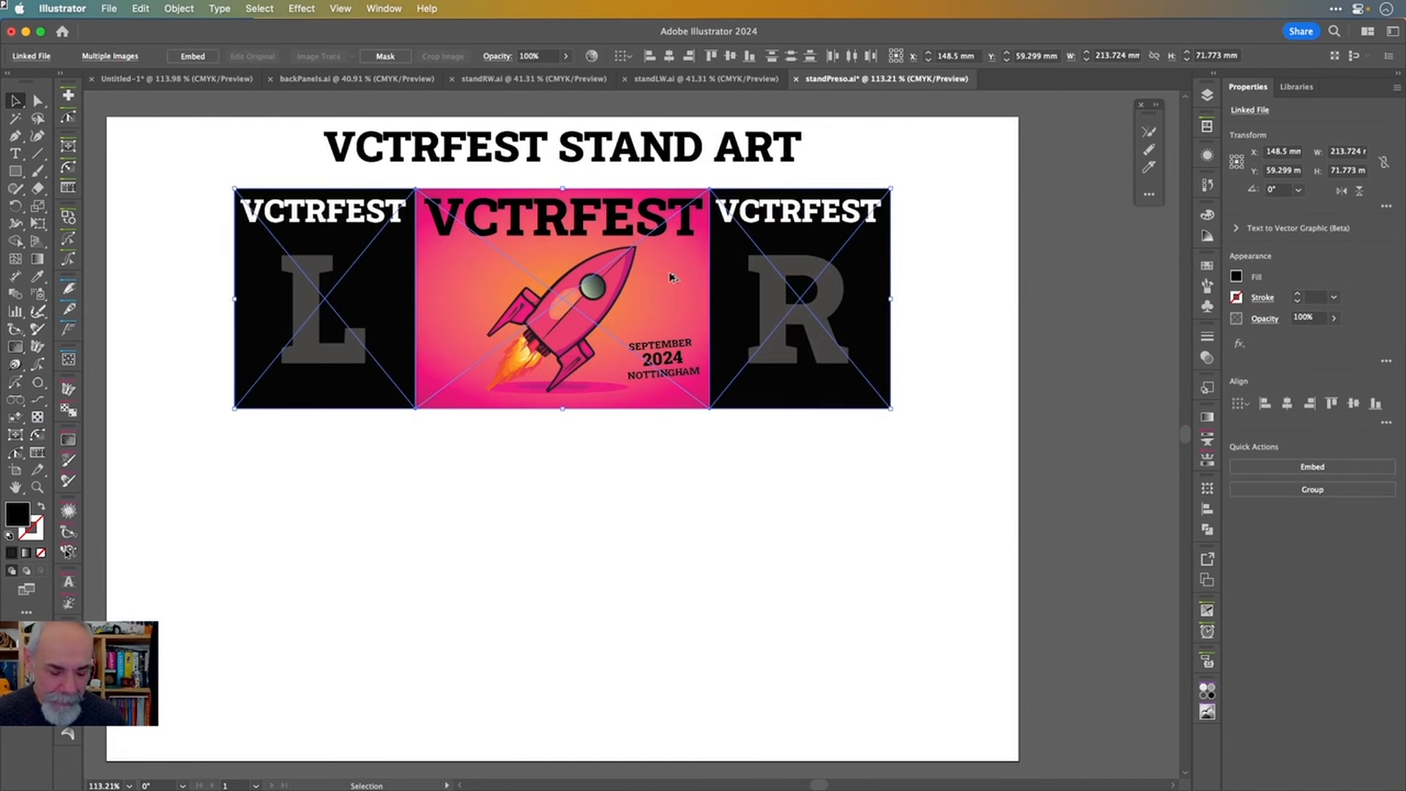
- Duplicate the row of three stand panels beneath the original, move the copy slightly lower and save the presentation
drag(719, 278, 719, 549)
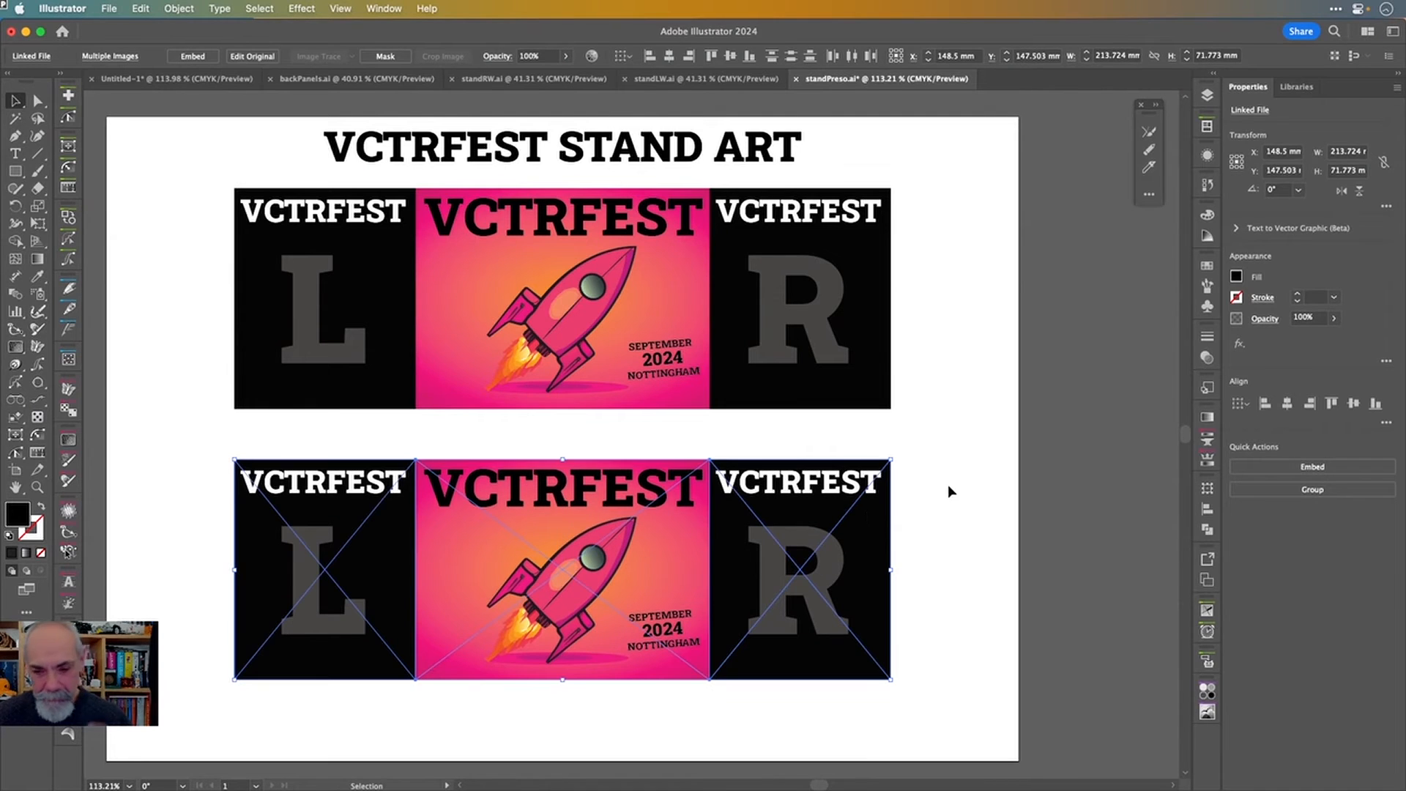
click(948, 481)
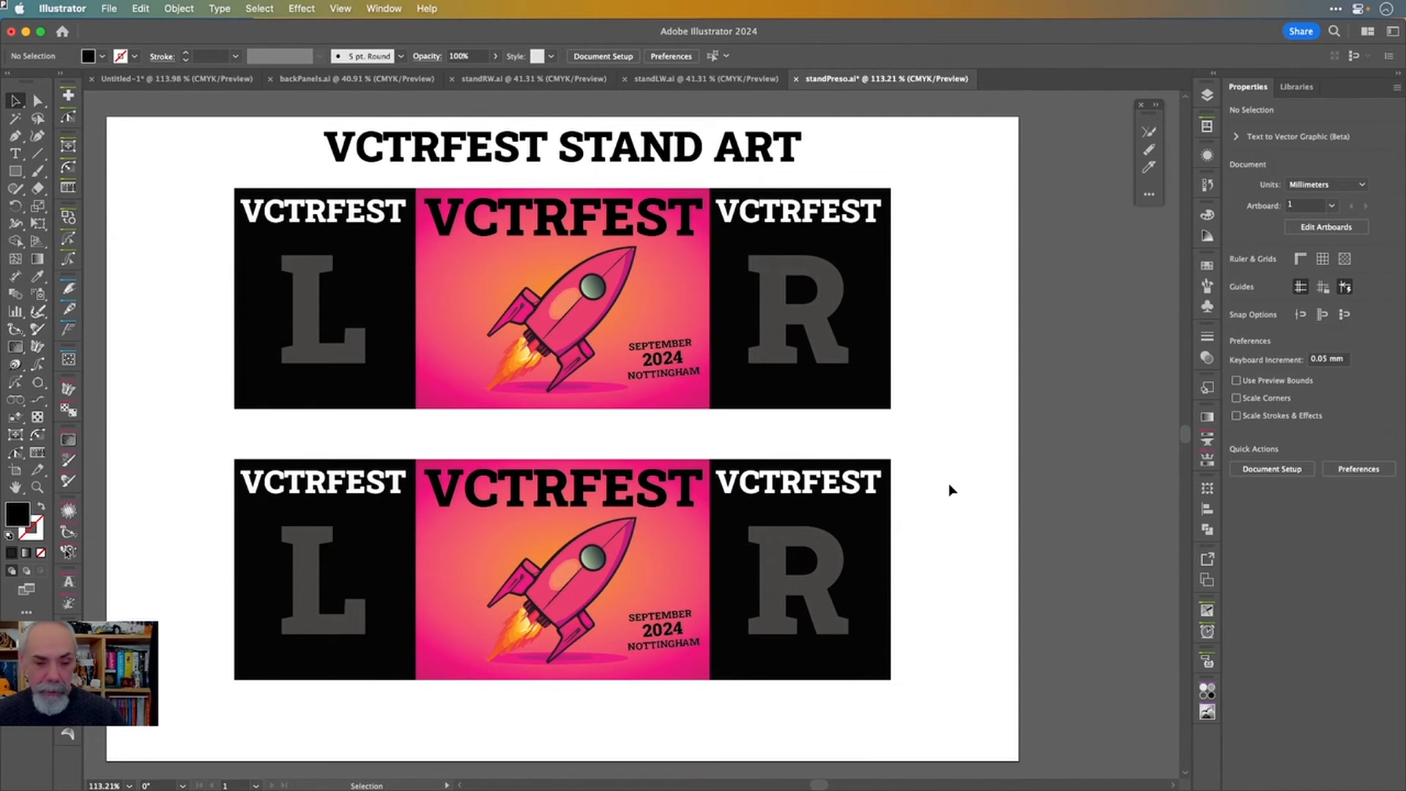
drag(931, 472, 242, 578)
drag(782, 520, 790, 539)
click(938, 515)
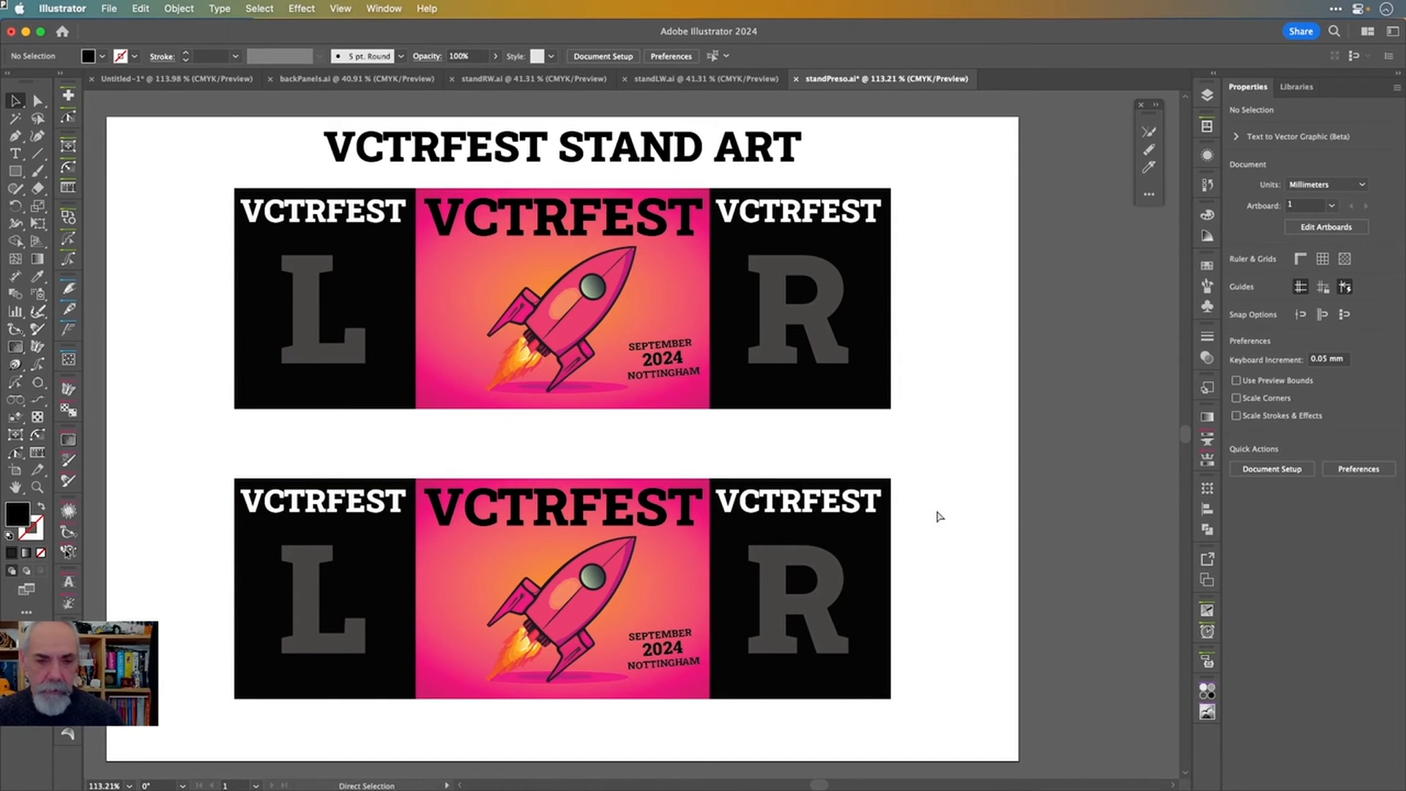
key(super+s)
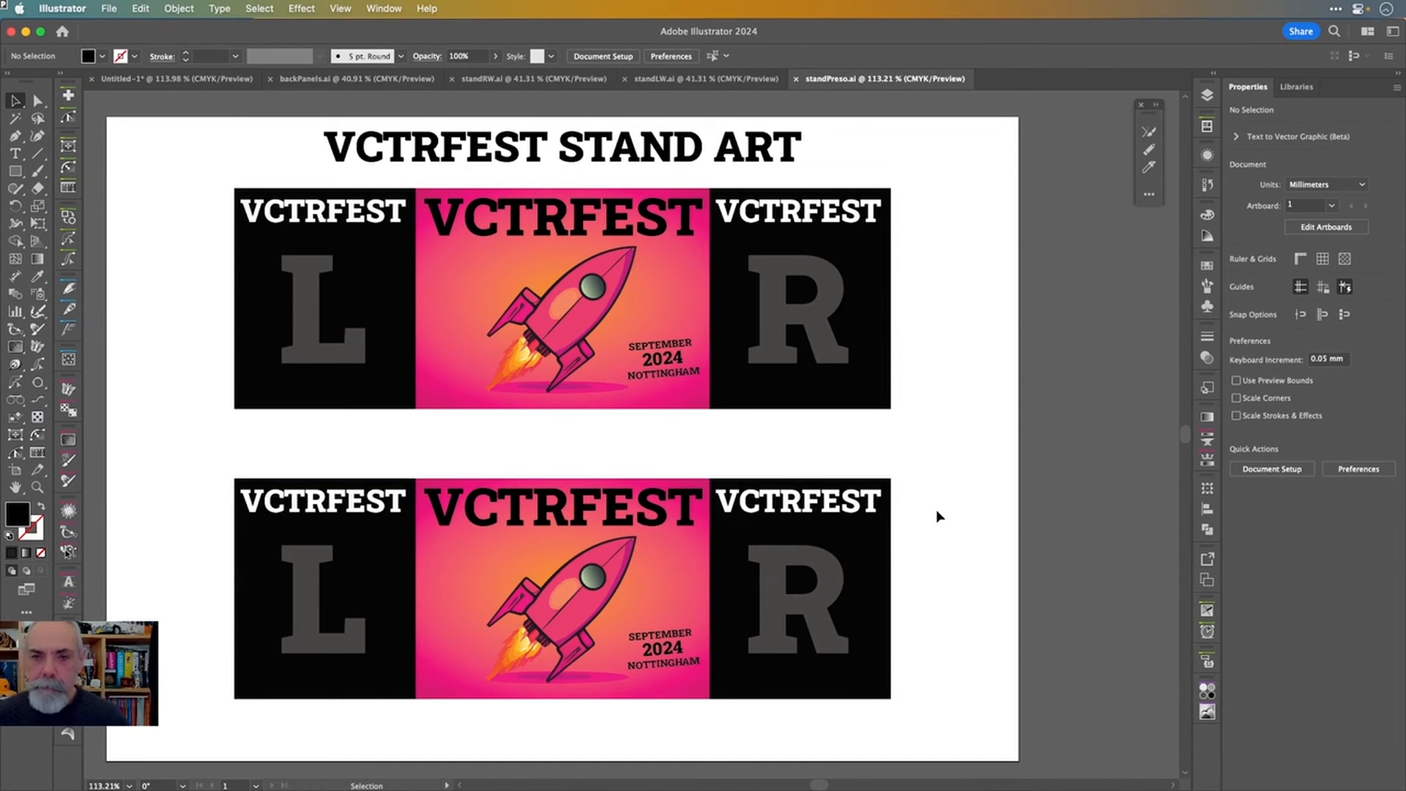
- In backPanels.ai, add a new layer above Layer 1 and name it PANELS
click(312, 81)
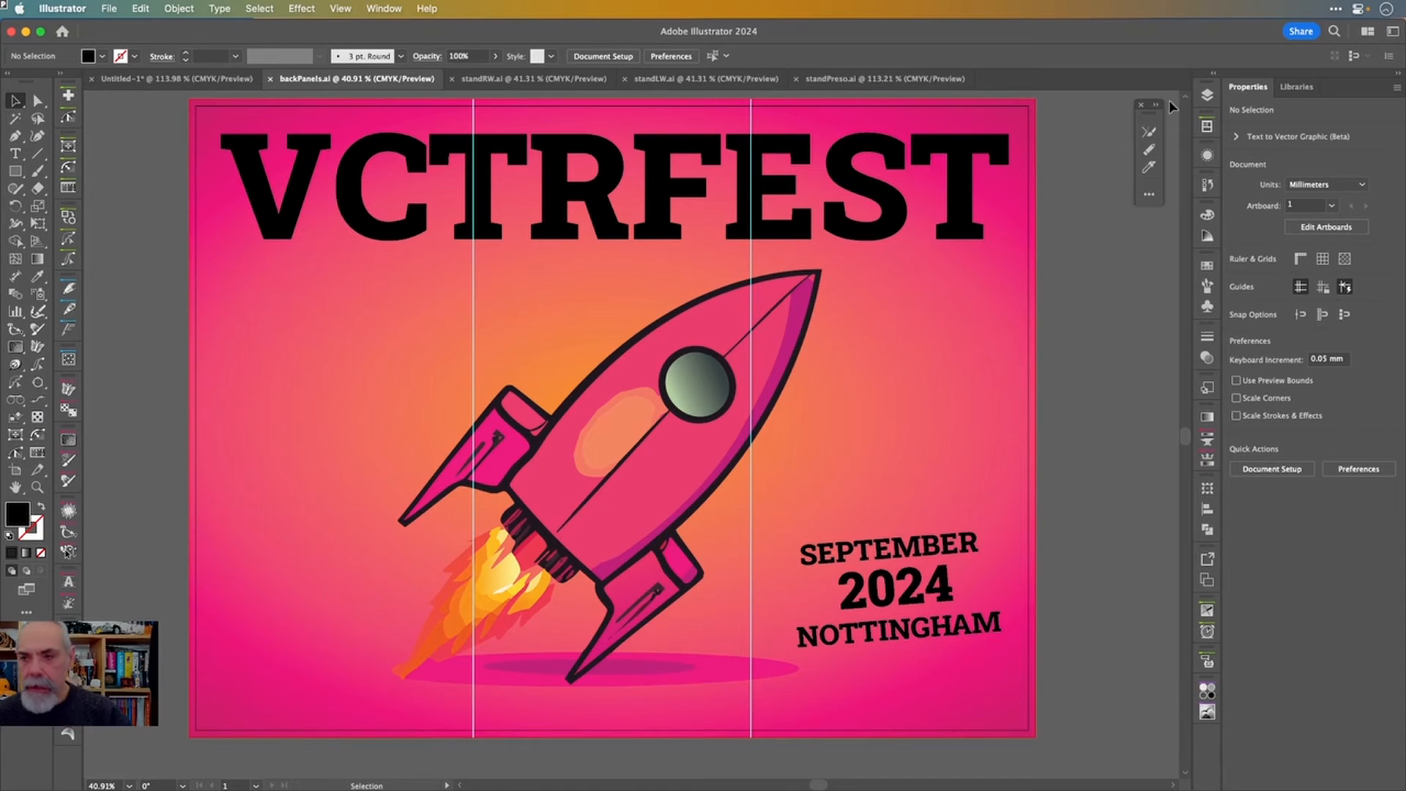
click(1207, 95)
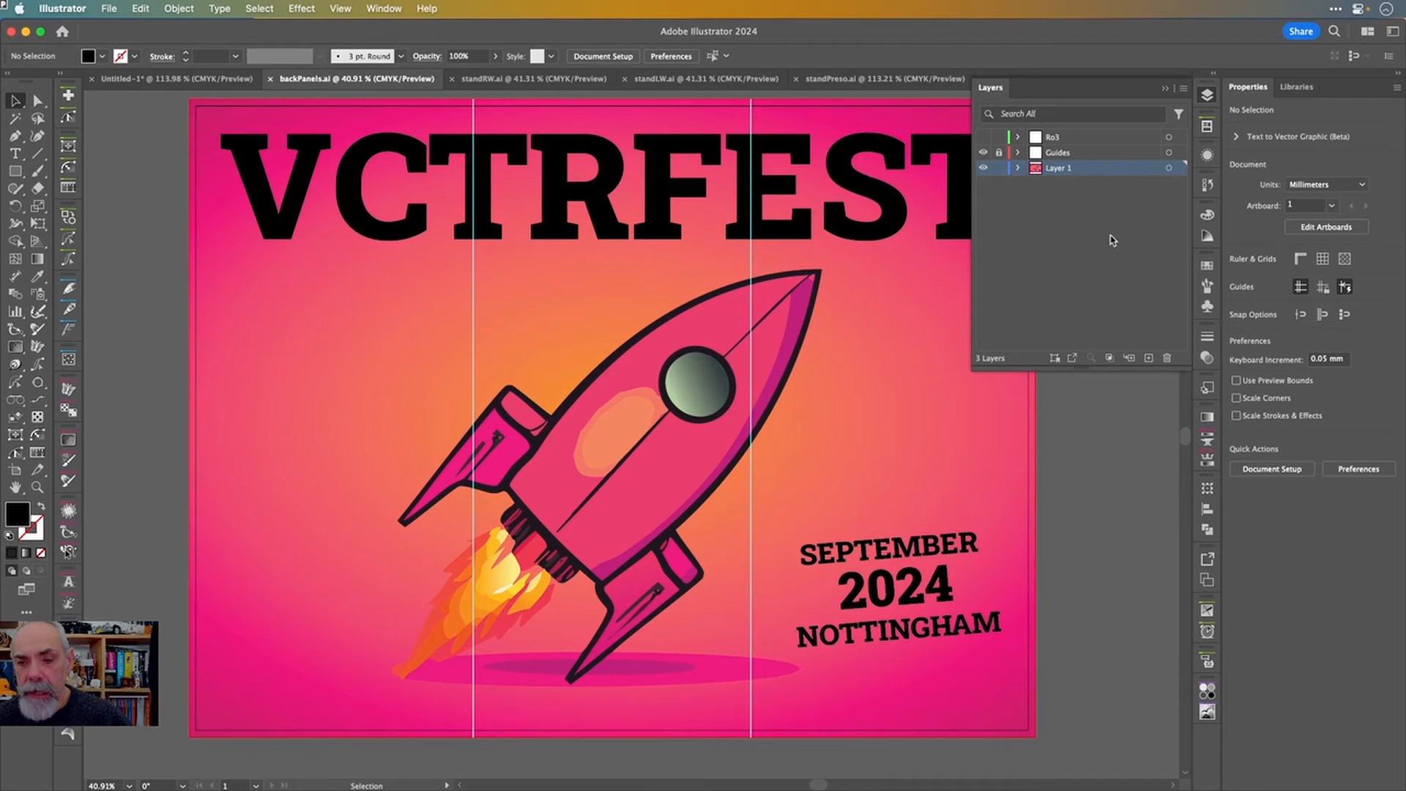
click(1148, 358)
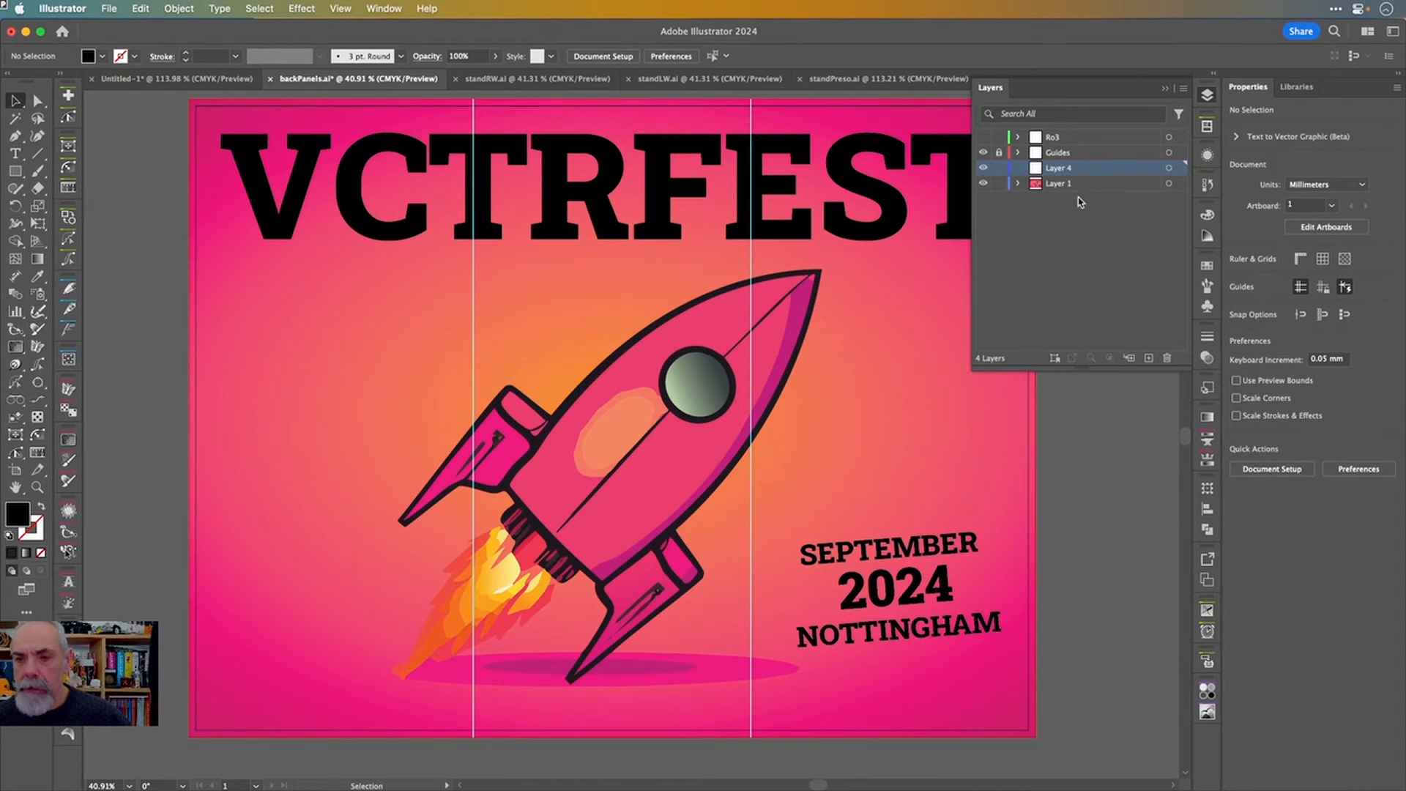
double_click(1070, 170)
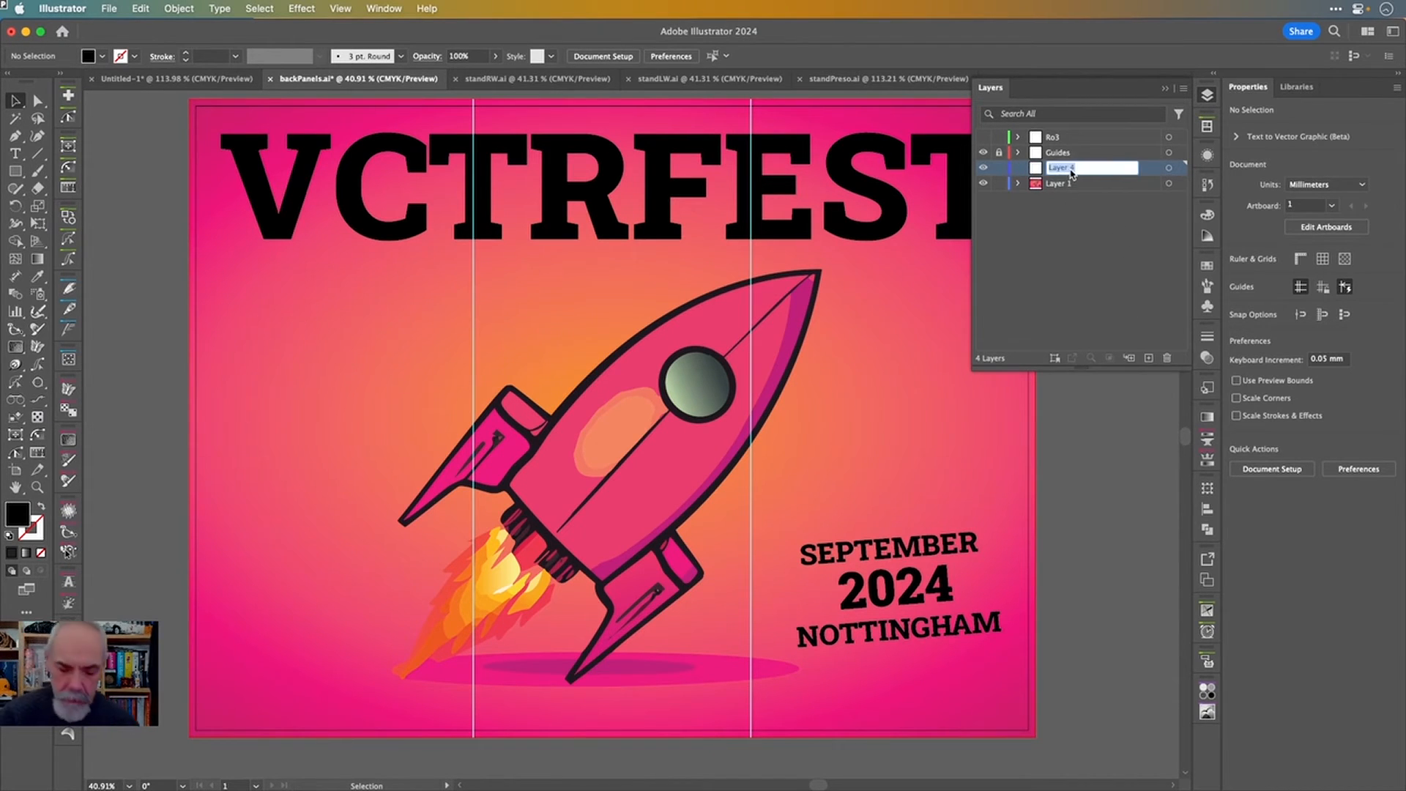
text(PANELS)
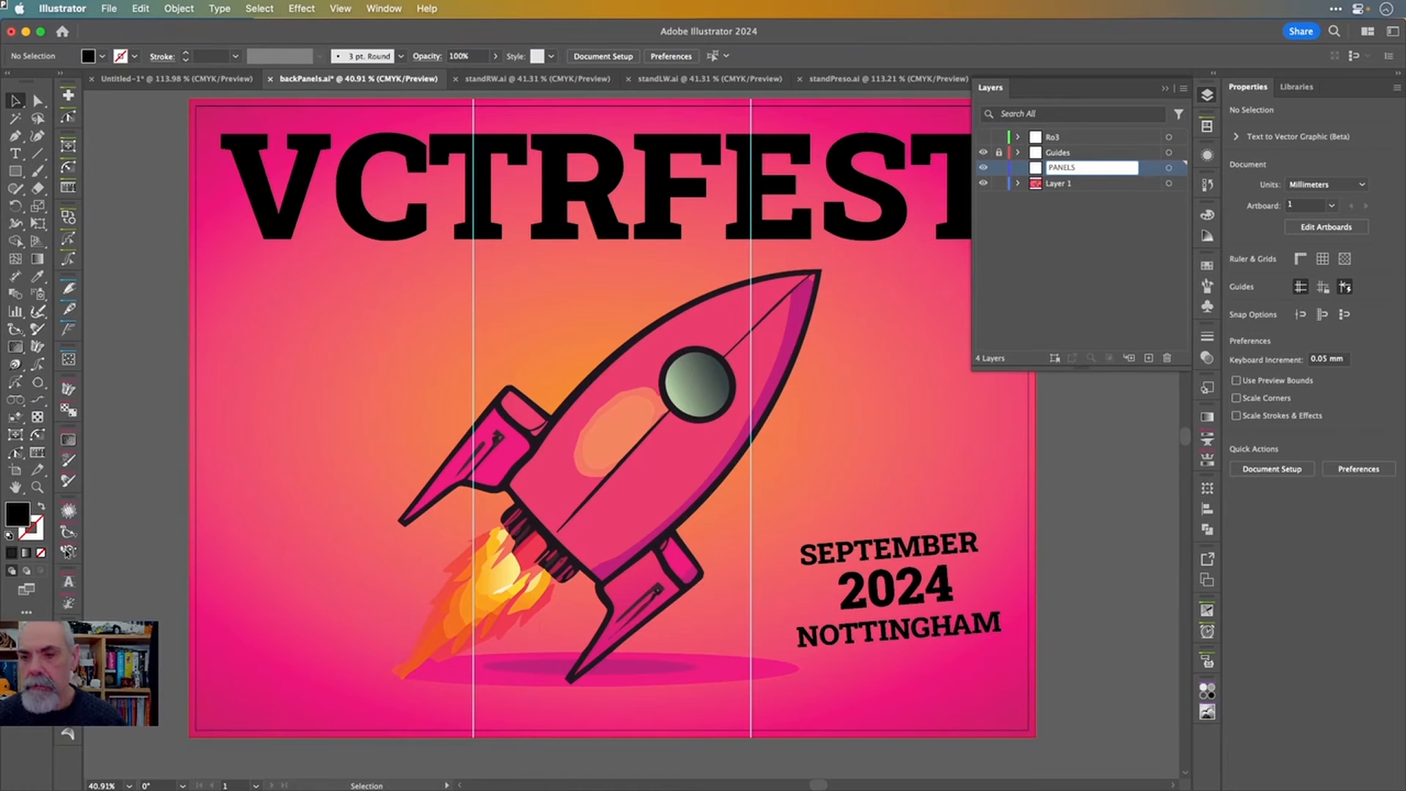
key(Return)
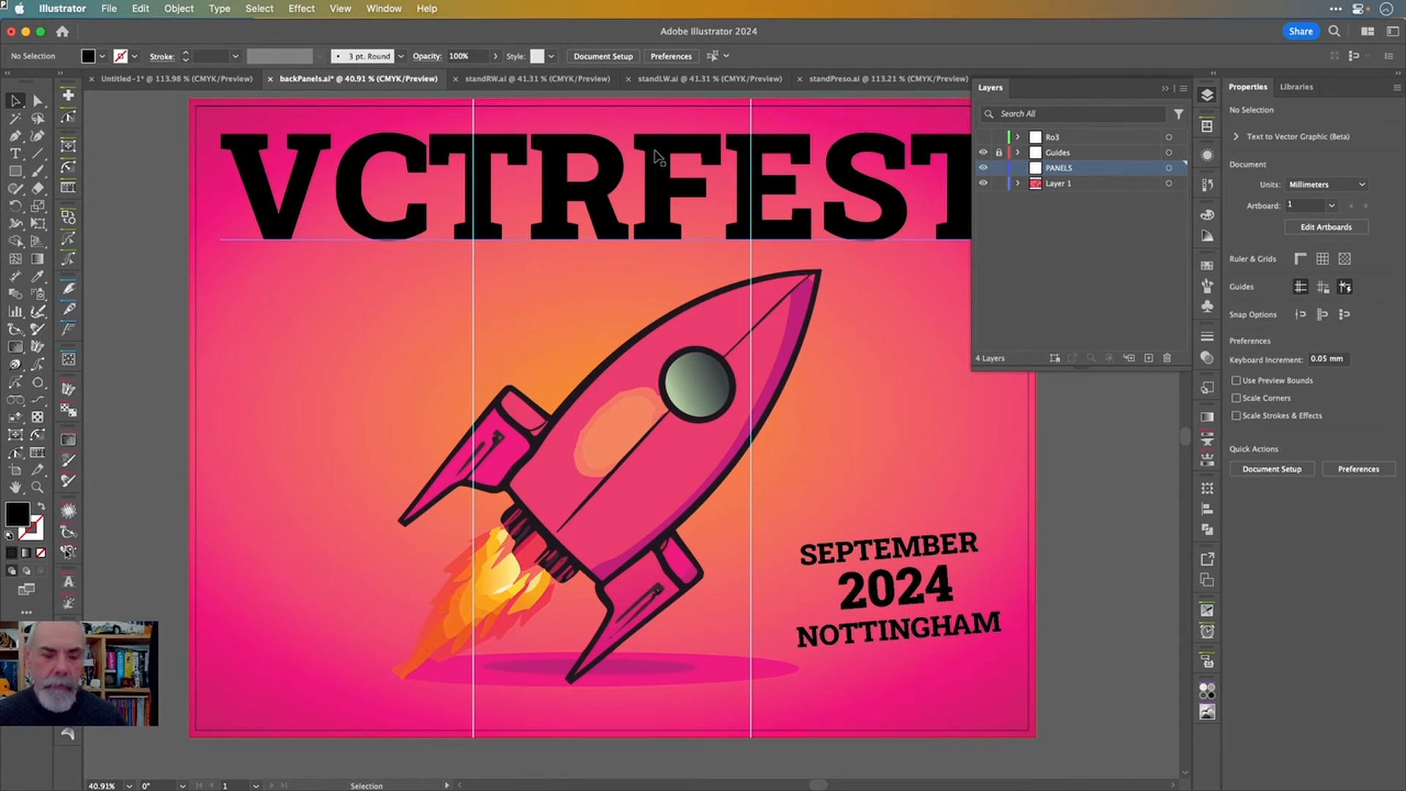
- Draw a vertical line about 562.5 mm long over the left panel guide and set its stroke weight to 8 pt
key(backslash)
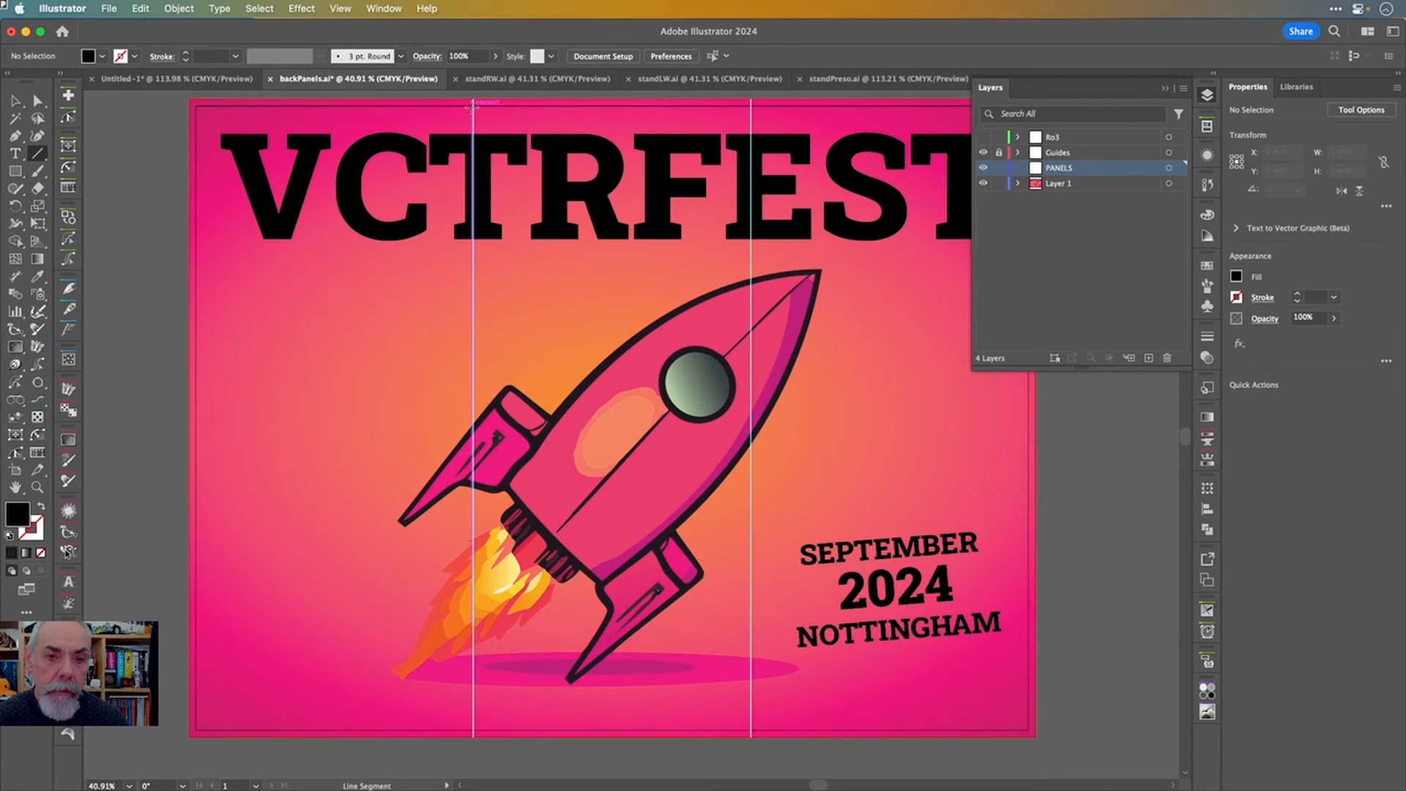
drag(473, 104, 520, 729)
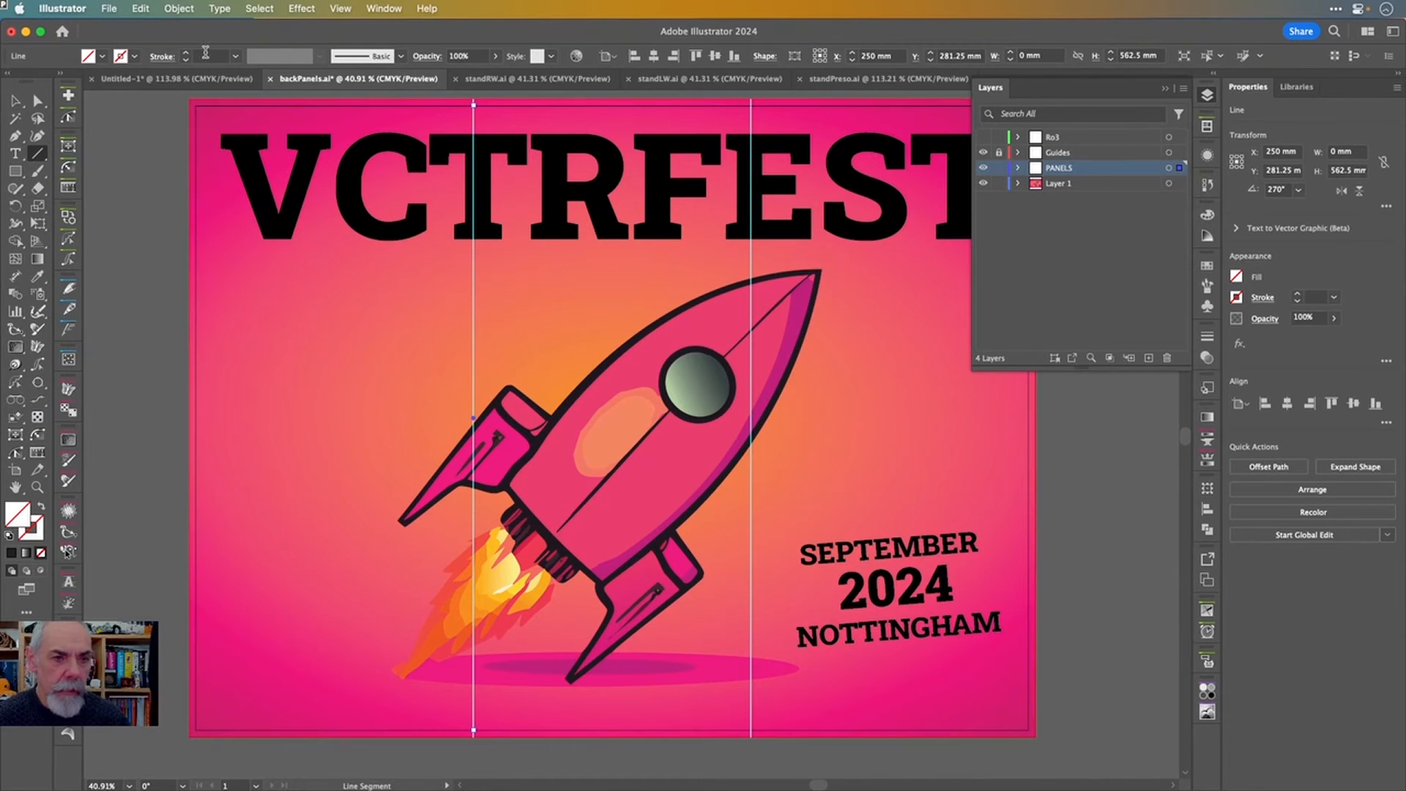
scroll(208, 56, up, 1)
scroll(207, 55, up, 4)
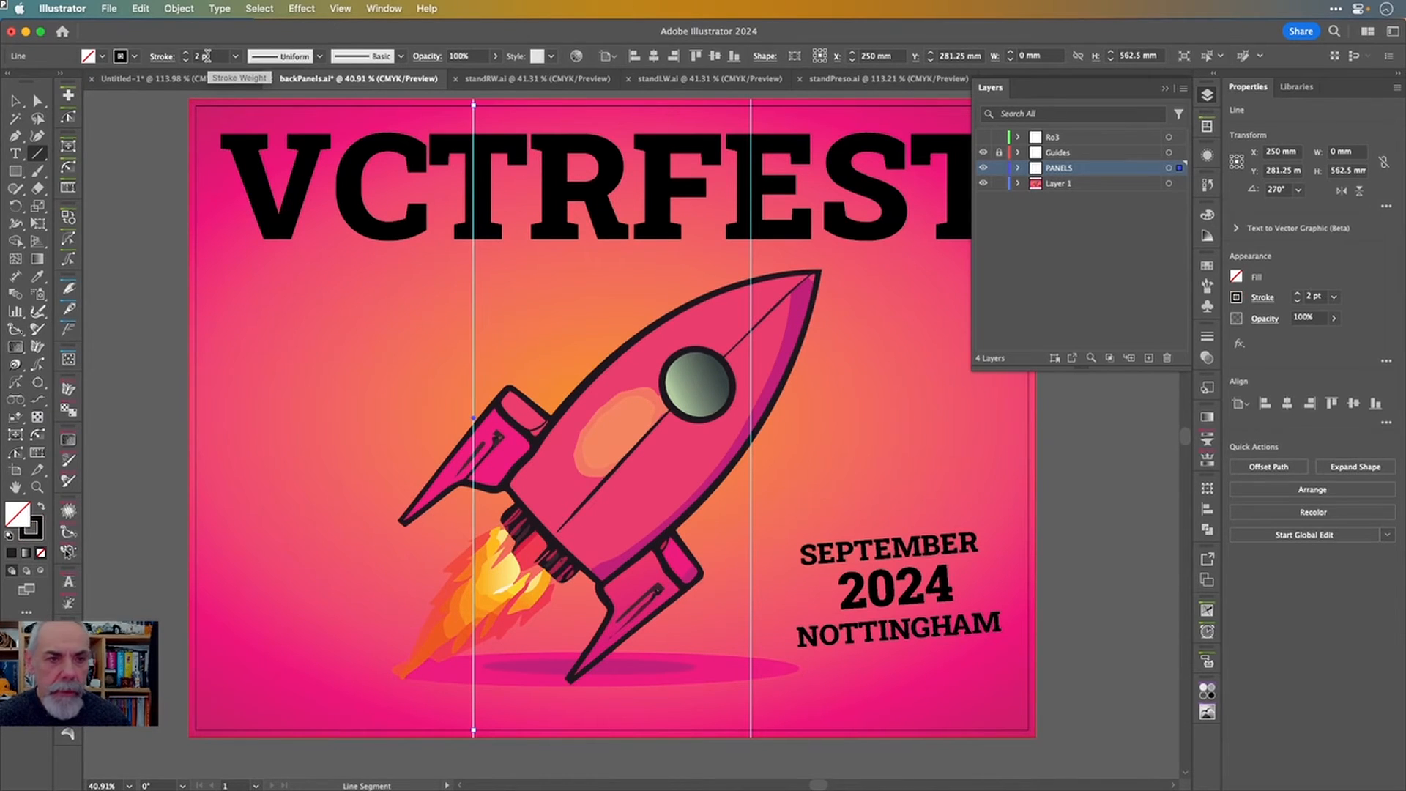
scroll(207, 56, up, 5)
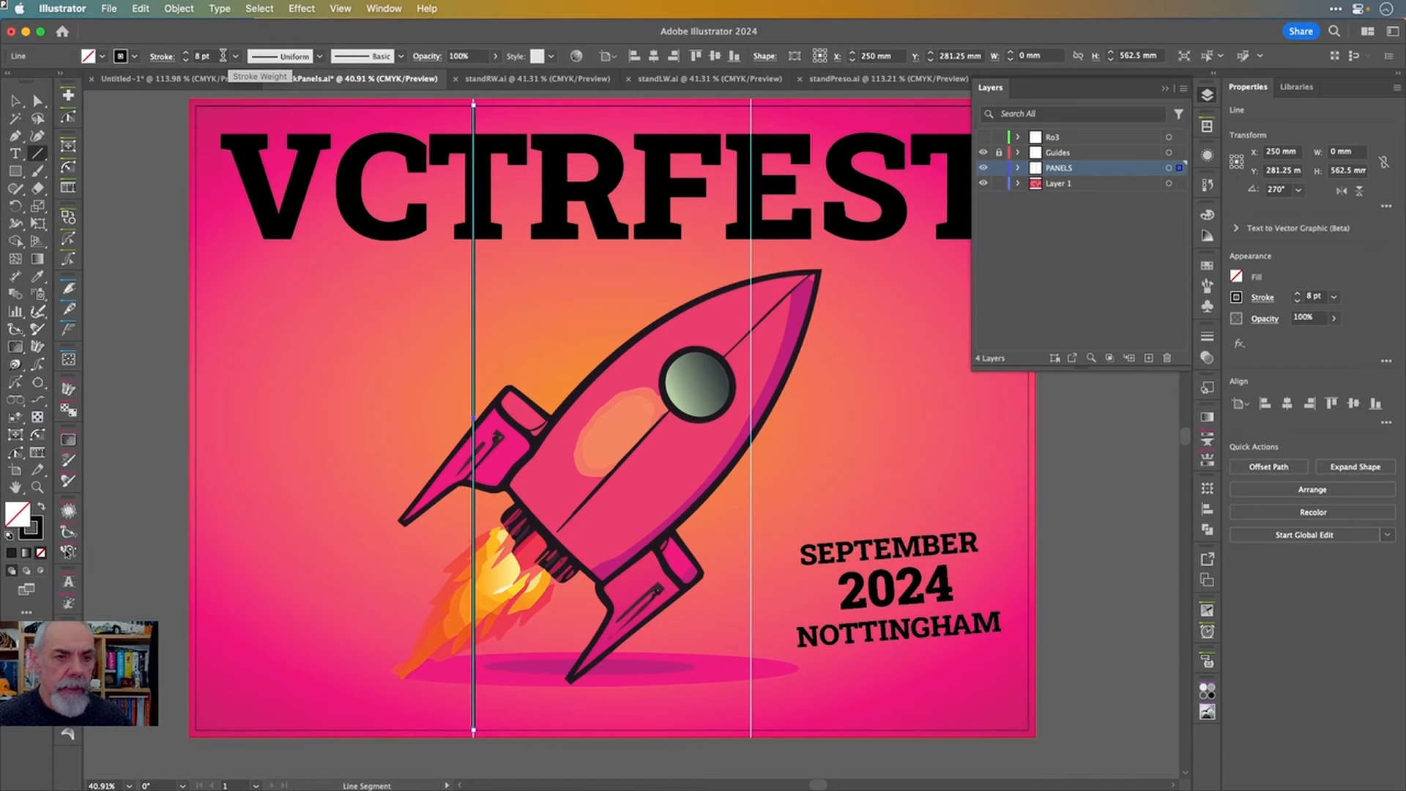
scroll(223, 56, up, 1)
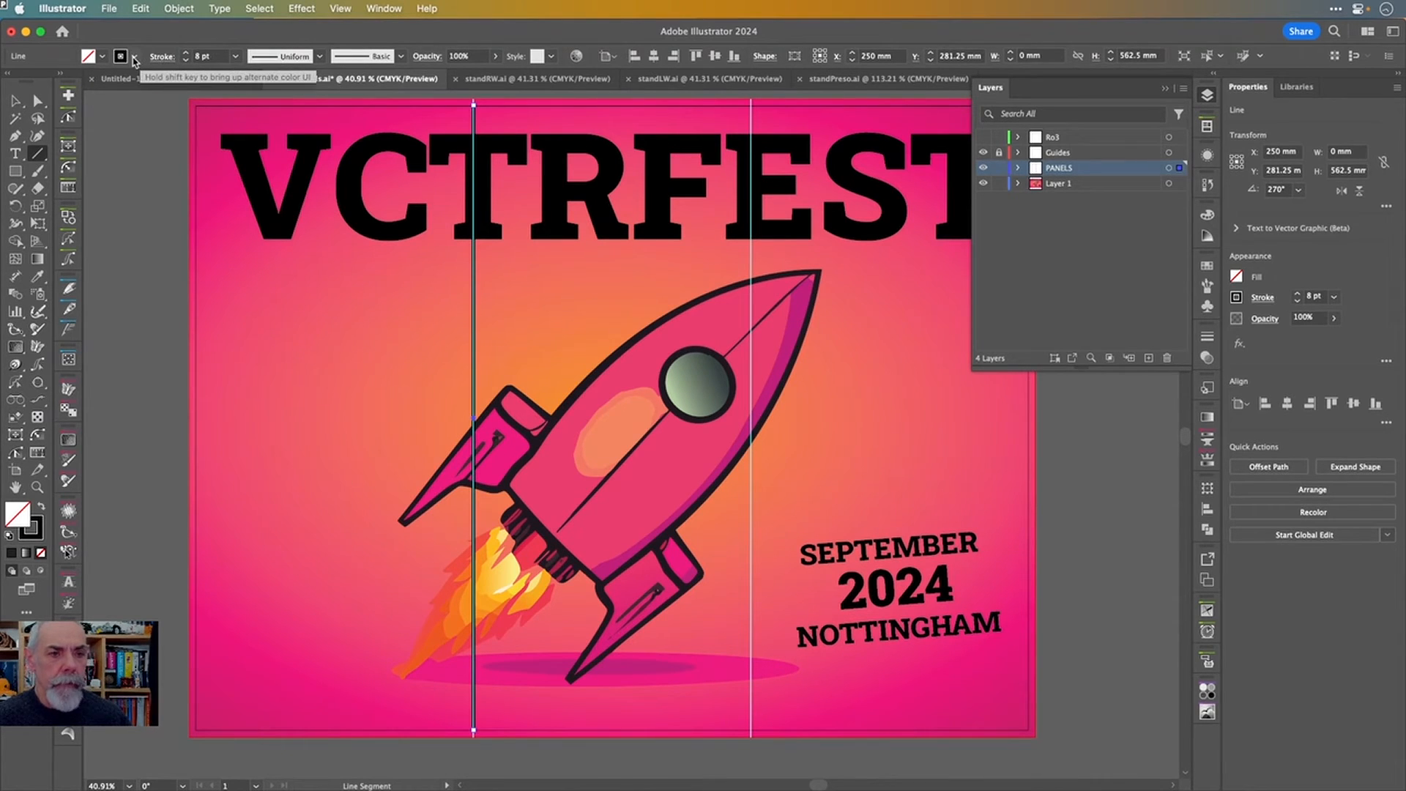
- Colour the vertical panel line's stroke light blue
click(134, 56)
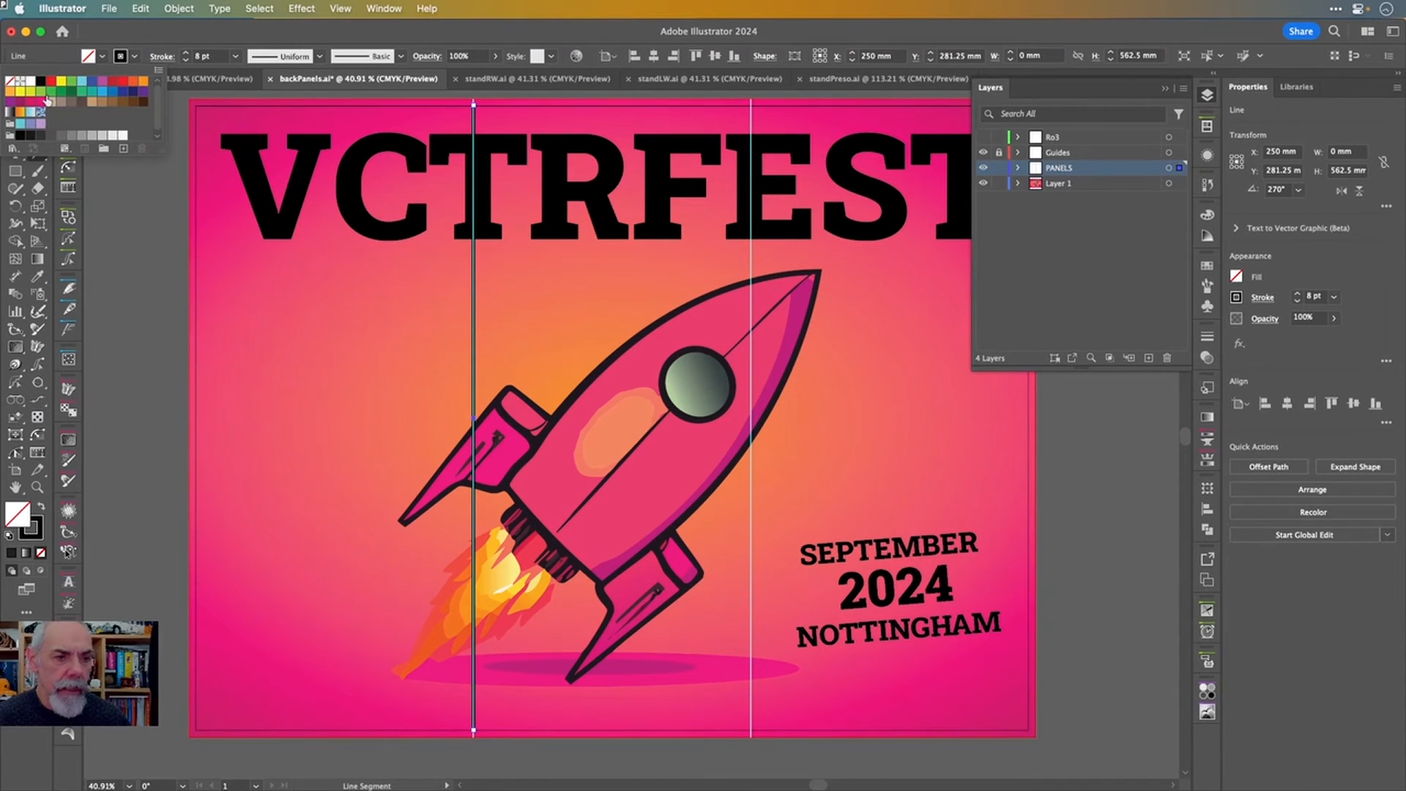
click(102, 92)
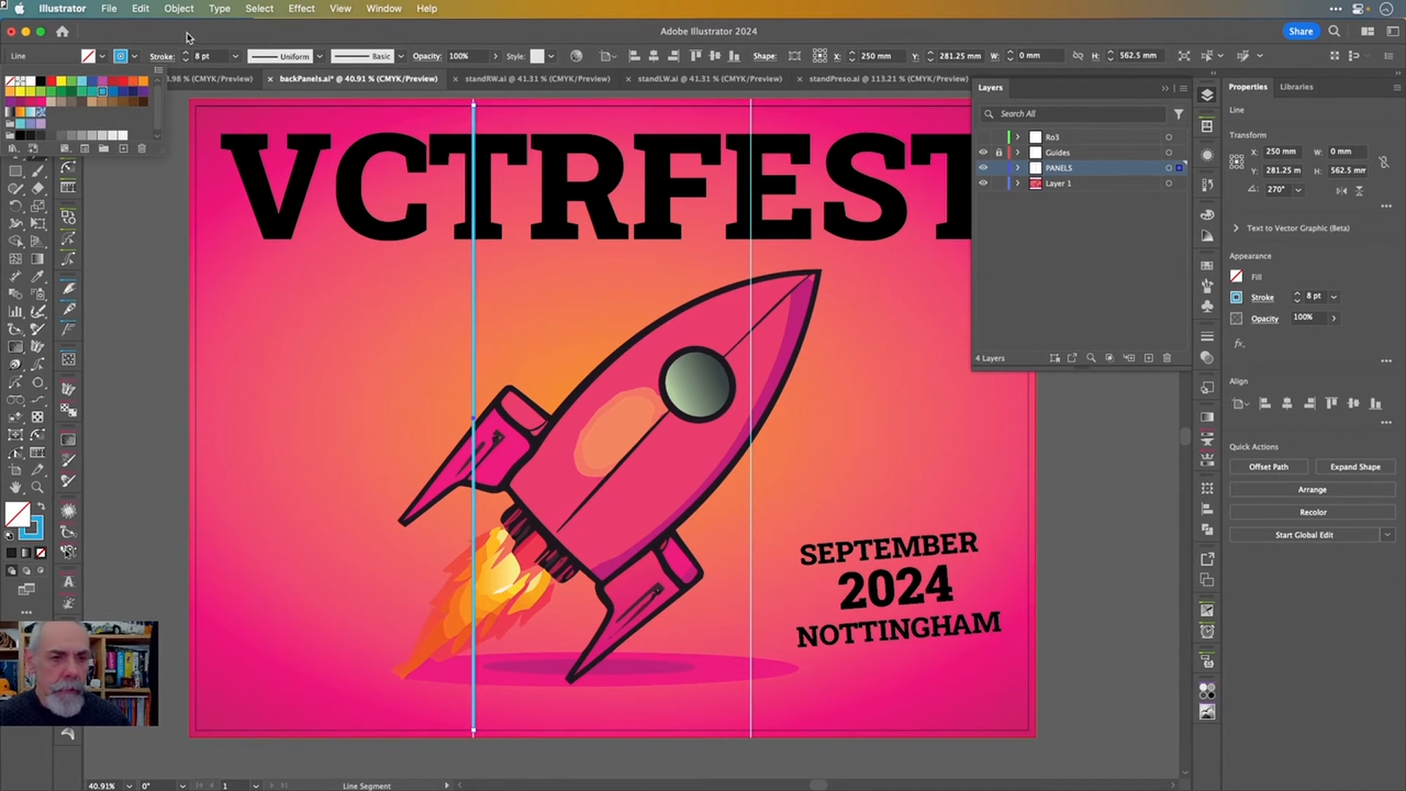
click(163, 56)
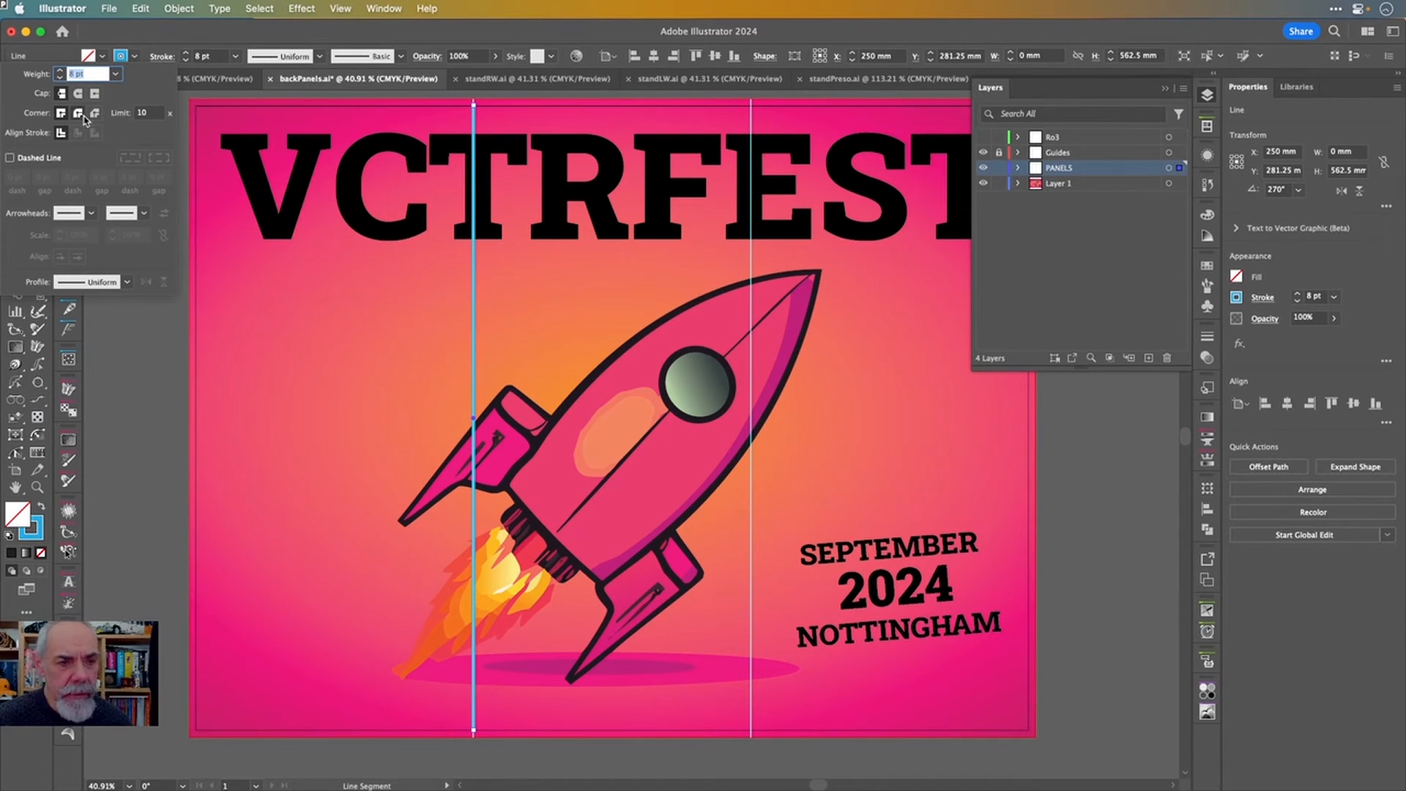
click(162, 34)
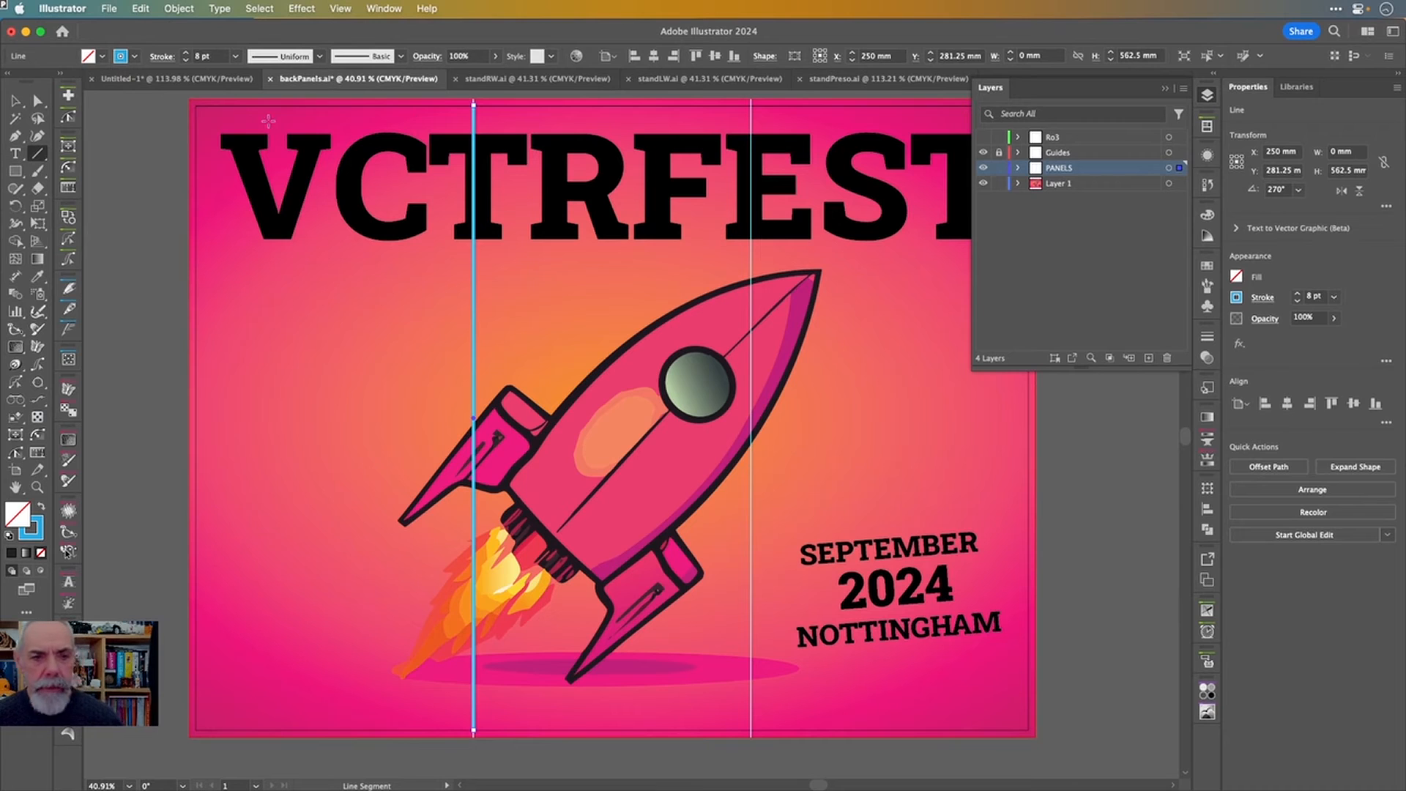
- Duplicate the blue vertical line onto the right panel guide
click(15, 100)
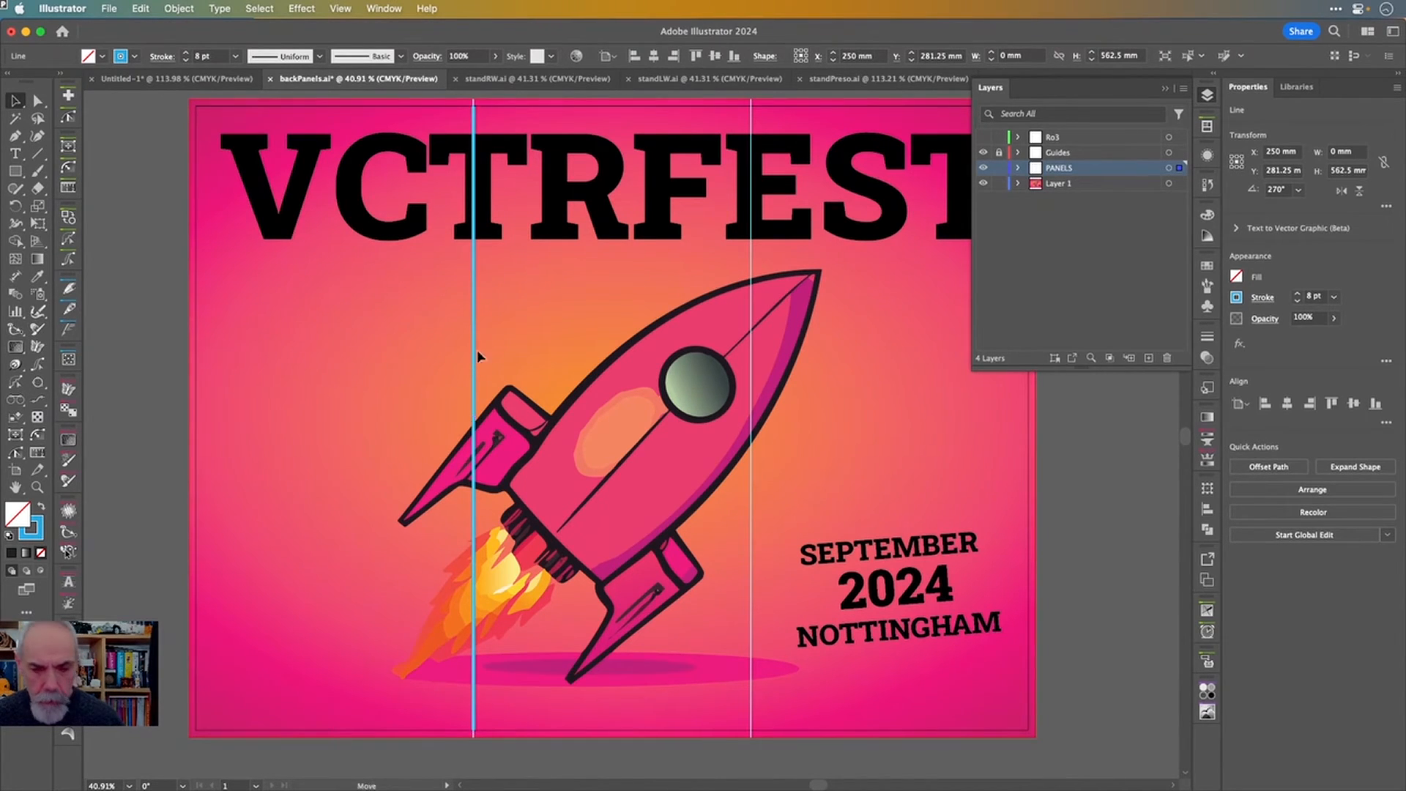
drag(474, 353, 750, 379)
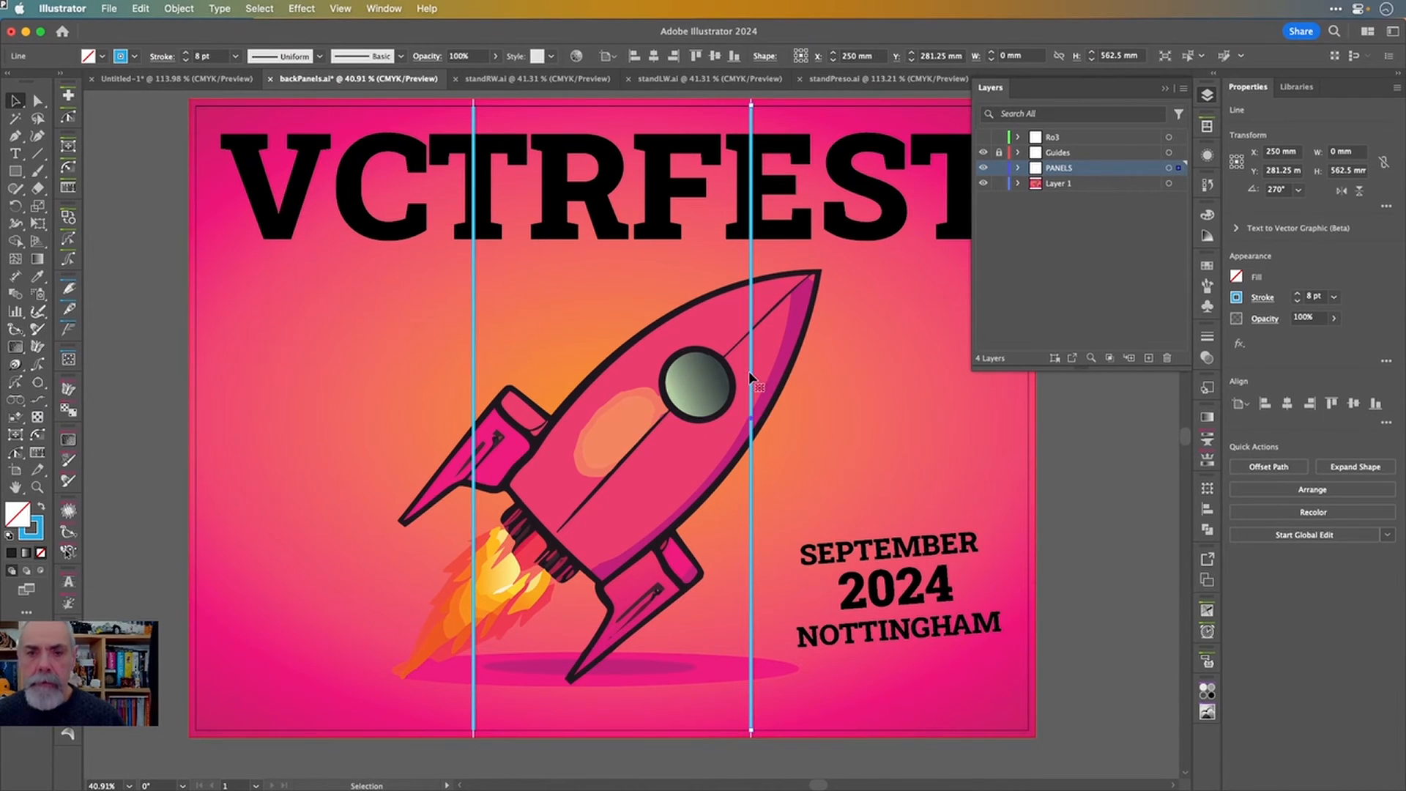
- Copy both blue panel lines, save backPanels.ai and paste the lines into standRW.ai
shift+click(474, 359)
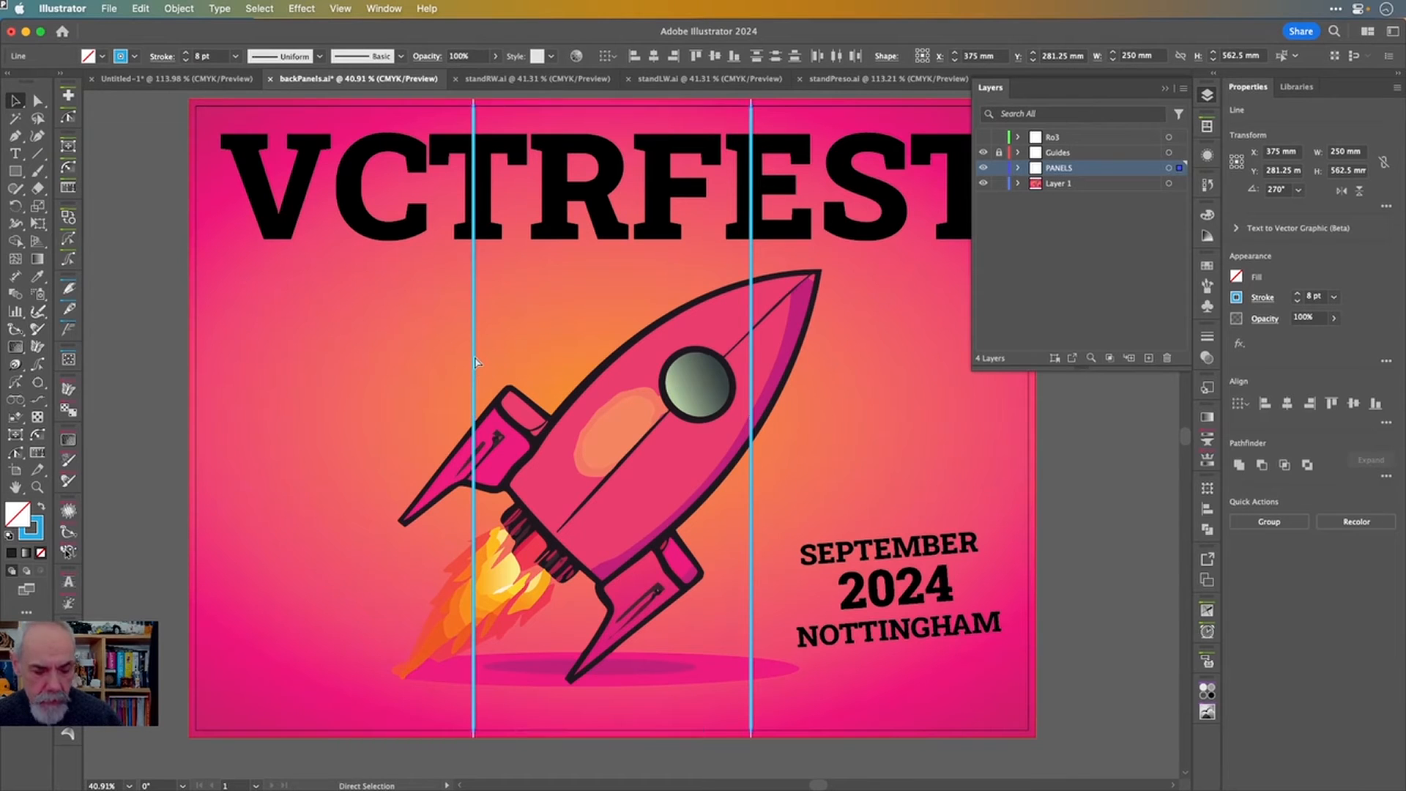
key(super+s)
click(523, 79)
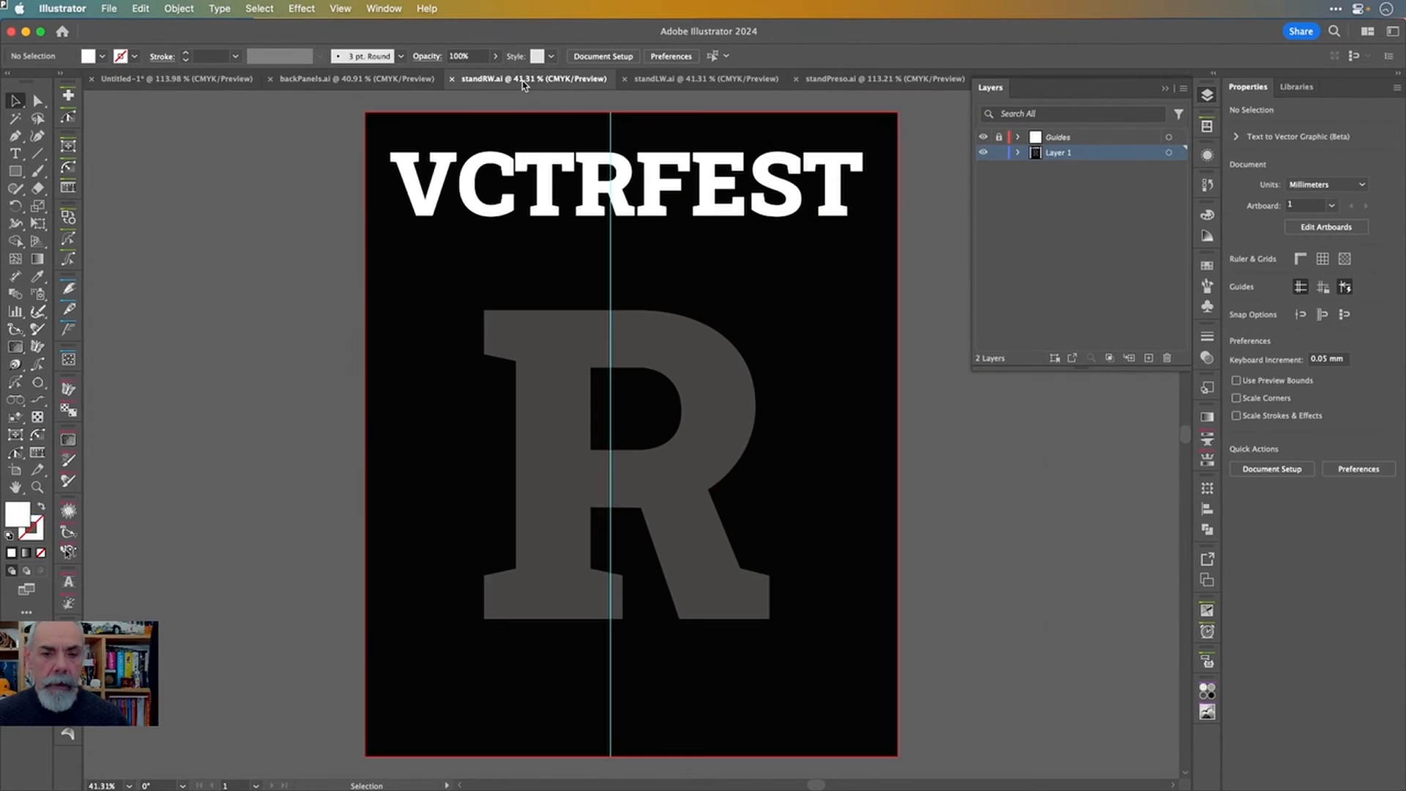
key(super+v)
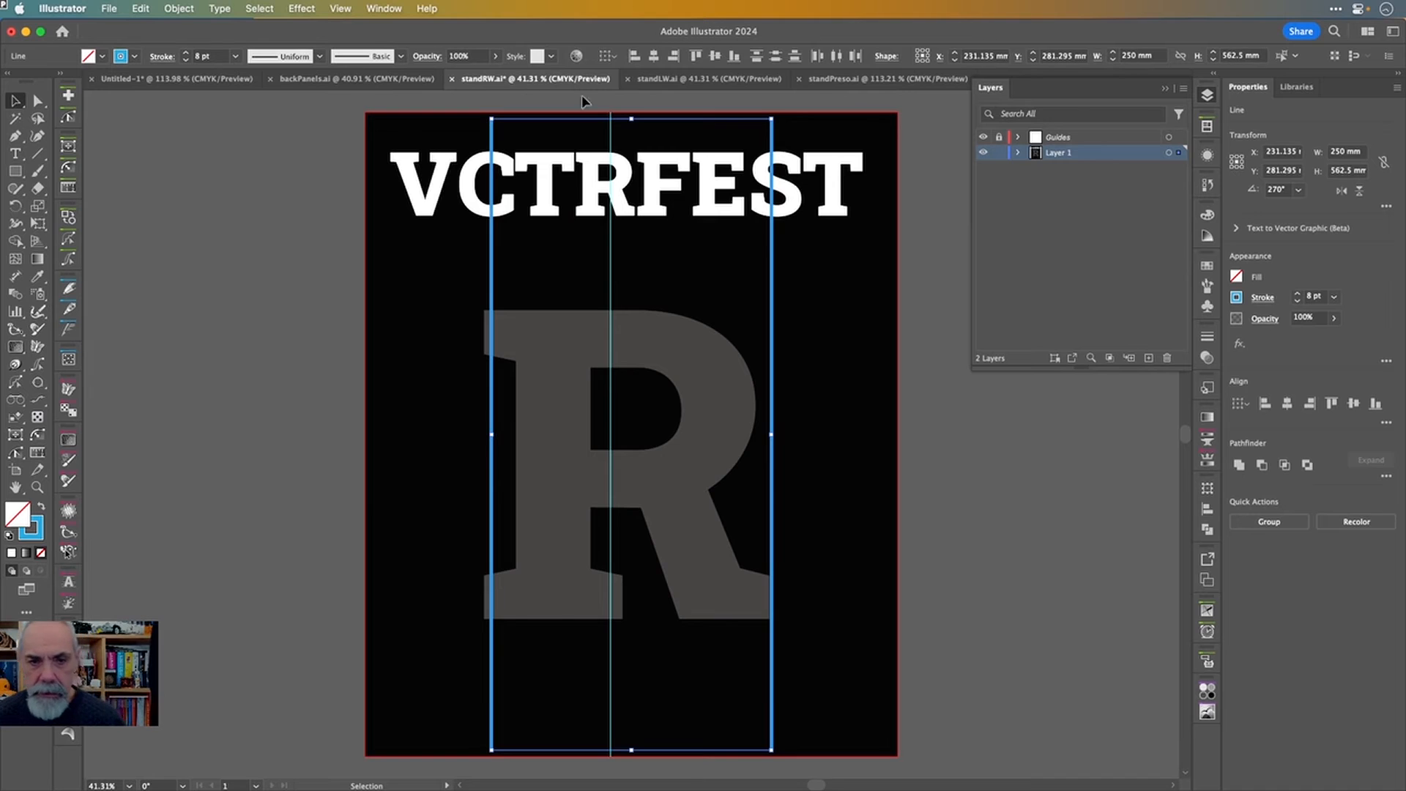
- Delete the right blue line in standRW.ai and move the remaining one onto the vertical guide
click(923, 224)
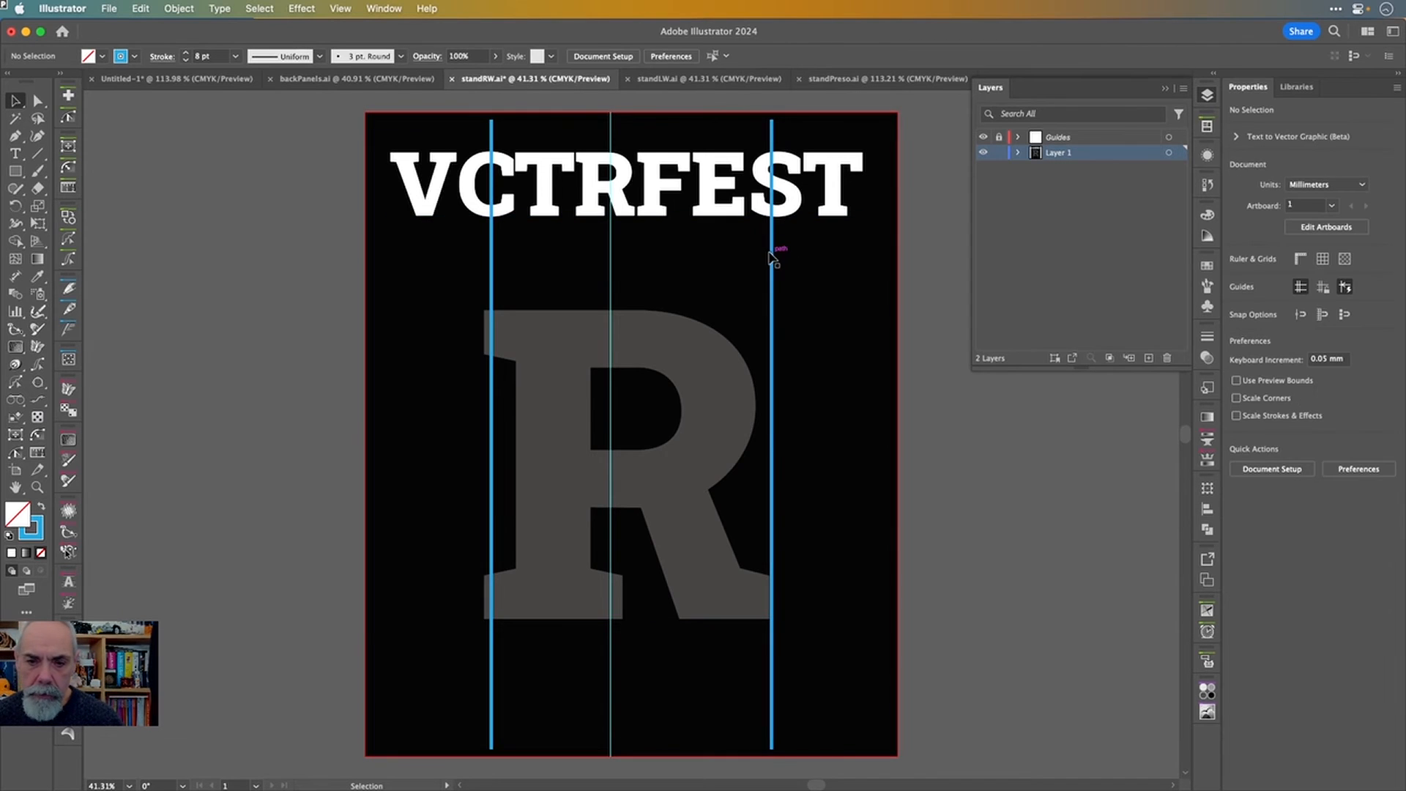
click(772, 252)
key(Delete)
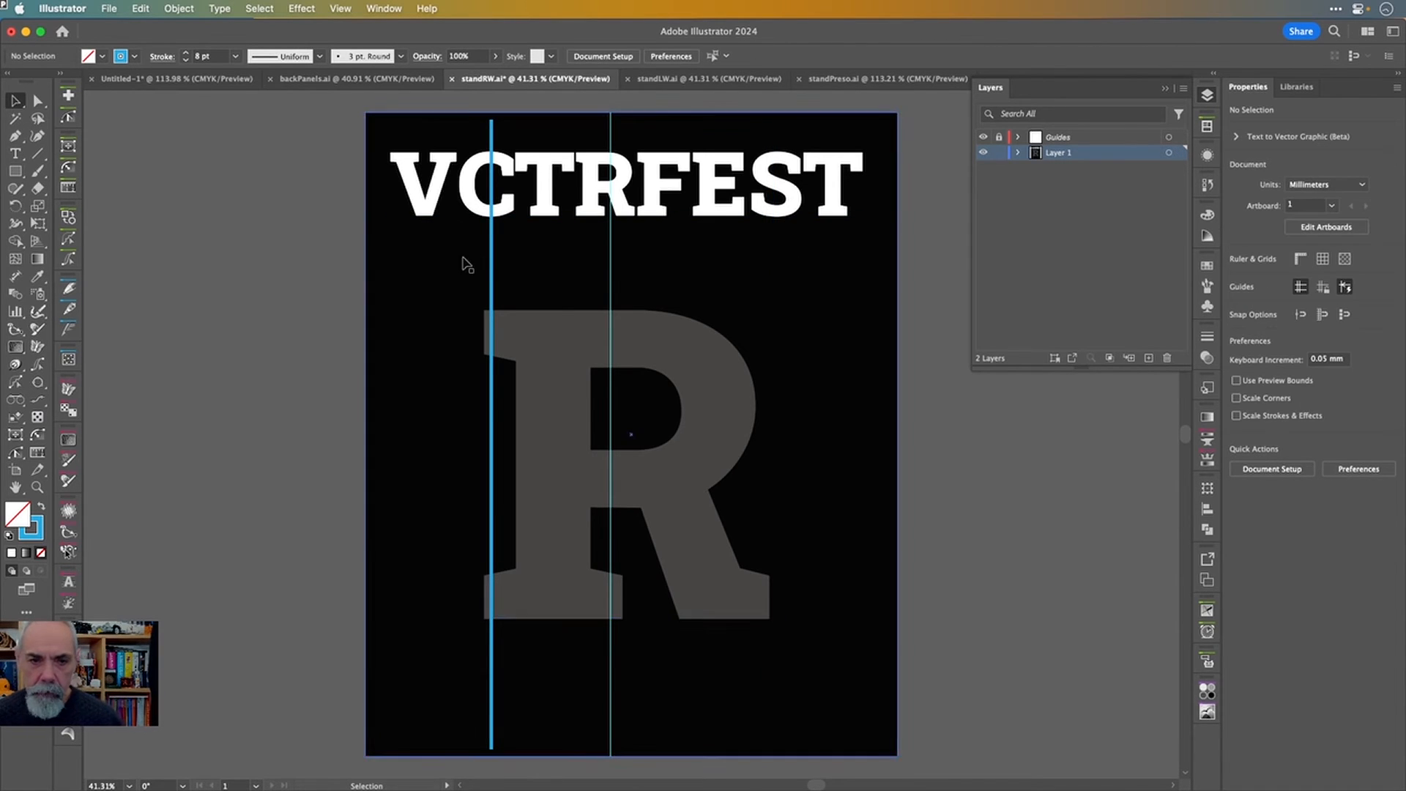
click(493, 257)
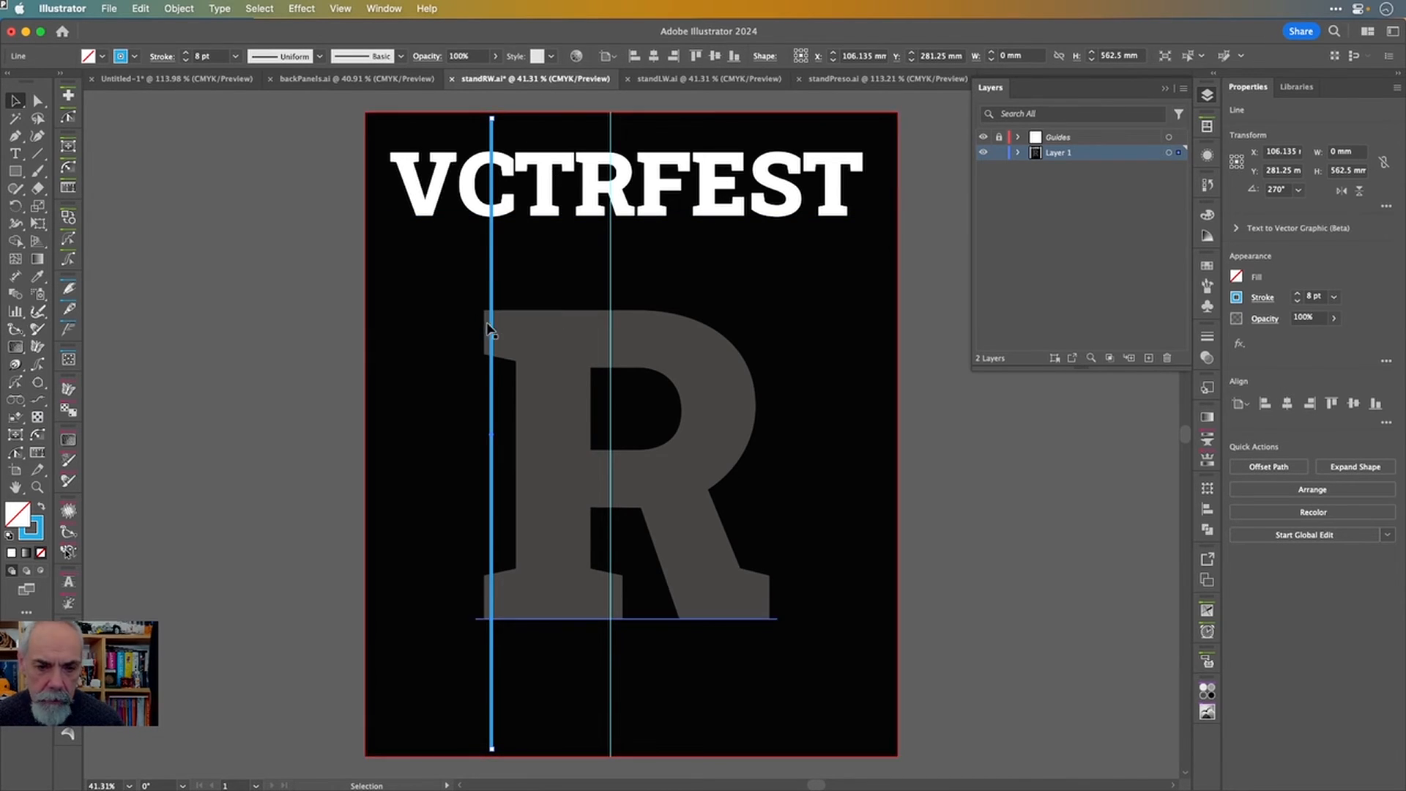
drag(493, 325, 611, 325)
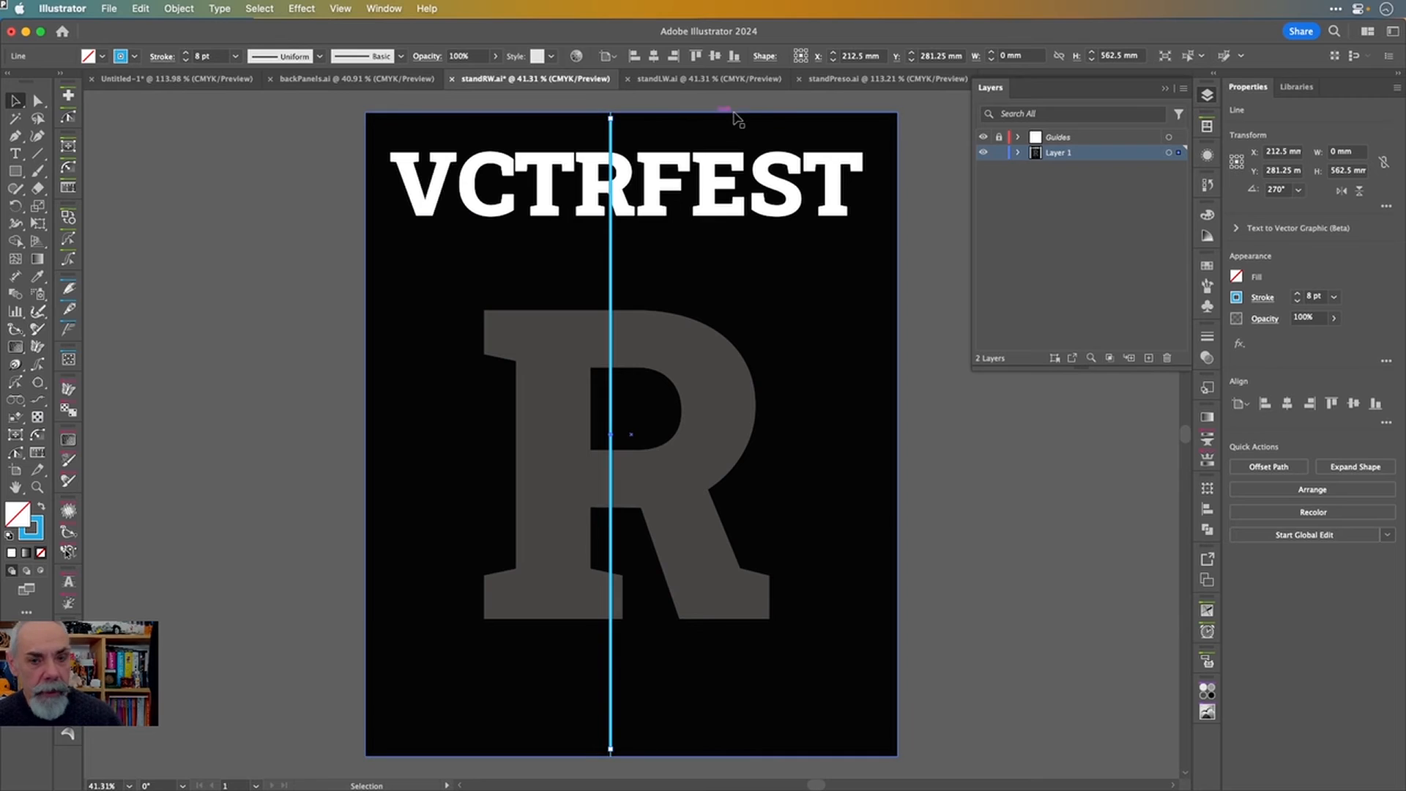
click(915, 122)
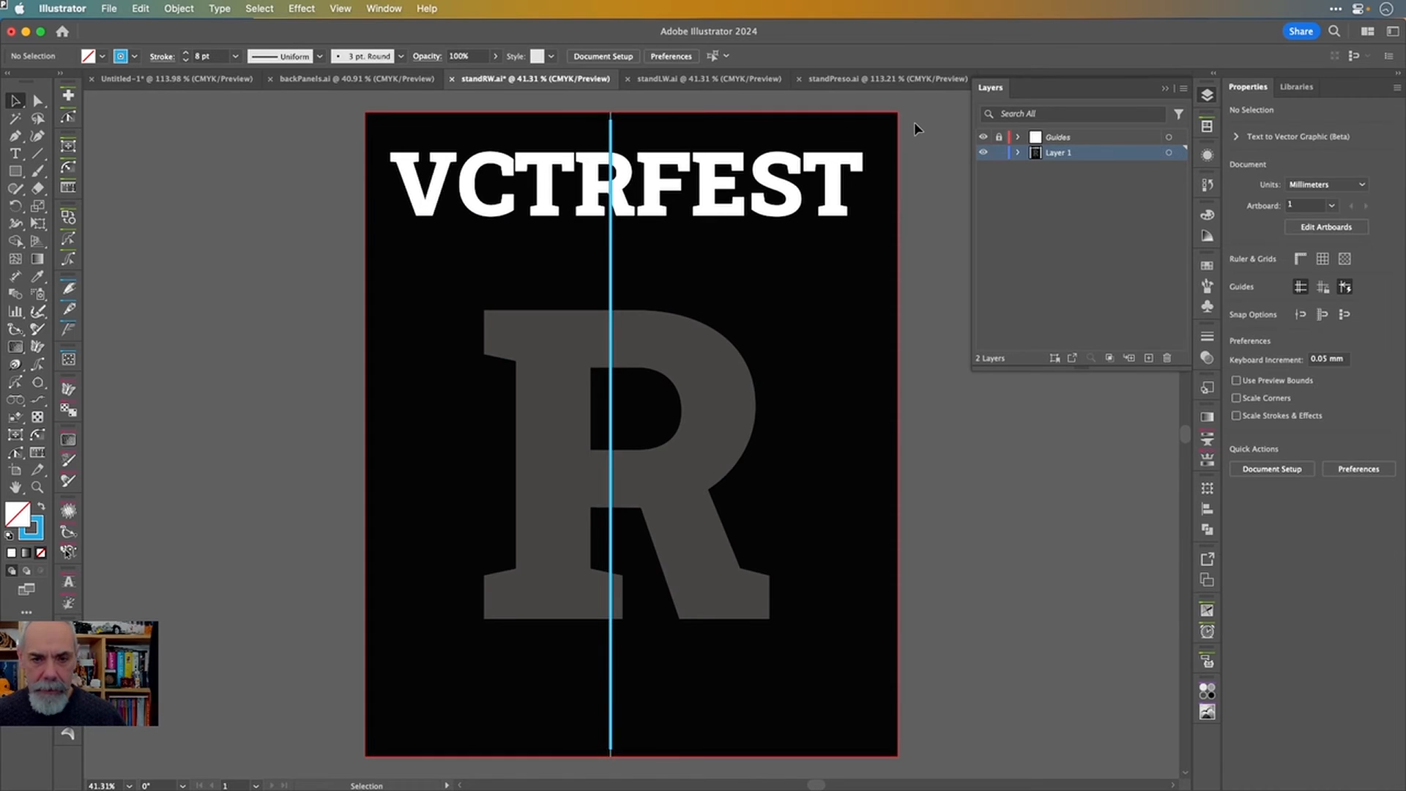
- Save standRW.ai and accept updating the modified linked files
click(611, 166)
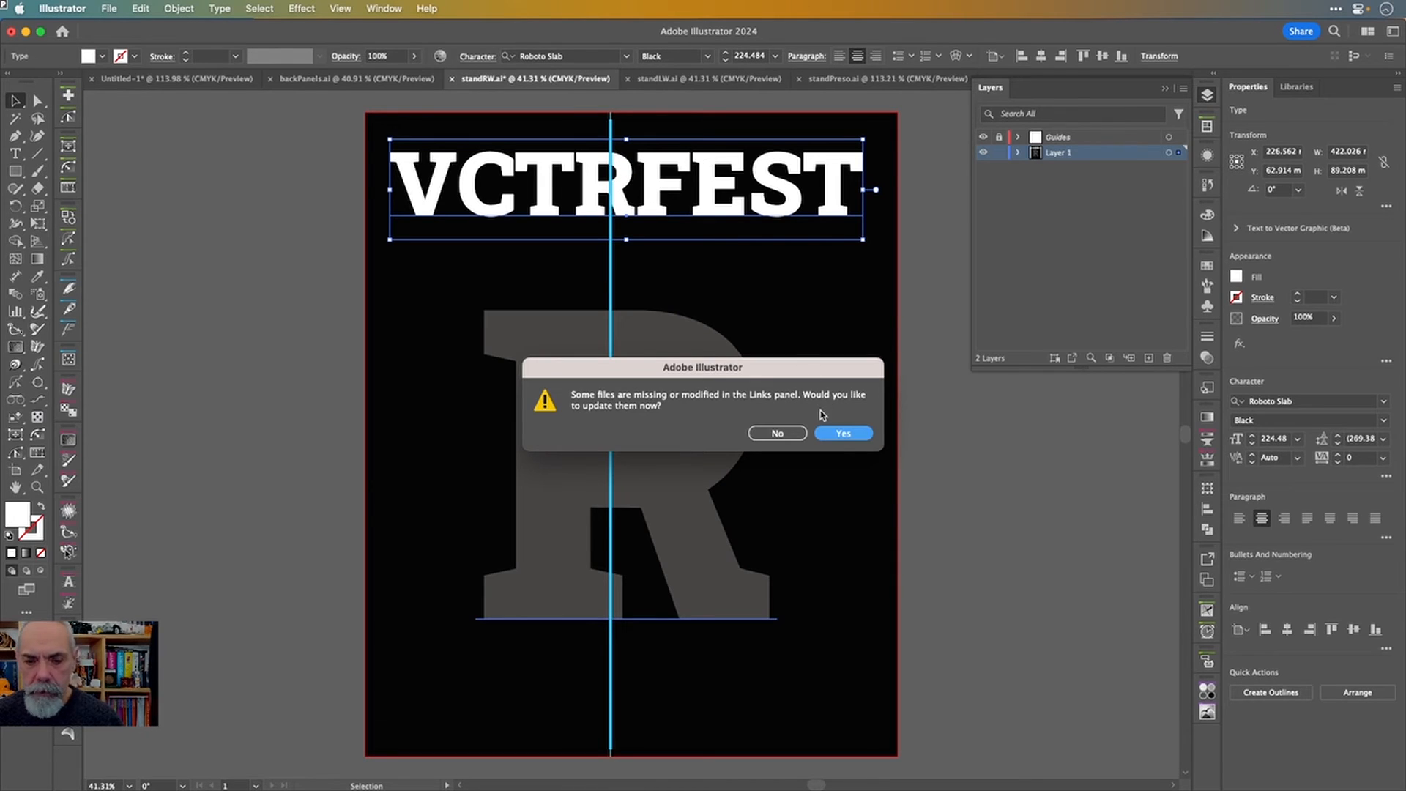
click(842, 434)
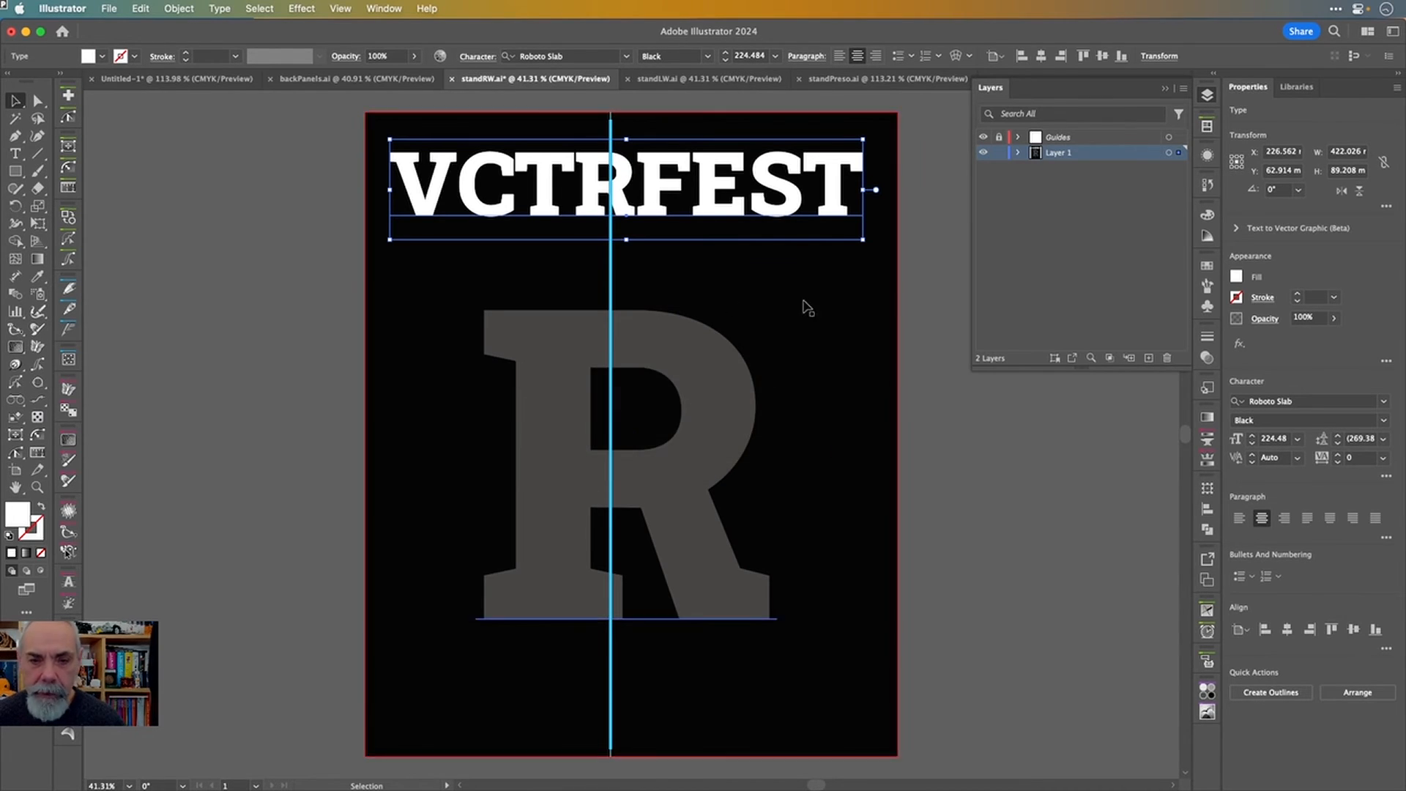
key(super+s)
- Paste both blue panel lines in place in standLW.ai and delete the left one
click(709, 79)
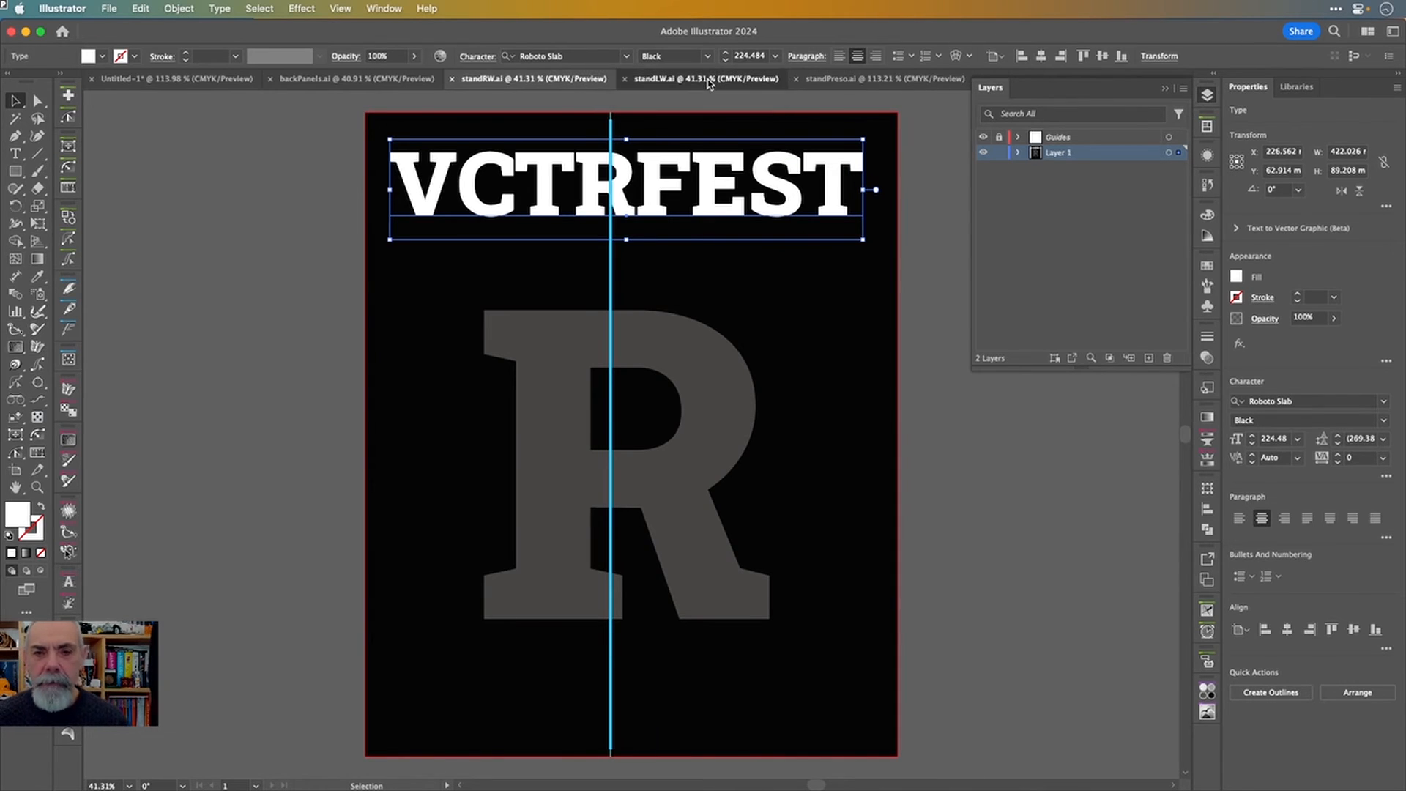
key(a)
key(super+f)
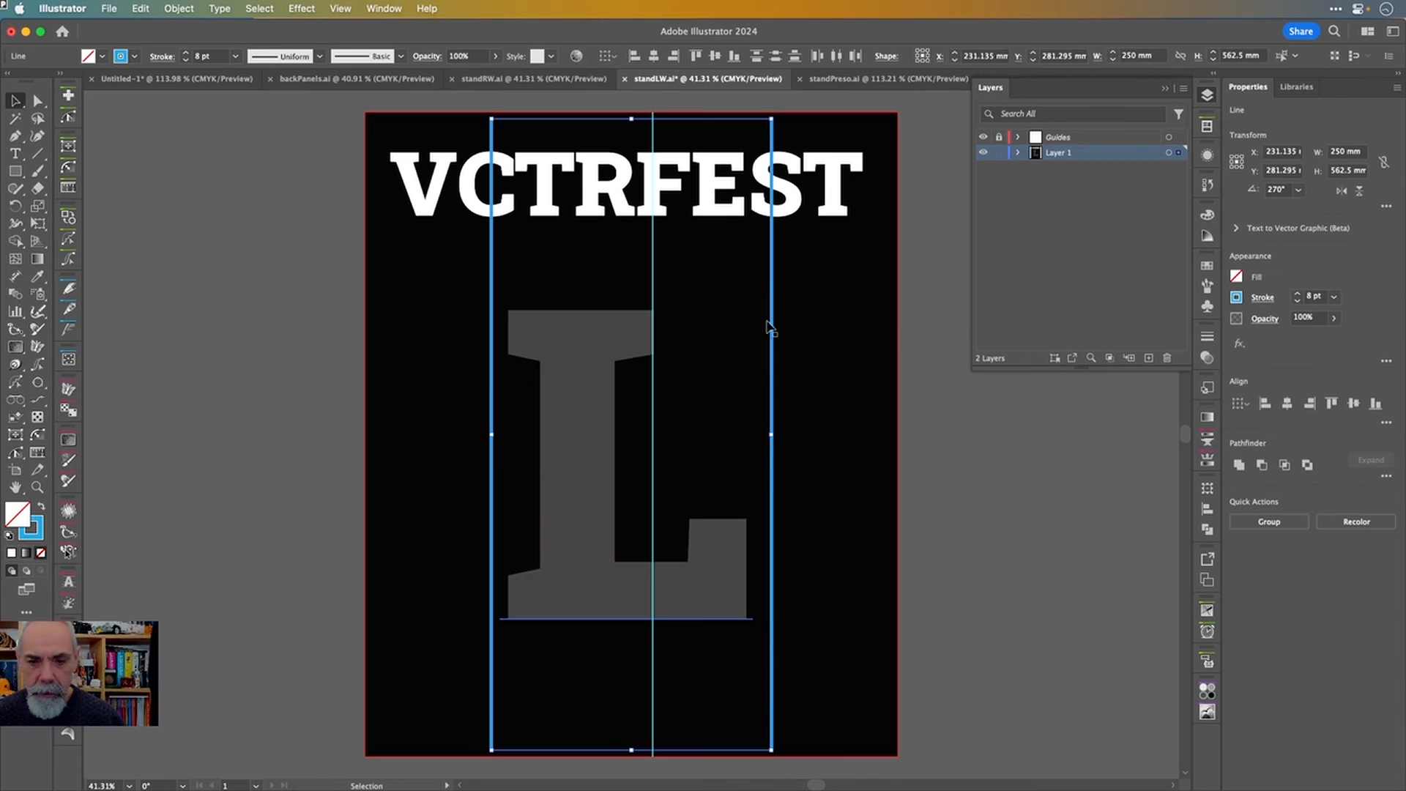
click(937, 279)
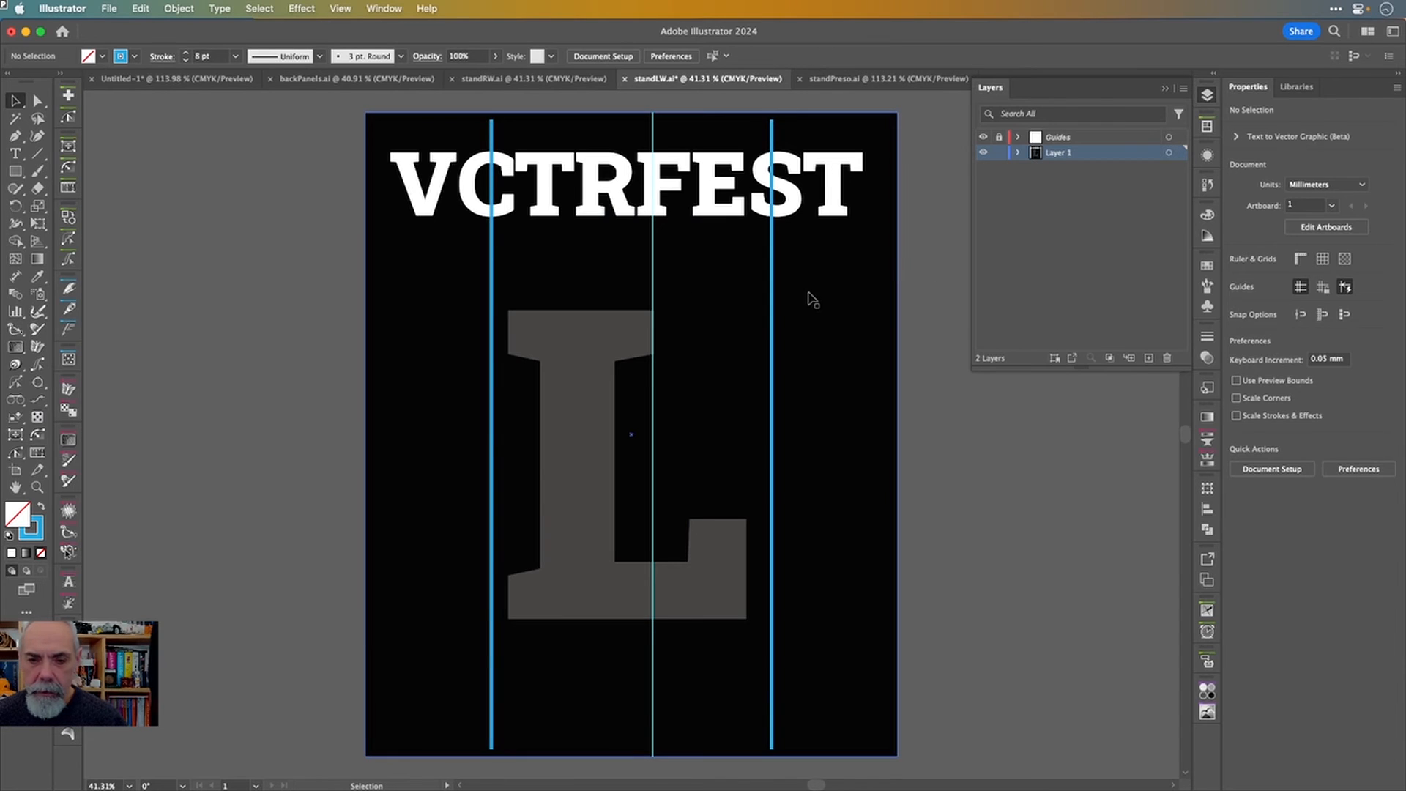
click(495, 339)
key(Delete)
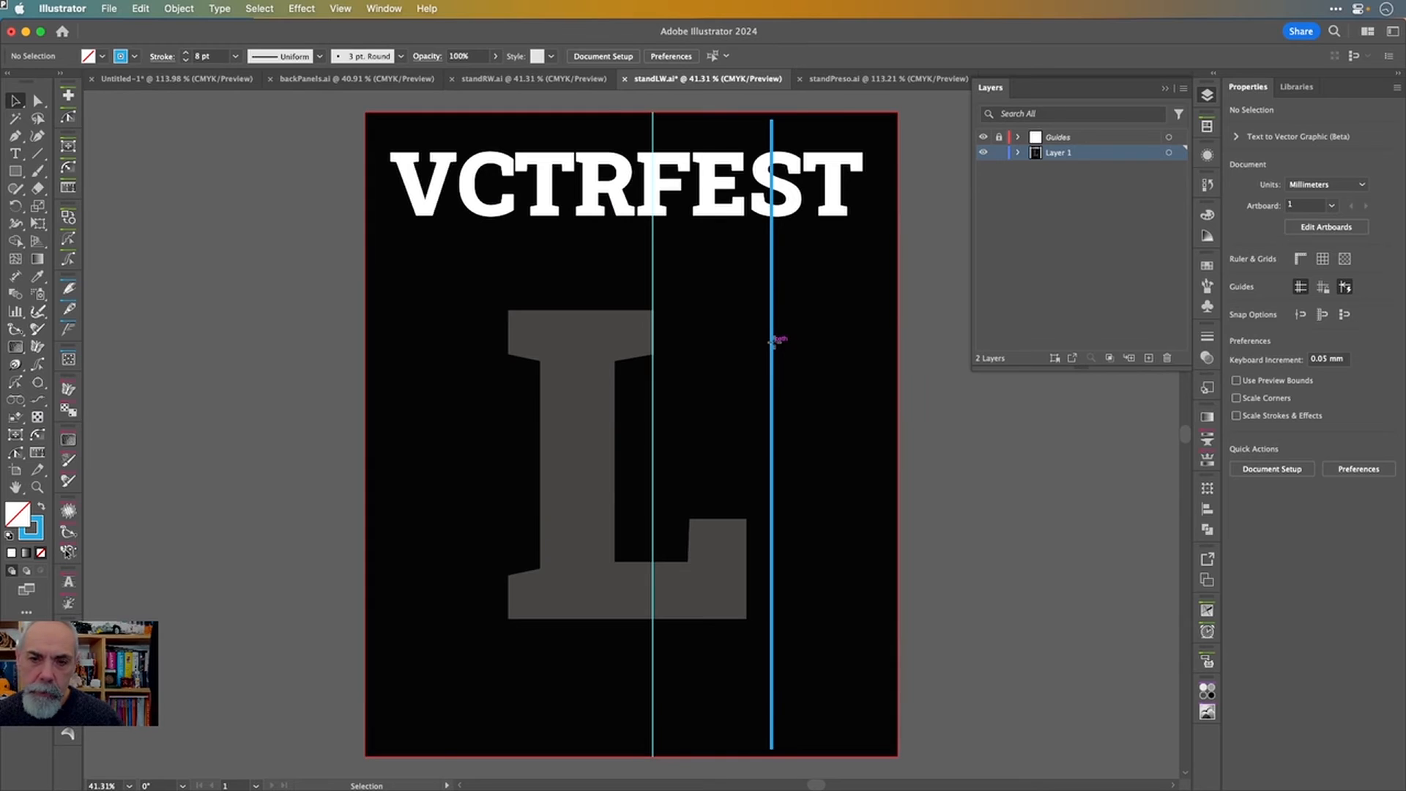
- Move the remaining blue line onto the vertical guide and save standLW.ai
drag(772, 340, 654, 334)
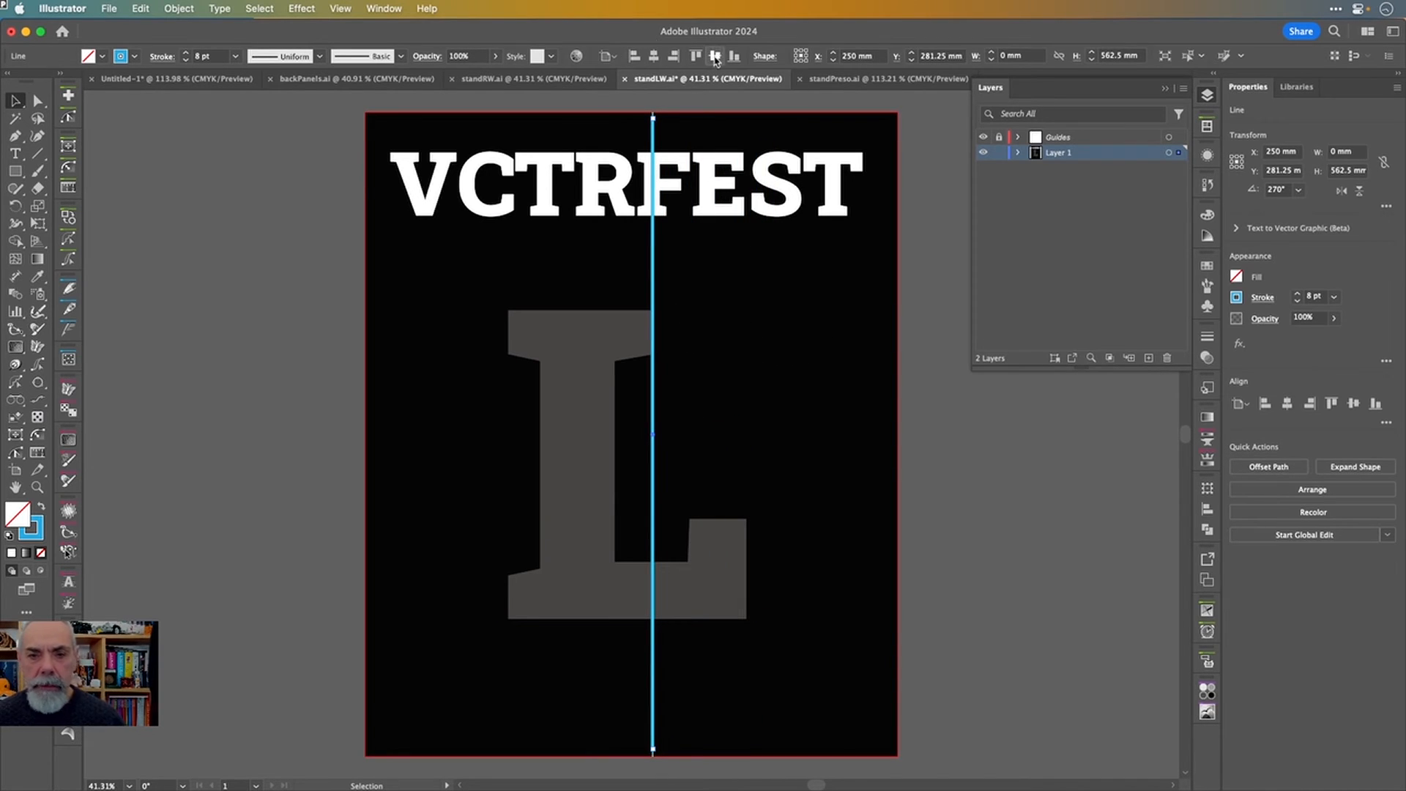
click(923, 178)
key(super+s)
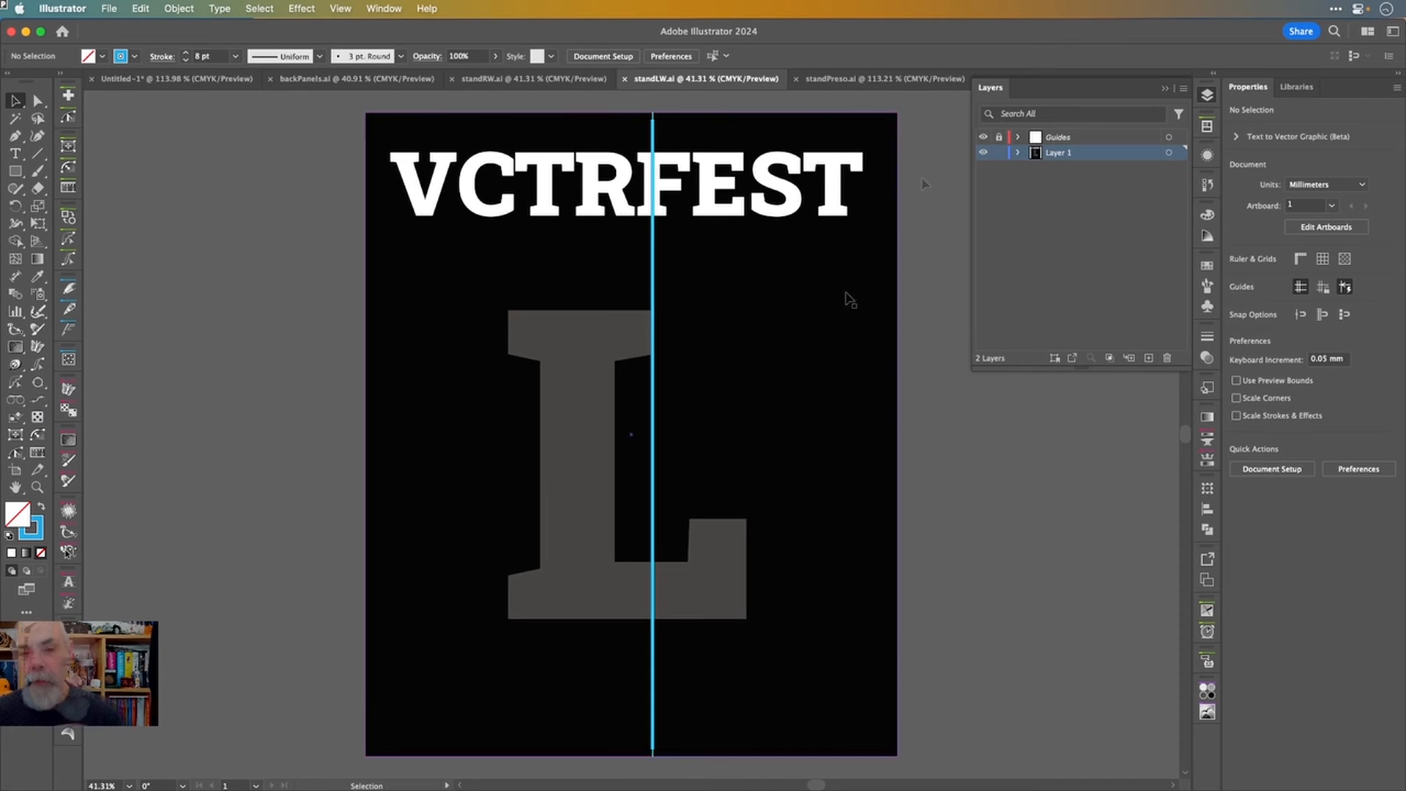
- In standPreso.ai, draw a rectangle about 150 by 11 mm above the lower artwork, spanning the L and R panels' blue lines
click(894, 84)
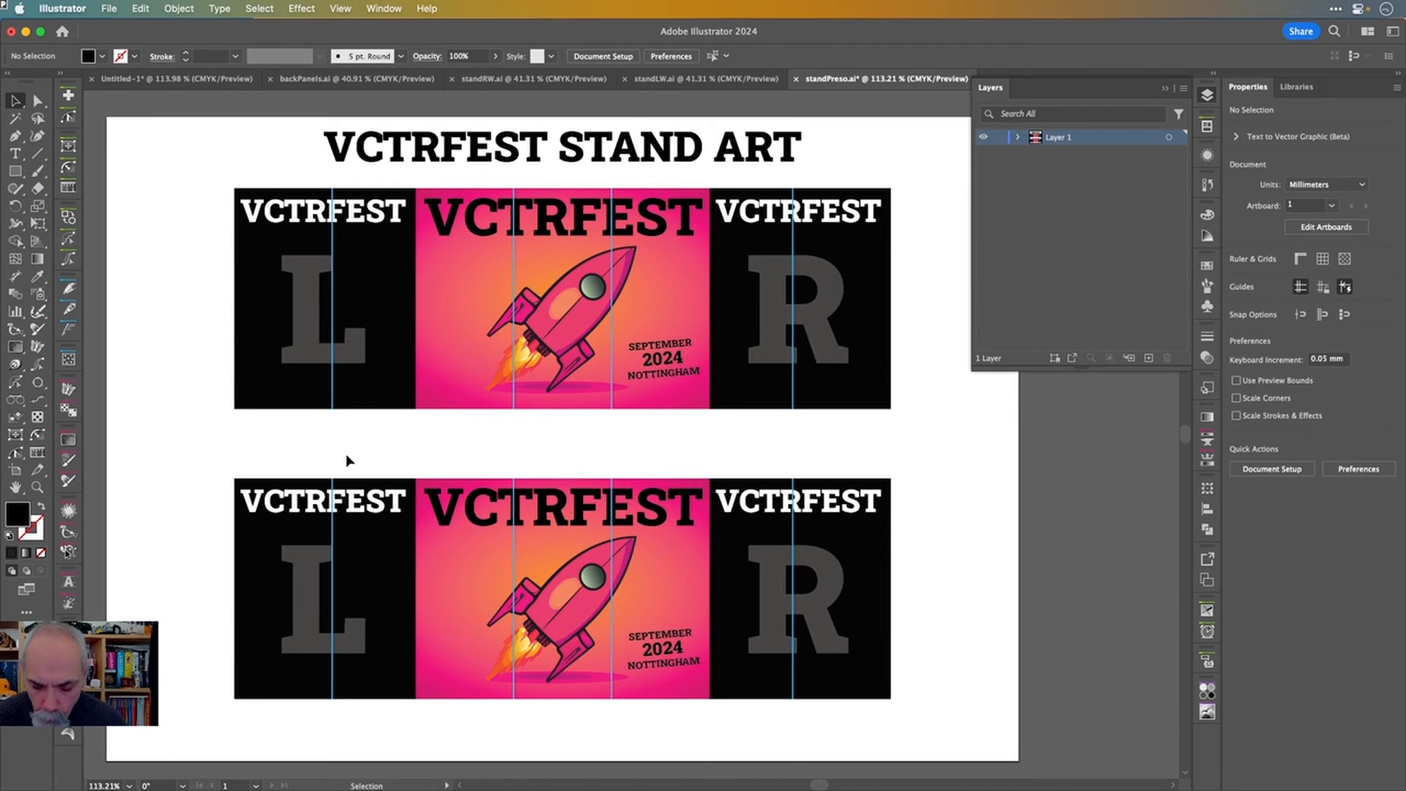
key(m)
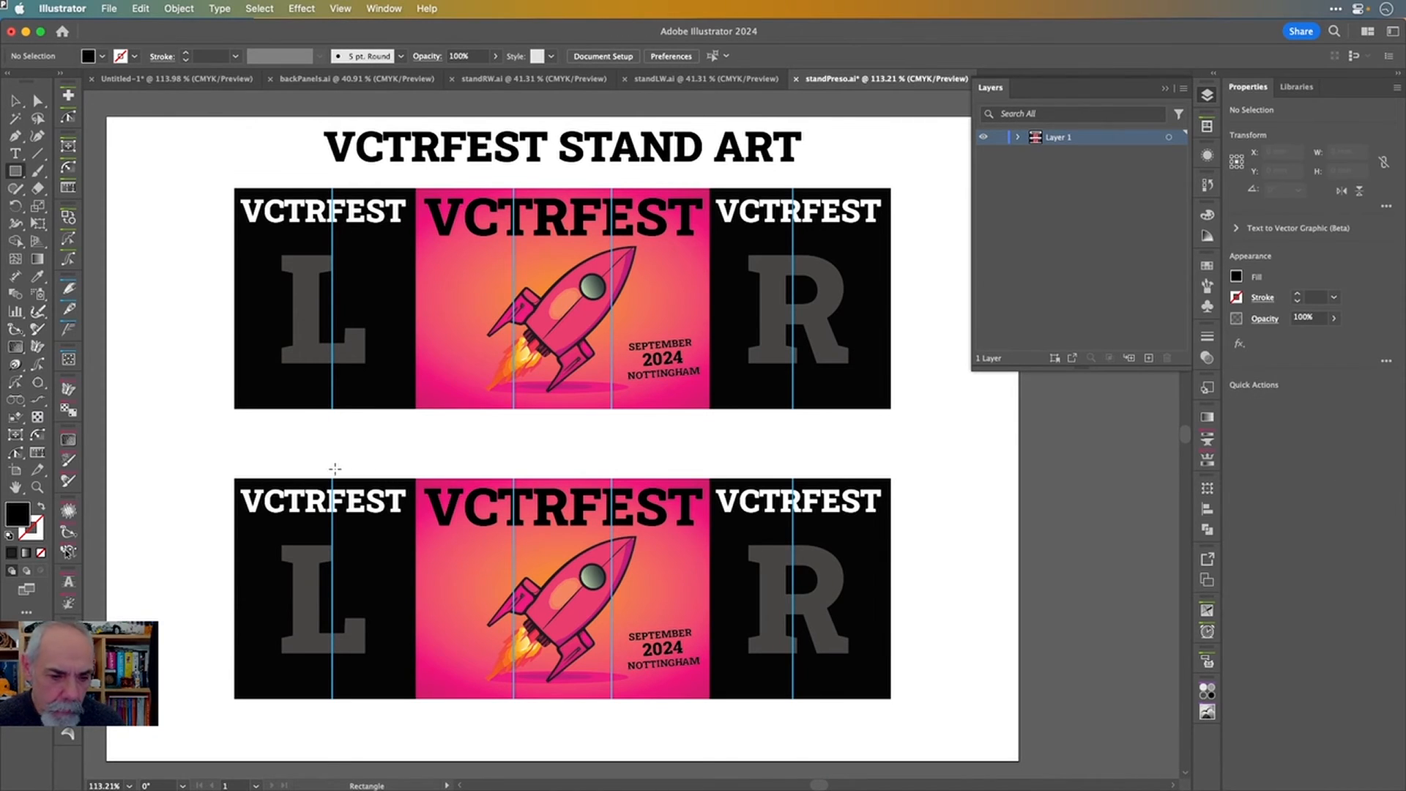
drag(333, 472, 795, 439)
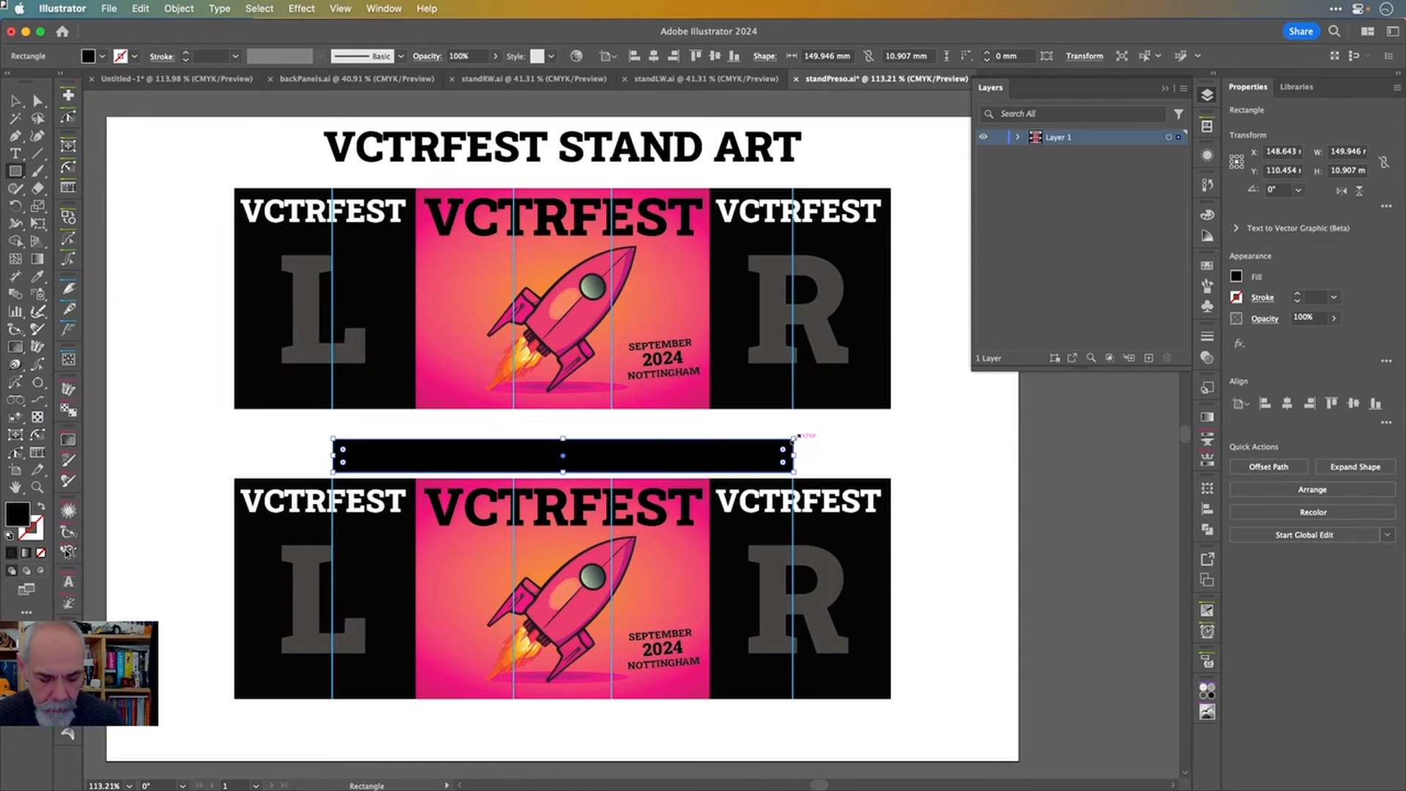
- Cut the black rectangle at its two lower corners with the Scissors tool and delete its bottom edge
key(c)
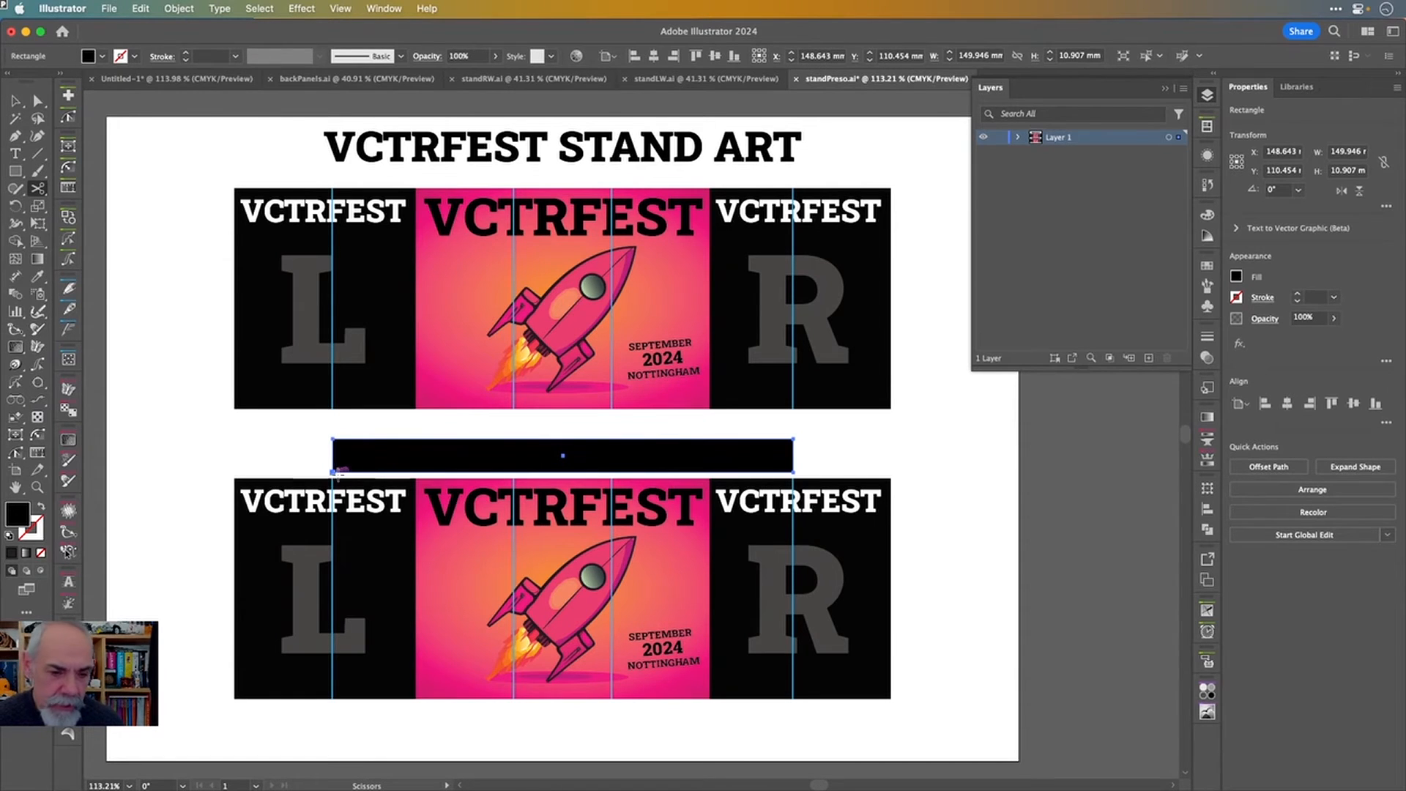
click(334, 472)
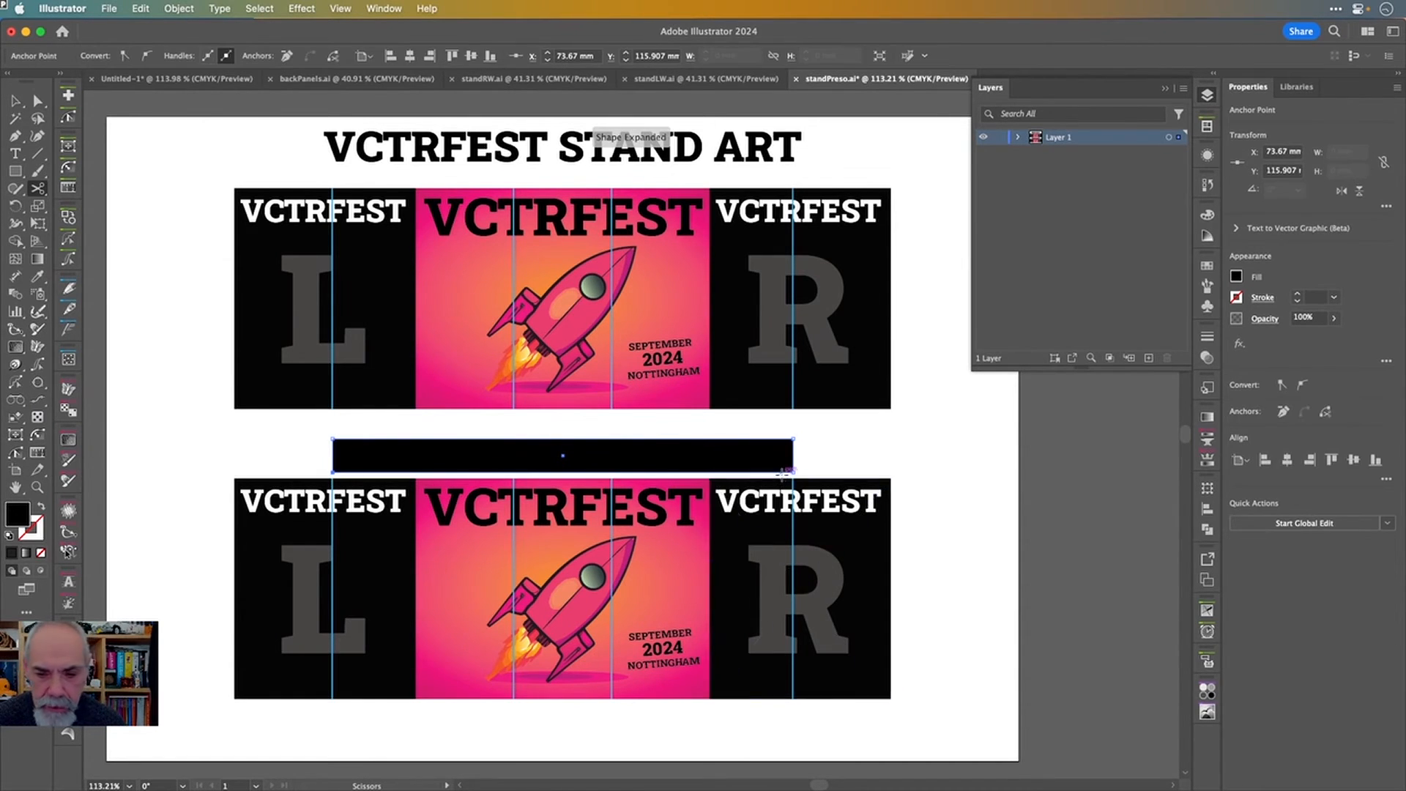
click(793, 472)
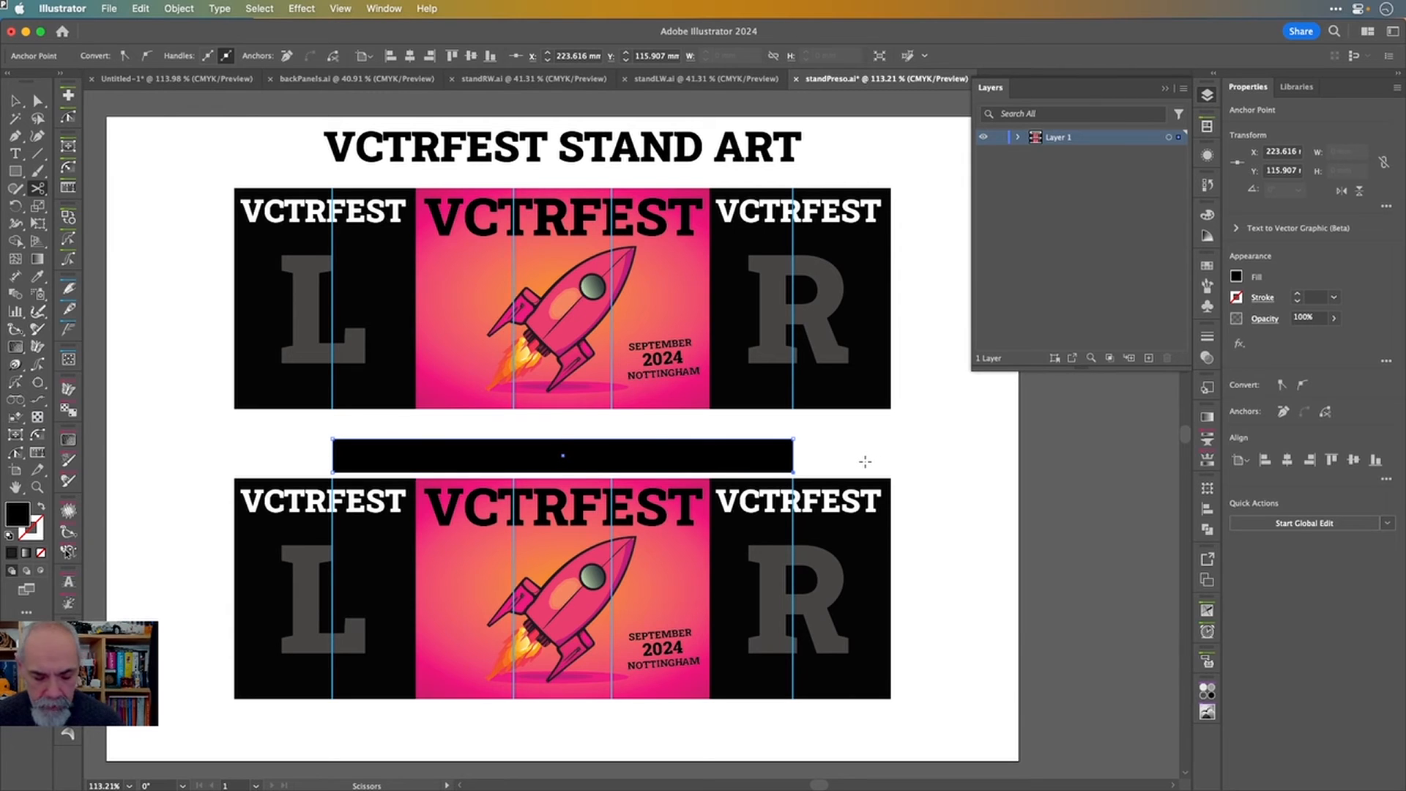
key(v)
click(736, 472)
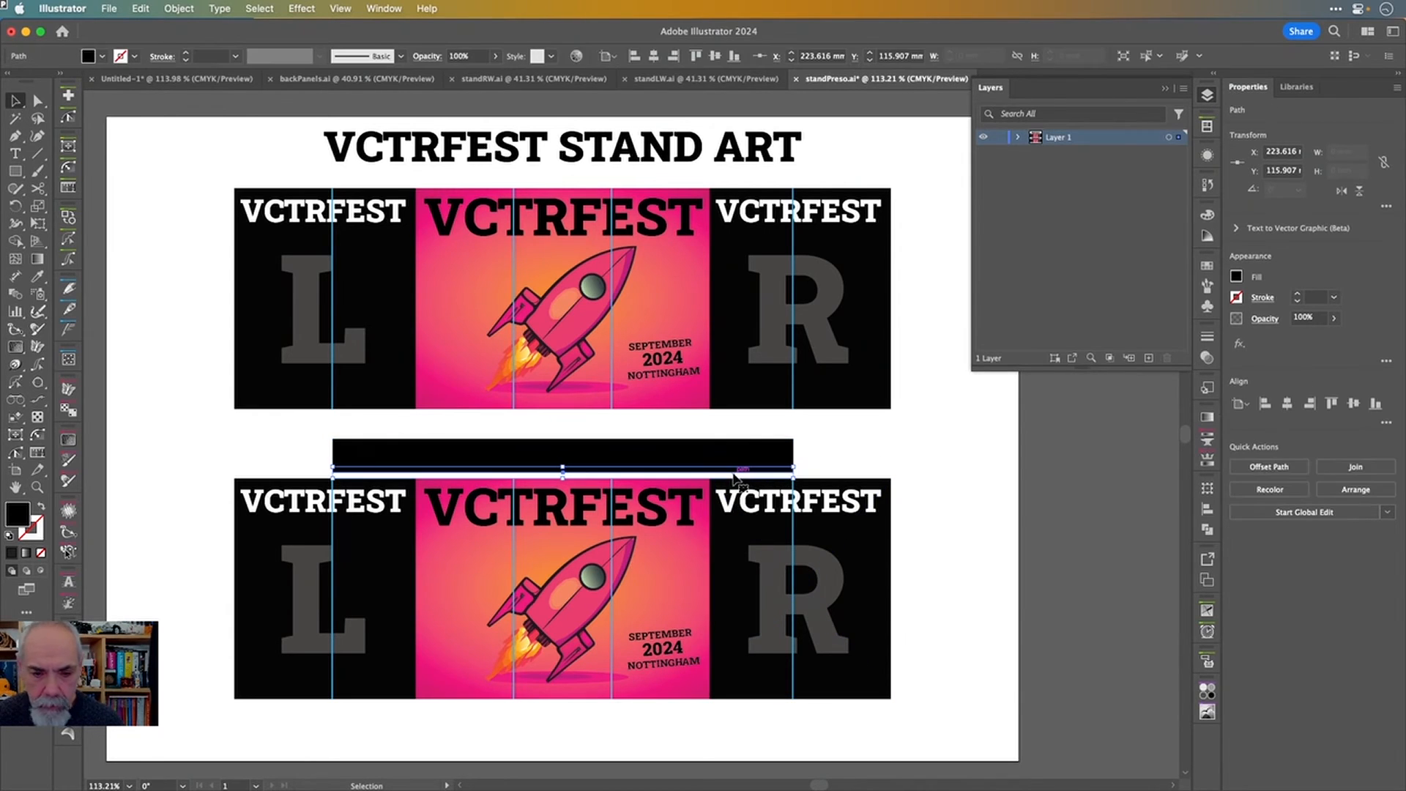
key(Delete)
- Swap the open bracket's fill to a red 1 pt stroke and reduce its height to about 4.5 mm
click(753, 460)
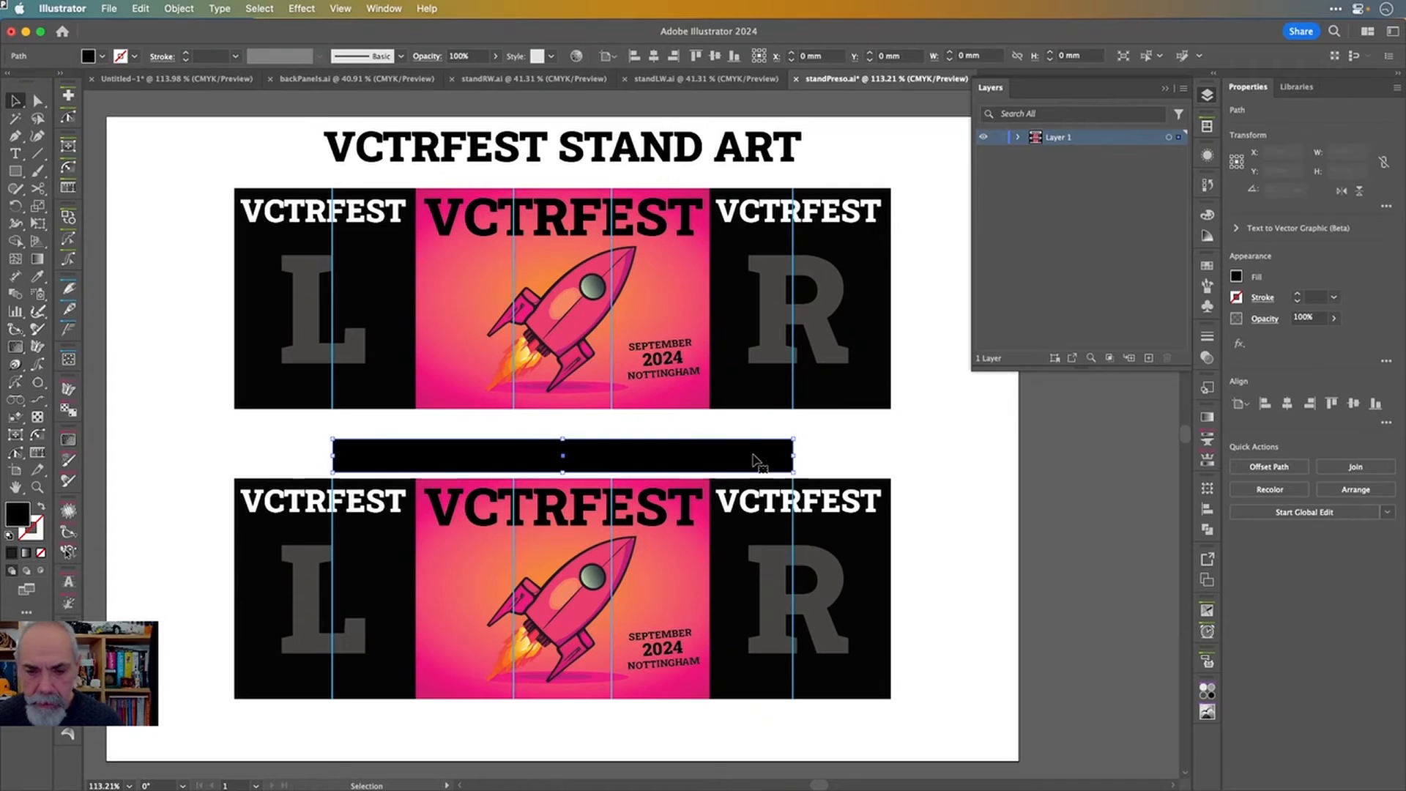
key(shift+x)
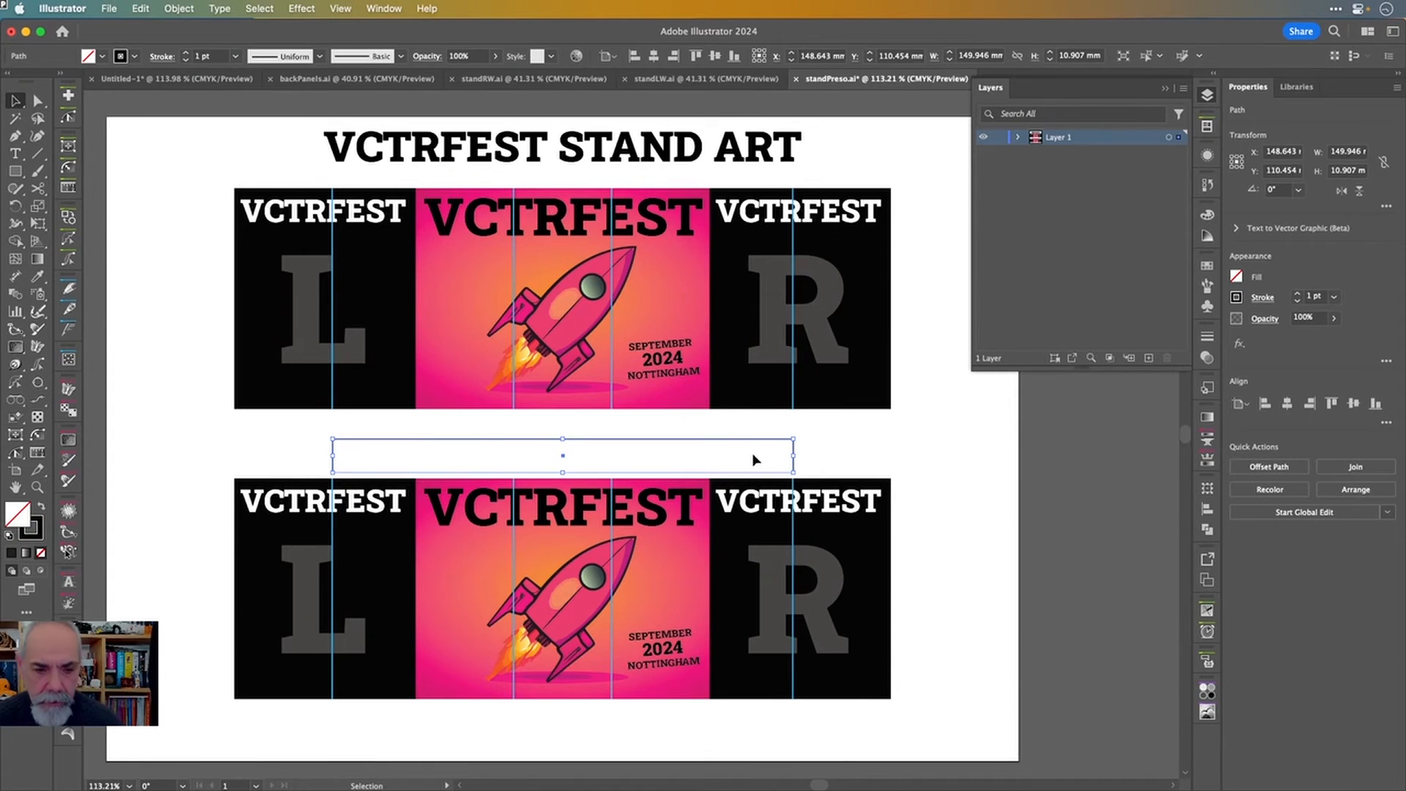
click(135, 55)
click(115, 81)
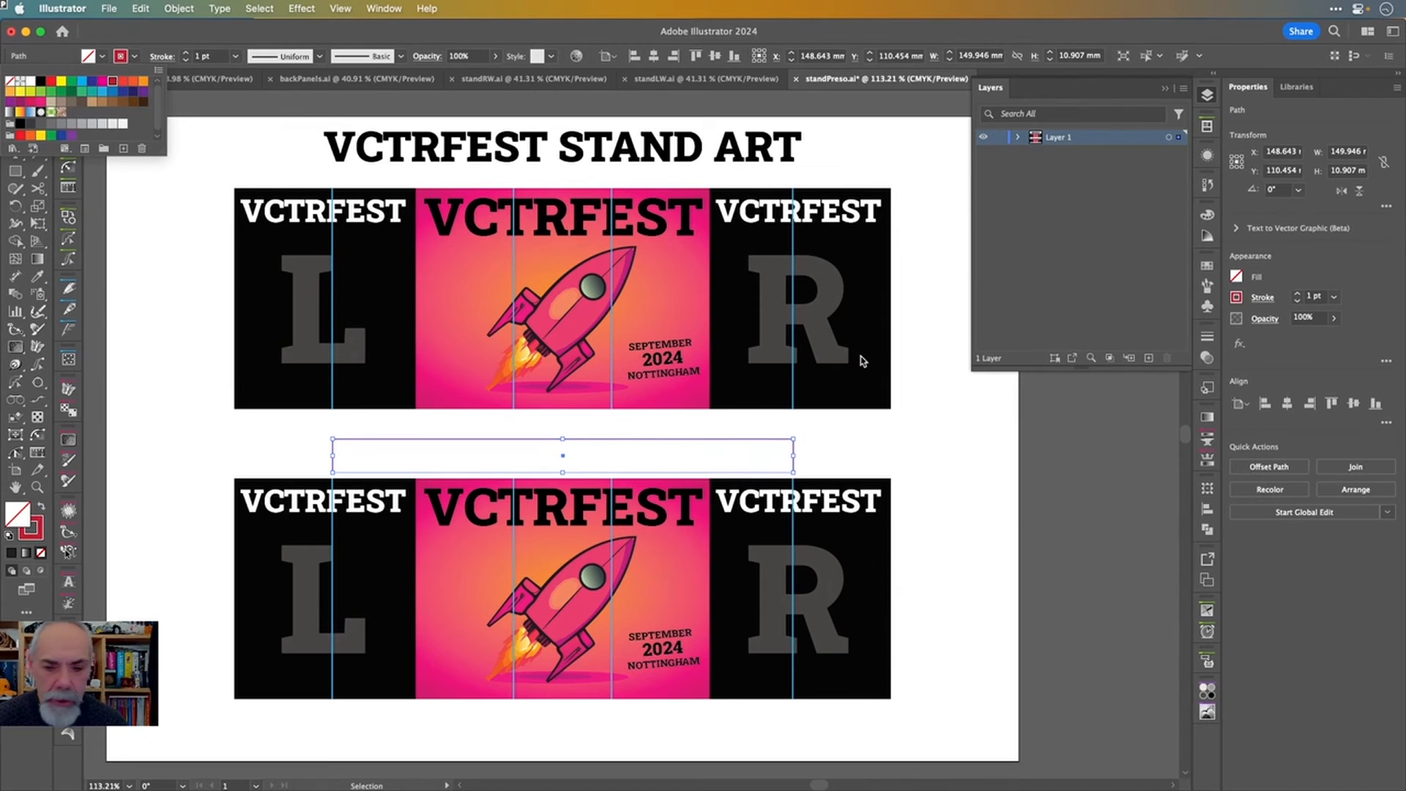
click(564, 440)
drag(564, 440, 564, 462)
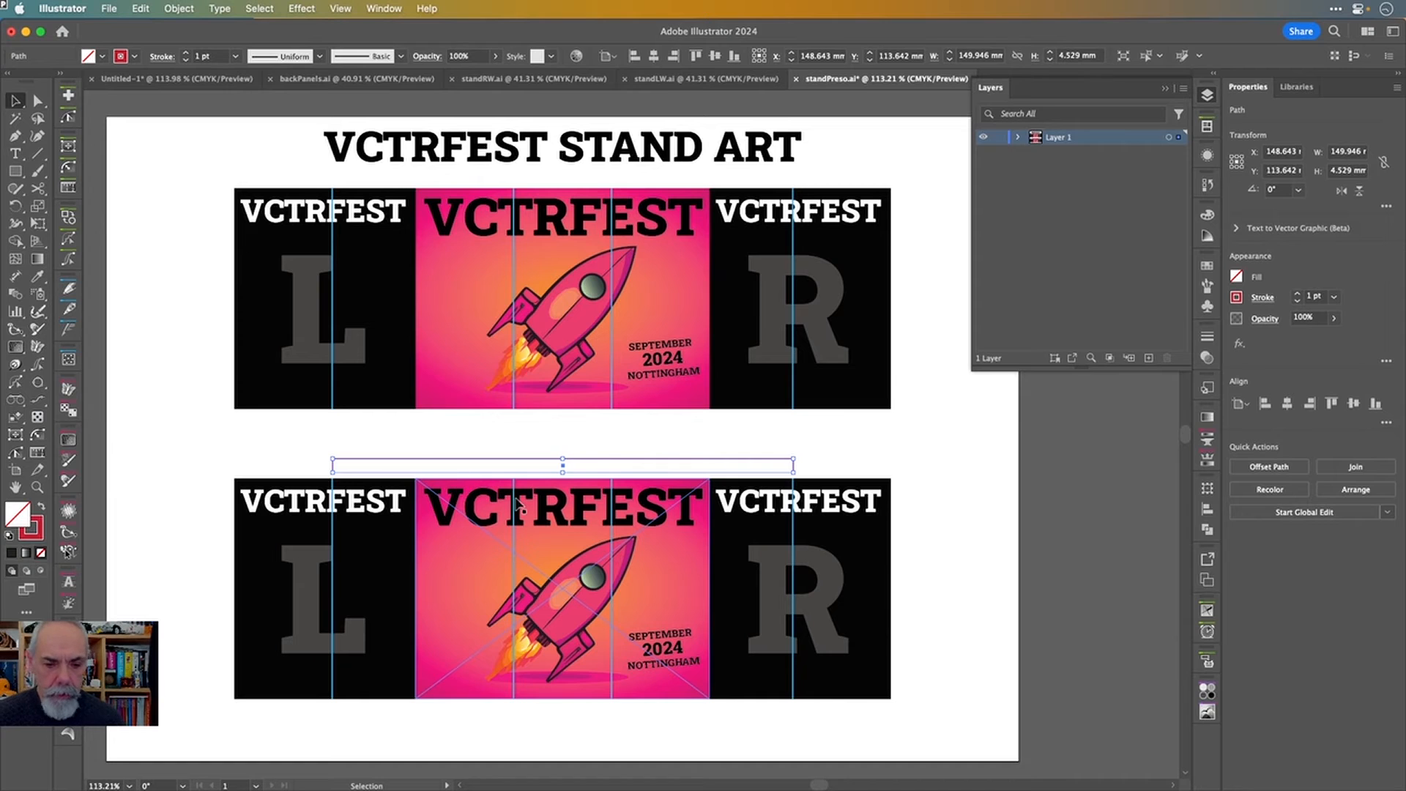
- Draw a vertical red tick about 4.5 mm long down from the bracket at the pink panel's left edge
scroll(518, 498, up, 5)
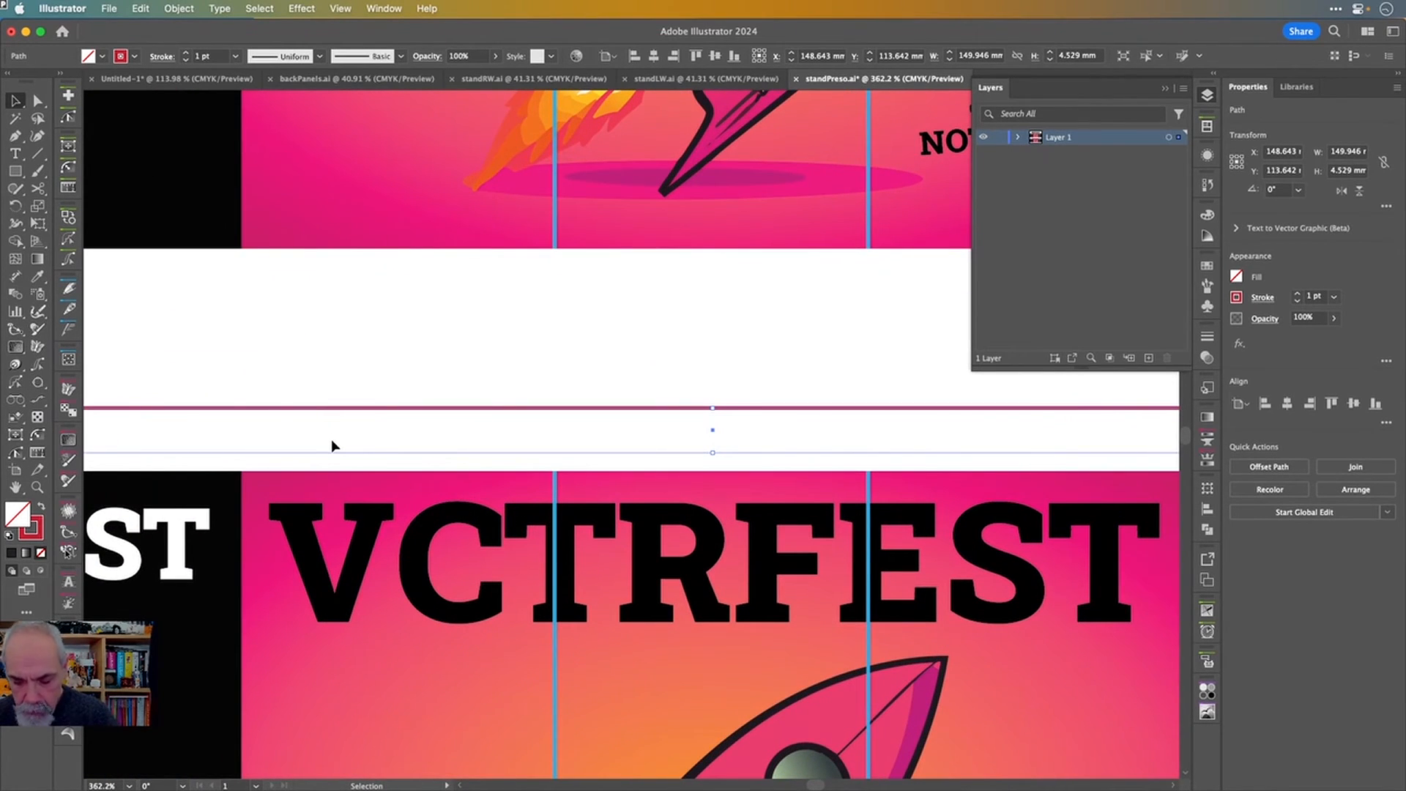
key(backslash)
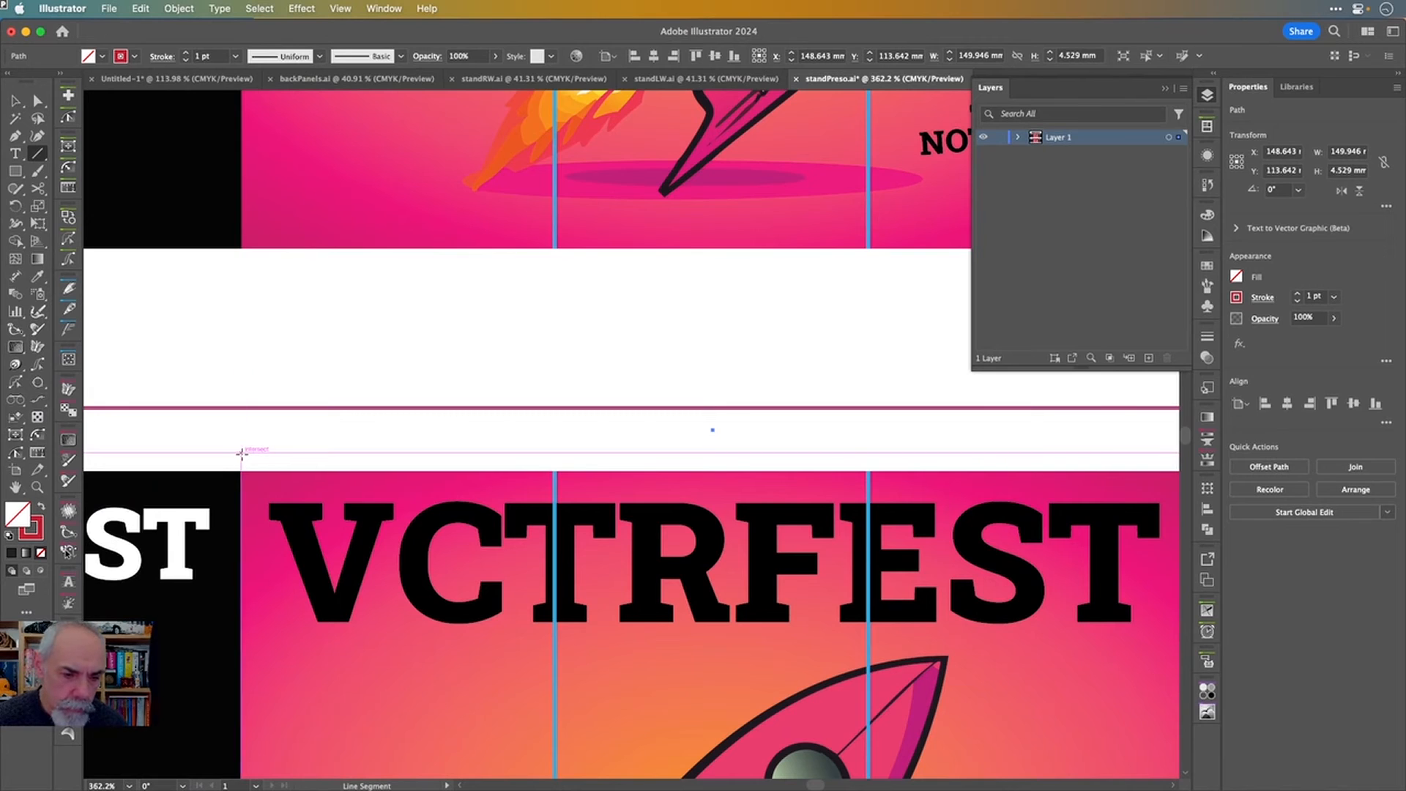
drag(242, 454, 242, 407)
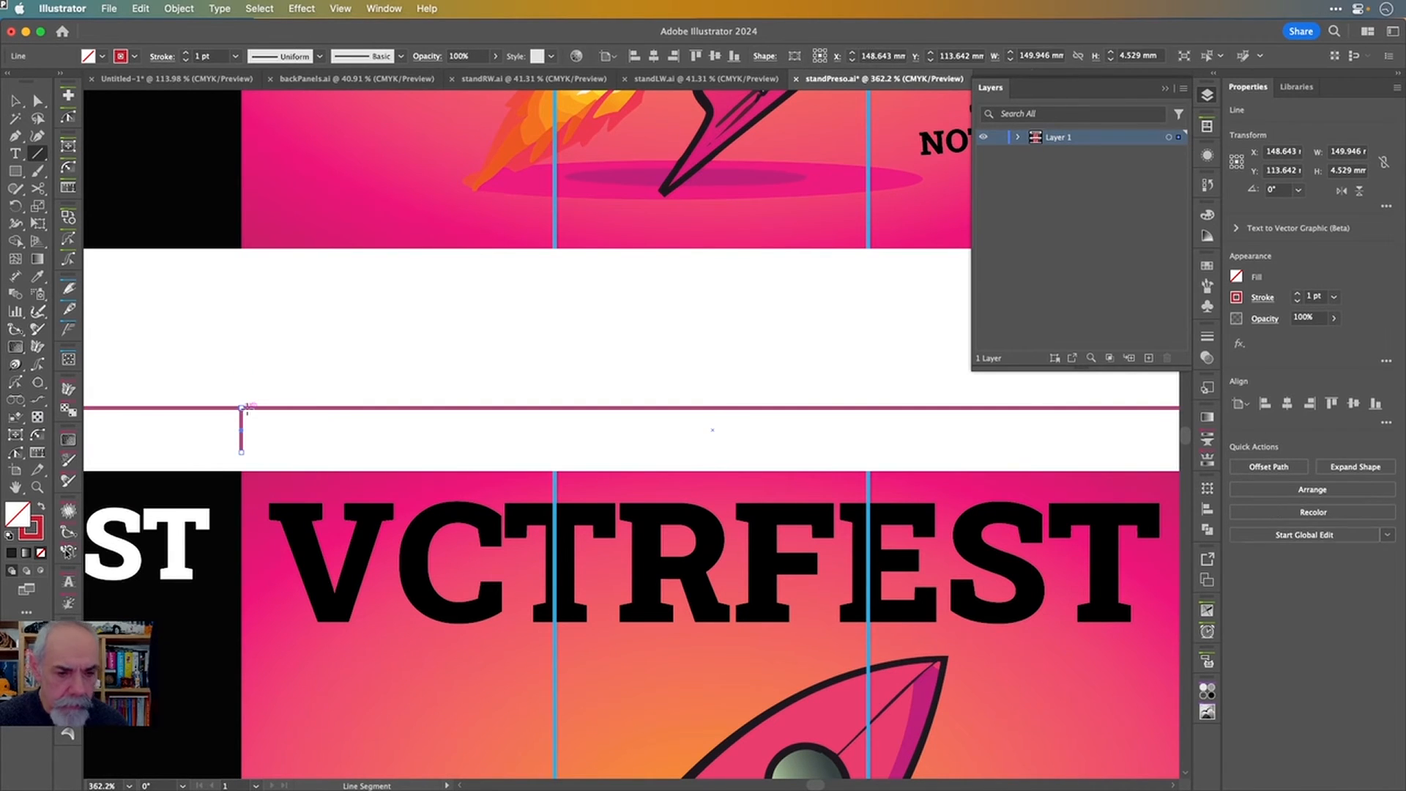
key(v)
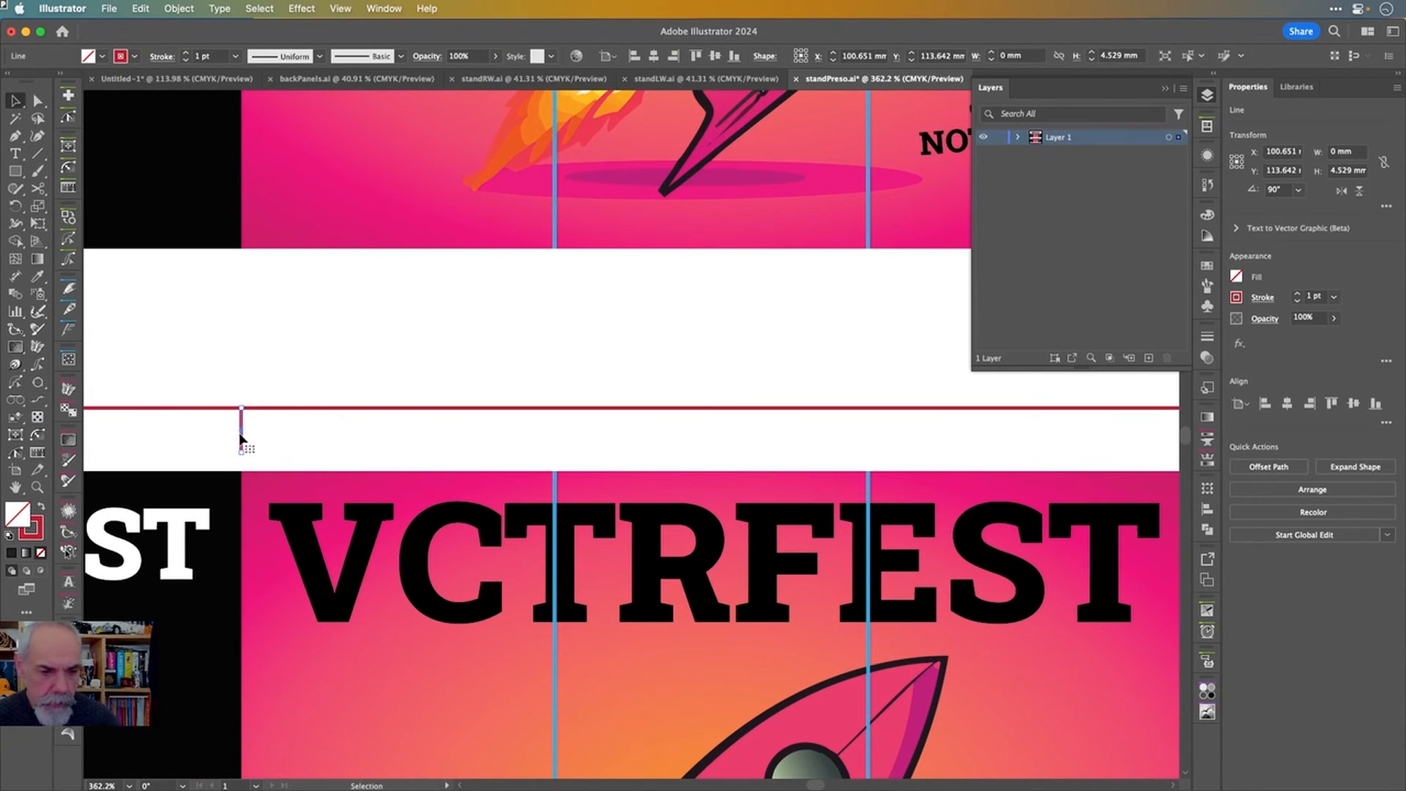
- Duplicate the red tick onto the pink panel's two blue lines and its right edge
drag(242, 432, 555, 437)
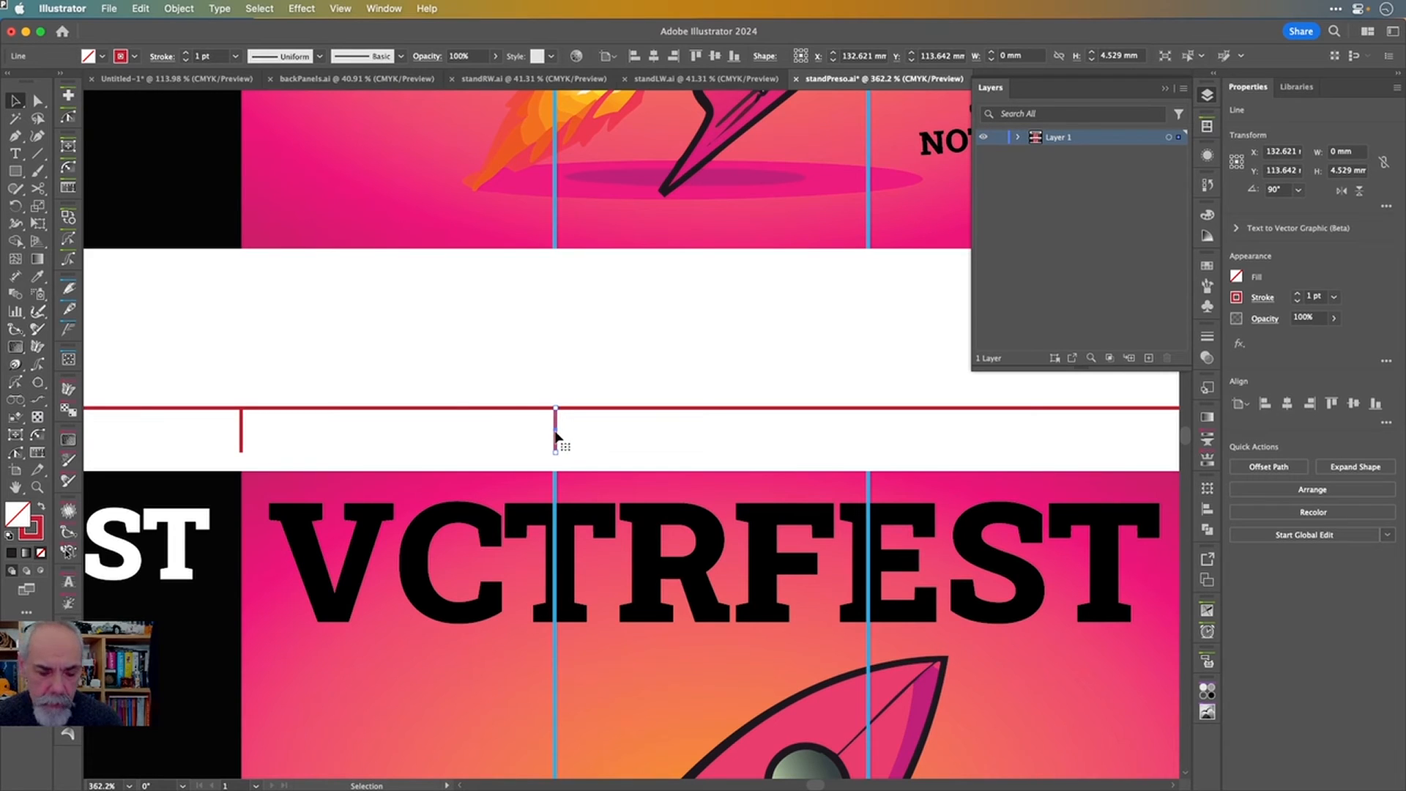
drag(557, 438, 868, 458)
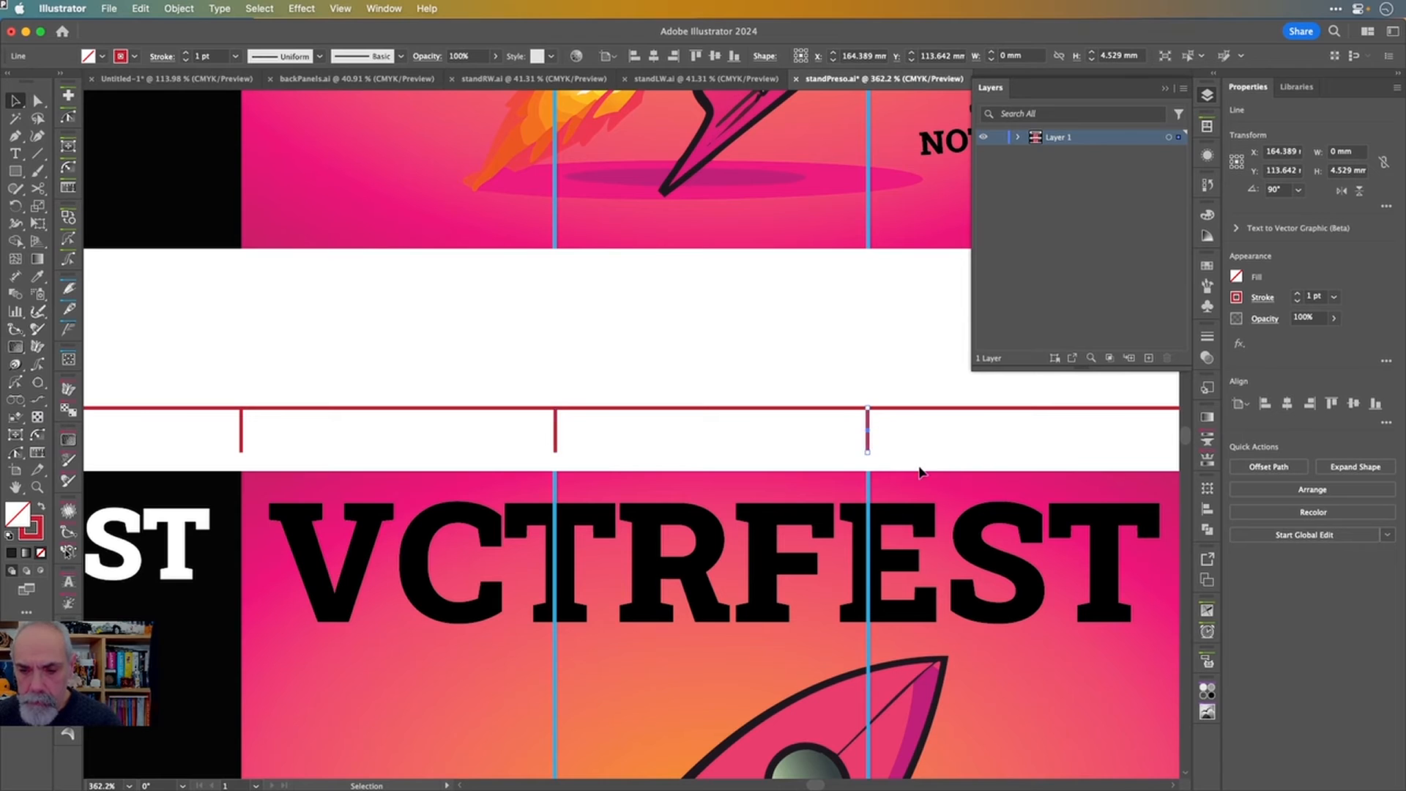
scroll(945, 480, right, 5)
scroll(945, 480, right, 5)
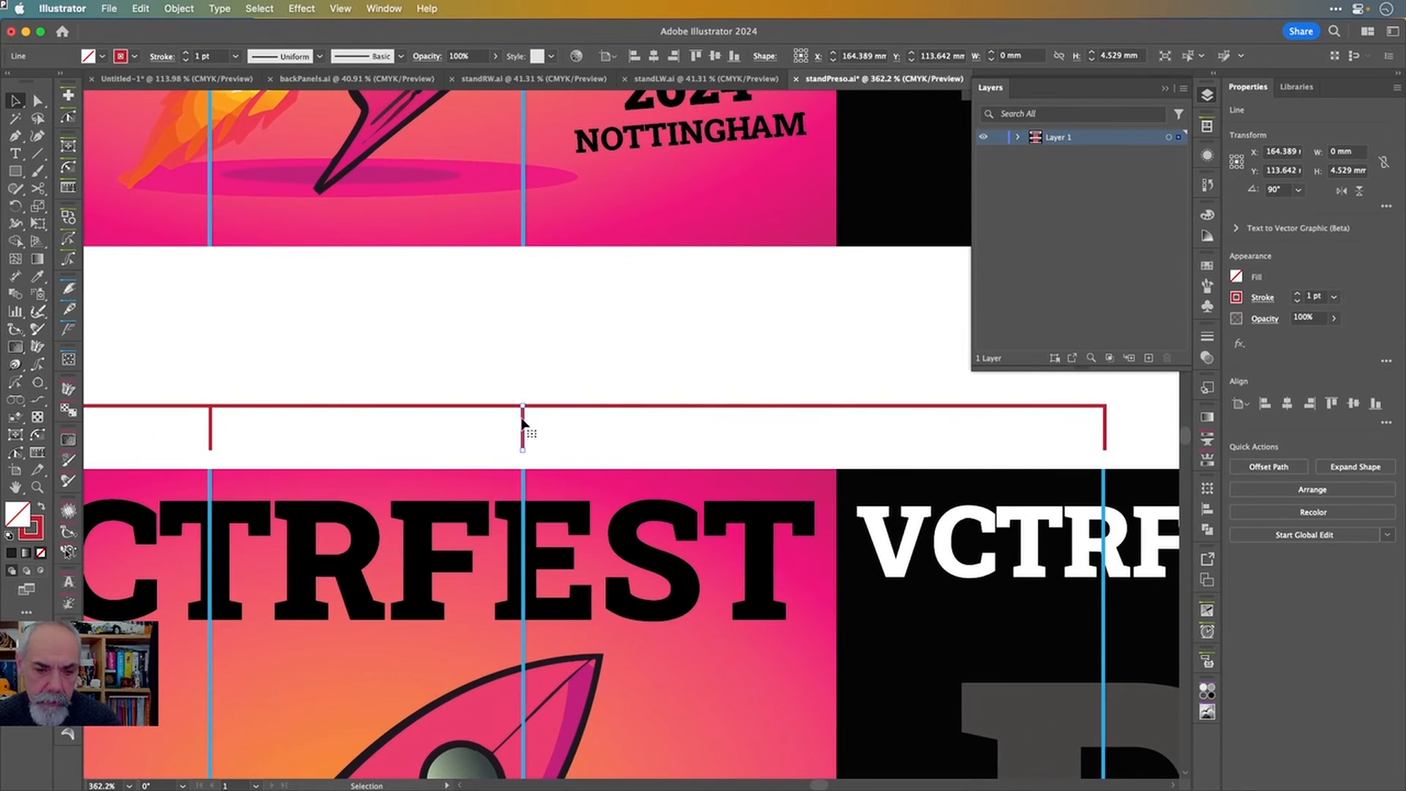
drag(522, 410, 836, 444)
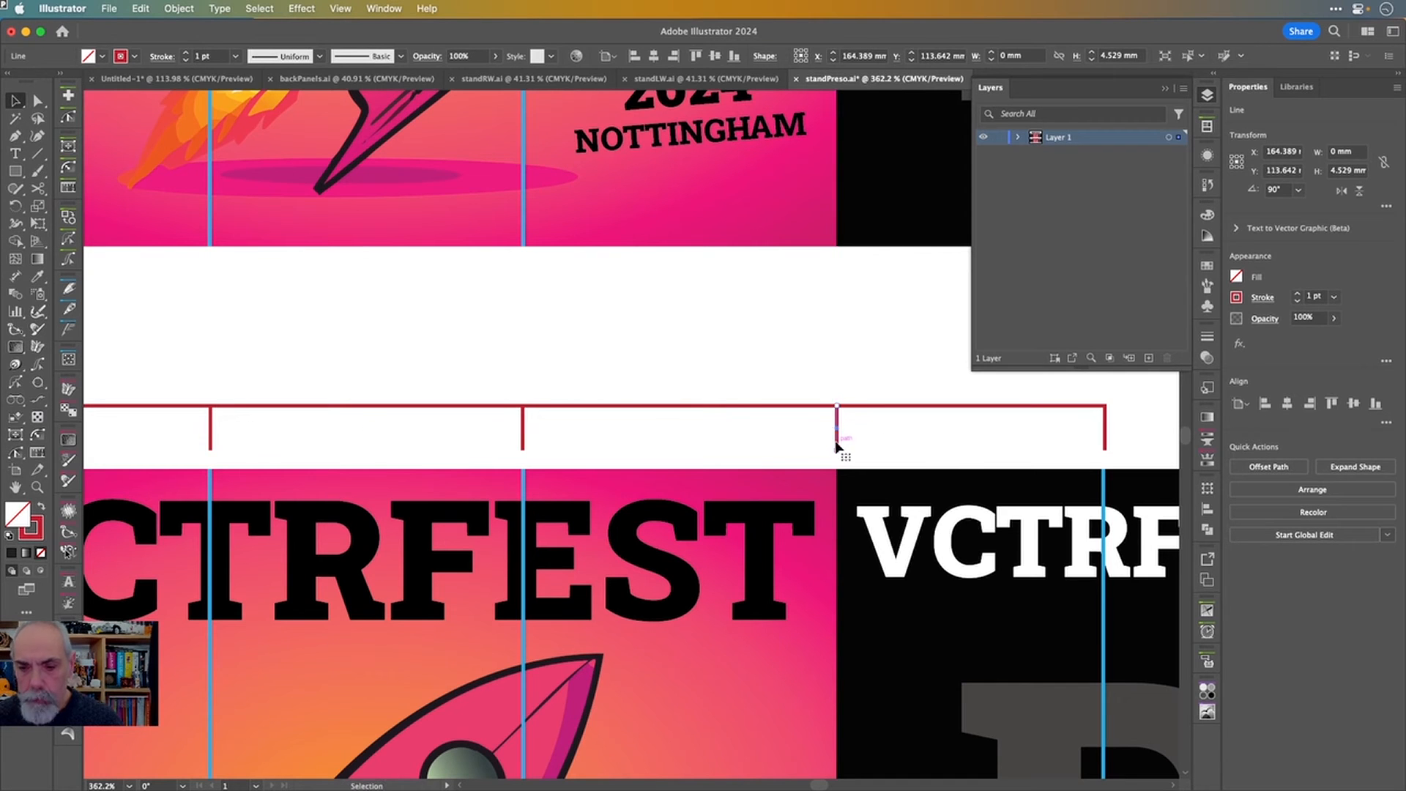
- Give the whole red bracket and all its ticks round stroke caps
scroll(1024, 440, down, 4)
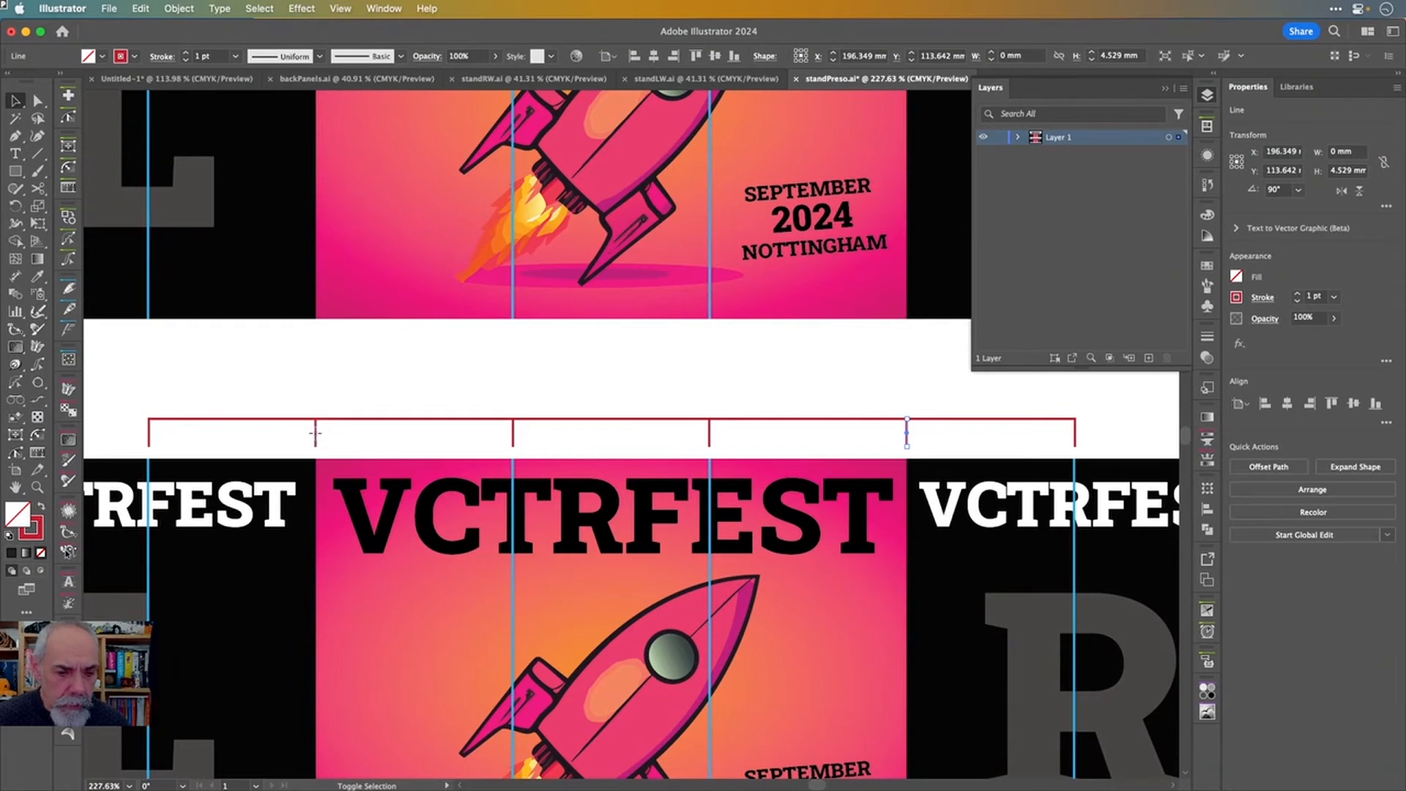
shift+click(316, 434)
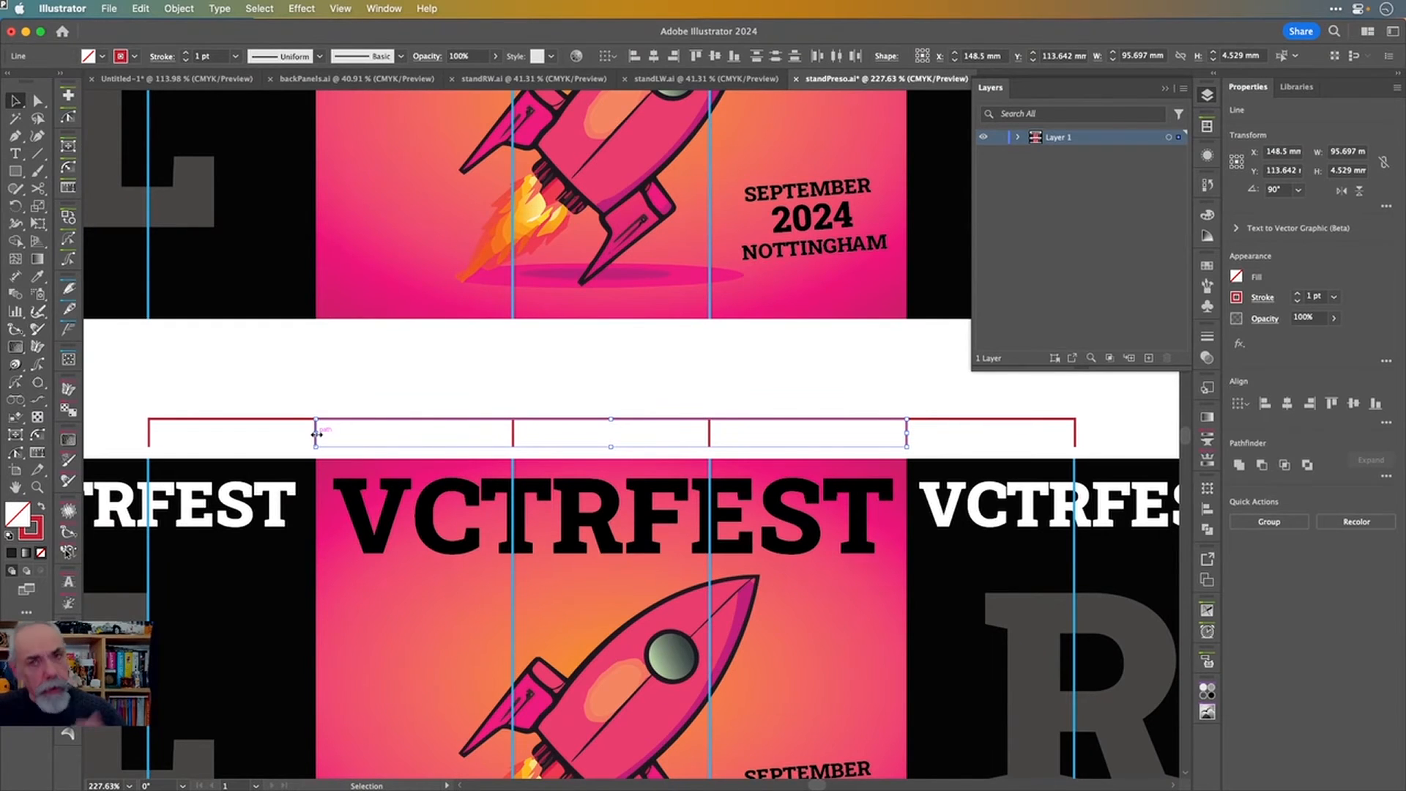
click(162, 56)
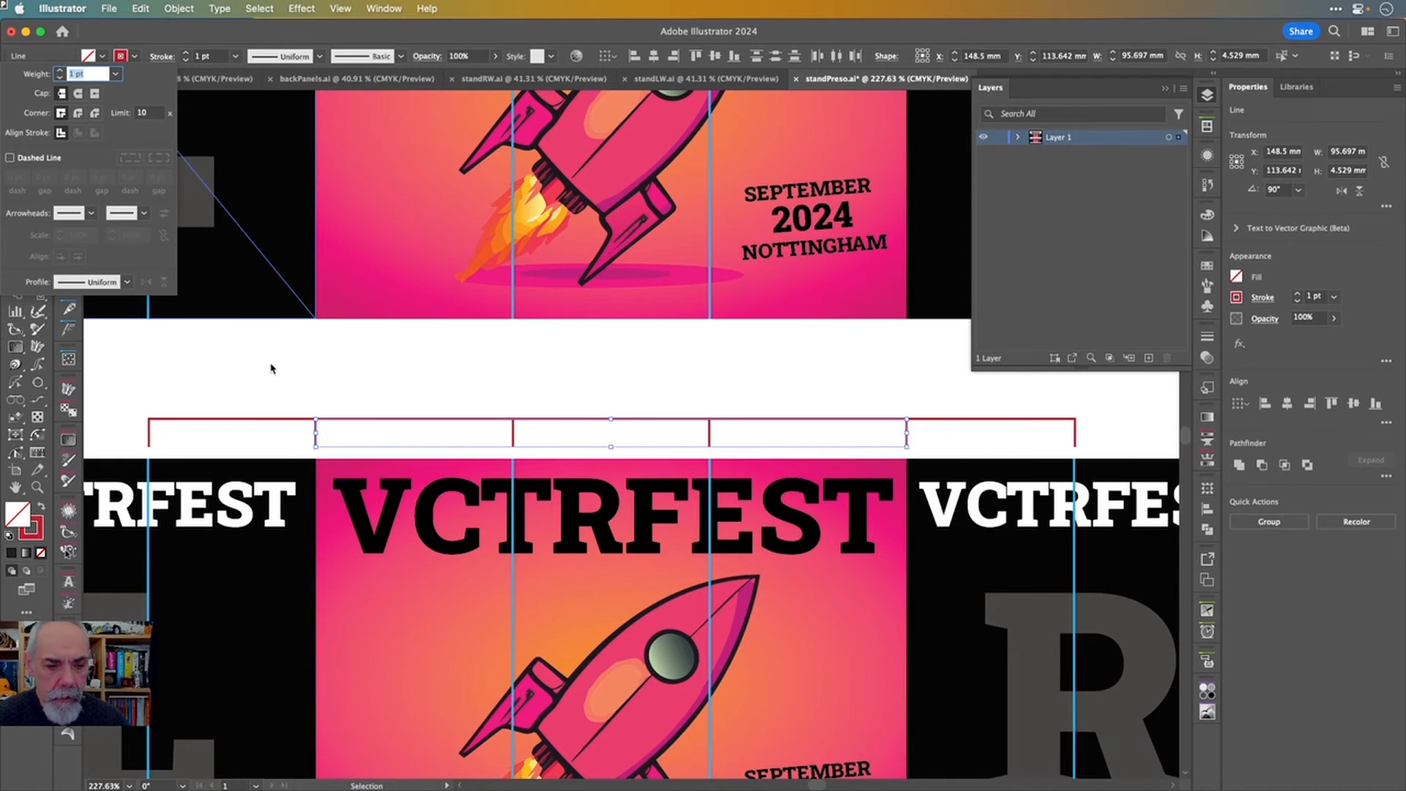
click(249, 384)
drag(135, 396, 1097, 430)
shift+click(381, 128)
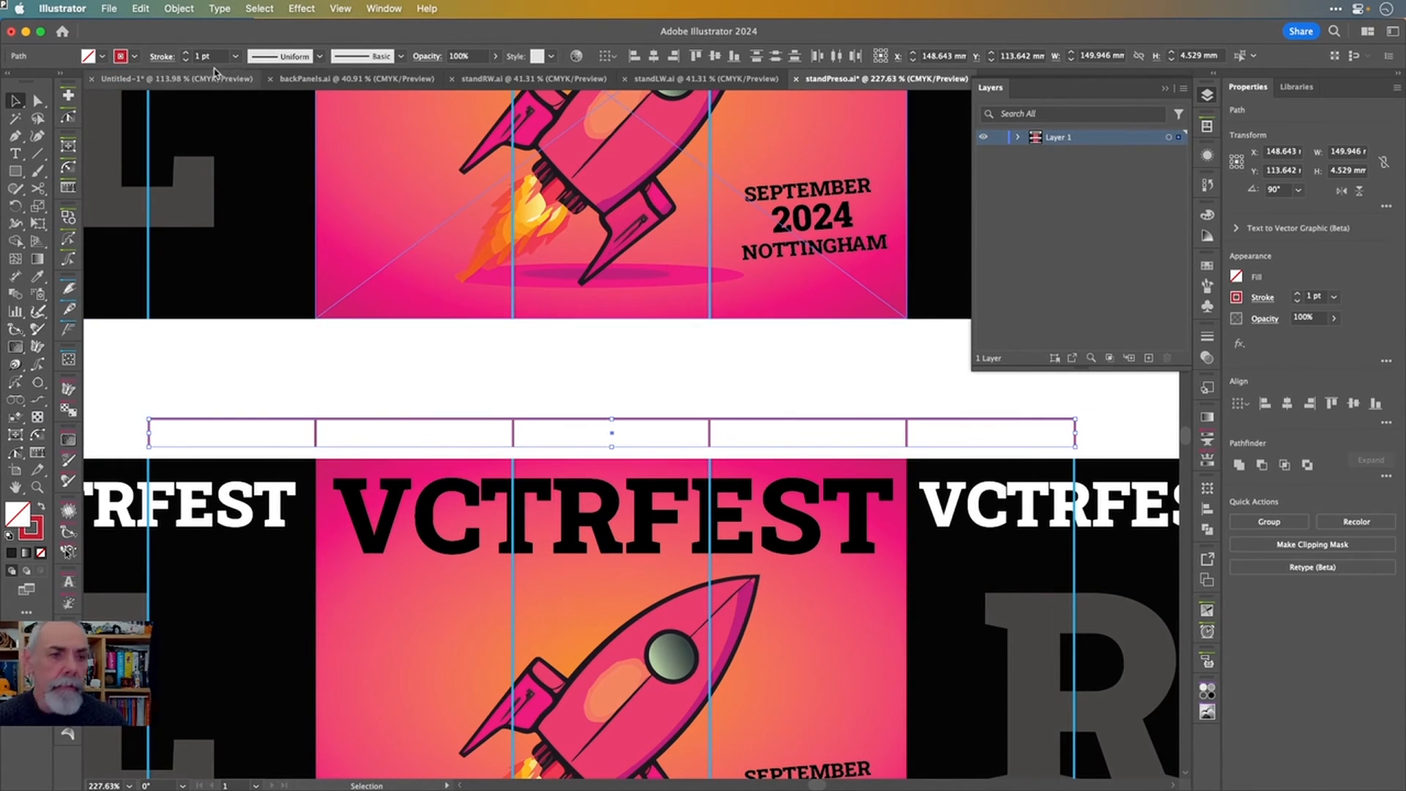
click(162, 57)
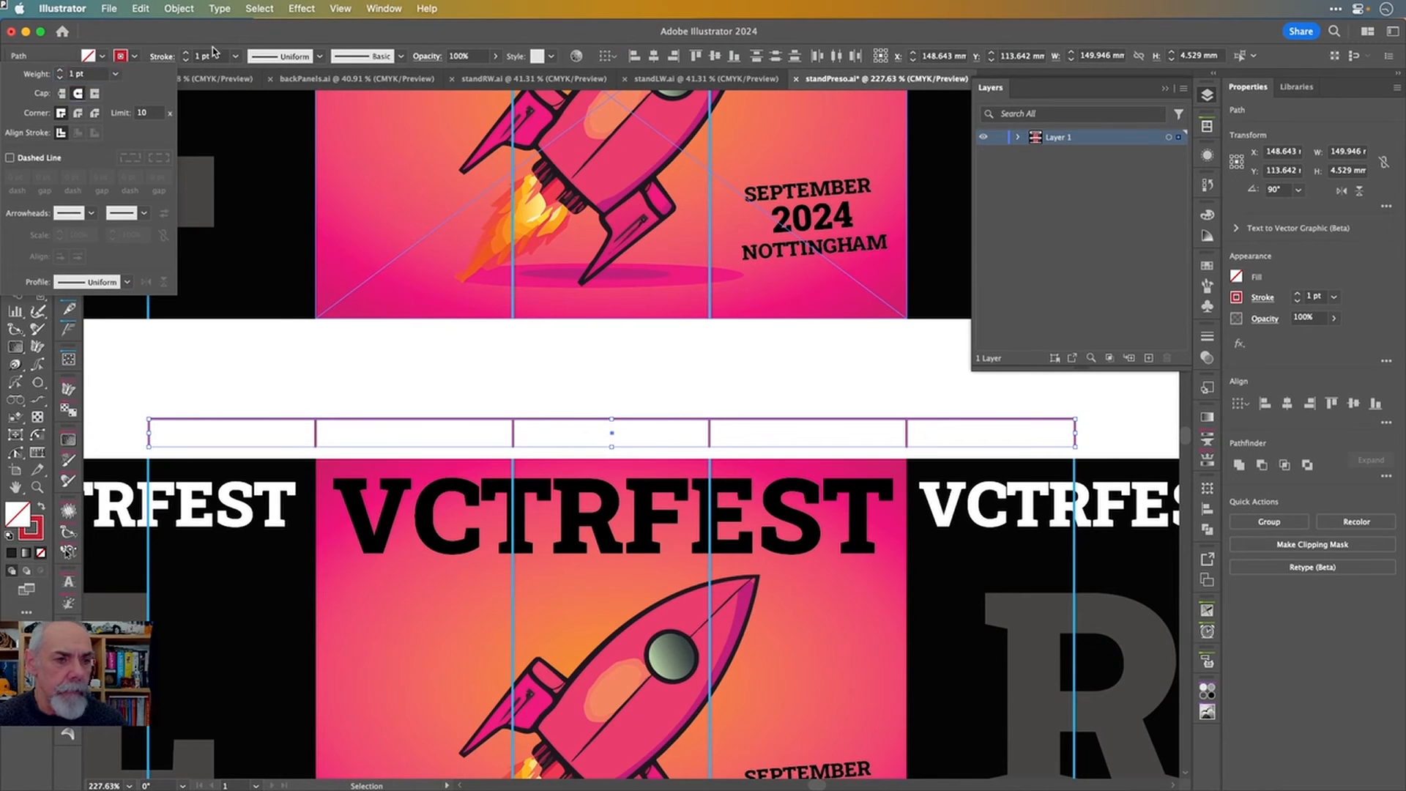
click(553, 354)
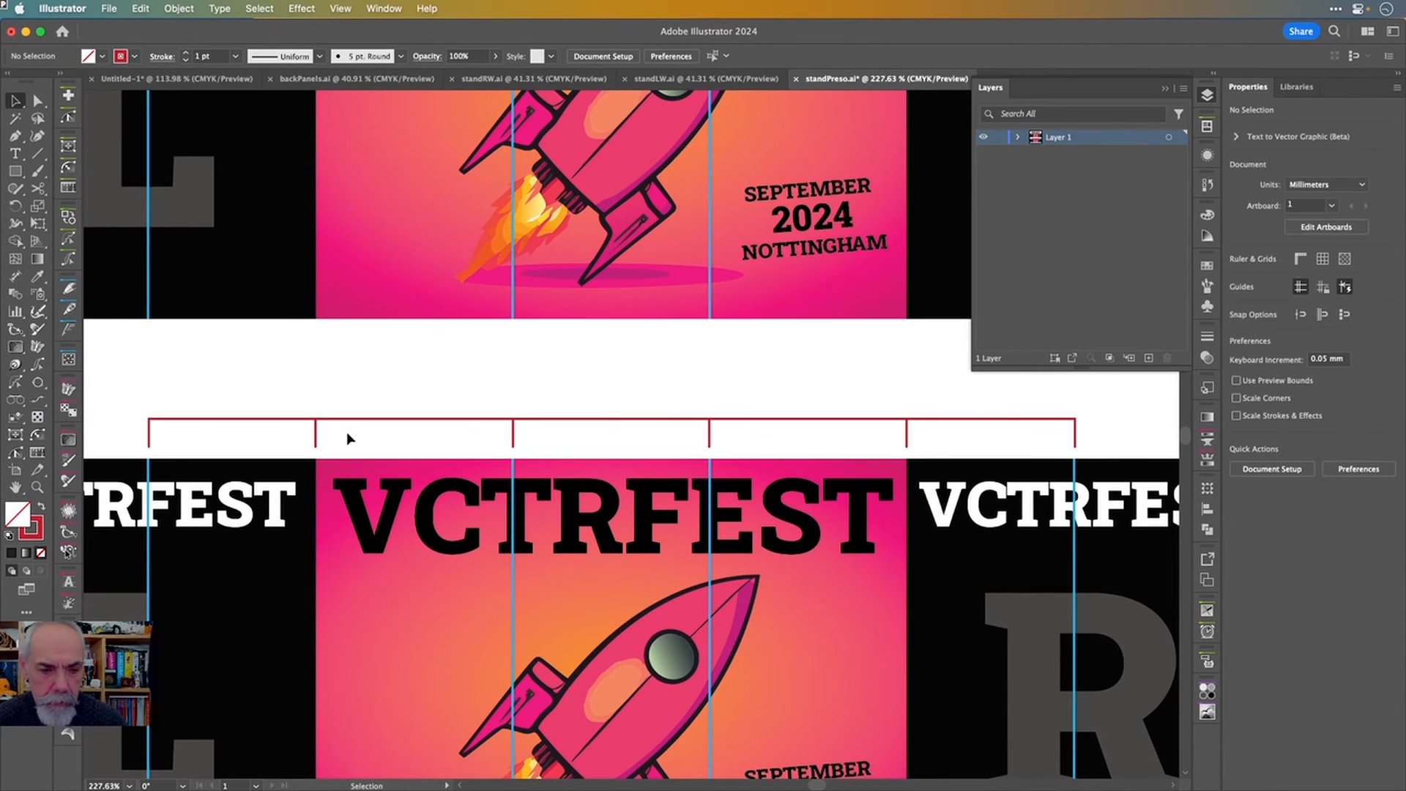
- Turn the red ticks at the pink panel's two outer edges into dashed lines with a 0 pt dash and 10 pt gap
click(318, 432)
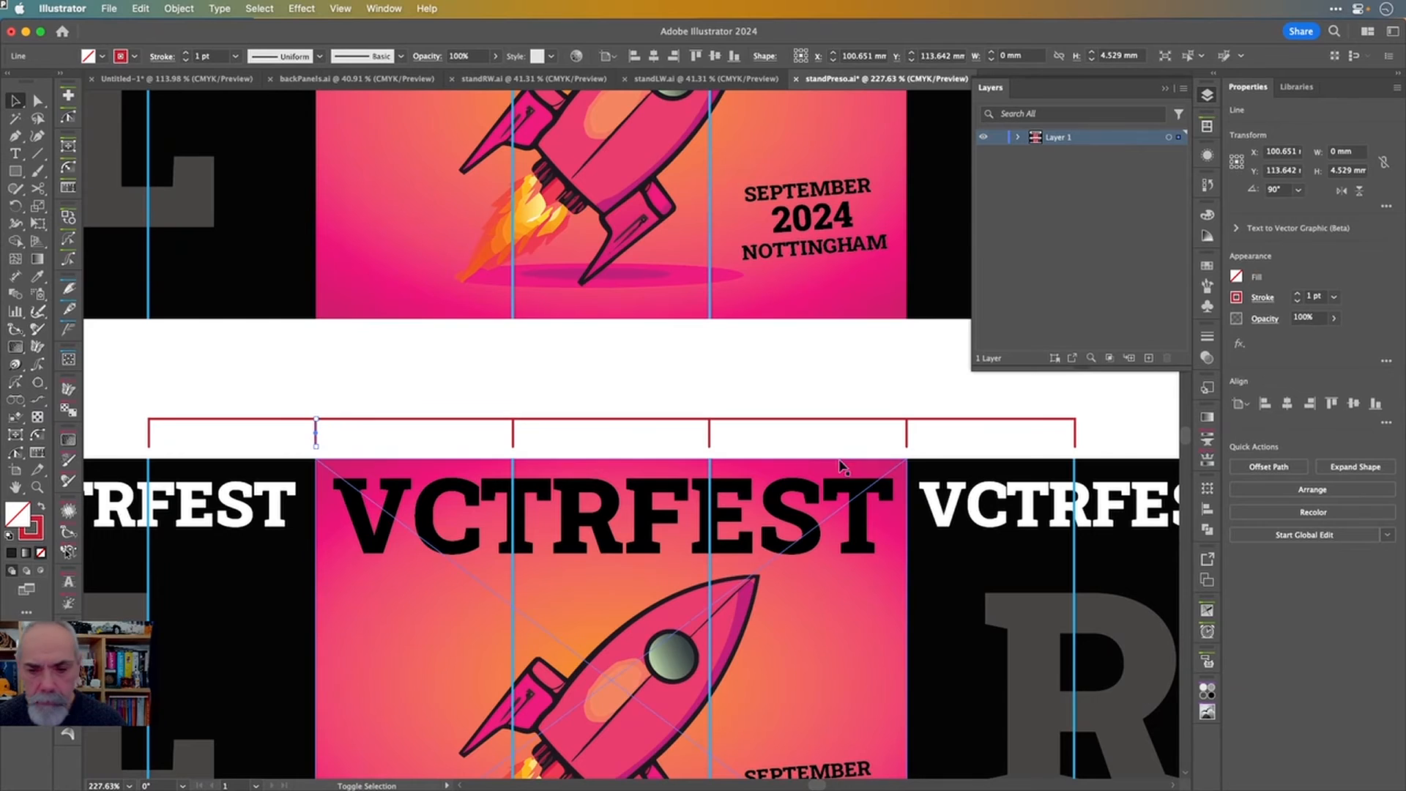
shift+click(908, 444)
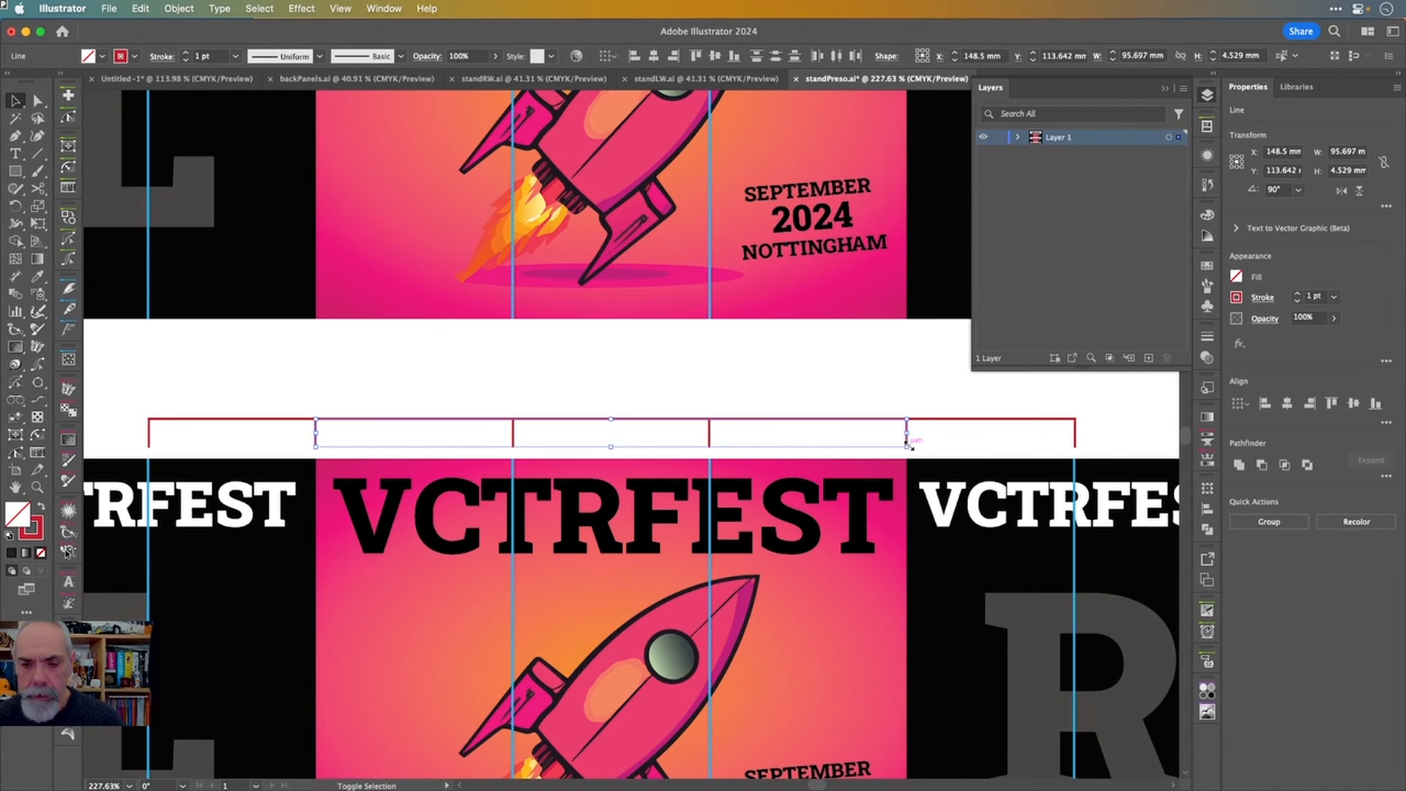
click(162, 57)
click(26, 160)
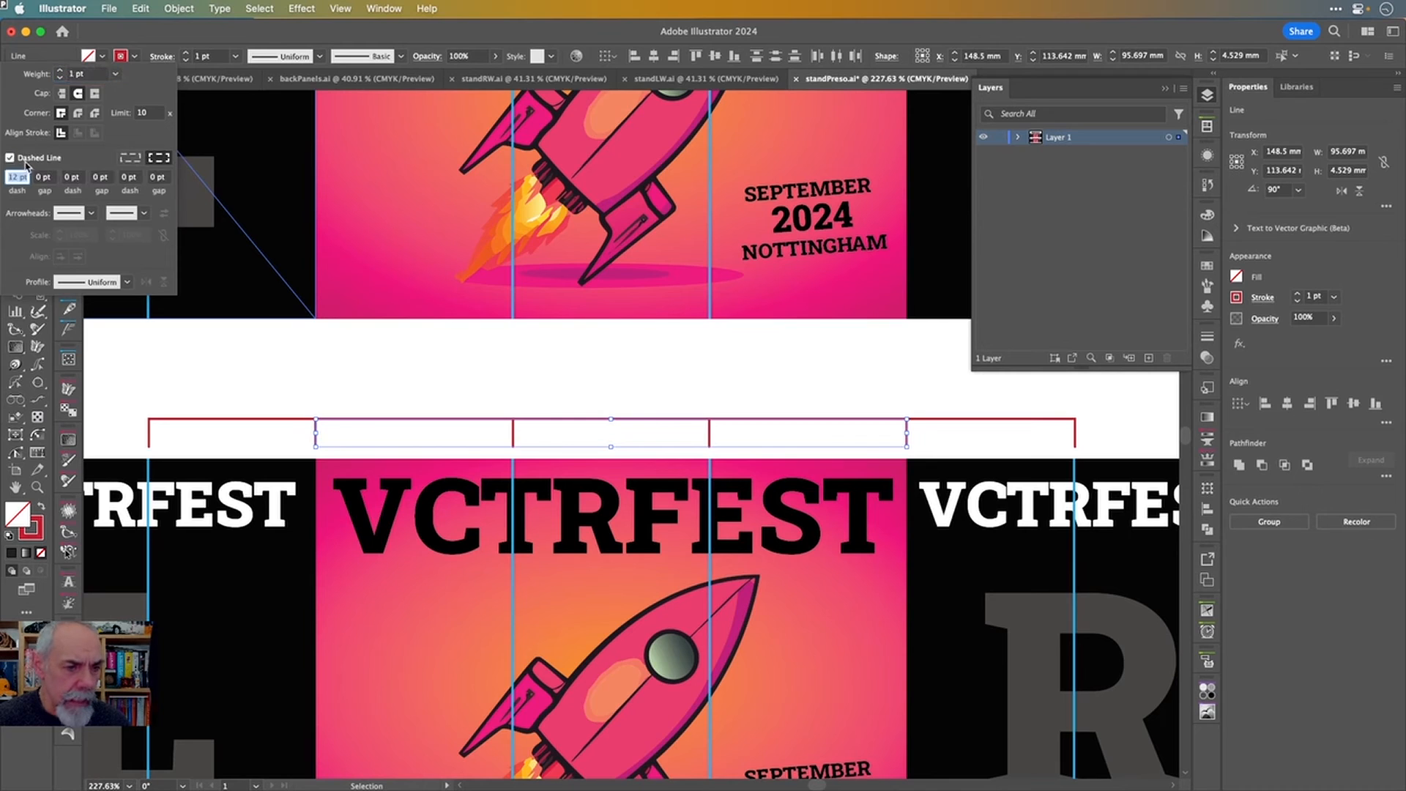
text(0)
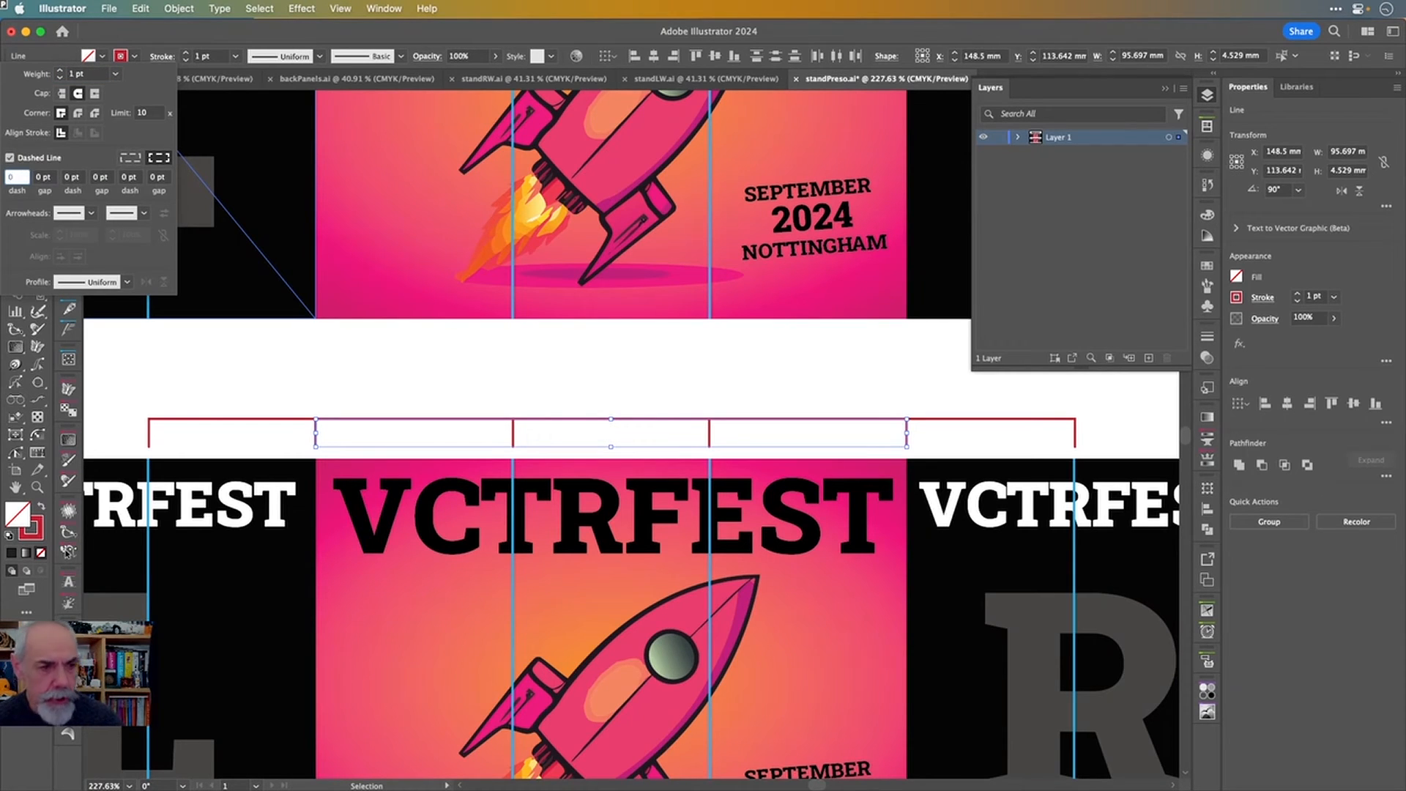
key(Tab)
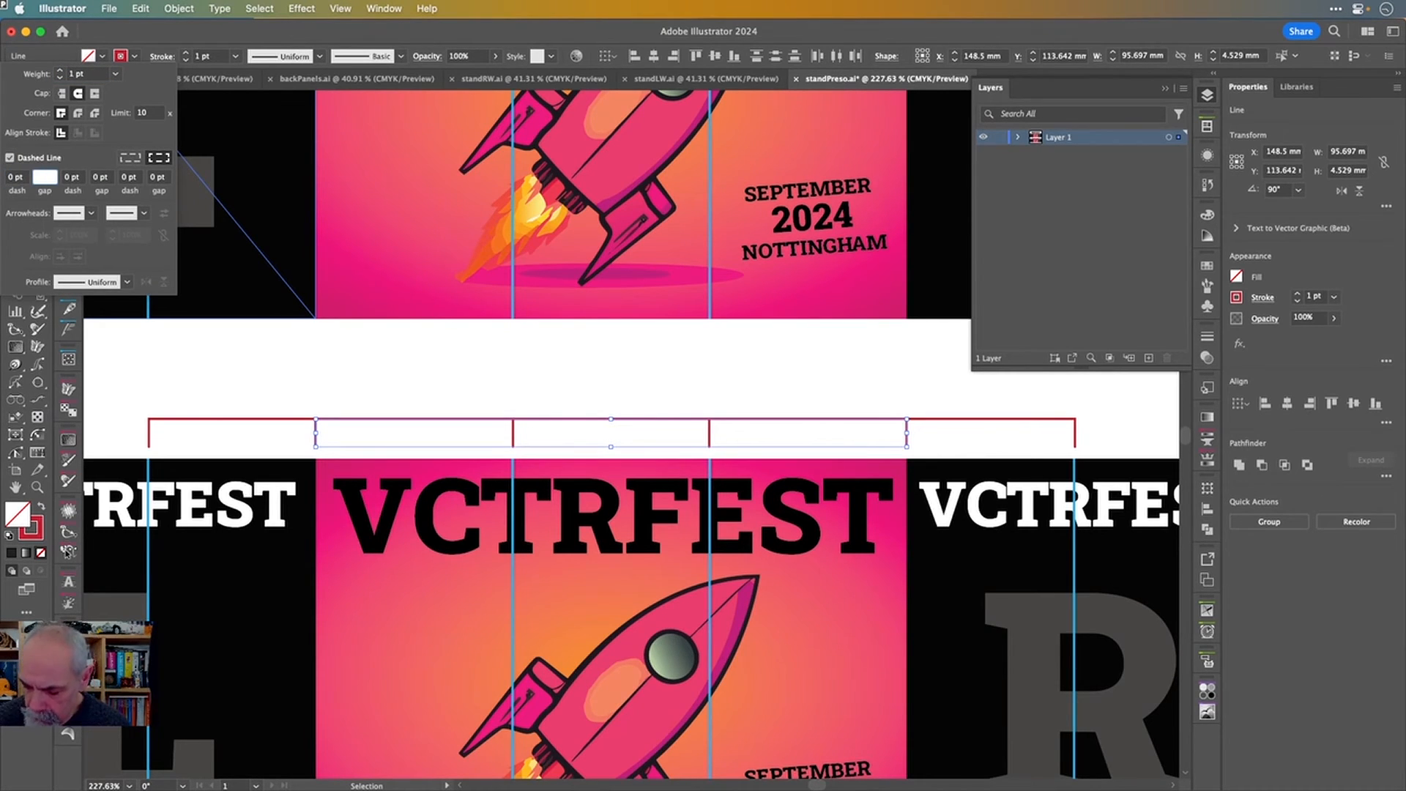
key(Tab)
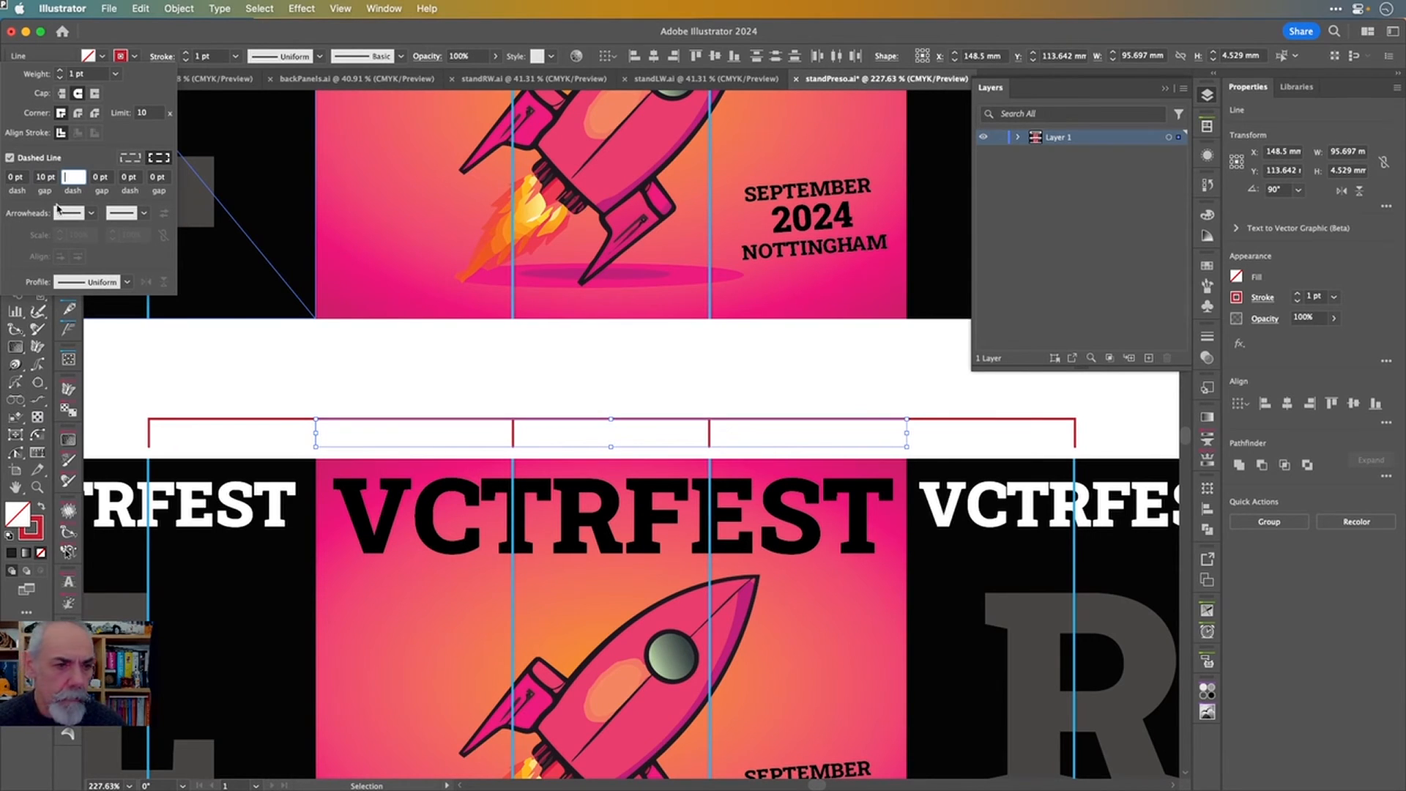
- Set the gap of the two dashed outer-edge ticks to 3 pt
click(45, 177)
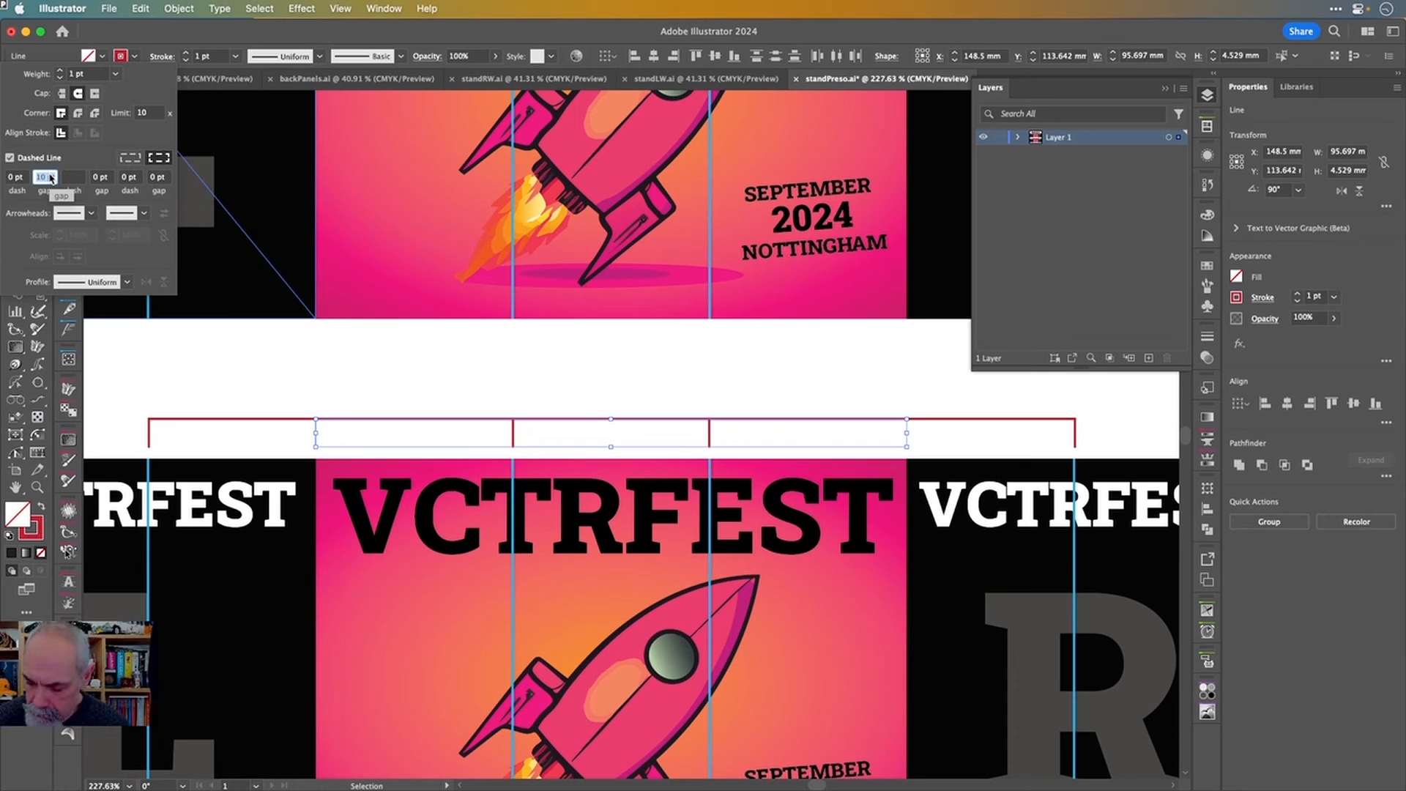
text(3)
key(Tab)
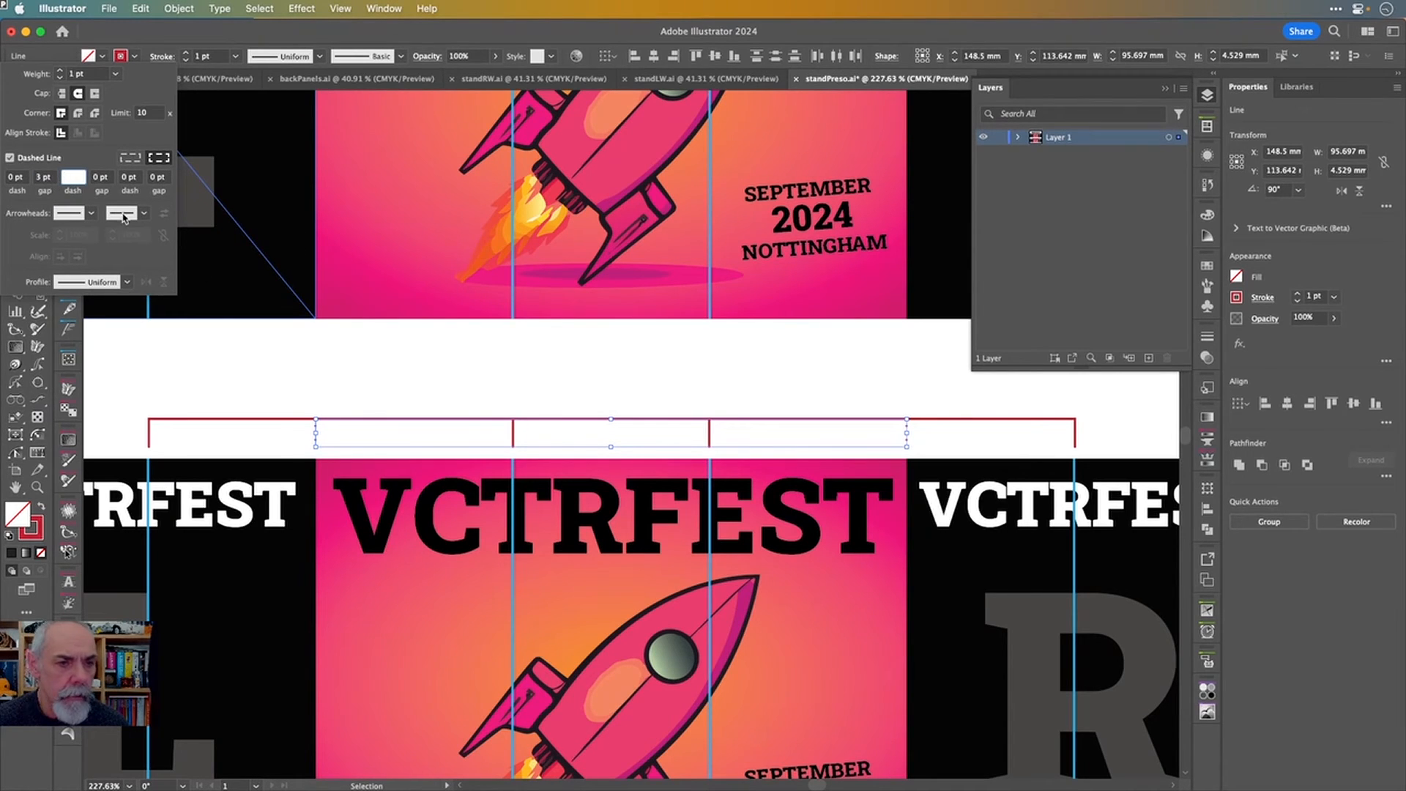
click(342, 394)
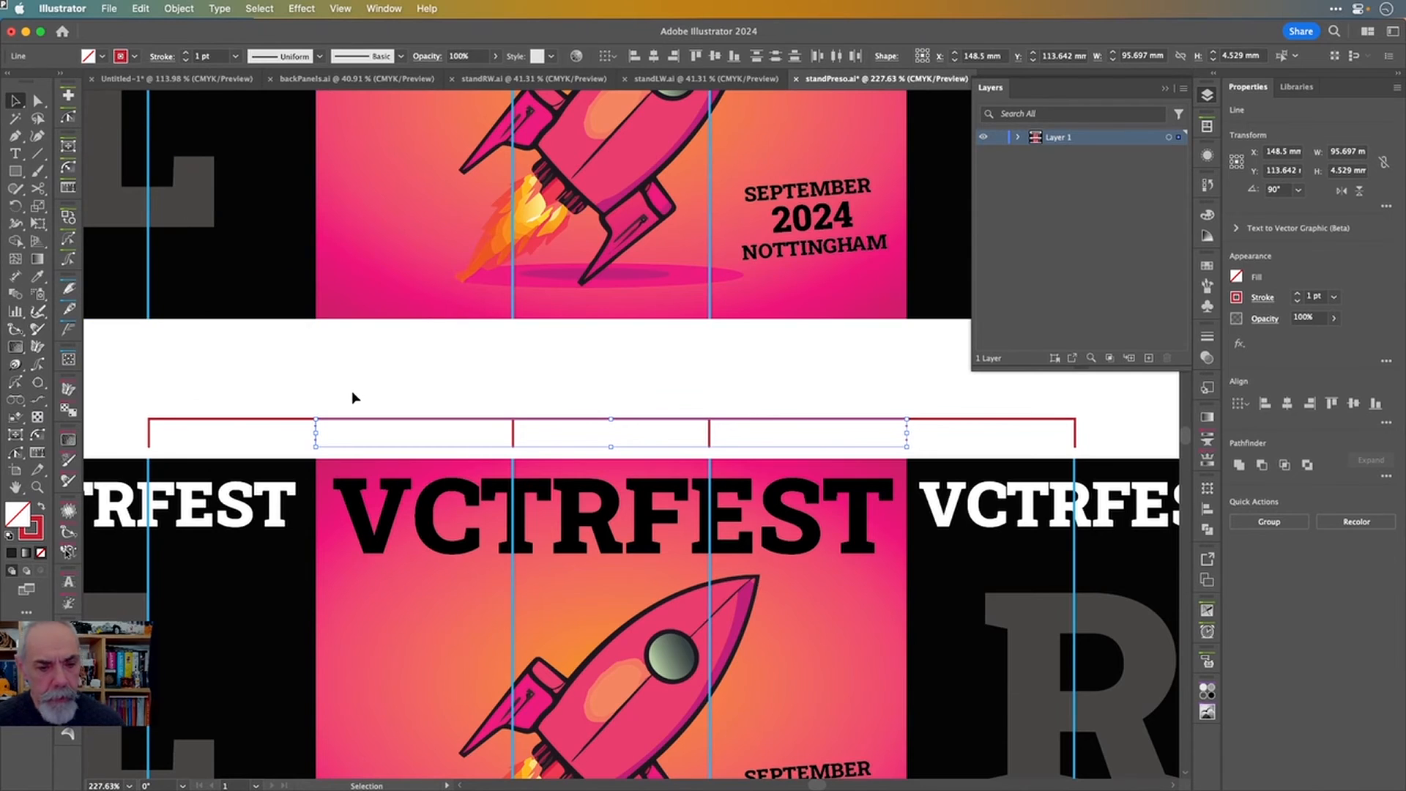
click(402, 378)
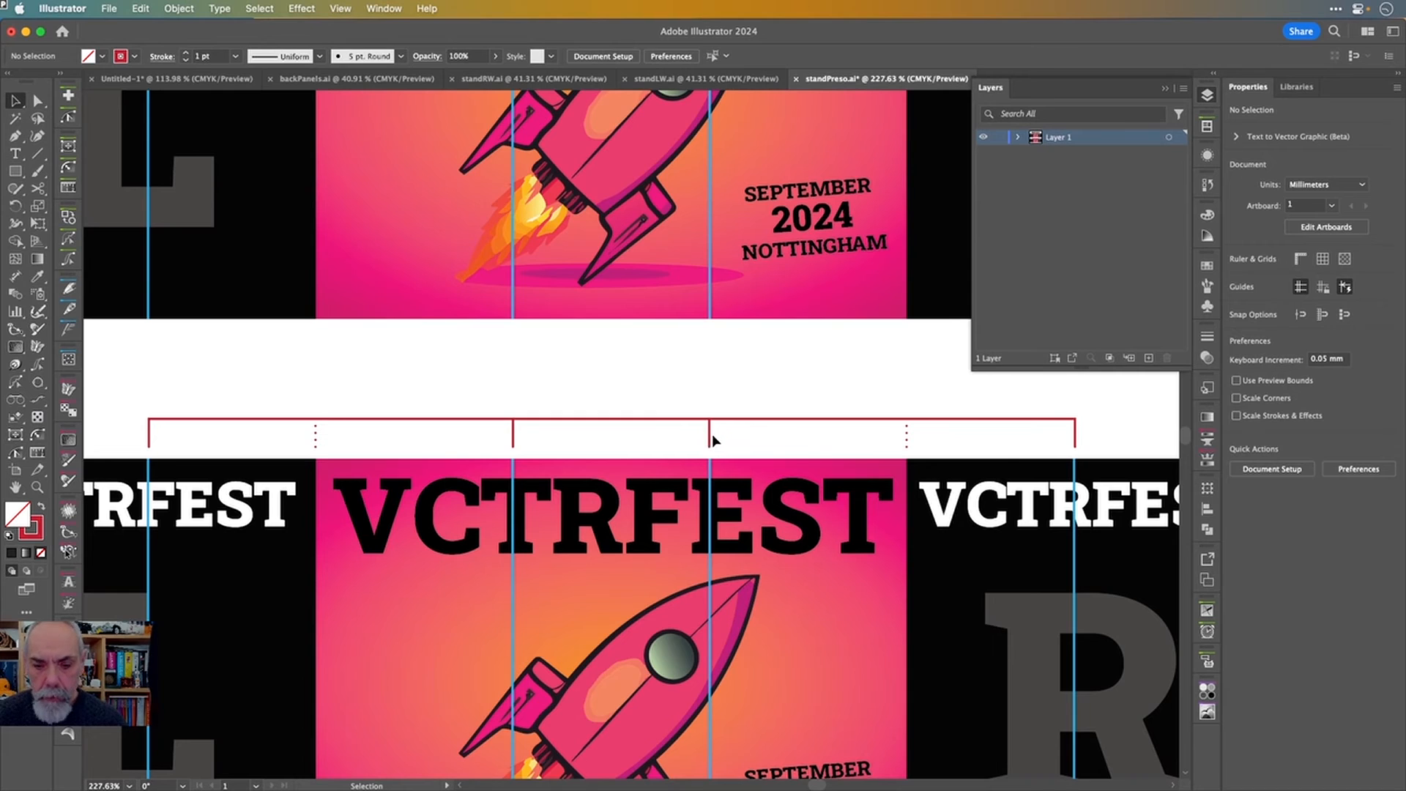
drag(710, 438, 614, 406)
key(Delete)
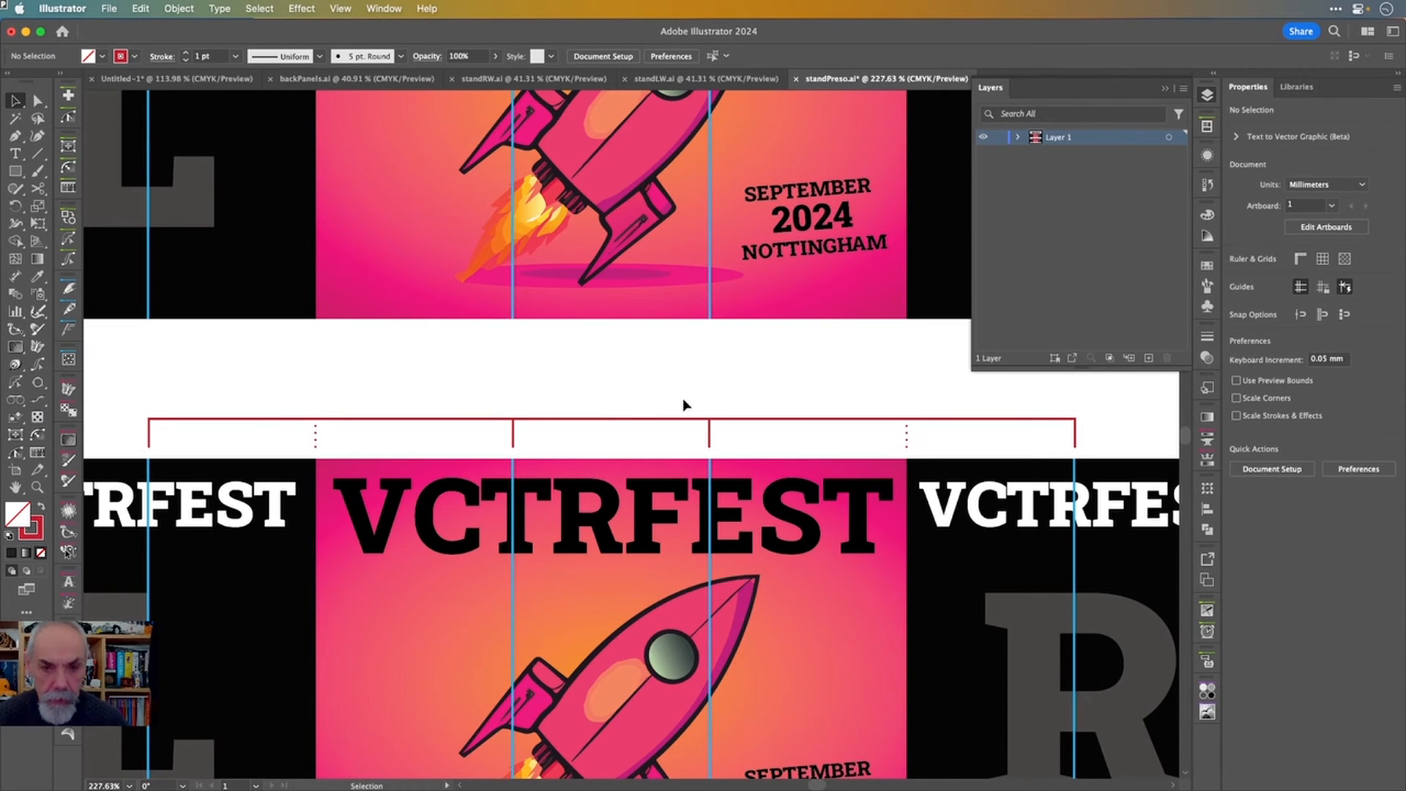
key(super+0)
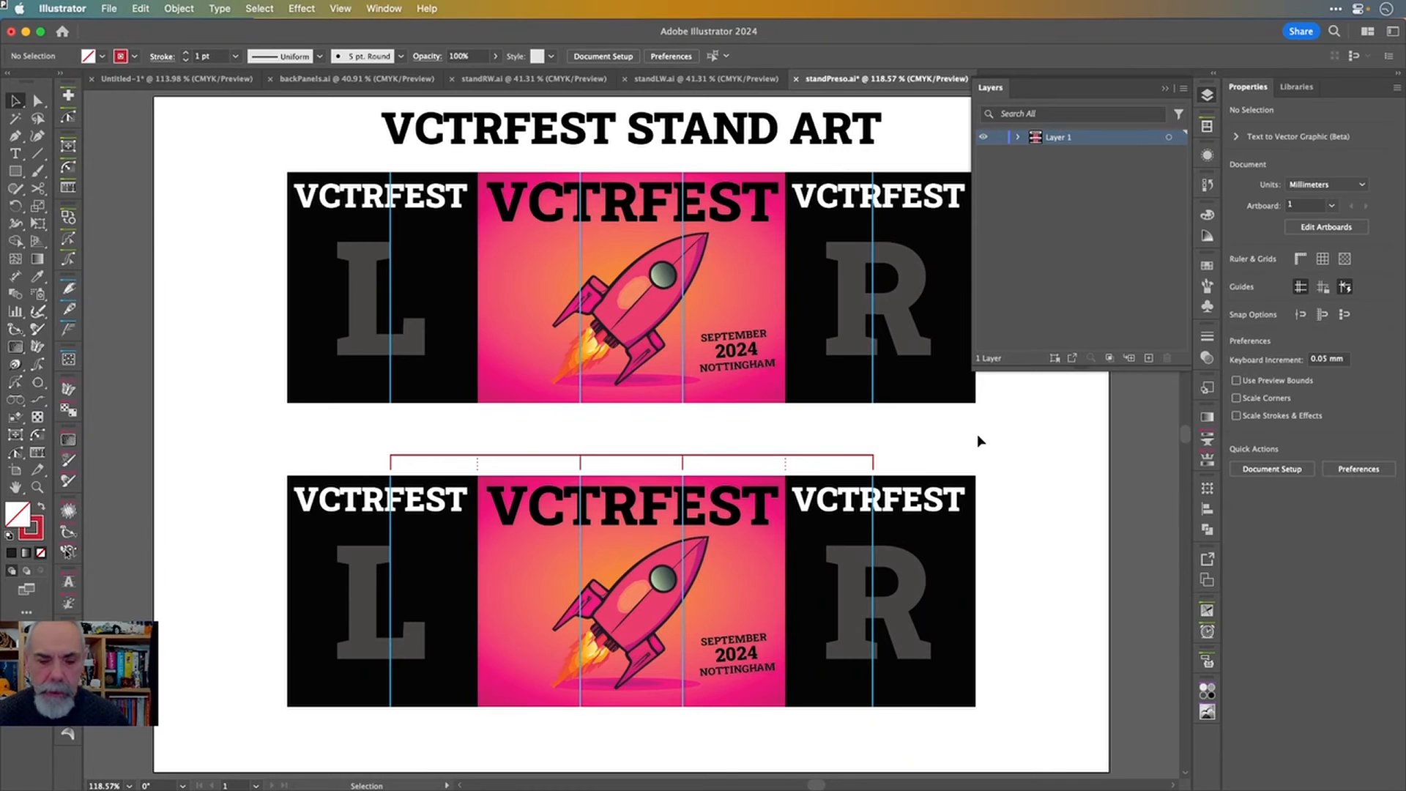
- Delete the blue panel-division lines from backPanels.ai and standRW.ai
click(392, 76)
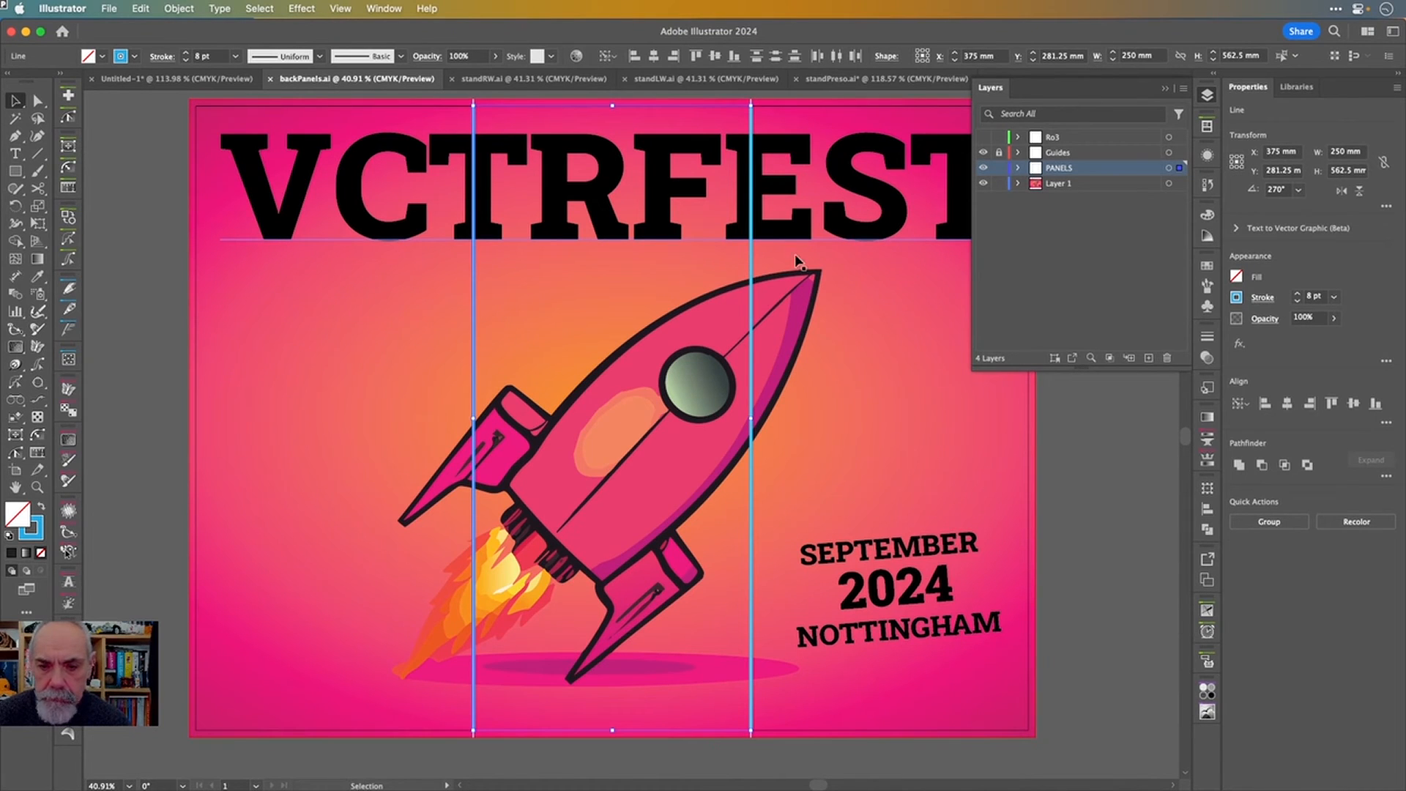
key(super+shift+a)
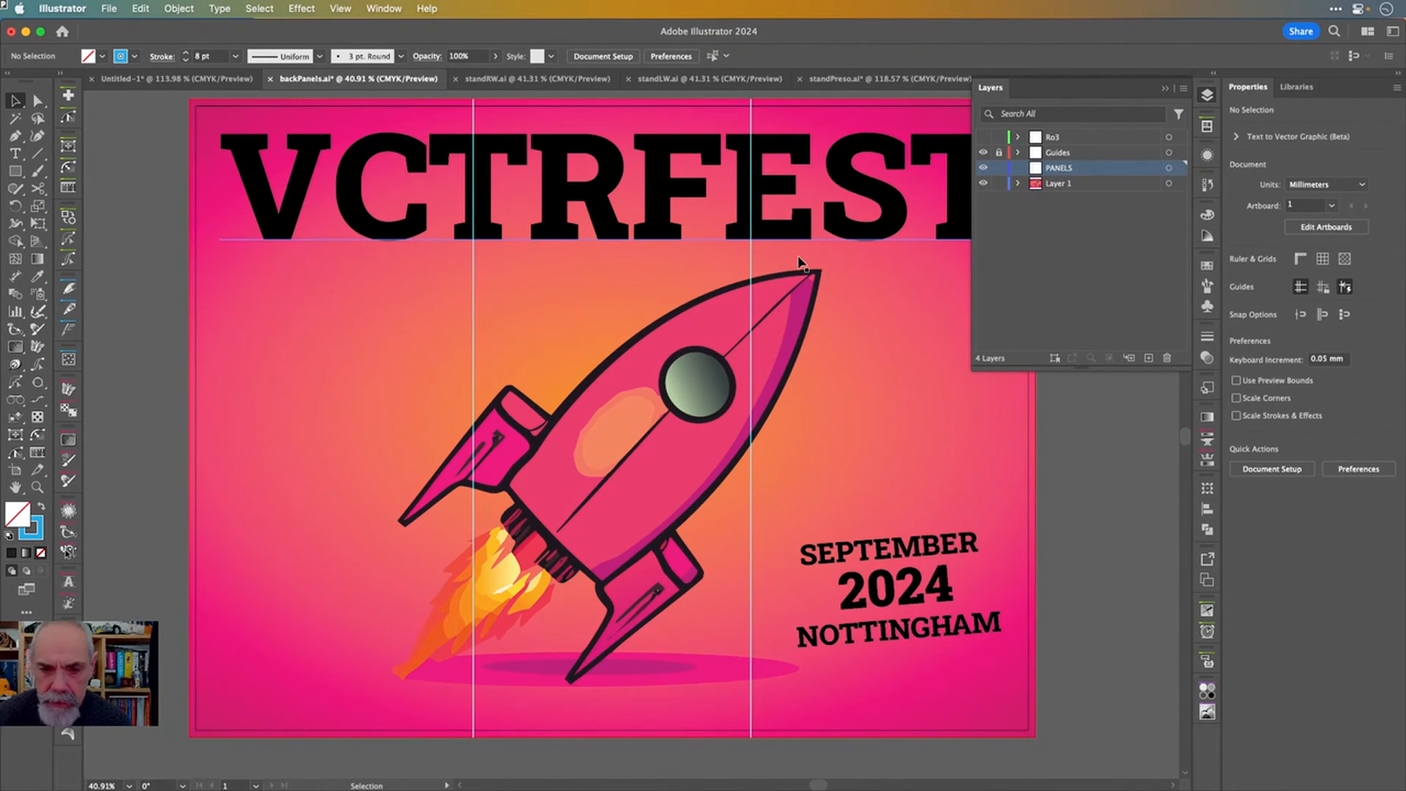
click(551, 86)
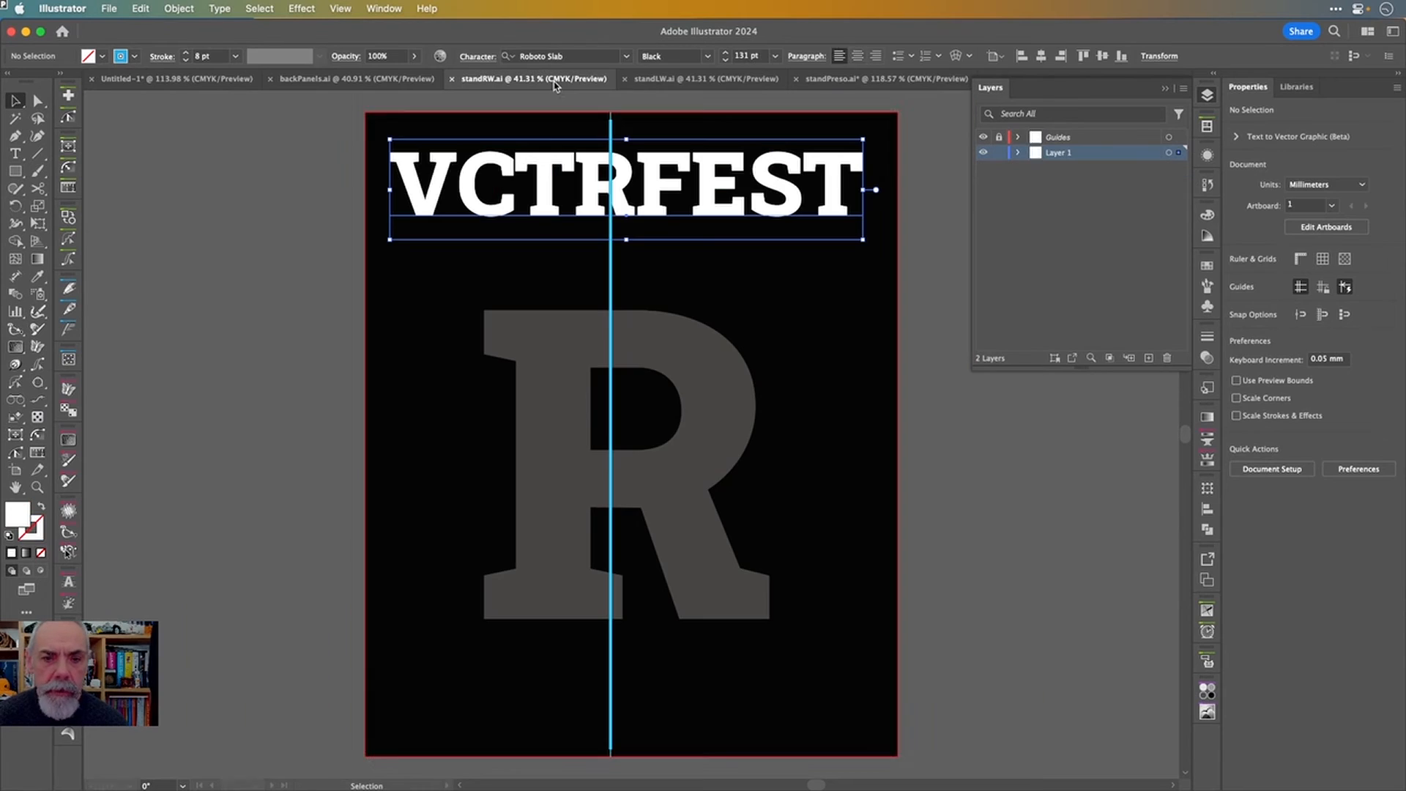
click(611, 281)
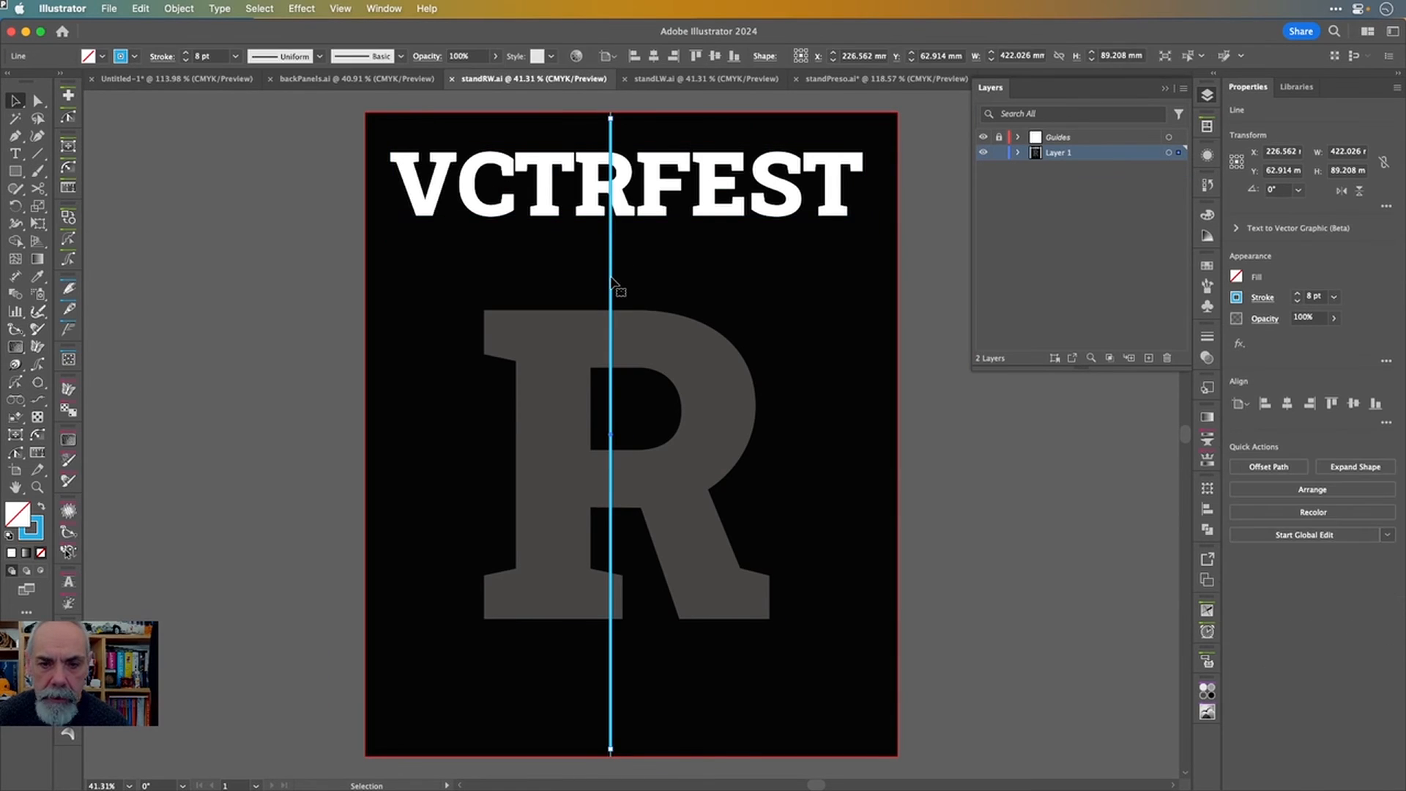
key(super+5)
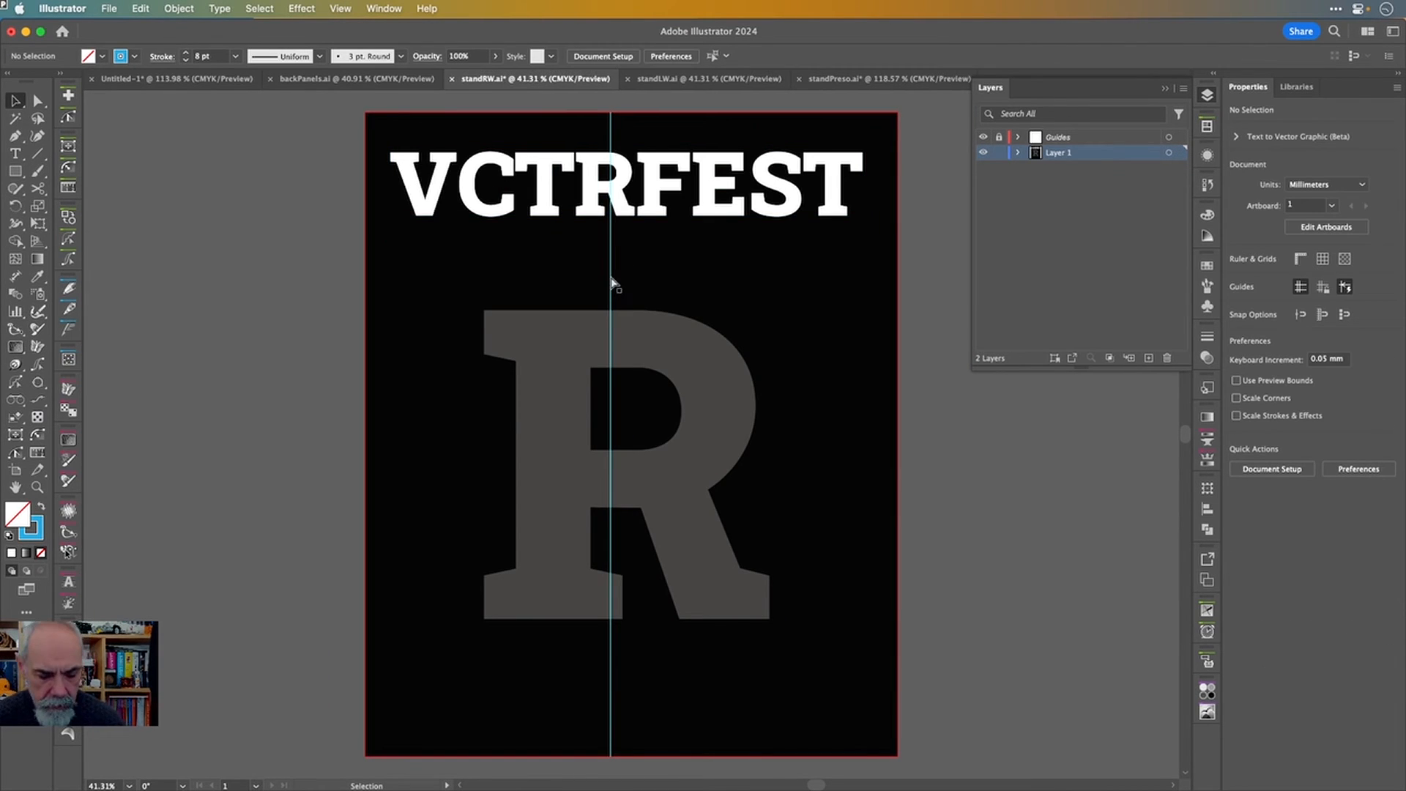
- Delete the blue panel-division line from standLW.ai
click(703, 79)
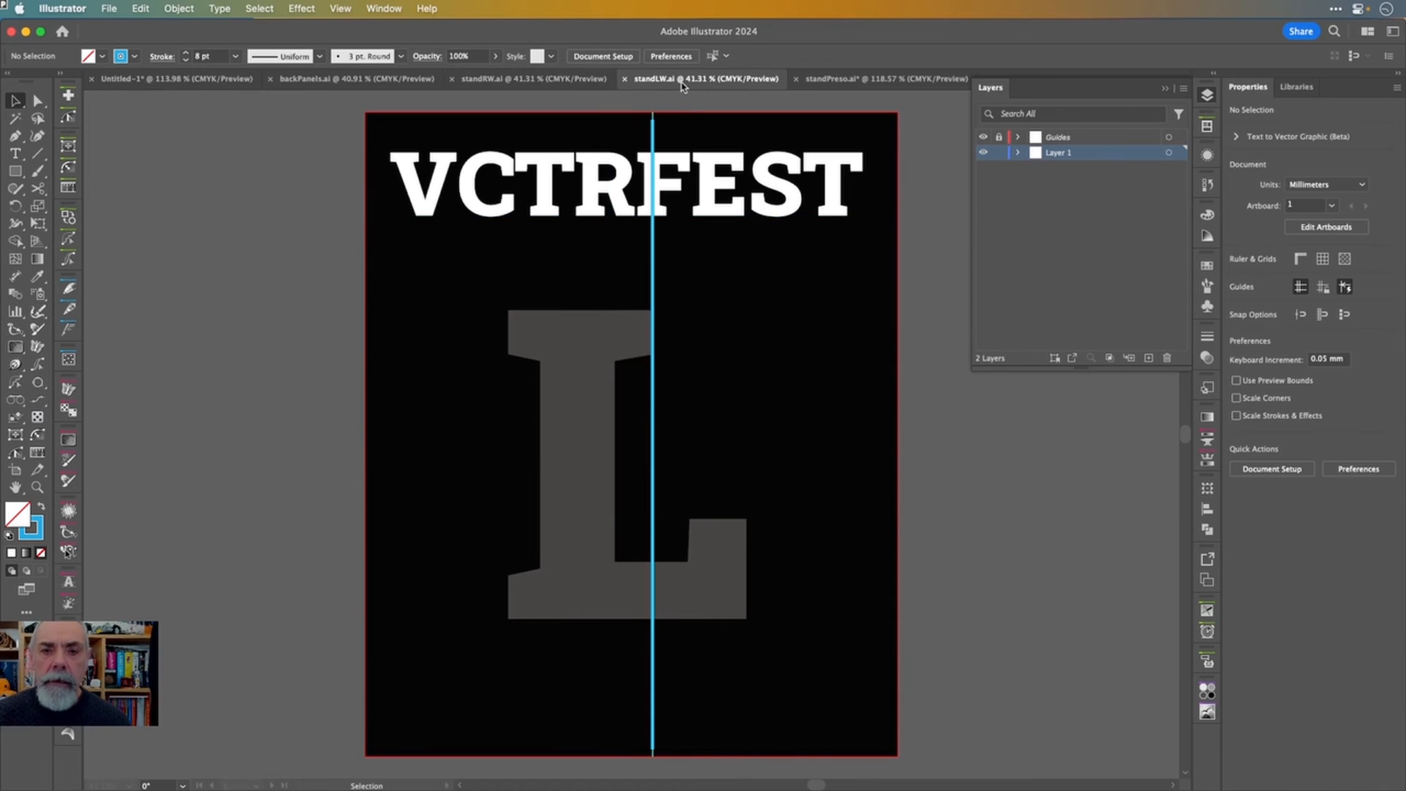
click(655, 249)
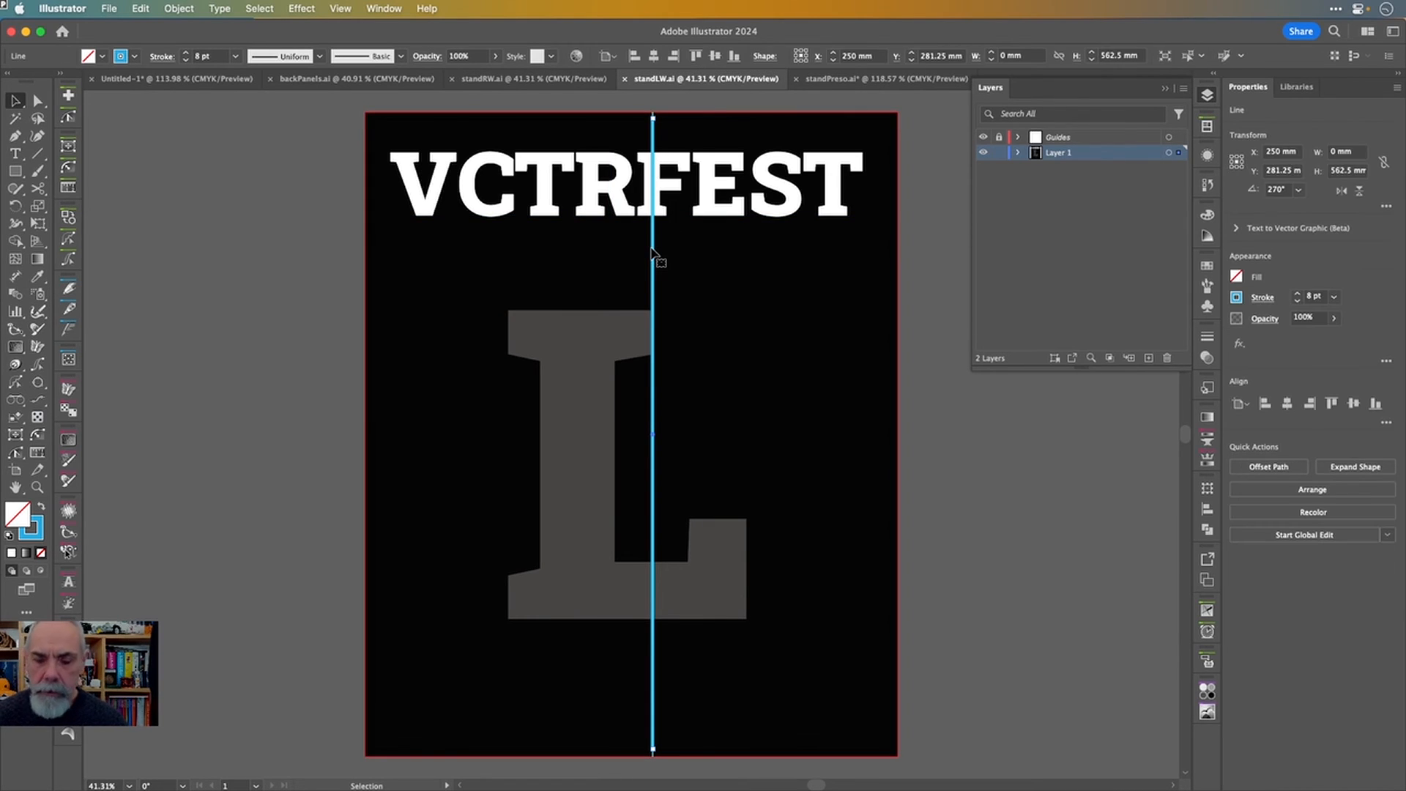
key(super+5)
key(a)
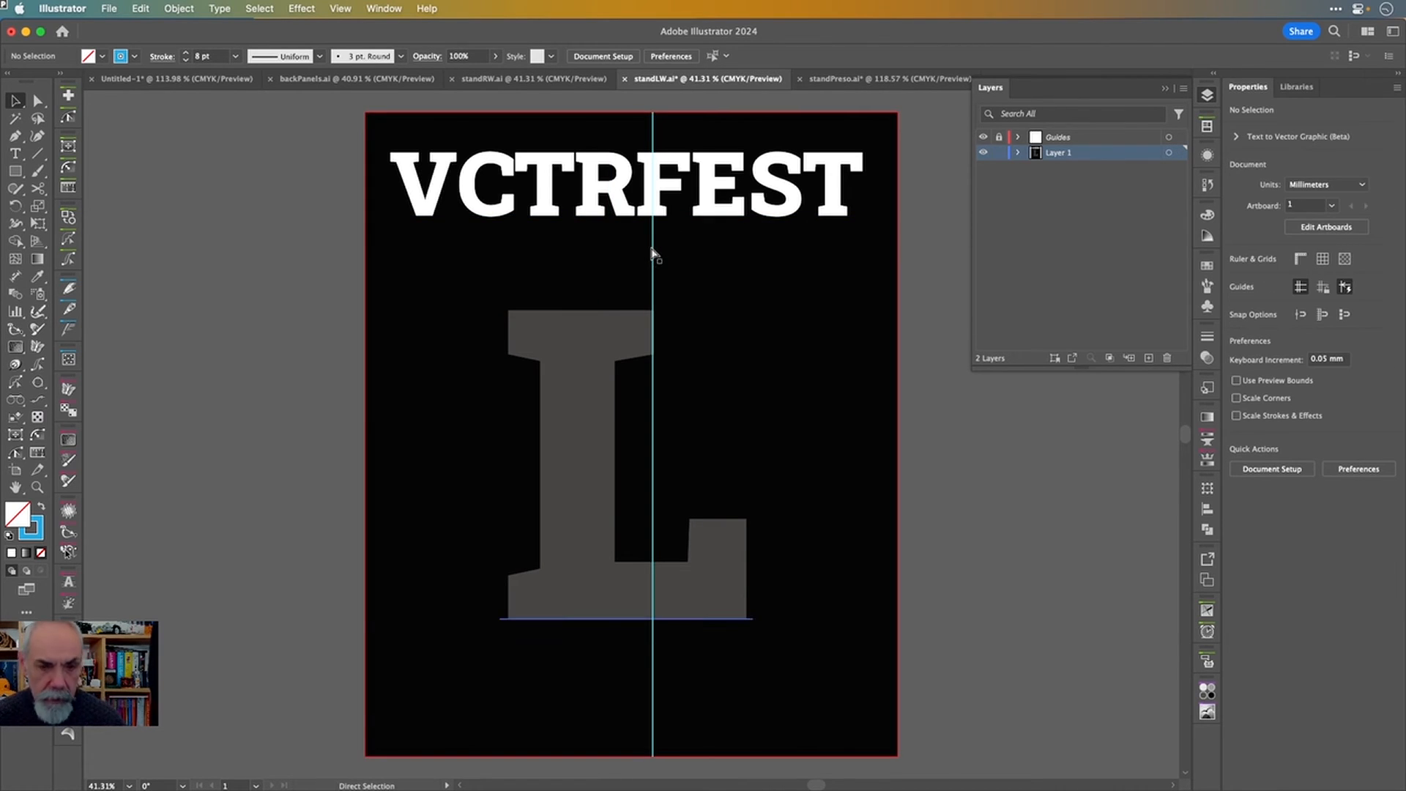
key(v)
- Delete the PANELS layer from backPanels.ai and update the modified links in the standPreso.ai presentation
click(345, 79)
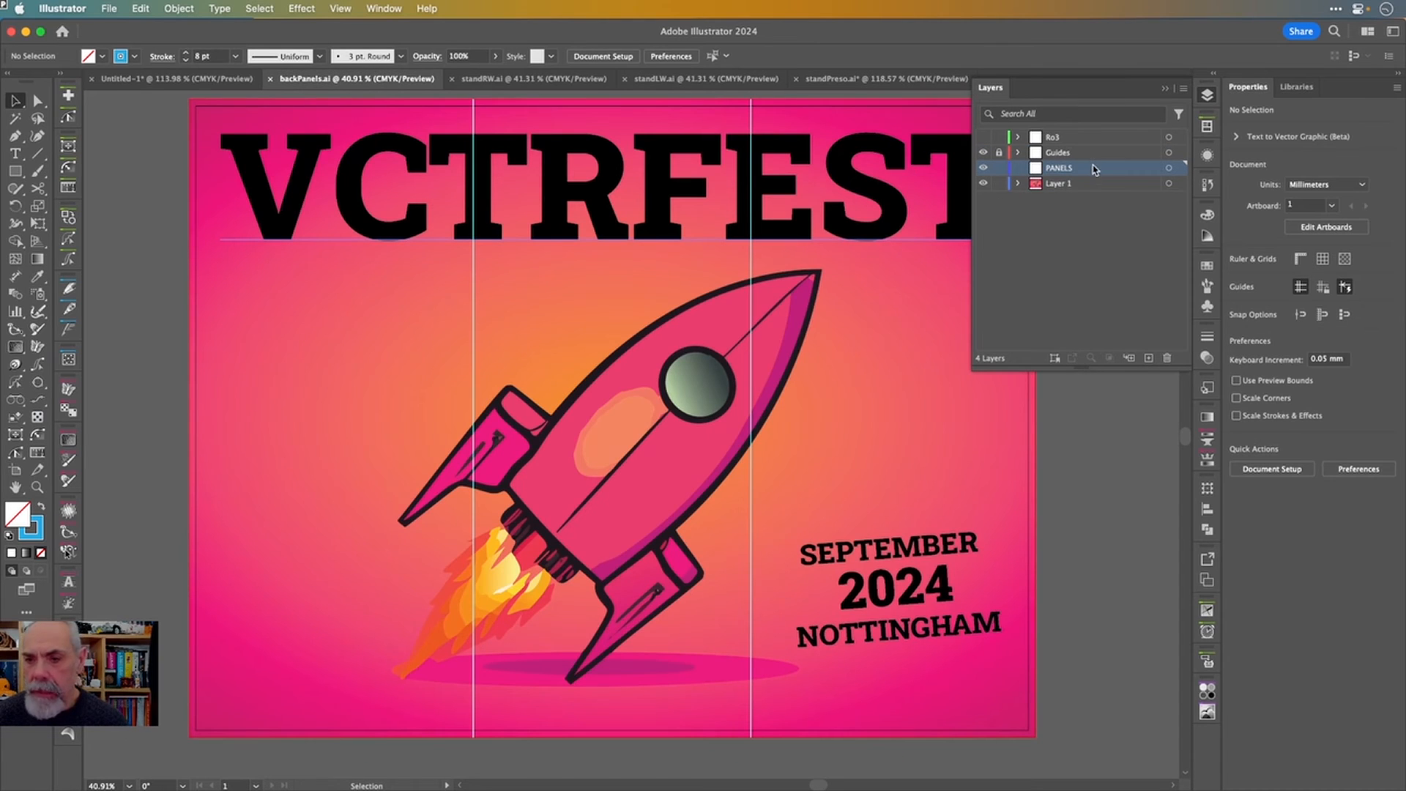
drag(1103, 174, 1169, 359)
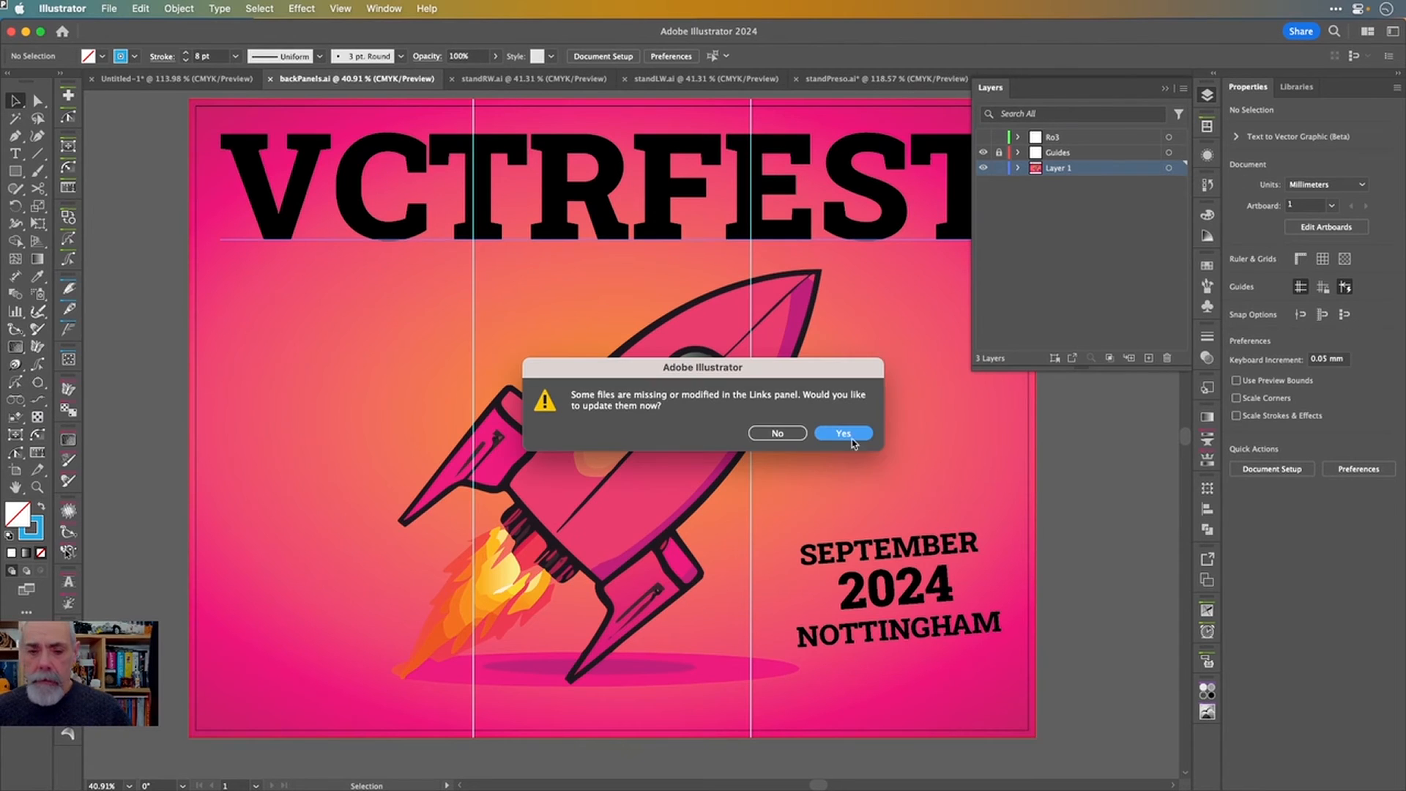
click(846, 432)
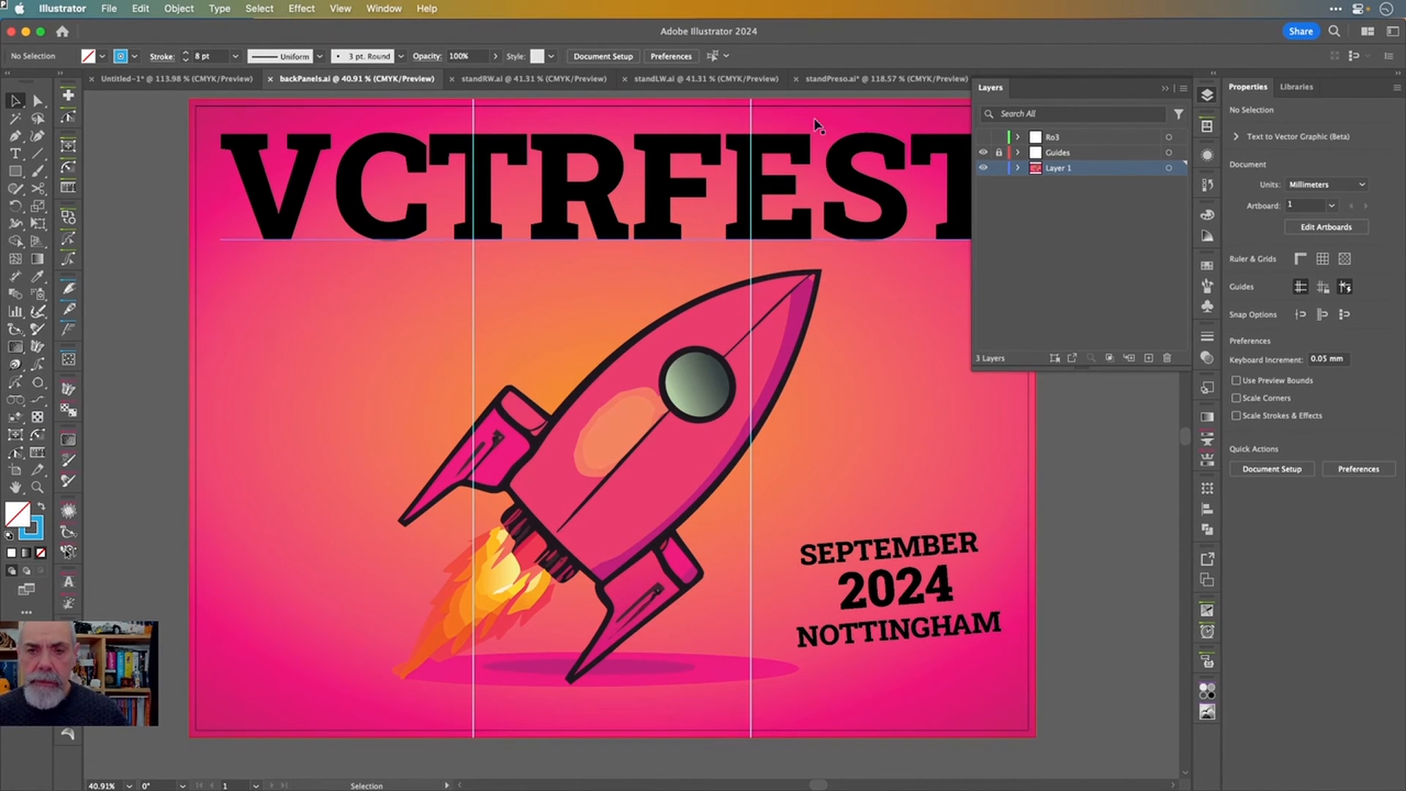
click(846, 79)
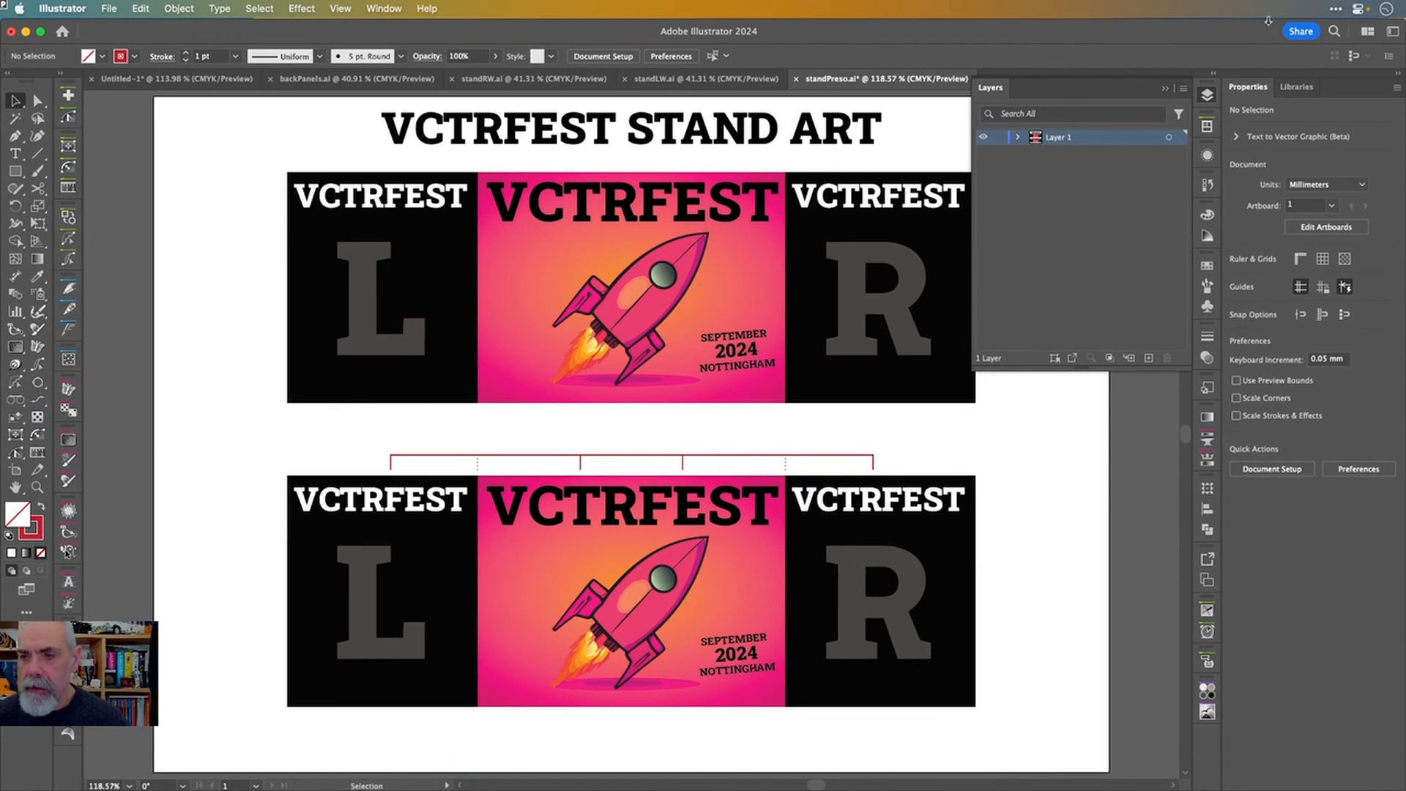
- Collapse the layer list, and save and close standPreso.ai along with the standLW.ai and standRW.ai documents
click(1208, 94)
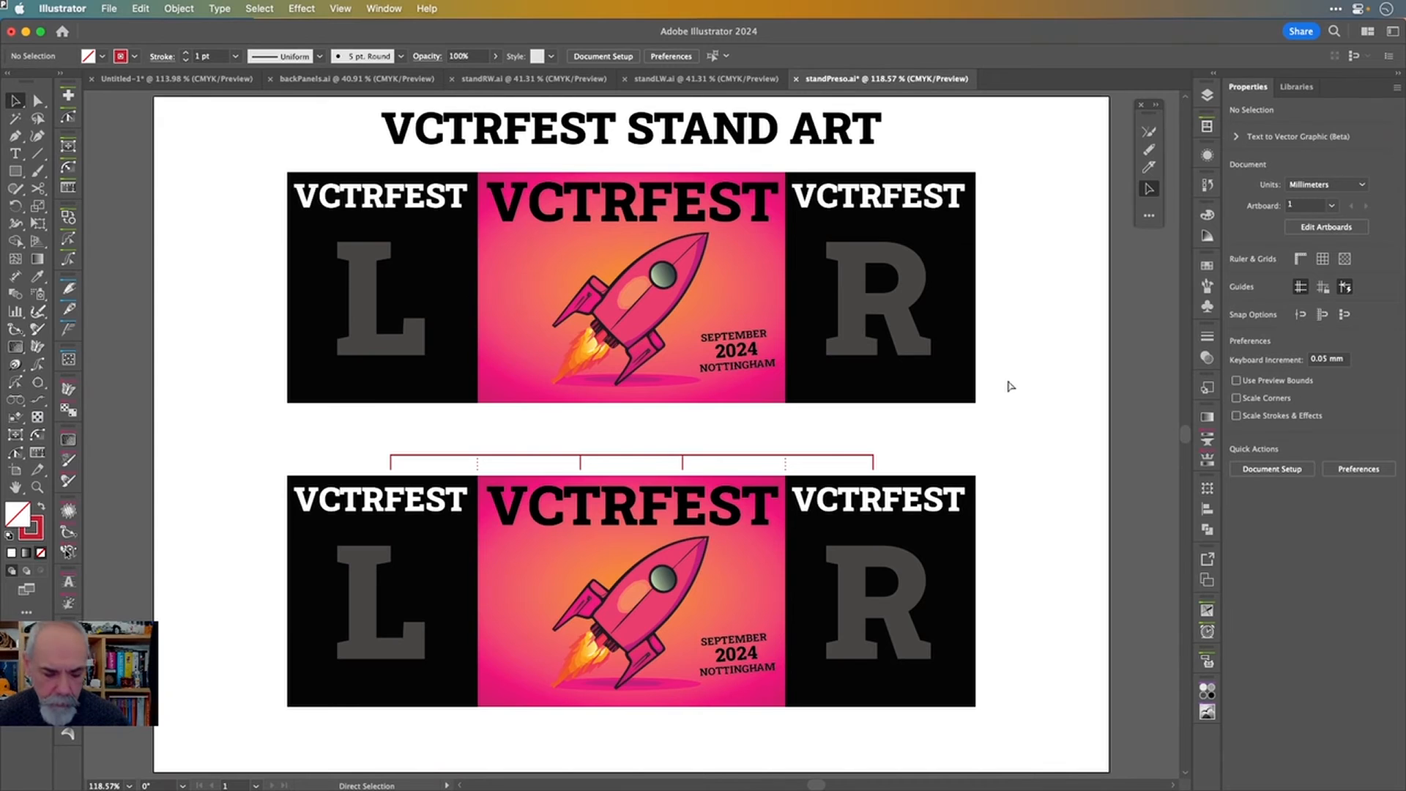
key(super+w)
key(Return)
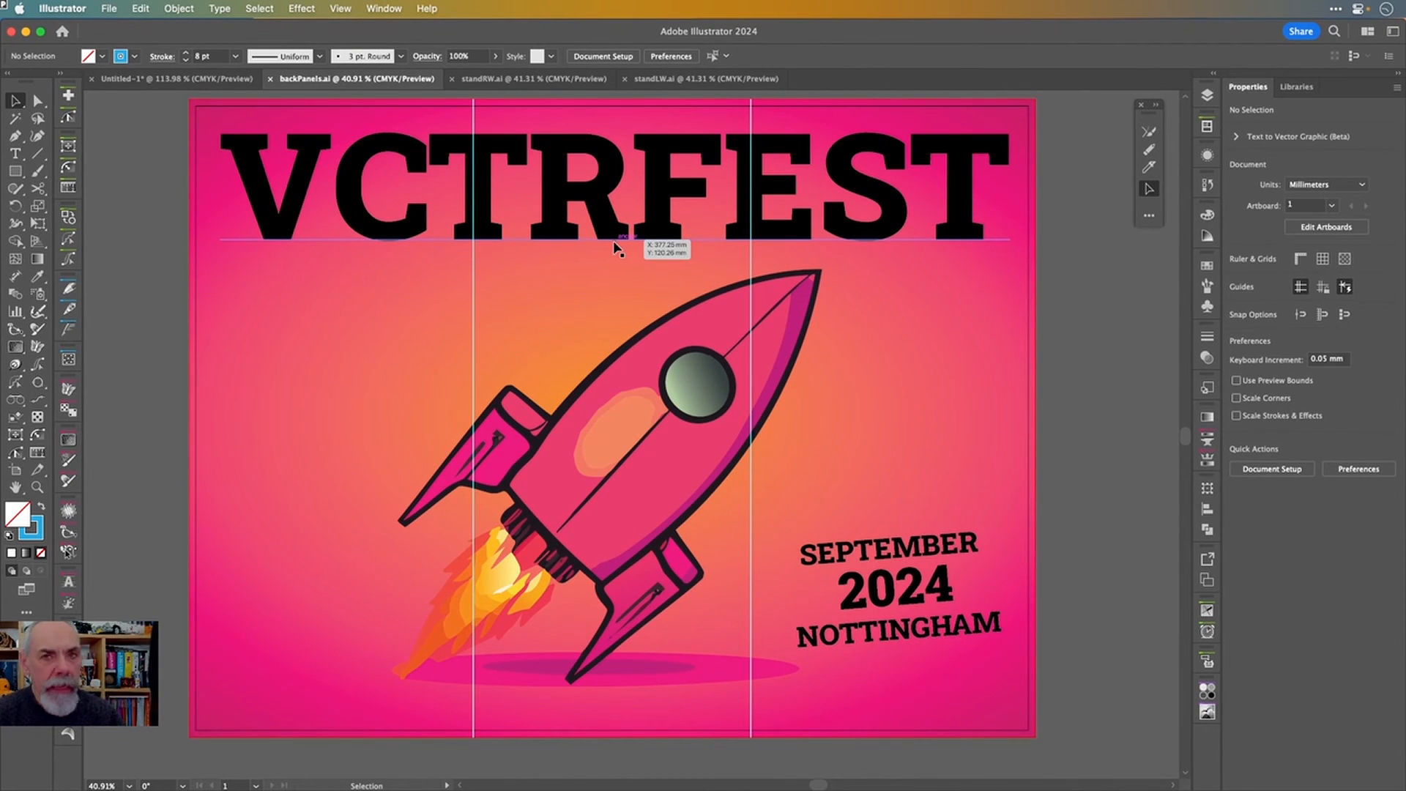
click(625, 79)
click(453, 79)
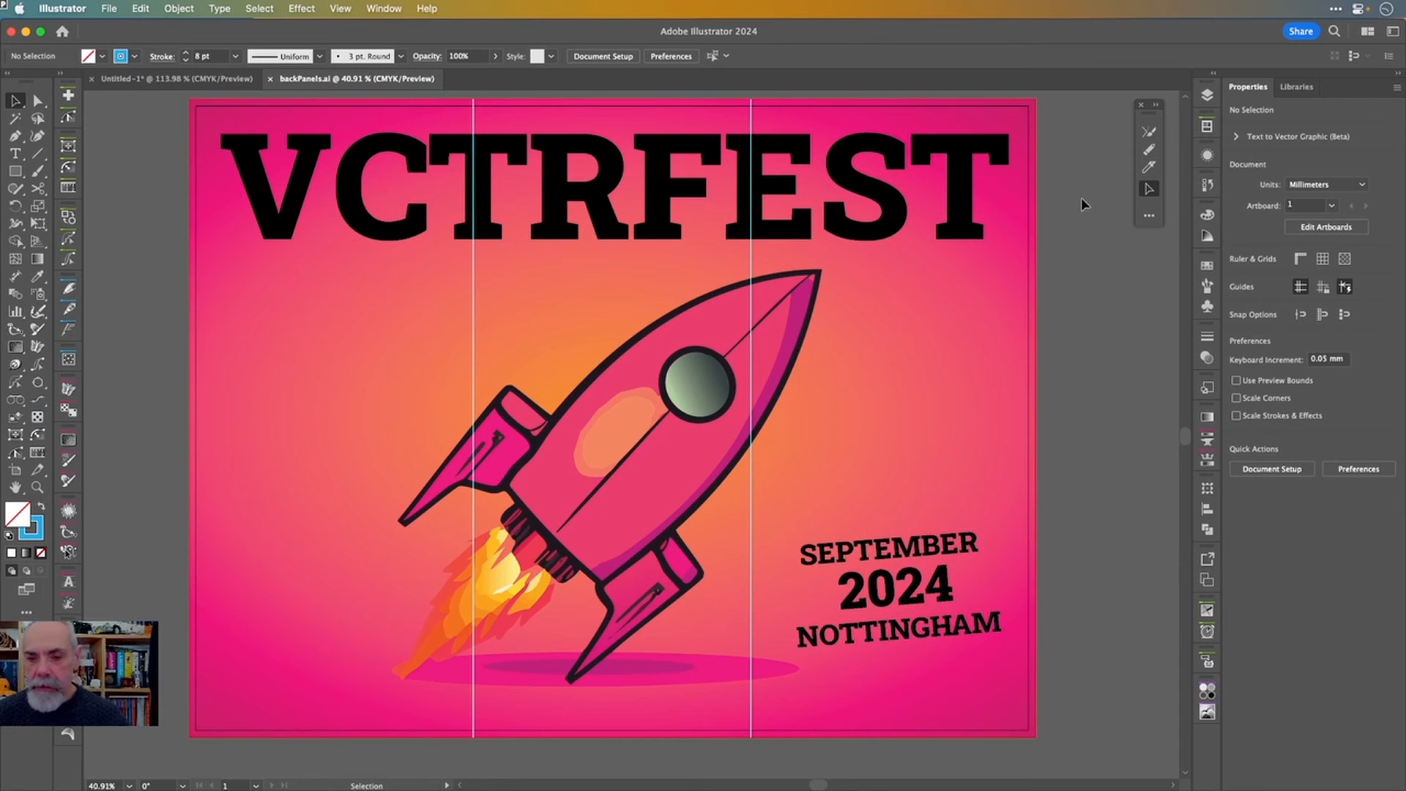
- Set the kerning of the VCTRFEST title and the date and location text to Optical
key(super+0)
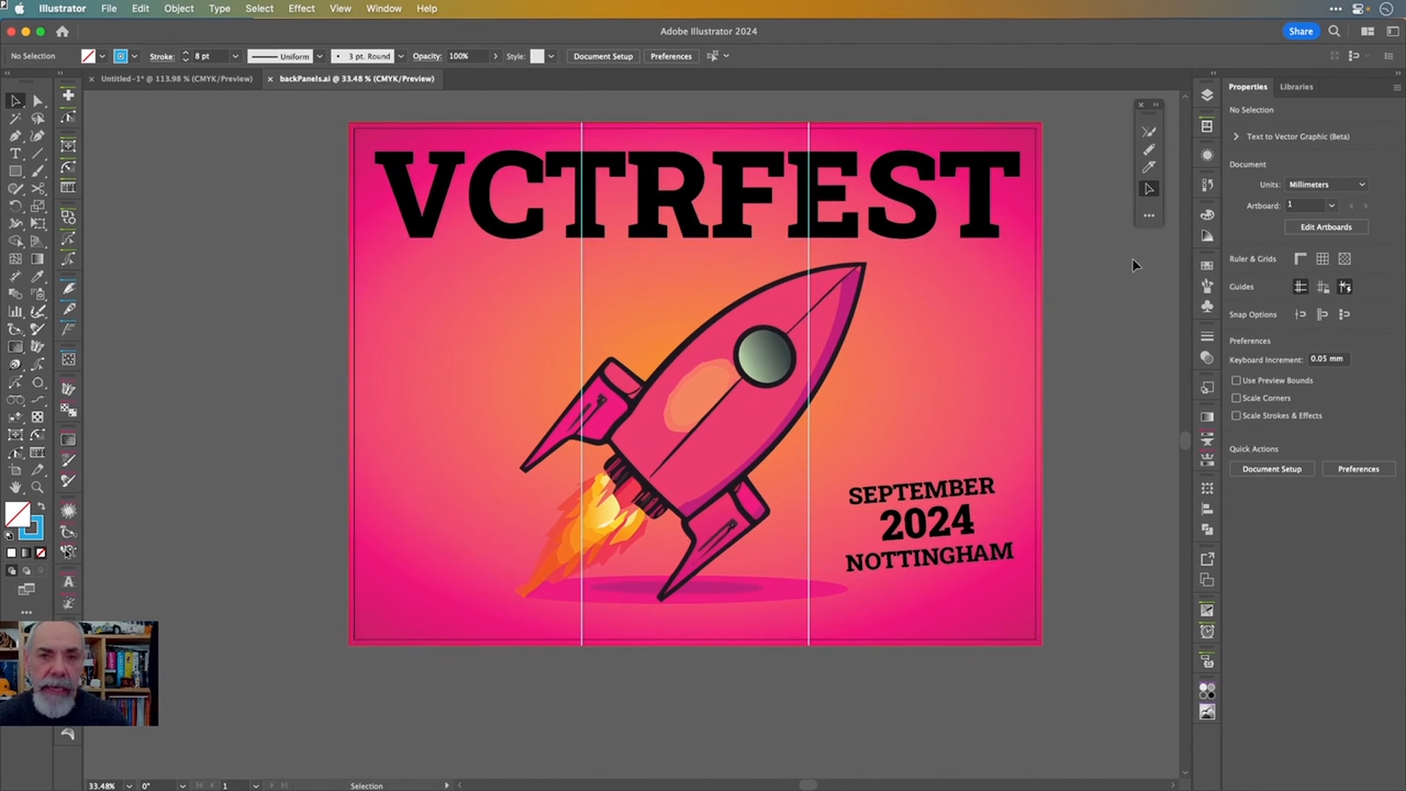
click(982, 206)
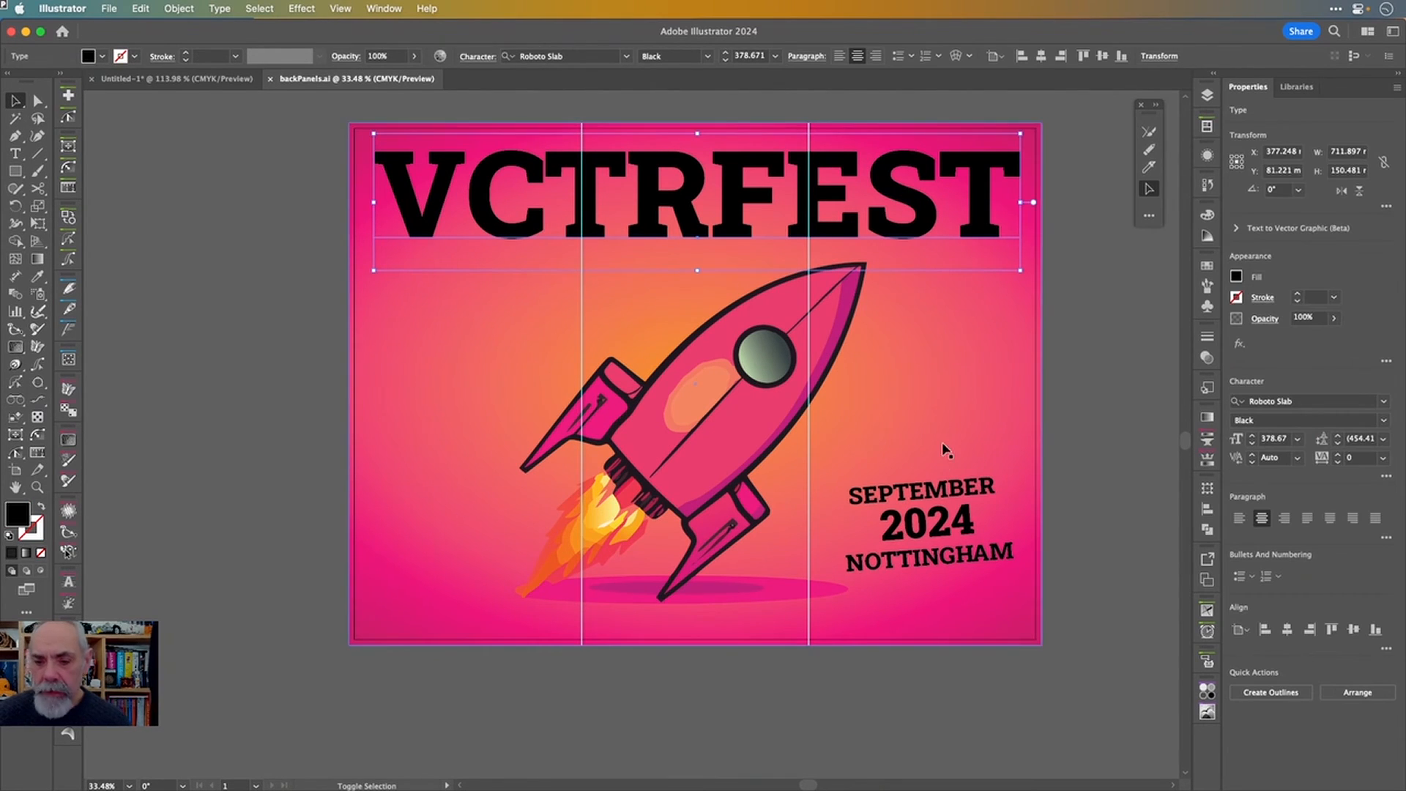
shift+click(949, 495)
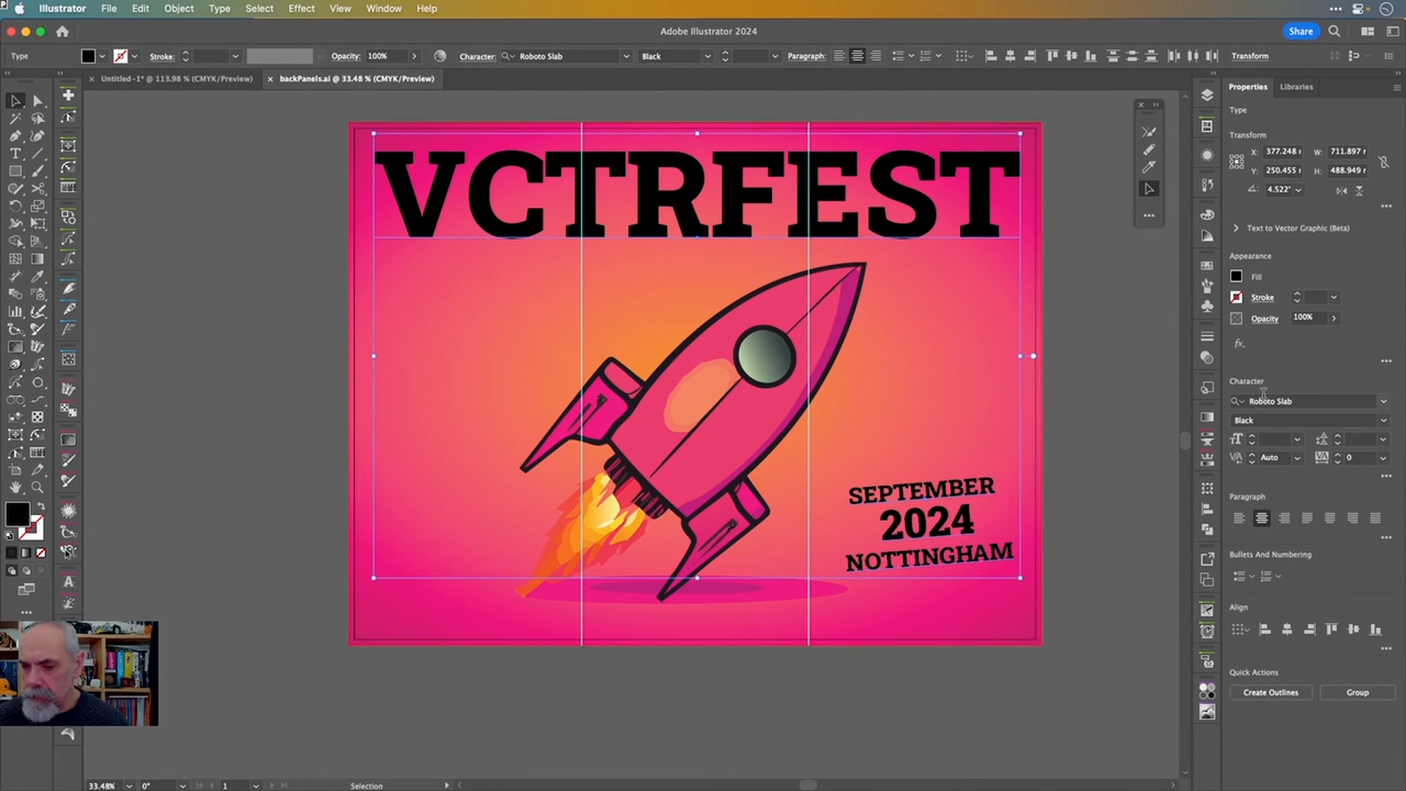
click(1298, 440)
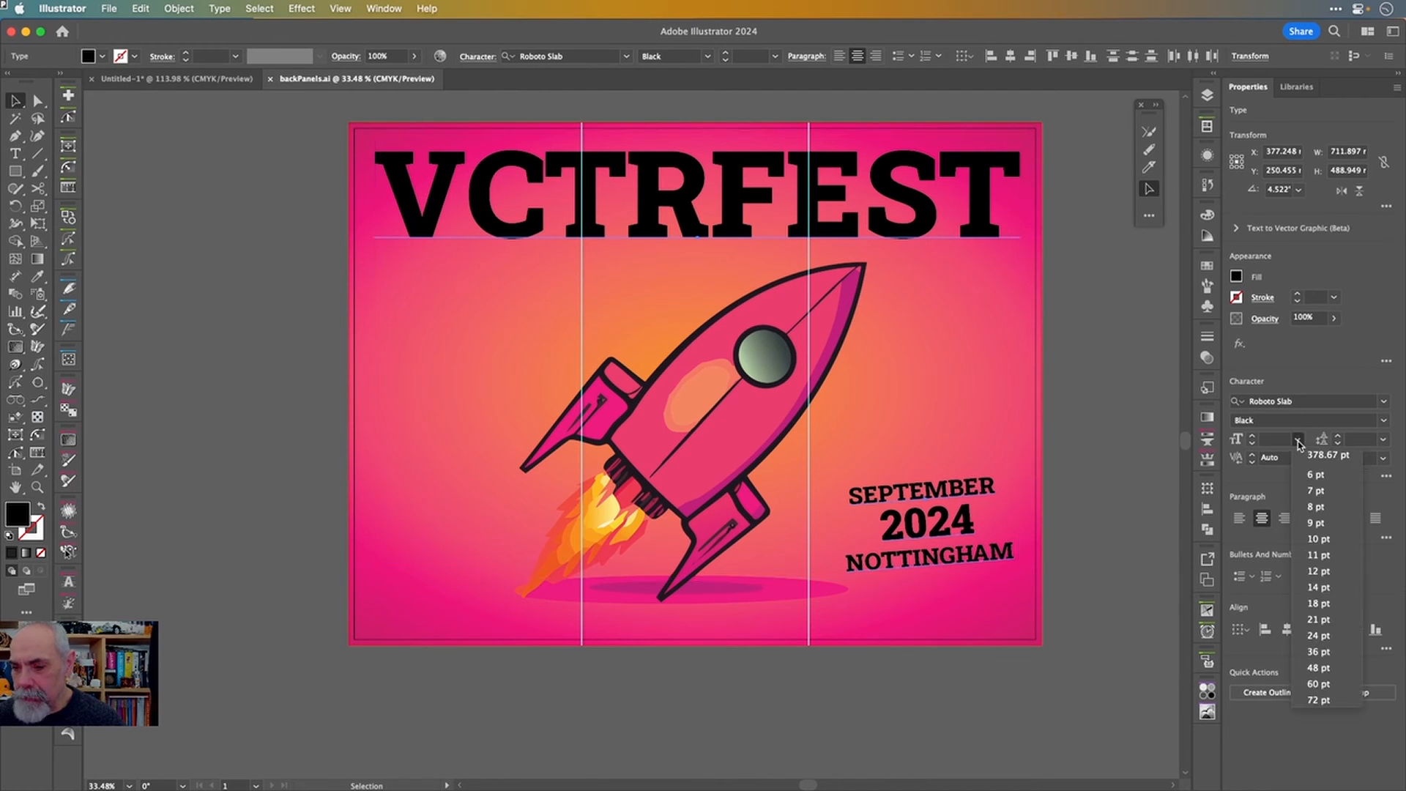
click(1298, 440)
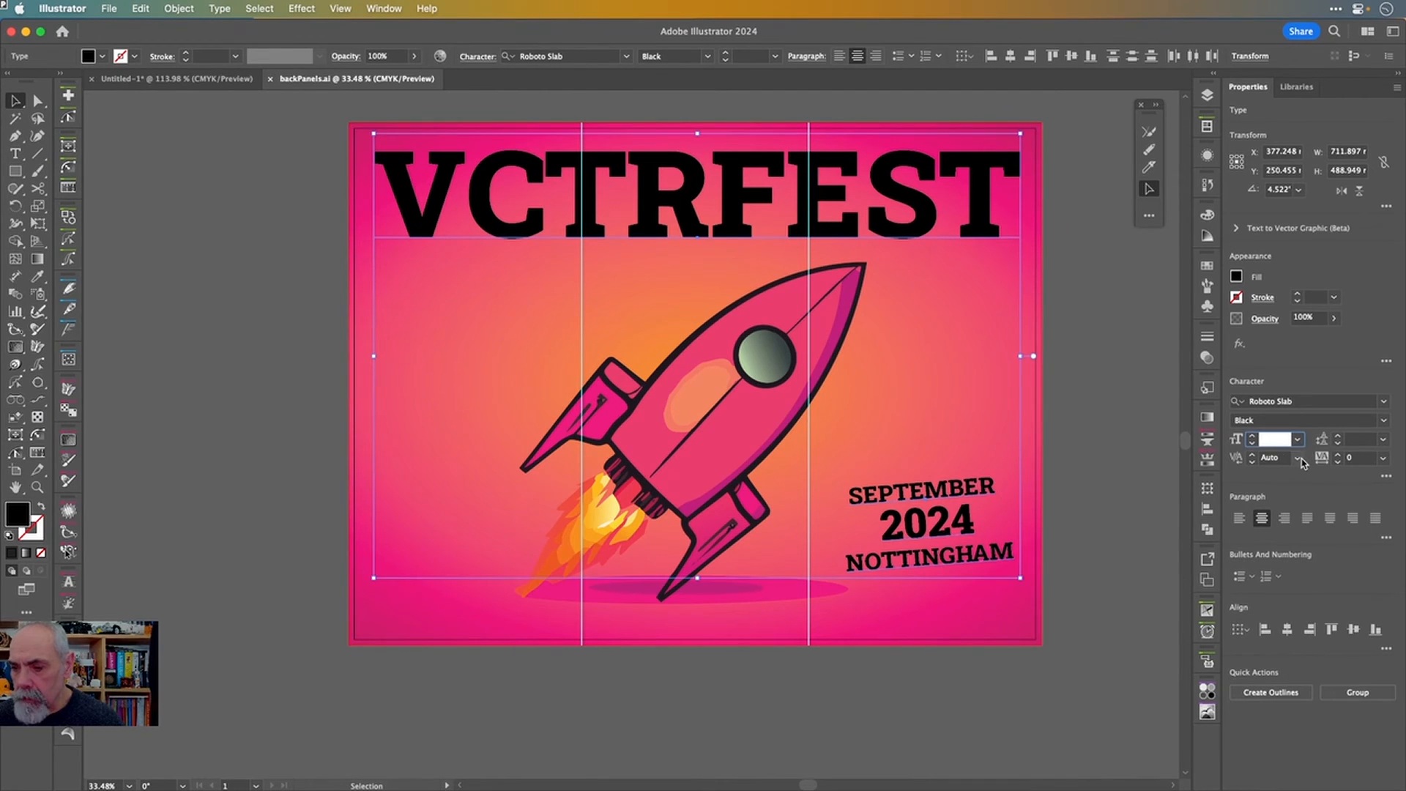
click(1299, 459)
click(1276, 490)
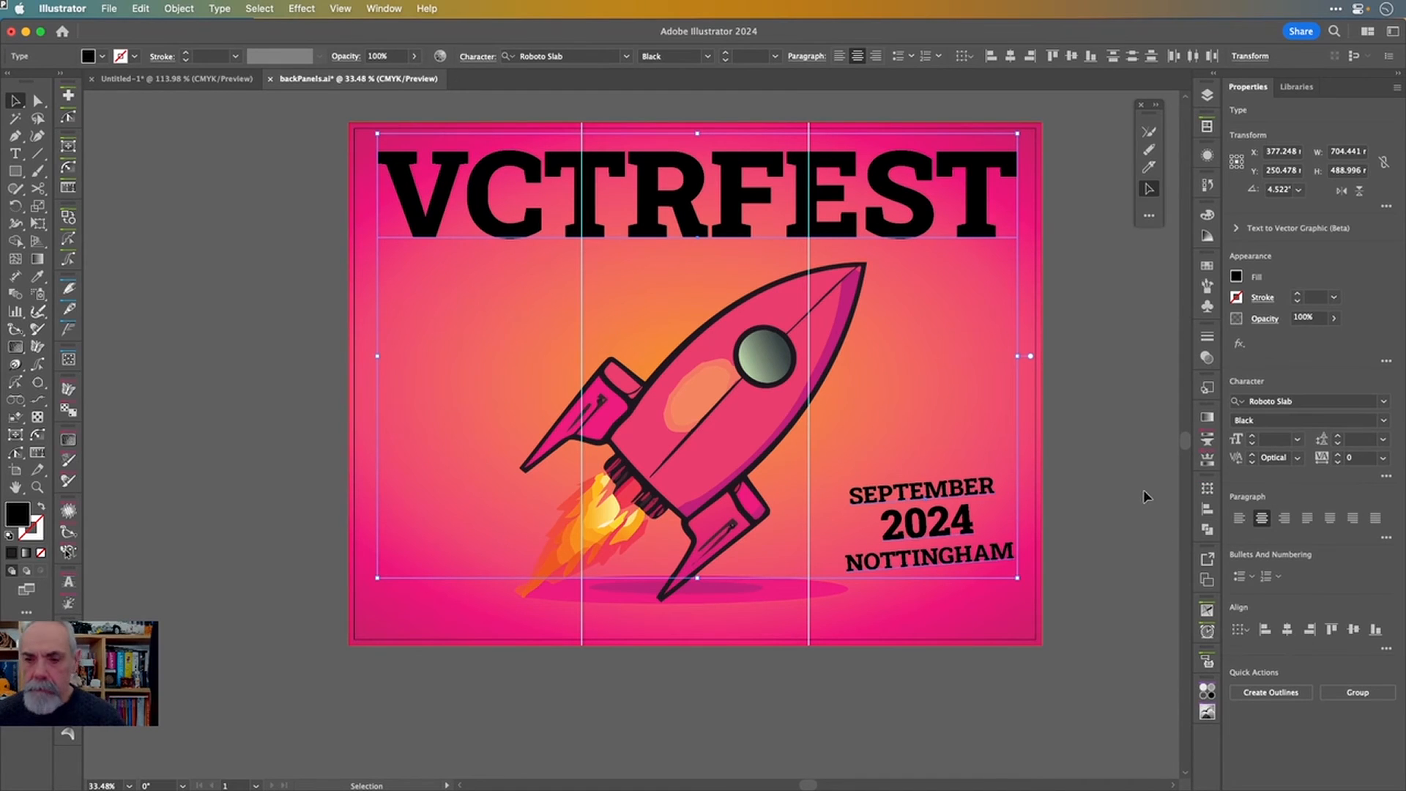
- Convert the title and date text to outlines, unite the resulting shapes, and save backPanels.ai
key(super+shift+o)
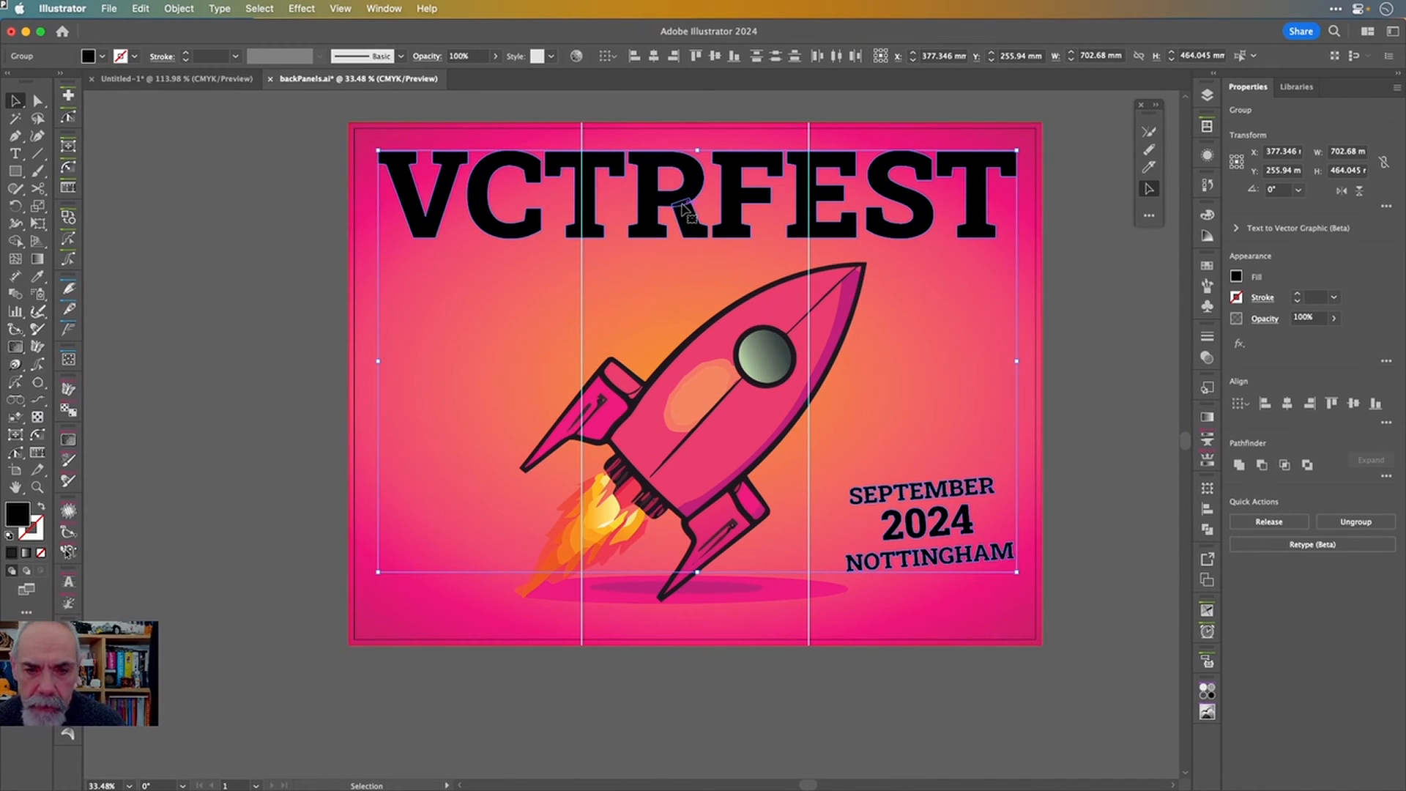
click(1240, 466)
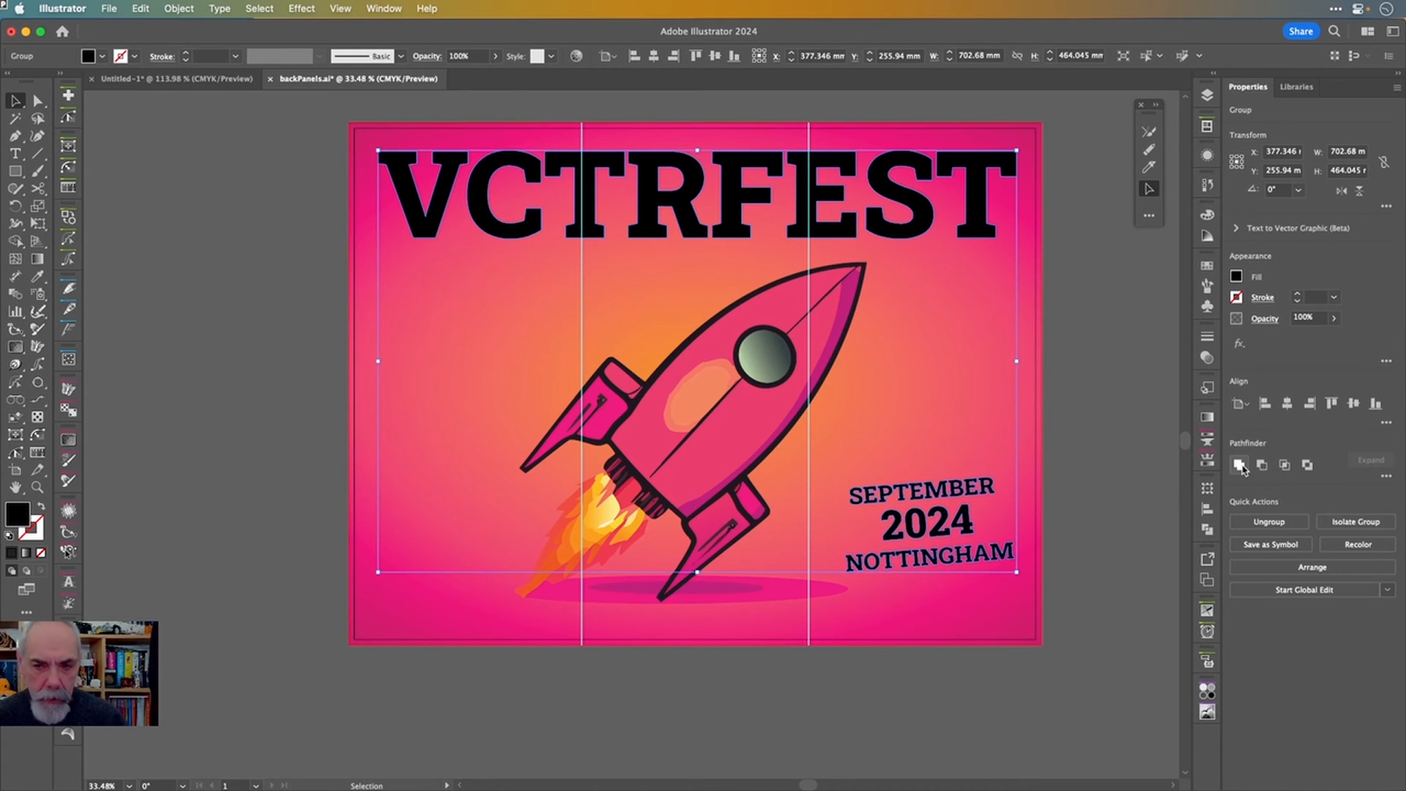
click(1113, 415)
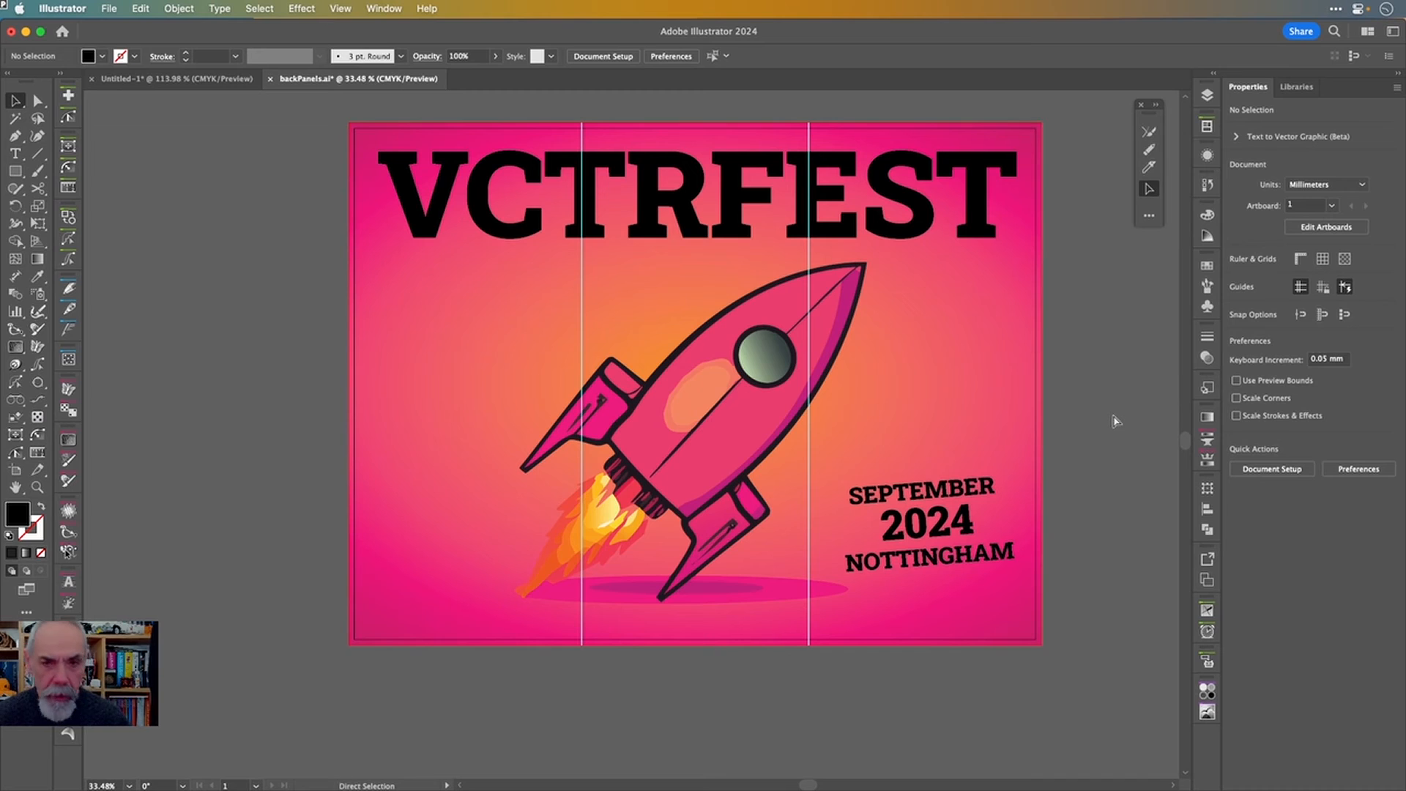
key(super+s)
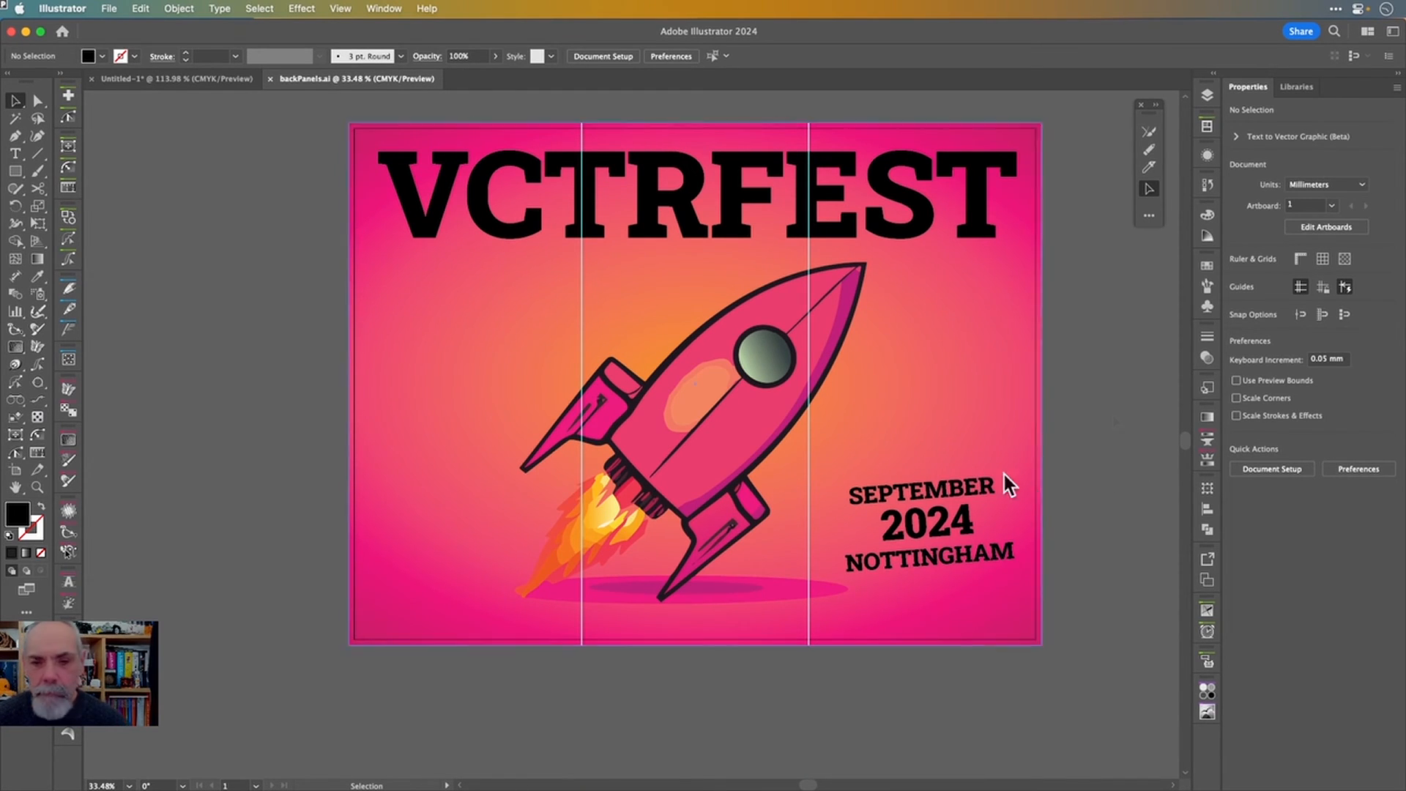
- Draw a 250 × 562.5 mm black rectangle over the first panel and copy it across the other two, aligning the last to the artboard's right edge
scroll(897, 407, down, 3)
scroll(897, 407, right, 5)
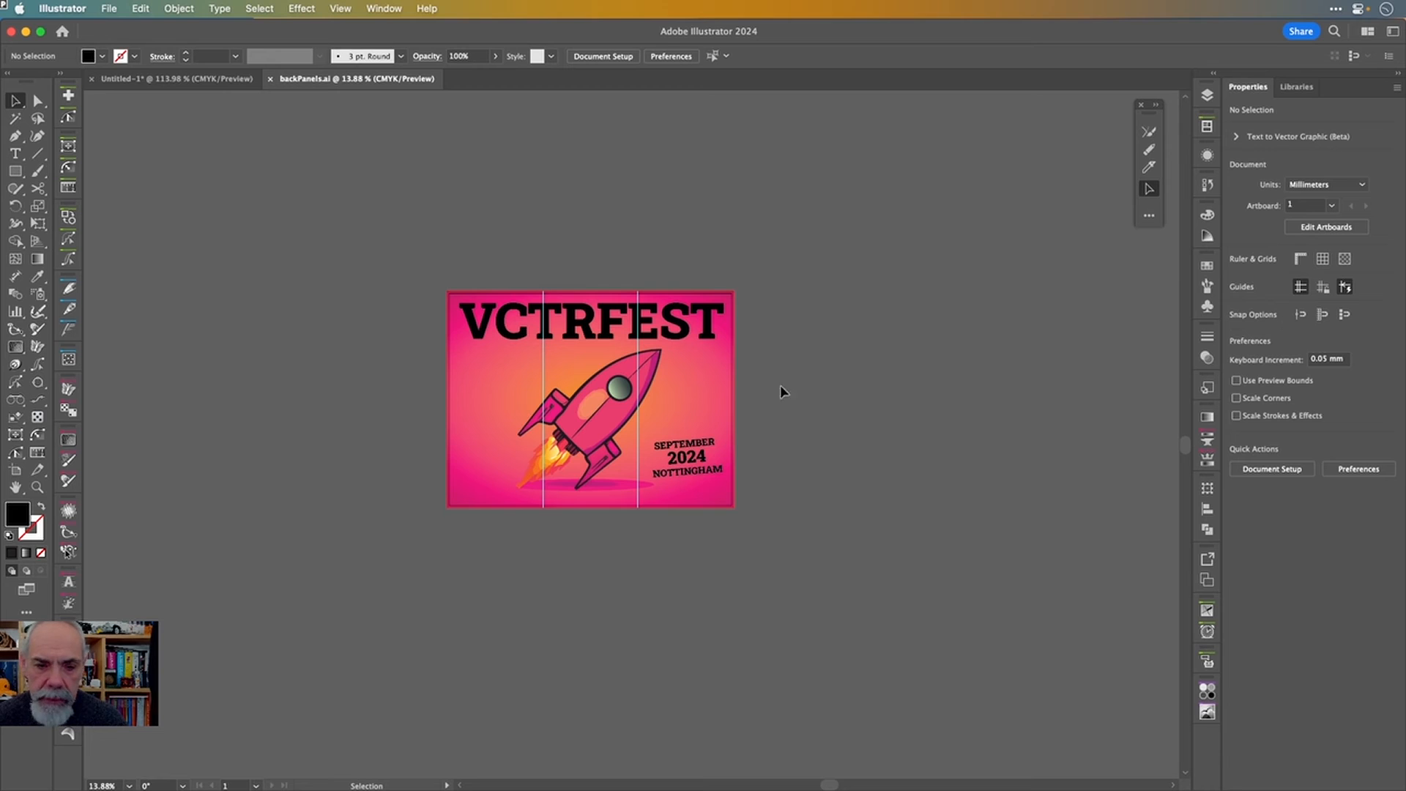
key(a)
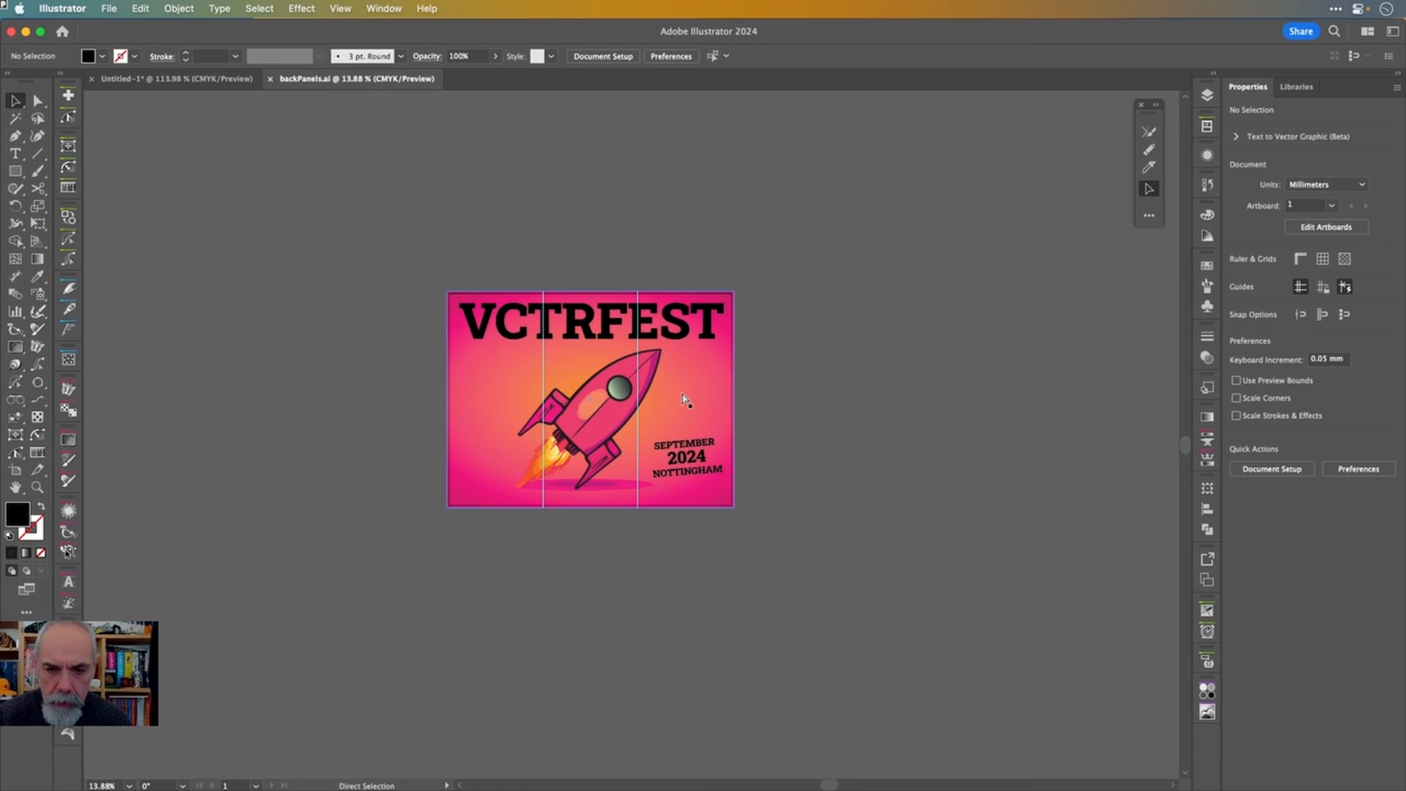
key(super+0)
scroll(682, 400, down, 4)
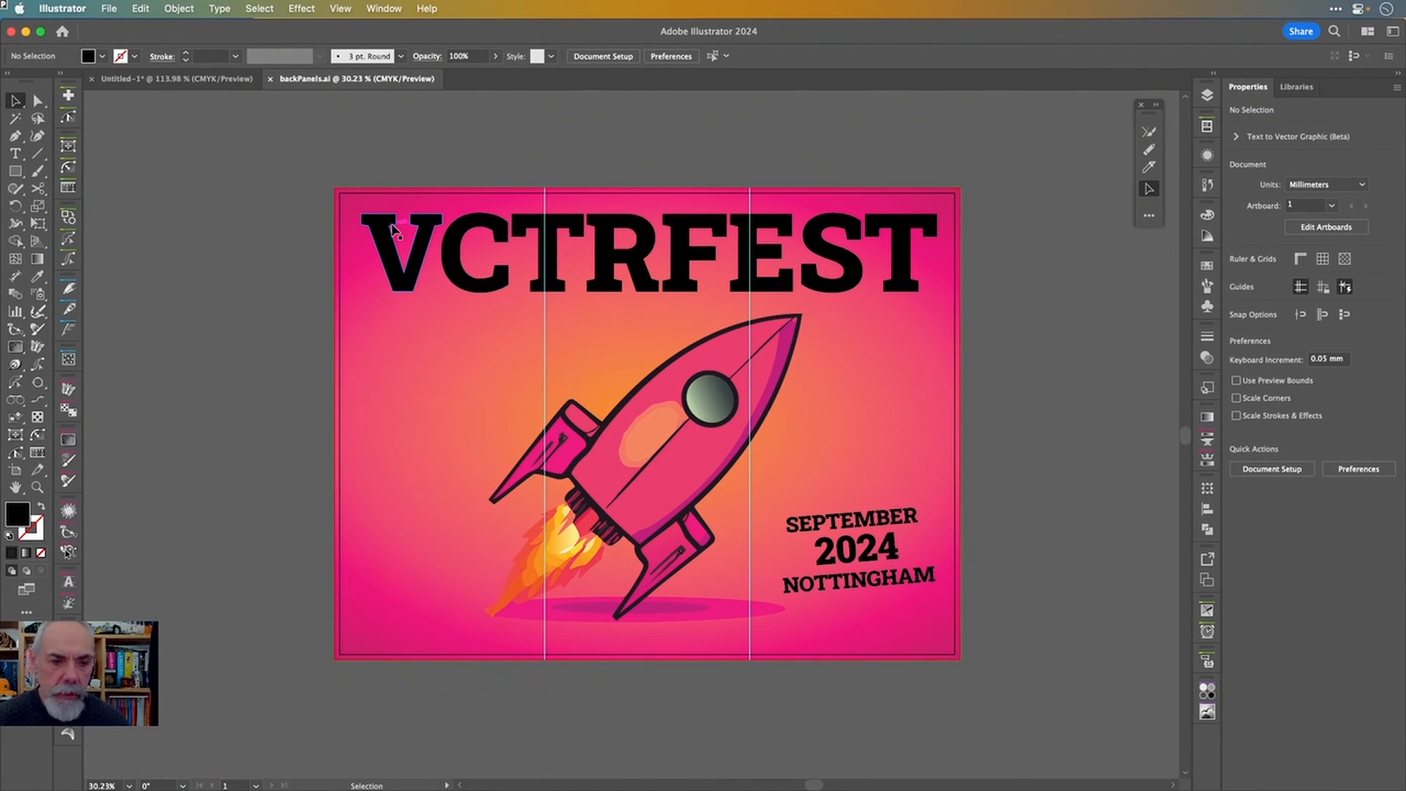
key(m)
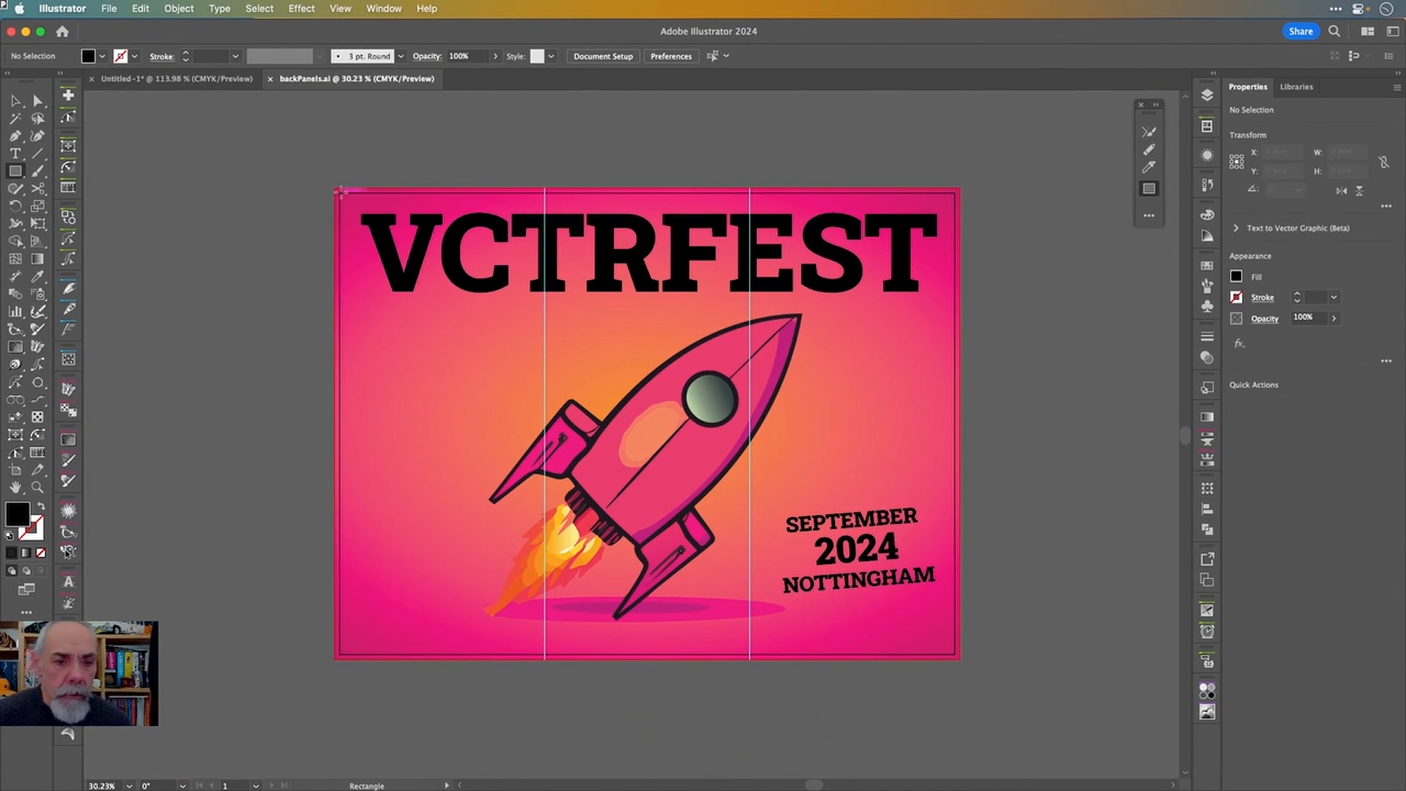
drag(339, 192, 544, 652)
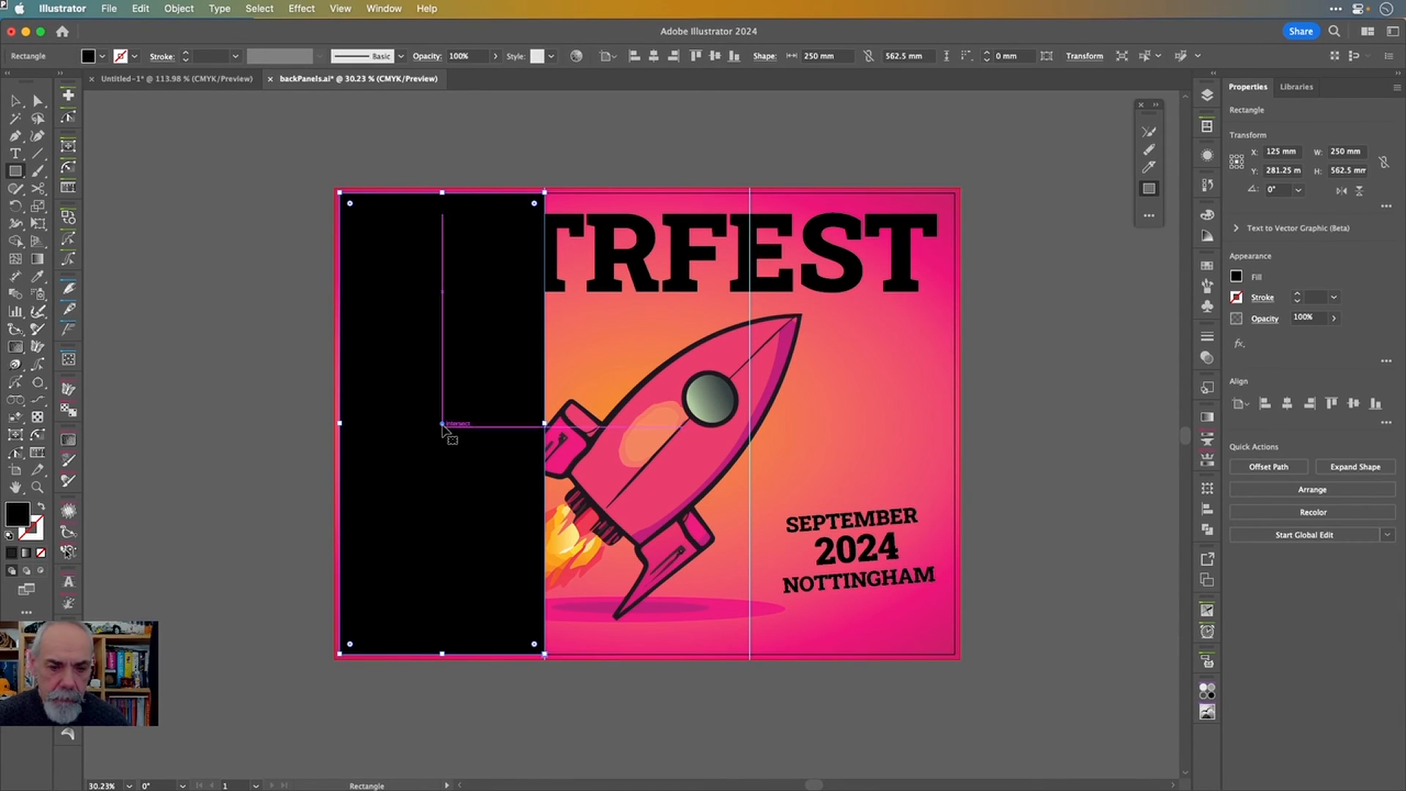
drag(443, 425, 829, 424)
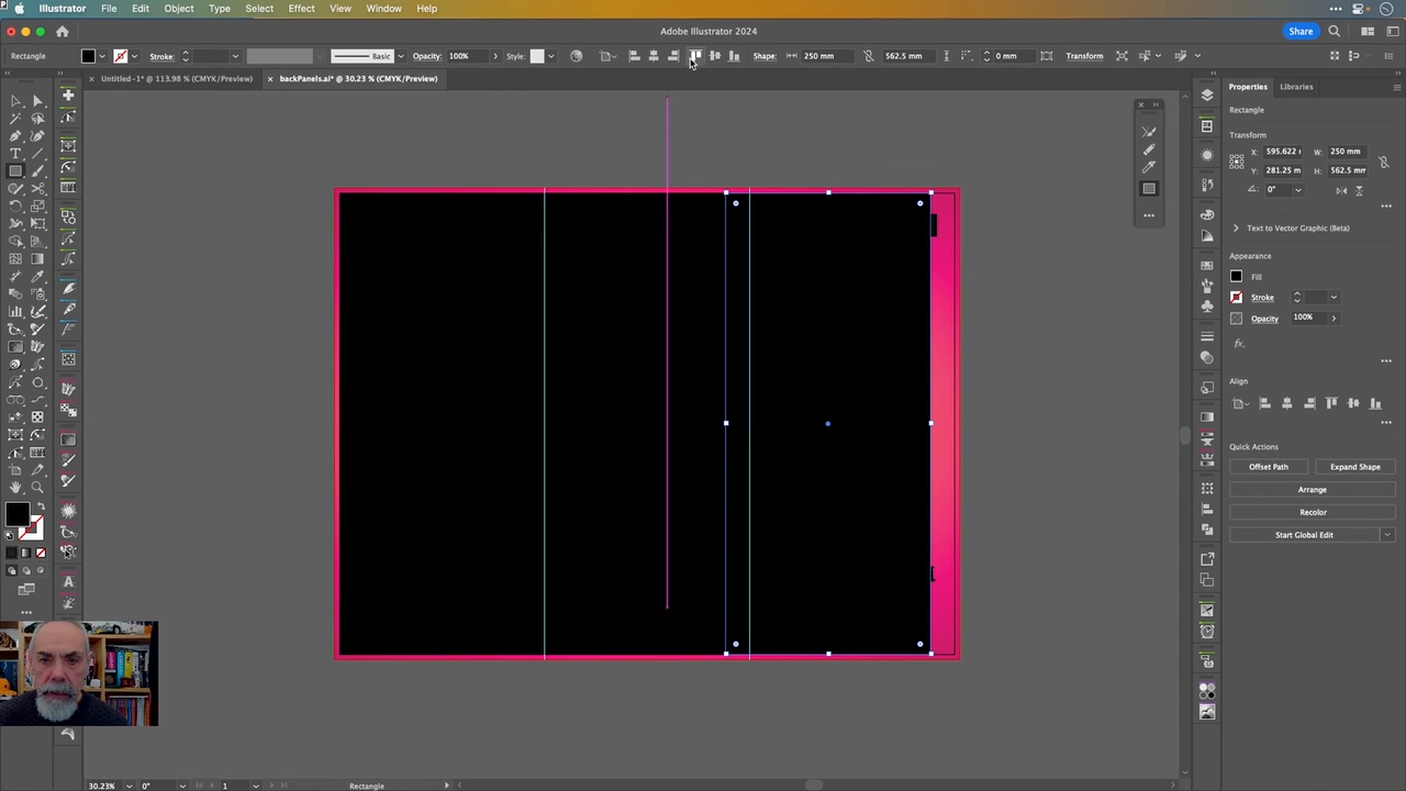
click(673, 58)
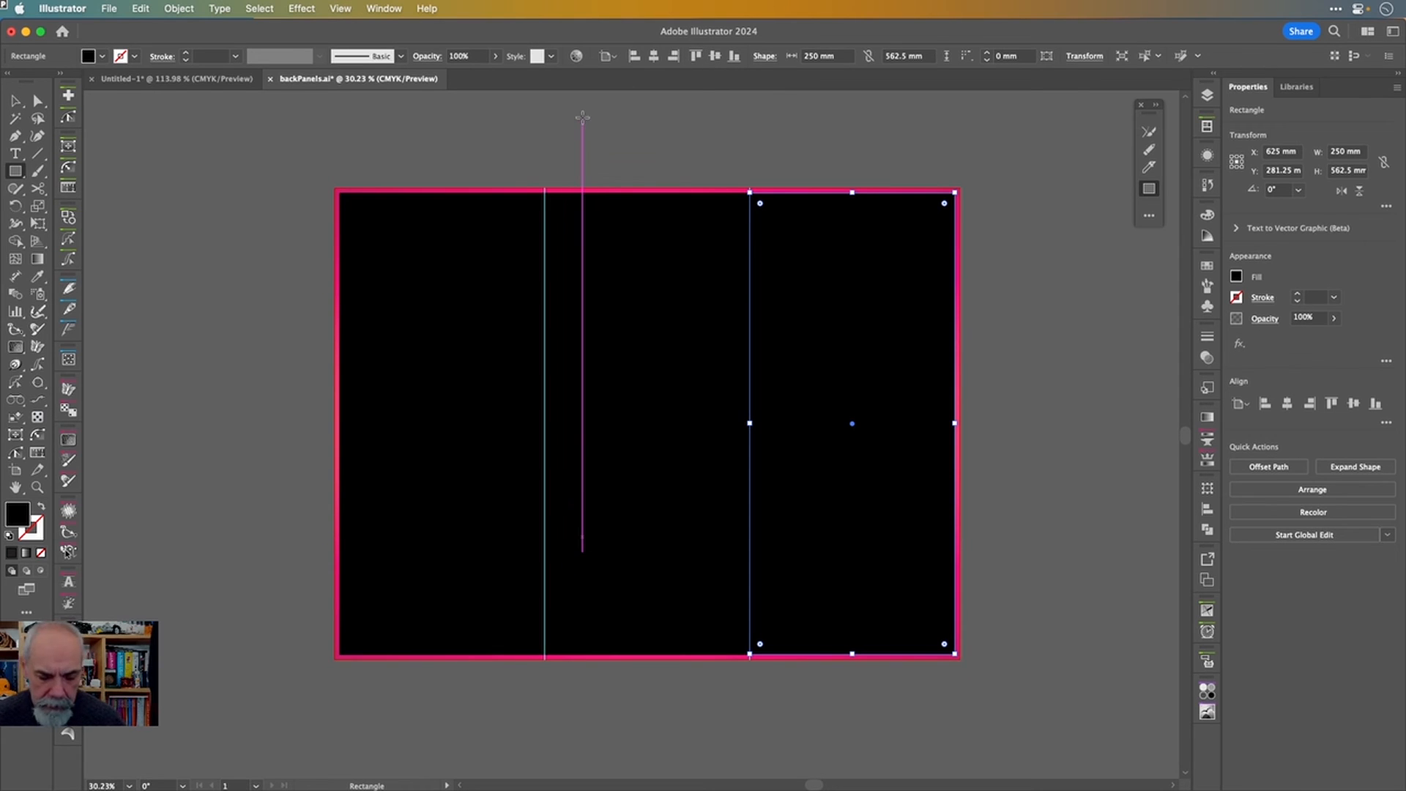
- Distribute the three black rectangles horizontally with 0 mm spacing, using the first panel's rectangle as the key object
key(v)
shift+click(674, 283)
shift+click(486, 283)
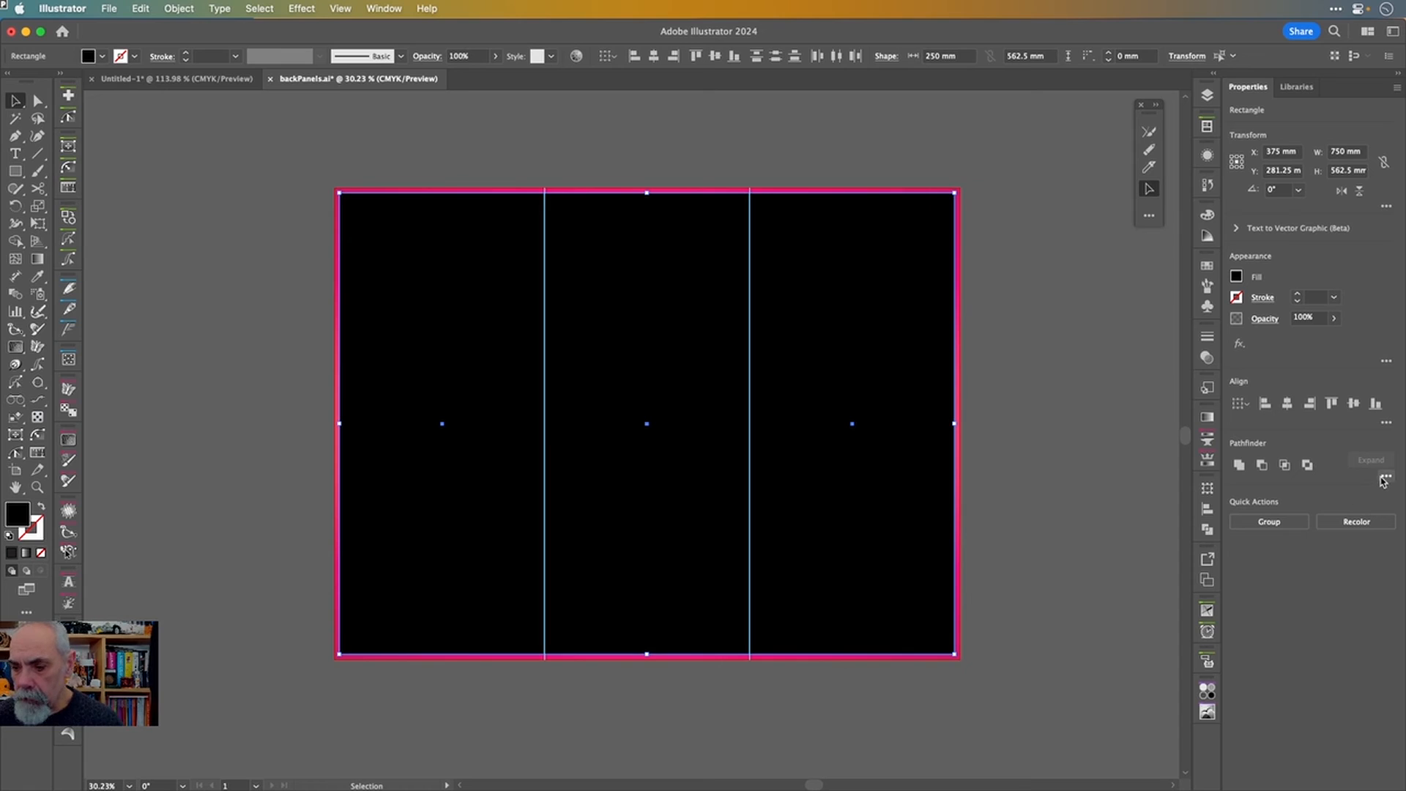
click(1386, 424)
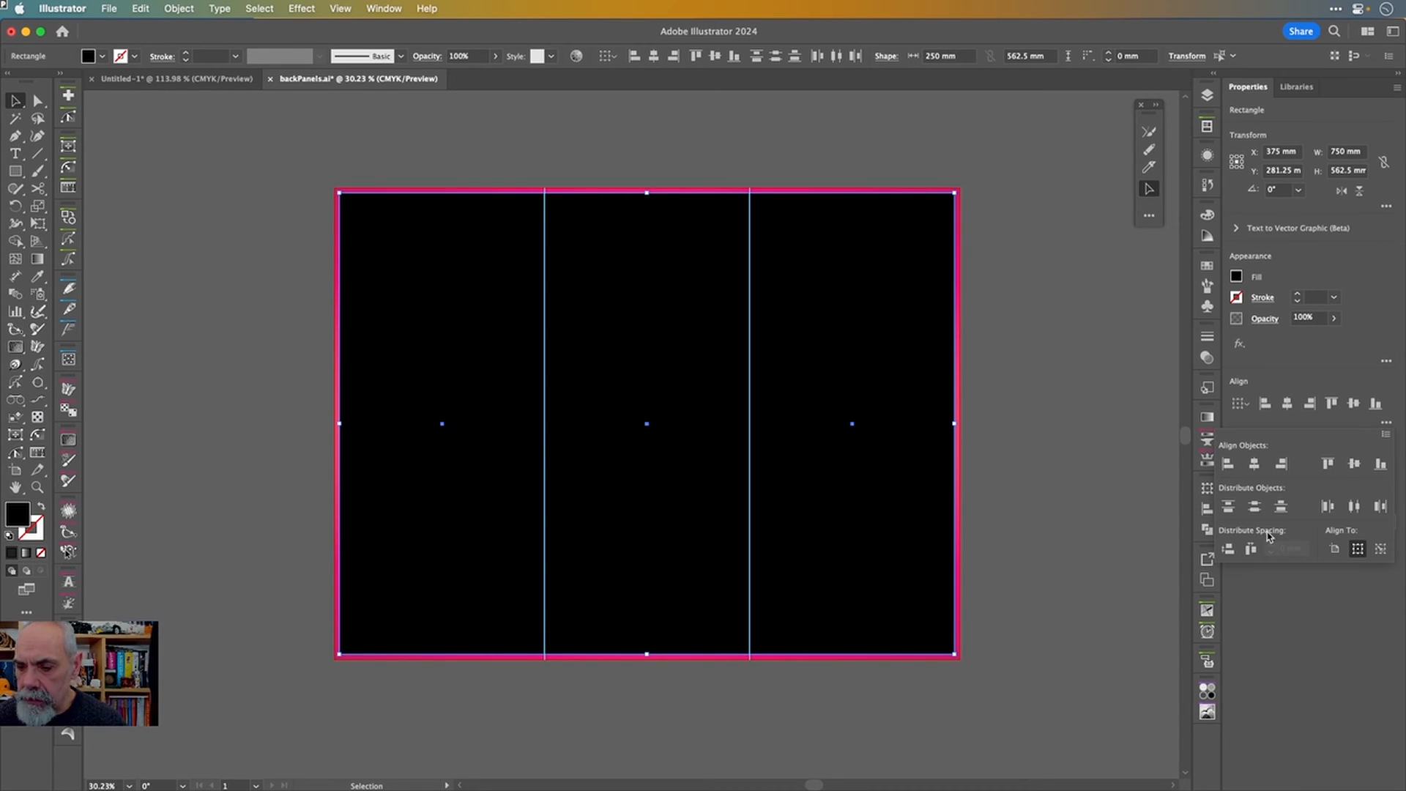
click(454, 247)
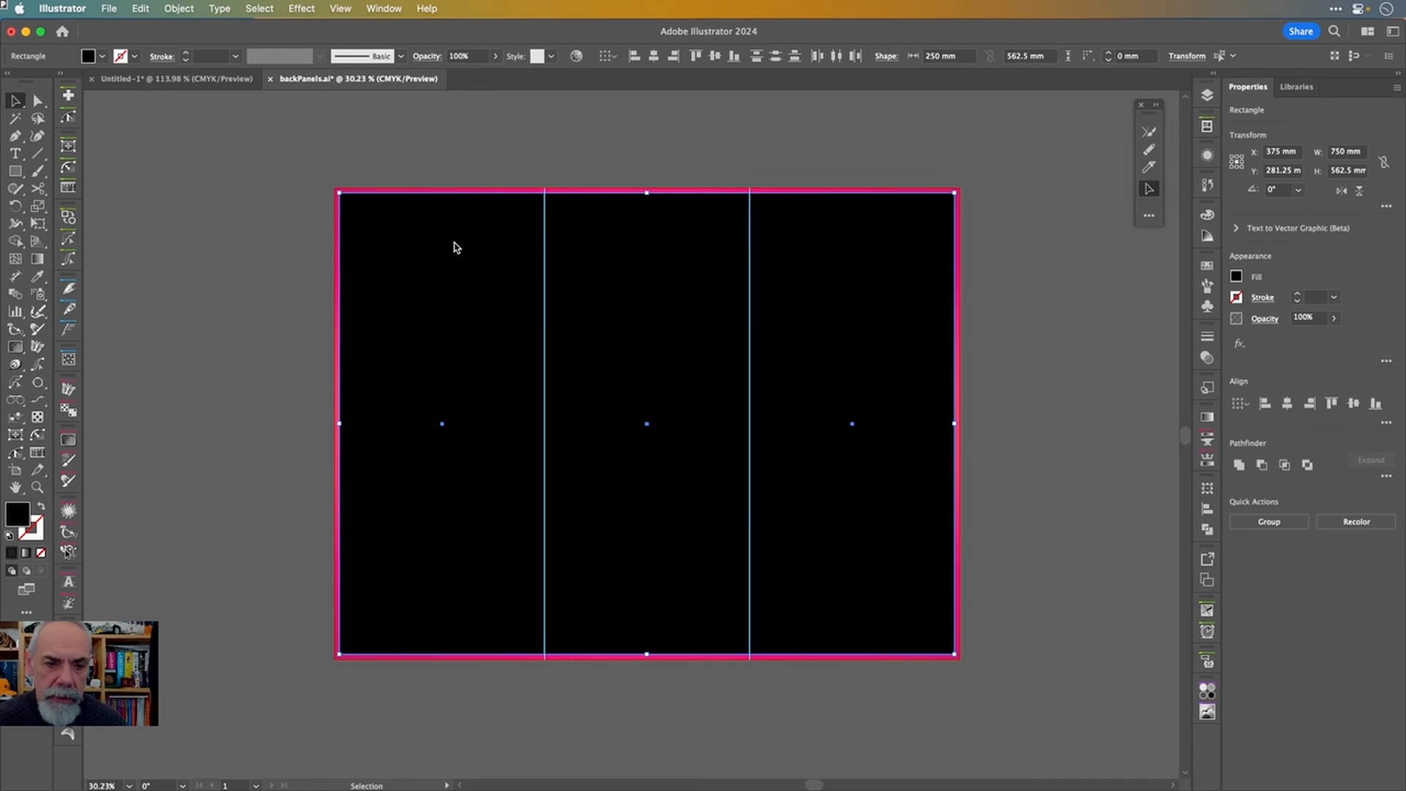
click(454, 247)
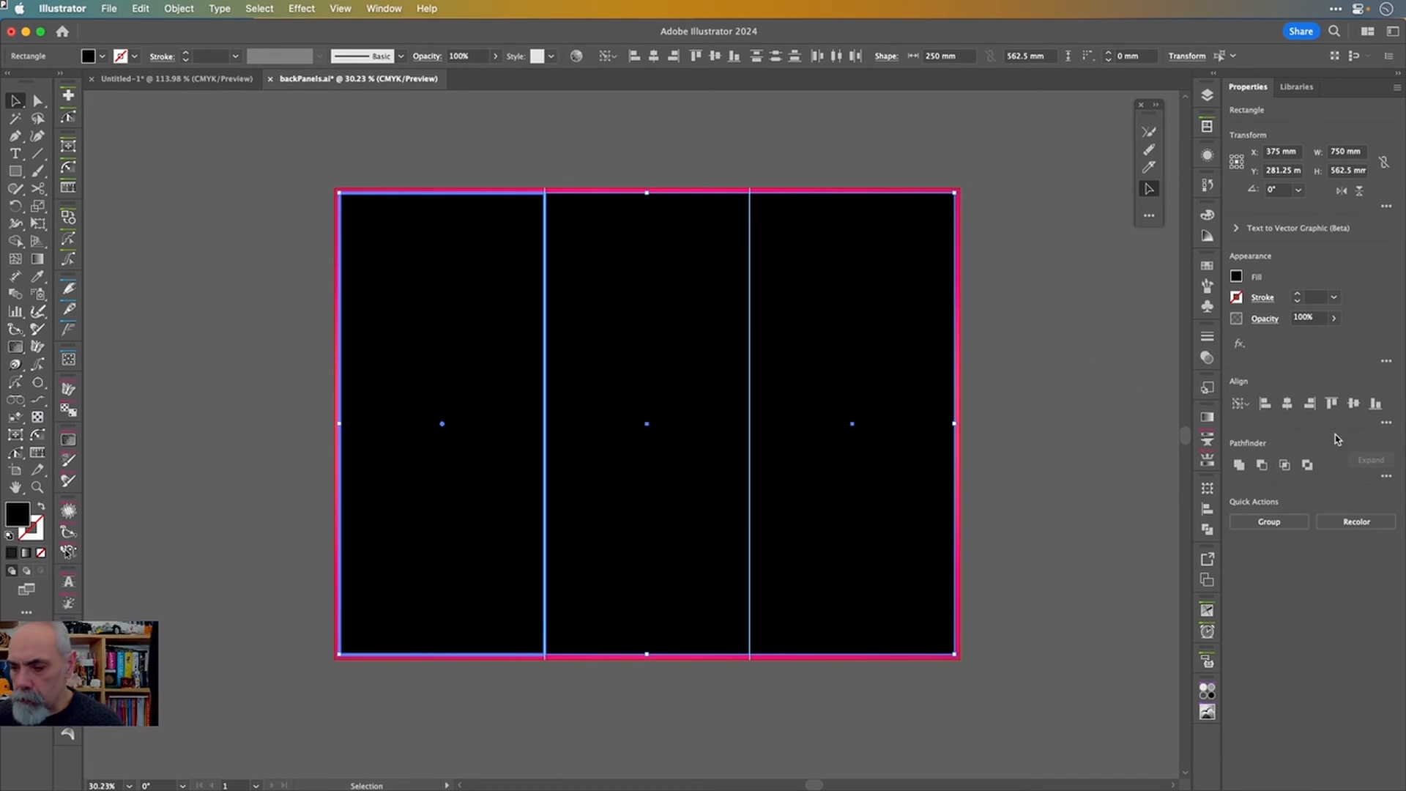
click(1387, 424)
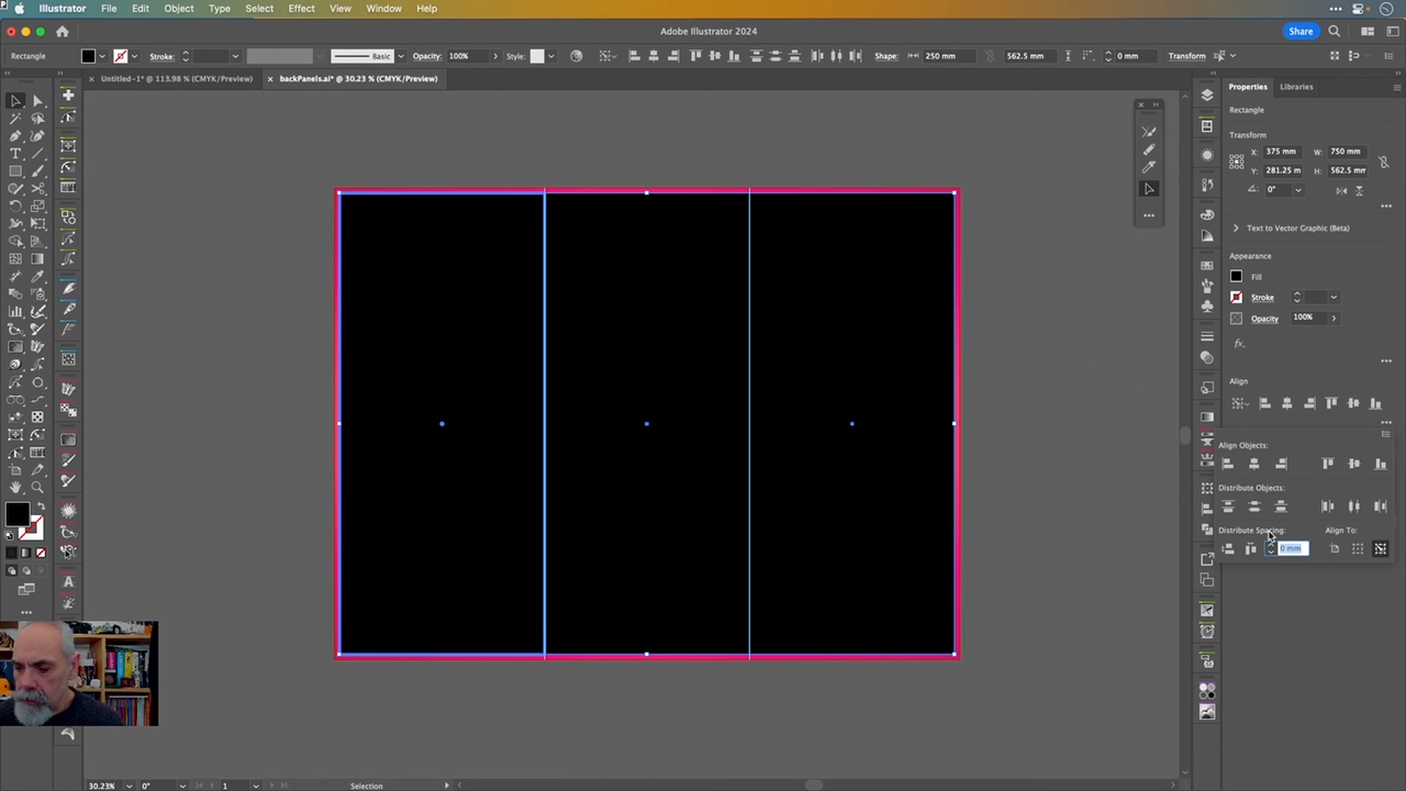
click(1253, 549)
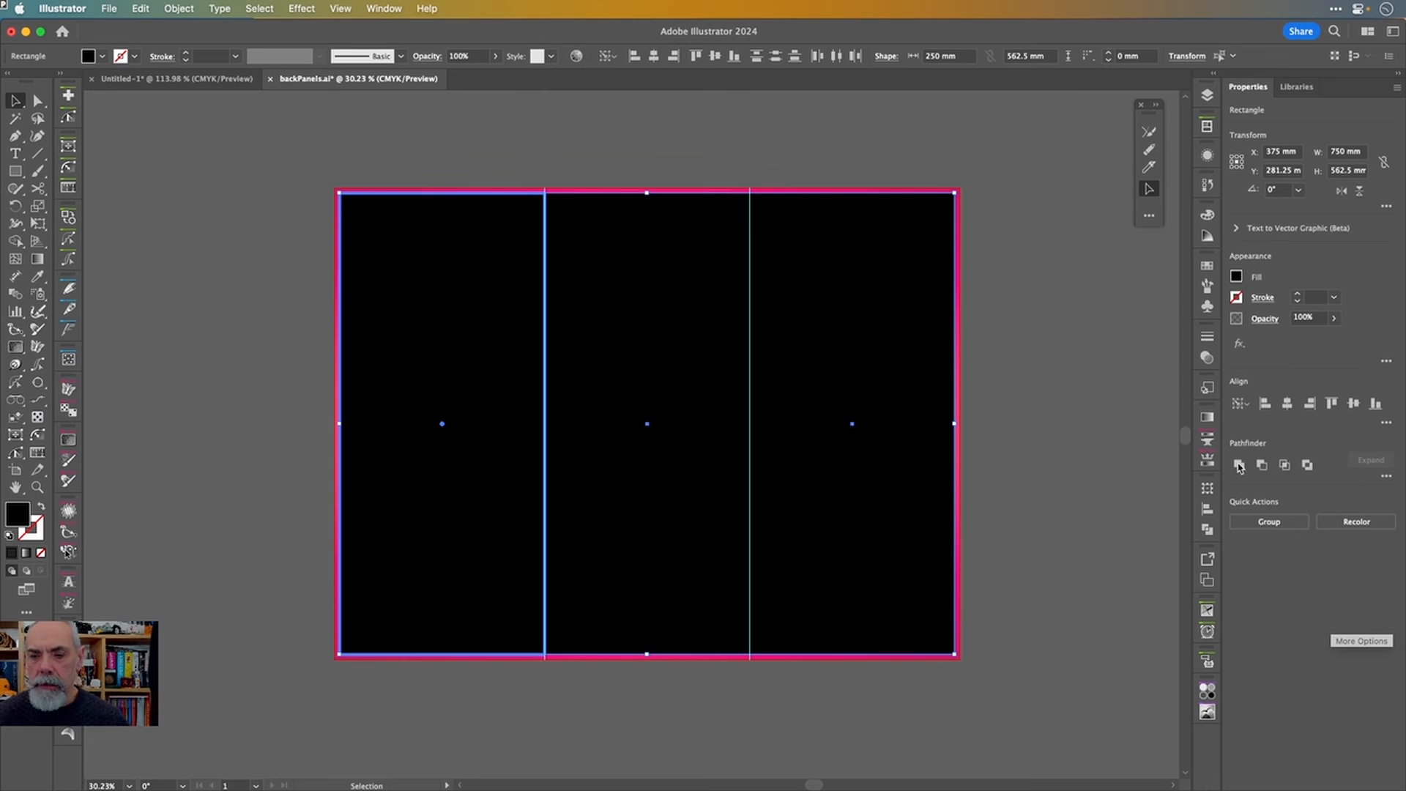
click(1101, 404)
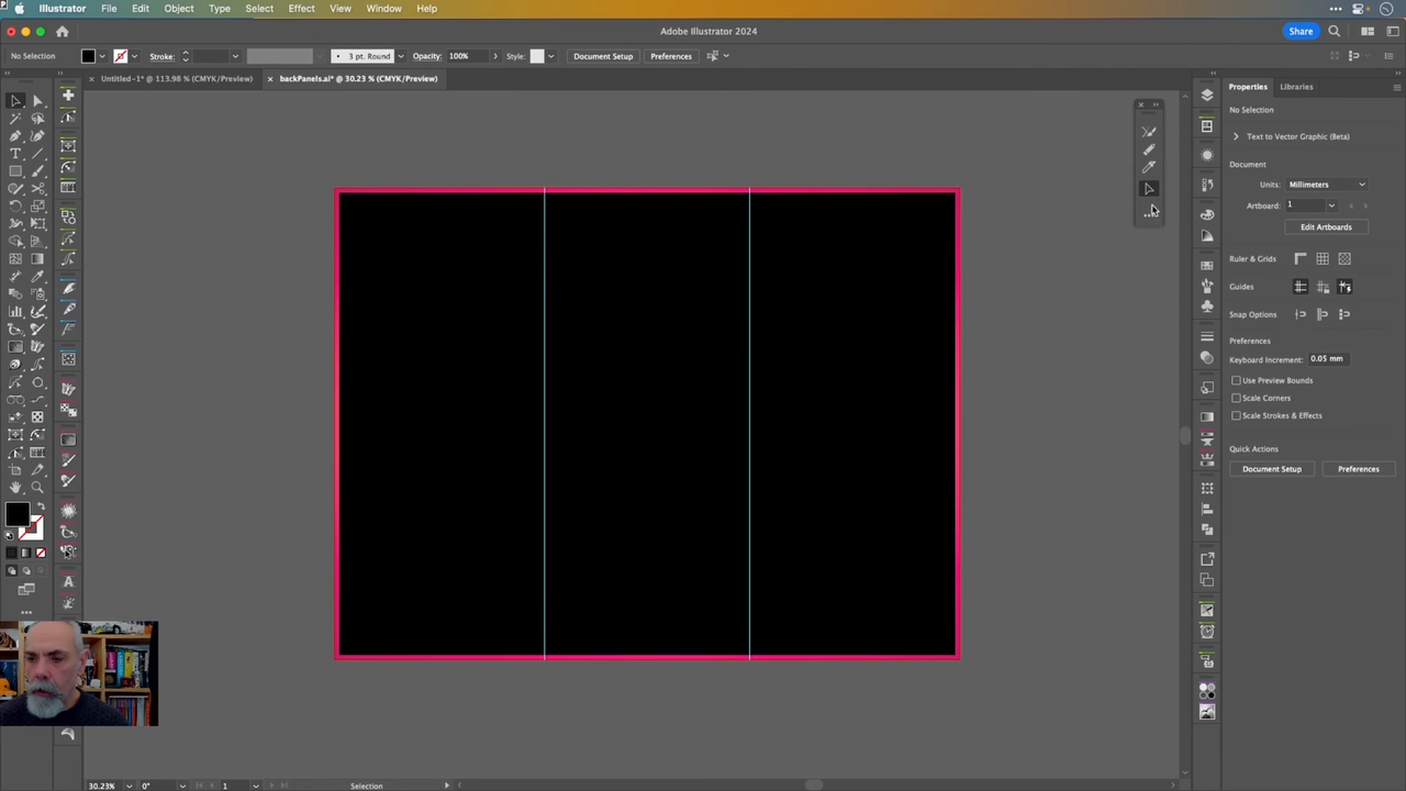
- Fill the three panel rectangles with swatch colours: green for the first, white for the middle and orange for the last
click(1204, 268)
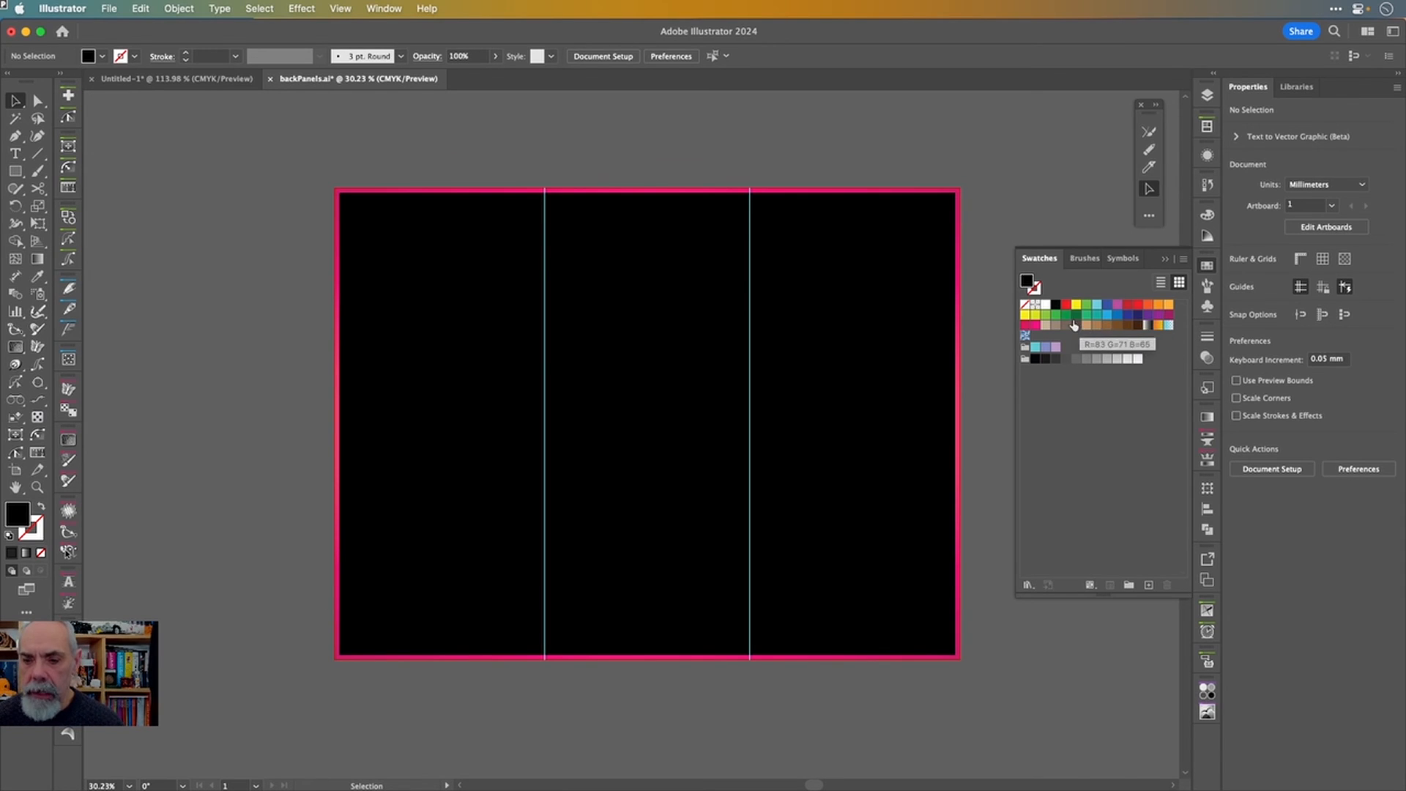
drag(677, 388, 678, 389)
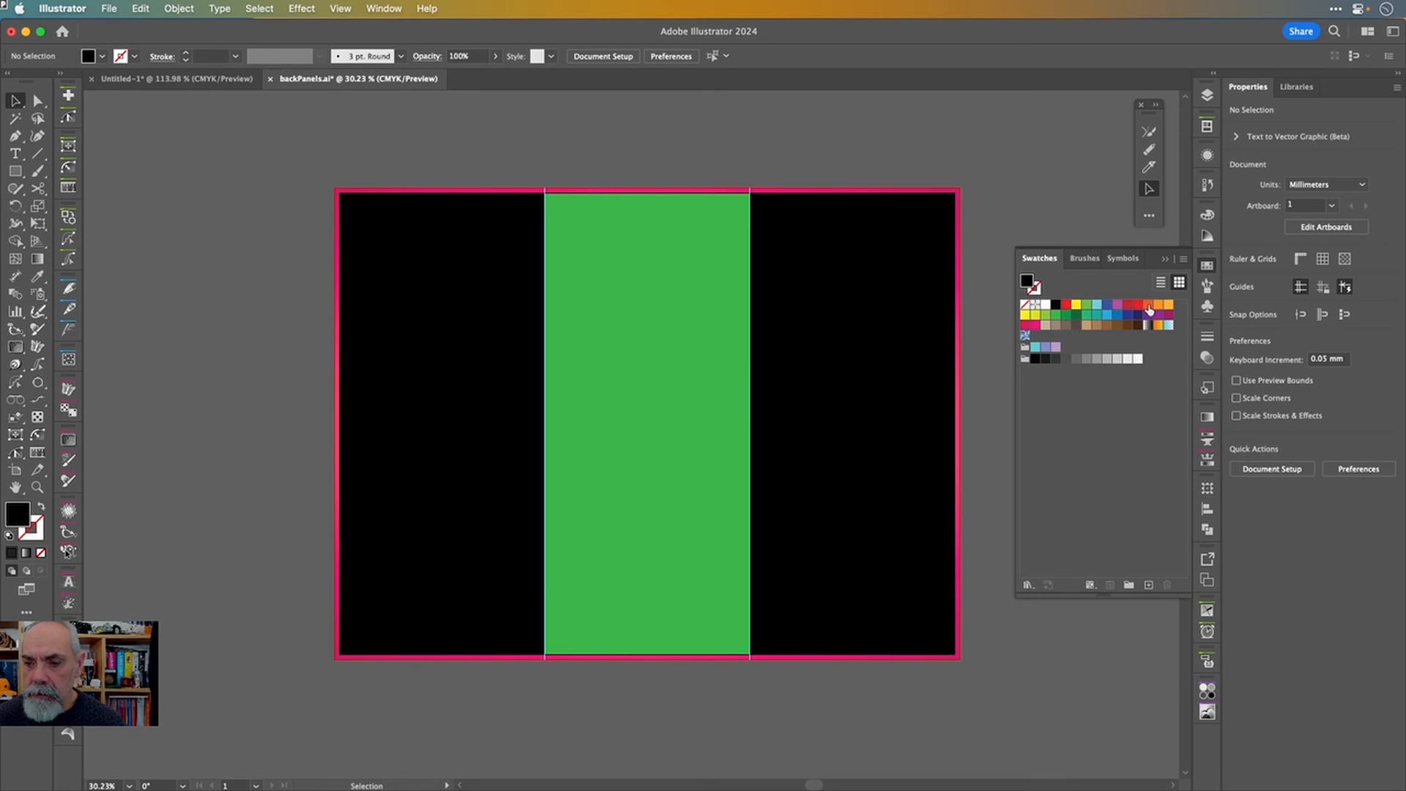
drag(1148, 308, 857, 317)
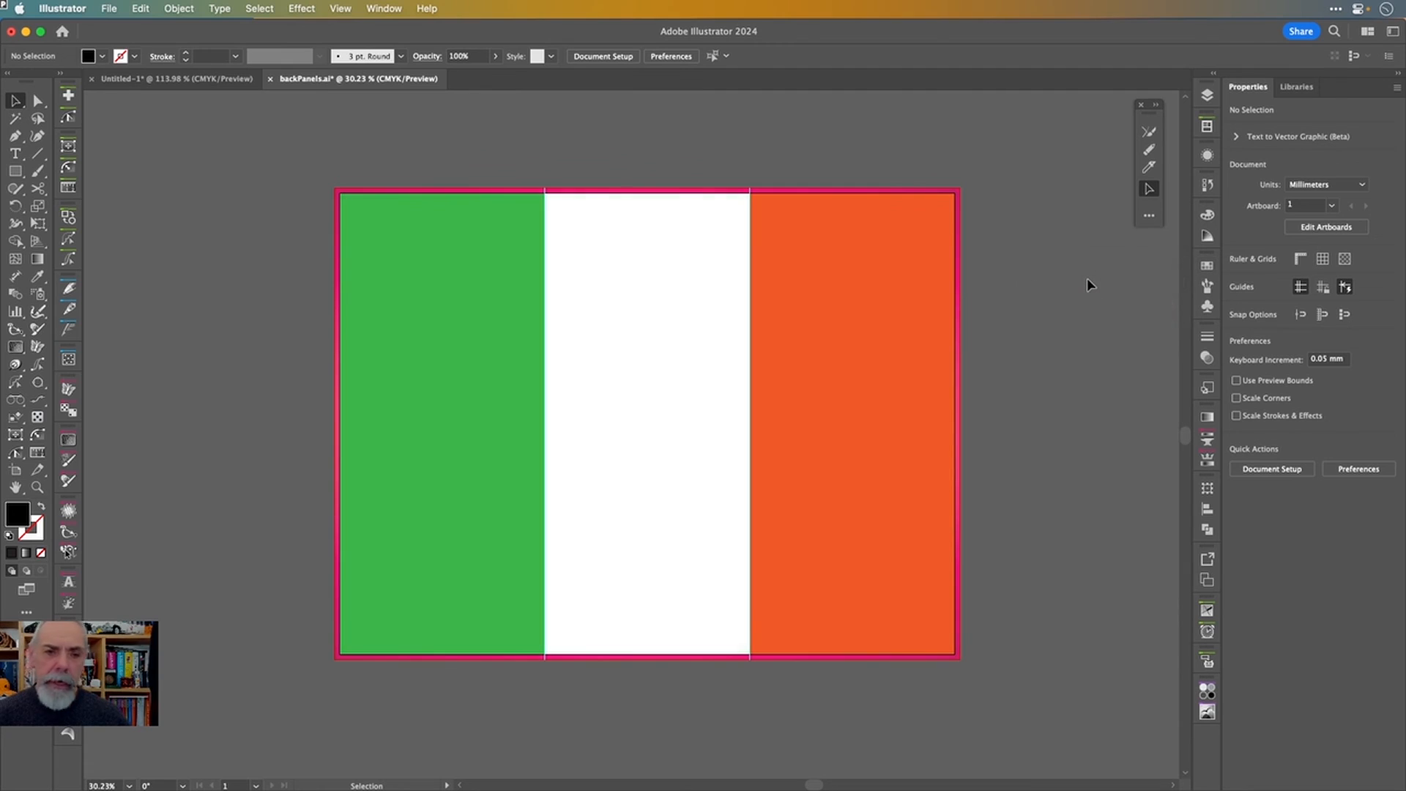
- Duplicate Artboard 1 with its artwork twice, placing the copies in a column below the original
scroll(1031, 294, down, 5)
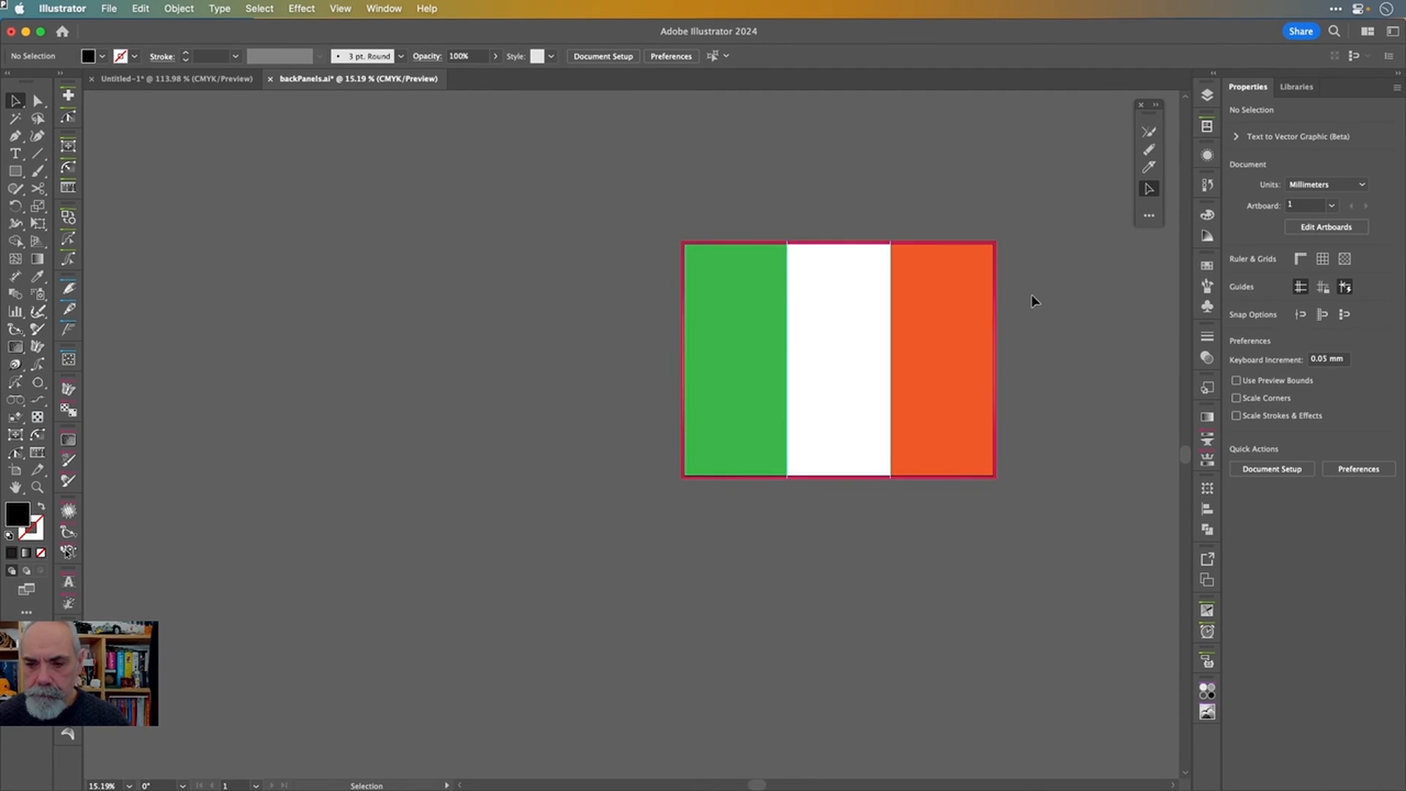
scroll(1031, 294, right, 5)
scroll(1031, 295, down, 2)
scroll(1031, 294, left, 2)
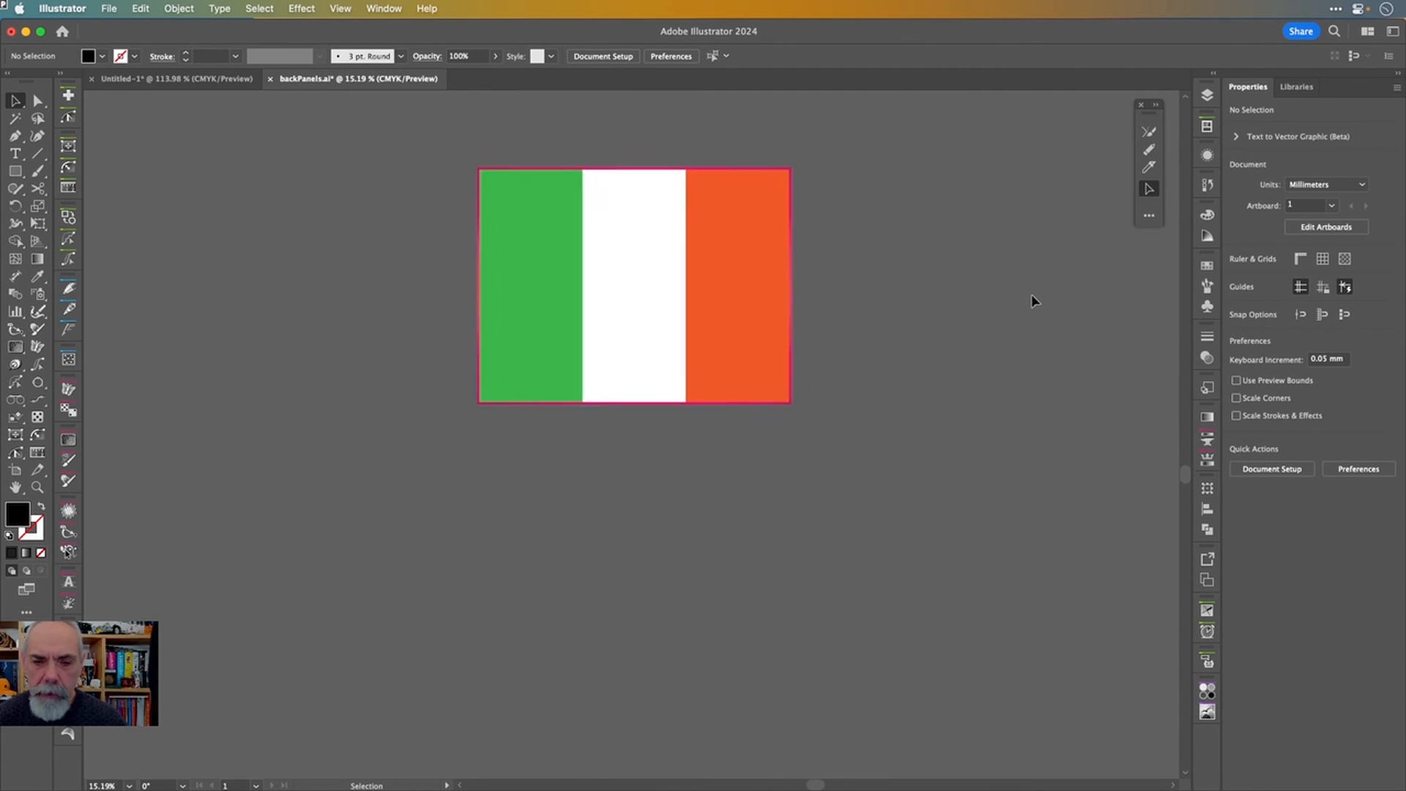
scroll(1031, 294, up, 1)
scroll(1030, 295, down, 1)
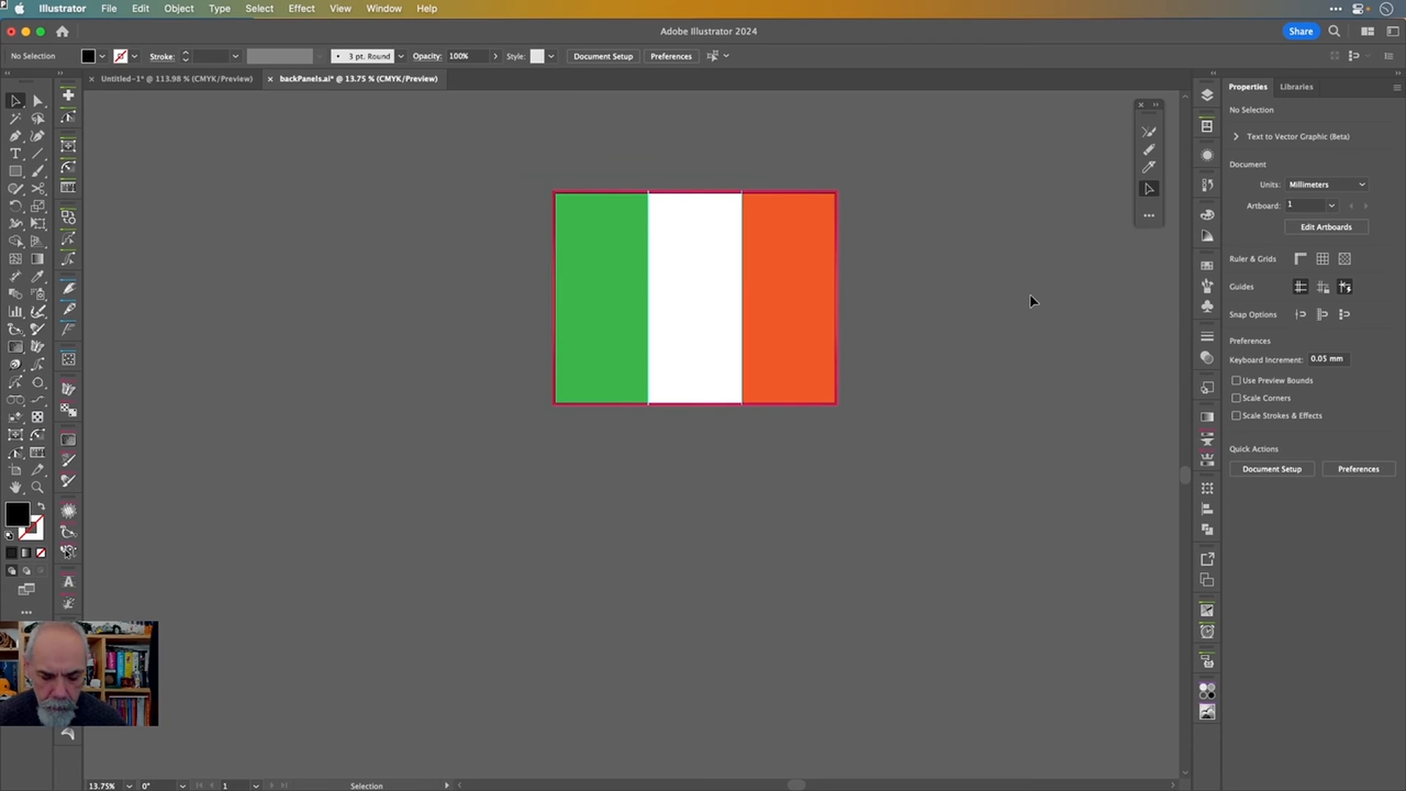
key(shift+o)
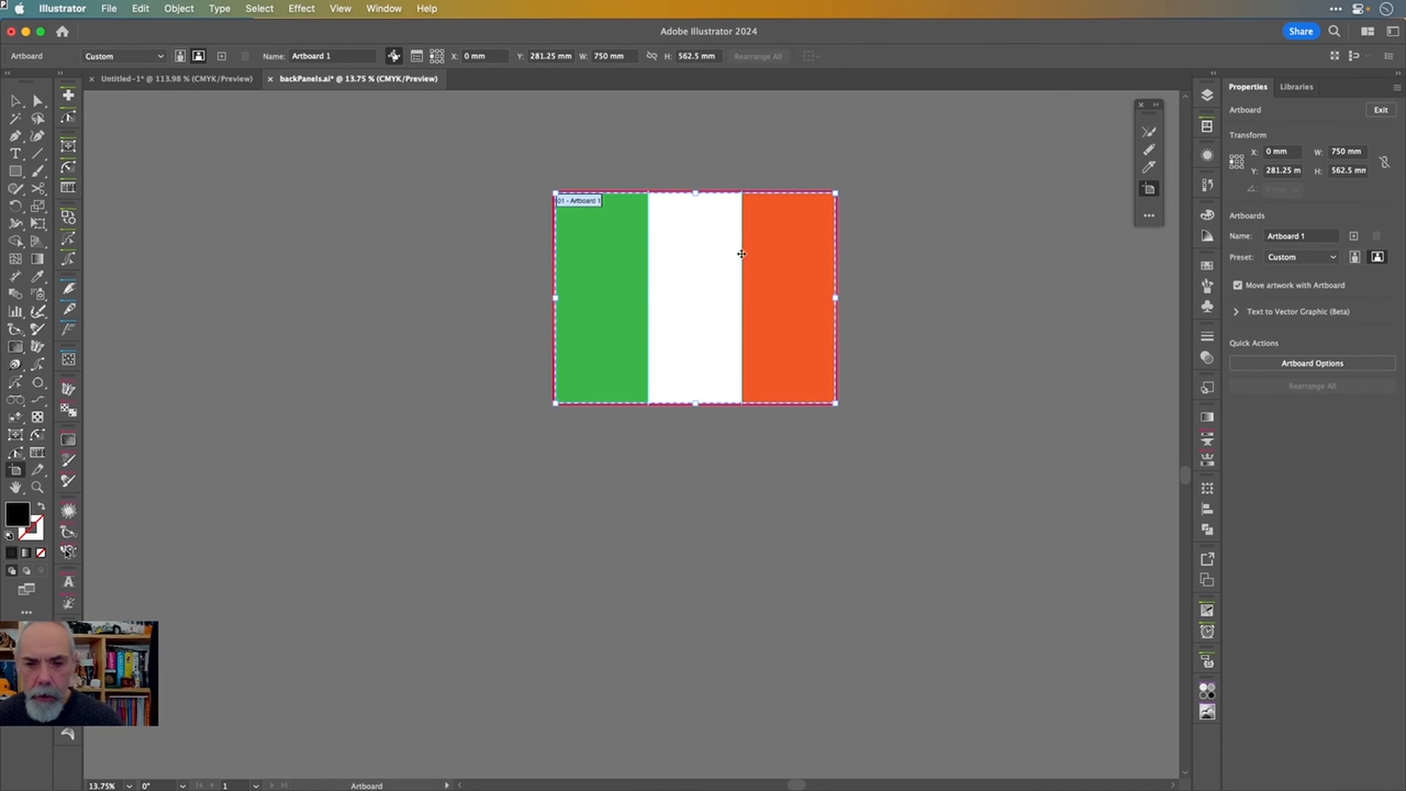
drag(769, 236, 780, 538)
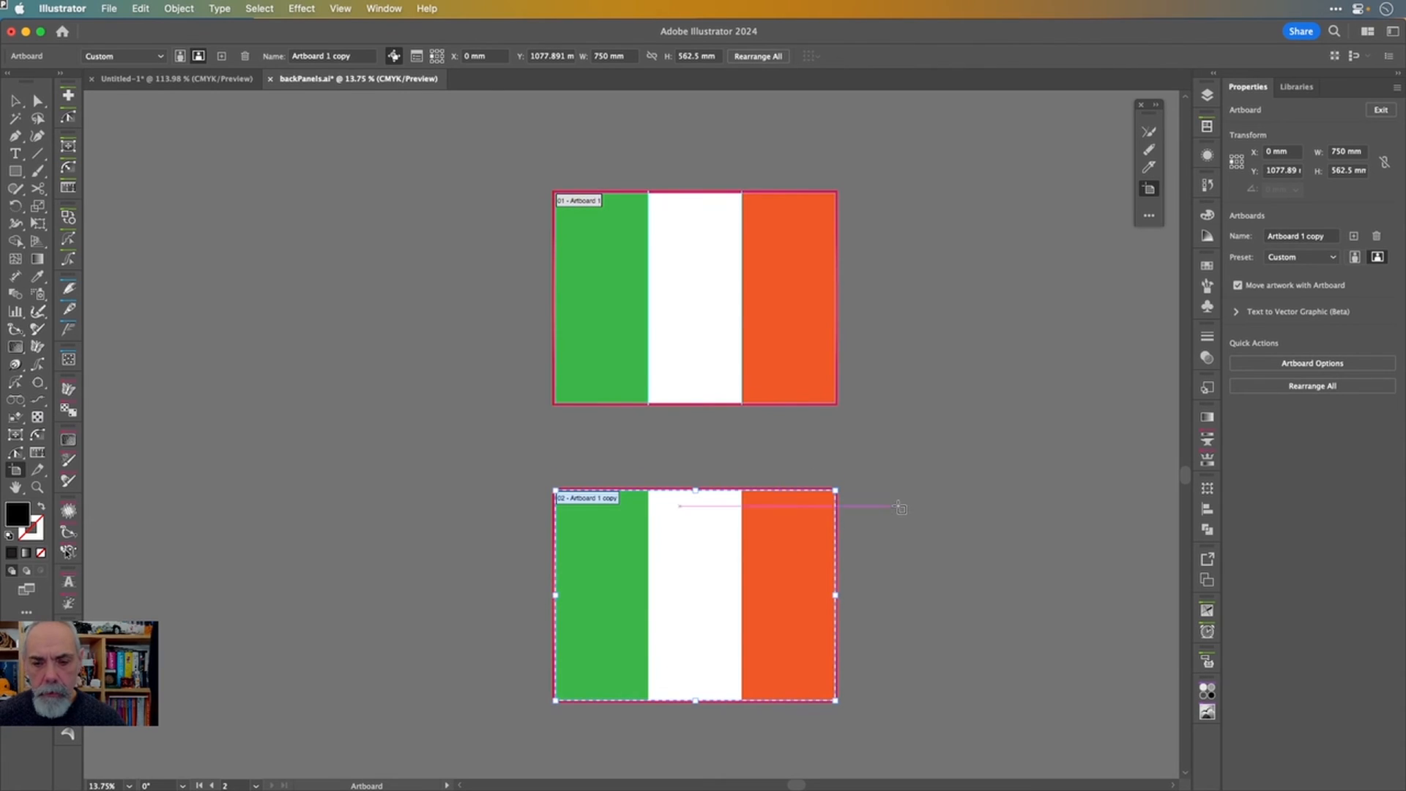
scroll(901, 505, down, 5)
drag(705, 392, 693, 674)
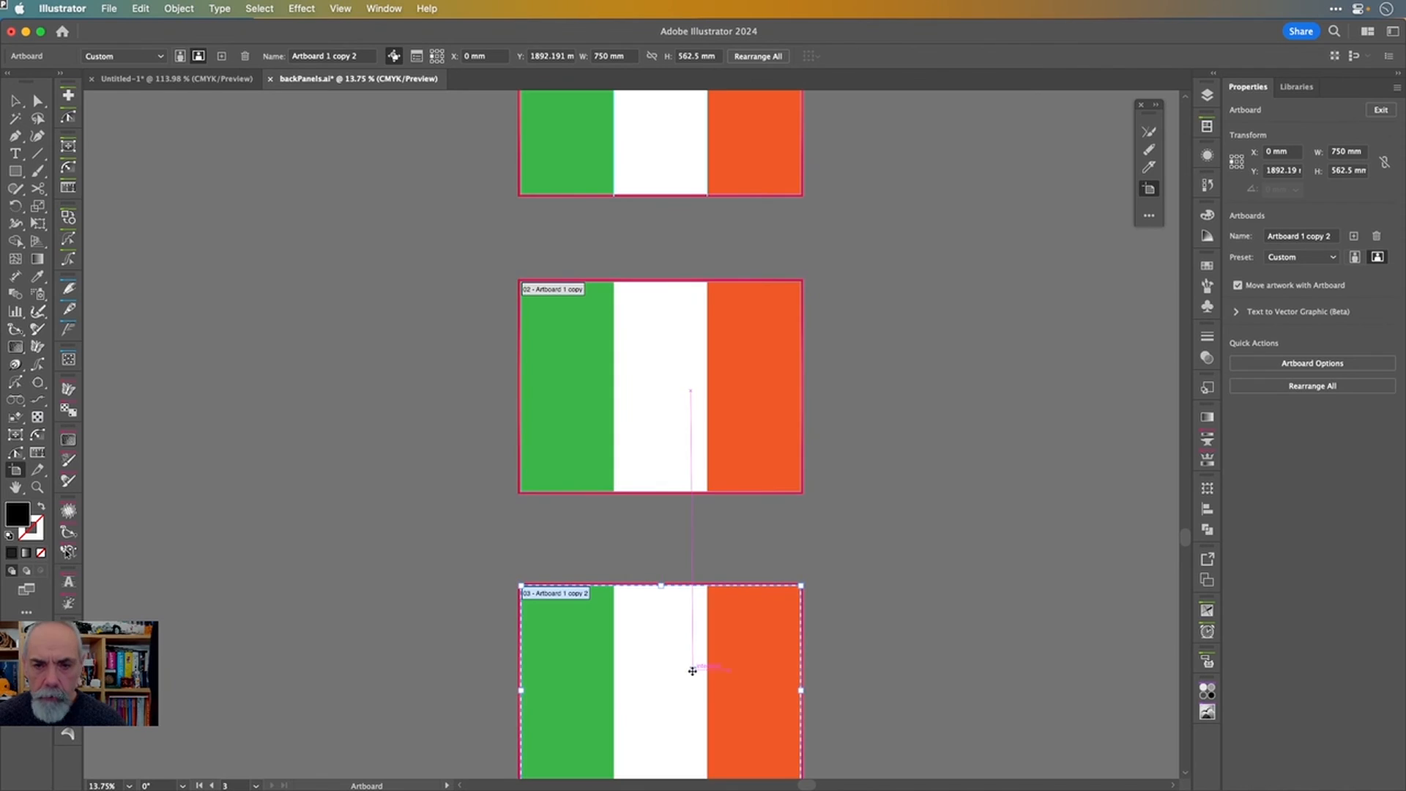
- Rearrange all three artboards into a single column with 50 mm spacing, moving the artwork with them
scroll(886, 588, down, 3)
scroll(883, 584, right, 5)
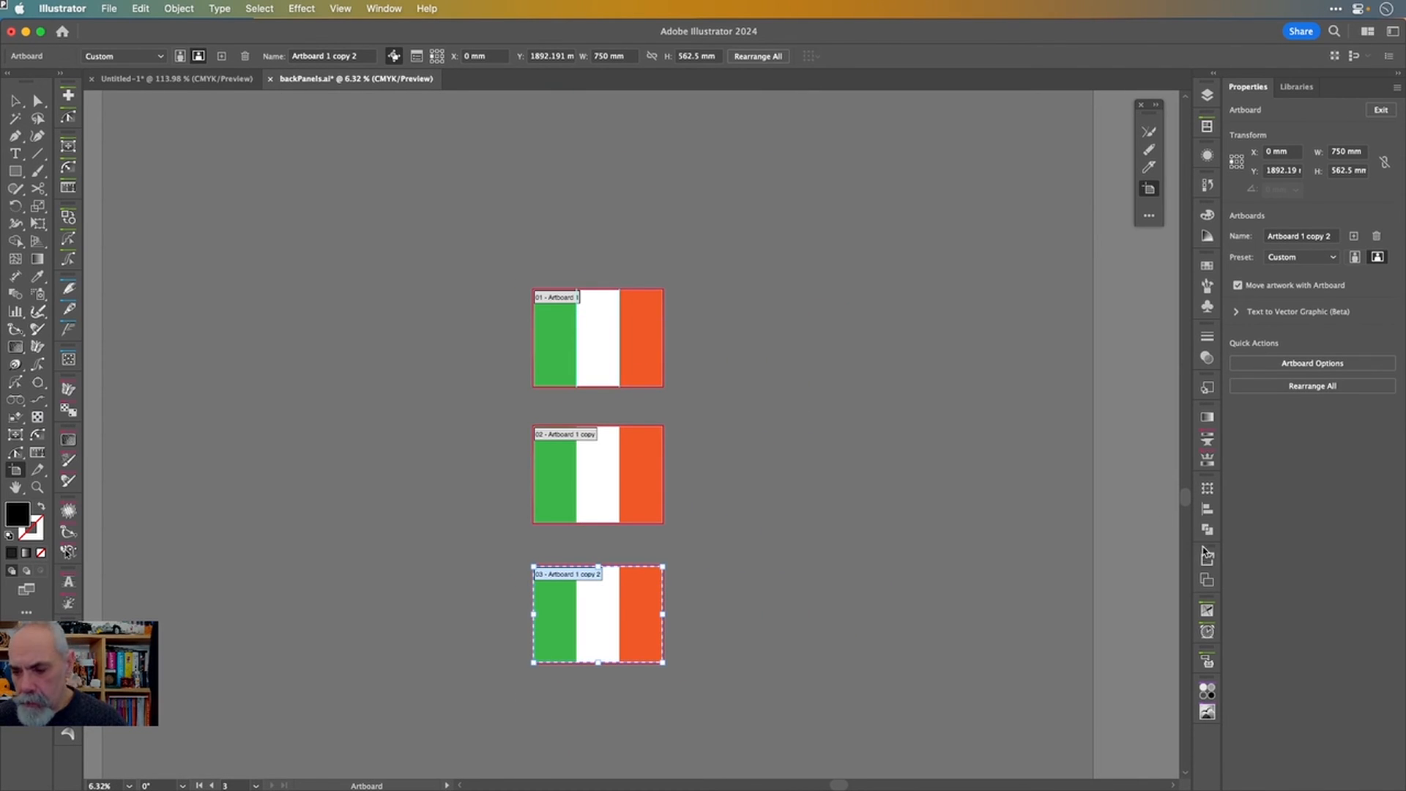
click(1207, 580)
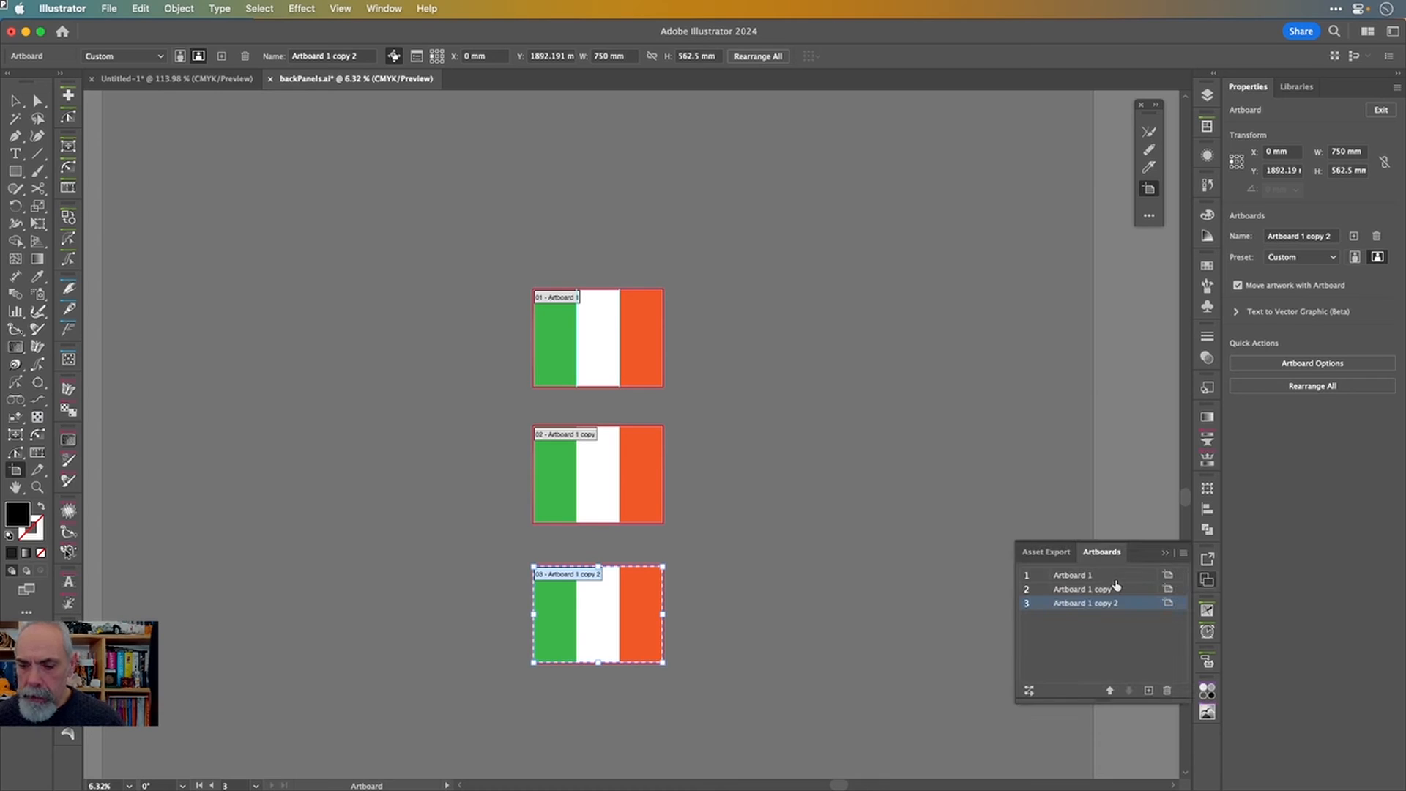
click(1027, 691)
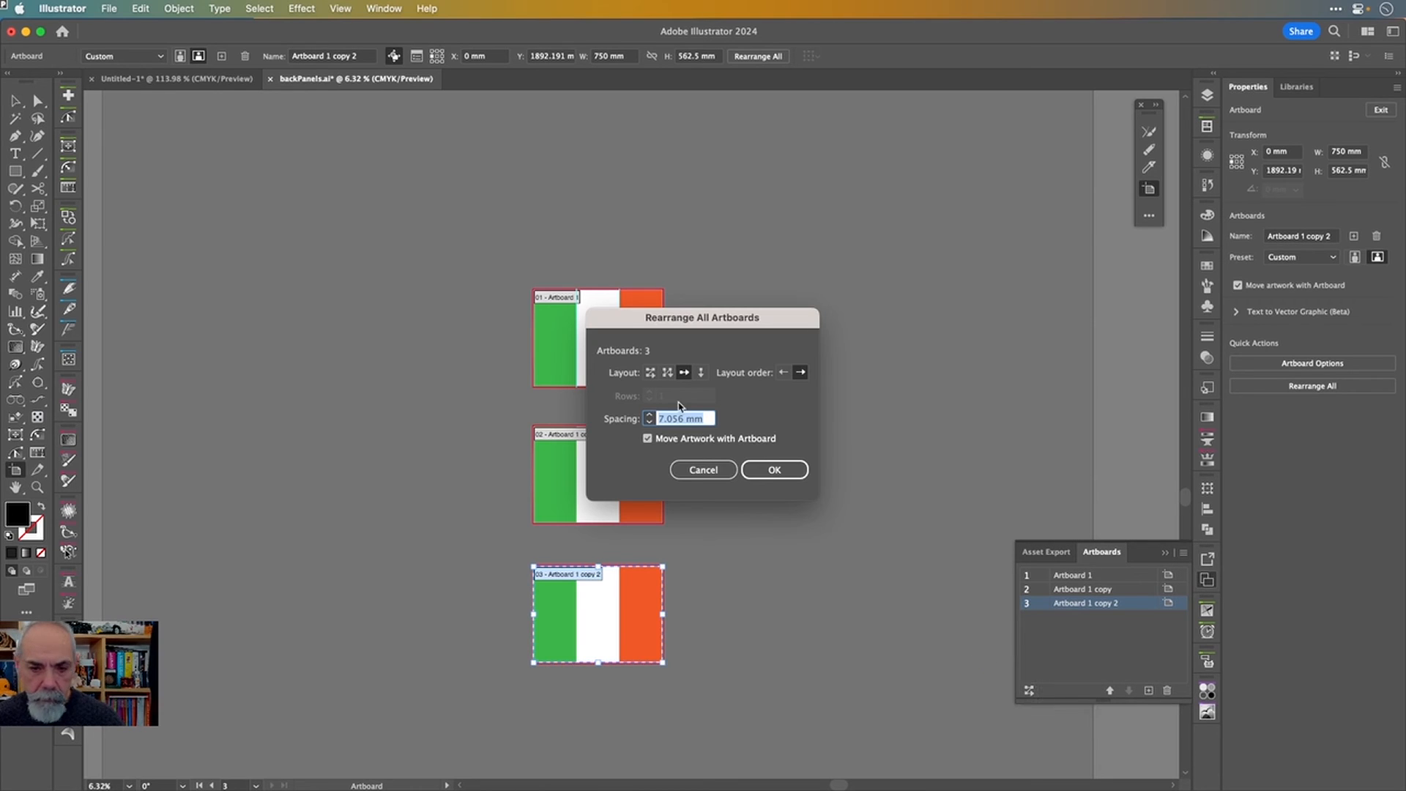
click(701, 373)
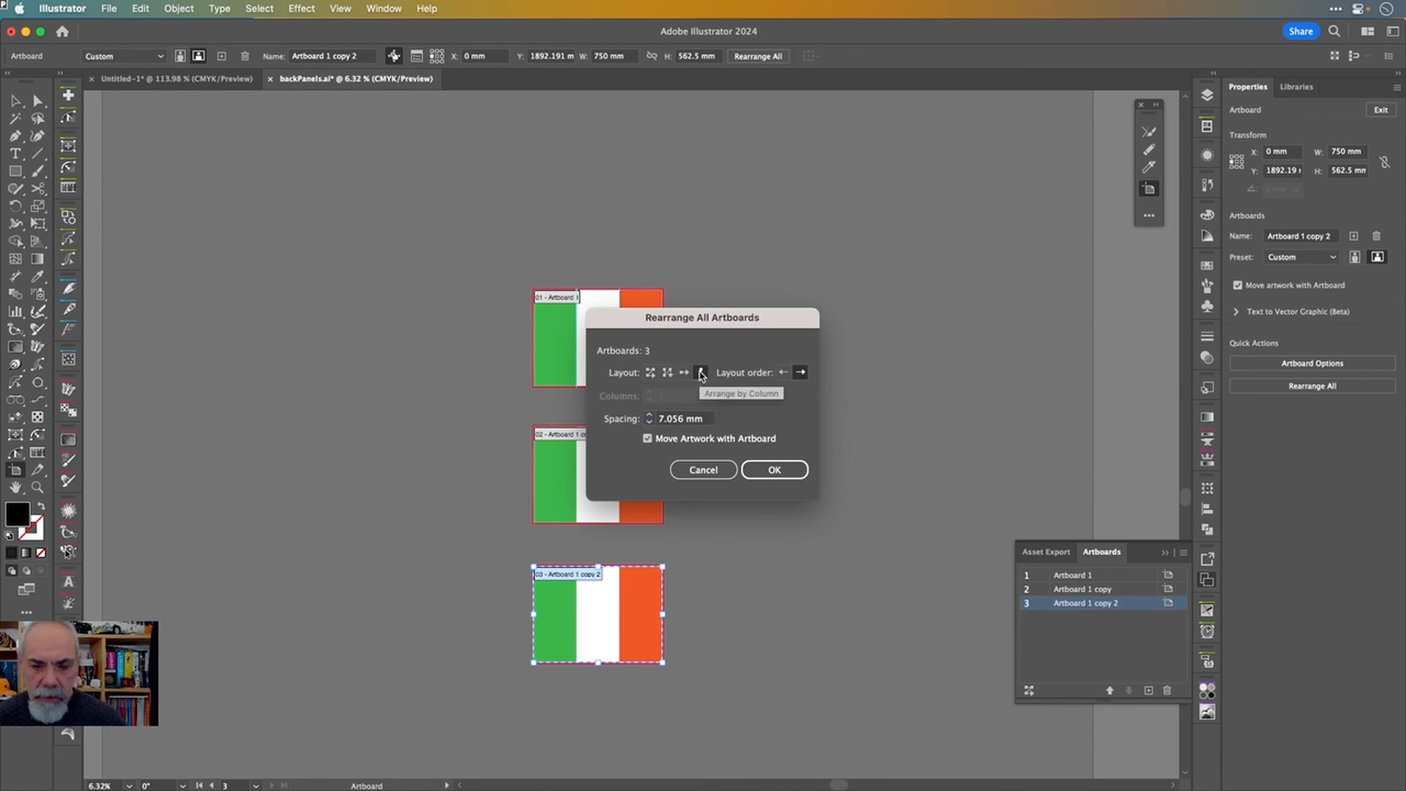
triple_click(689, 422)
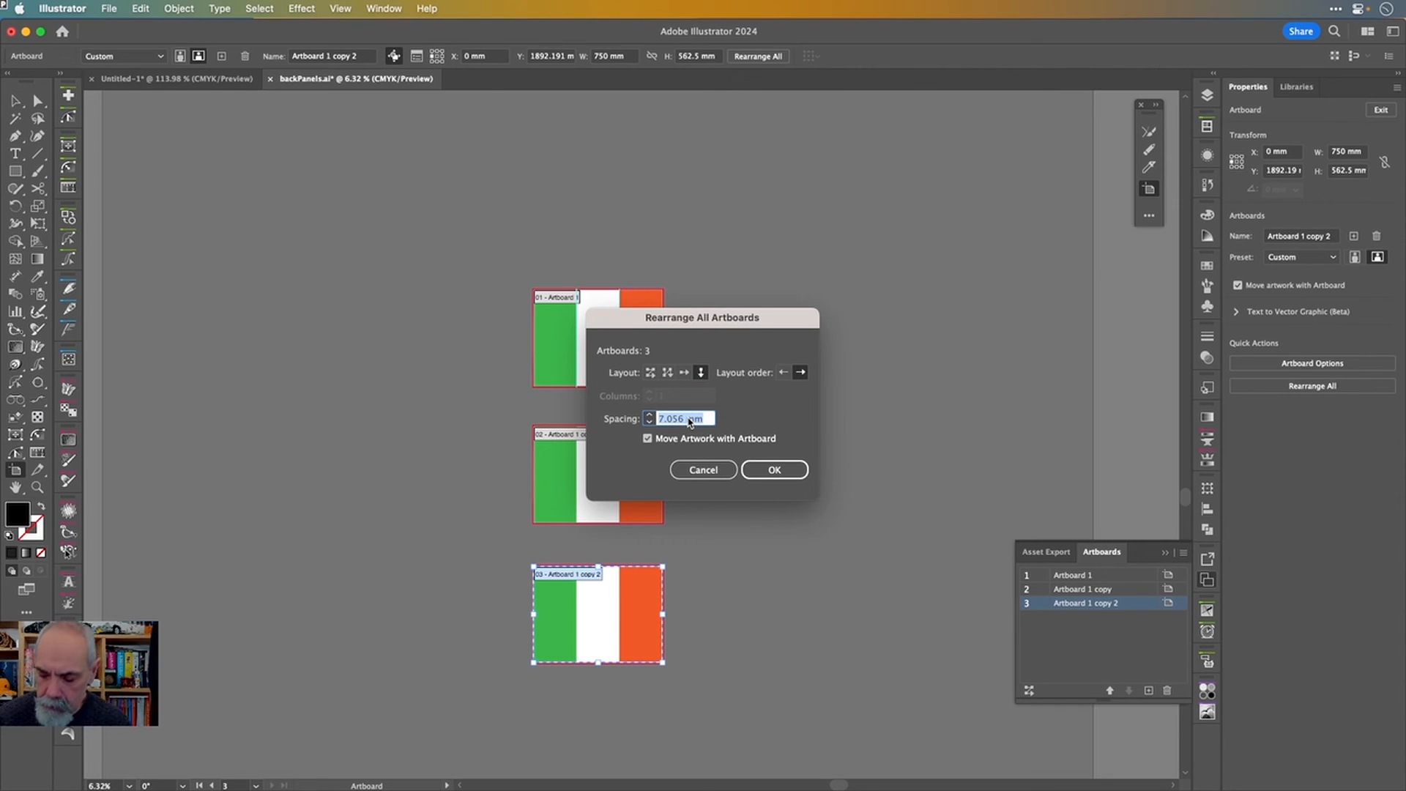
text(50)
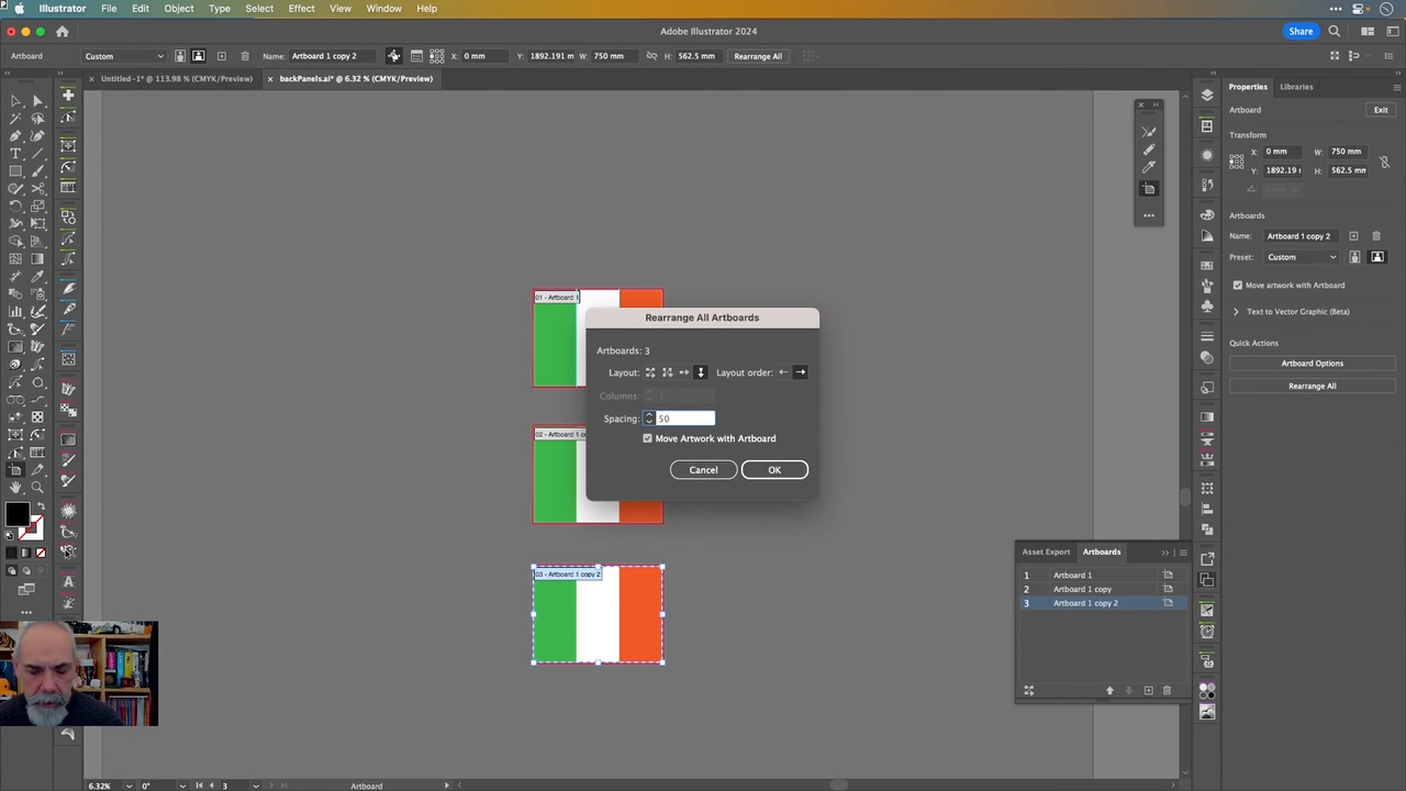
key(Tab)
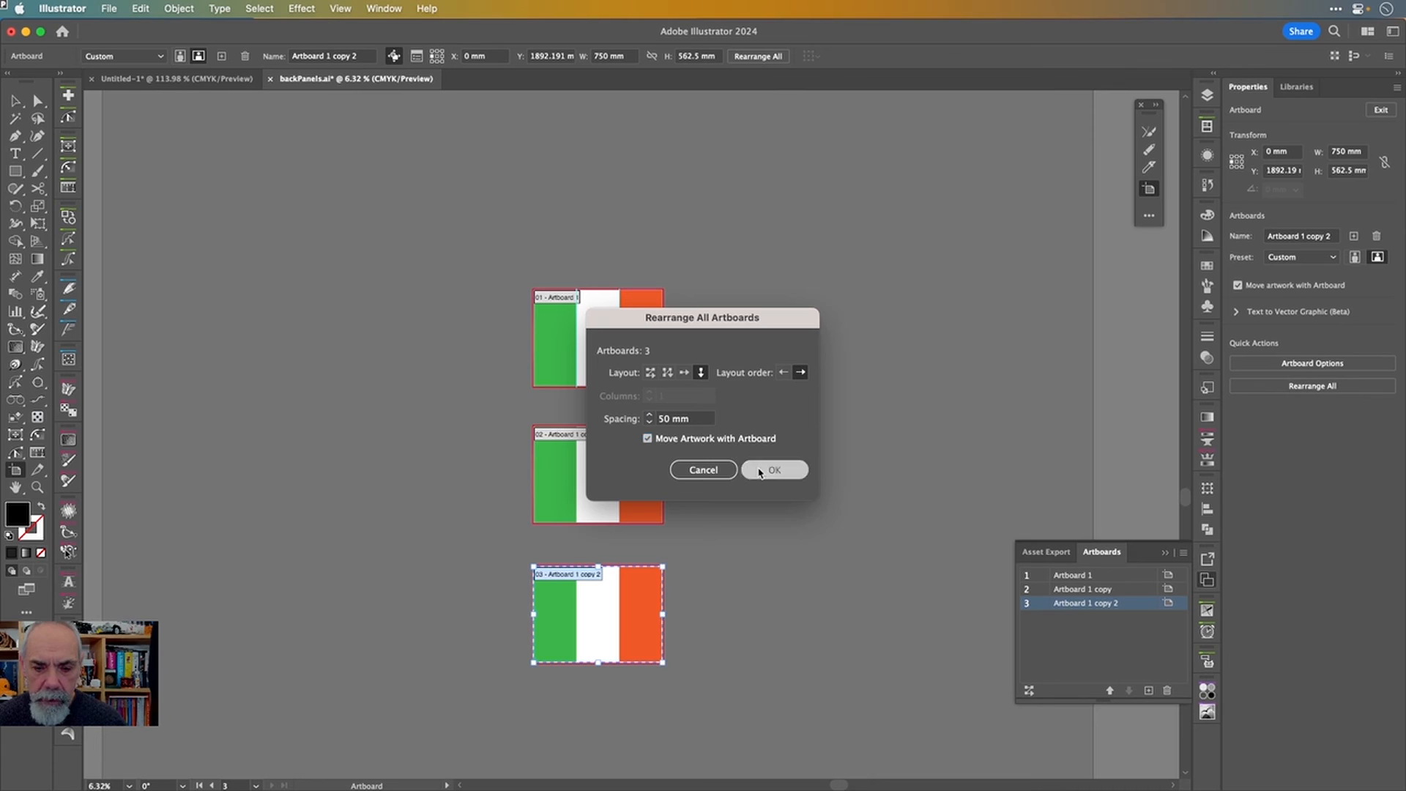
click(770, 469)
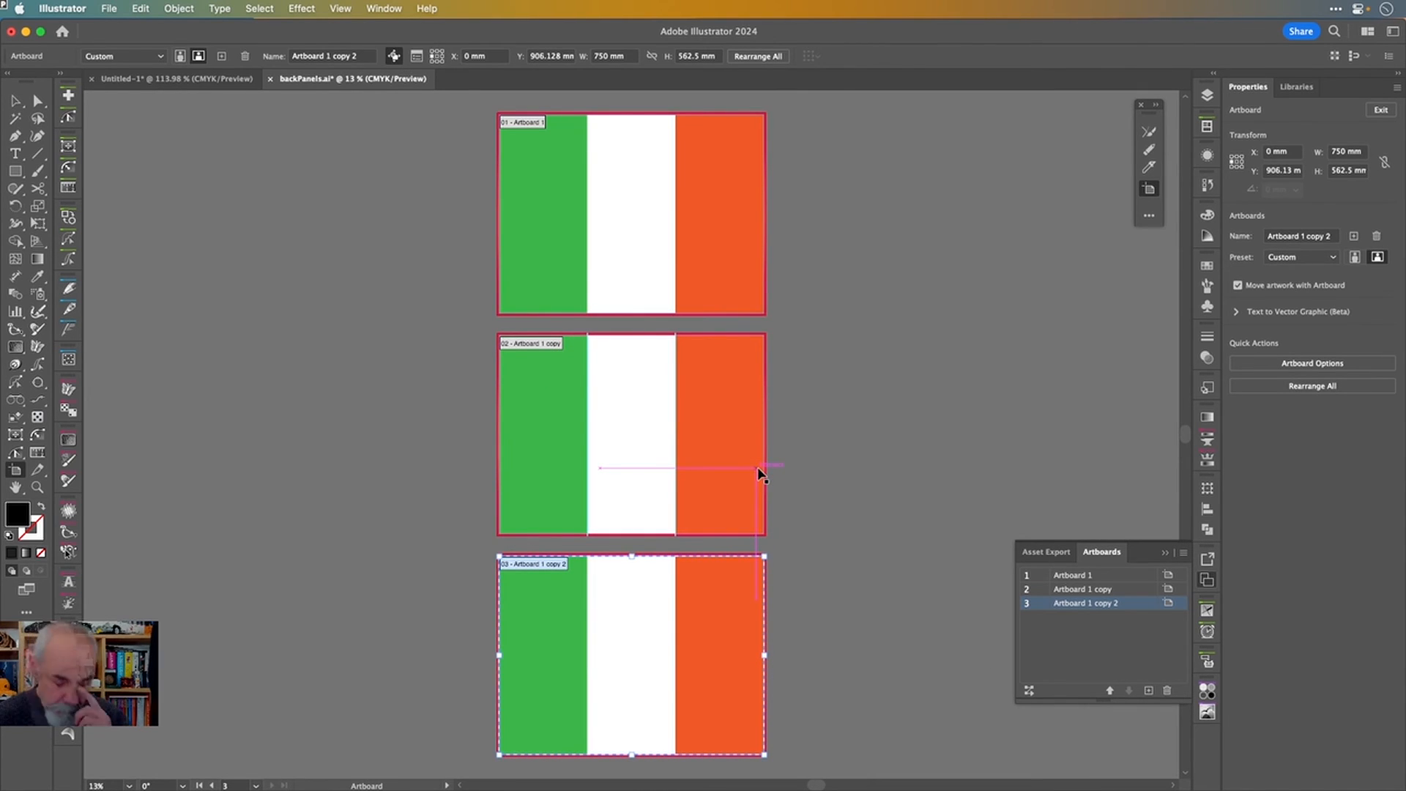
- Delete the surplus panel rectangles, leaving only green on the first artboard, white on the second and orange on the third
key(Escape)
click(658, 268)
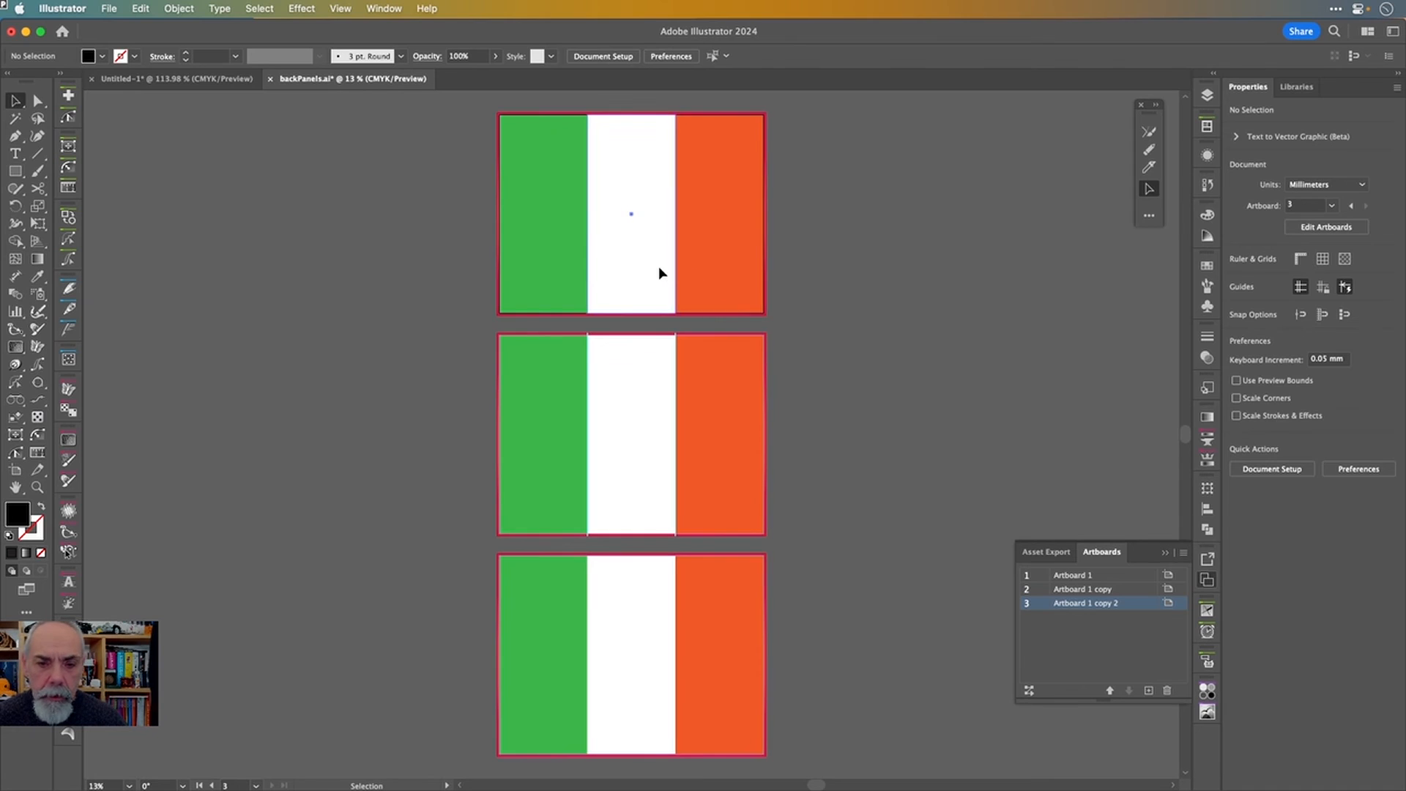
shift+click(710, 275)
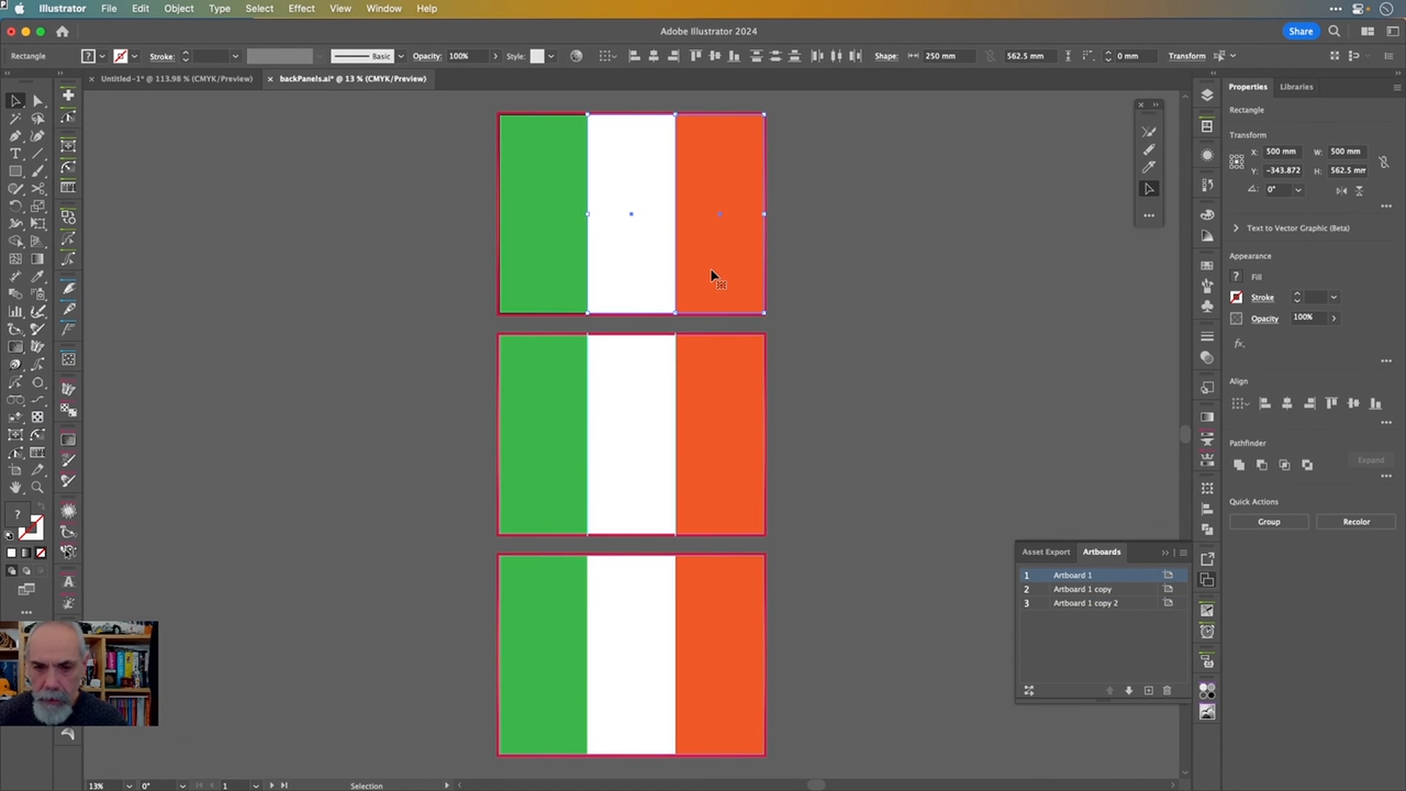
key(Delete)
click(547, 405)
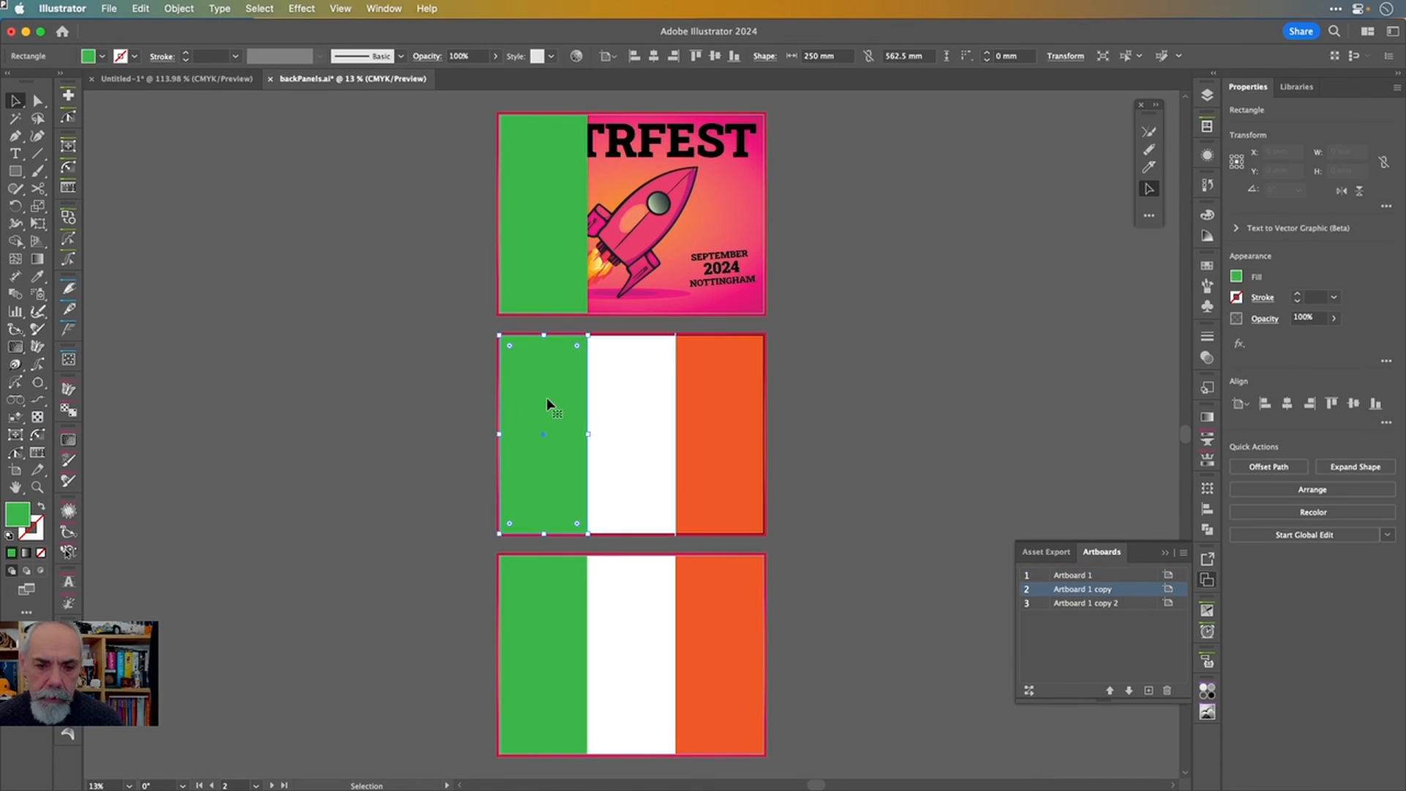
shift+click(728, 398)
key(Delete)
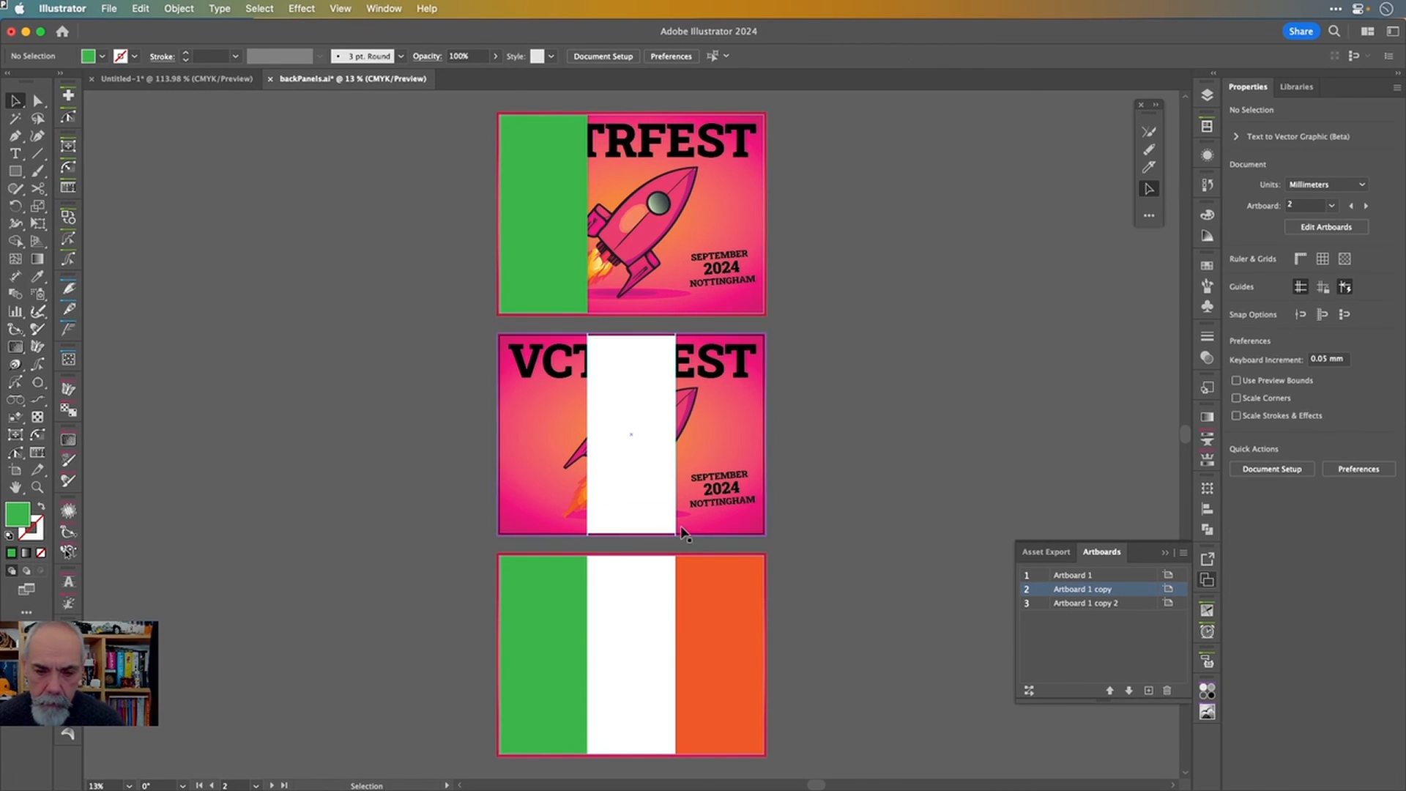
click(650, 574)
shift+click(554, 587)
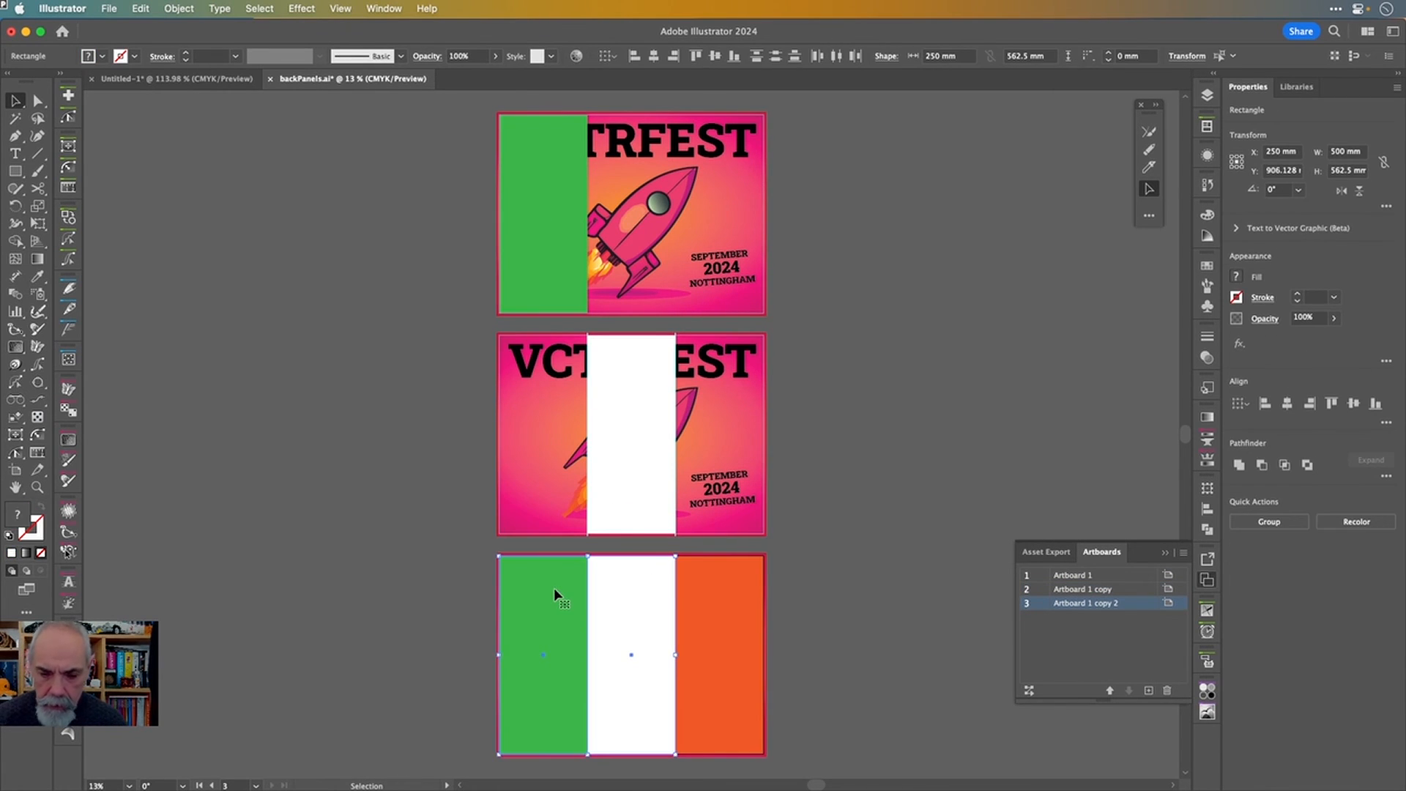
key(Delete)
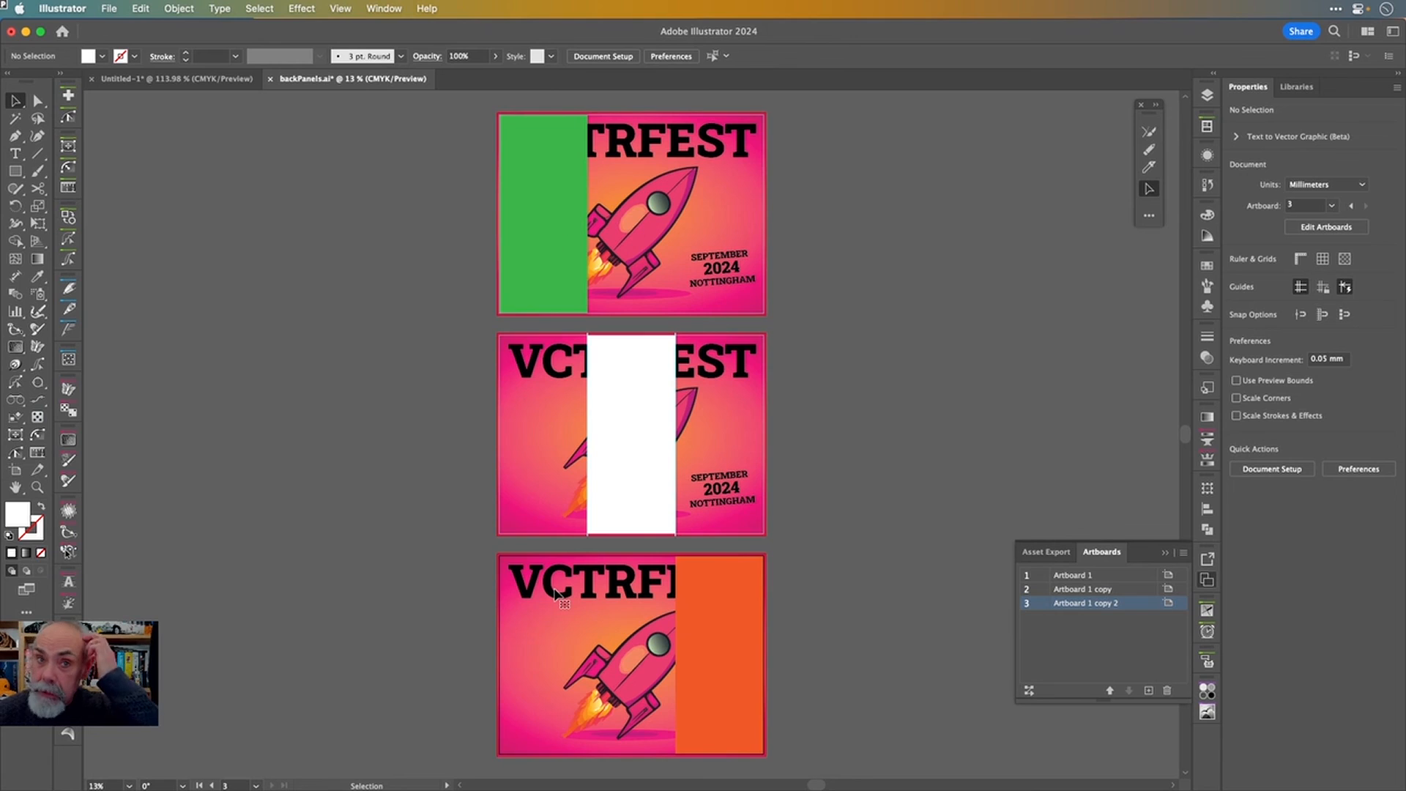
- Fit Artboard 1 to the green rectangle in the first copy of the artwork
click(543, 270)
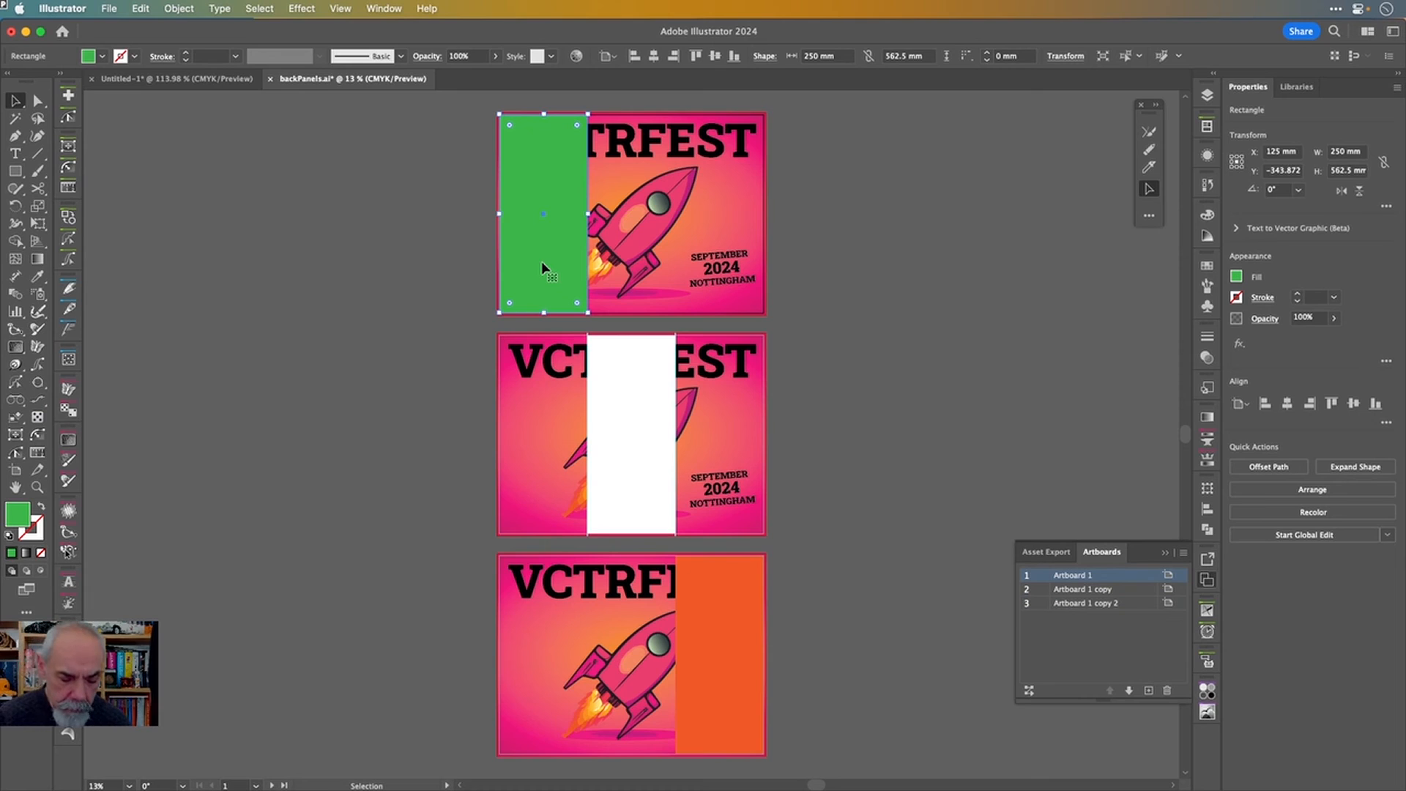
key(shift+o)
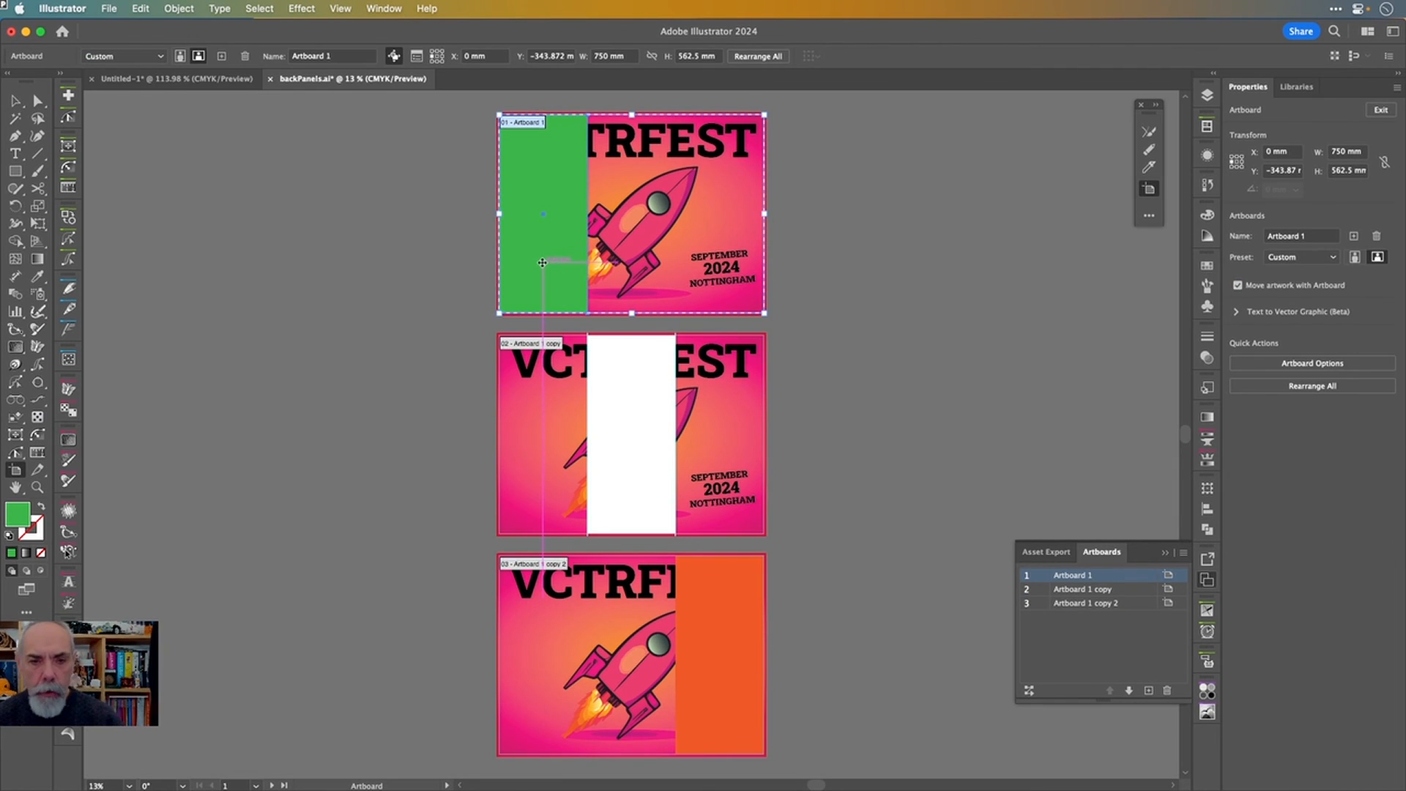
click(162, 56)
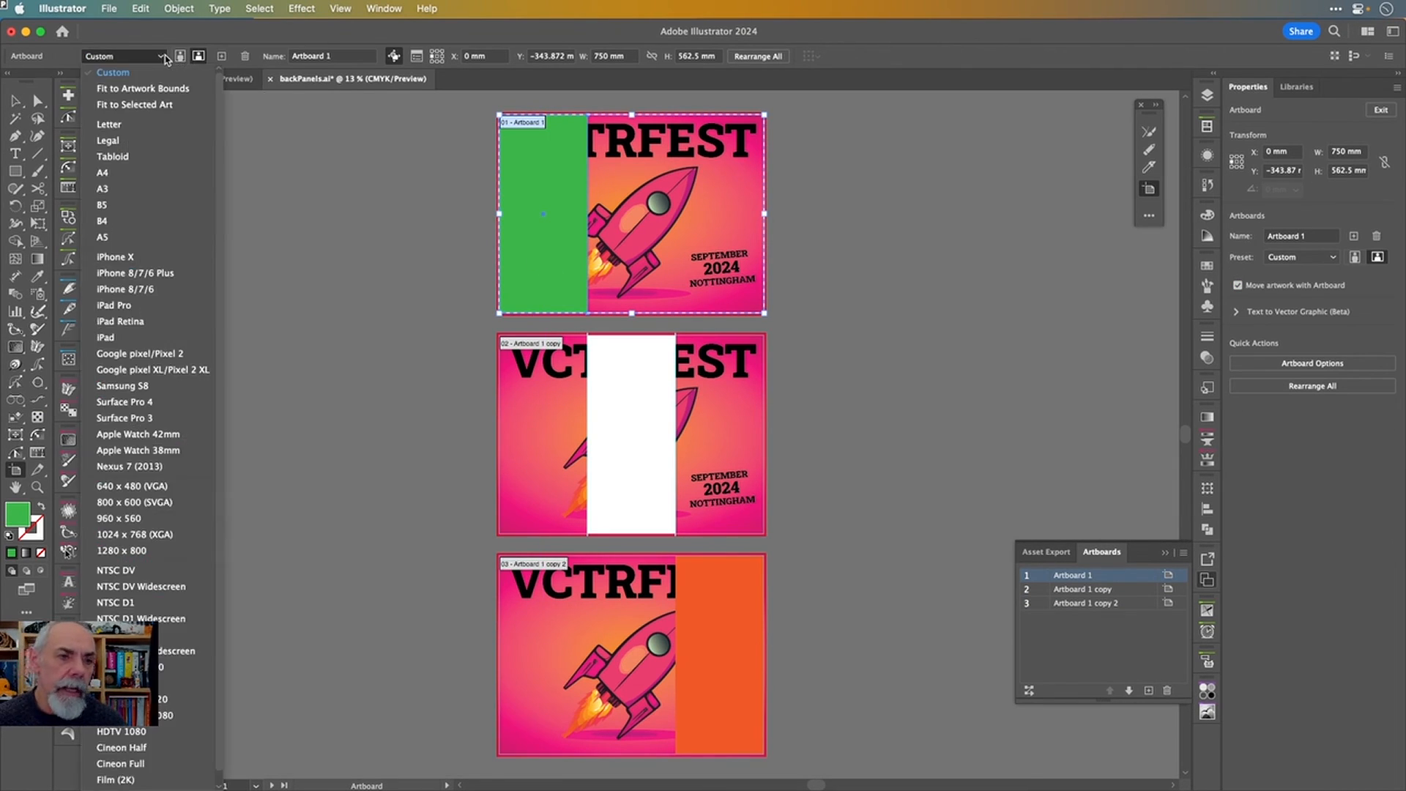
click(163, 104)
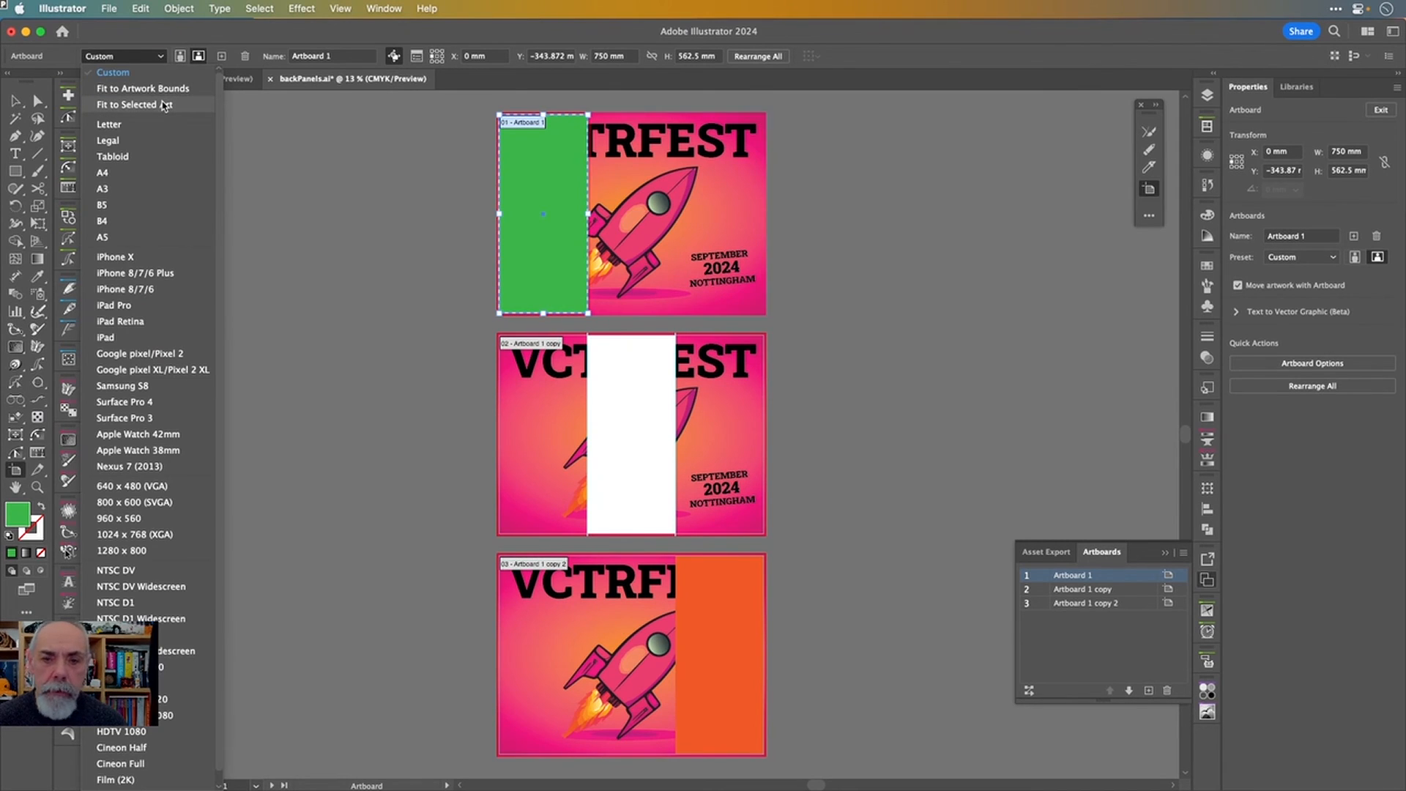
key(v)
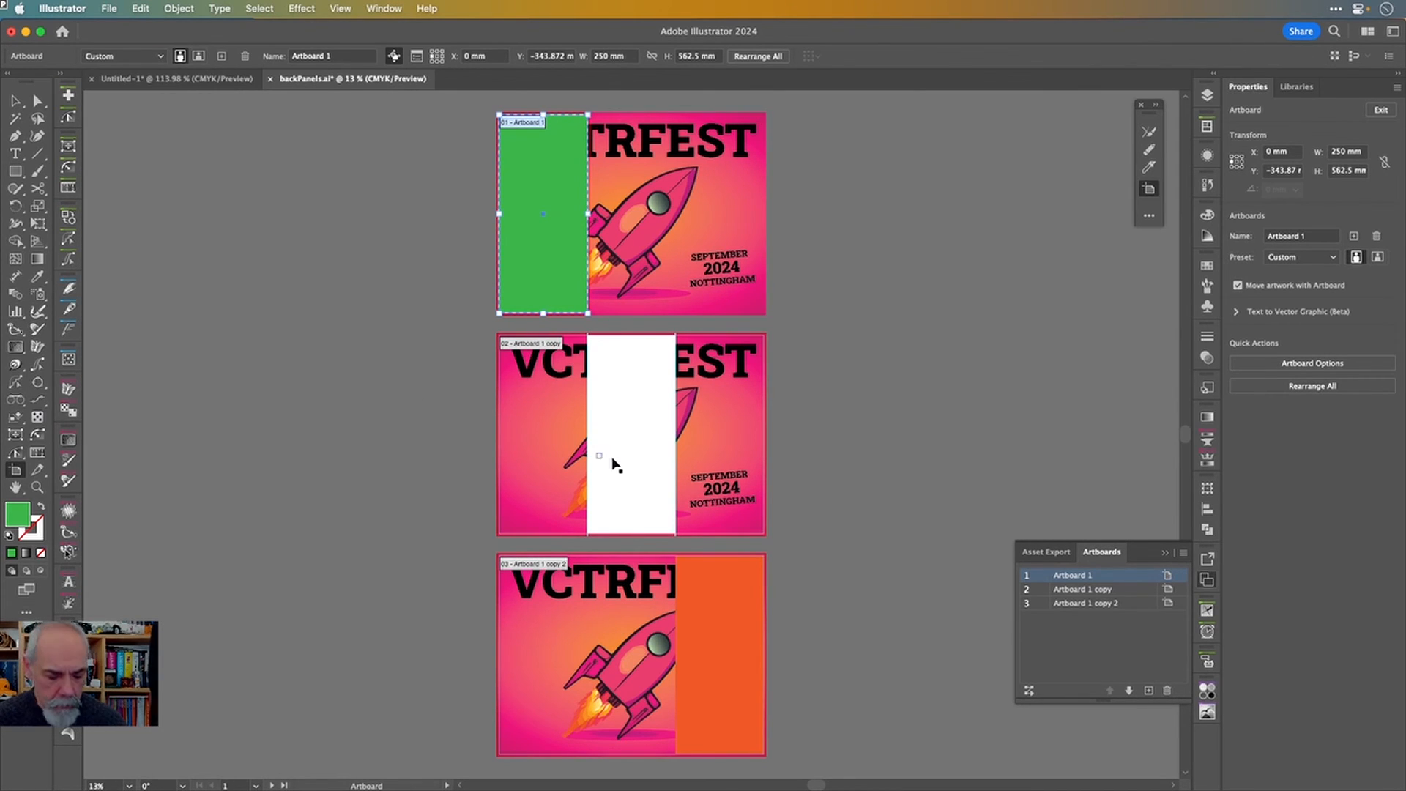
- Fit Artboard 1 to the white rectangle in the middle copy of the artwork
click(615, 466)
key(shift+o)
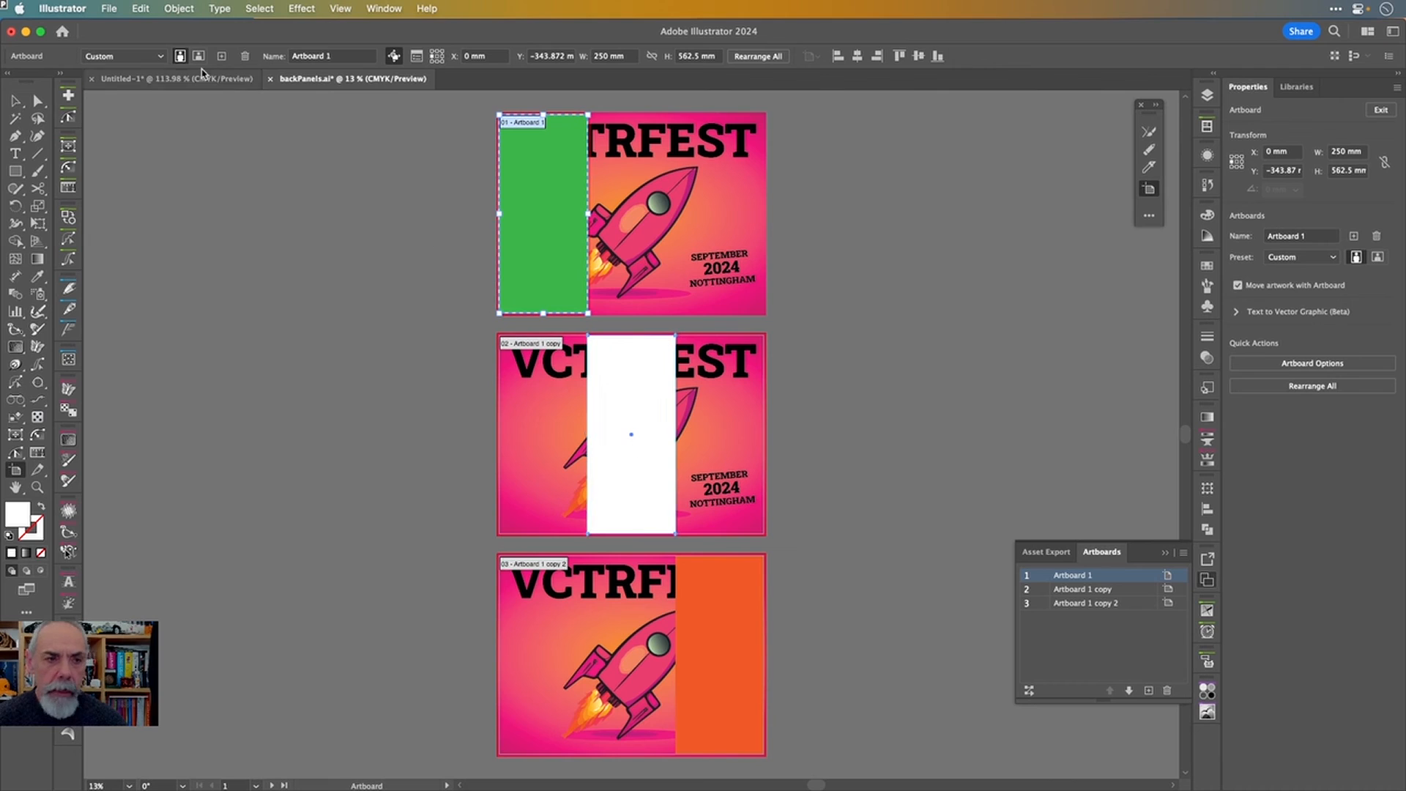
click(160, 56)
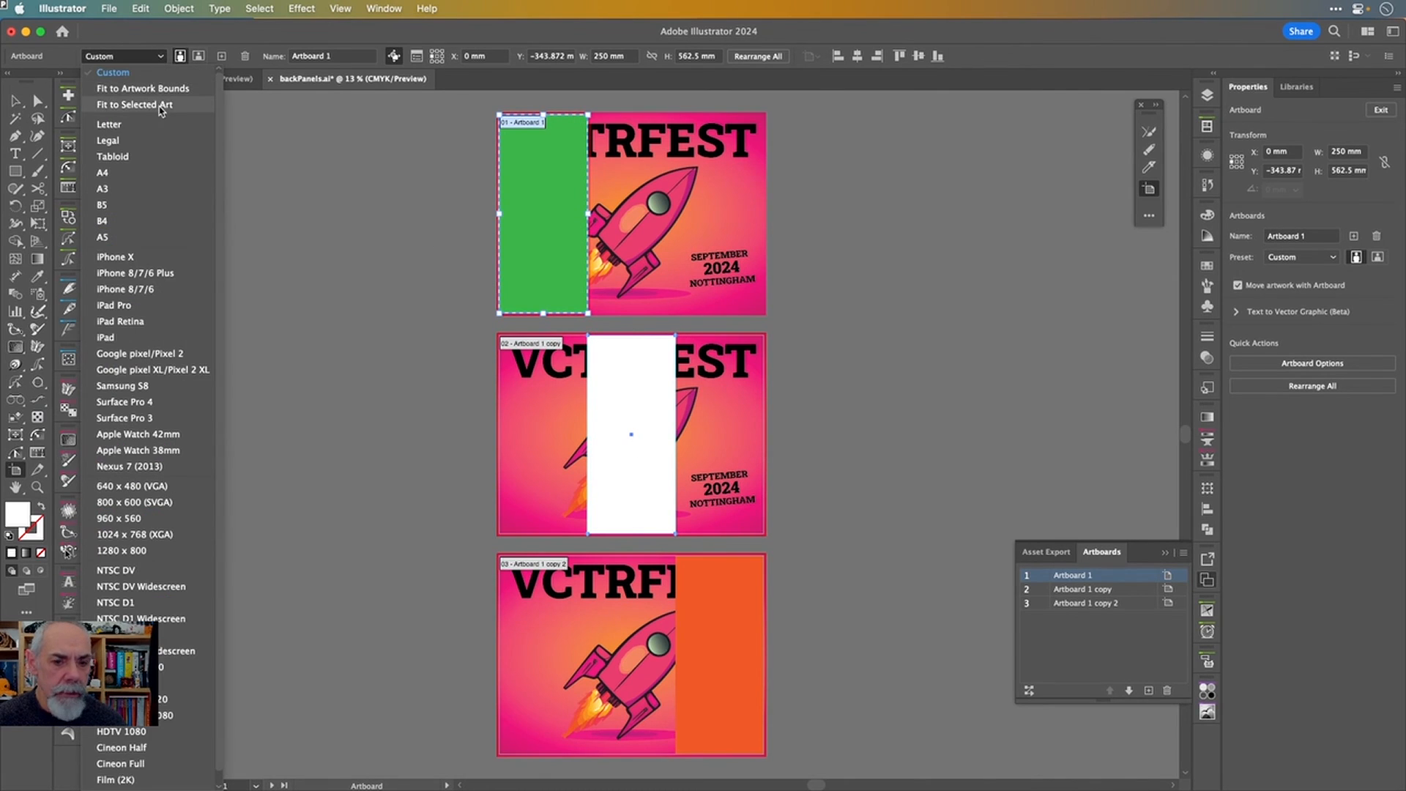
click(161, 104)
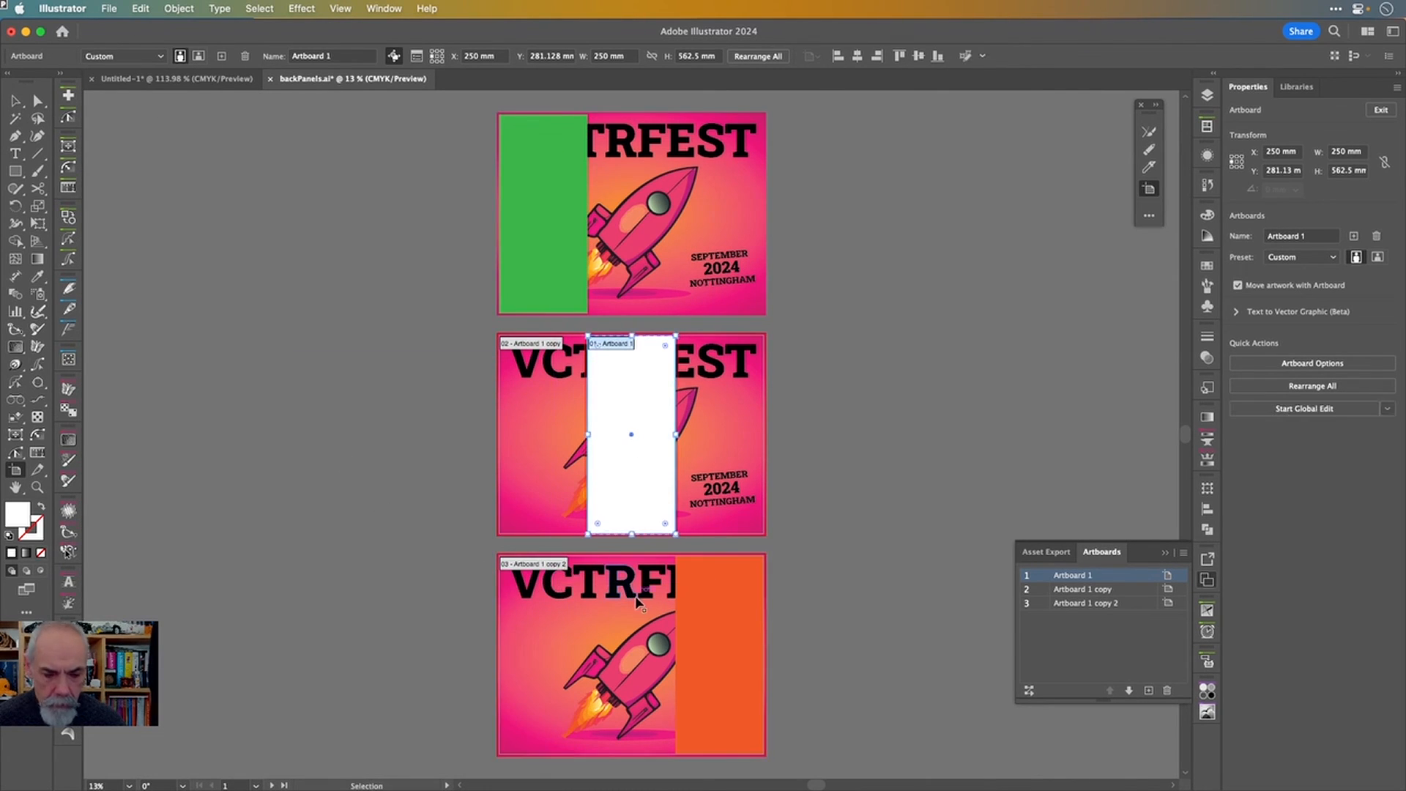
- Fit Artboard 1 to the orange rectangle in the last copy of the artwork
super+click(742, 624)
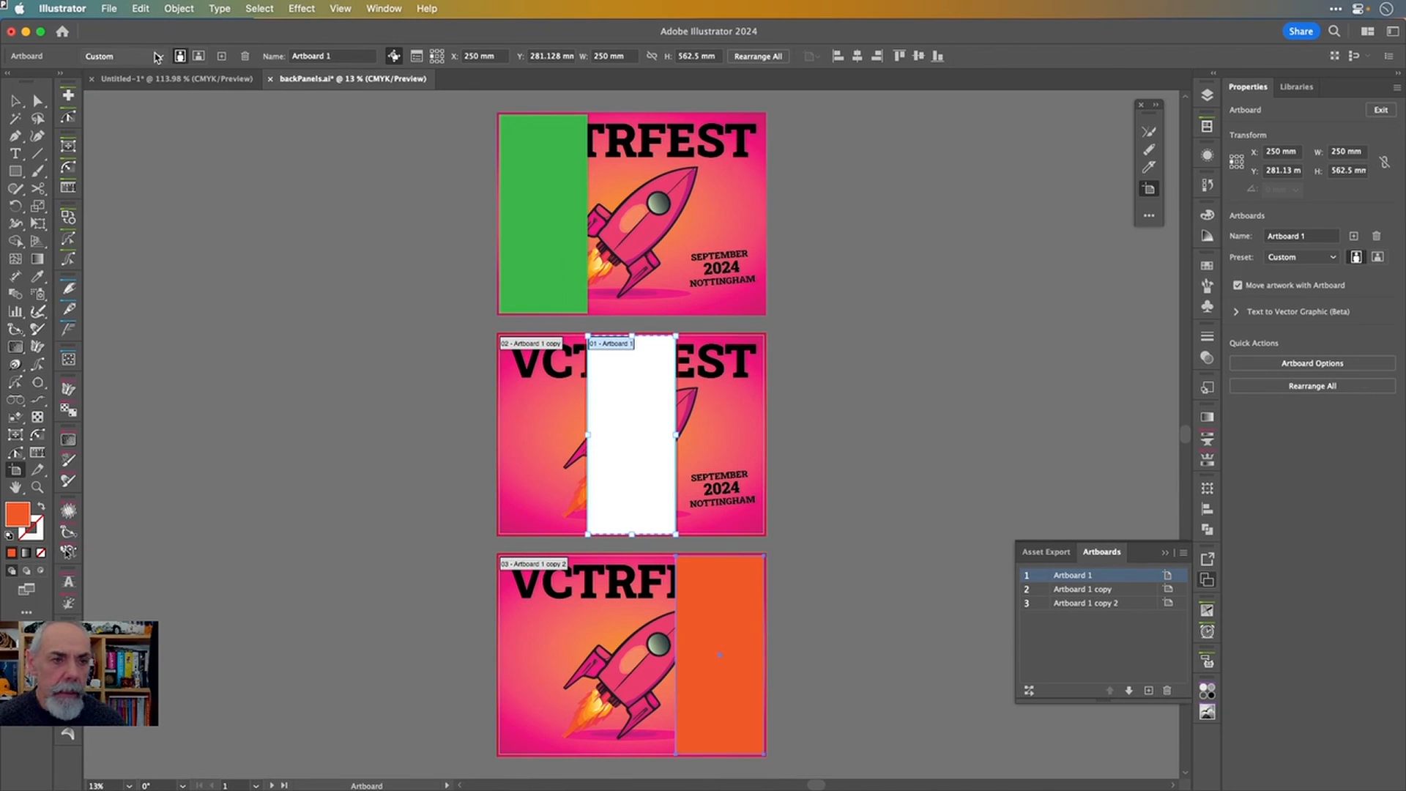
click(160, 56)
click(161, 105)
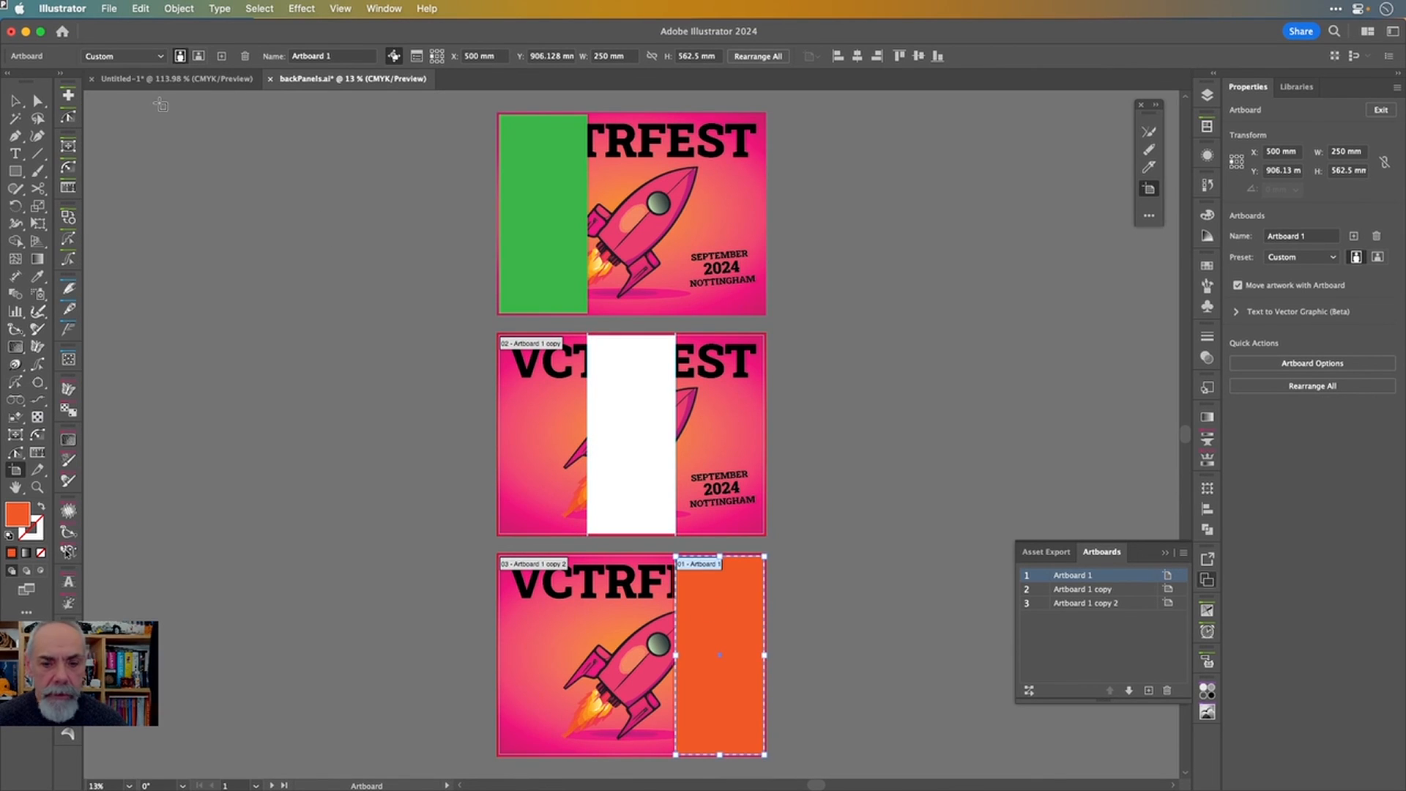
click(16, 101)
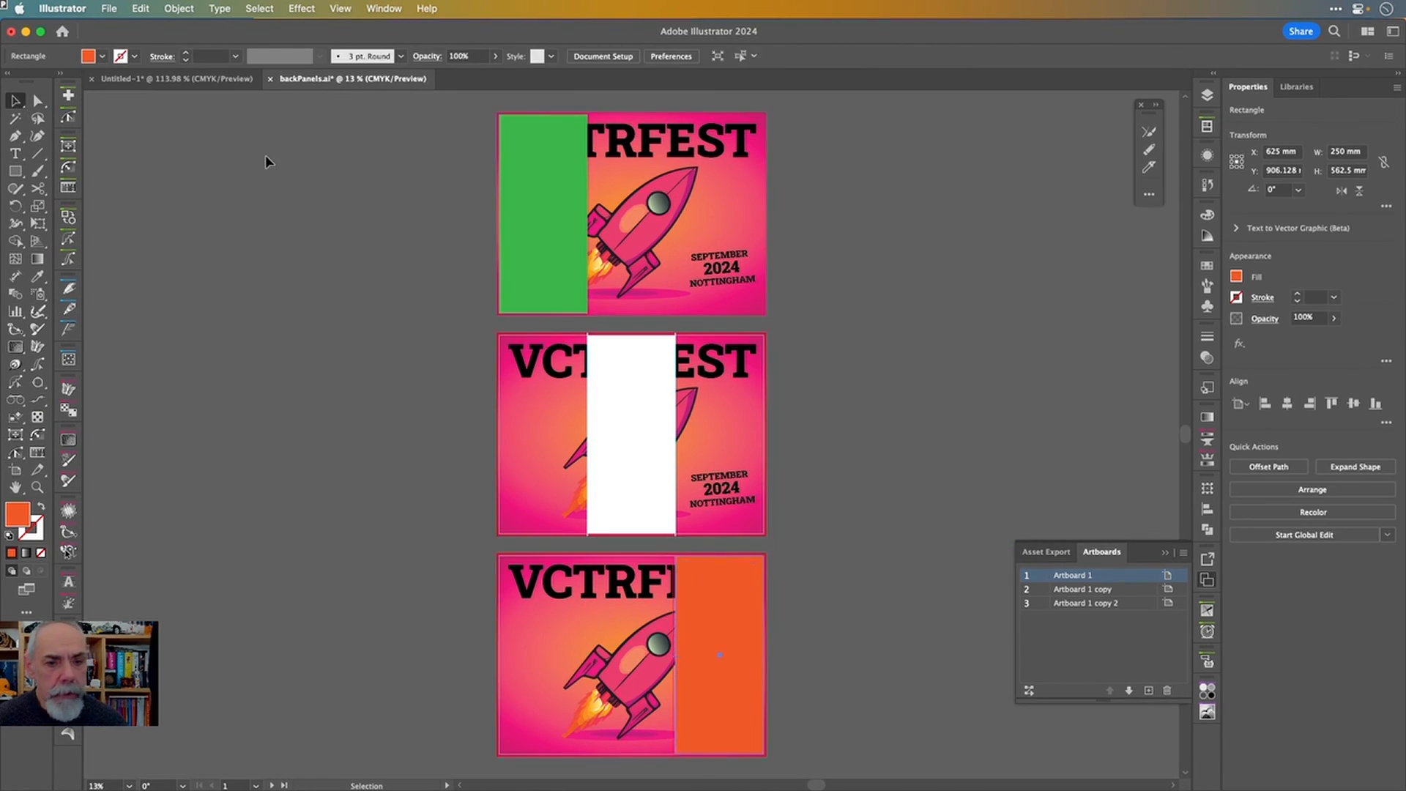
click(493, 141)
click(507, 138)
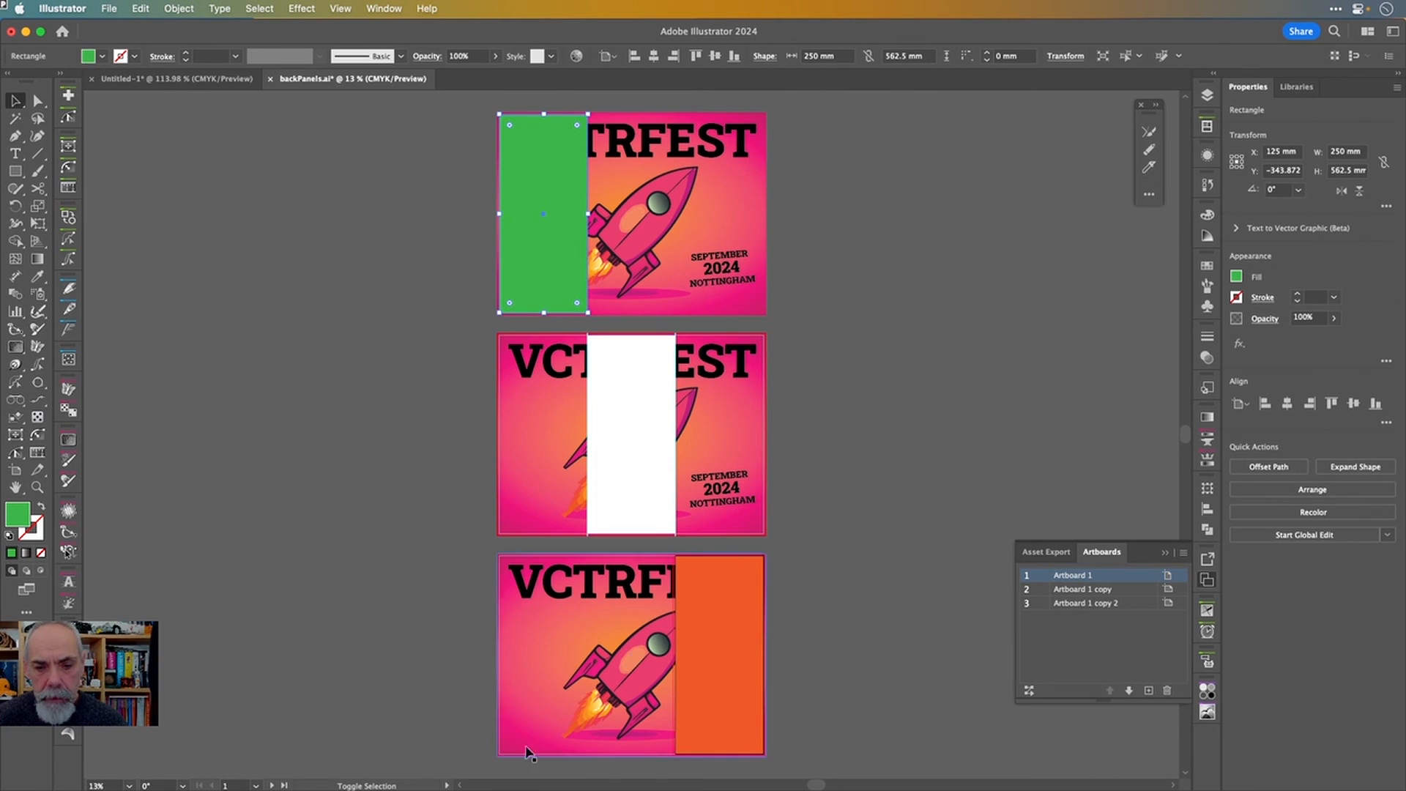
shift+click(709, 652)
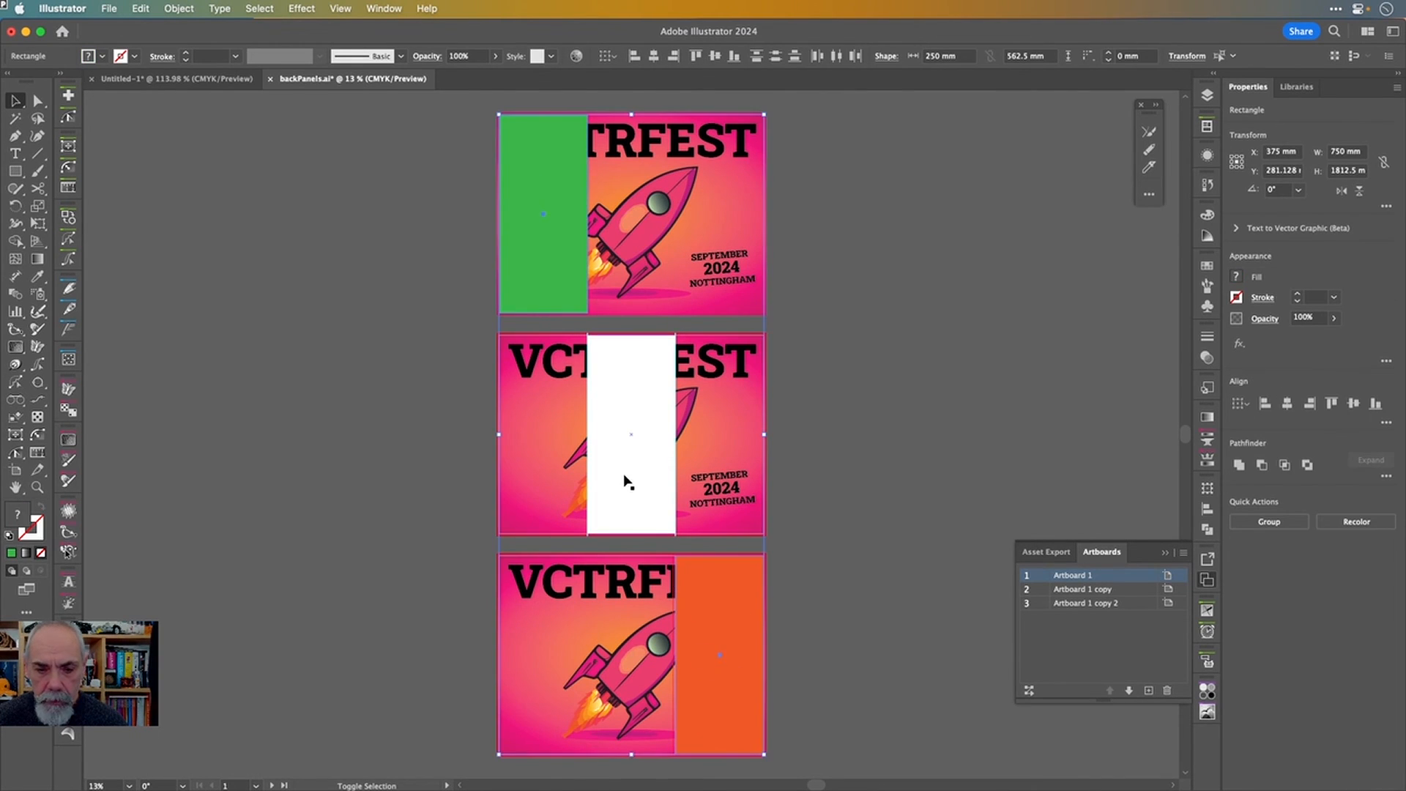
click(877, 440)
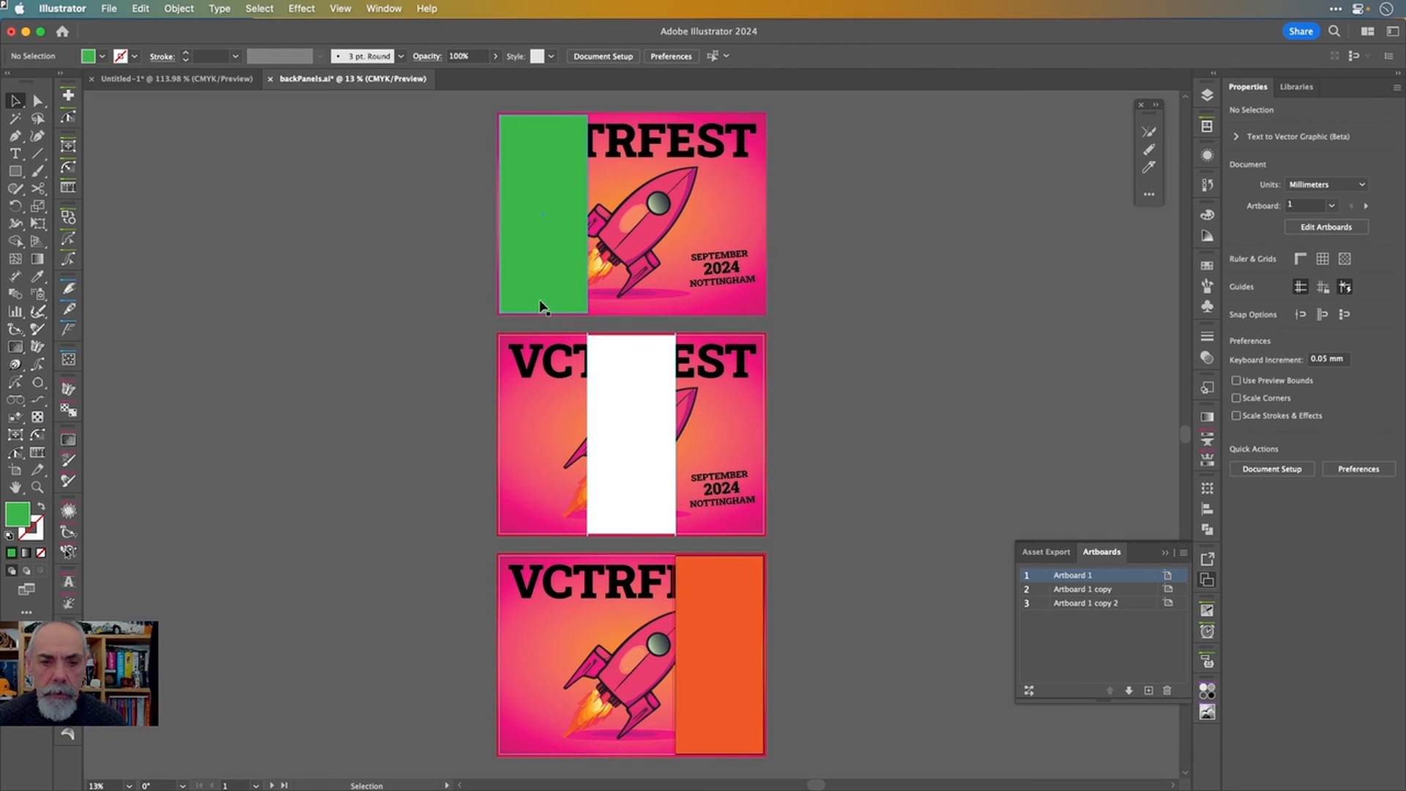
- Delete the remaining green, white and orange rectangles covering the three copies of the artwork
click(542, 293)
key(Delete)
click(614, 425)
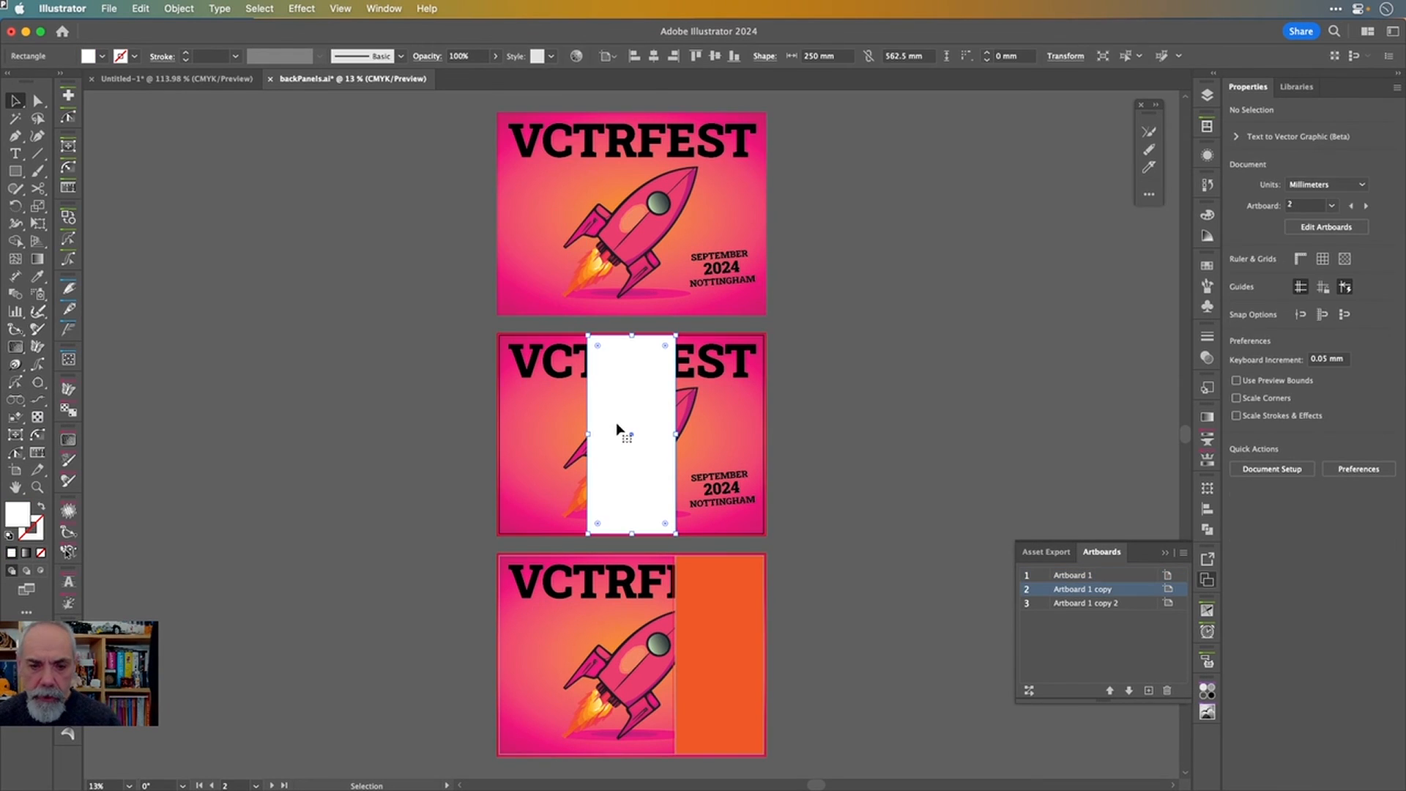
key(Delete)
click(704, 595)
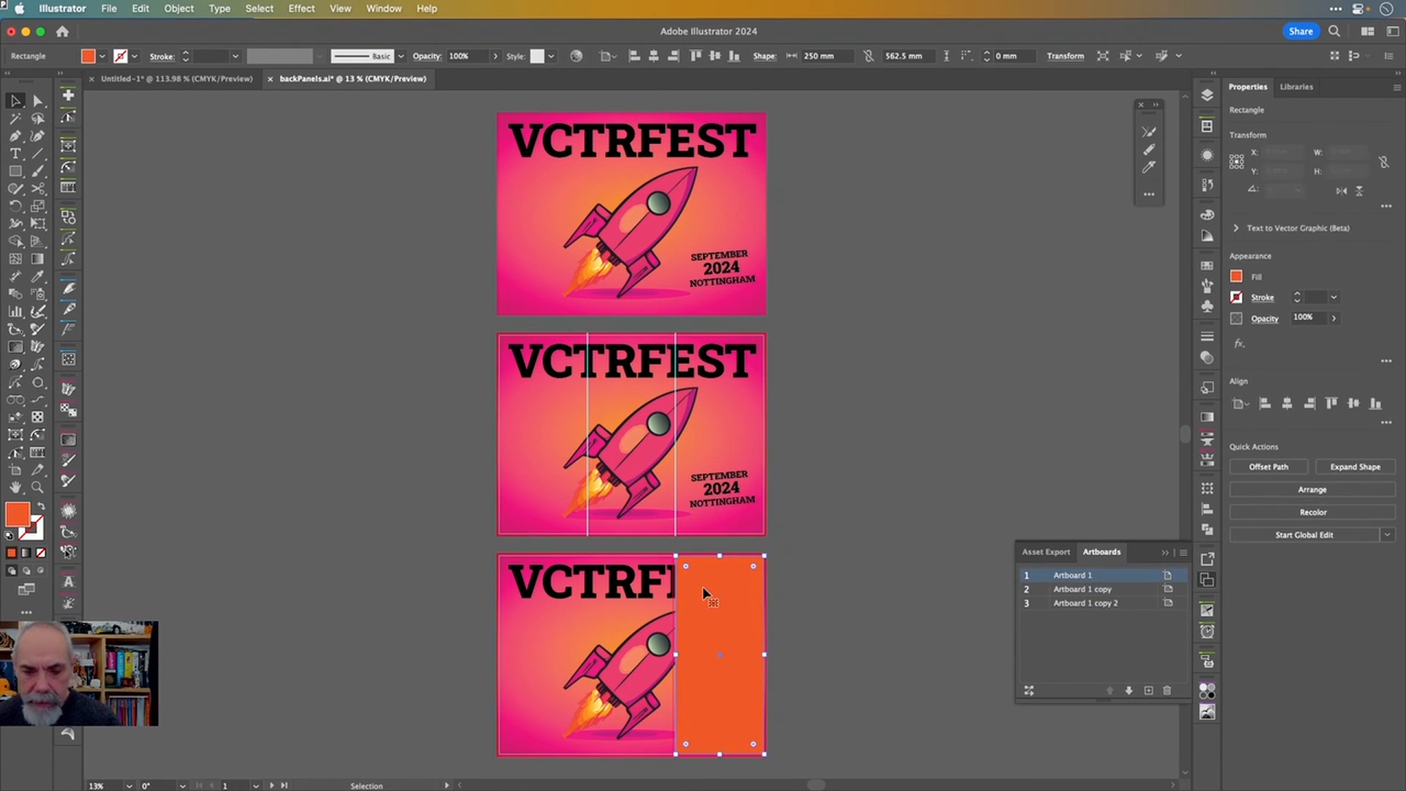
key(Delete)
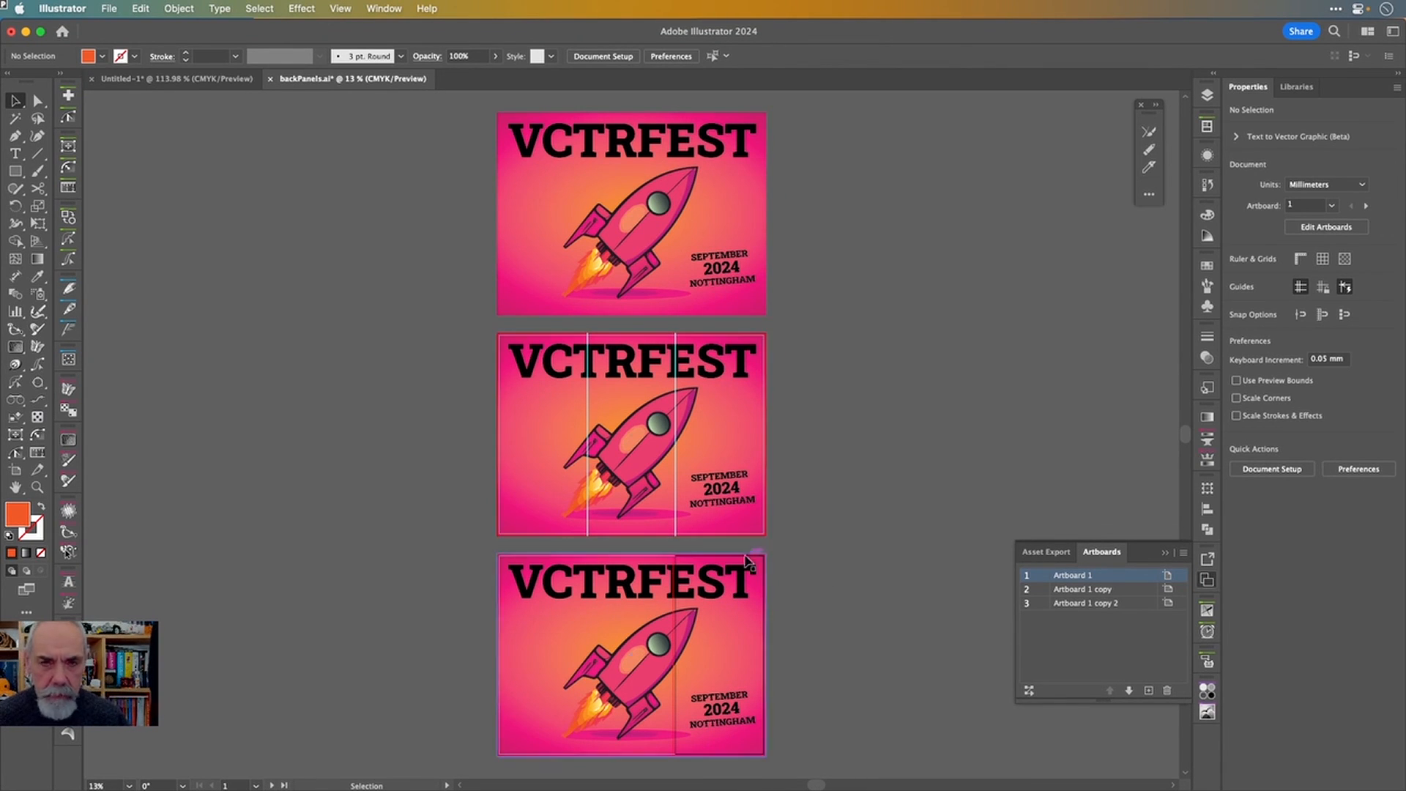
- Save the document under the new name VCTRFEST2024 in Adobe Illustrator (ai) format in the StandDemo folder
scroll(742, 586, up, 5)
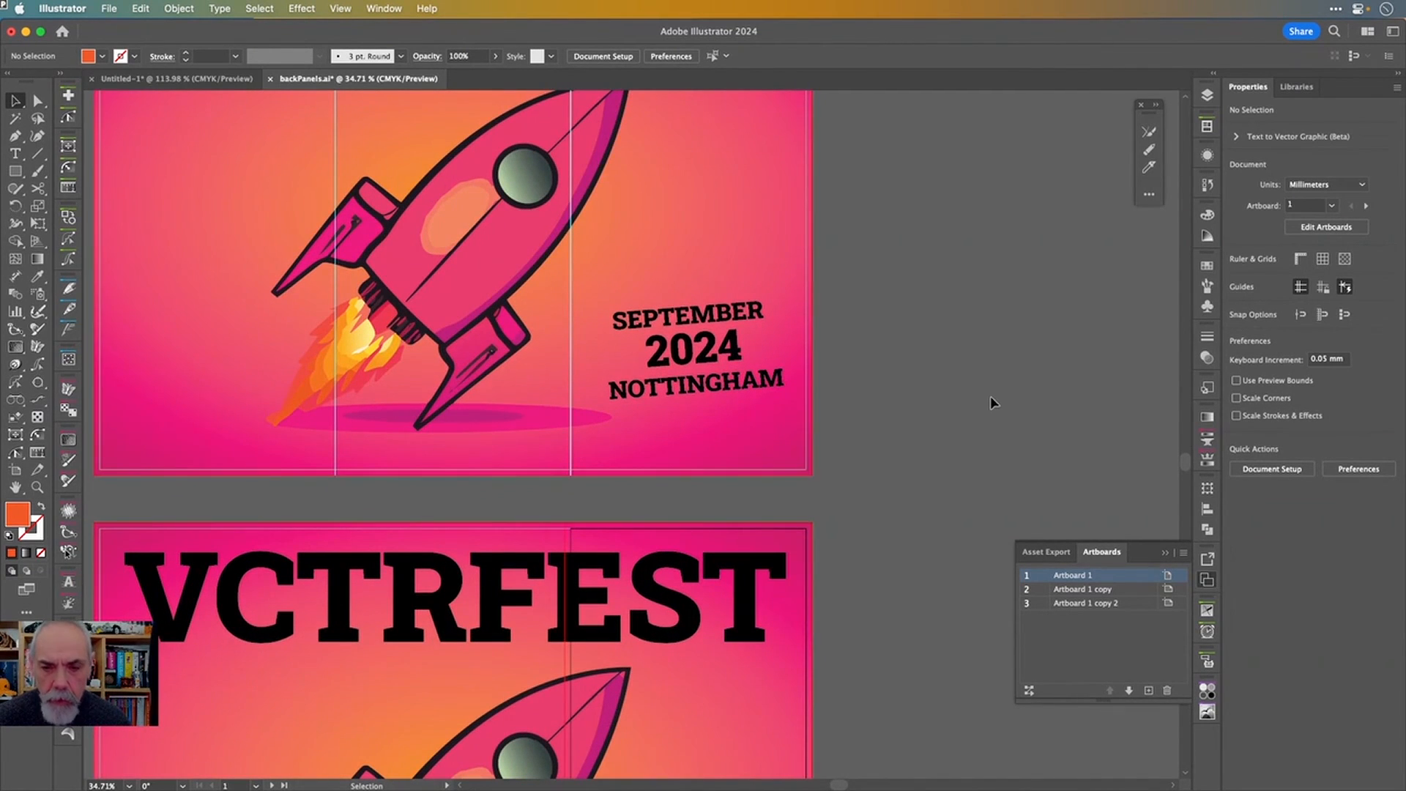
scroll(988, 398, down, 5)
scroll(985, 398, up, 1)
scroll(984, 399, down, 2)
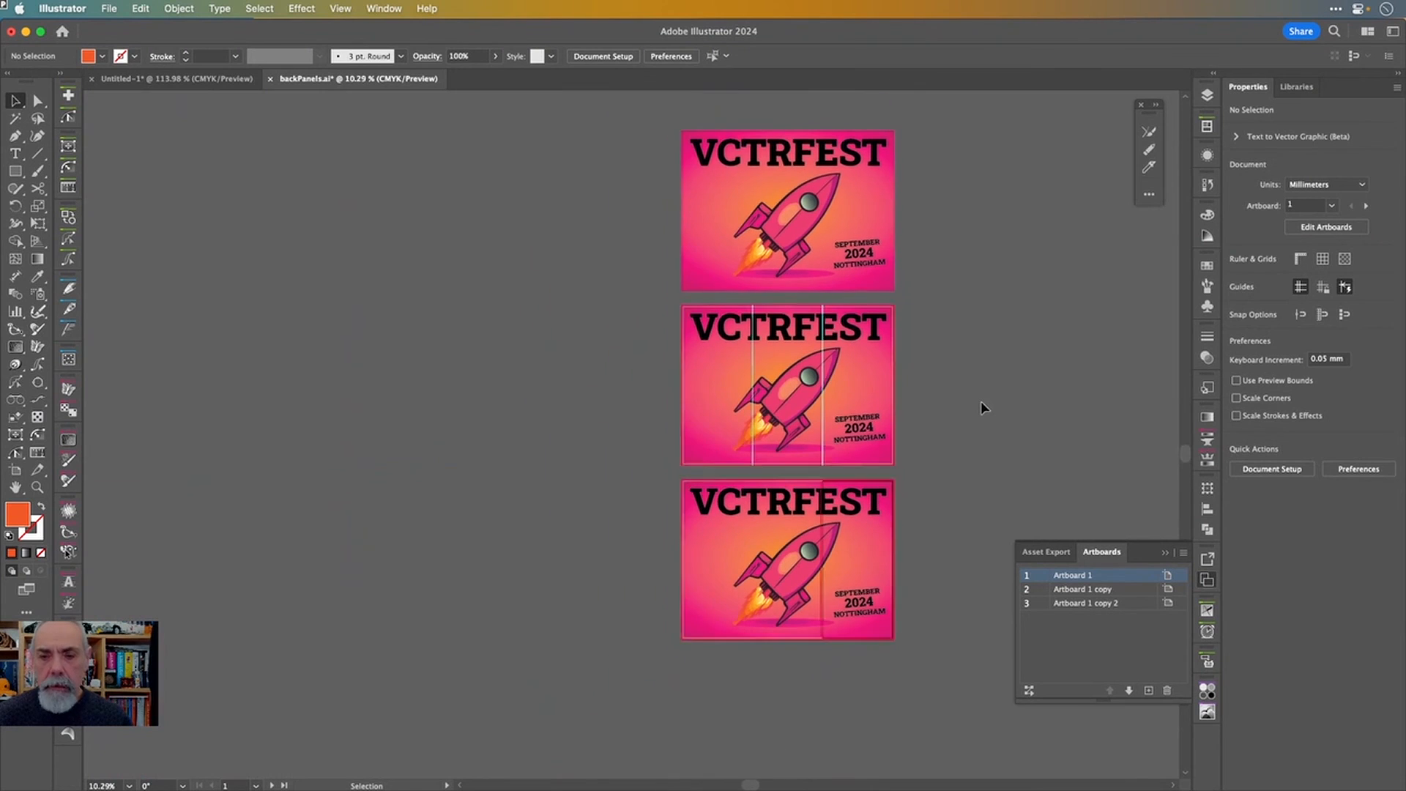
scroll(985, 399, right, 3)
scroll(984, 398, up, 1)
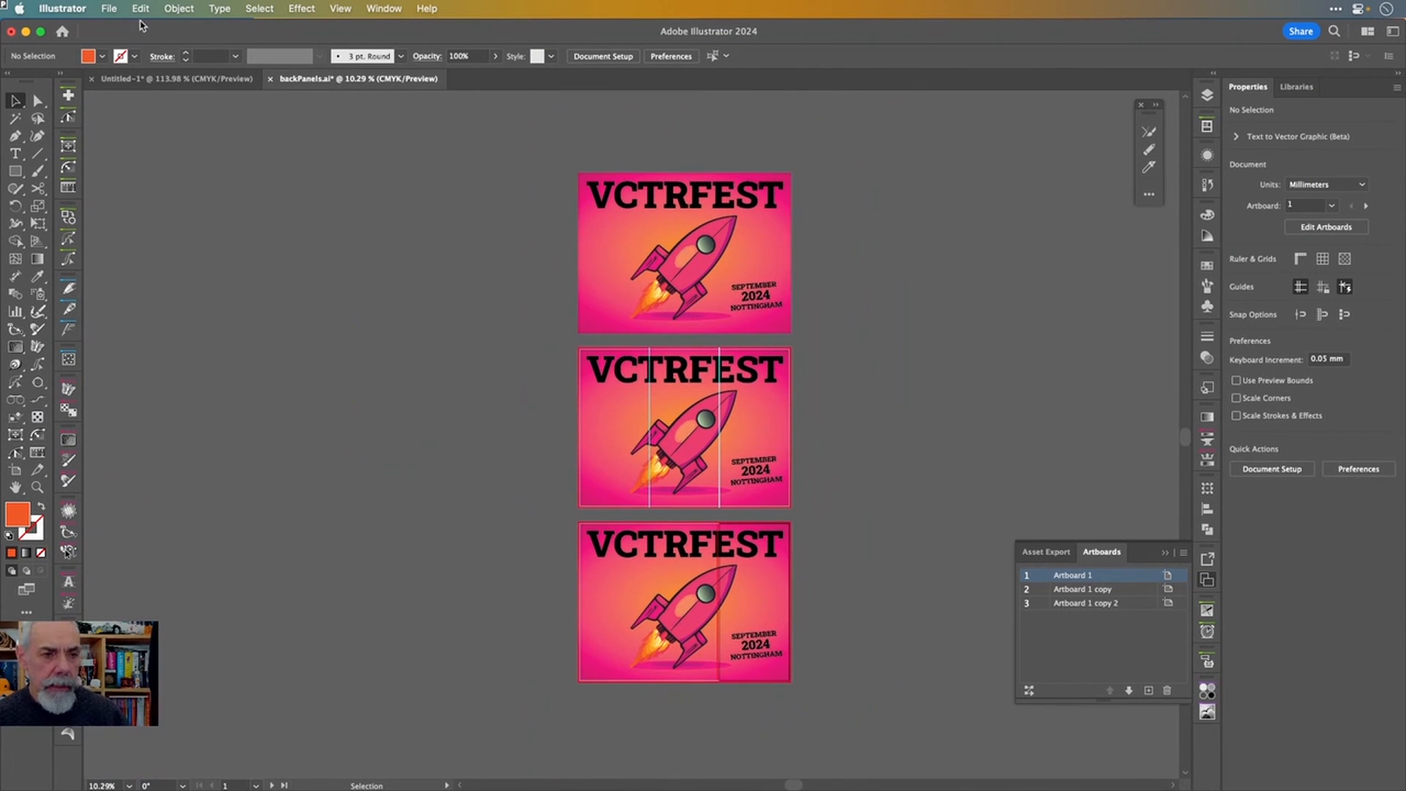
click(109, 8)
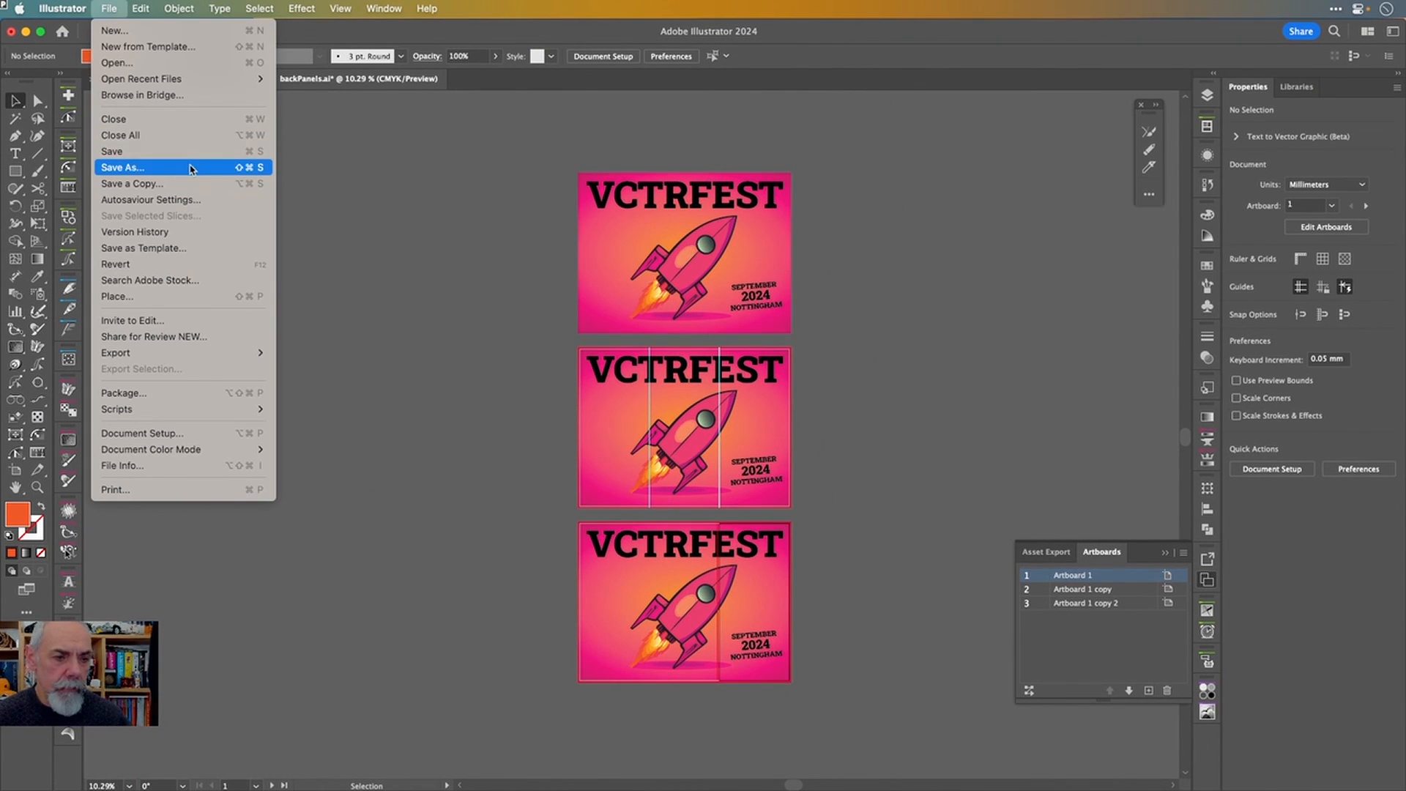
click(189, 167)
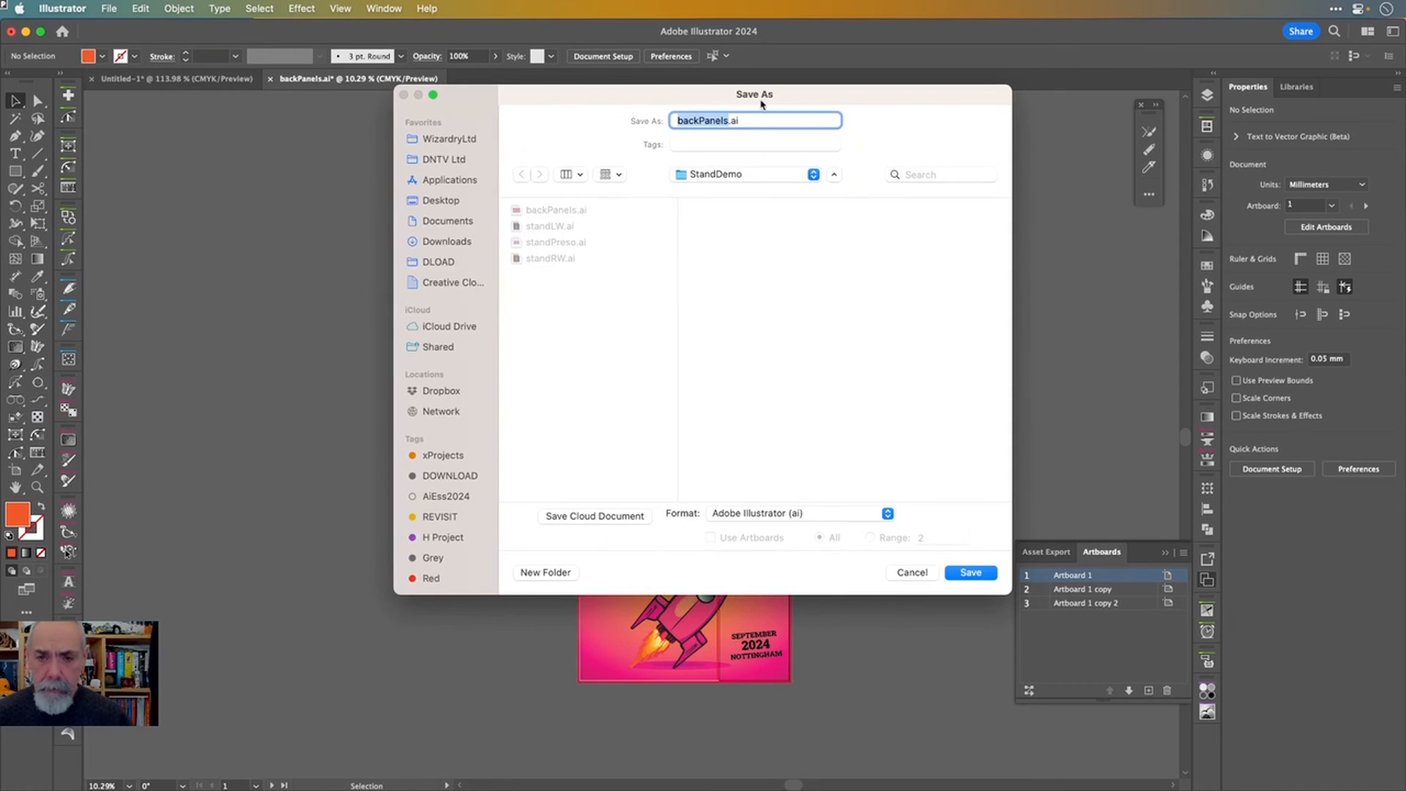
text(VCTRFES)
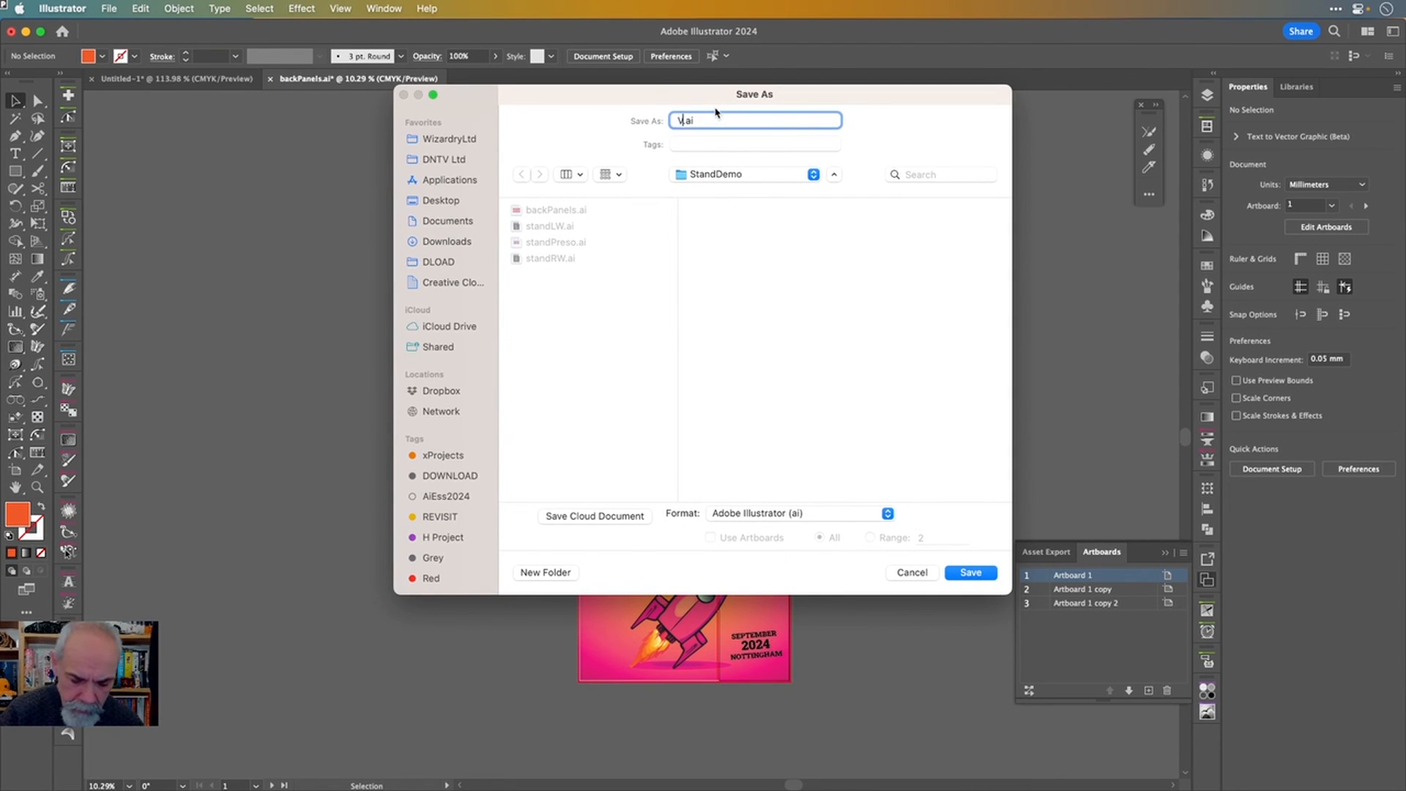
text(T)
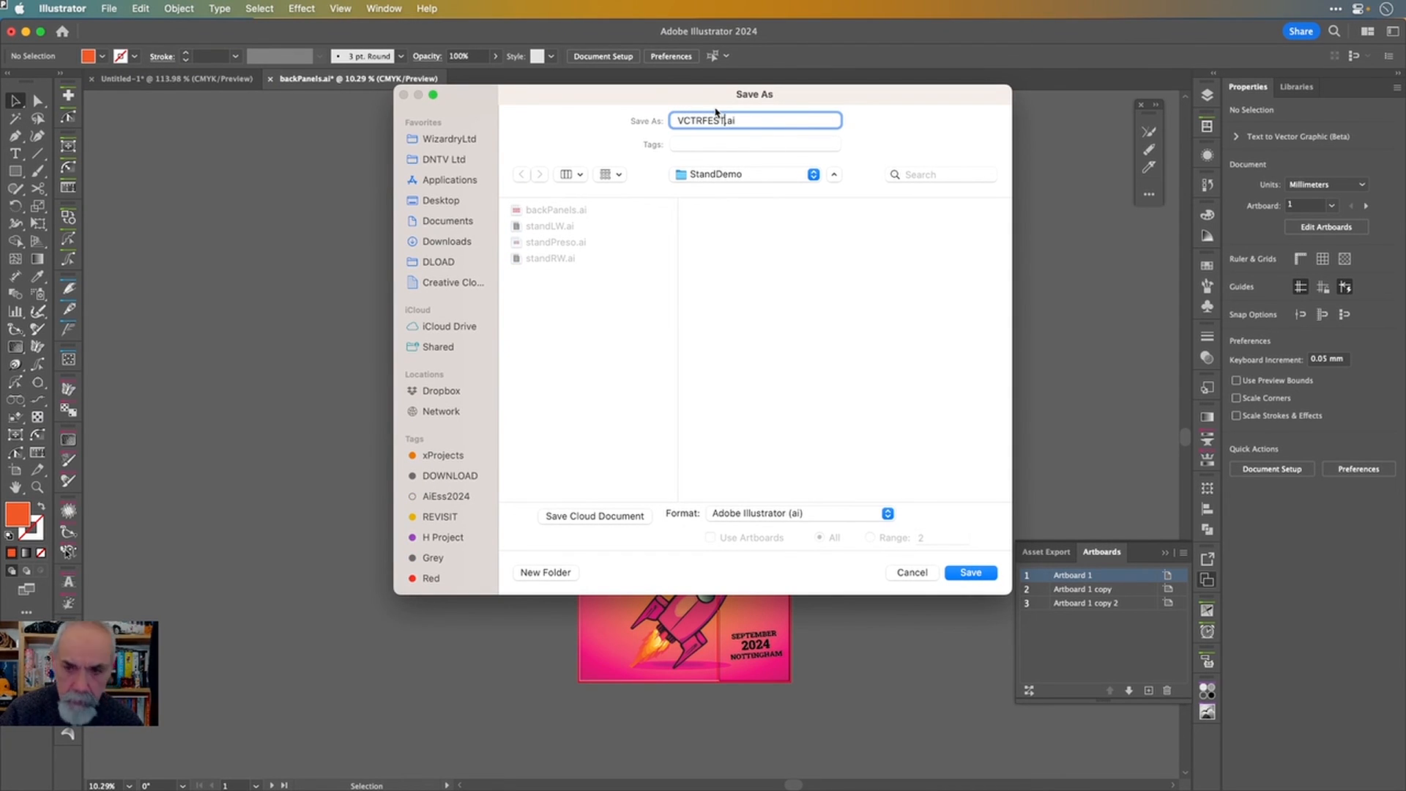
text(2024)
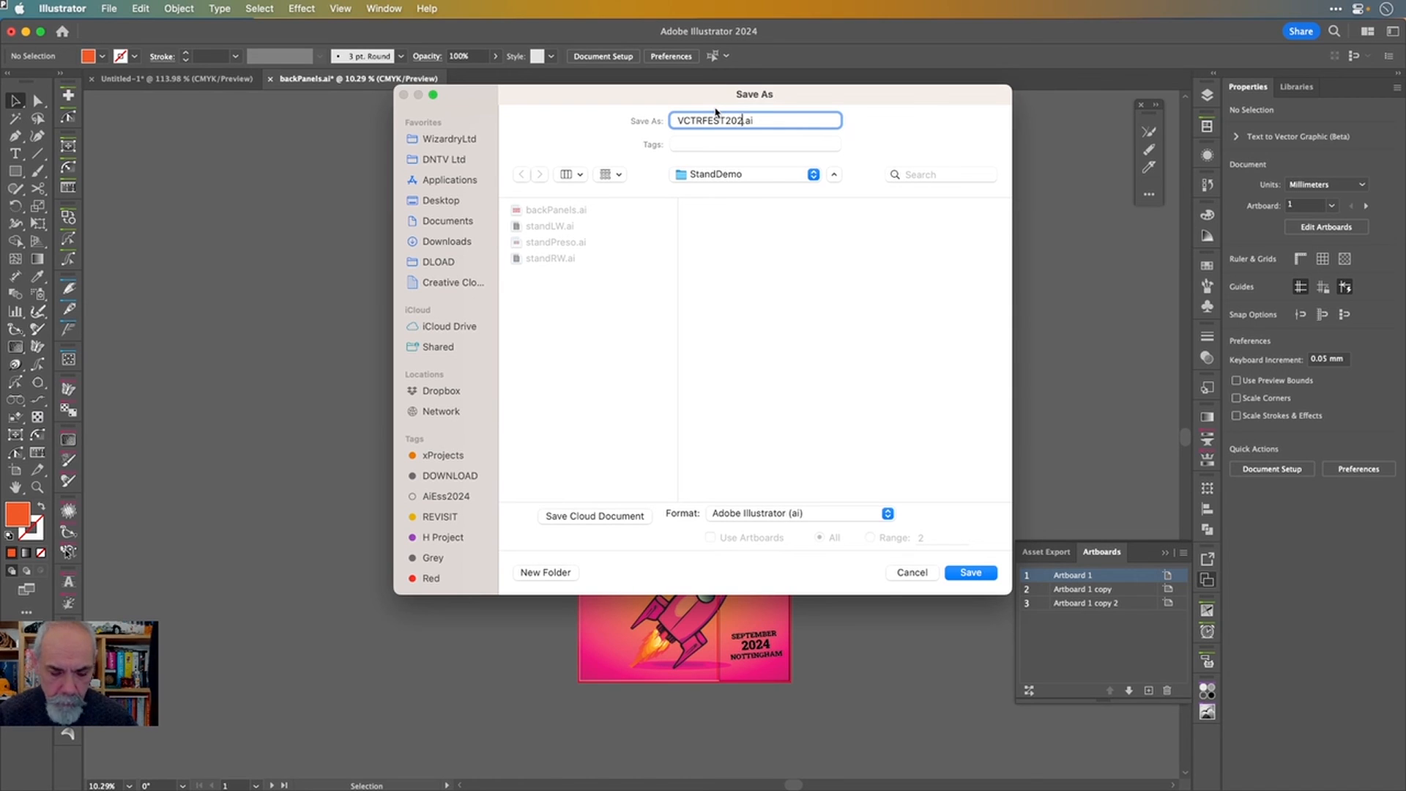
- Save all artboards as VCTRFEST2024.pdf with the modified PDF/X-4:2008 preset, trim marks and the document bleed settings
click(799, 513)
click(819, 570)
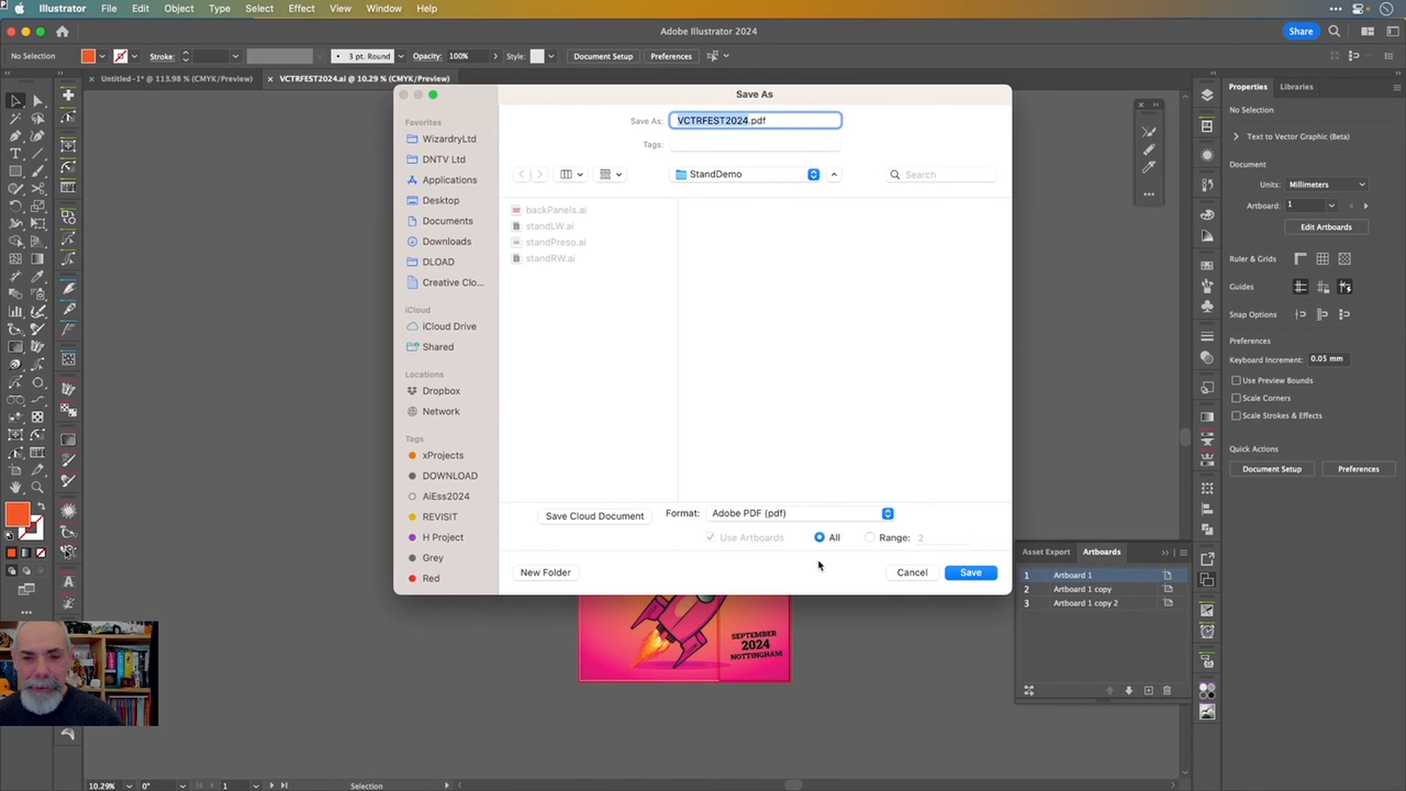
click(961, 574)
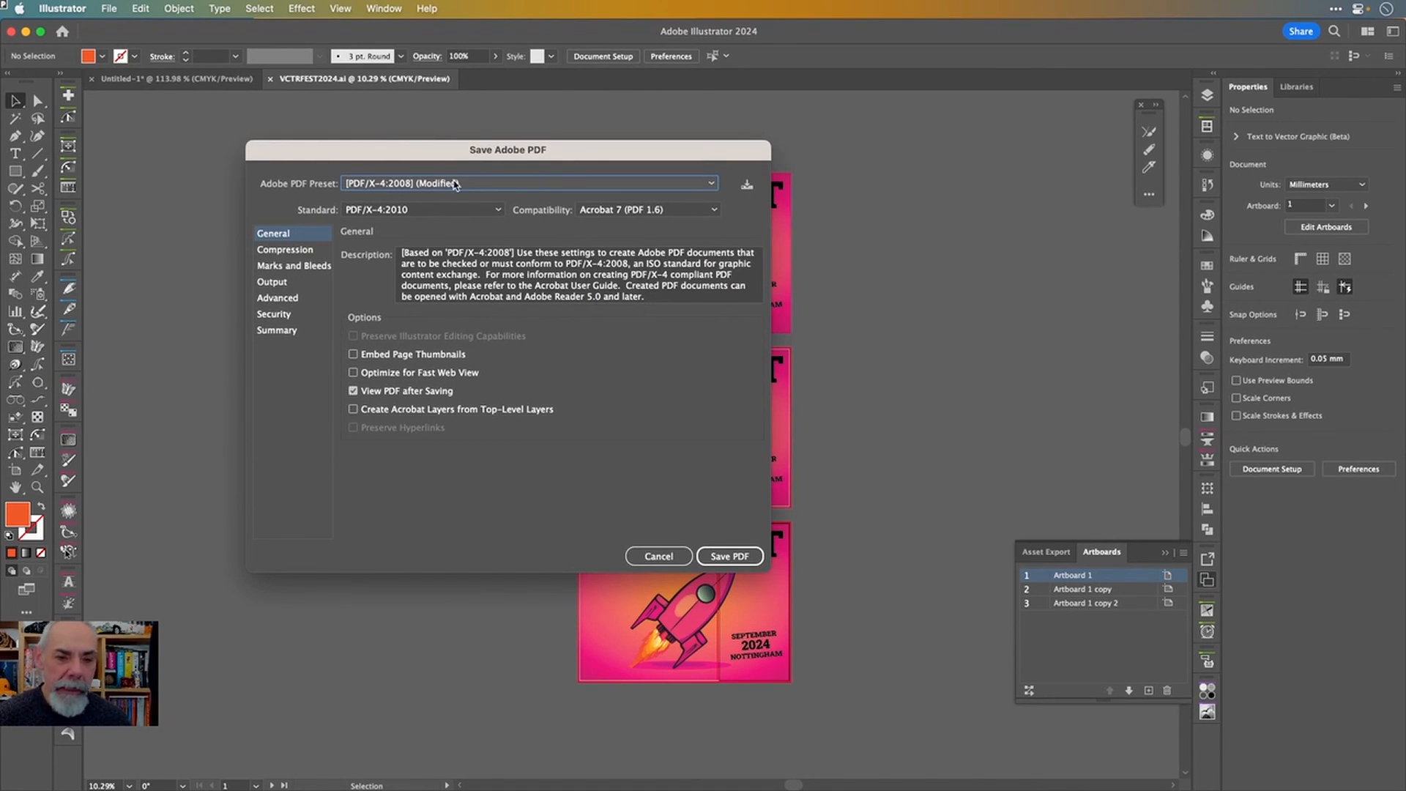
click(311, 266)
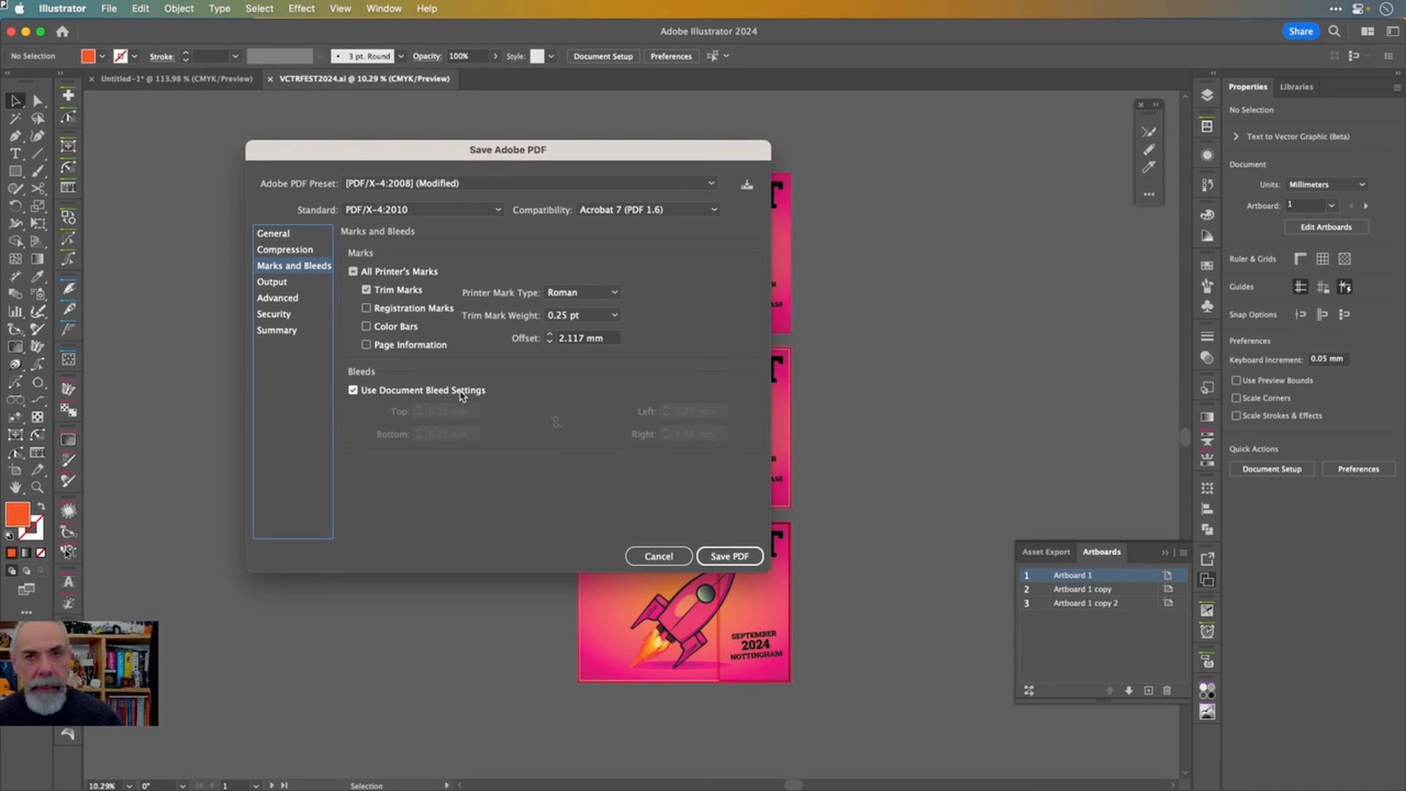
click(731, 562)
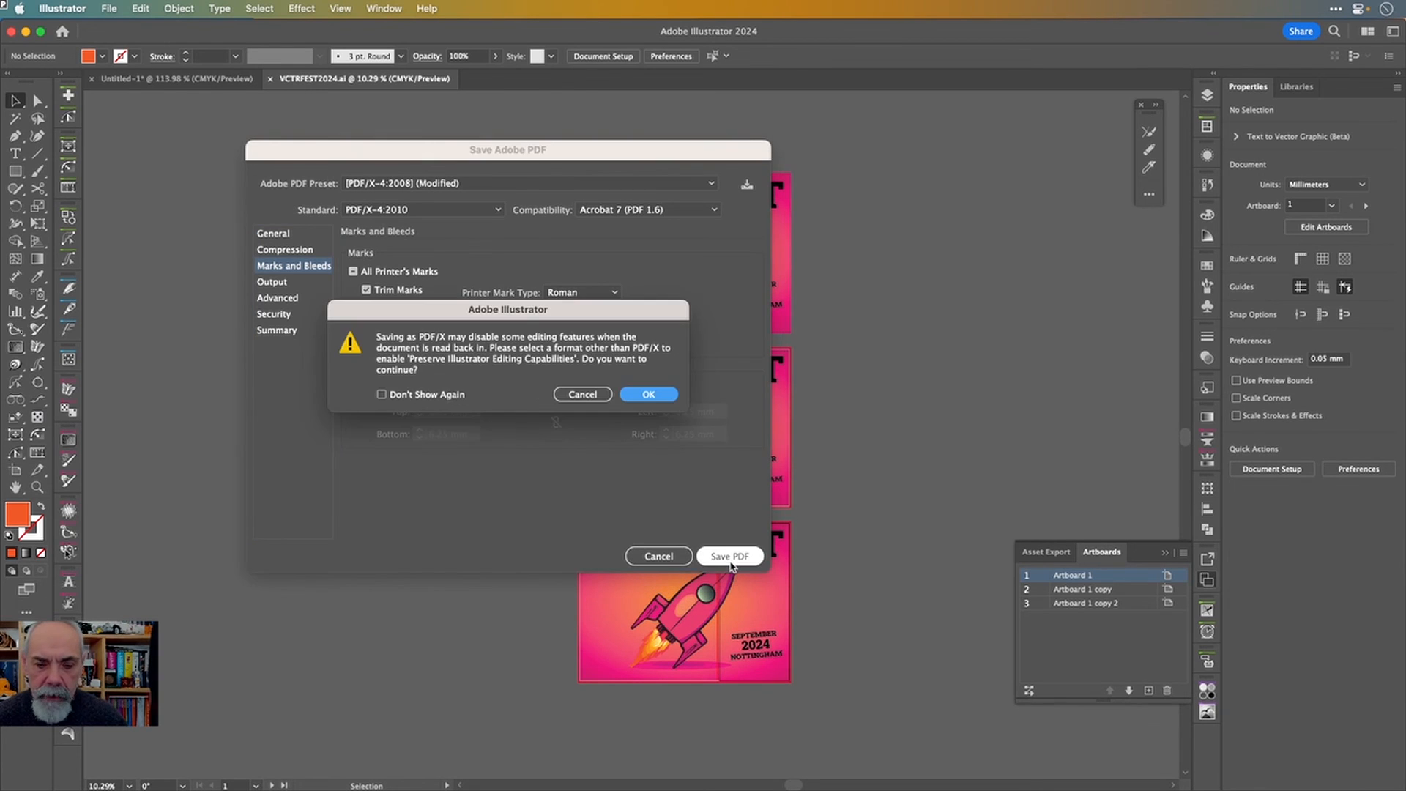
click(636, 396)
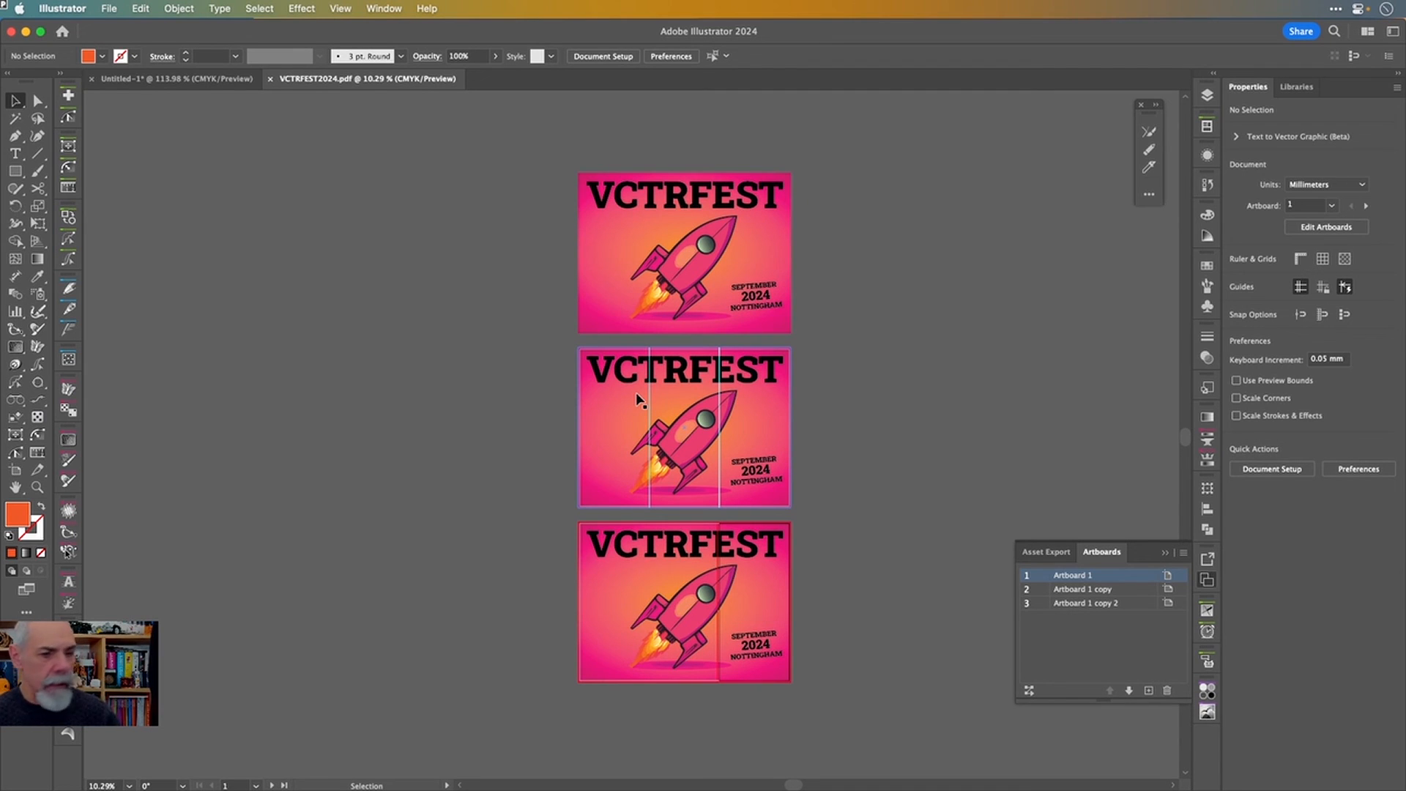
- Switch to Acrobat, examine the pages of VCTRFEST2024.pdf at full-page size and as thumbnails, and close the PDF
key(super+Tab)
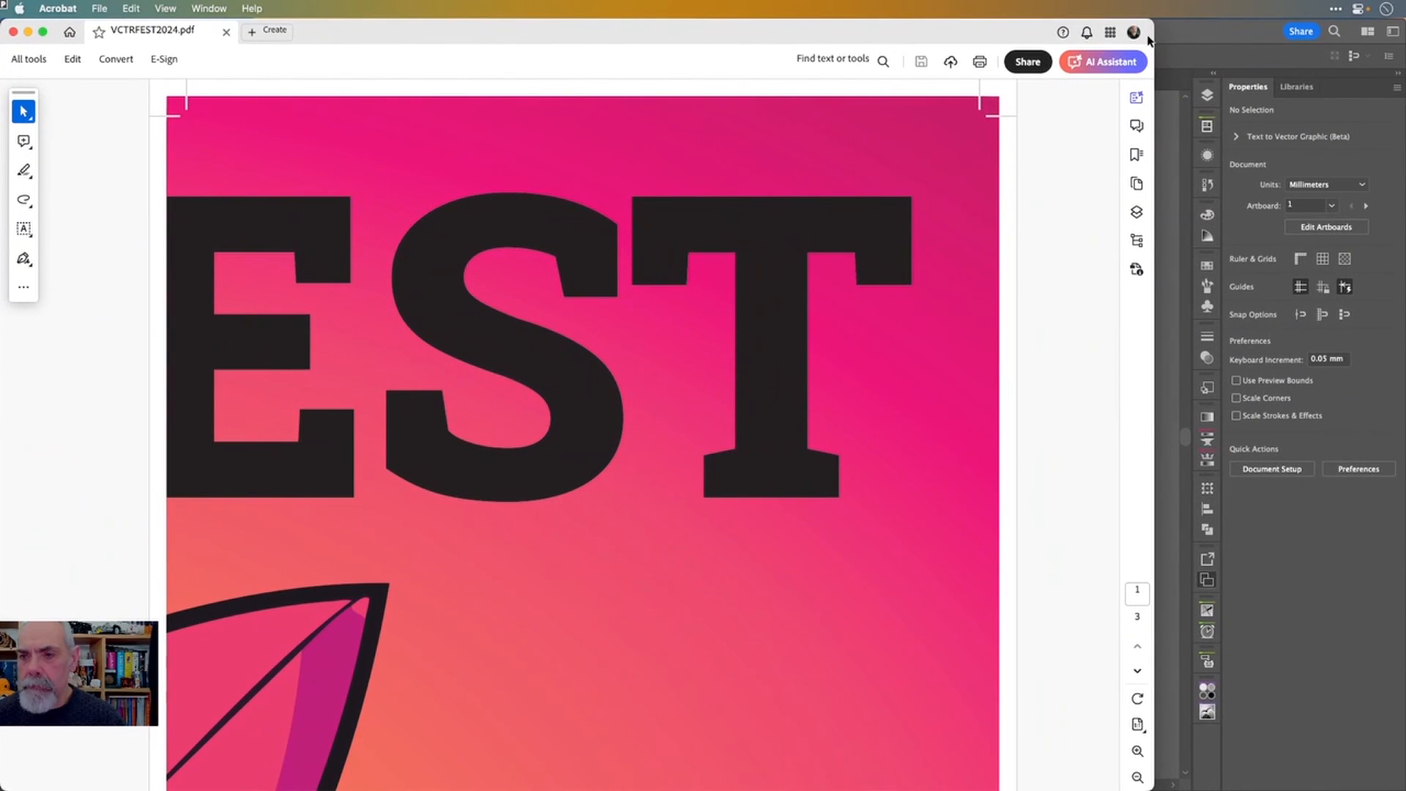
drag(1152, 38, 1403, 31)
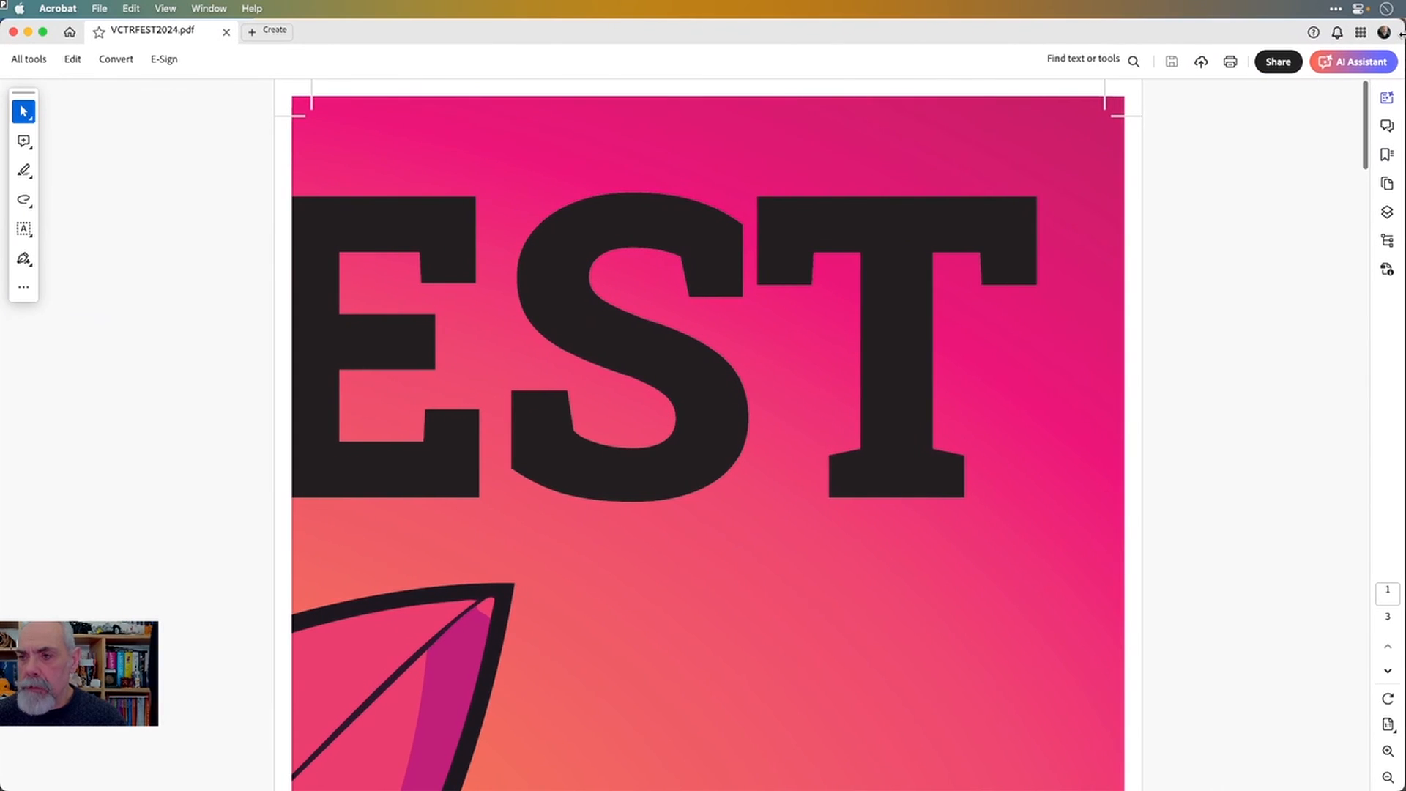
key(super+0)
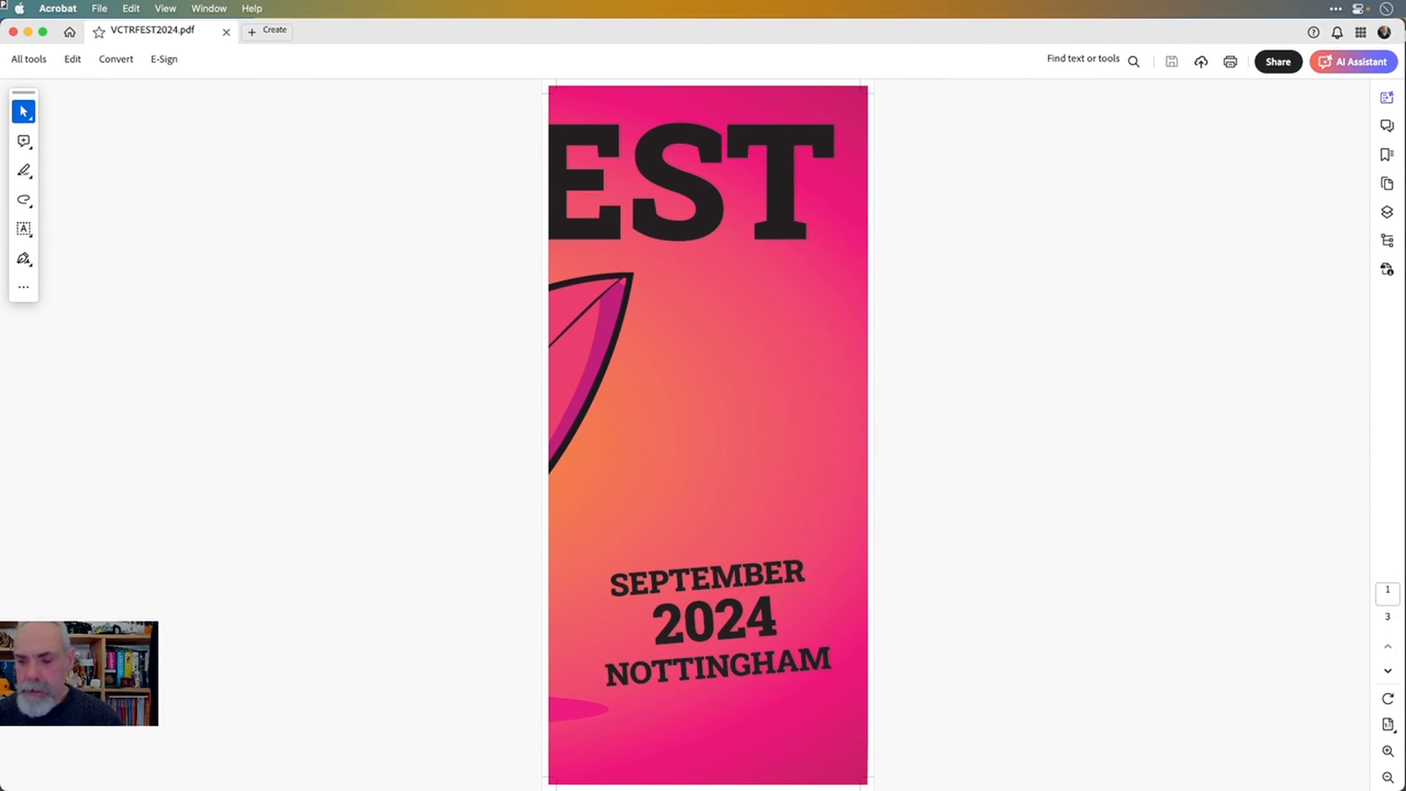
key(Down)
key(Up)
key(Right)
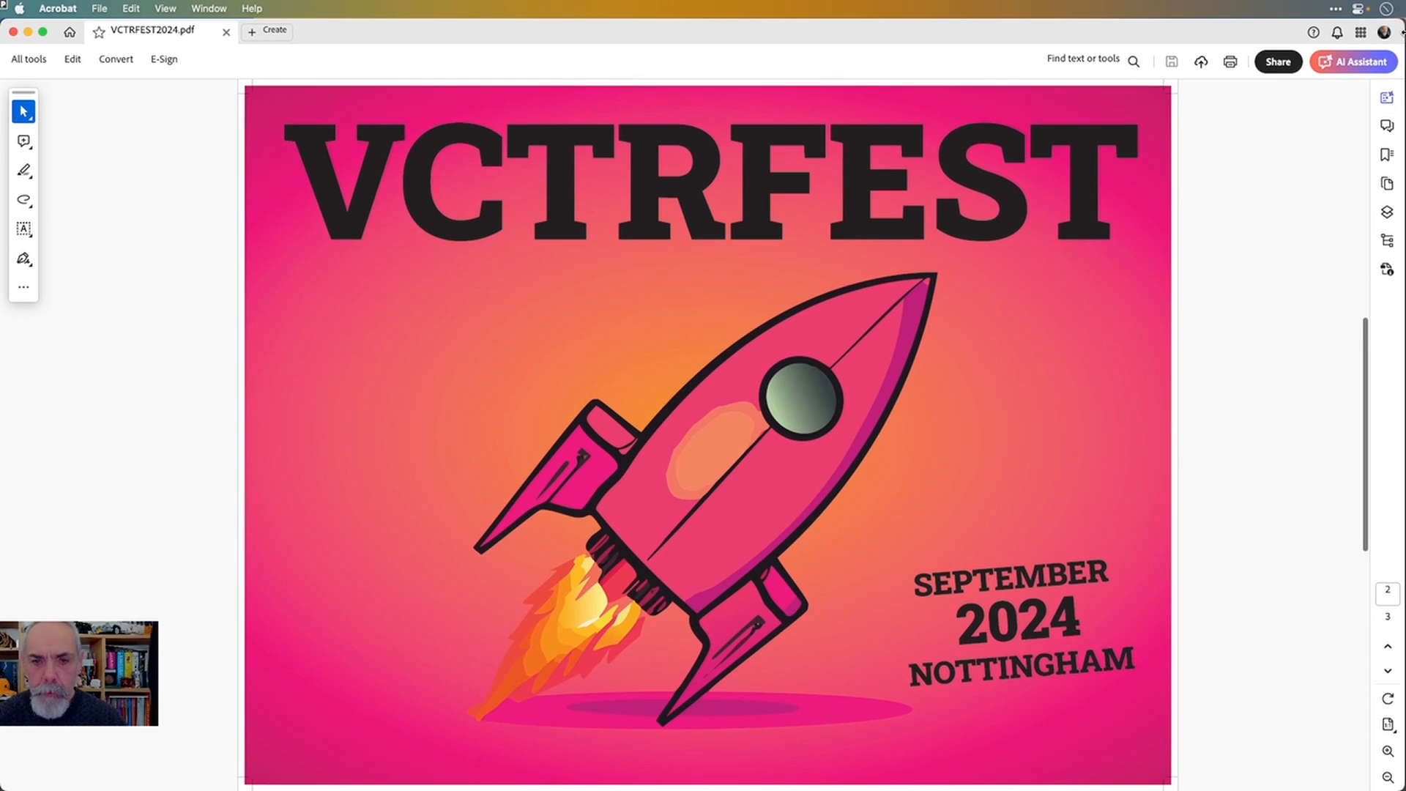
key(Right)
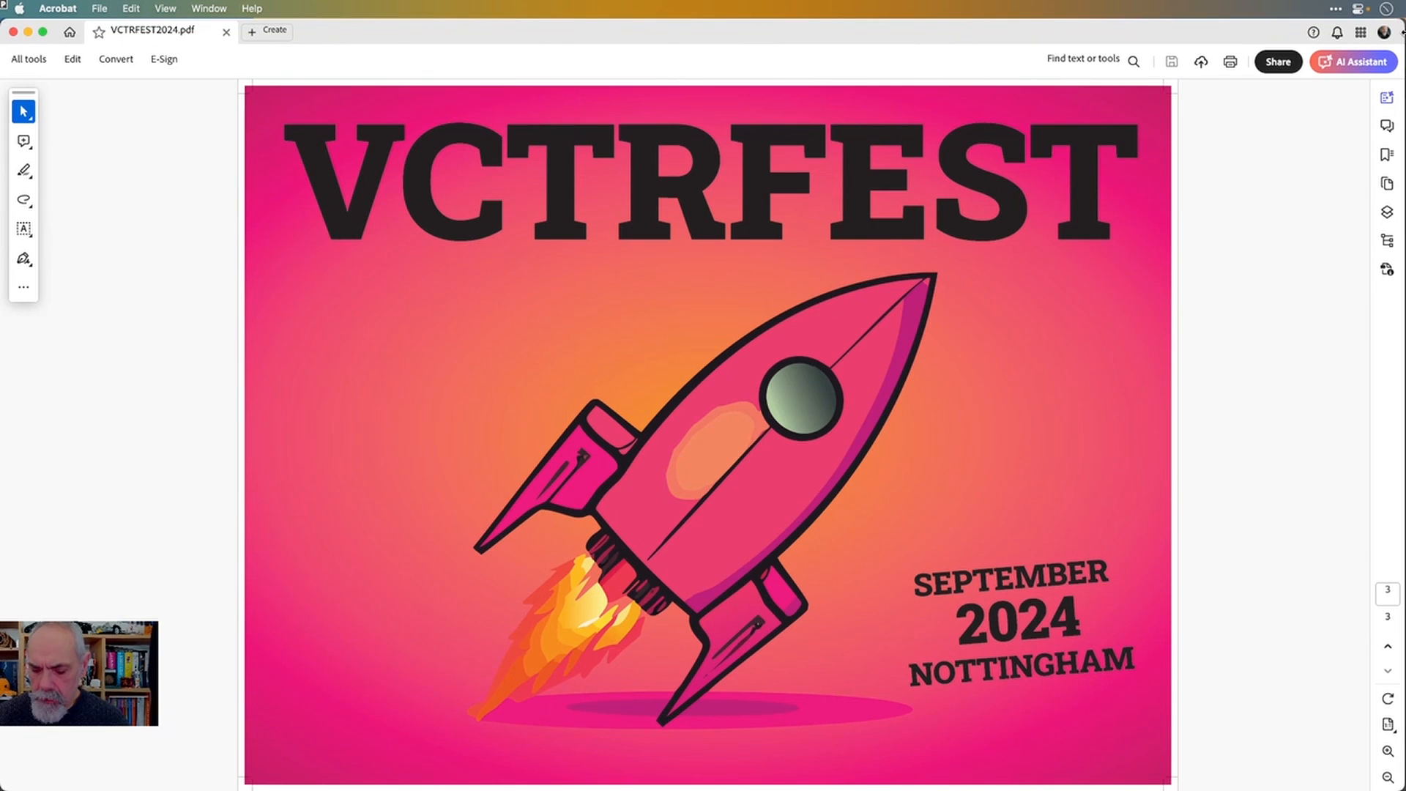
key(Home)
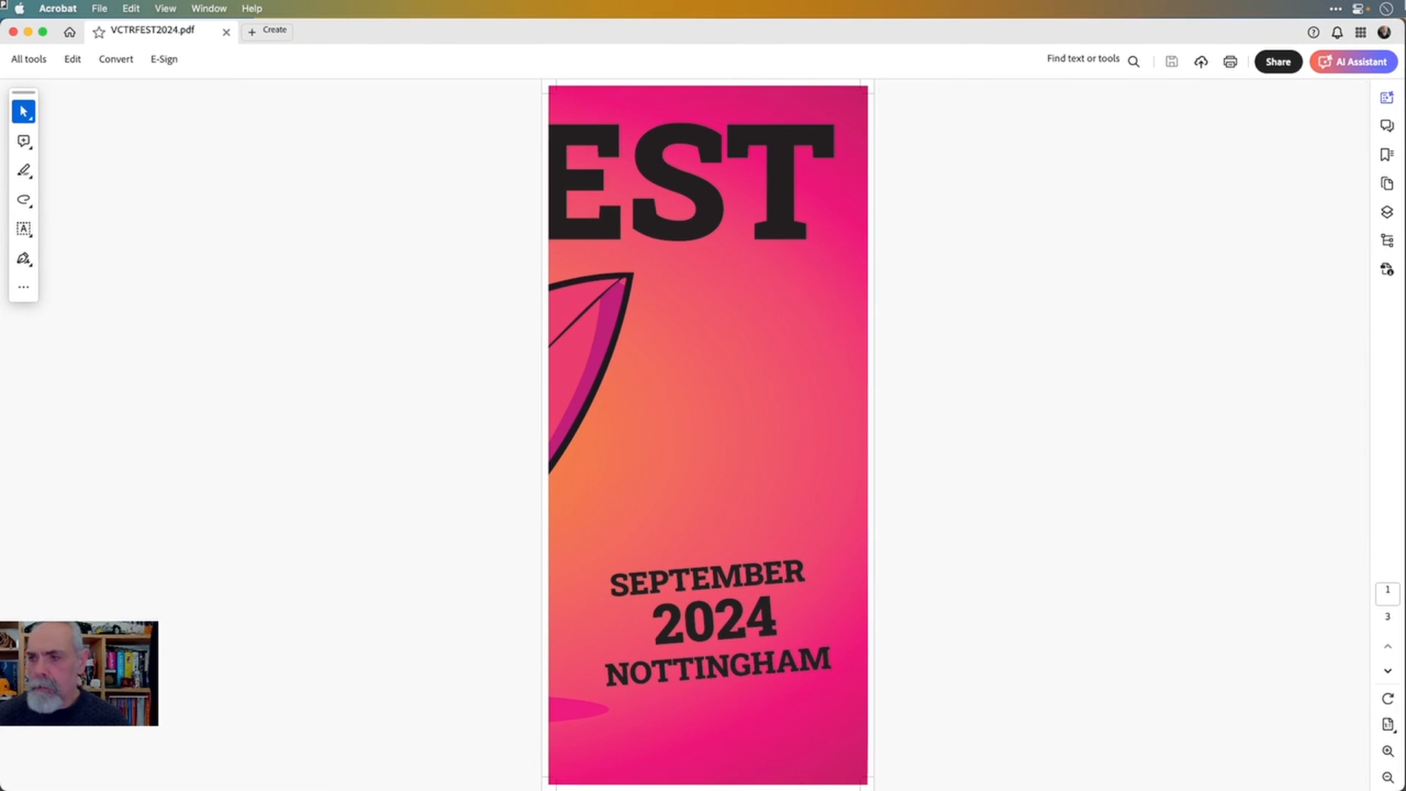
click(1387, 184)
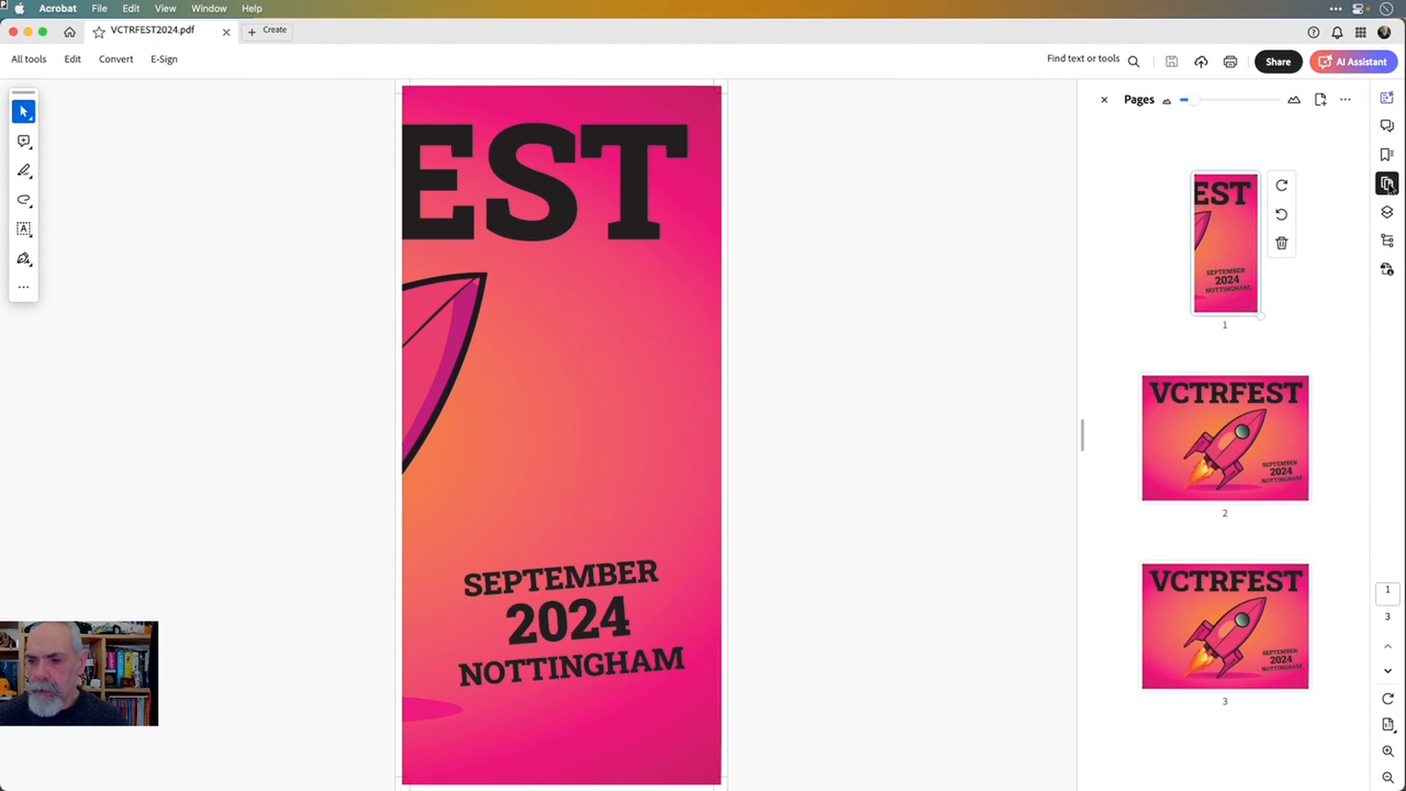
mouse_move(1201, 408)
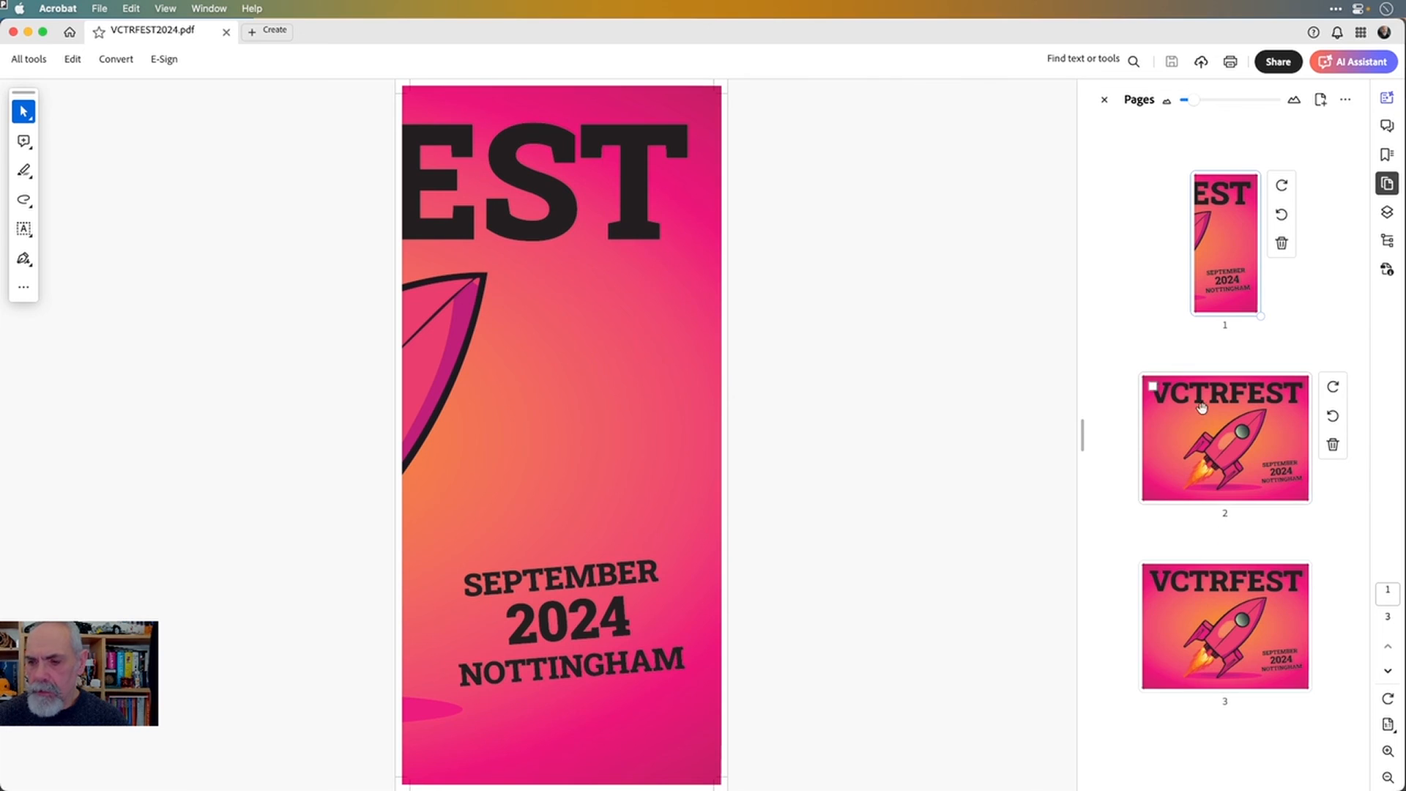
click(227, 31)
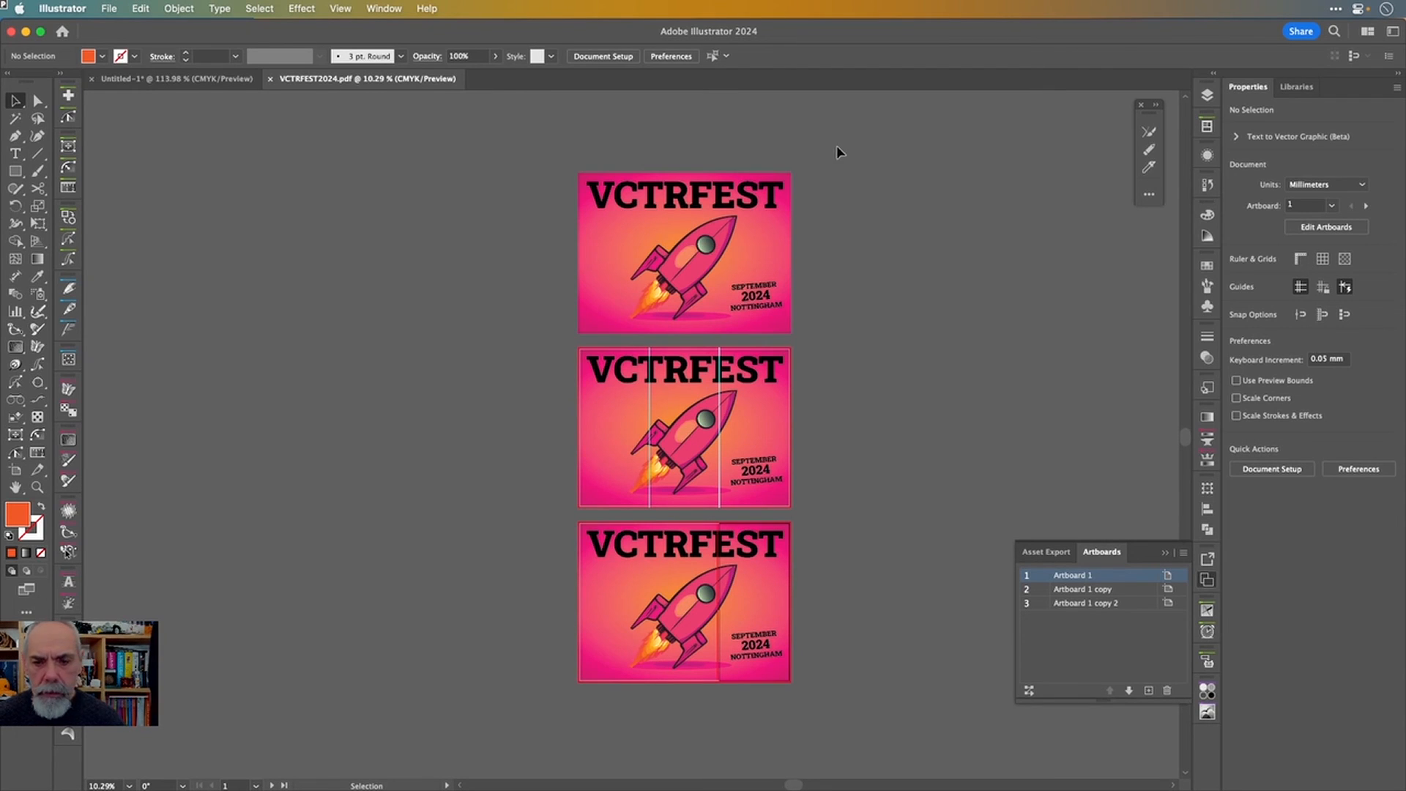
click(764, 440)
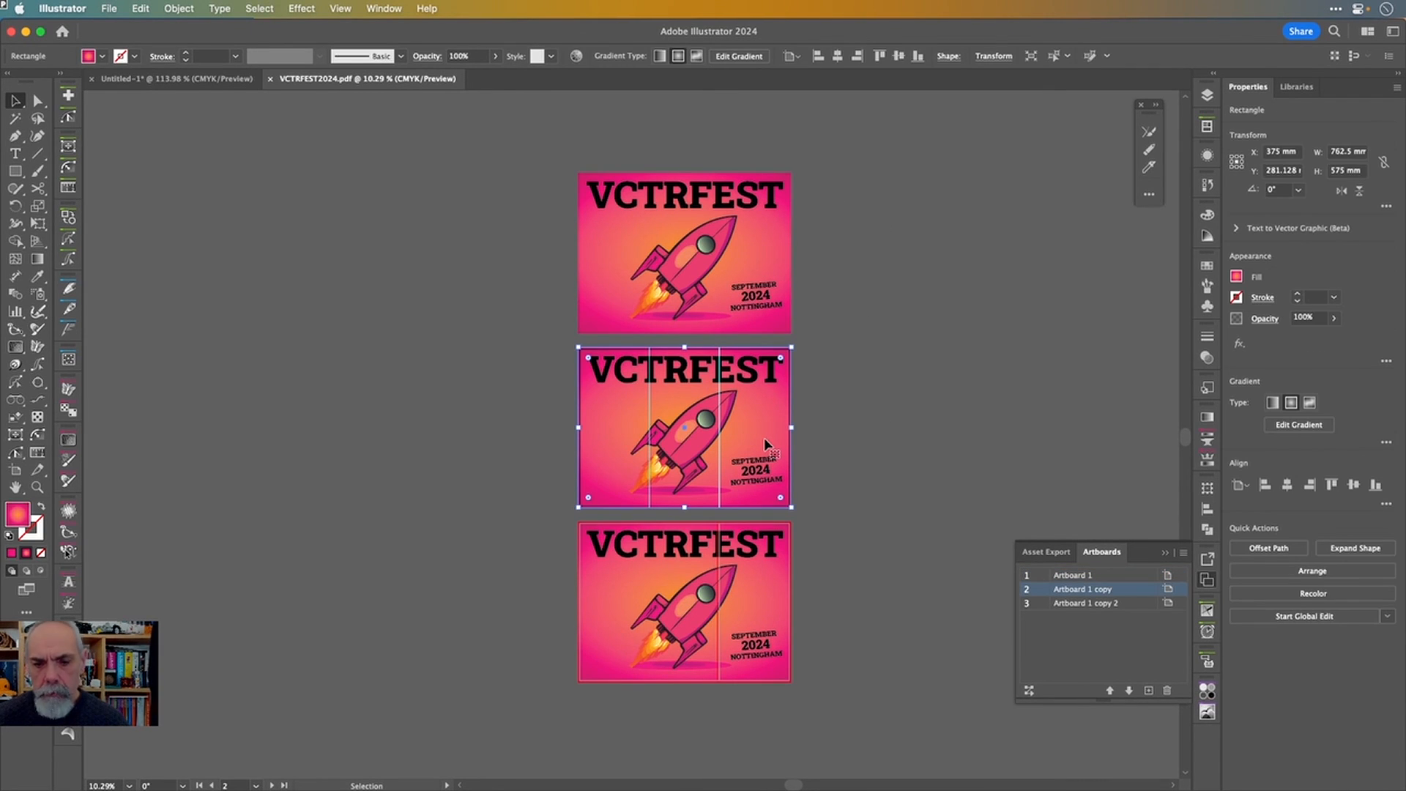
click(730, 250)
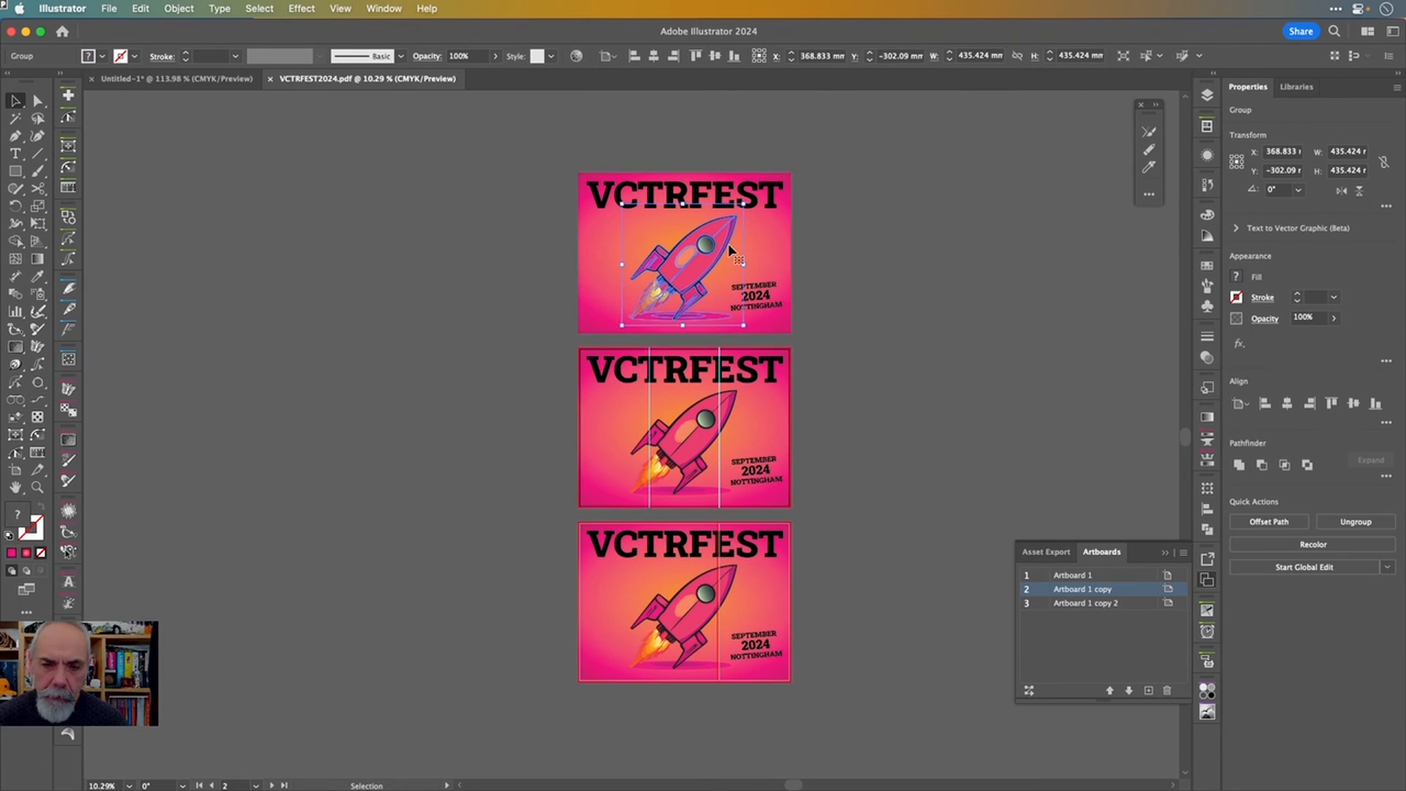
click(1025, 315)
click(743, 629)
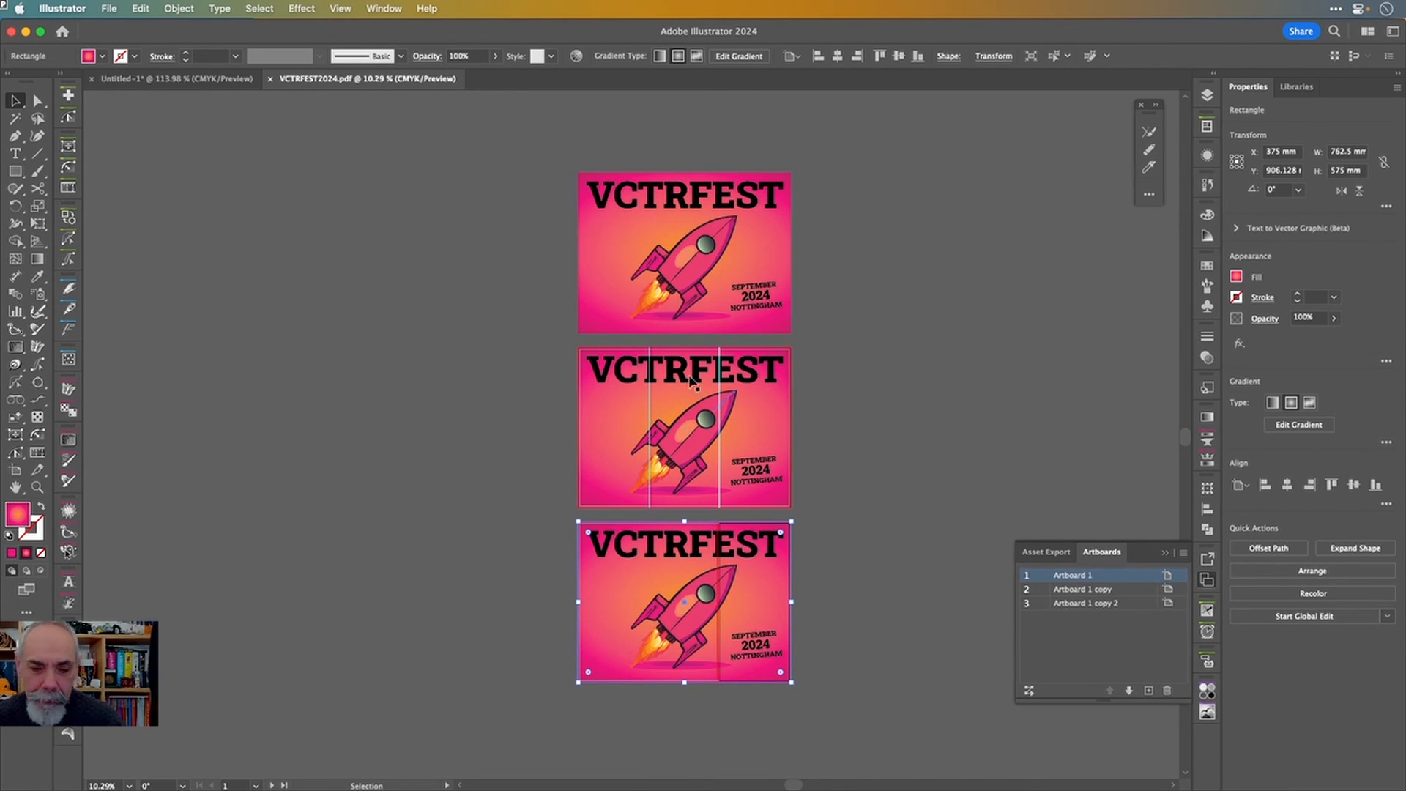
scroll(704, 390, right, 1)
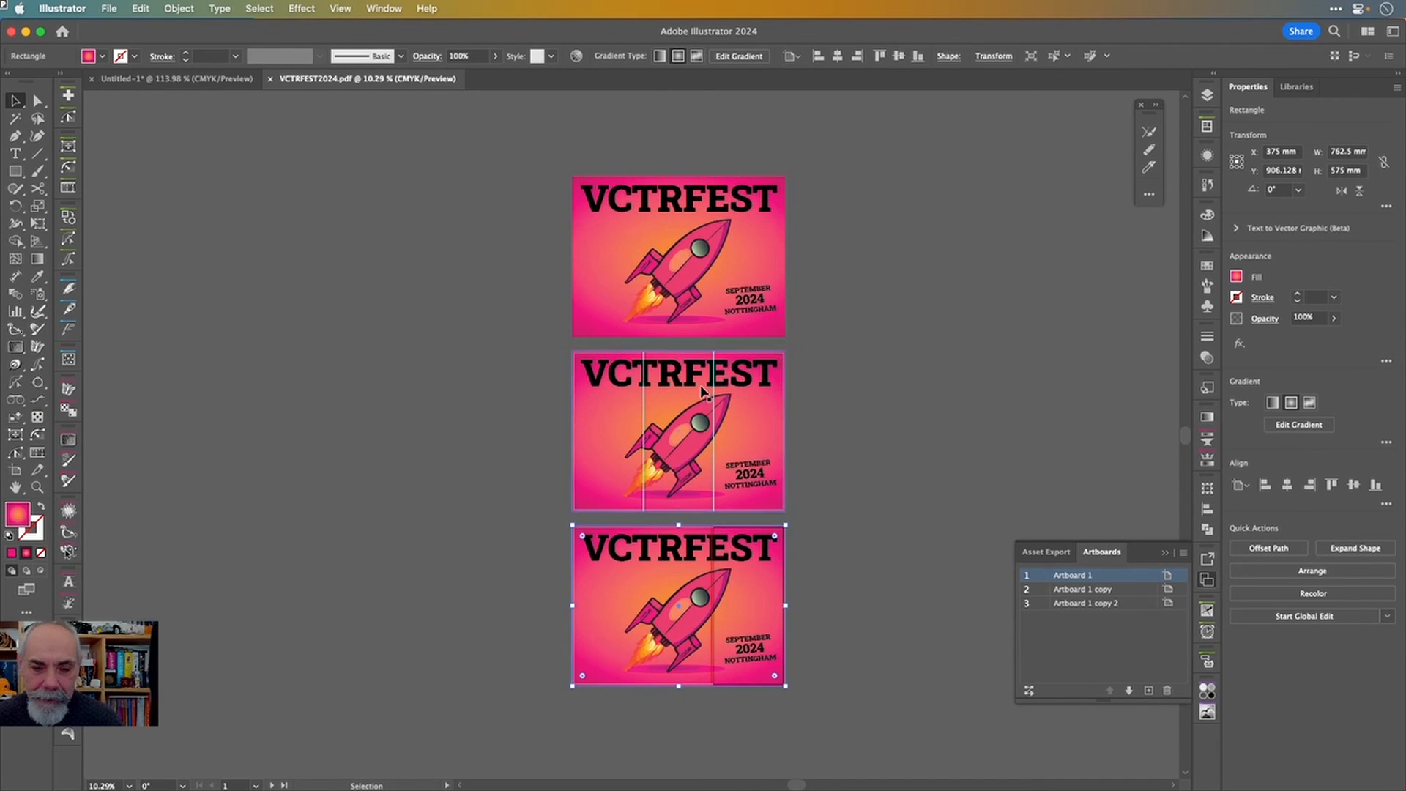
scroll(695, 399, up, 5)
scroll(692, 407, down, 5)
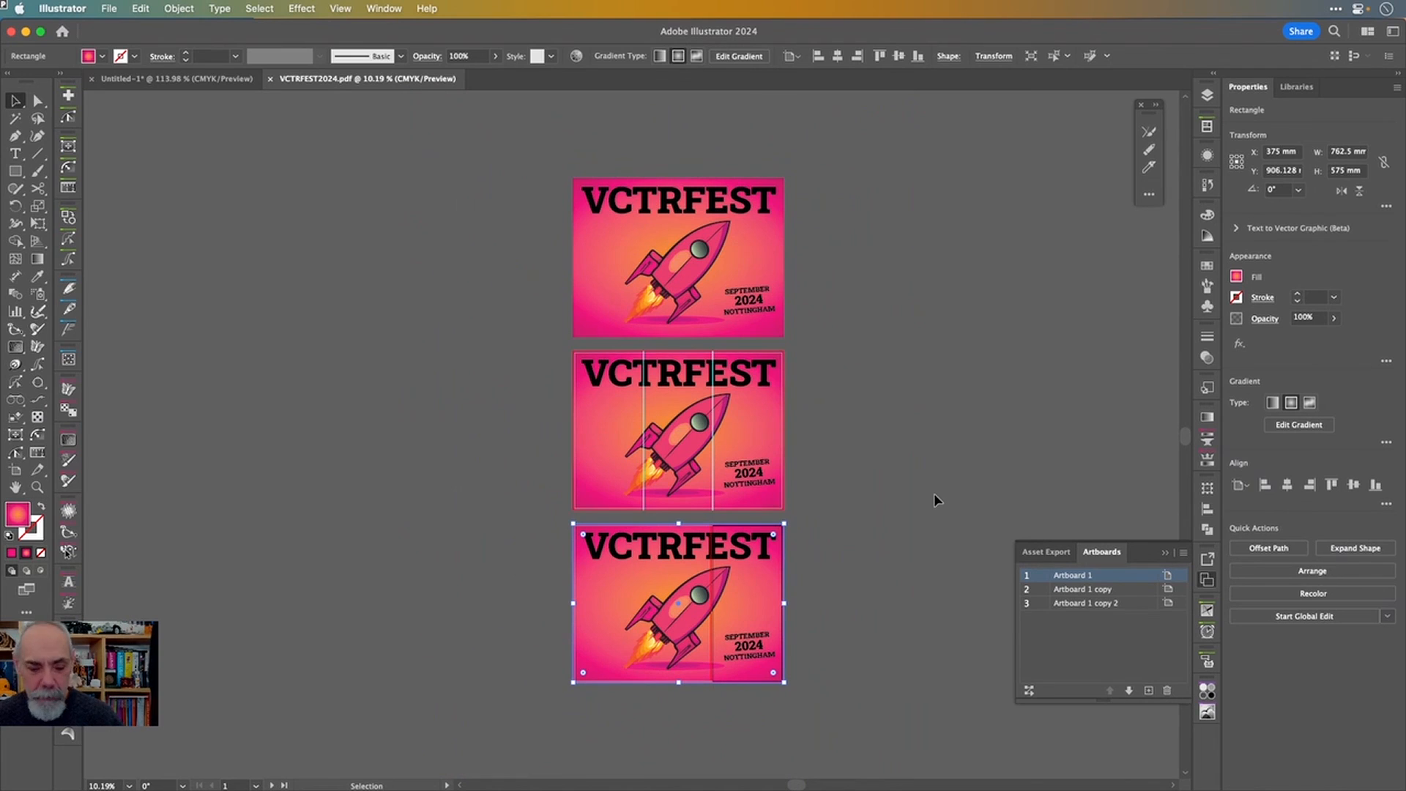
- Show the hidden green, white and orange rectangles again and clear the selection
key(super+alt+3)
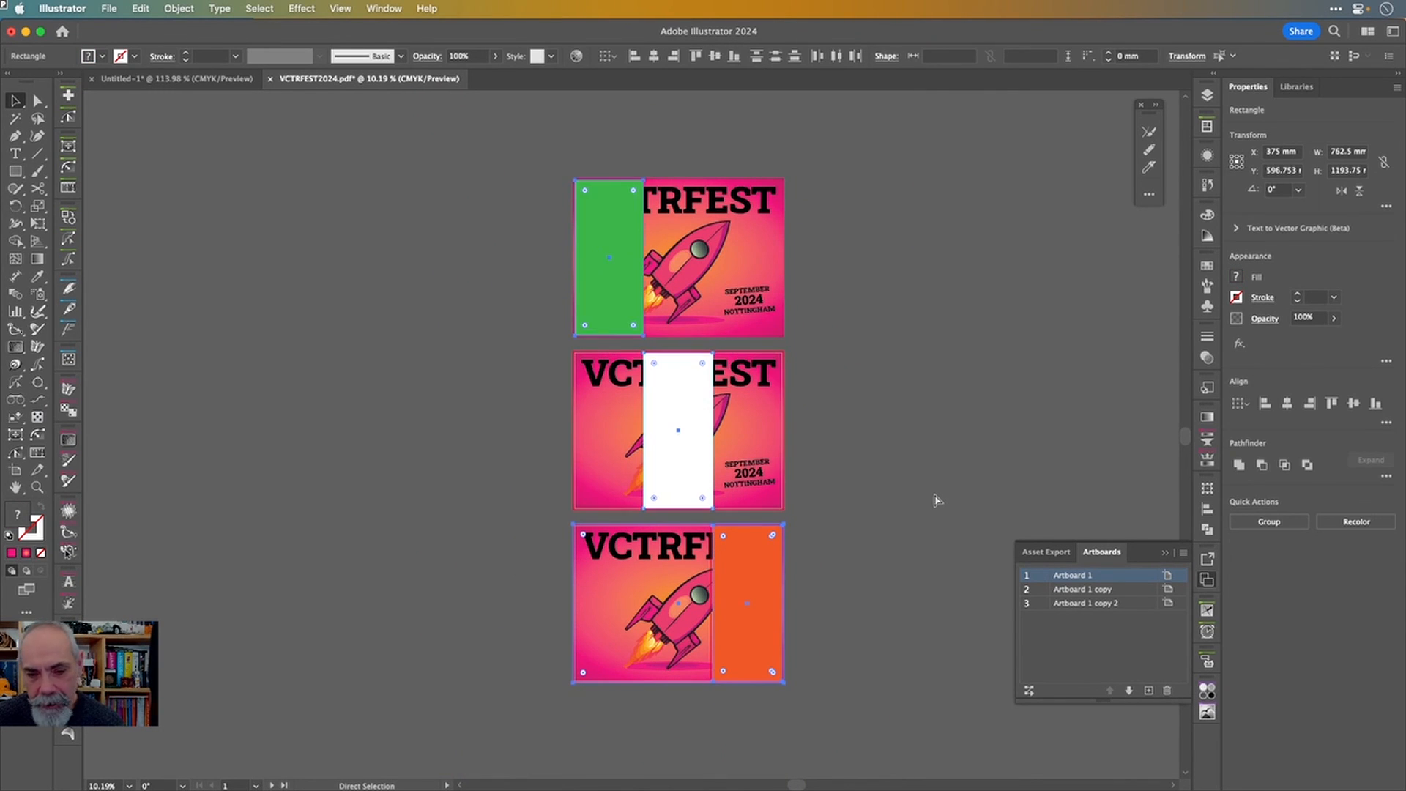
key(v)
click(837, 195)
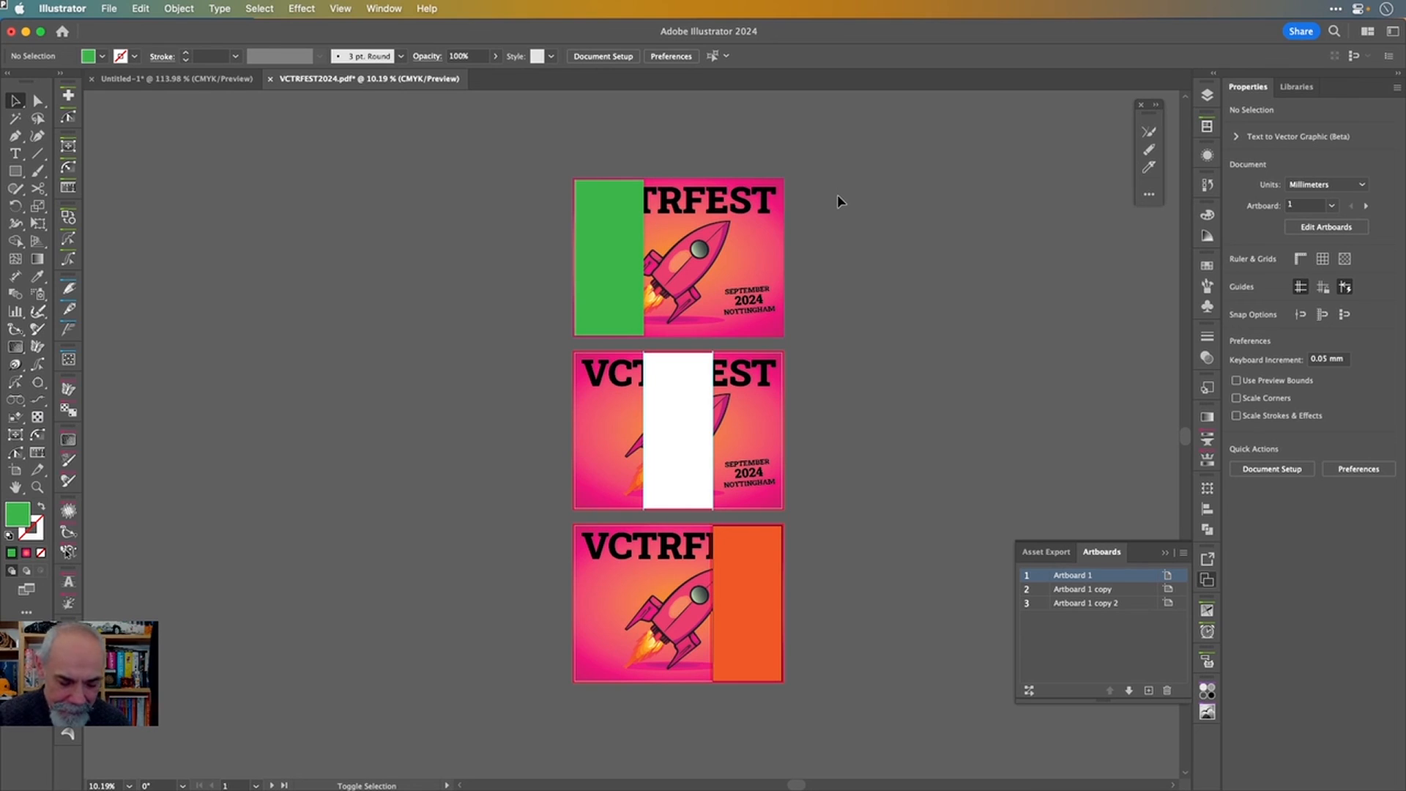
- Add a new artboard on the first copy of the artwork and fit it to the green rectangle
key(shift+o)
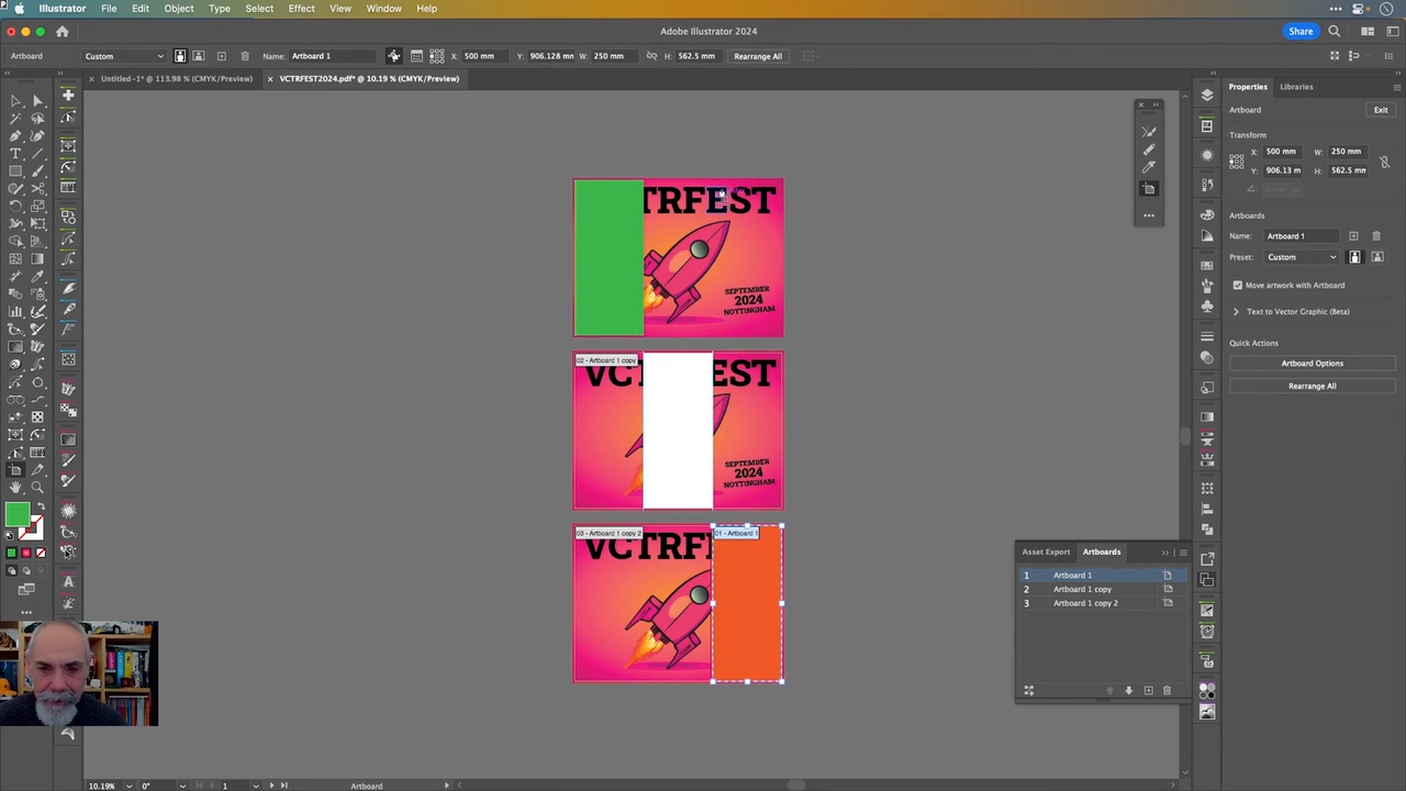
click(760, 234)
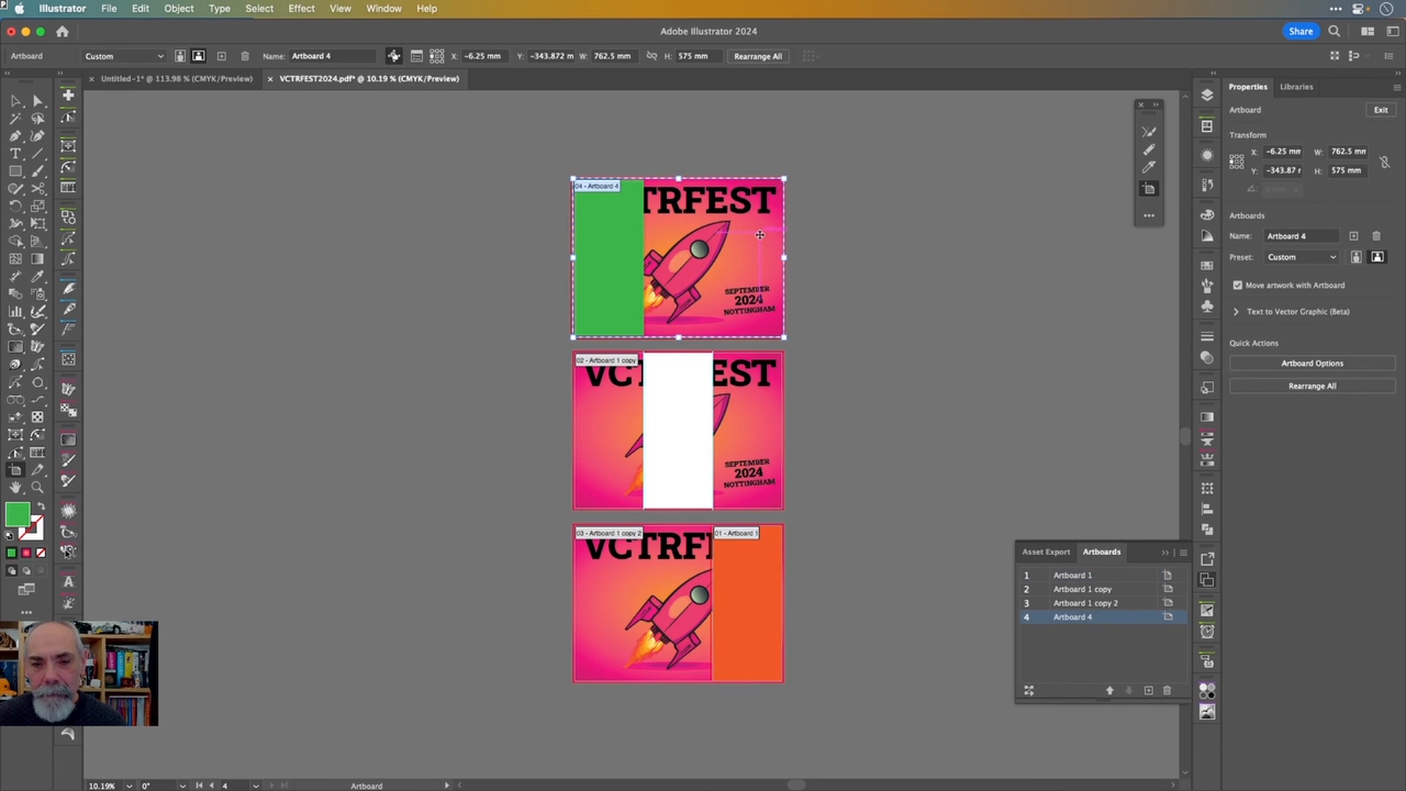
super+click(637, 244)
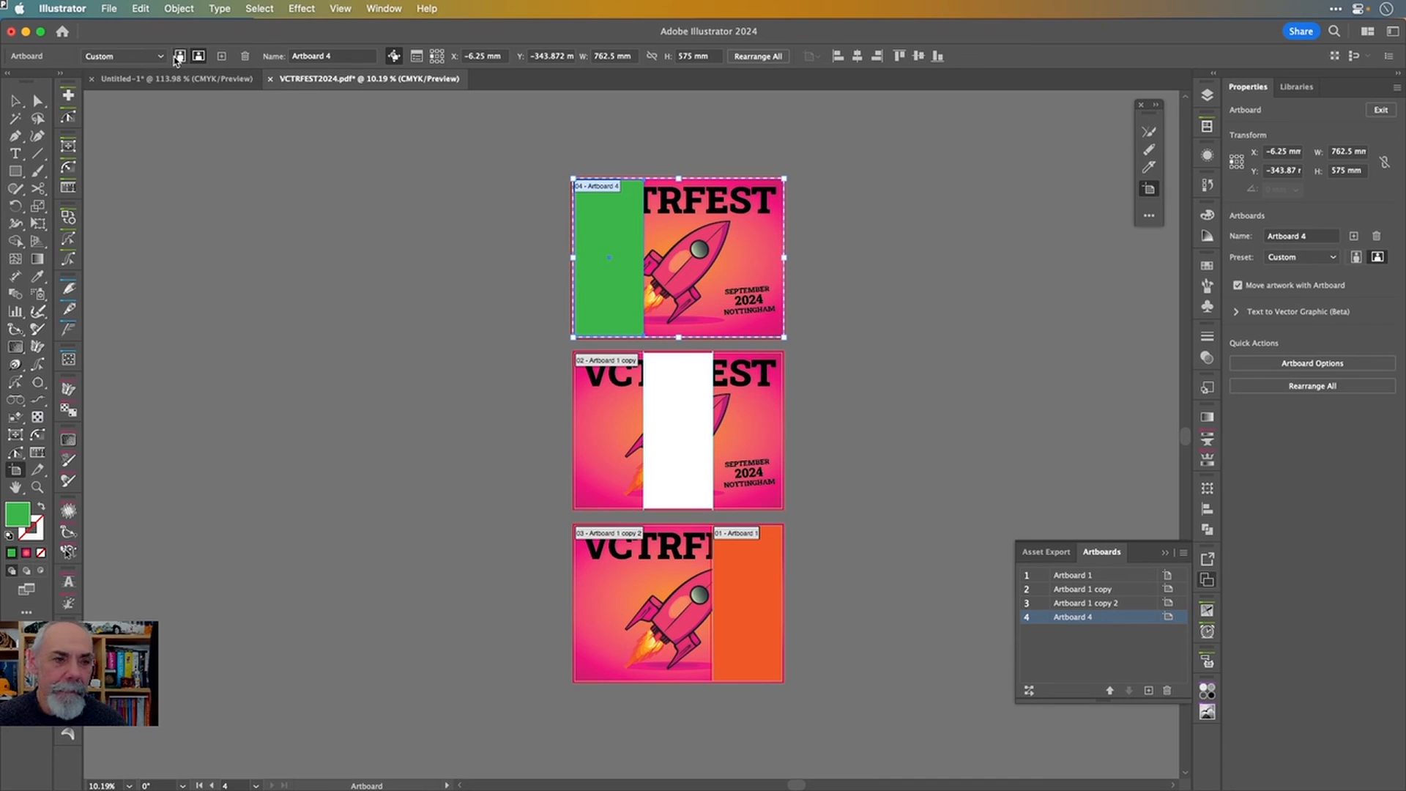
click(150, 56)
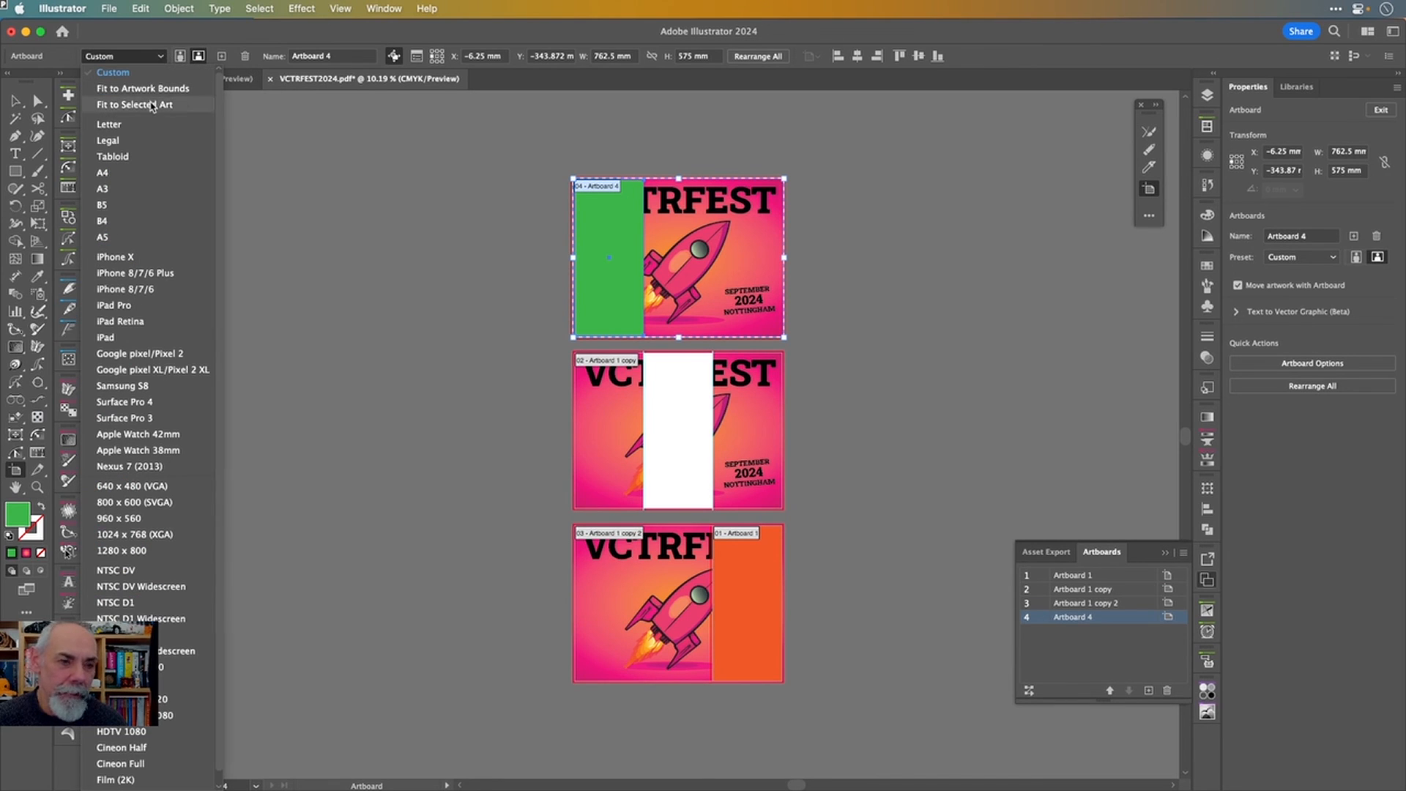
click(151, 105)
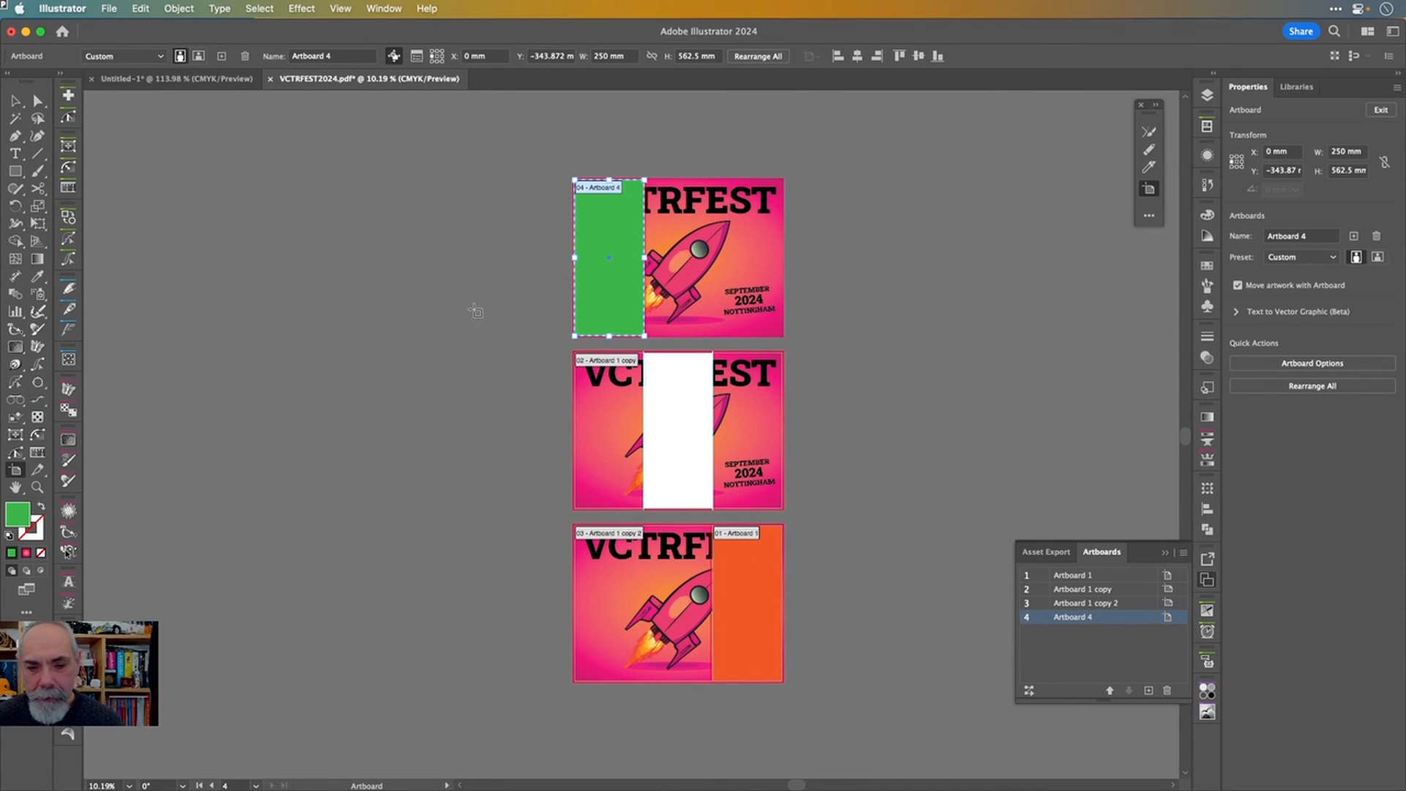
- Fit the artboard of the middle artwork copy to the white rectangle
click(776, 381)
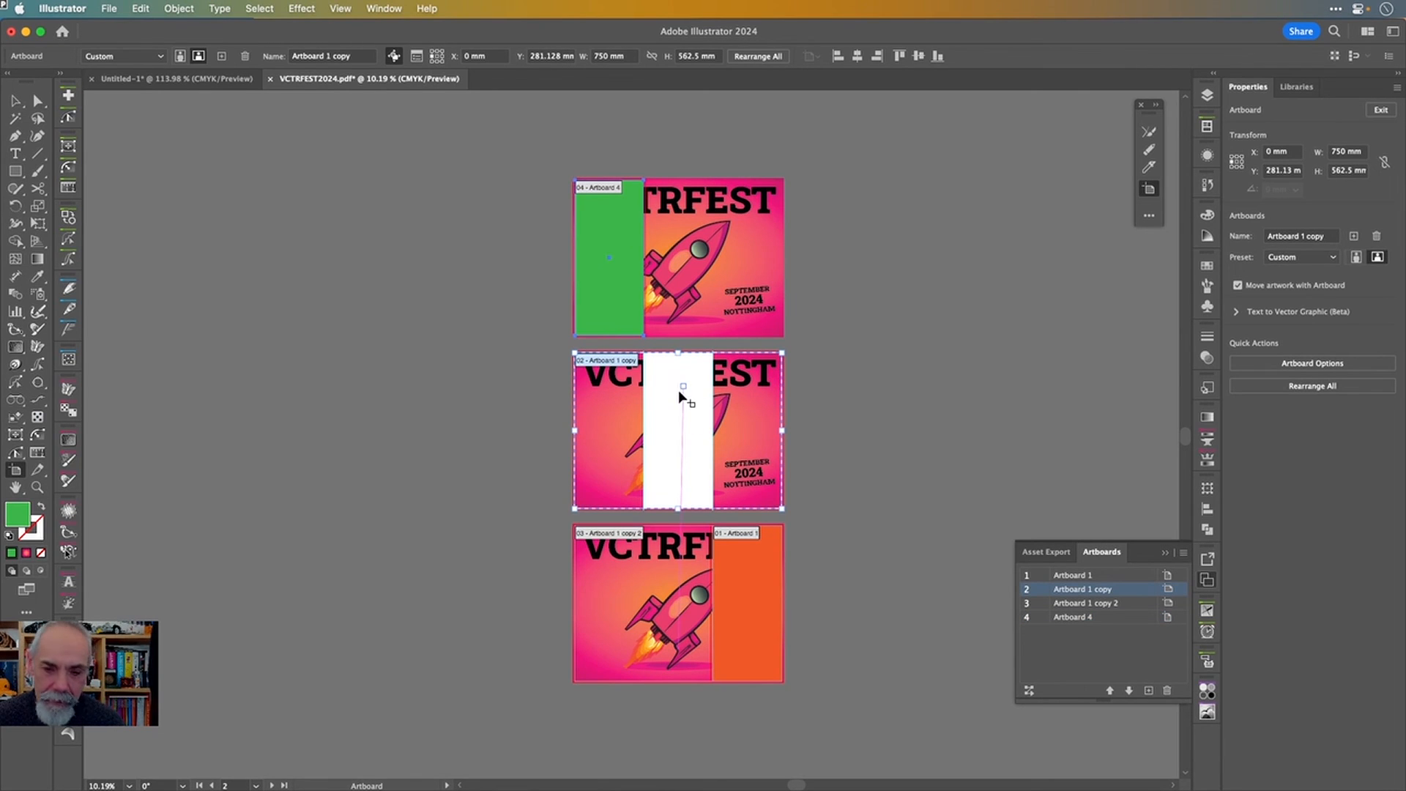
click(679, 391)
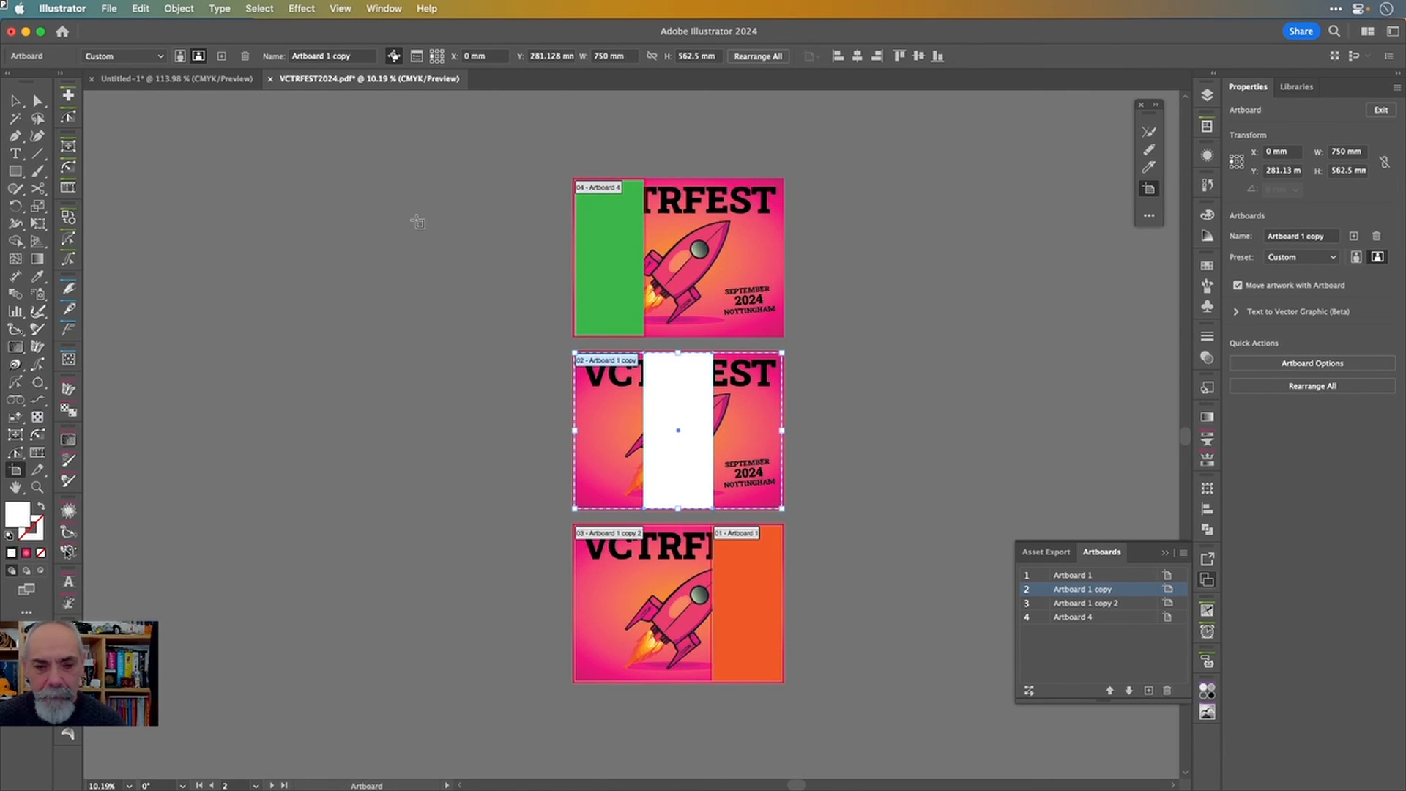
click(158, 56)
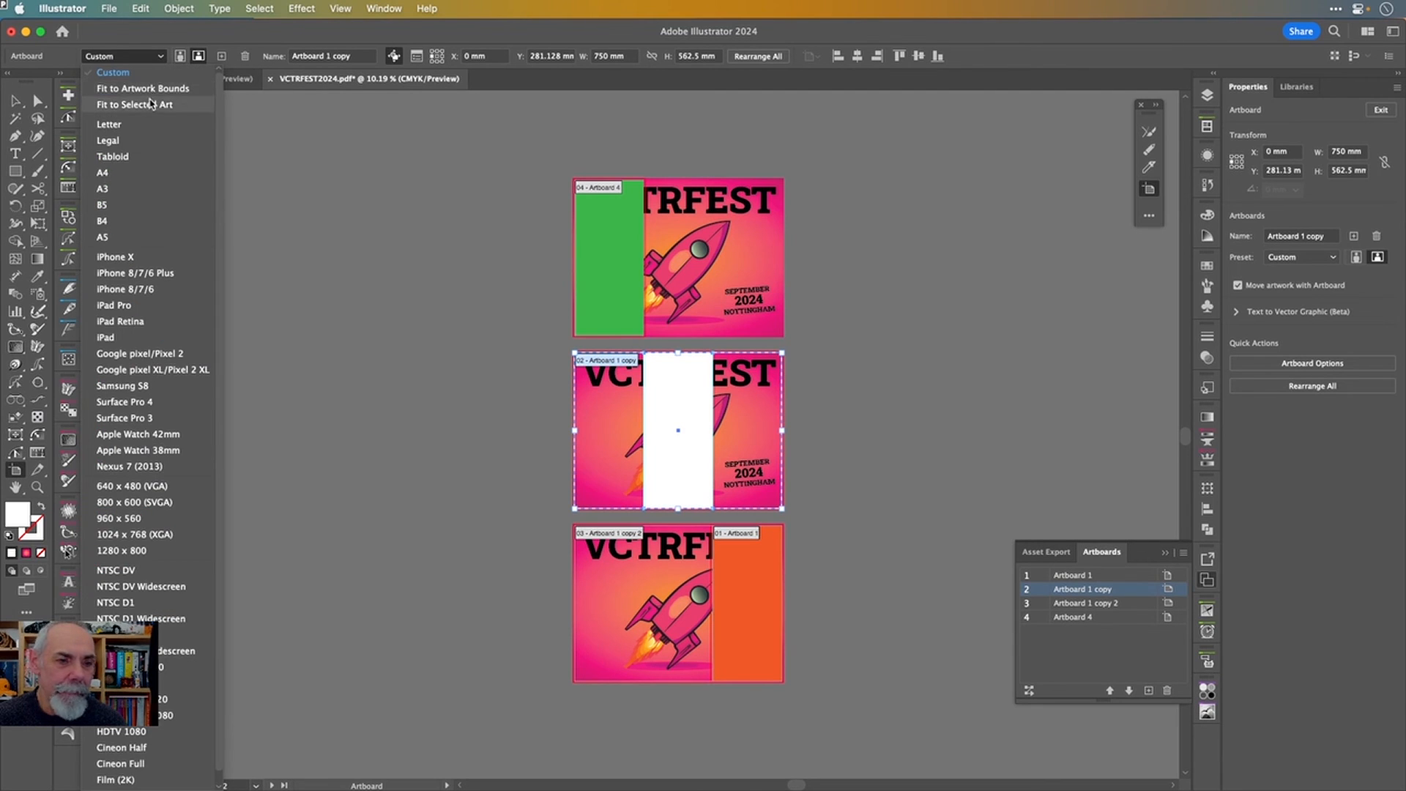
click(150, 105)
- Delete the orange, white and green rectangles covering the three artwork copies
click(18, 104)
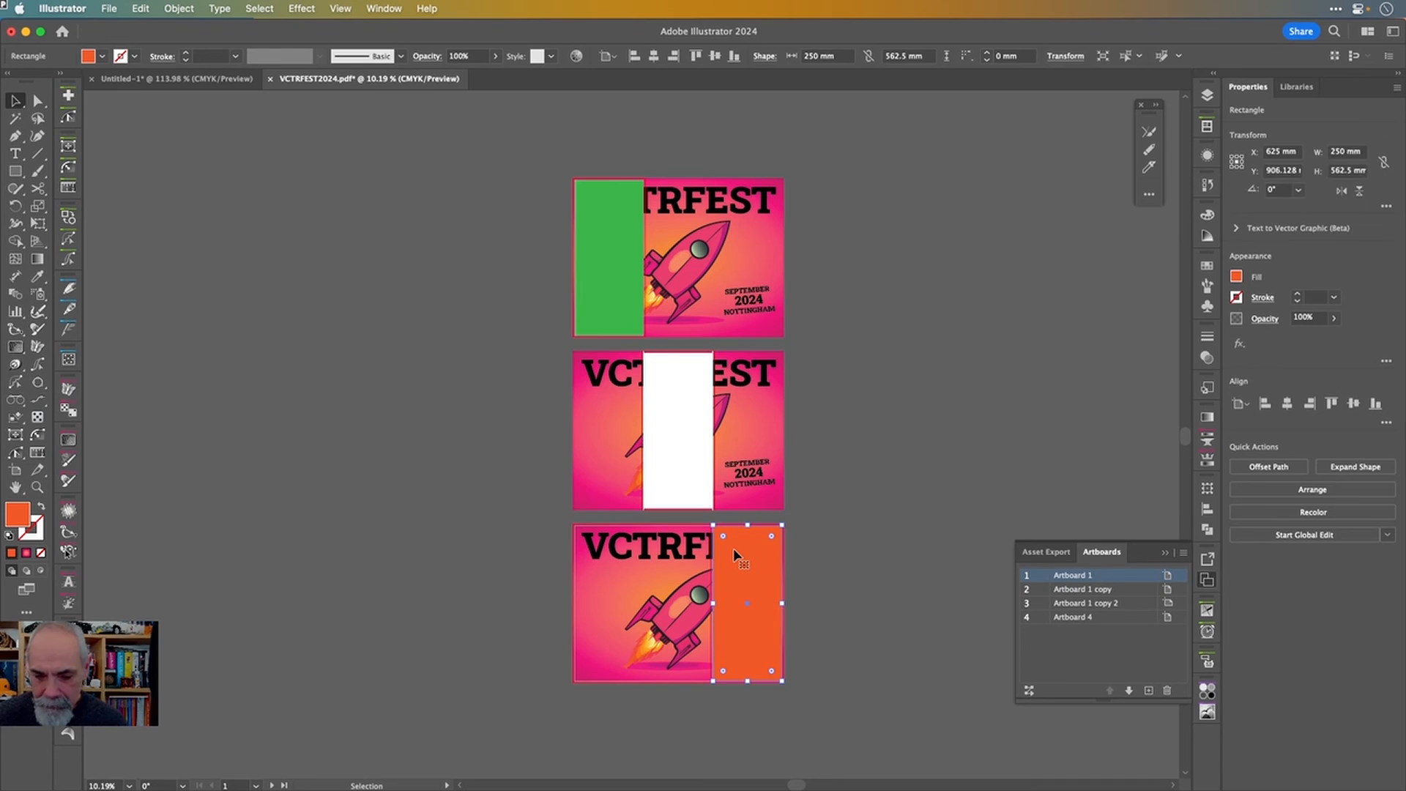
key(Delete)
click(686, 471)
key(Delete)
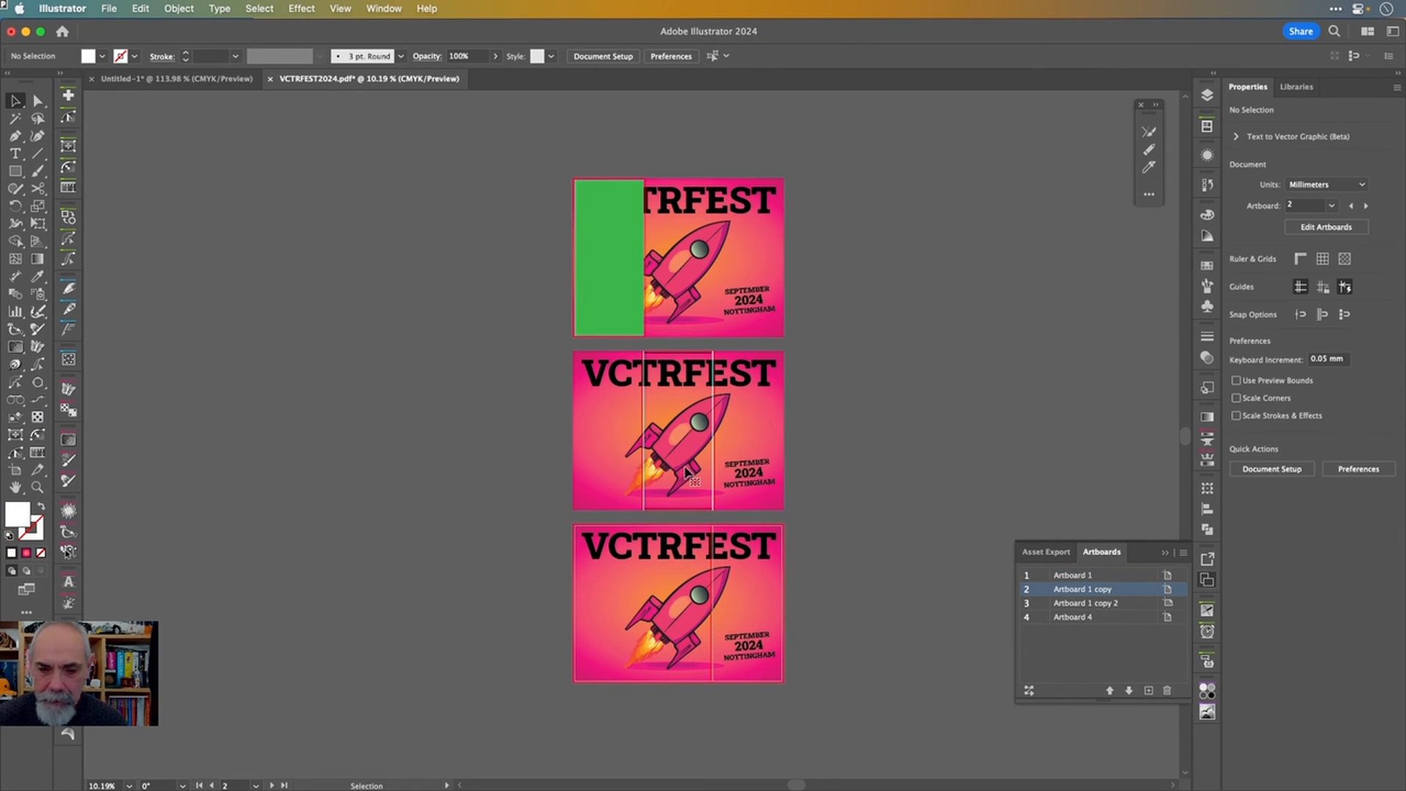
click(600, 306)
key(Delete)
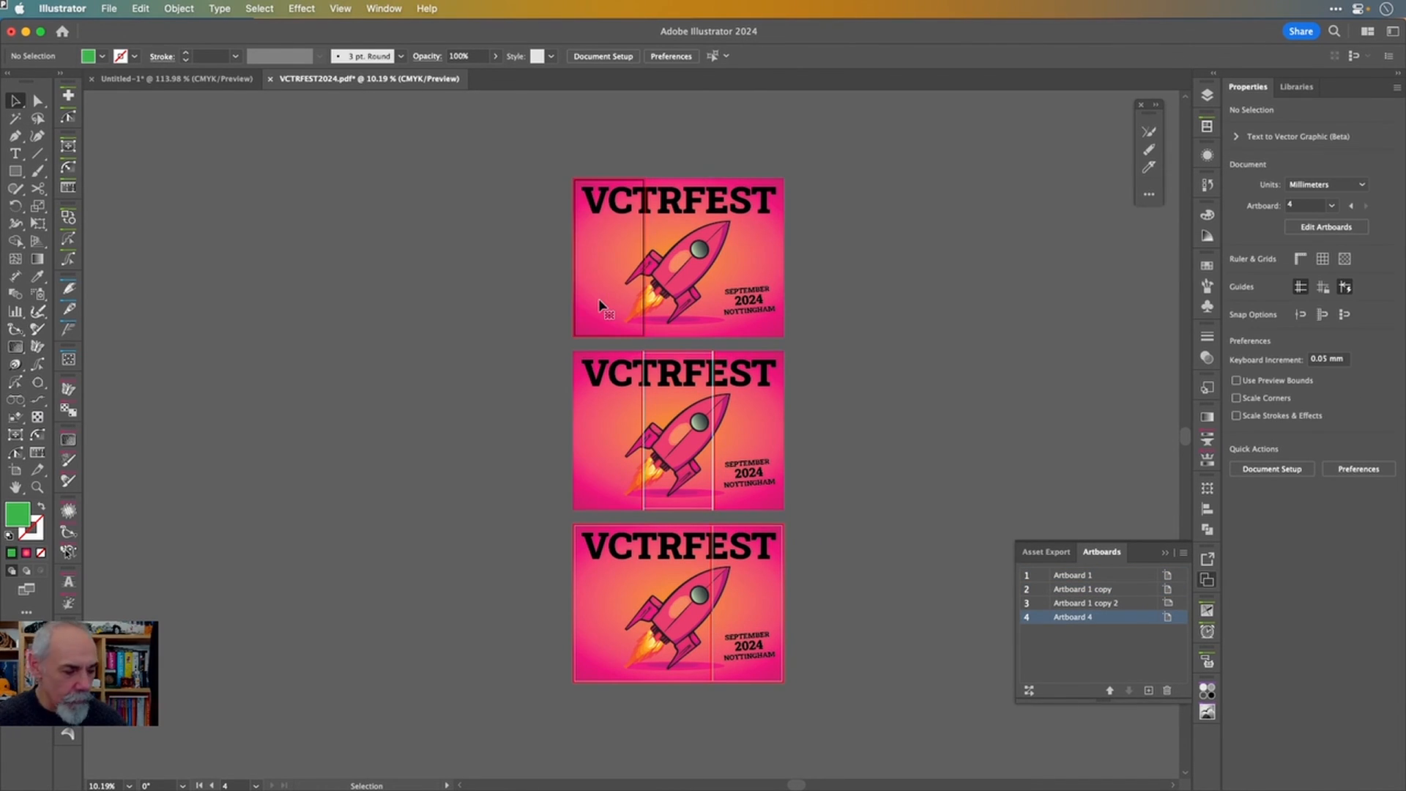
- Save all artboards as VCTRFEST2024.pdf, replacing the existing file and keeping the Custom preset based on PDF/X-4:2008
click(110, 8)
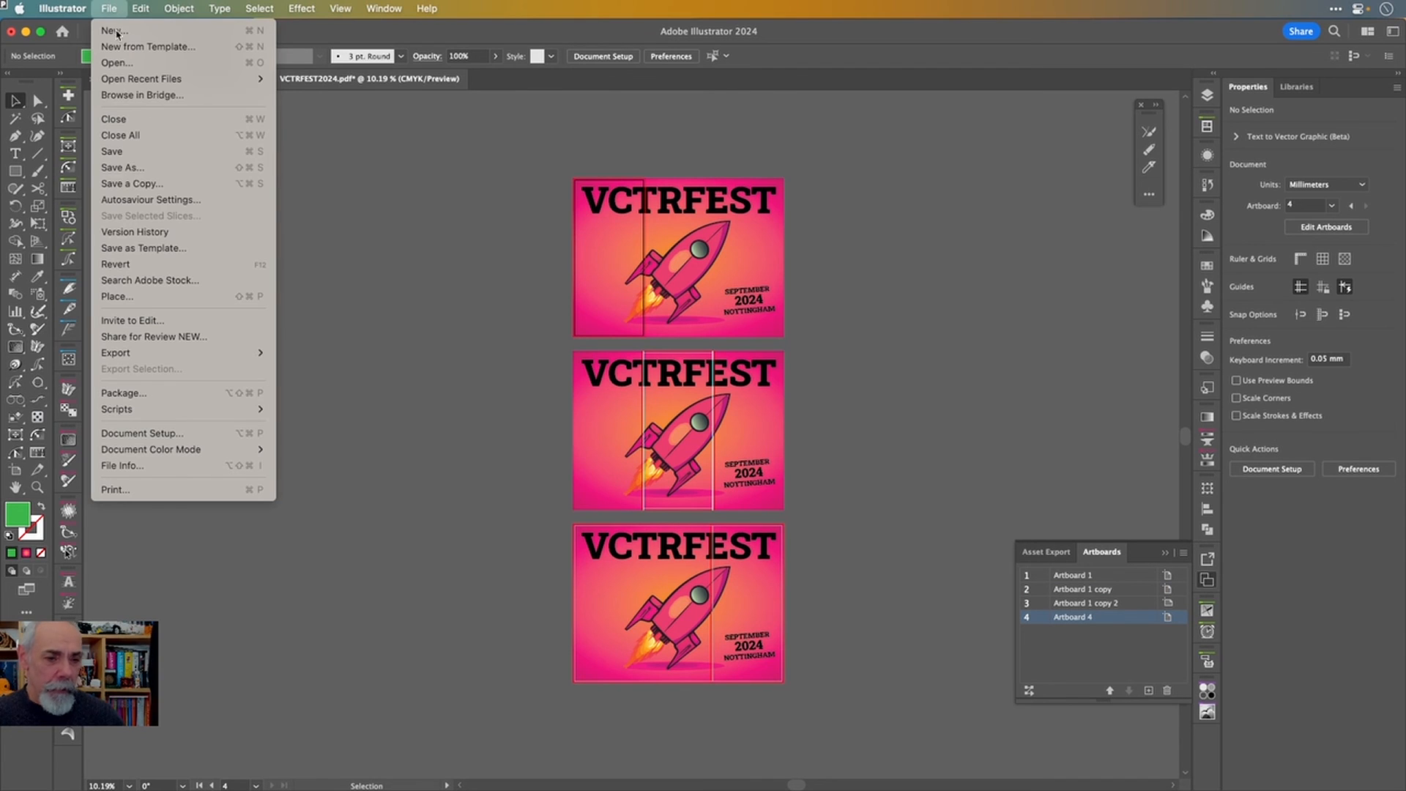
click(198, 167)
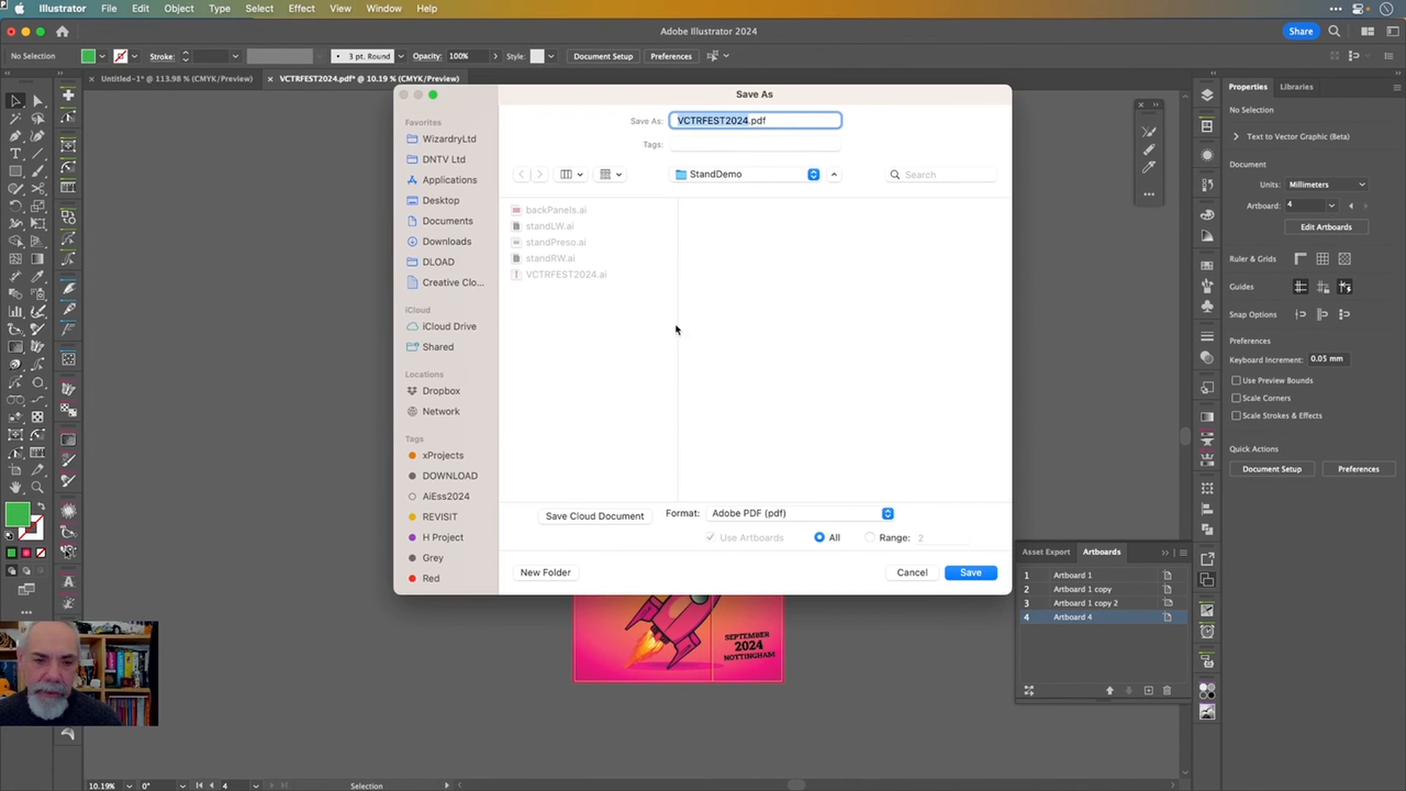
click(969, 573)
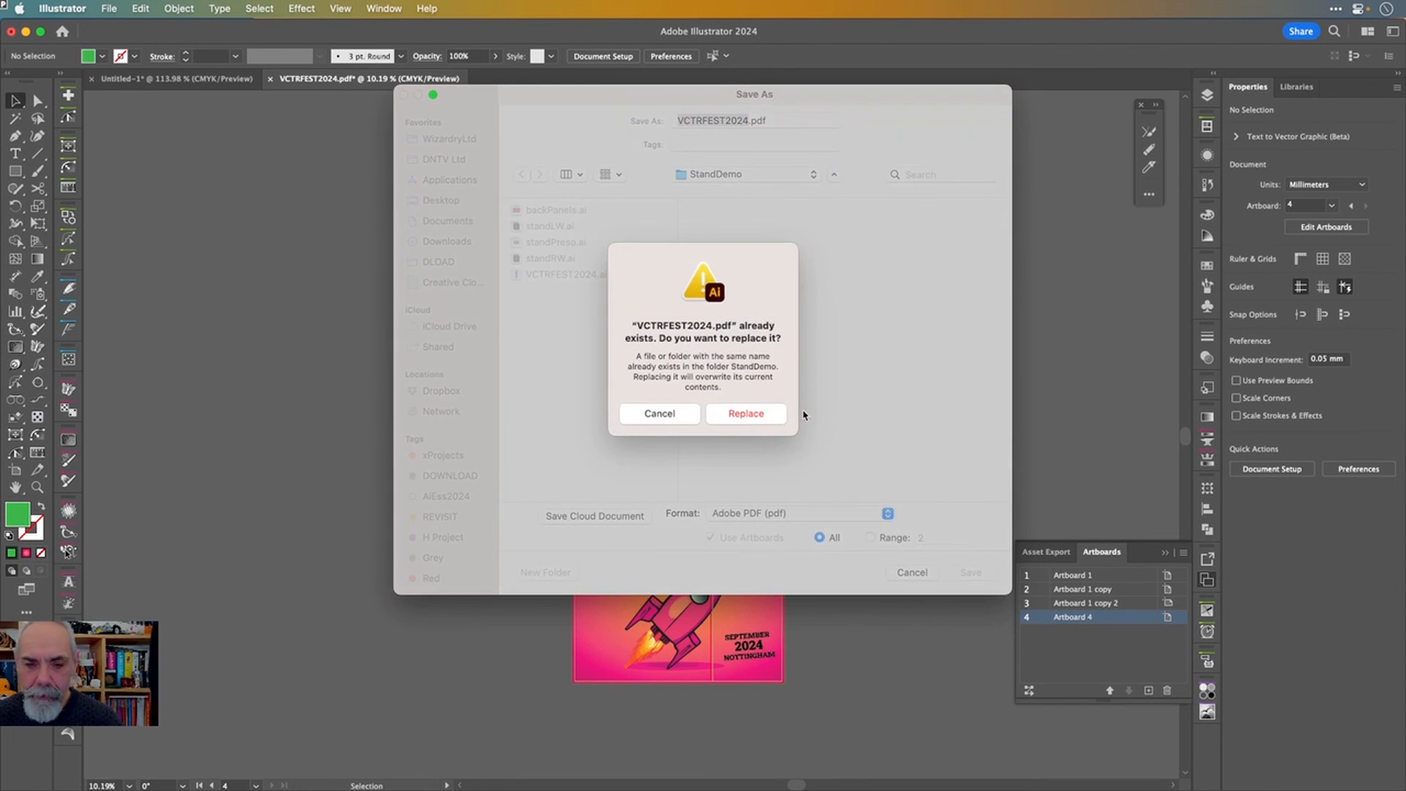
click(761, 416)
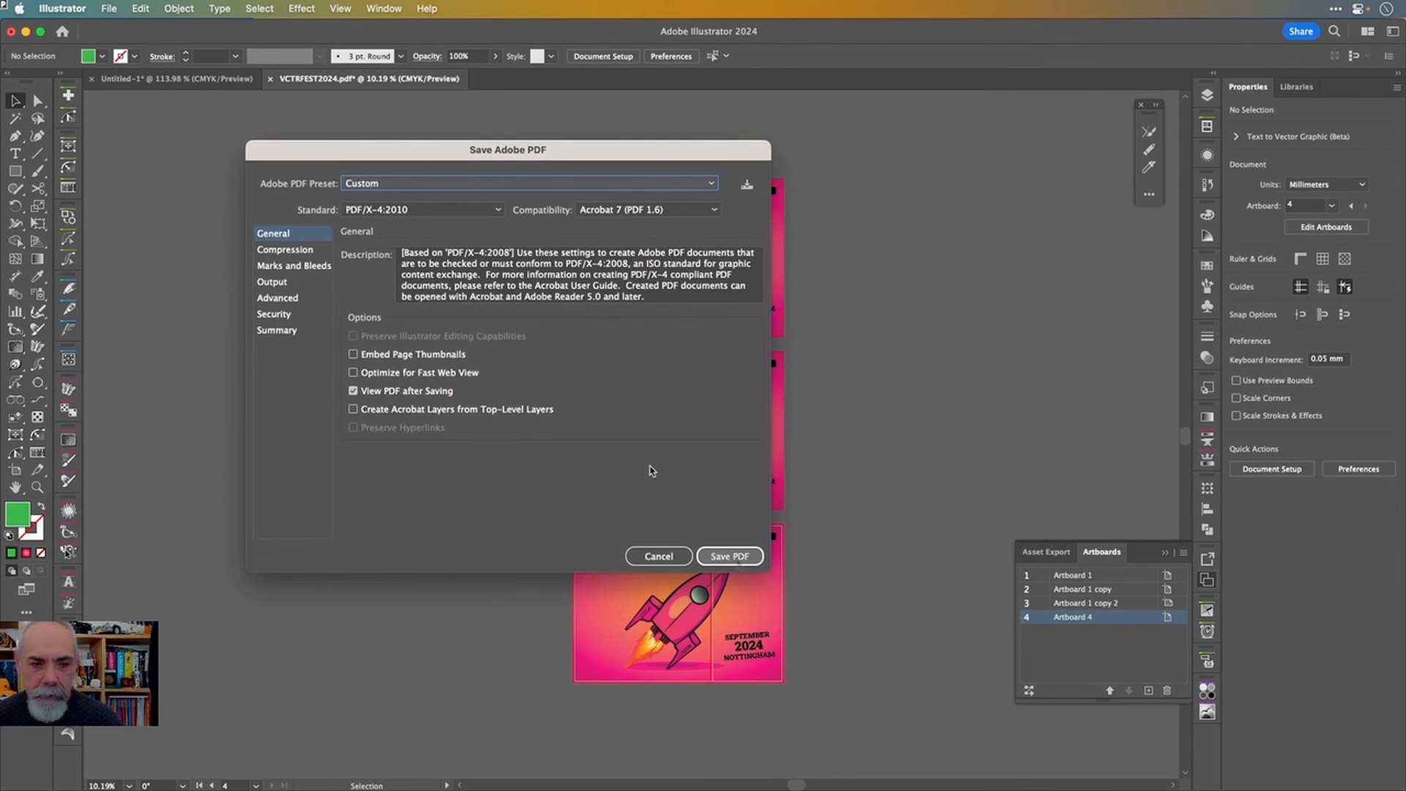
click(638, 185)
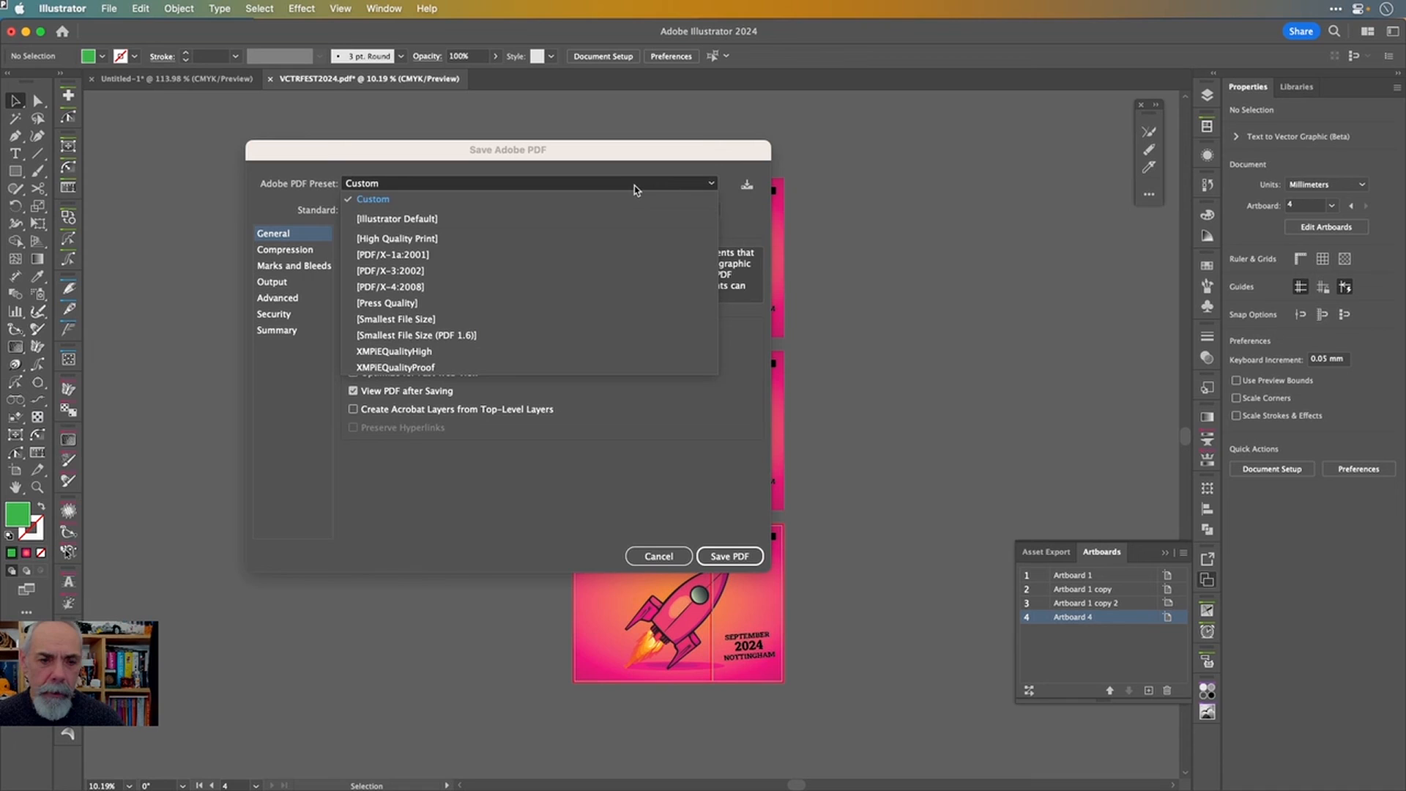
click(740, 168)
click(732, 558)
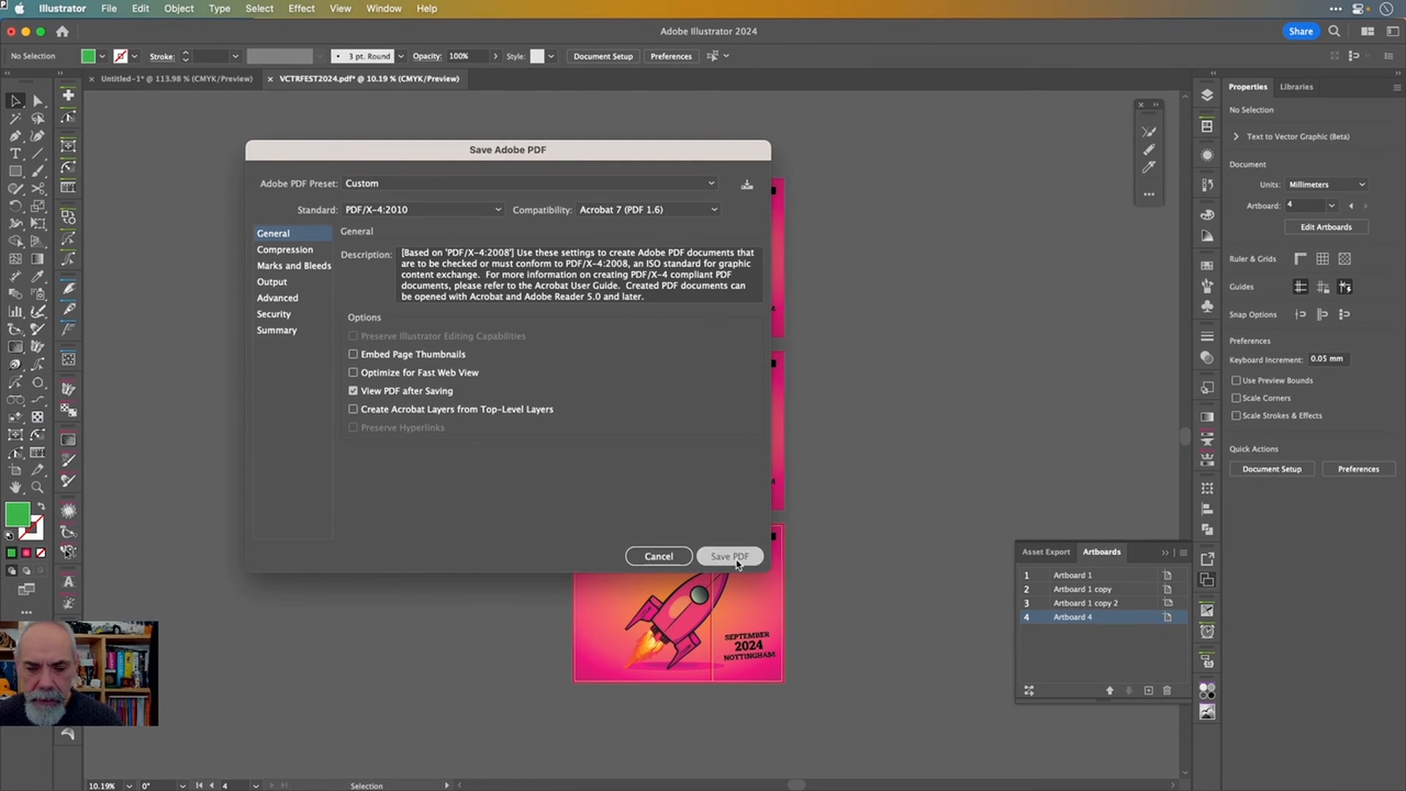
click(648, 395)
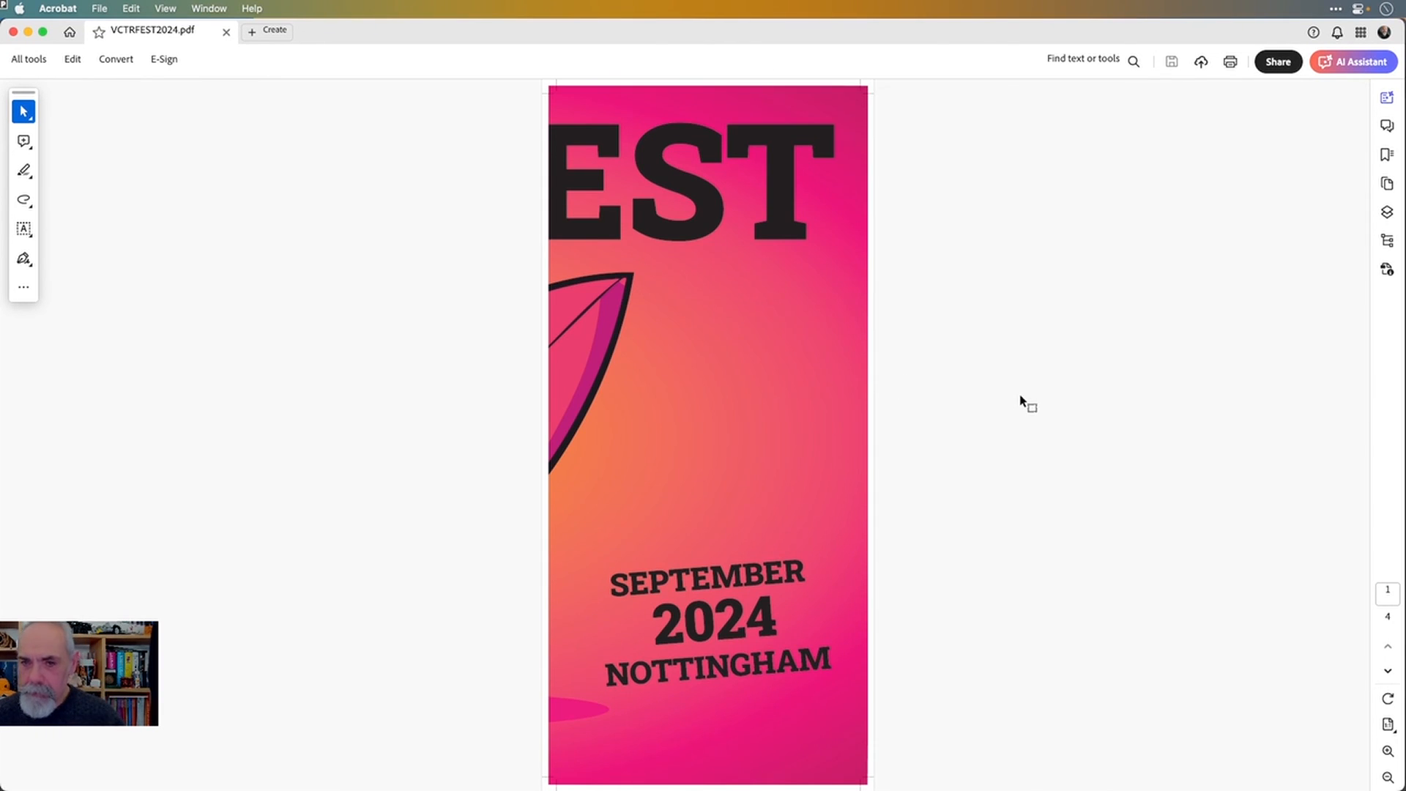
- In Acrobat, review the pages of VCTRFEST2024.pdf and delete page 3, which holds the full-width artwork
scroll(1020, 399, down, 7)
scroll(1020, 402, down, 12)
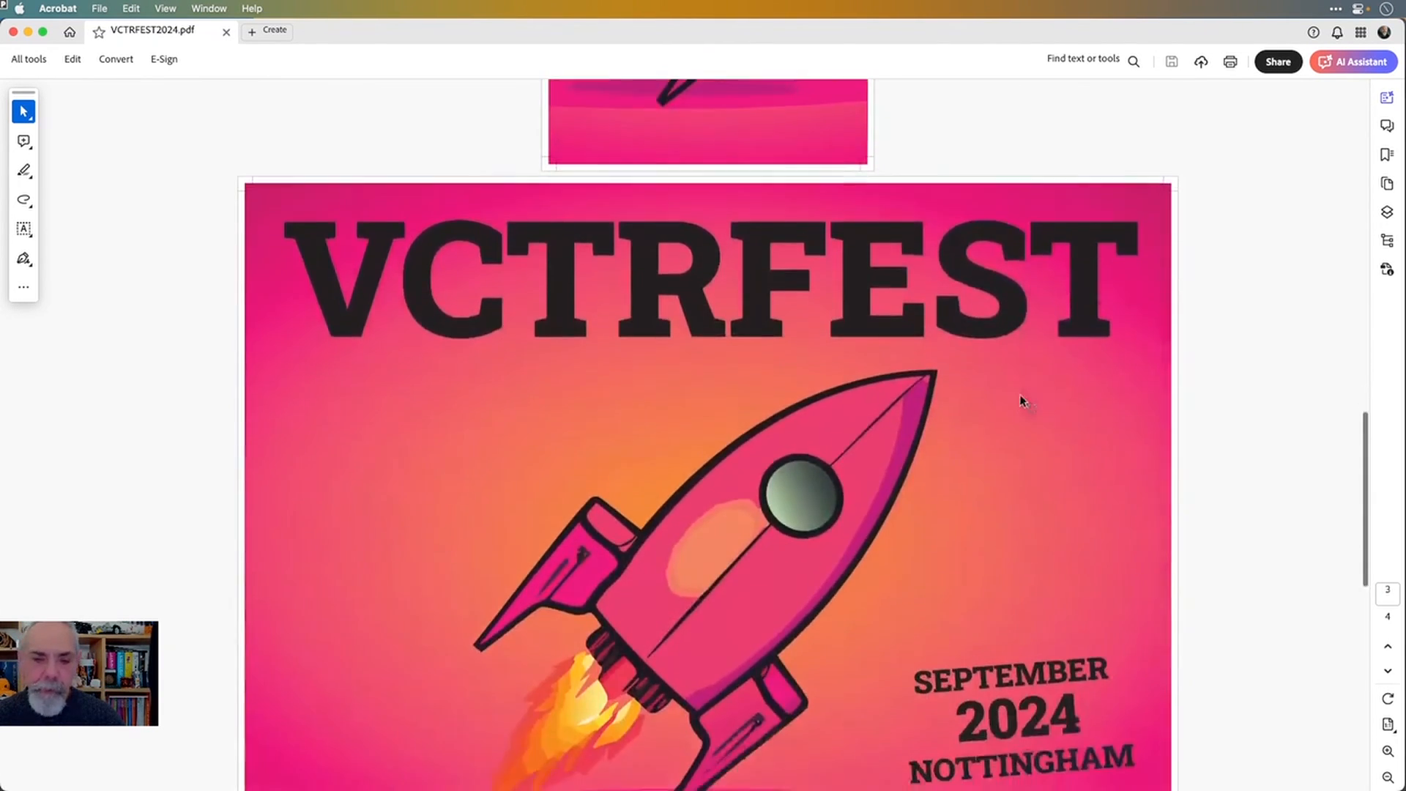
scroll(1018, 393, down, 6)
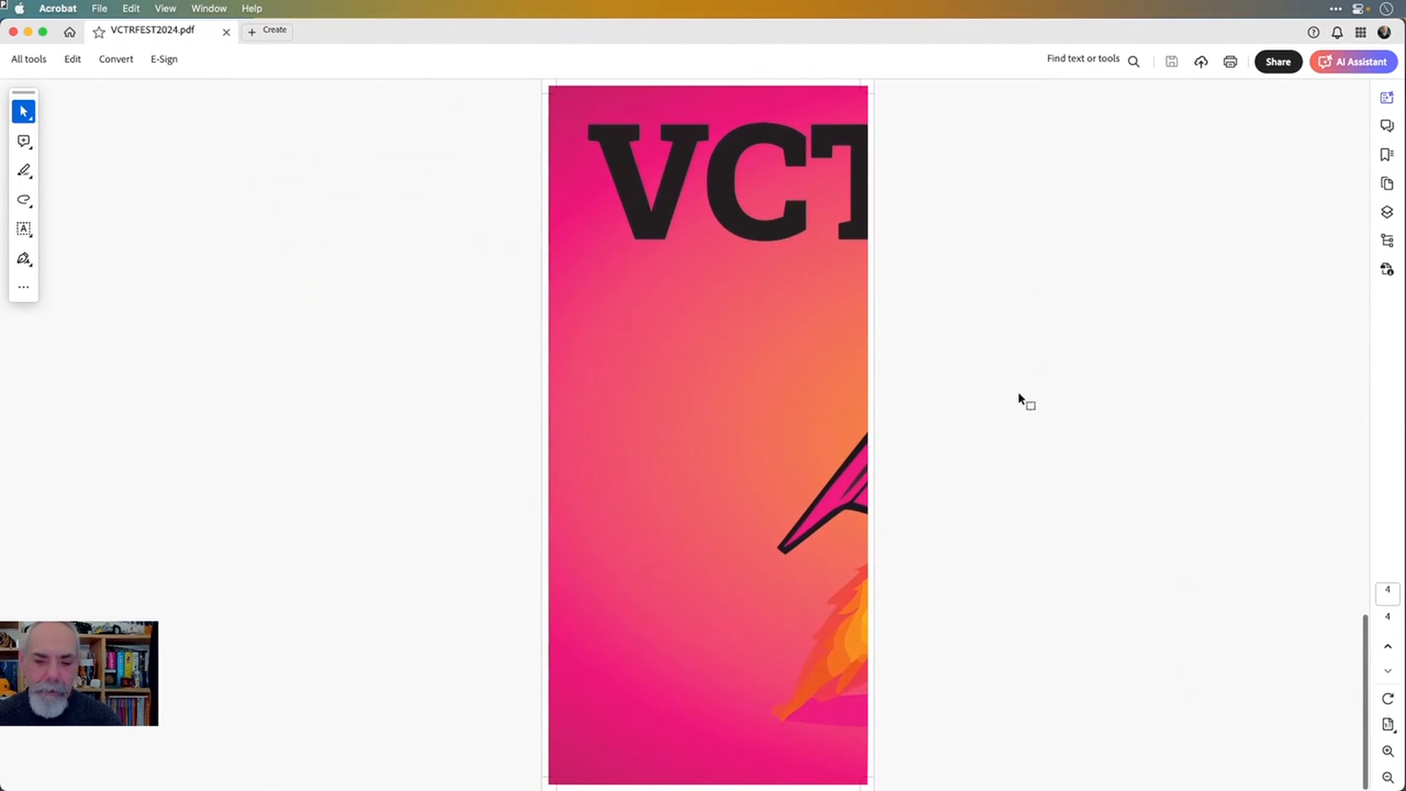
scroll(1020, 395, up, 18)
scroll(1019, 400, up, 15)
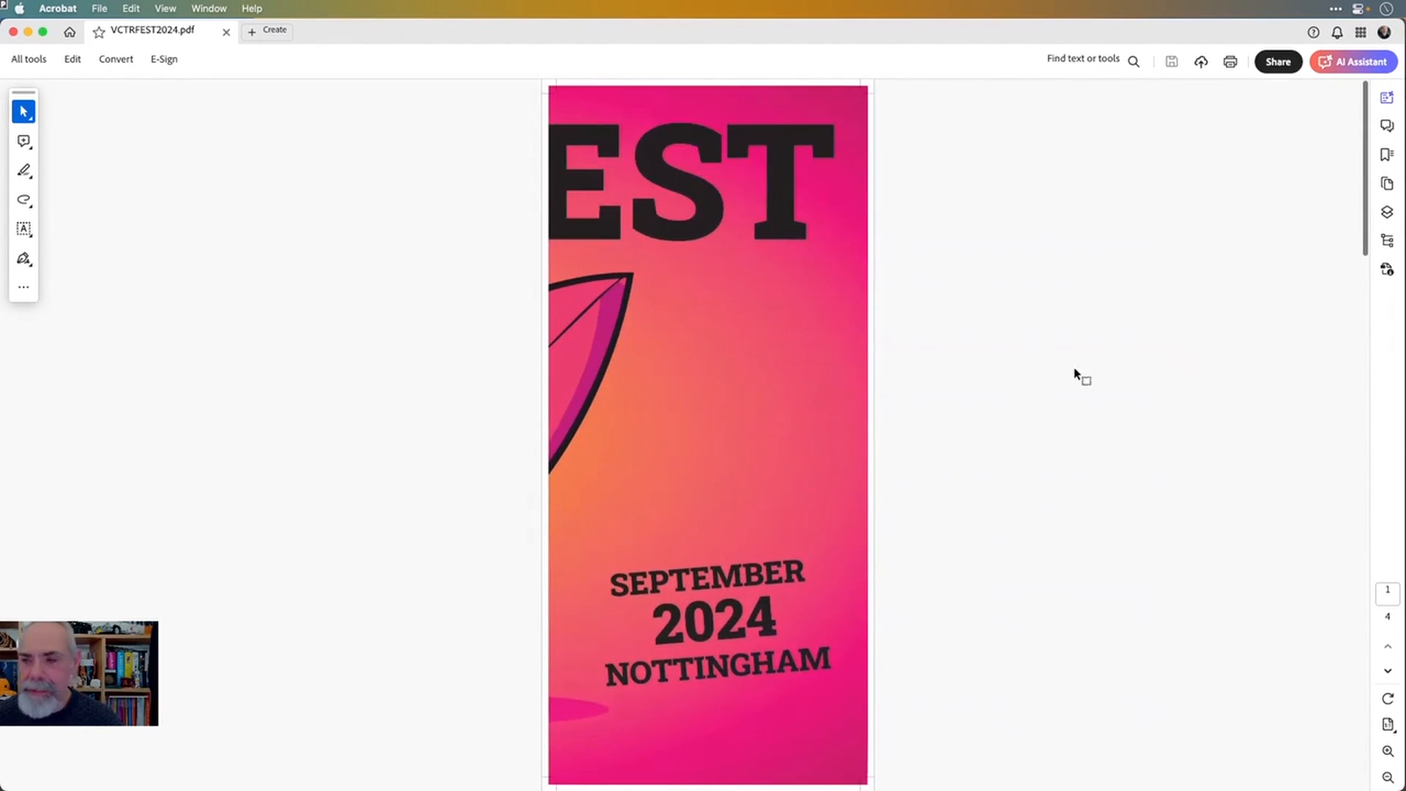
click(1387, 184)
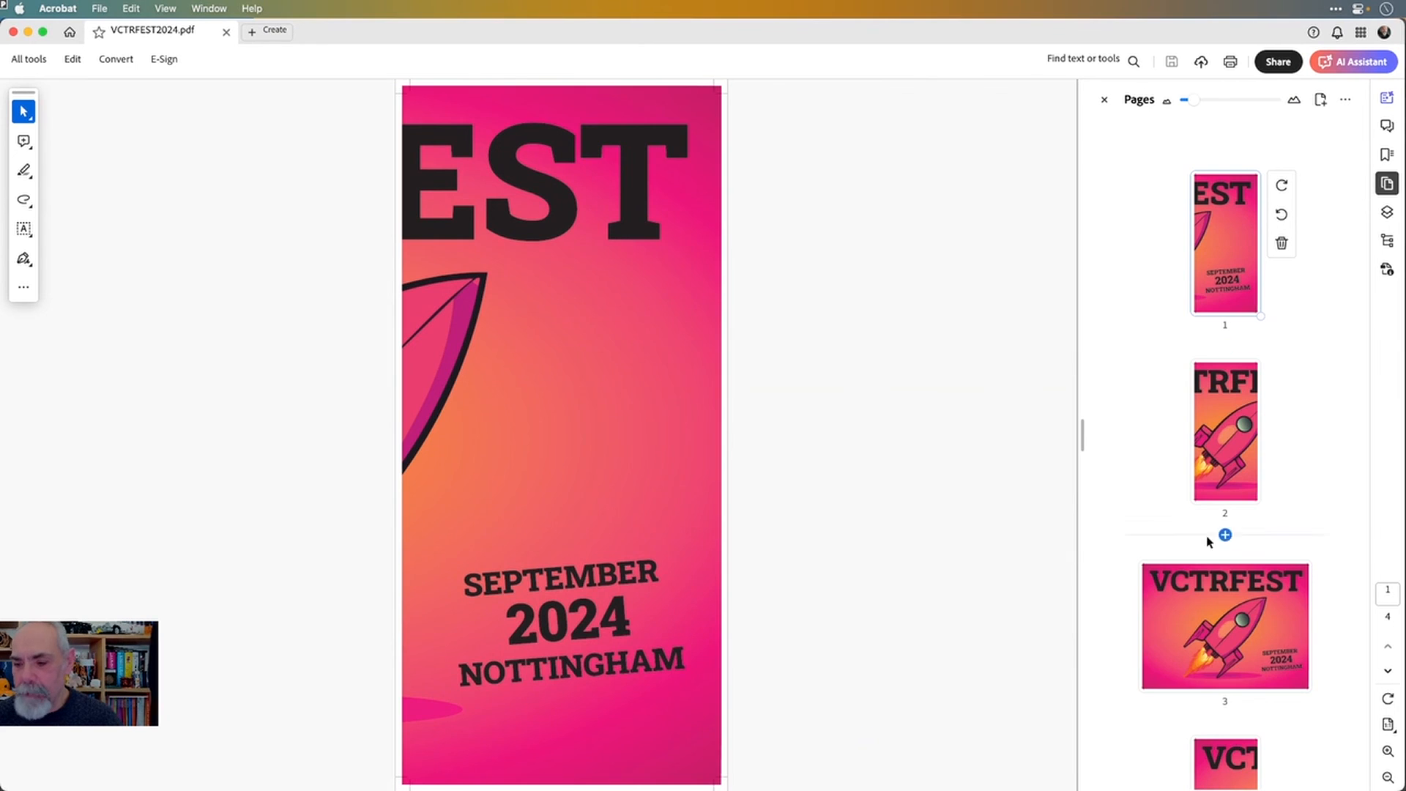
click(1224, 598)
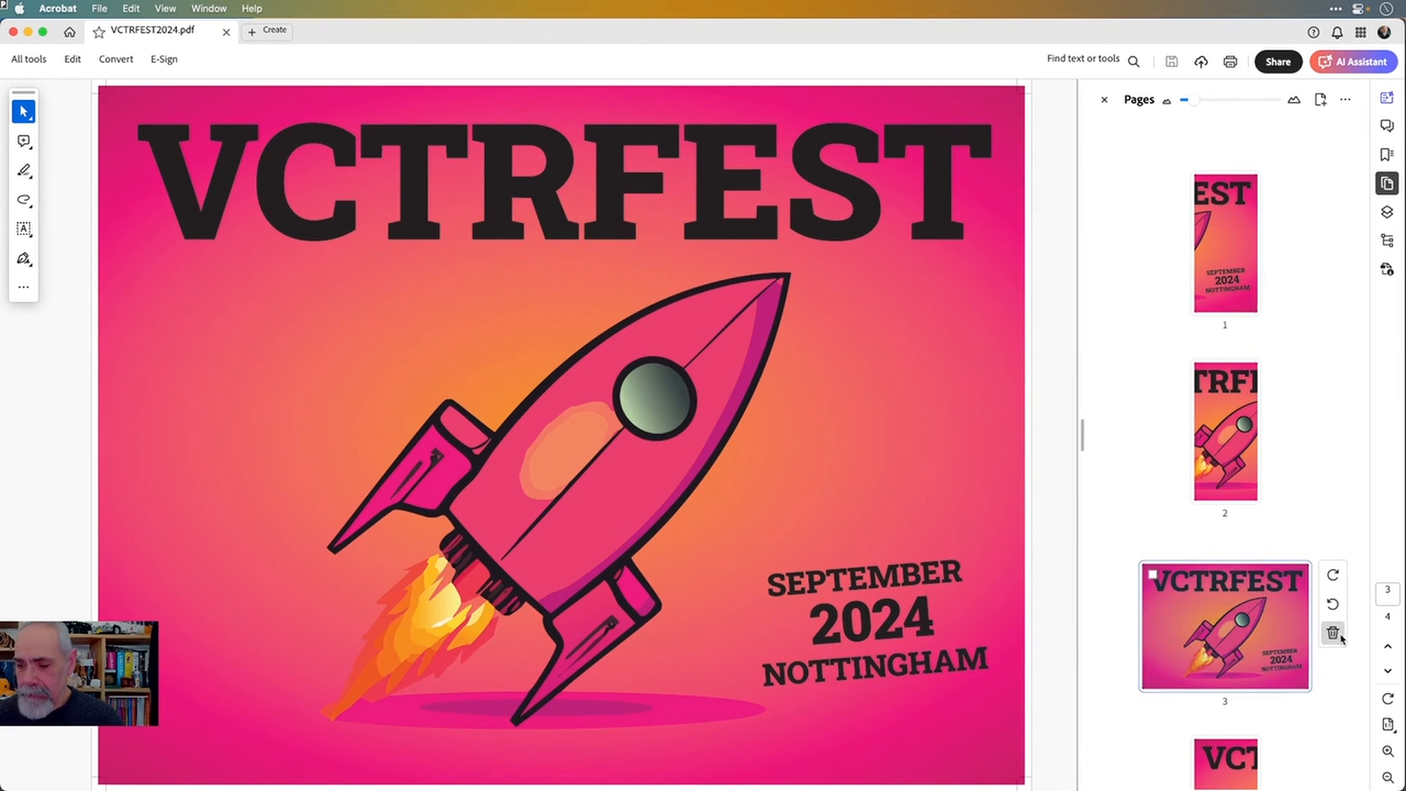
click(1333, 632)
click(748, 297)
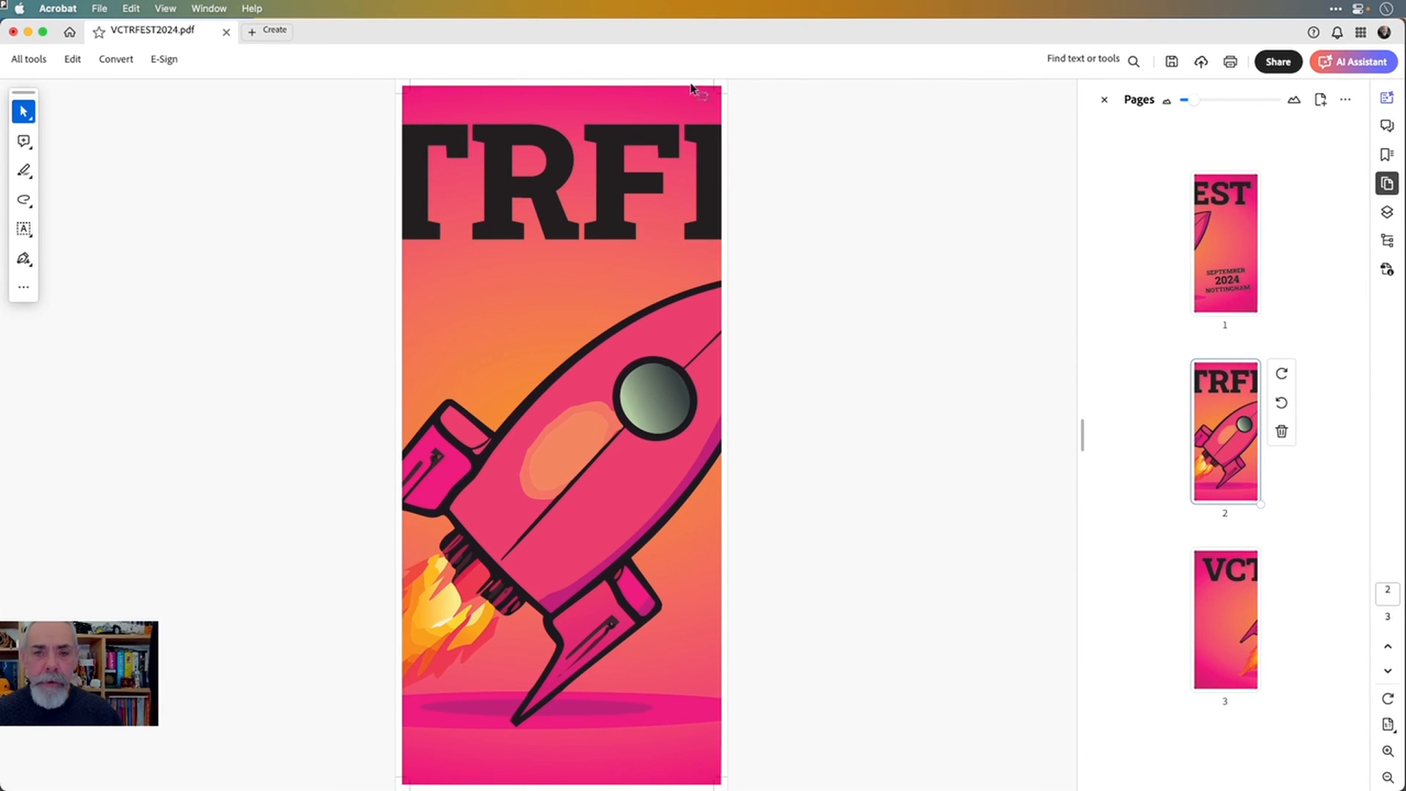
- Examine the trim marks and bleed at the upper-right corner of the middle panel's page and return to full-page view
scroll(731, 109, up, 5)
scroll(731, 107, up, 5)
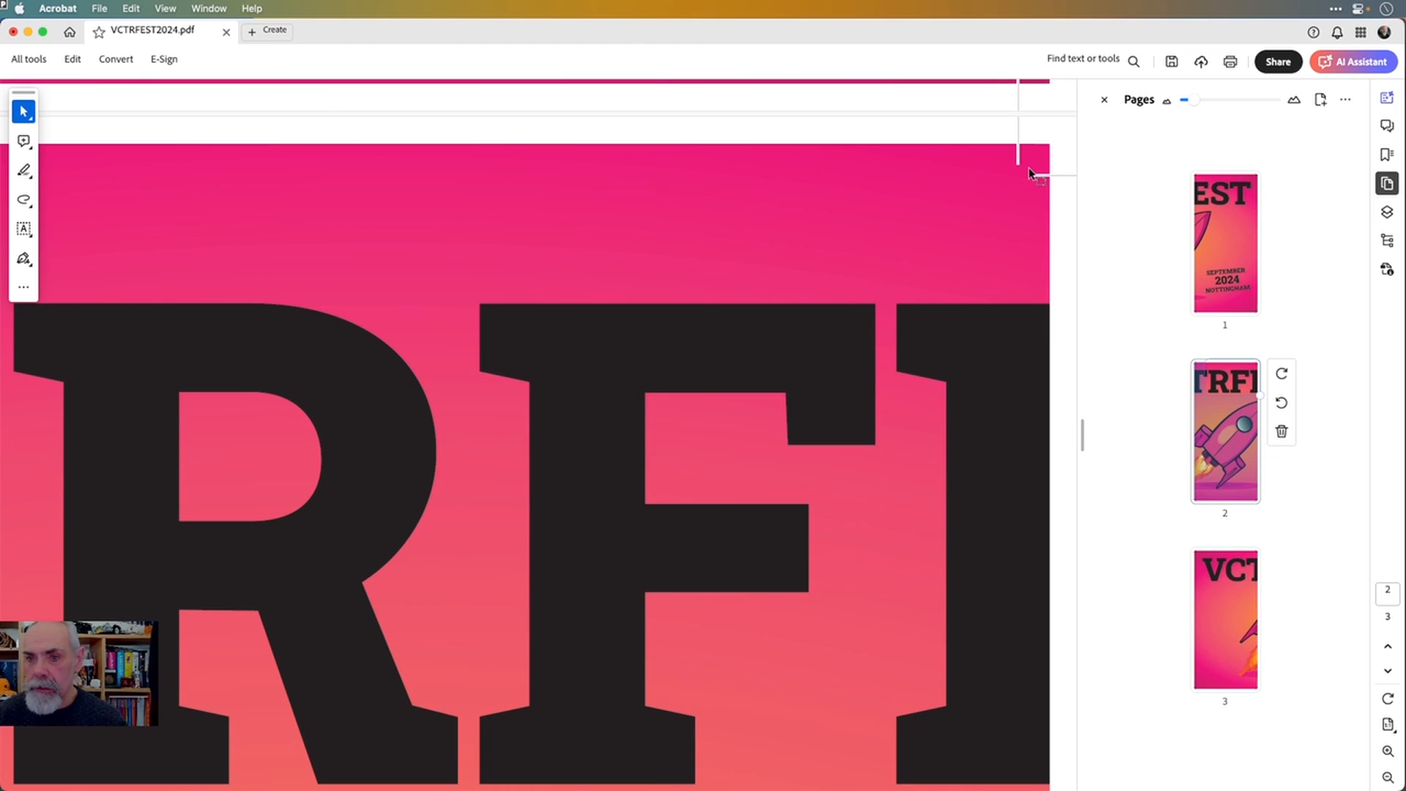
key(super+0)
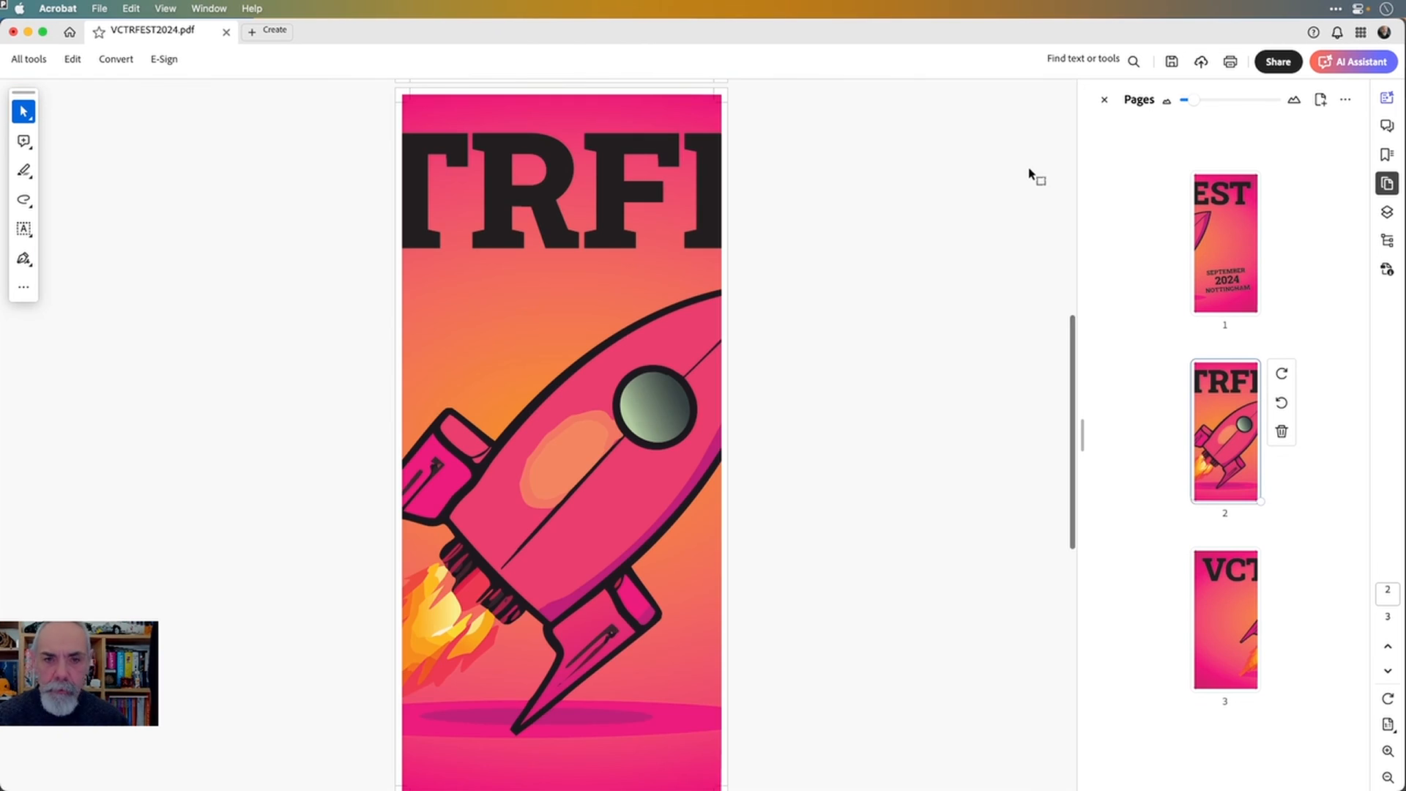